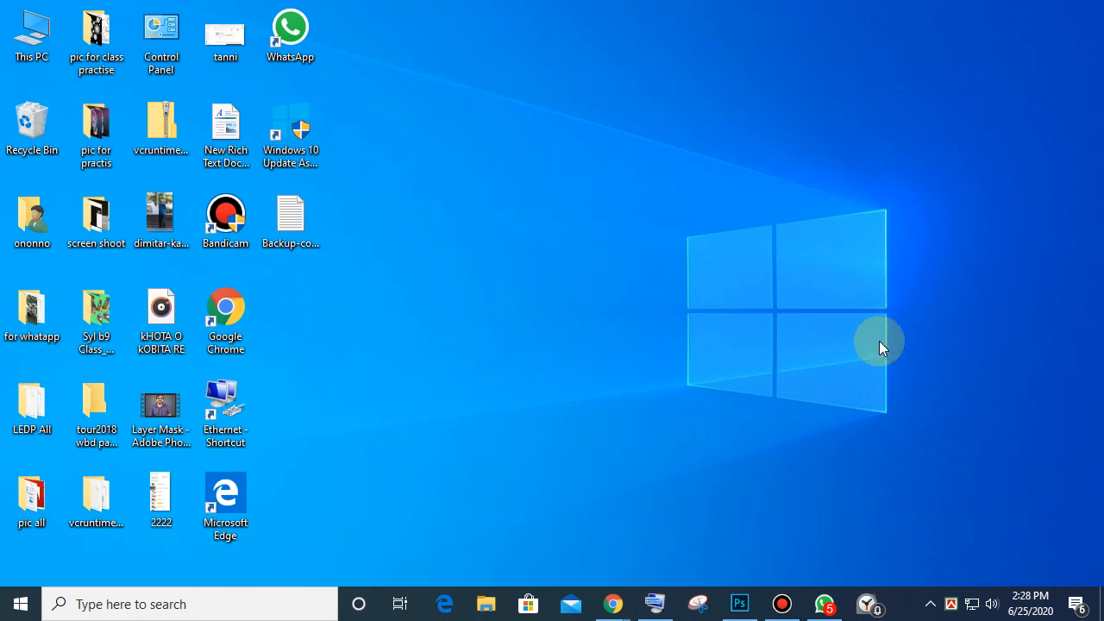
Step: Switch to the Google Meet call in Chrome and stop the running screen presentation
{"action": "mouse_move", "coordinate": [833, 611]}
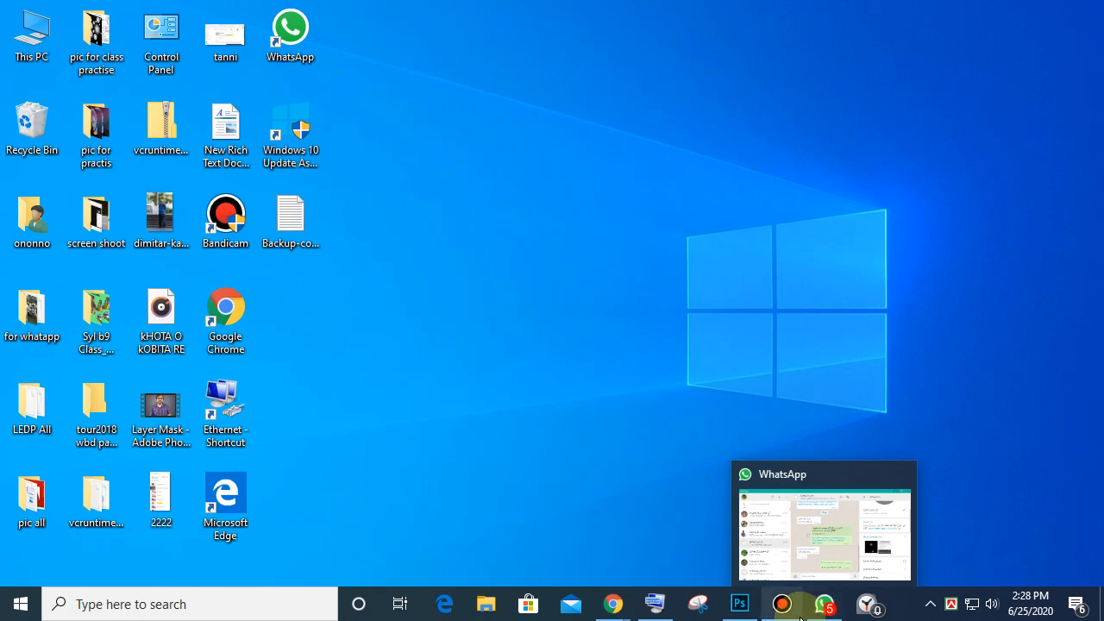
{"action": "left_click", "coordinate": [742, 609]}
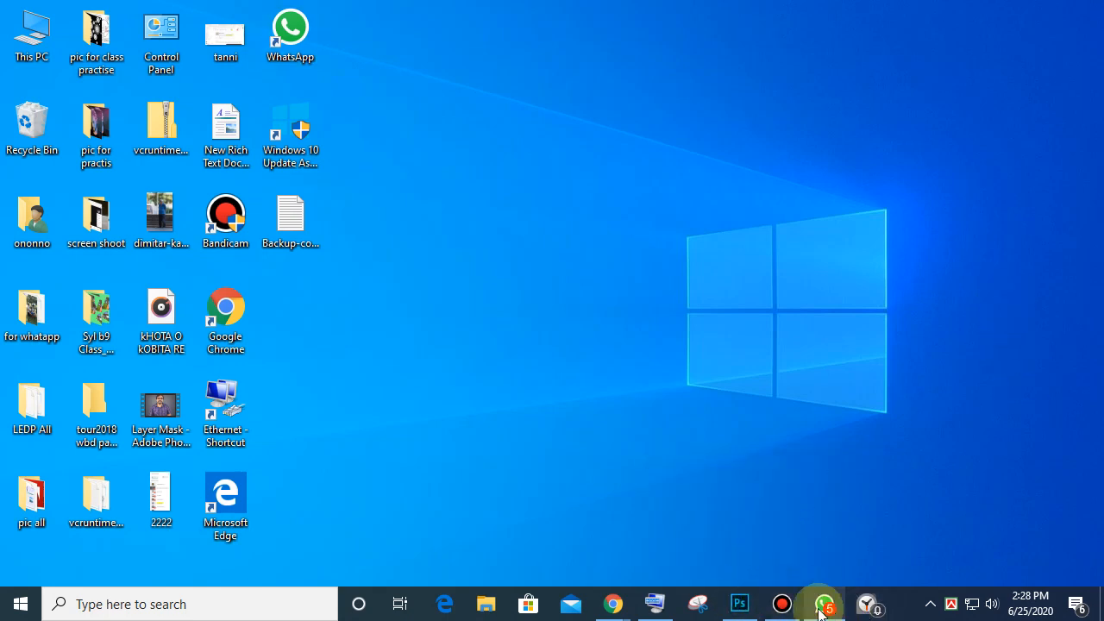
{"action": "mouse_move", "coordinate": [611, 610]}
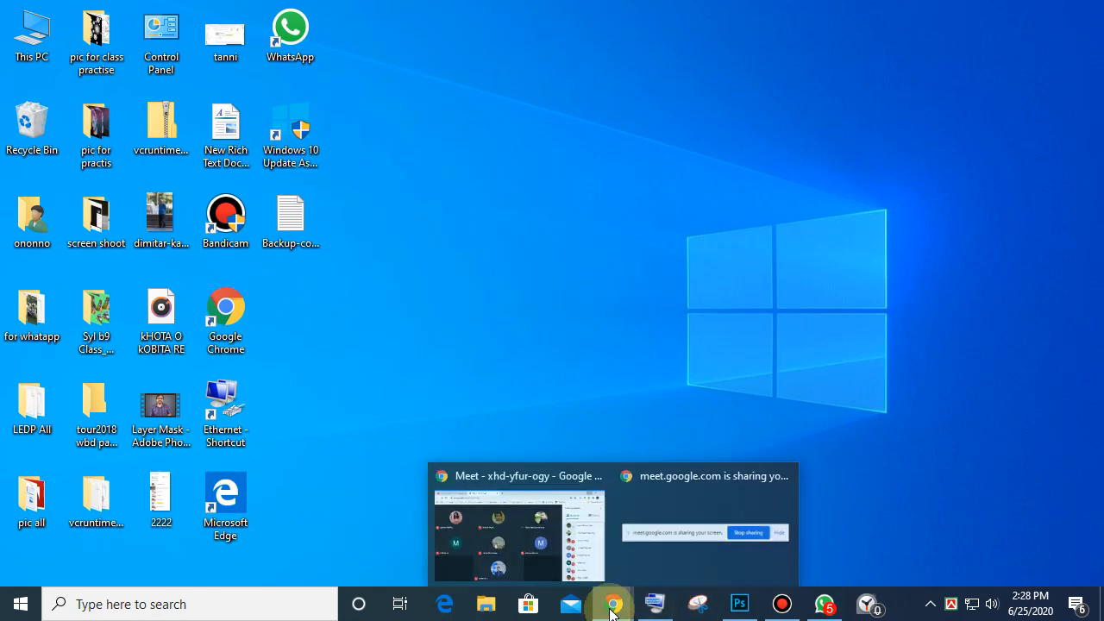
{"action": "left_click", "coordinate": [534, 539]}
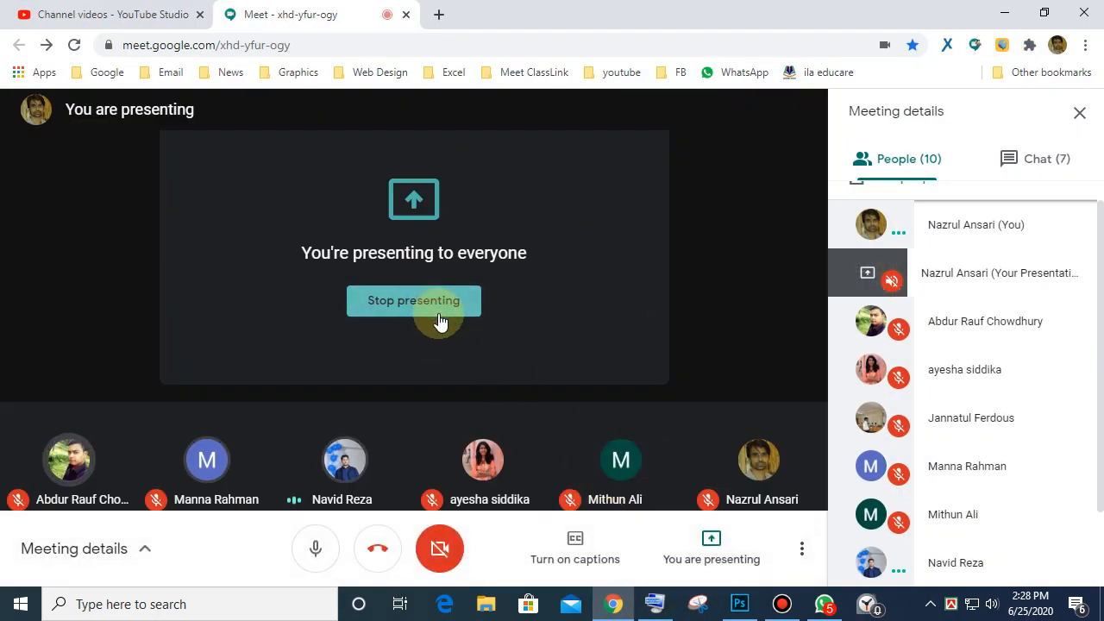
{"action": "left_click", "coordinate": [440, 301]}
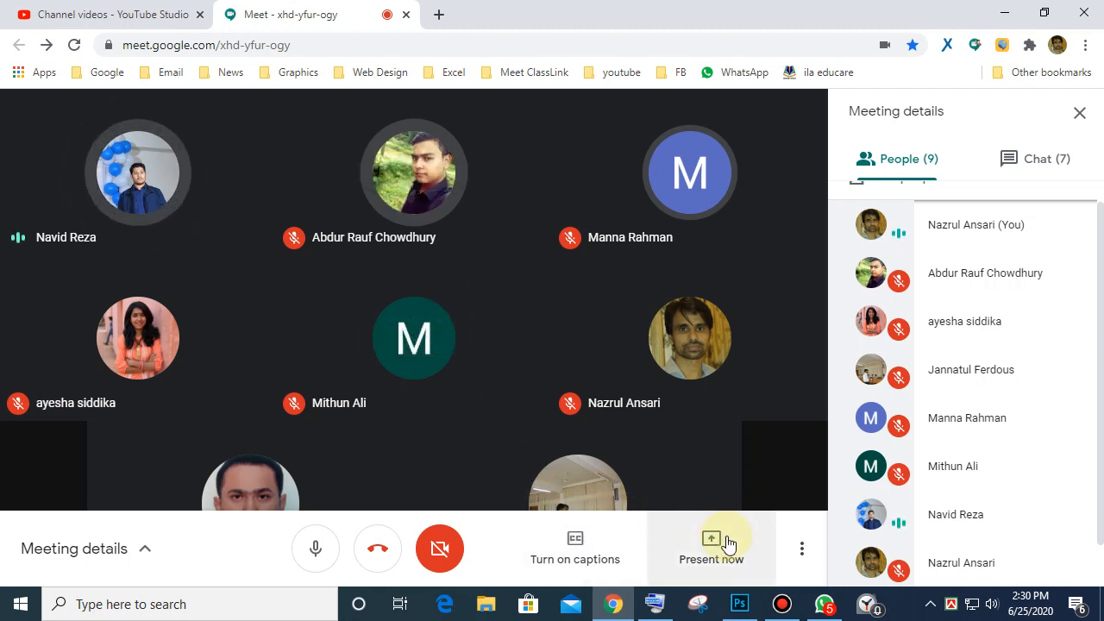
Step: Present the entire screen to the Google Meet participants and hide the screen-sharing notice
{"action": "left_click", "coordinate": [618, 605]}
{"action": "left_click", "coordinate": [617, 606]}
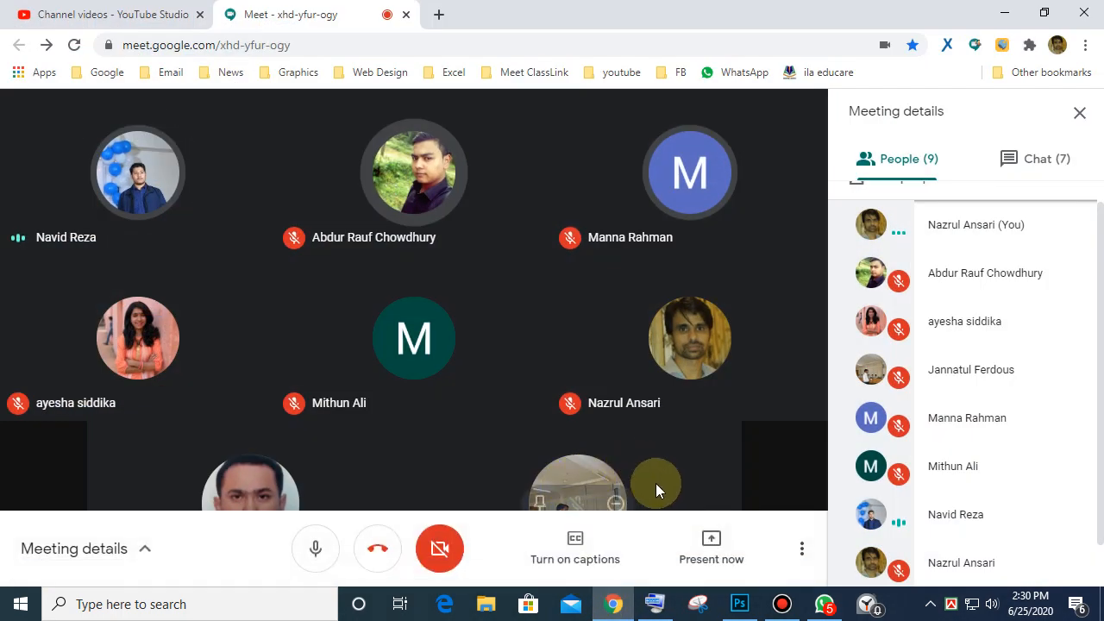
{"action": "left_click", "coordinate": [712, 547]}
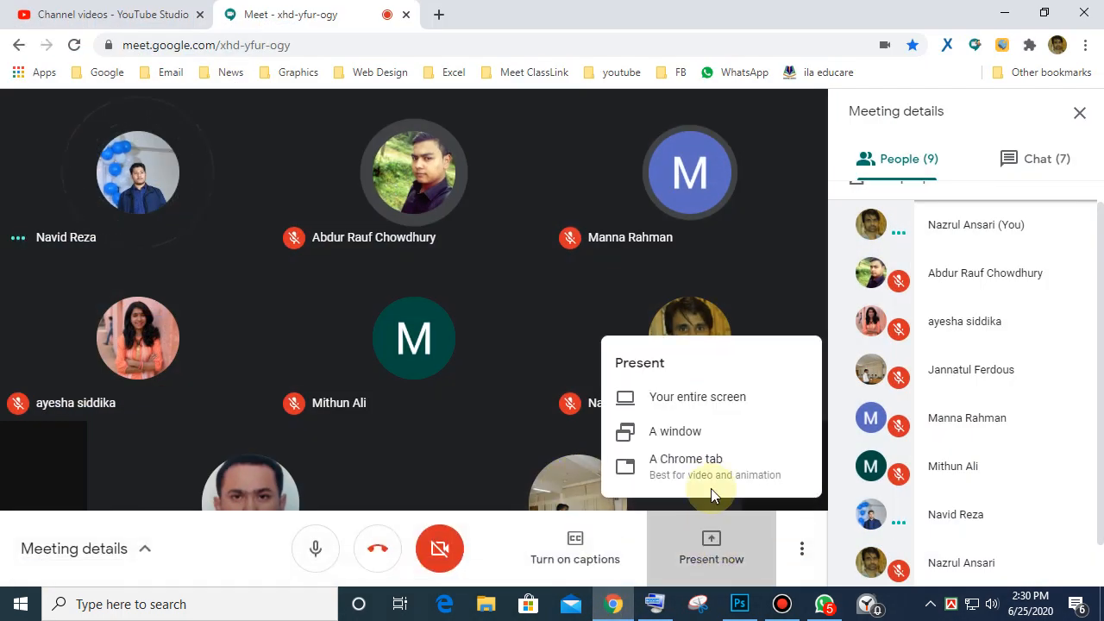
{"action": "left_click", "coordinate": [689, 398]}
{"action": "left_click", "coordinate": [702, 414]}
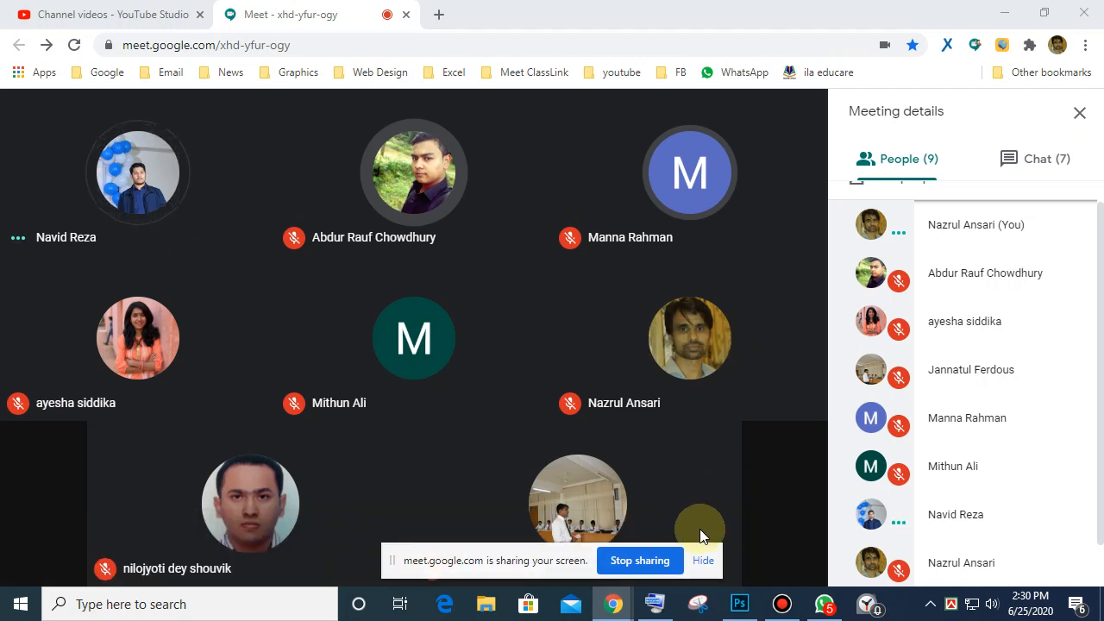
{"action": "left_click", "coordinate": [702, 562]}
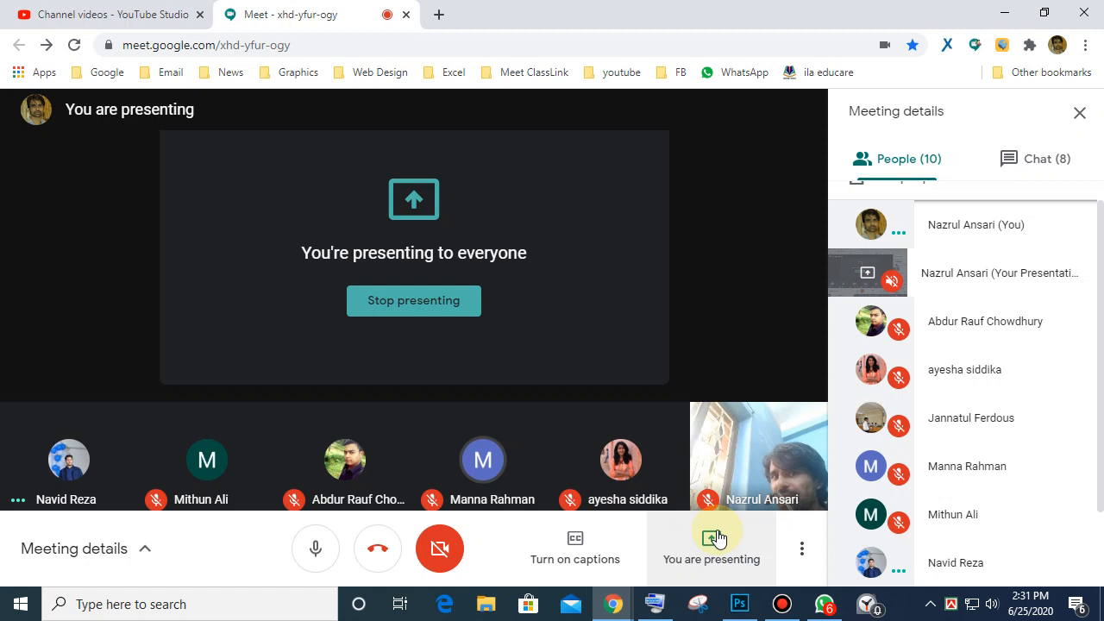
Step: Minimize the meeting window, switch to Photoshop, and open the recent image PS (24).jpg
{"action": "left_click", "coordinate": [716, 538]}
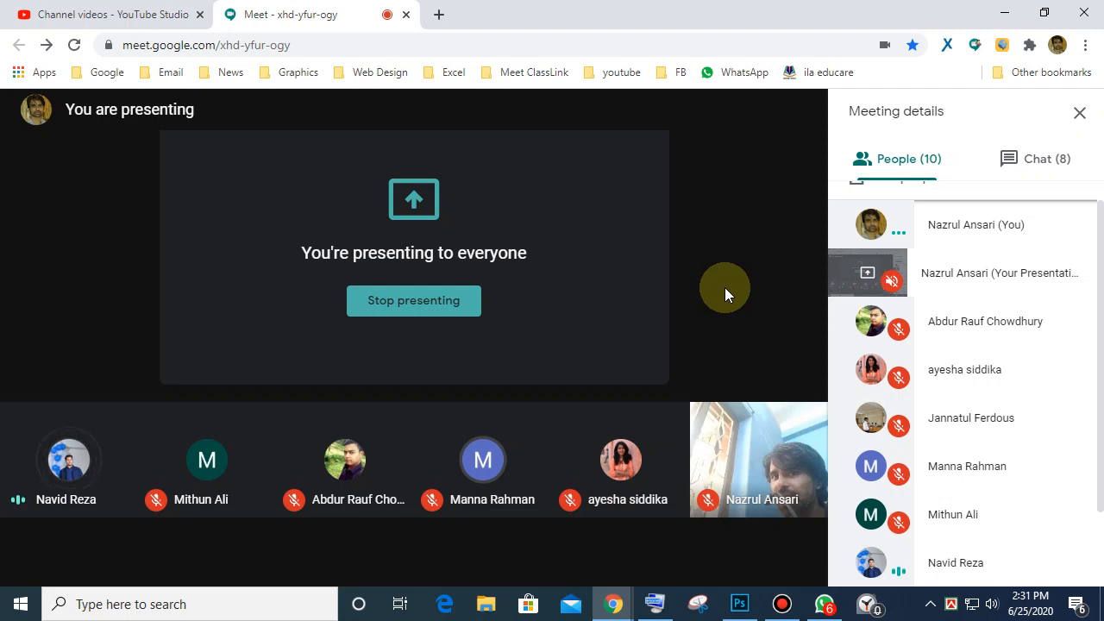
{"action": "mouse_move", "coordinate": [658, 356]}
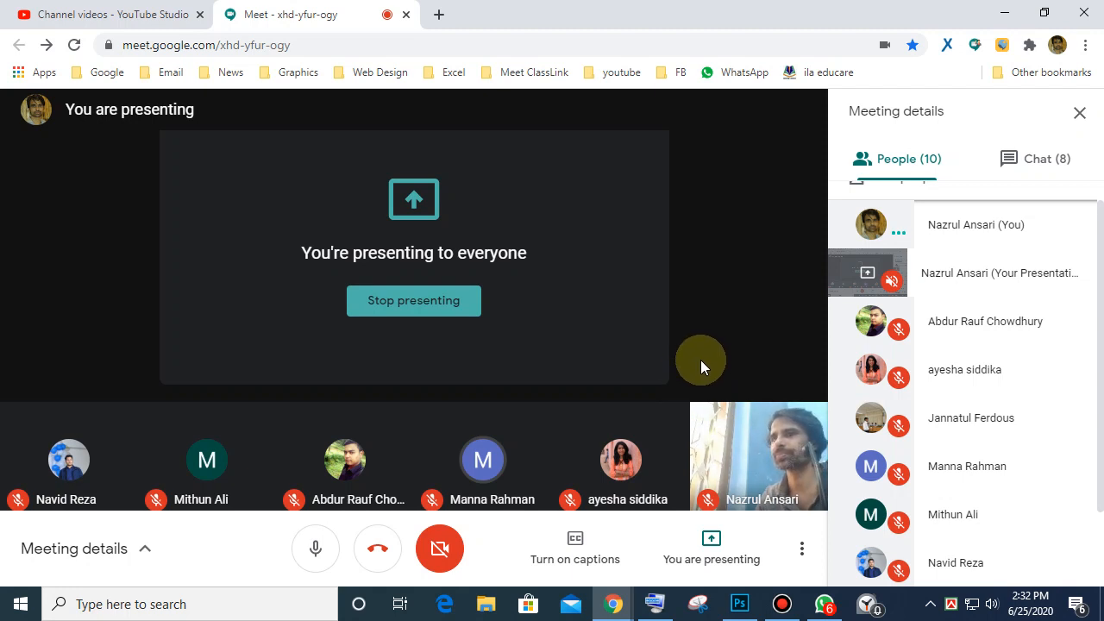
{"action": "left_click", "coordinate": [1004, 12]}
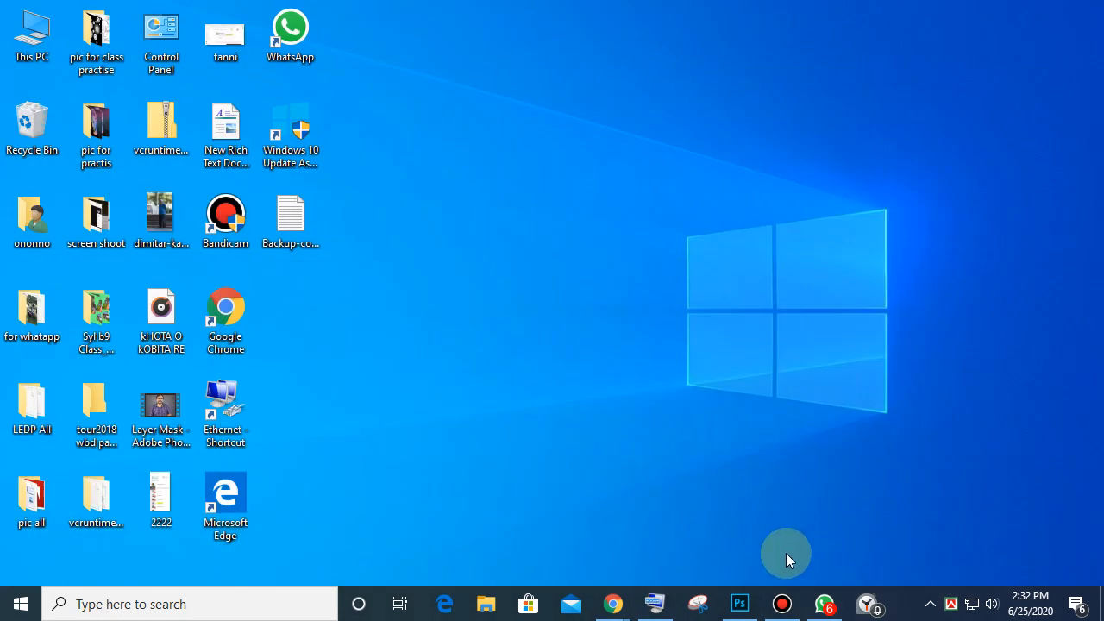
{"action": "left_click", "coordinate": [739, 604]}
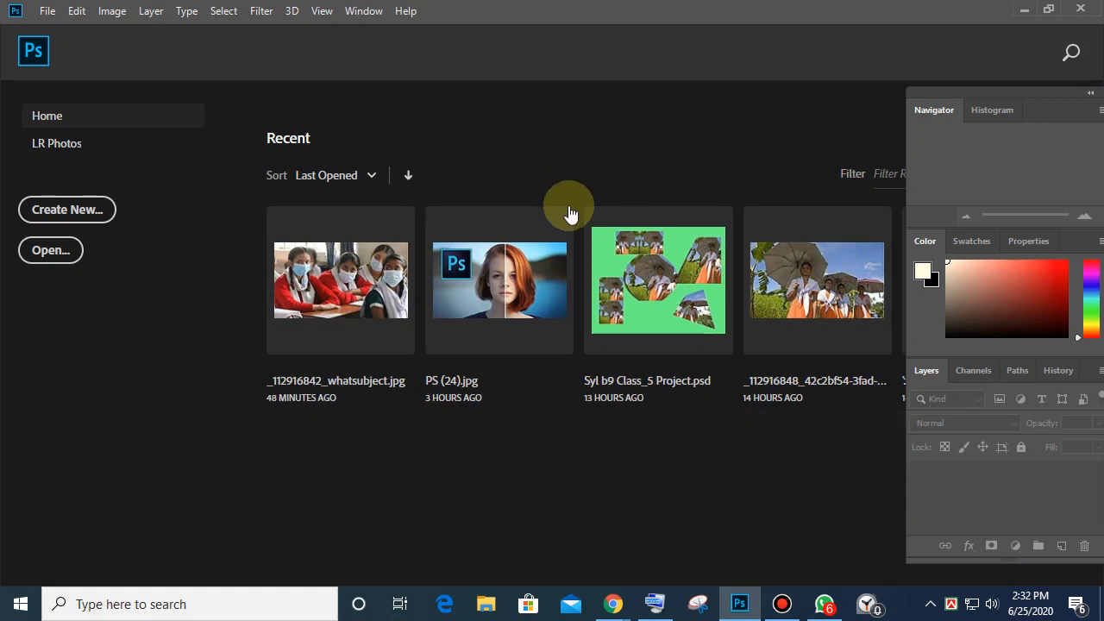
{"action": "left_click", "coordinate": [517, 266]}
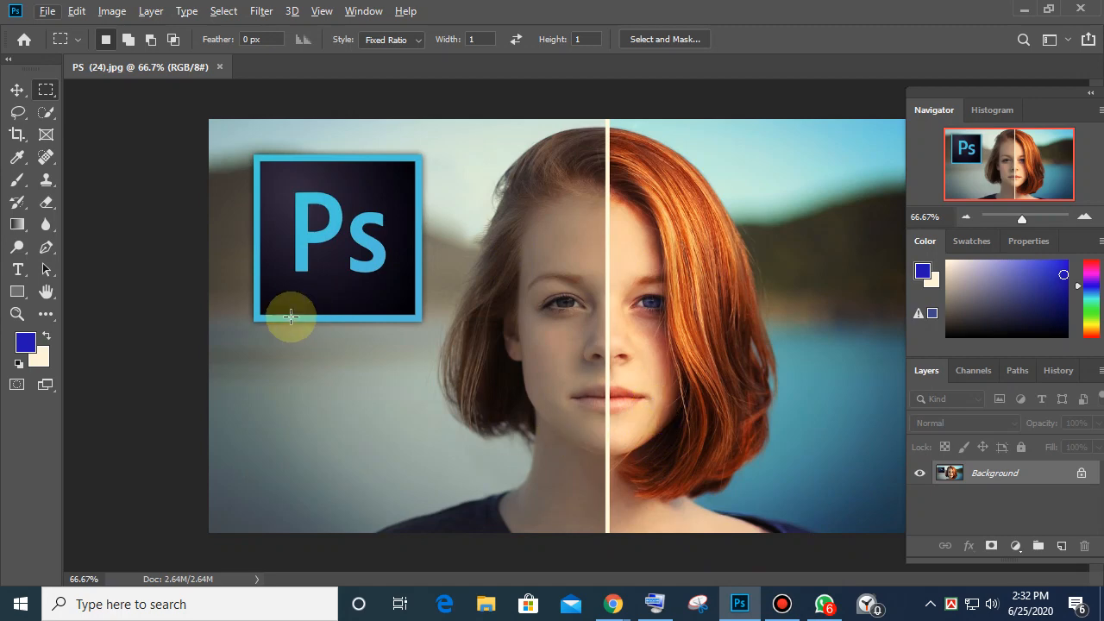
{"action": "left_click", "coordinate": [48, 10]}
{"action": "mouse_move", "coordinate": [117, 412]}
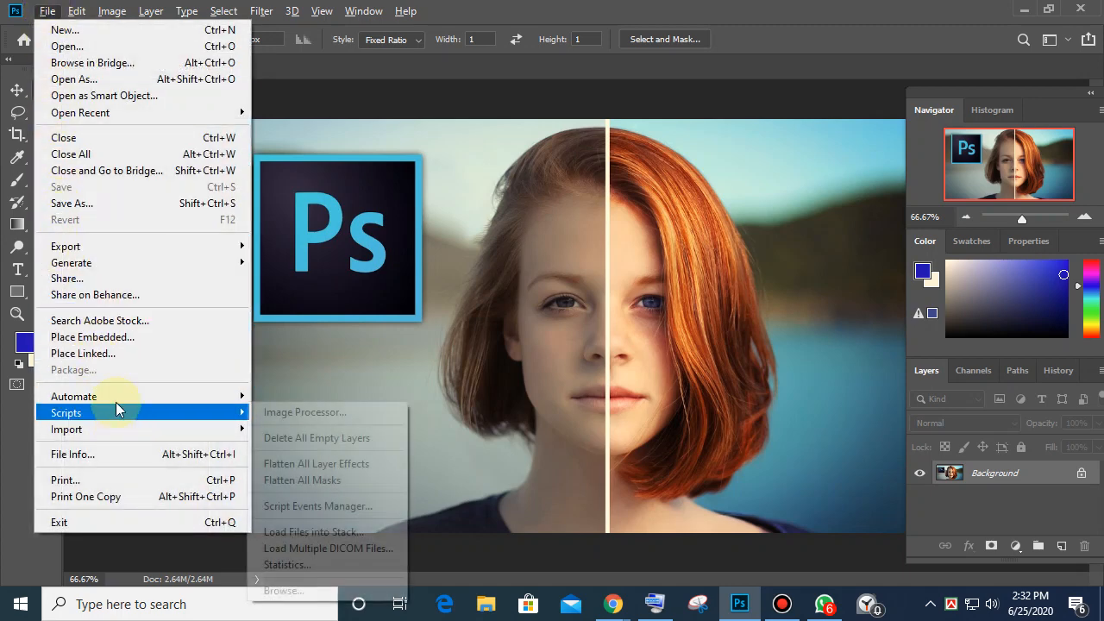
{"action": "mouse_move", "coordinate": [77, 11]}
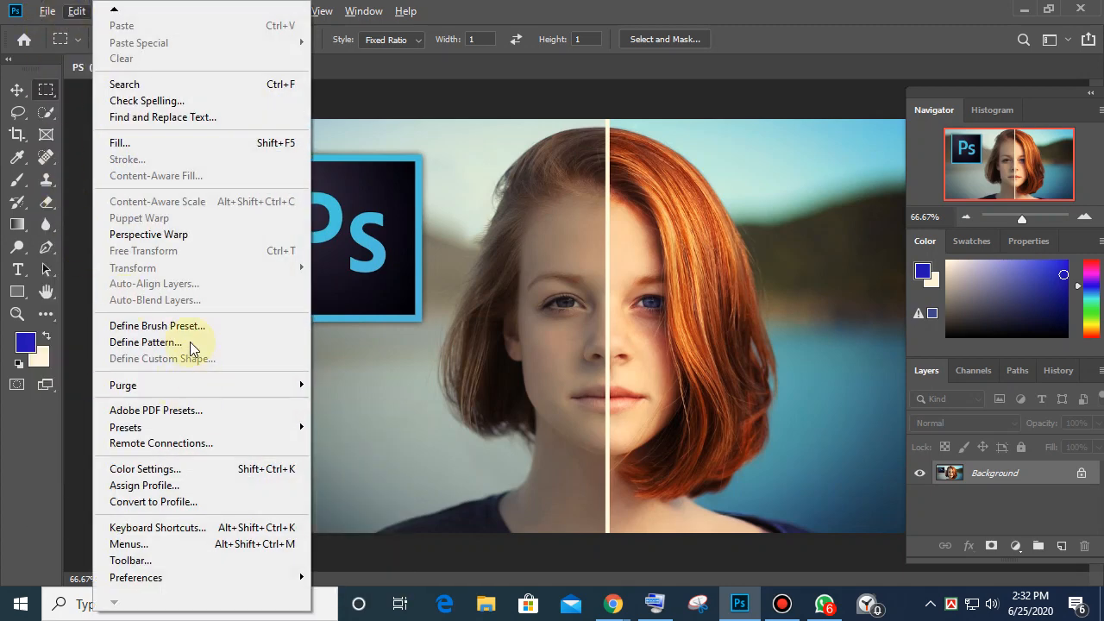
{"action": "mouse_move", "coordinate": [191, 430]}
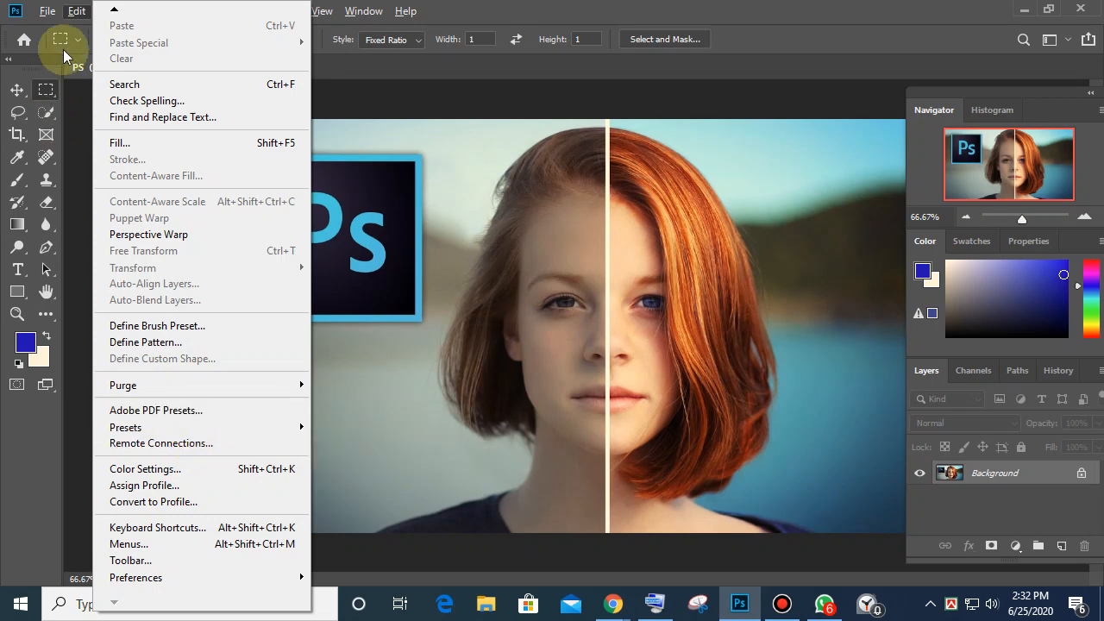
{"action": "left_click", "coordinate": [73, 11]}
{"action": "left_click", "coordinate": [72, 12]}
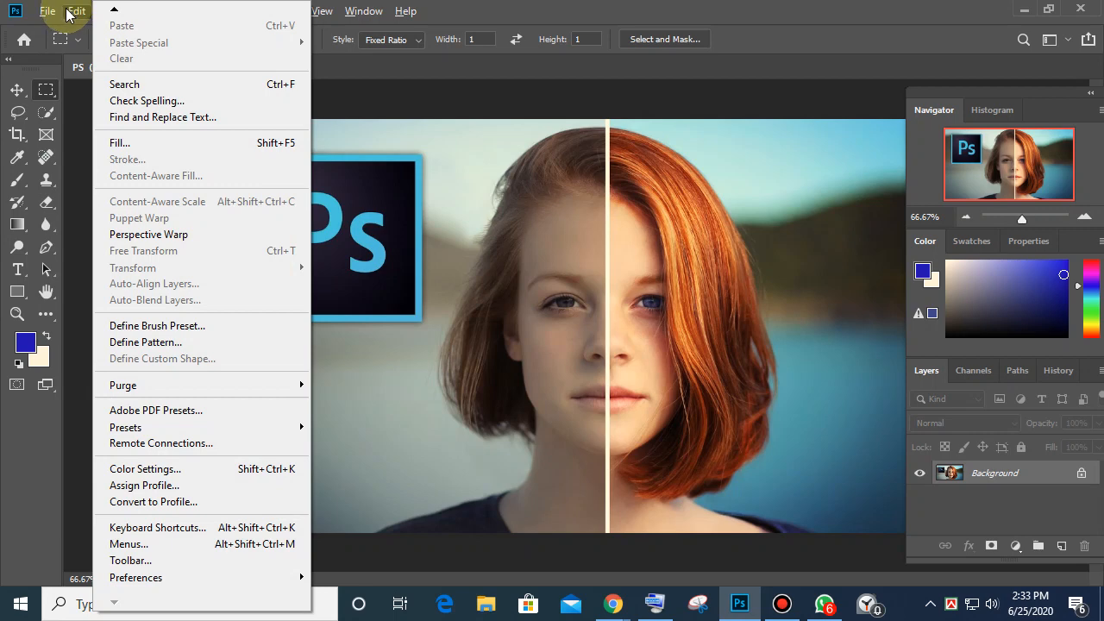
{"action": "mouse_move", "coordinate": [47, 14]}
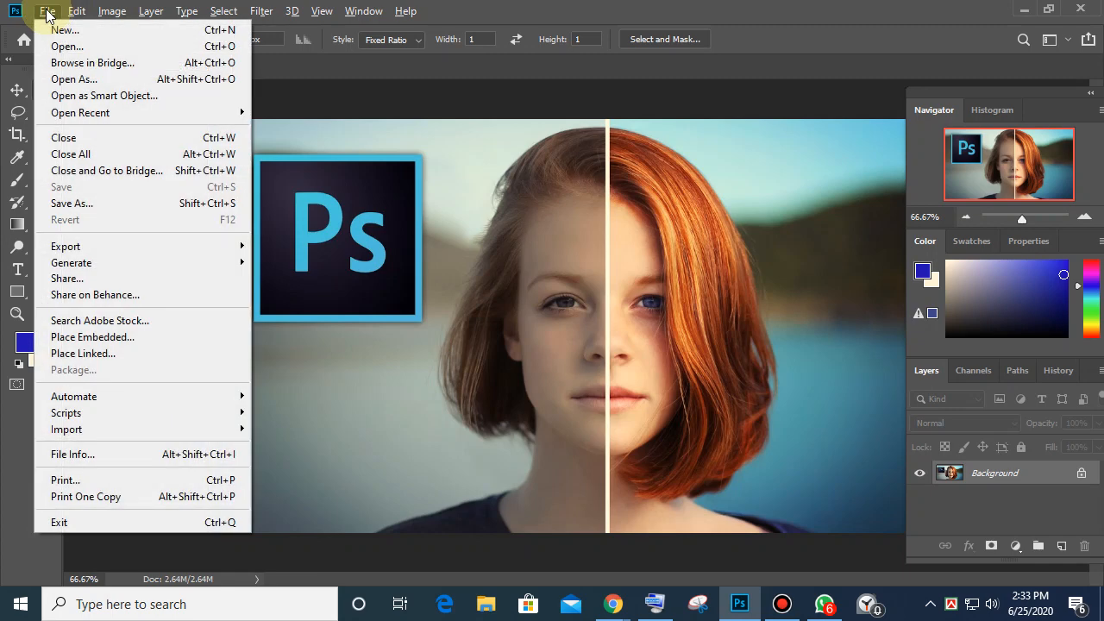
{"action": "left_click", "coordinate": [452, 244]}
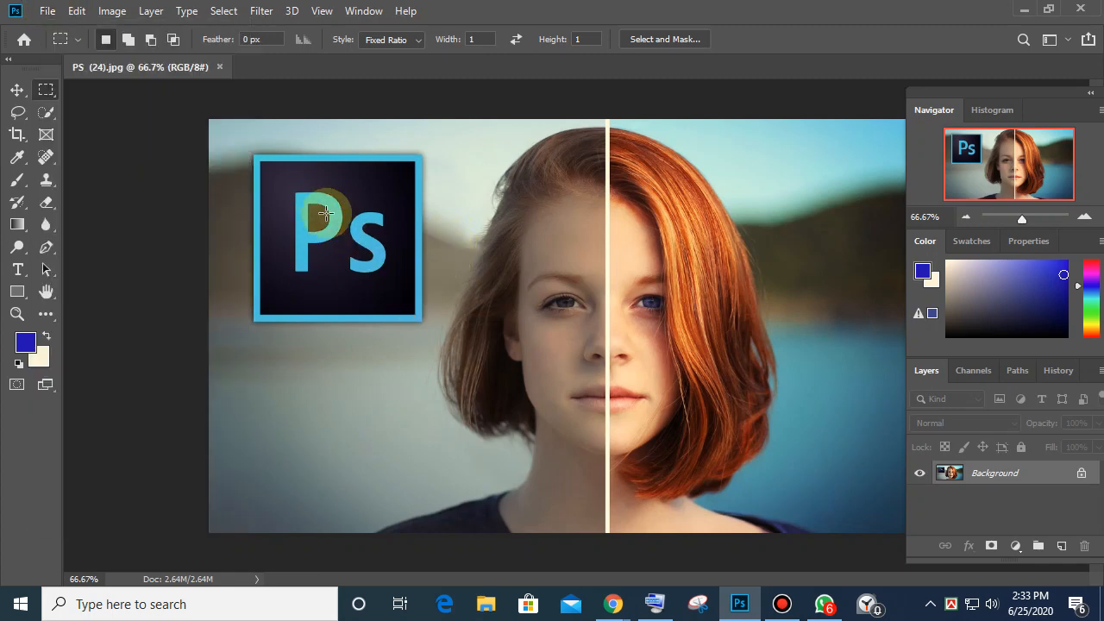
Step: Copy a rectangular area spanning the Ps logo and the hair to a new layer and move it over the woman's face
{"action": "left_click_drag", "start_coordinate": [305, 177], "coordinate": [580, 405]}
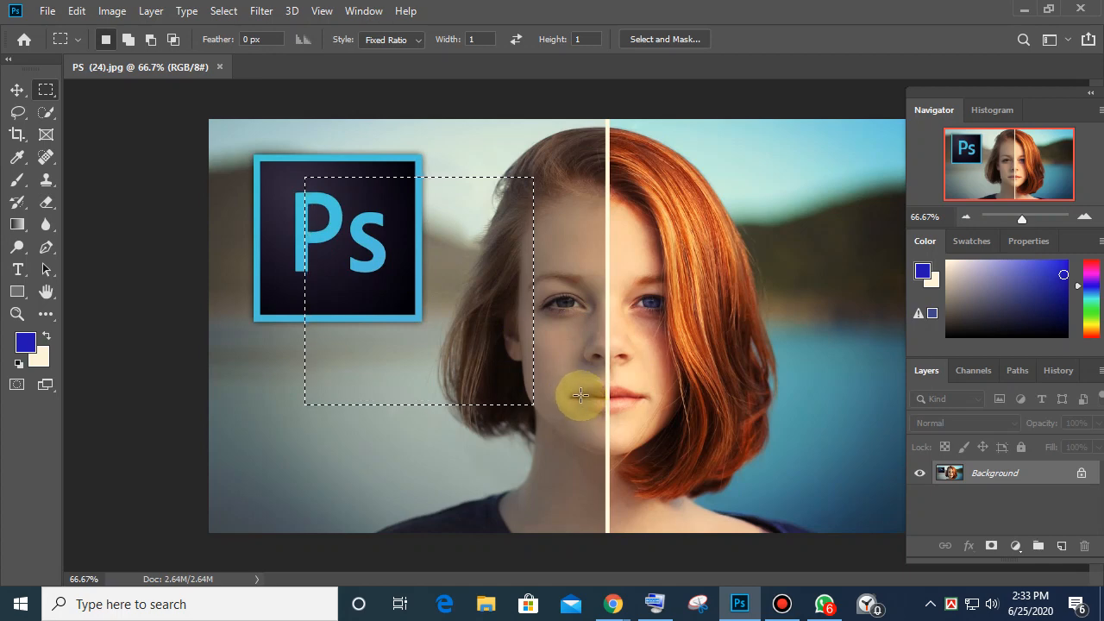
{"action": "key", "text": "ctrl+j"}
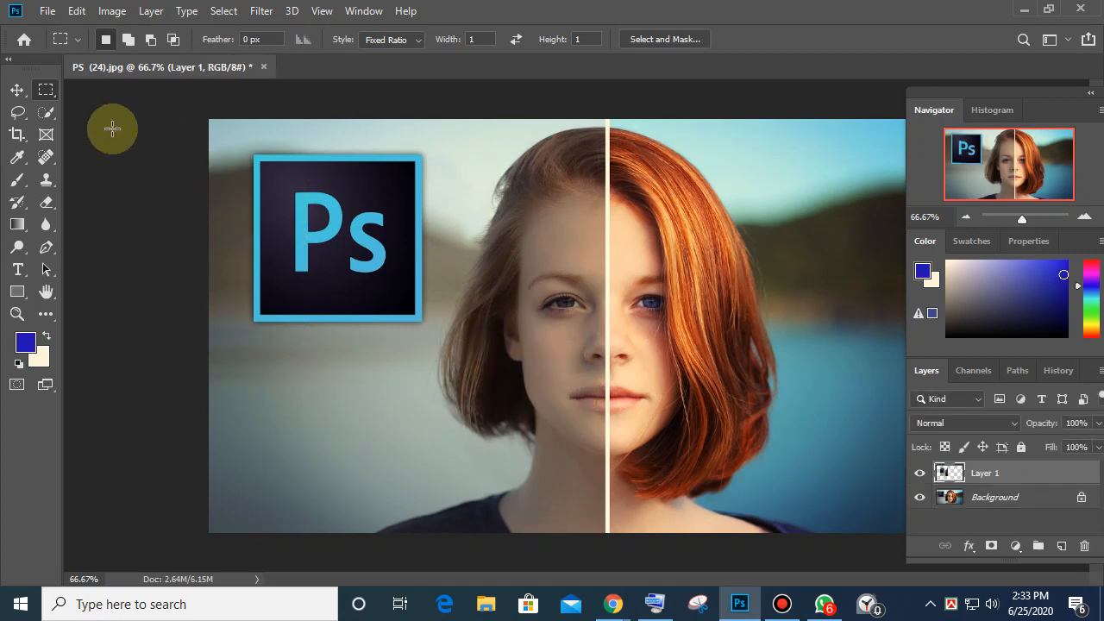
{"action": "left_click", "coordinate": [17, 90]}
{"action": "left_click_drag", "start_coordinate": [372, 232], "coordinate": [642, 226]}
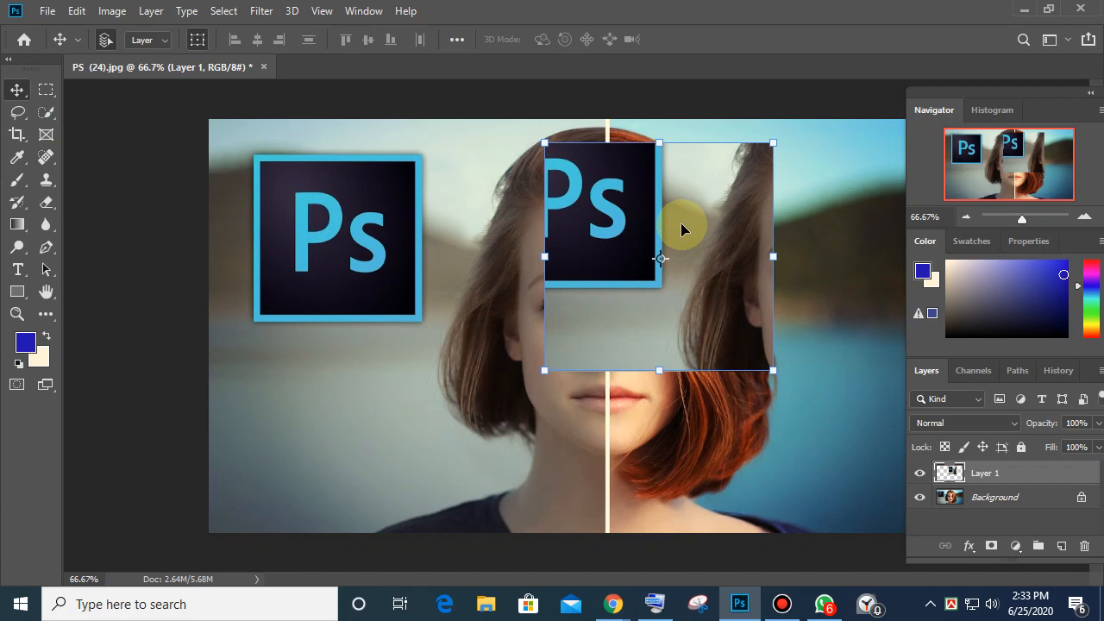
{"action": "left_click", "coordinate": [77, 10]}
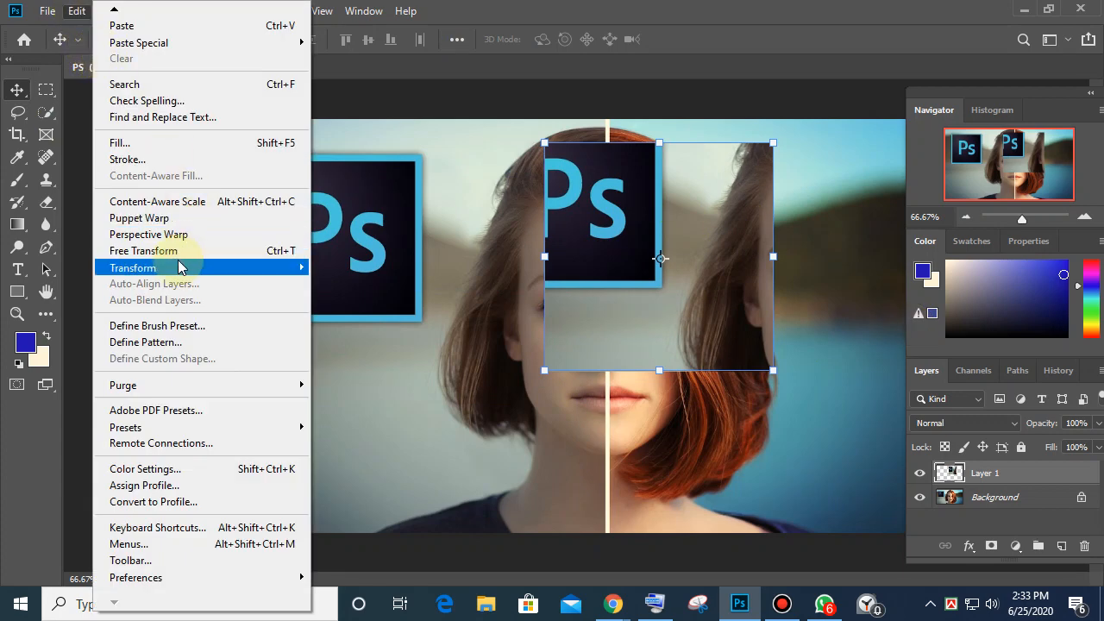
{"action": "mouse_move", "coordinate": [207, 265]}
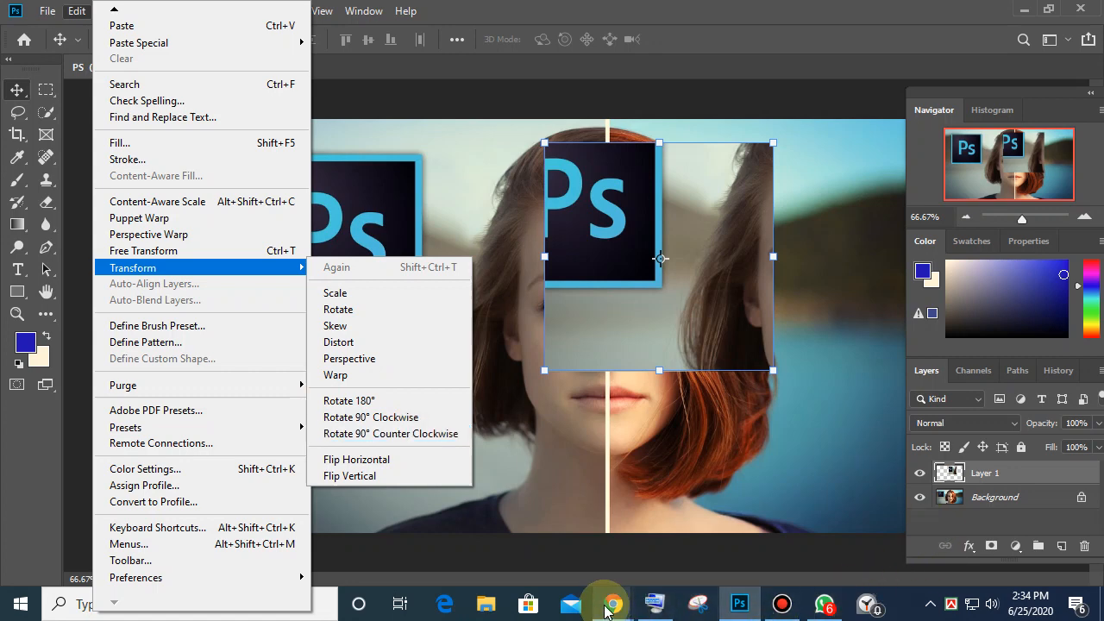
Step: Switch to the Google Meet call, look through the participant list, and return to Photoshop
{"action": "left_click", "coordinate": [609, 606]}
{"action": "left_click", "coordinate": [563, 523]}
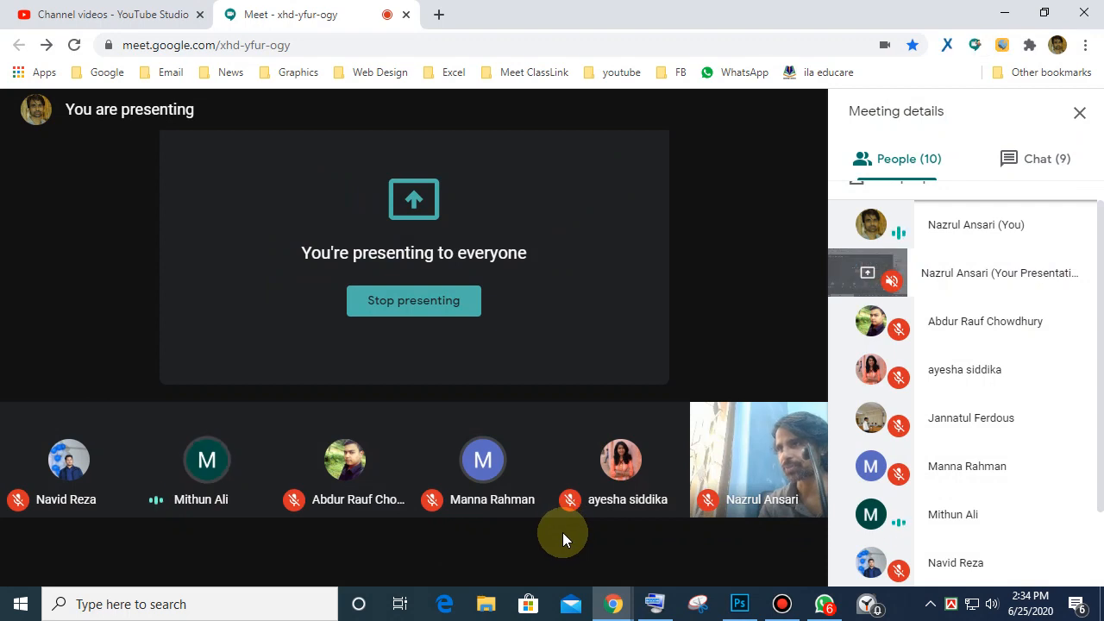
{"action": "scroll", "coordinate": [1041, 437], "scroll_direction": "down", "scroll_amount": 2}
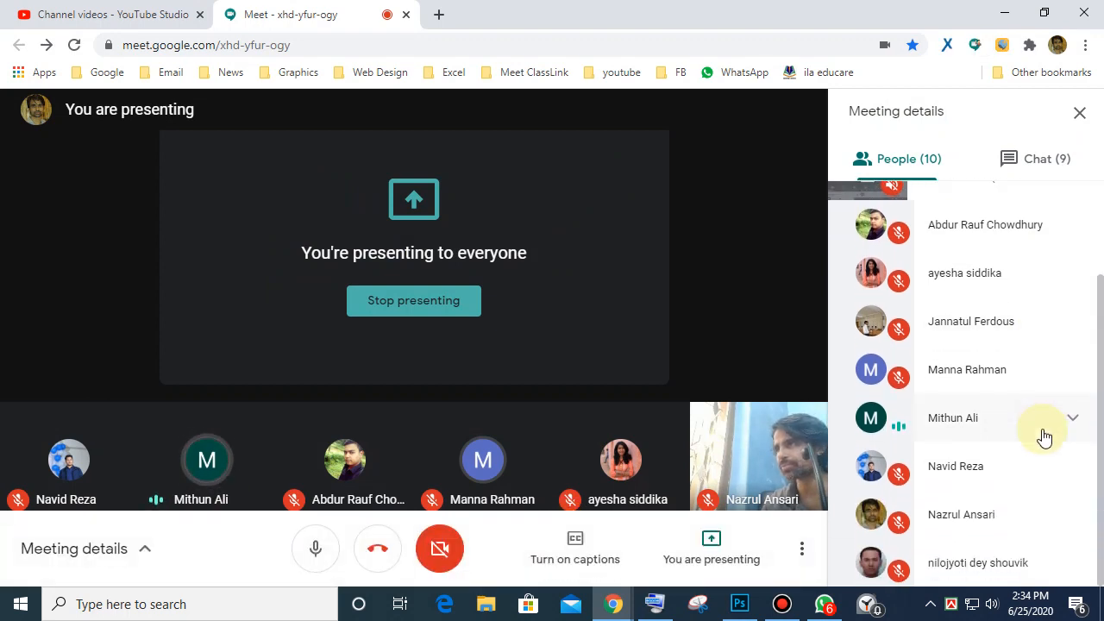
{"action": "scroll", "coordinate": [1044, 438], "scroll_direction": "up", "scroll_amount": 3}
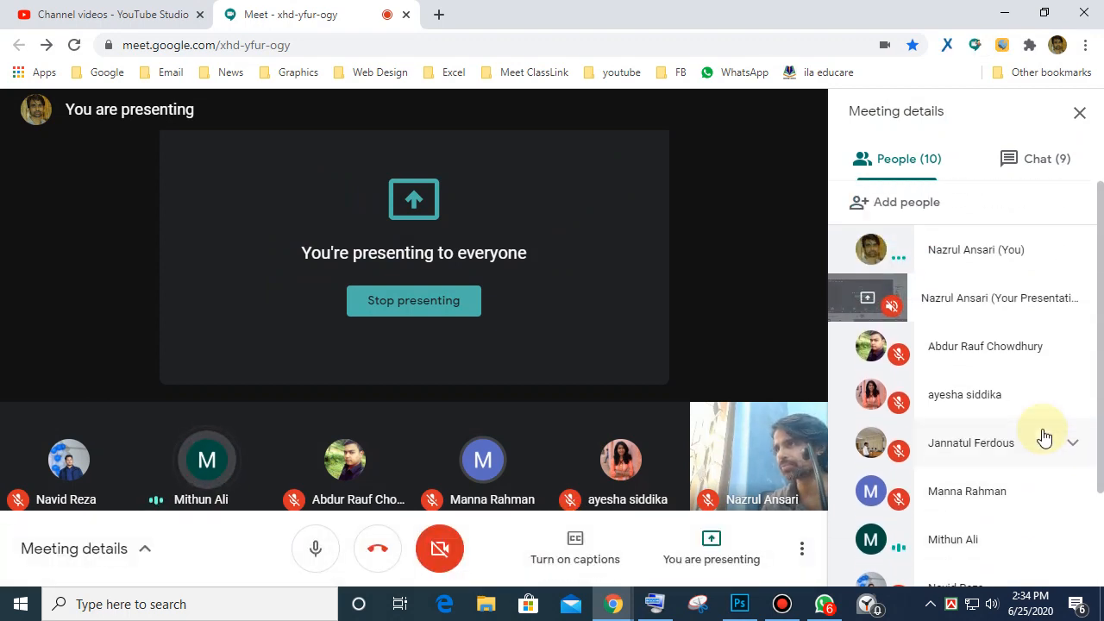
{"action": "scroll", "coordinate": [1043, 437], "scroll_direction": "down", "scroll_amount": 2}
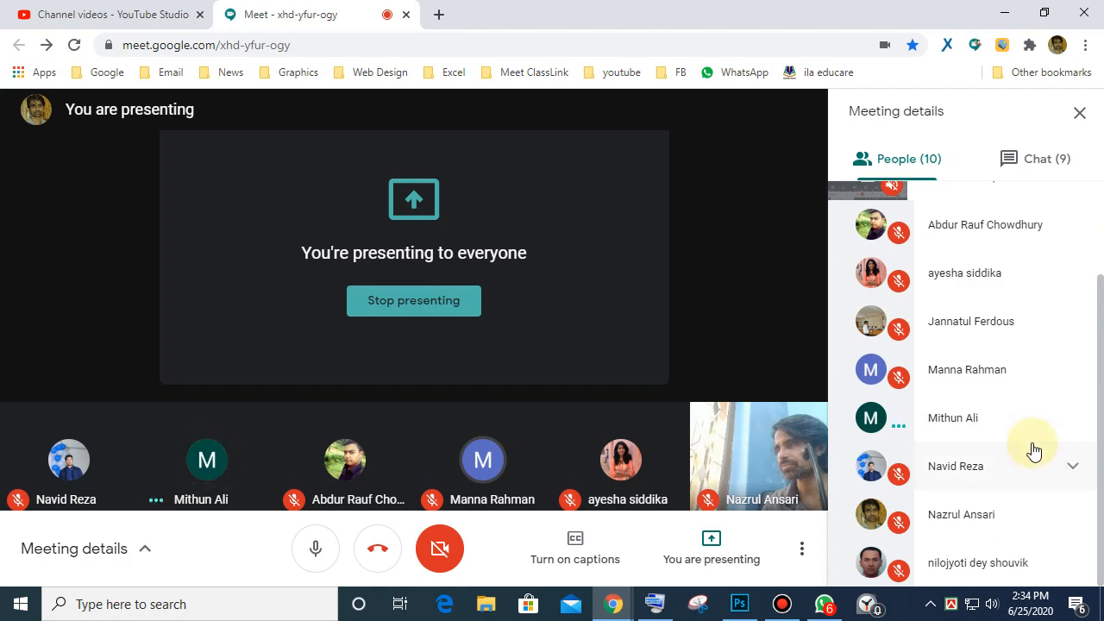
{"action": "left_click", "coordinate": [1004, 16]}
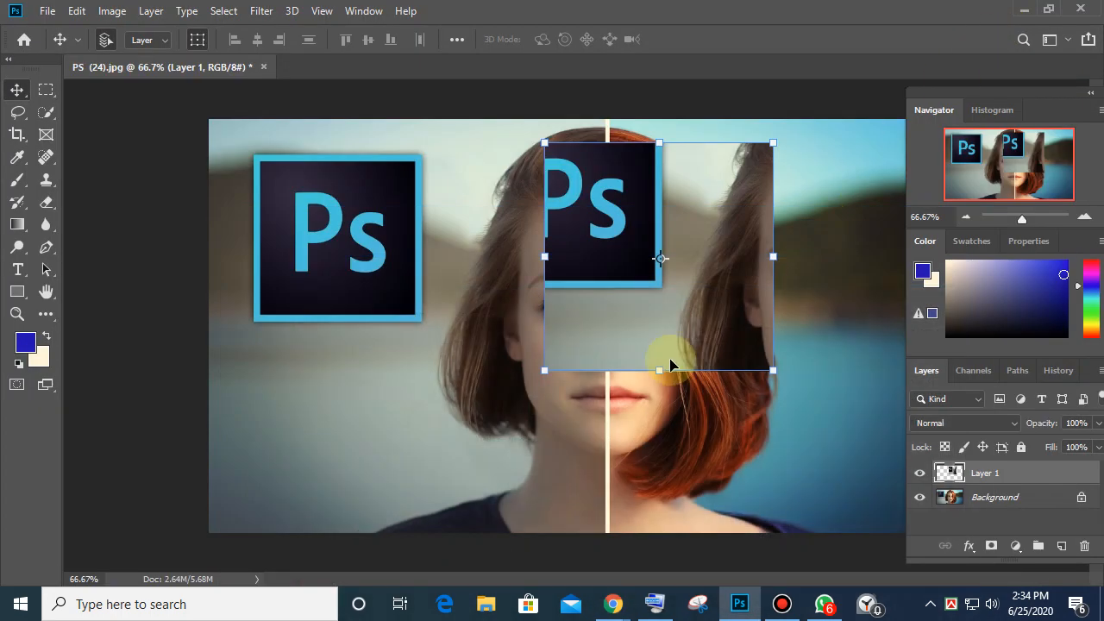
Step: Shift the copied layer to the middle of the face, start Warp on it, and pull its upper-left corner inward
{"action": "left_click_drag", "start_coordinate": [616, 279], "coordinate": [583, 292]}
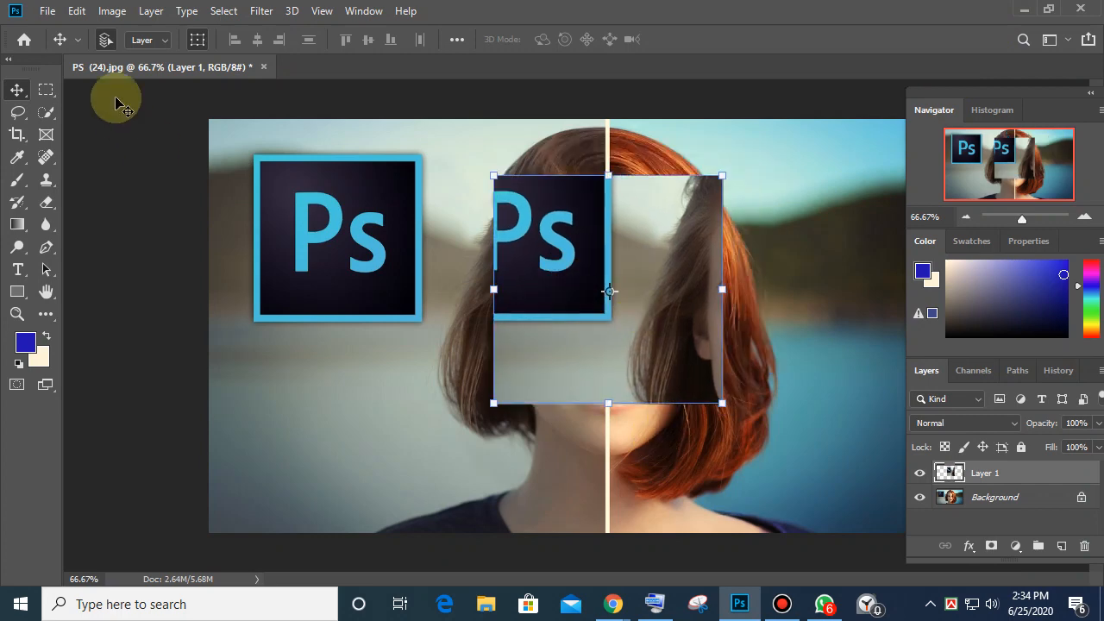
{"action": "left_click", "coordinate": [77, 11]}
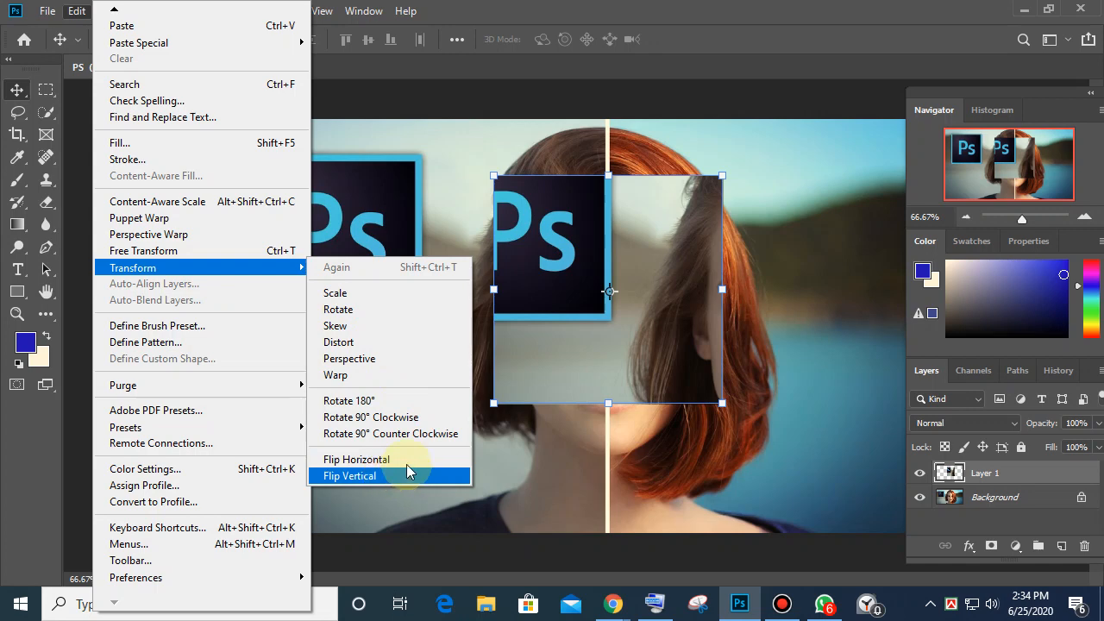
{"action": "left_click", "coordinate": [339, 376]}
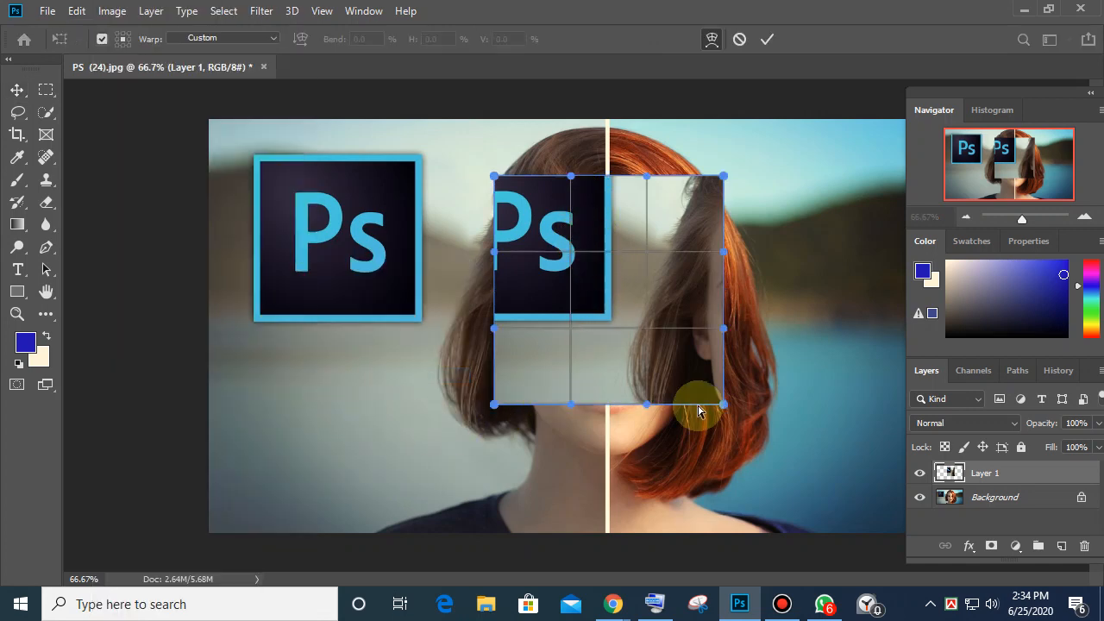
{"action": "key", "text": "ctrl+plus"}
{"action": "key", "text": "space"}
{"action": "left_click_drag", "start_coordinate": [677, 294], "coordinate": [567, 273]}
{"action": "key", "text": "ctrl+plus"}
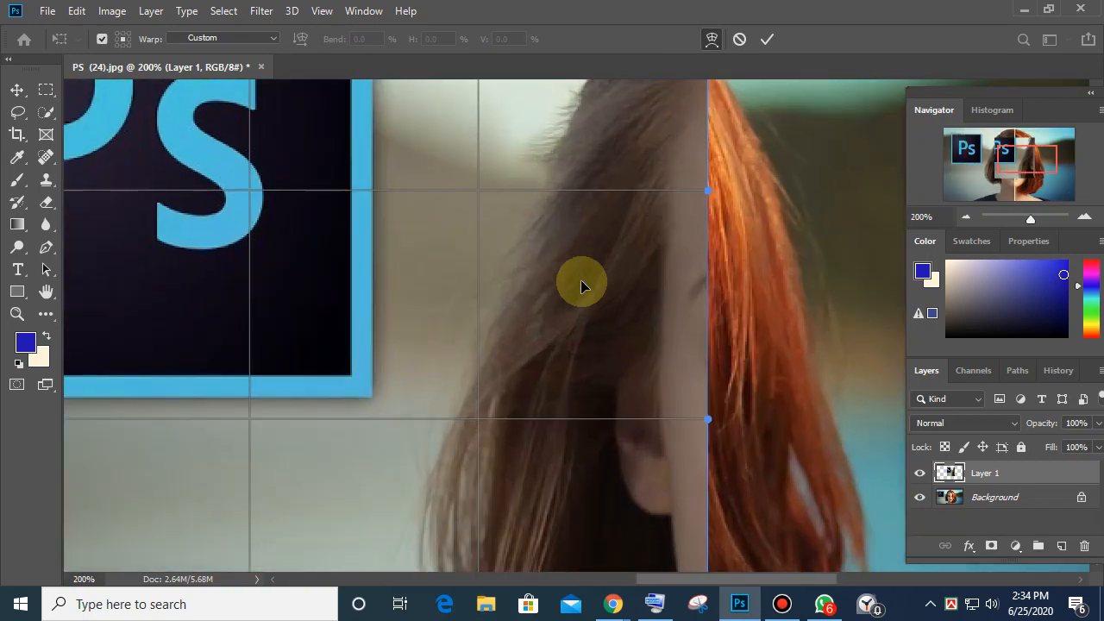
{"action": "key", "text": "ctrl+minus"}
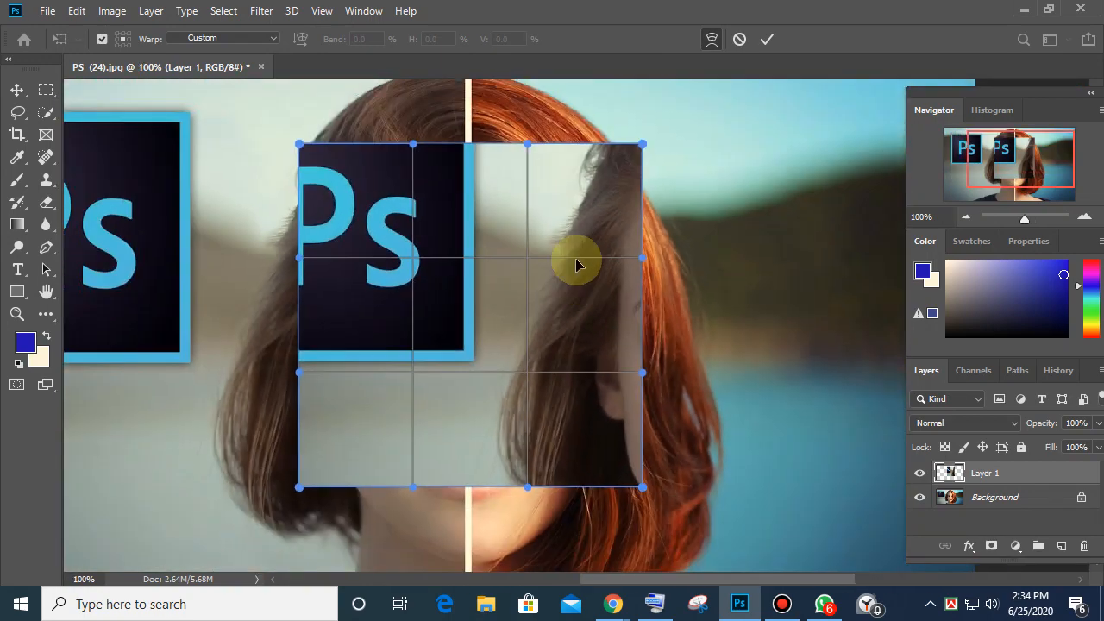
{"action": "left_click_drag", "start_coordinate": [425, 247], "coordinate": [345, 226]}
{"action": "mouse_move", "coordinate": [425, 267]}
{"action": "left_mouse_down"}
{"action": "mouse_move", "coordinate": [547, 308]}
{"action": "mouse_move", "coordinate": [387, 291]}
{"action": "mouse_move", "coordinate": [475, 295]}
{"action": "mouse_move", "coordinate": [473, 263]}
{"action": "mouse_move", "coordinate": [451, 279]}
{"action": "mouse_move", "coordinate": [391, 242]}
{"action": "mouse_move", "coordinate": [407, 285]}
{"action": "mouse_move", "coordinate": [402, 248]}
{"action": "mouse_move", "coordinate": [415, 260]}
{"action": "left_mouse_up"}
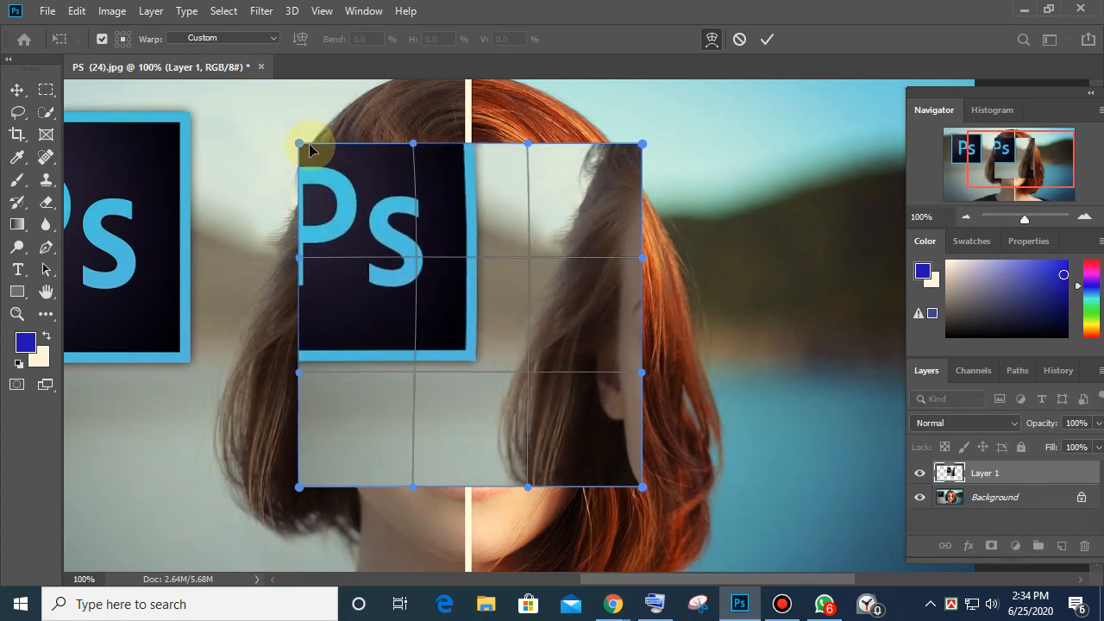
{"action": "left_click_drag", "start_coordinate": [303, 145], "coordinate": [345, 176]}
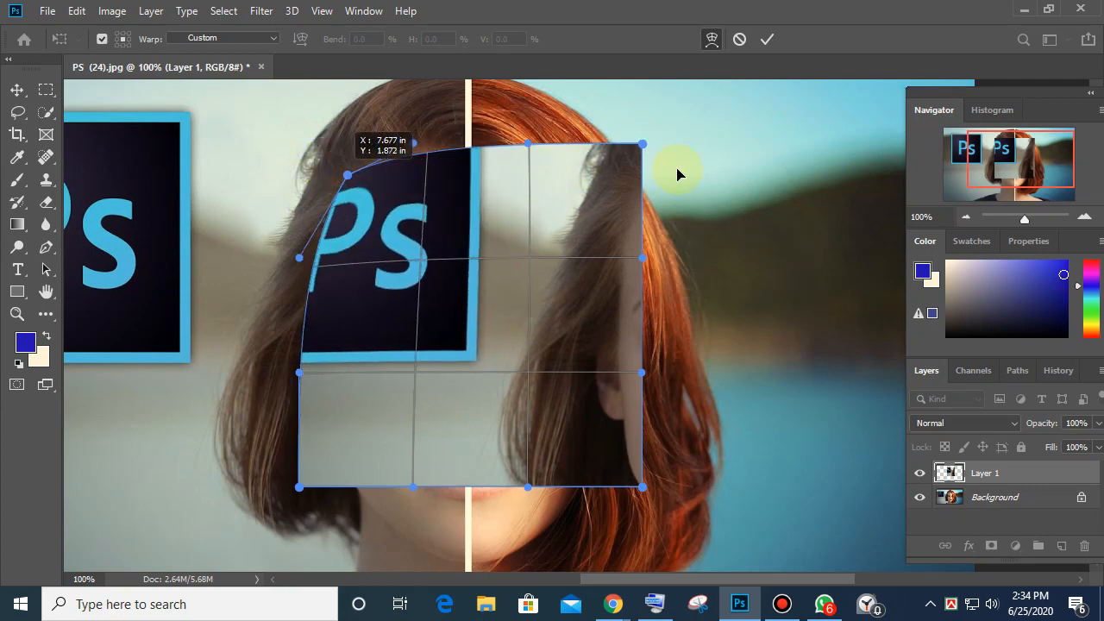
Step: Bend the warp's right edge into an S-curve by pulling its upper handle outward and its lower handle far inward
{"action": "left_click_drag", "start_coordinate": [643, 258], "coordinate": [730, 289]}
{"action": "left_click_drag", "start_coordinate": [644, 289], "coordinate": [752, 293]}
{"action": "left_click_drag", "start_coordinate": [642, 375], "coordinate": [322, 258]}
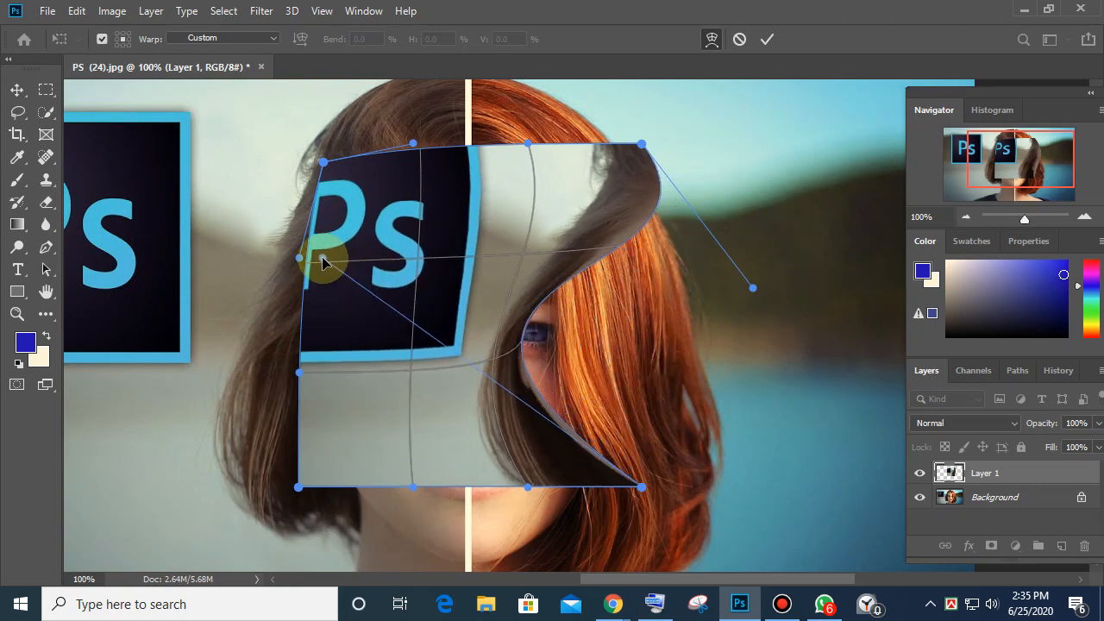
Step: Apply the warp and move the distorted layer over the red-haired half of the portrait with the Move tool
{"action": "left_click", "coordinate": [18, 90]}
{"action": "left_click_drag", "start_coordinate": [478, 239], "coordinate": [673, 205]}
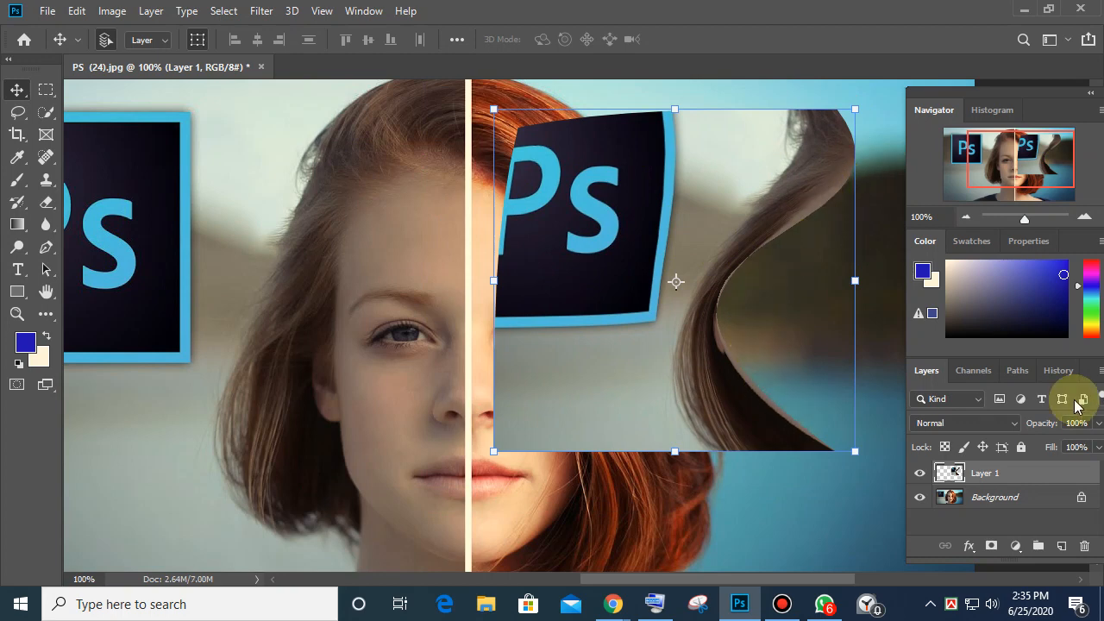
{"action": "left_click_drag", "start_coordinate": [547, 311], "coordinate": [678, 301]}
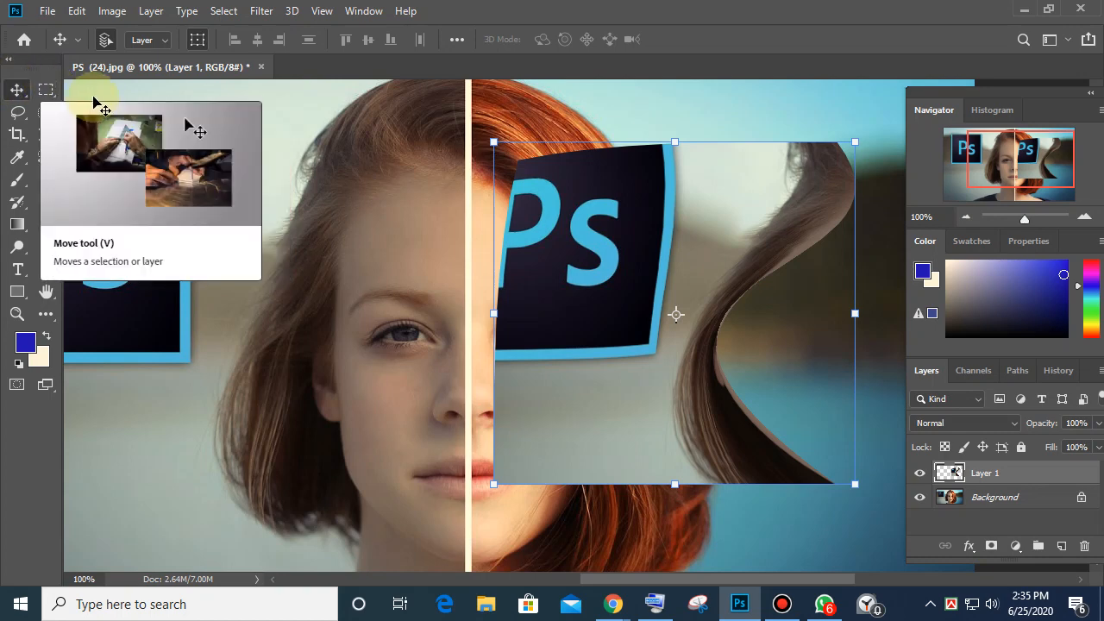
Step: Demonstrate the Rectangular Marquee tool by drawing several square selections over the woman's hair and forehead
{"action": "left_click", "coordinate": [47, 90]}
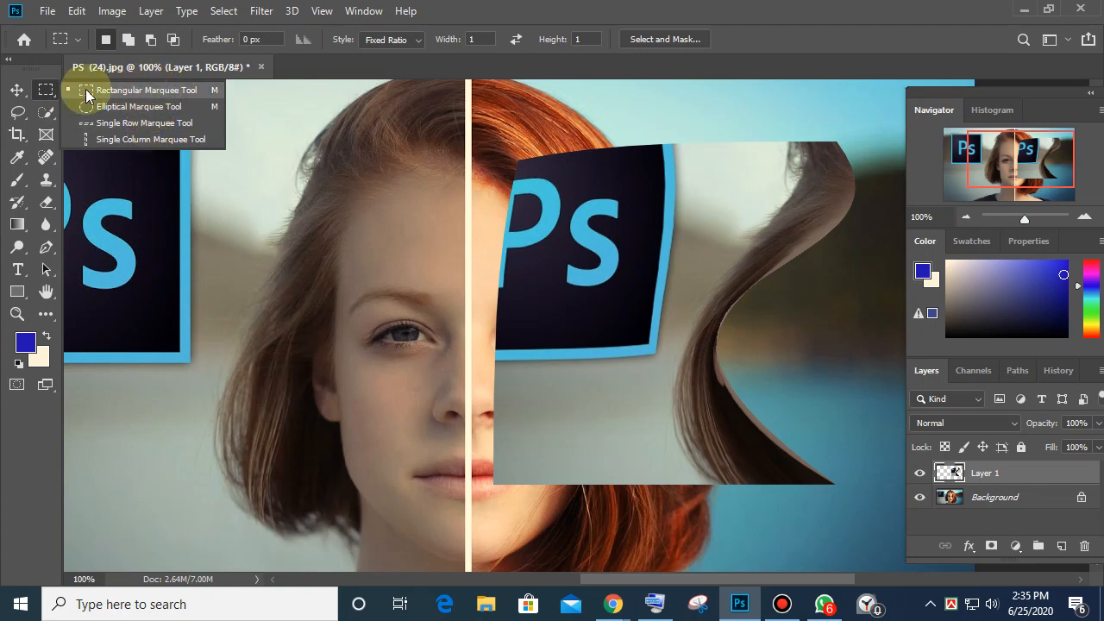
{"action": "left_click", "coordinate": [14, 89]}
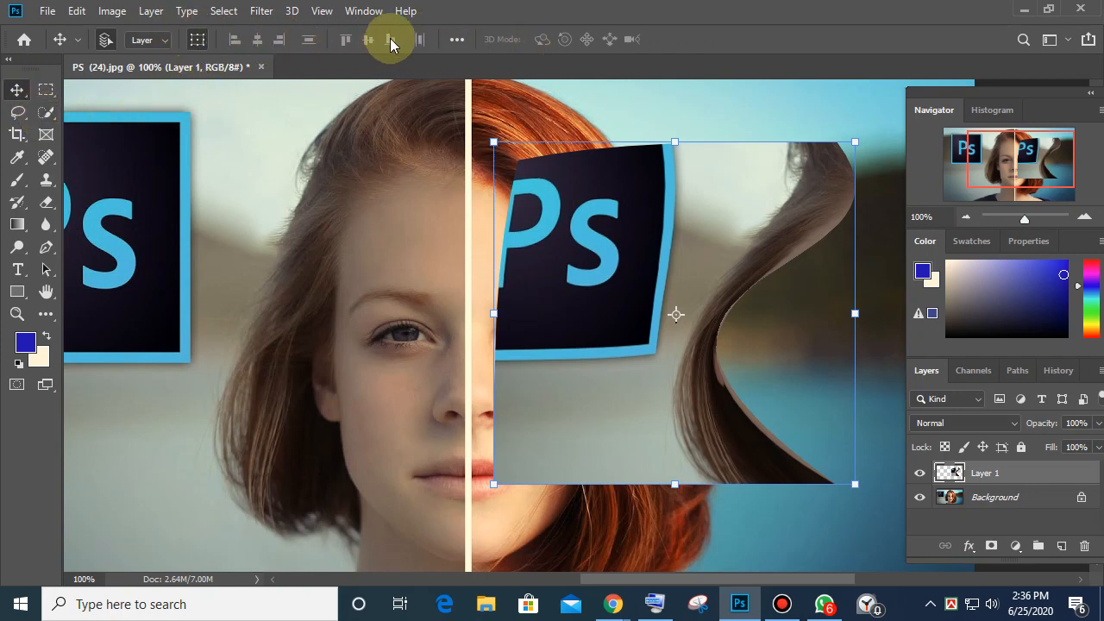
{"action": "left_click", "coordinate": [45, 89]}
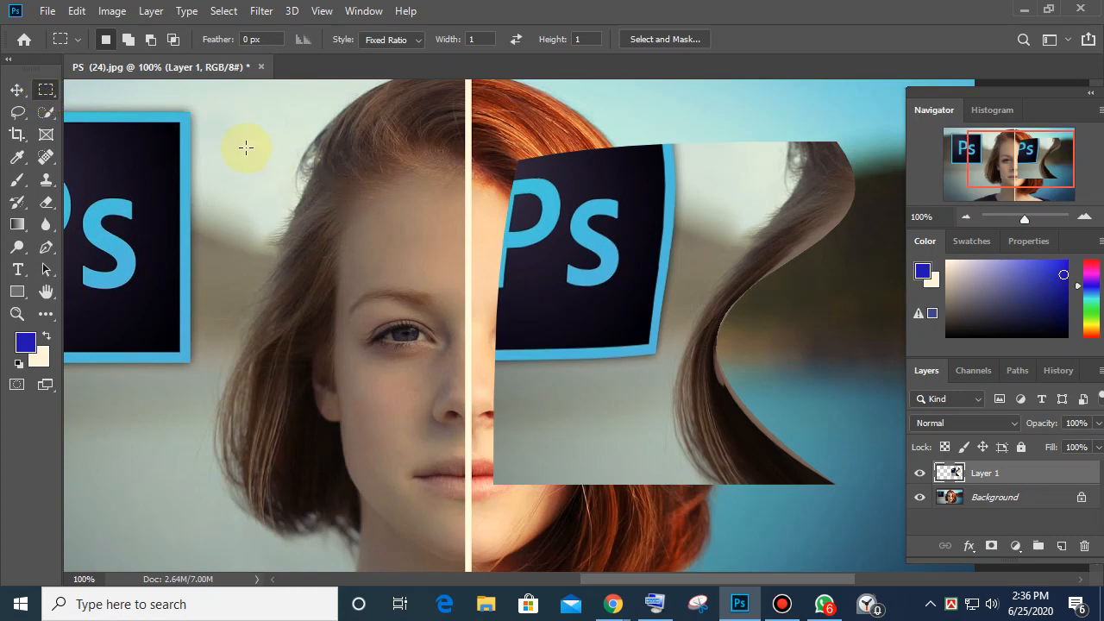
{"action": "left_click_drag", "start_coordinate": [246, 148], "coordinate": [495, 356]}
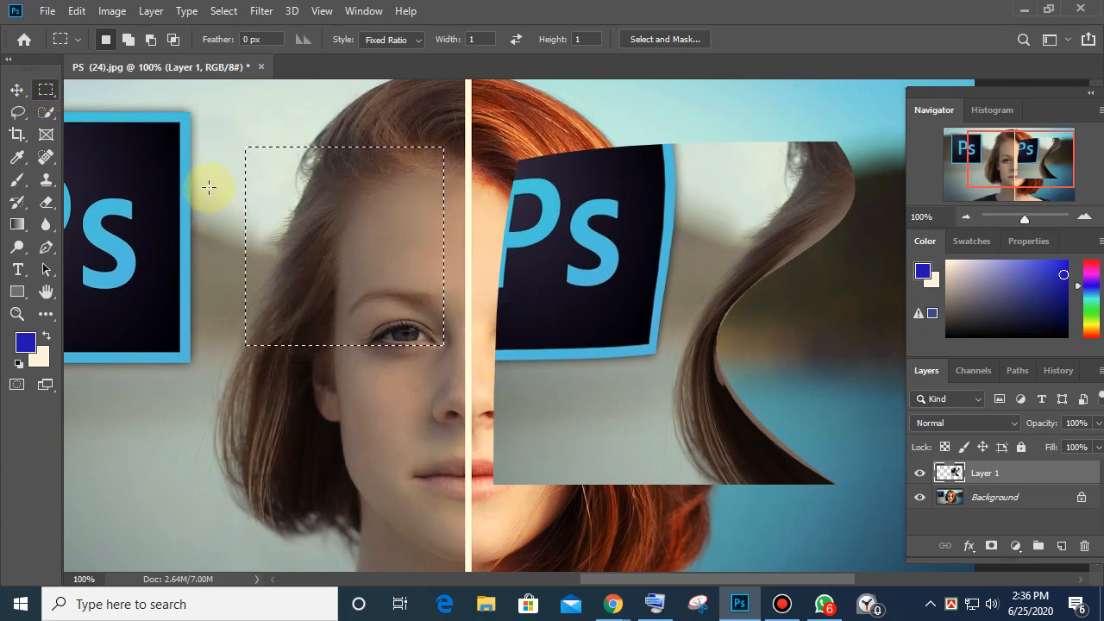
{"action": "left_click_drag", "start_coordinate": [203, 184], "coordinate": [388, 384]}
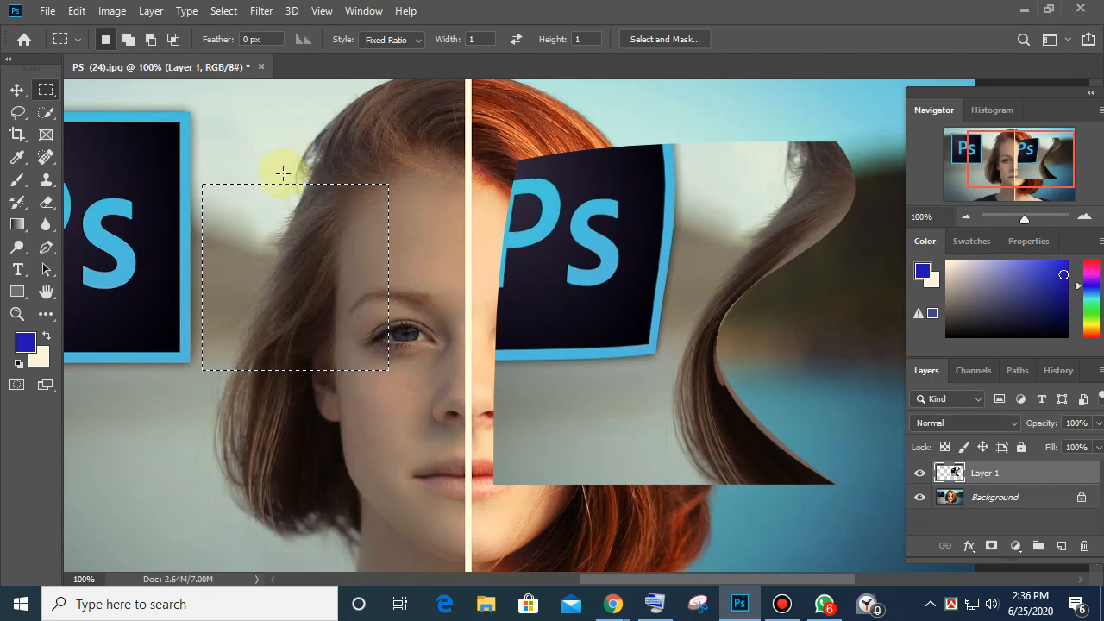
{"action": "left_click_drag", "start_coordinate": [252, 141], "coordinate": [314, 290]}
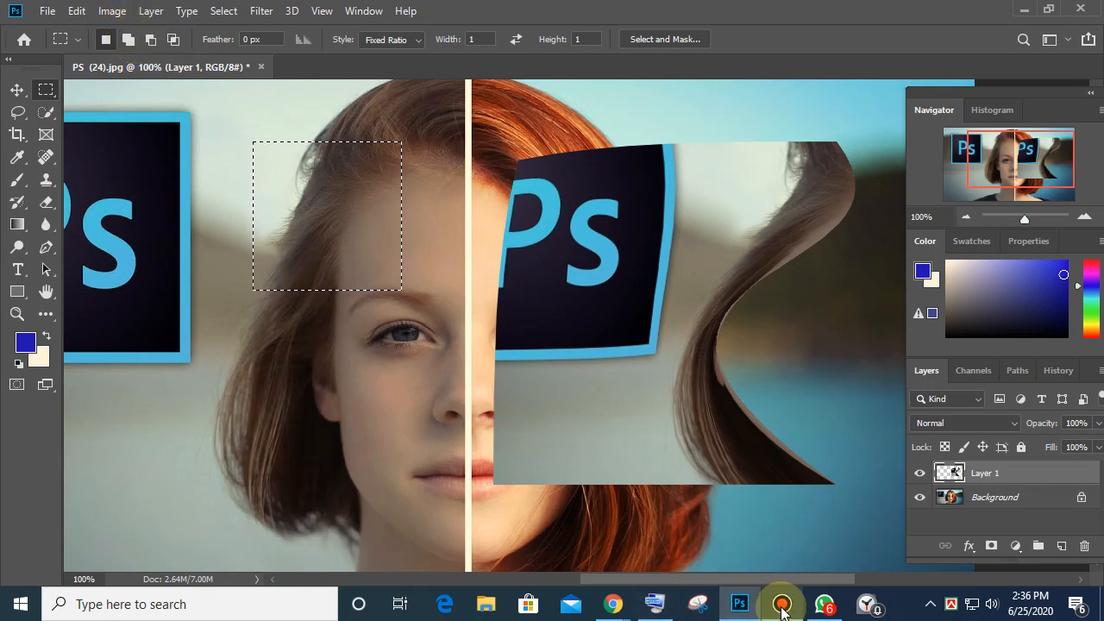
{"action": "mouse_move", "coordinate": [759, 617]}
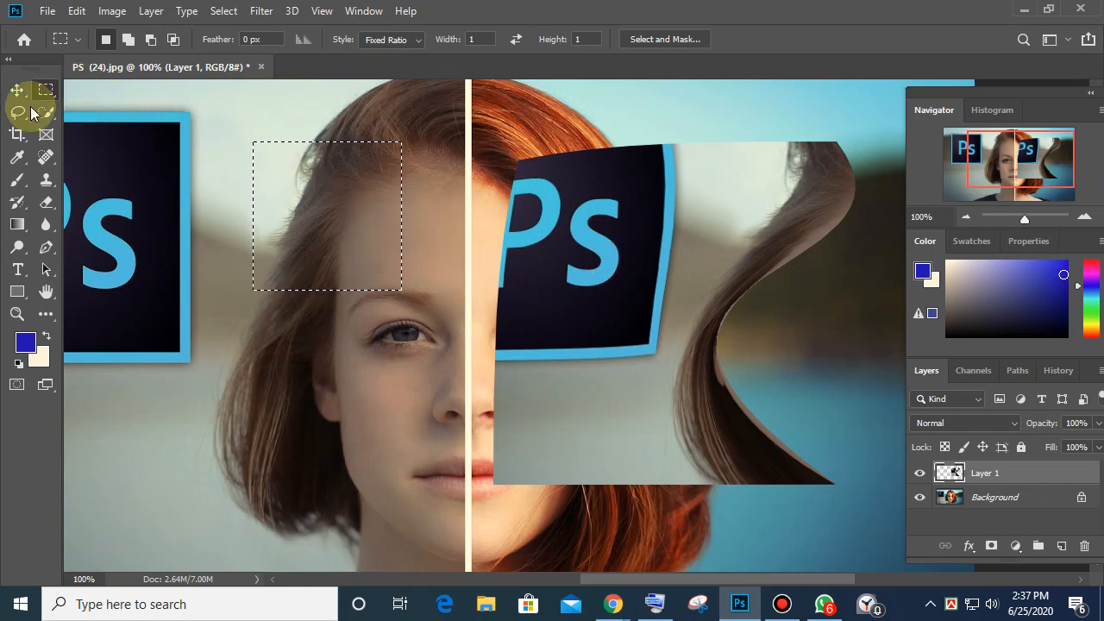
{"action": "left_click_drag", "start_coordinate": [252, 129], "coordinate": [427, 304]}
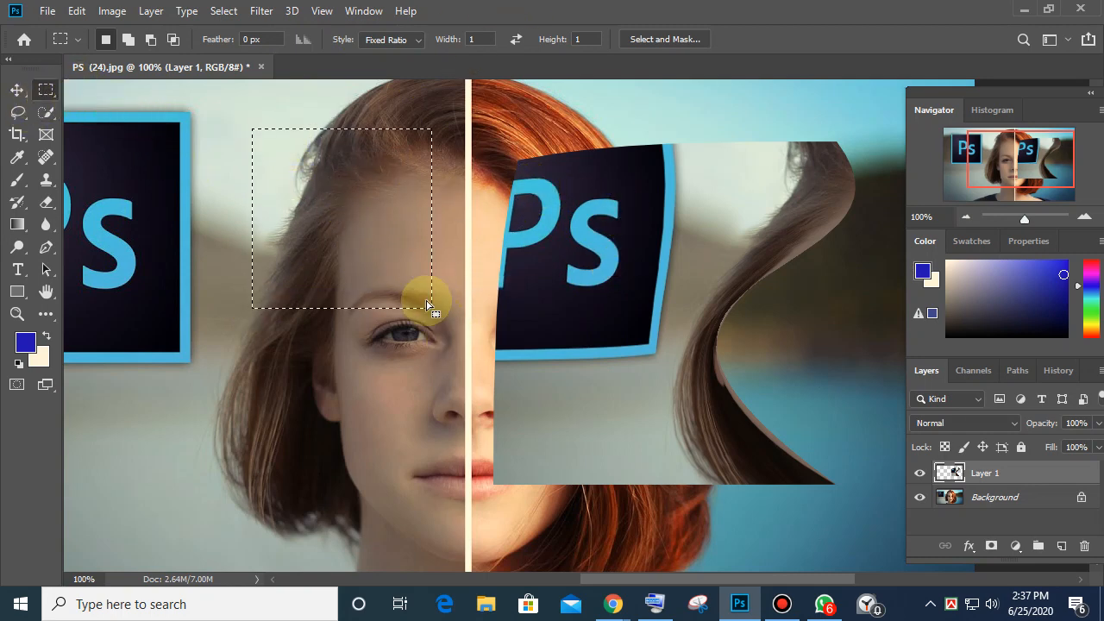
Step: Bring up the On-Screen Keyboard, place it over the lower part of the image, and return to the Photoshop document
{"action": "left_click", "coordinate": [657, 604]}
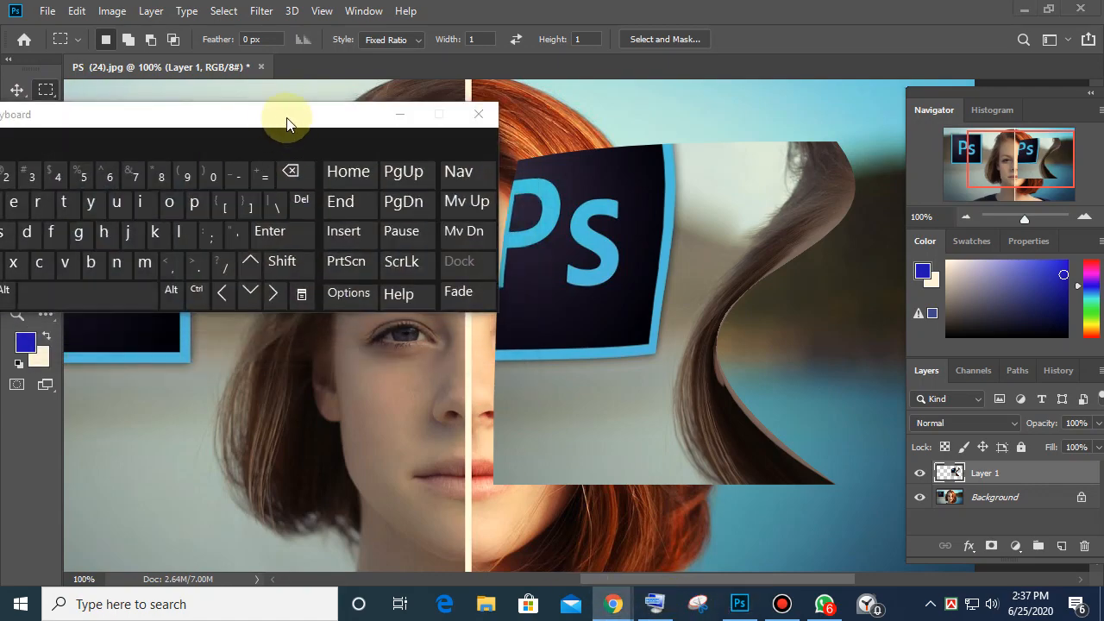
{"action": "left_click_drag", "start_coordinate": [291, 124], "coordinate": [583, 362]}
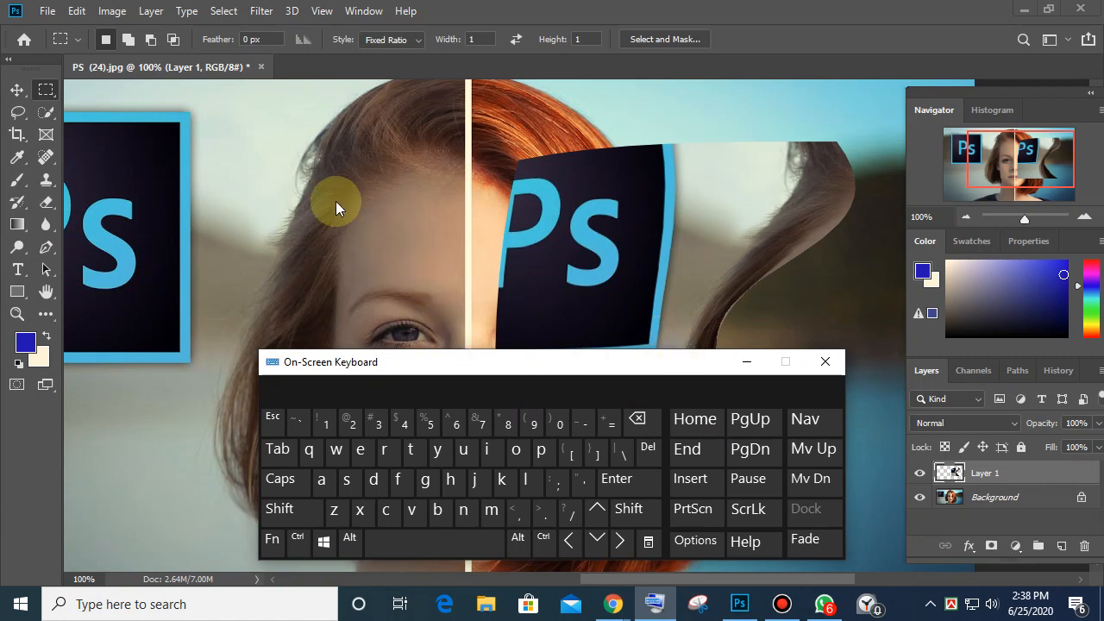
{"action": "left_click", "coordinate": [287, 144]}
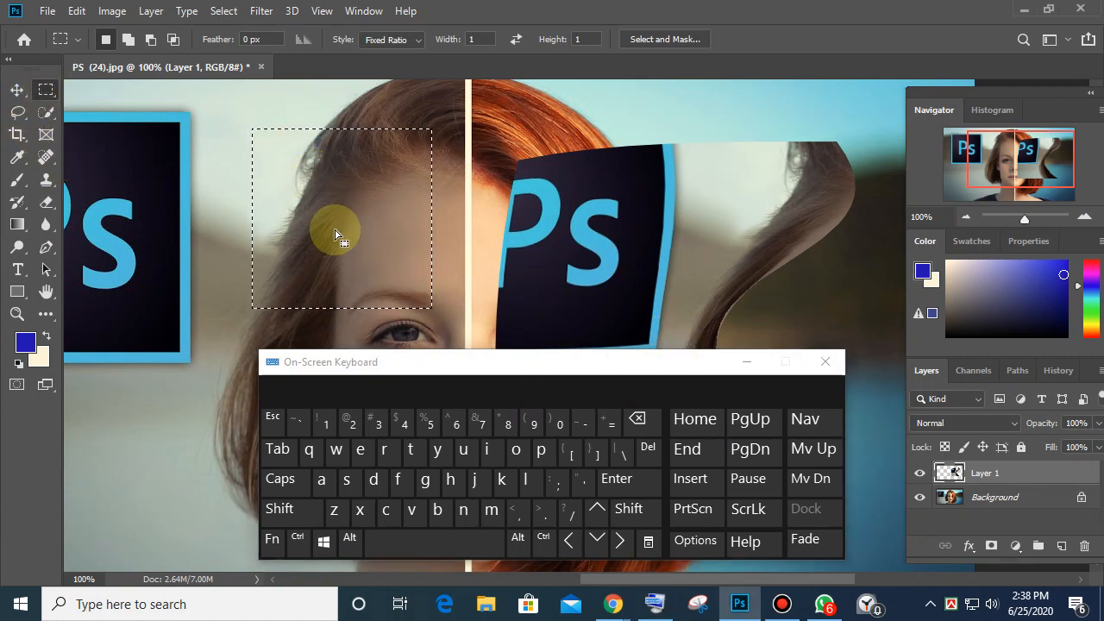
Step: Try to copy the selected hair and forehead area while Layer 1 is active, and dismiss the resulting dialog
{"action": "left_click", "coordinate": [77, 10]}
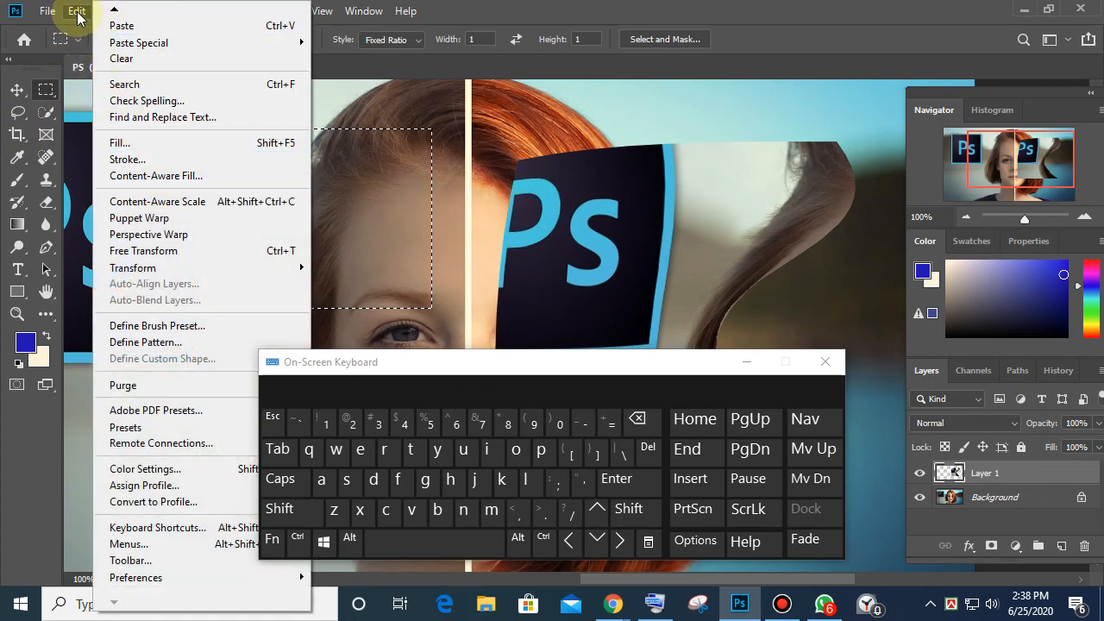
{"action": "mouse_move", "coordinate": [114, 13]}
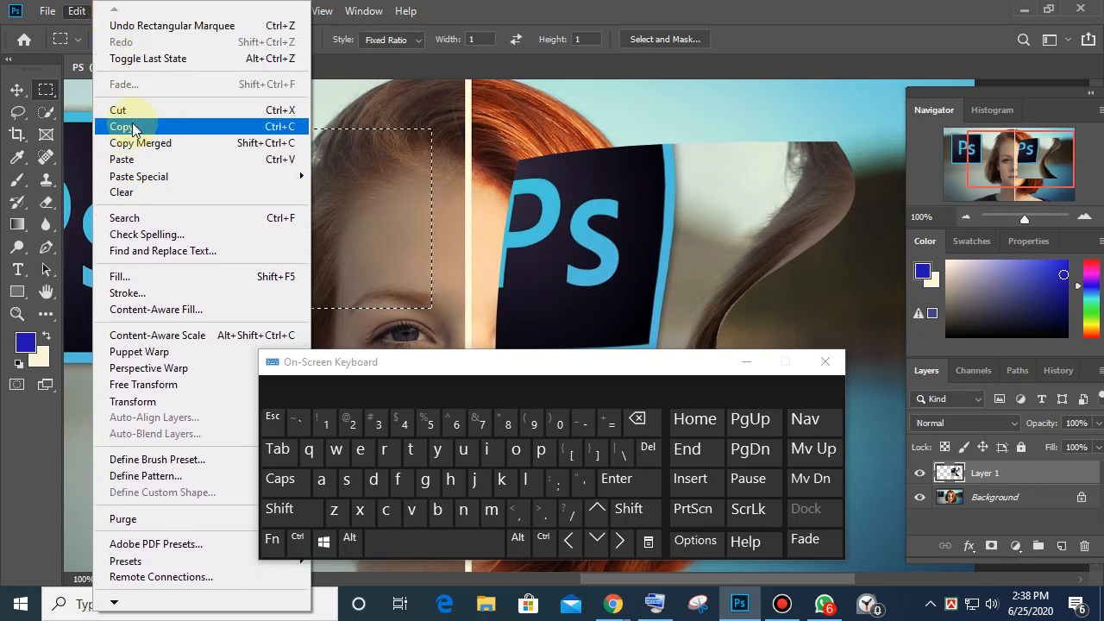
{"action": "left_click", "coordinate": [126, 127]}
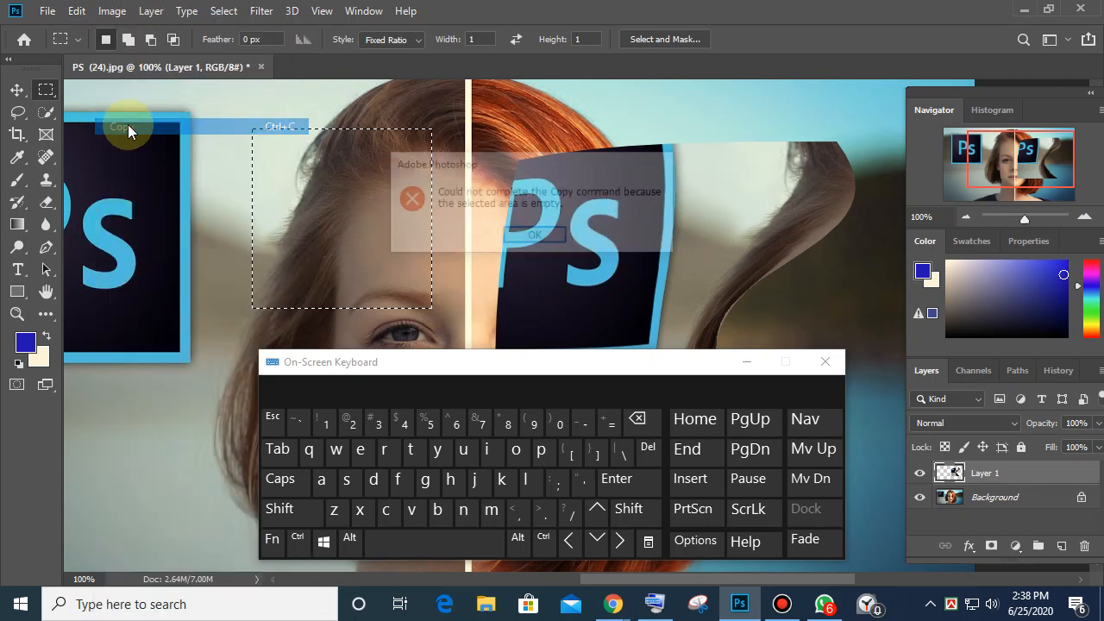
{"action": "left_click", "coordinate": [535, 238]}
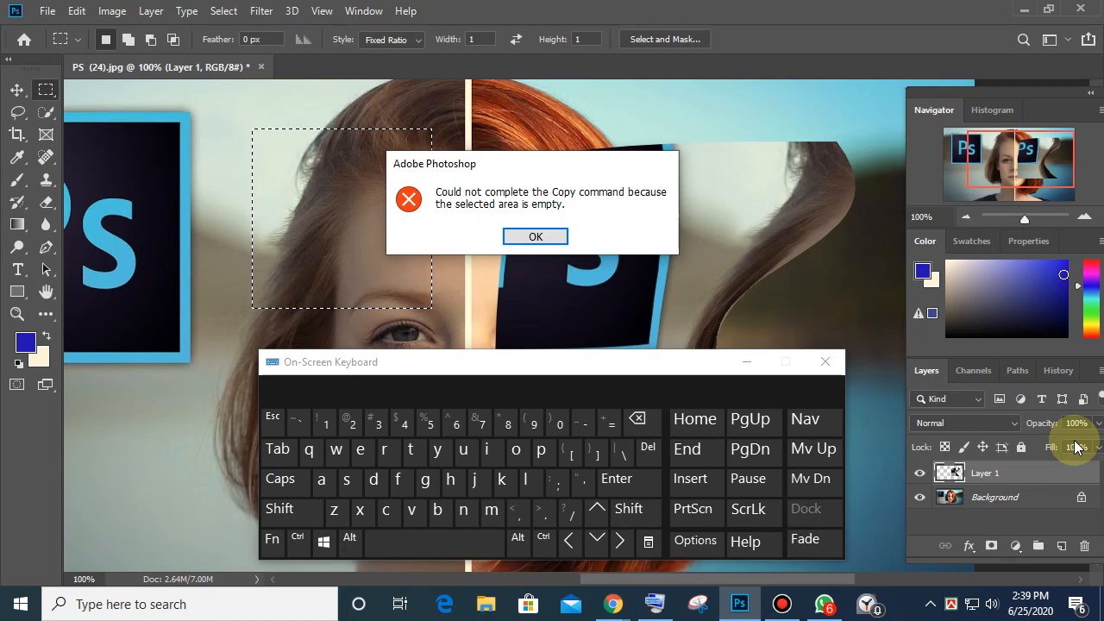
{"action": "key", "text": "Return"}
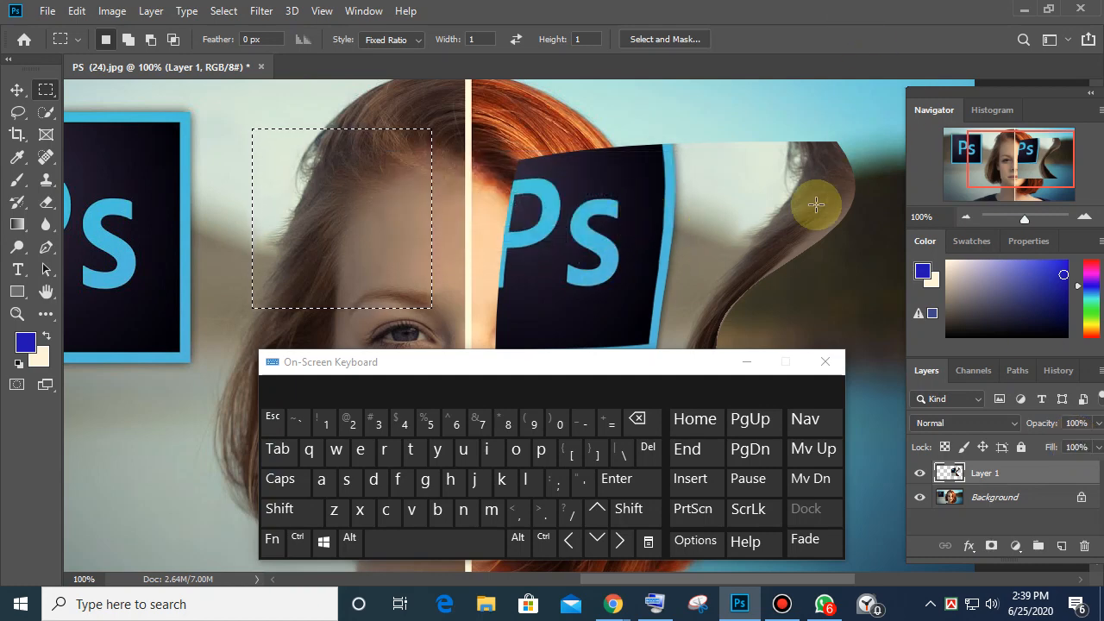
Step: Move the warped Layer 1 slightly up and to the left with the Move tool
{"action": "left_click", "coordinate": [16, 90]}
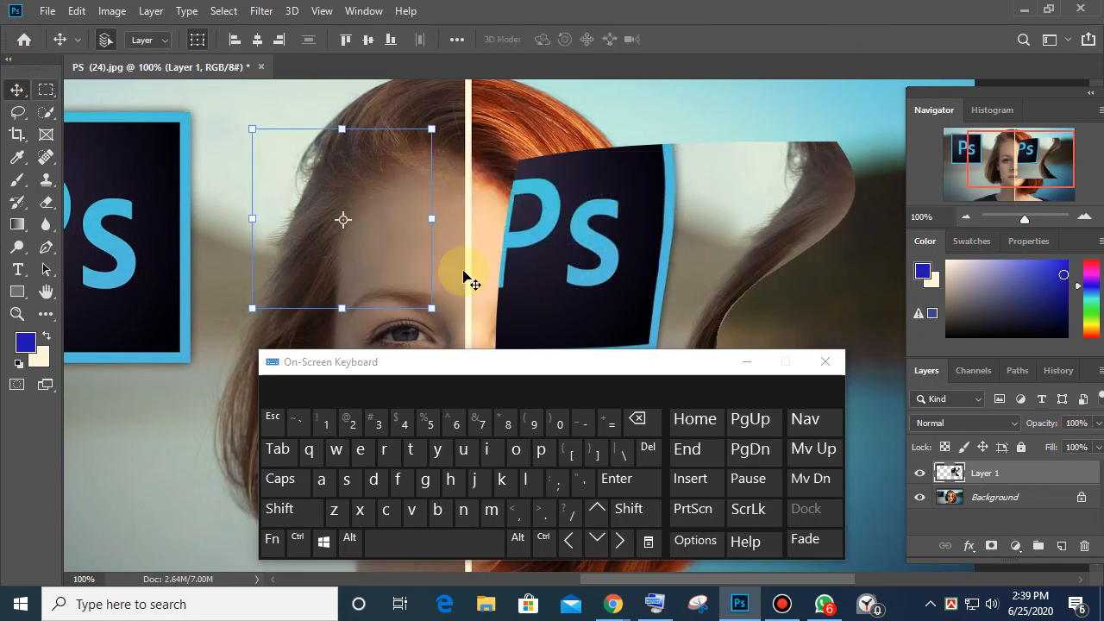
{"action": "left_click_drag", "start_coordinate": [609, 256], "coordinate": [599, 284]}
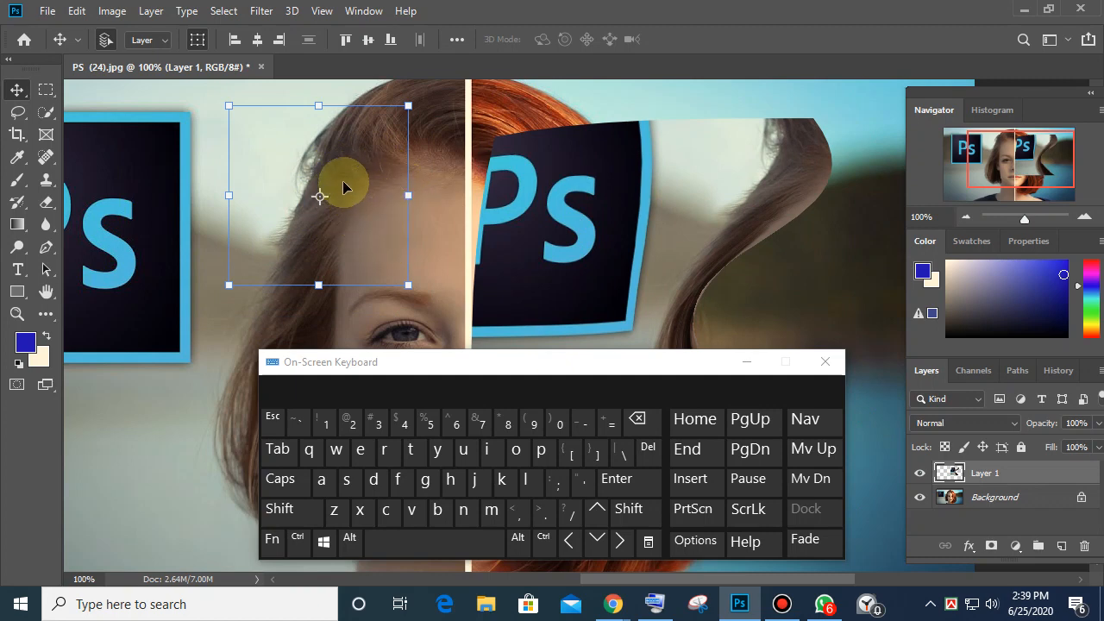
{"action": "left_click", "coordinate": [344, 187]}
{"action": "left_click", "coordinate": [525, 237]}
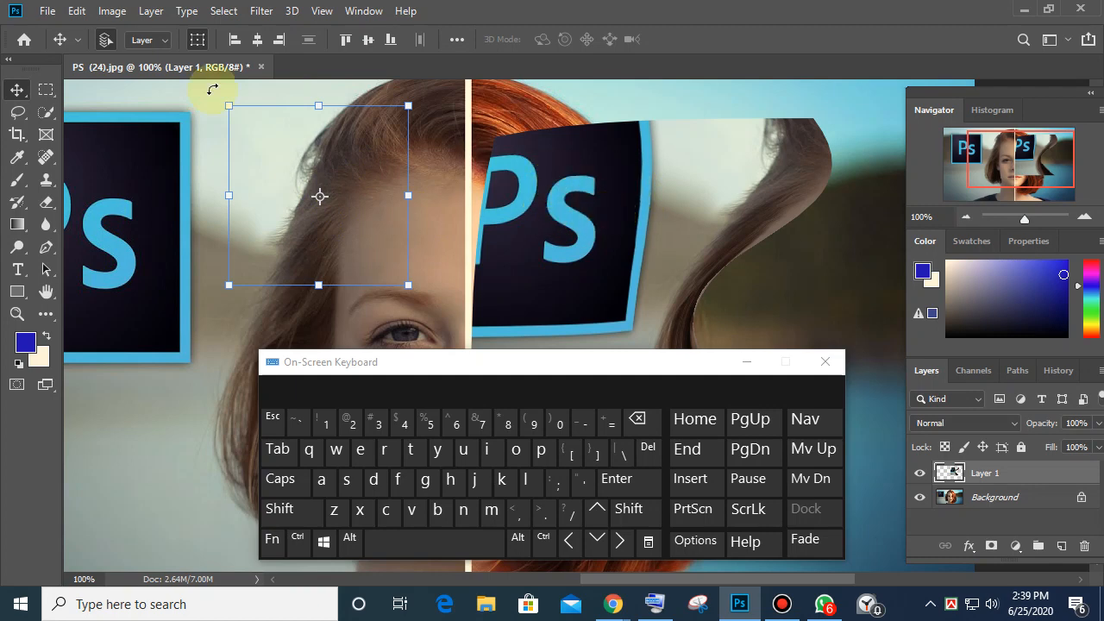
Step: Select a square area around the "s" of the warped Ps logo on Layer 1 and copy it
{"action": "left_click", "coordinate": [48, 90]}
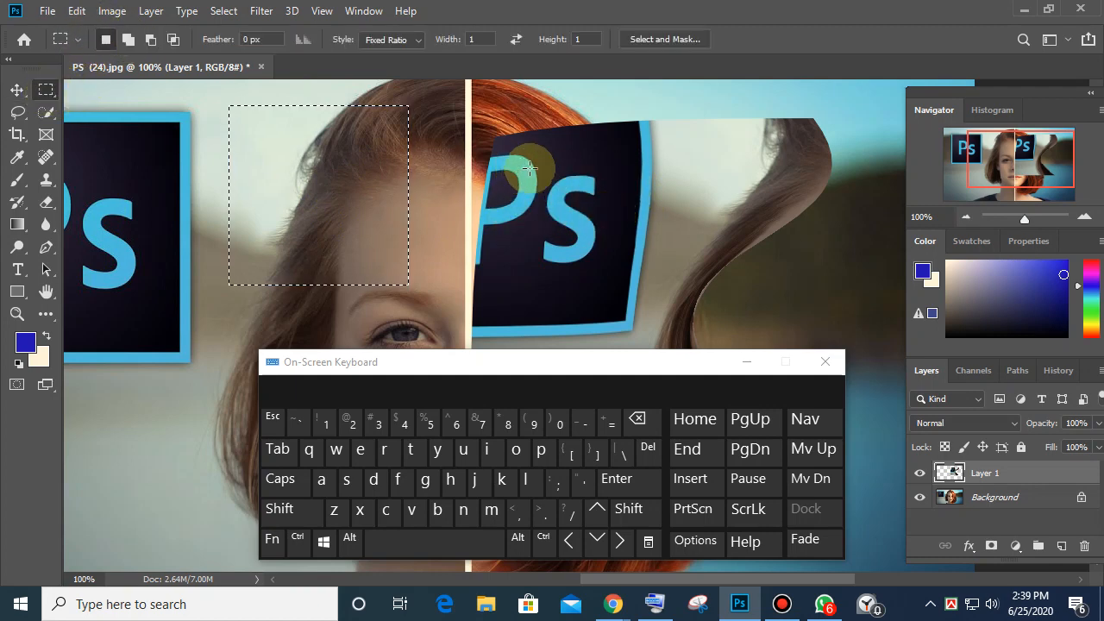
{"action": "left_click_drag", "start_coordinate": [520, 165], "coordinate": [679, 323]}
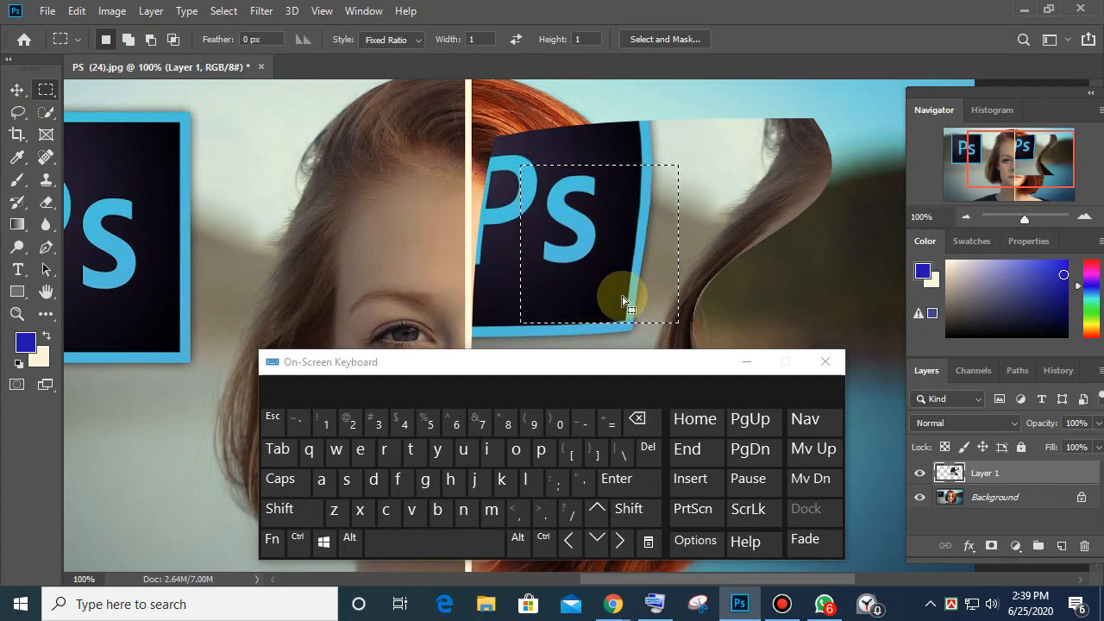
{"action": "left_click", "coordinate": [83, 10]}
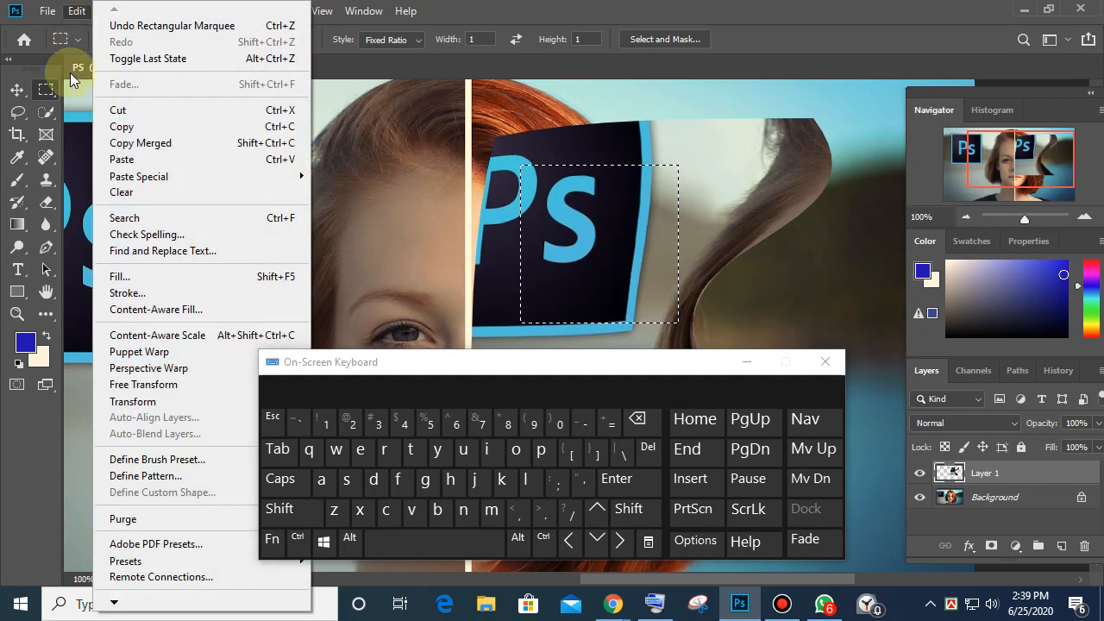
{"action": "left_click", "coordinate": [136, 127]}
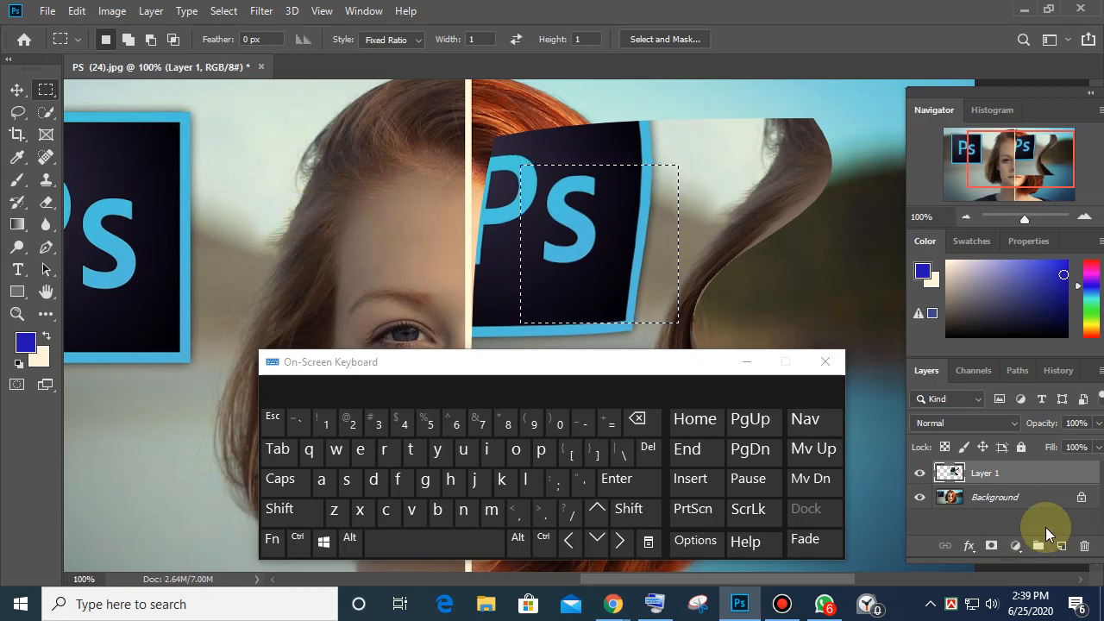
Step: Make the Background layer active, select a square over the hair and forehead, and copy and paste it as a new layer
{"action": "left_click", "coordinate": [999, 502]}
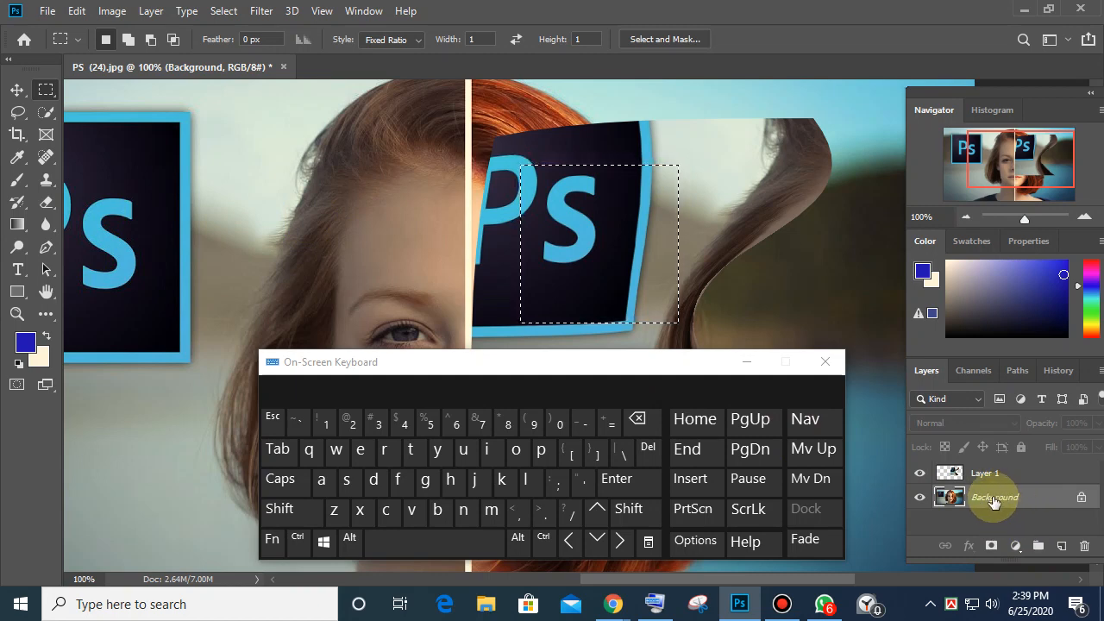
{"action": "left_click_drag", "start_coordinate": [266, 131], "coordinate": [439, 279]}
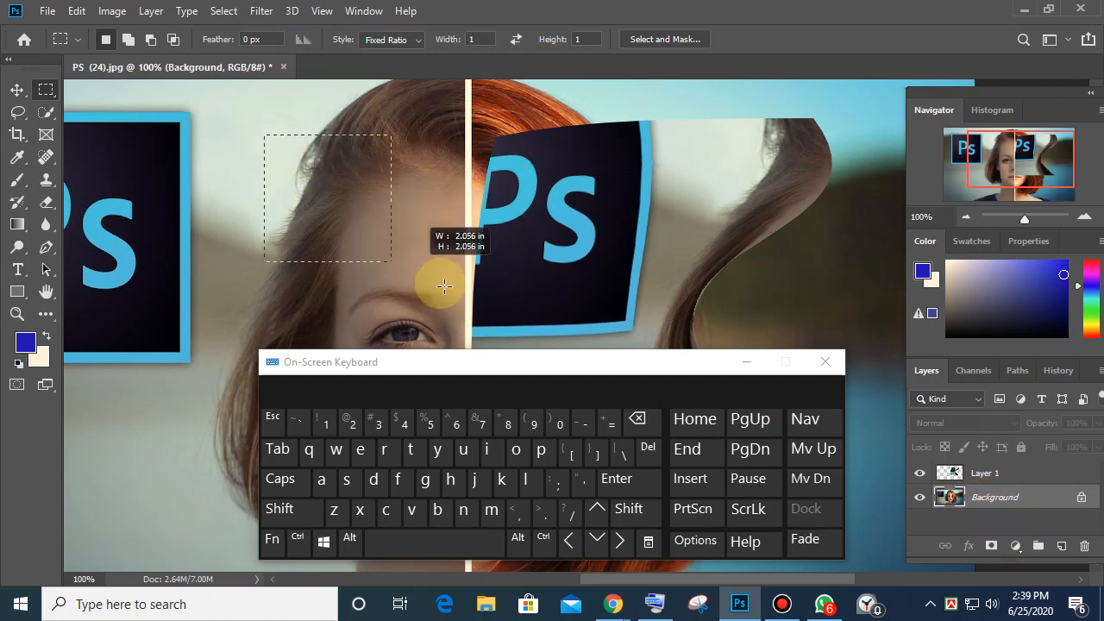
{"action": "left_click", "coordinate": [435, 273]}
{"action": "key", "text": "ctrl+z"}
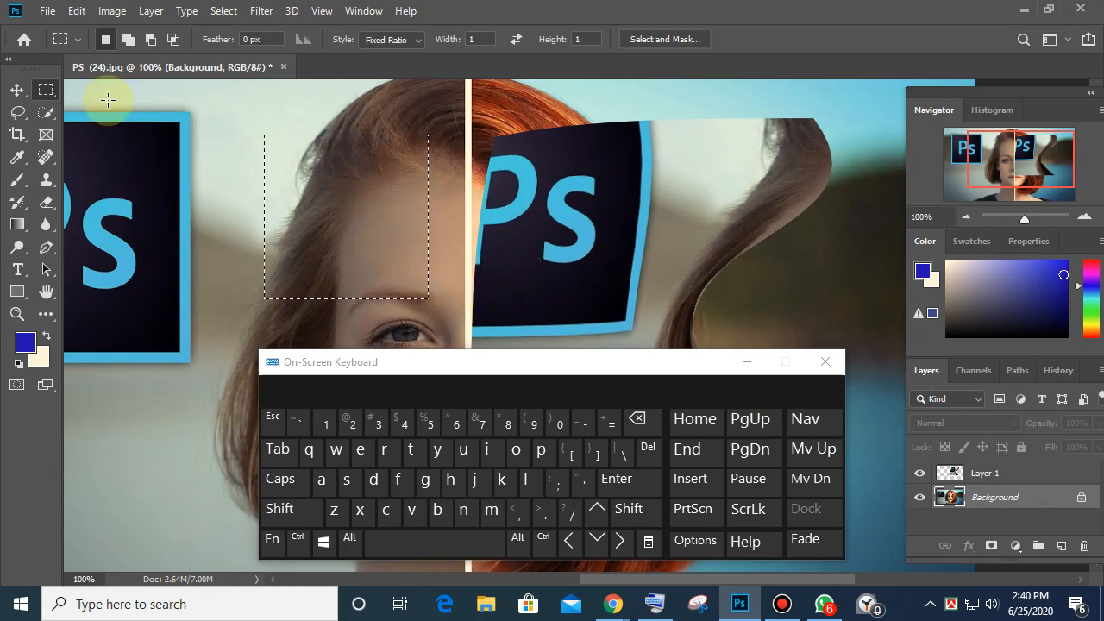
{"action": "left_click", "coordinate": [75, 11]}
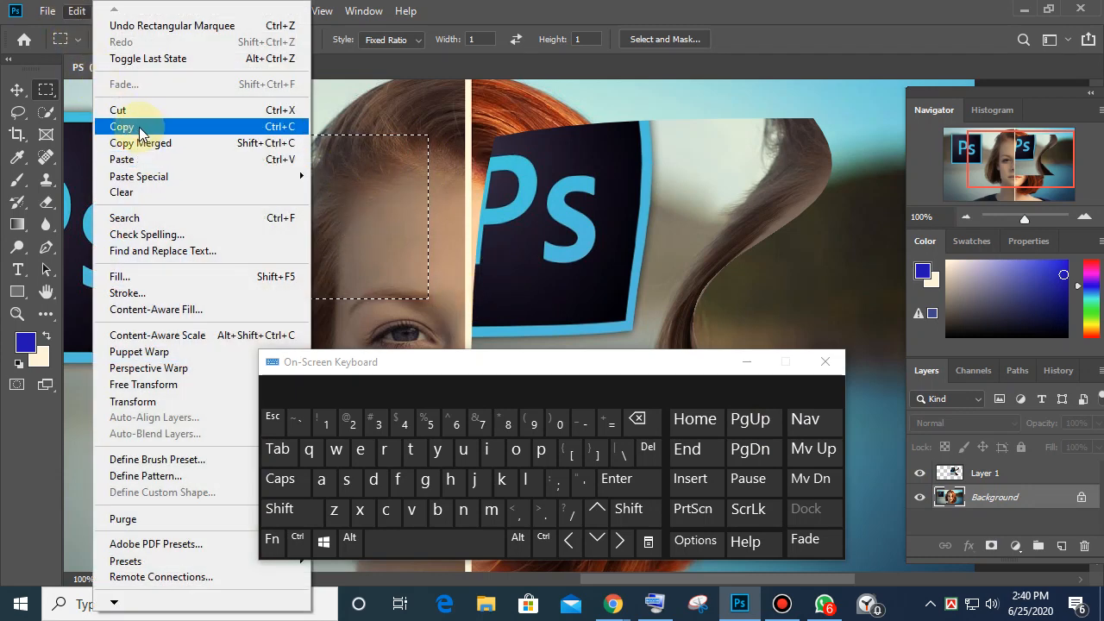
{"action": "left_click", "coordinate": [136, 129]}
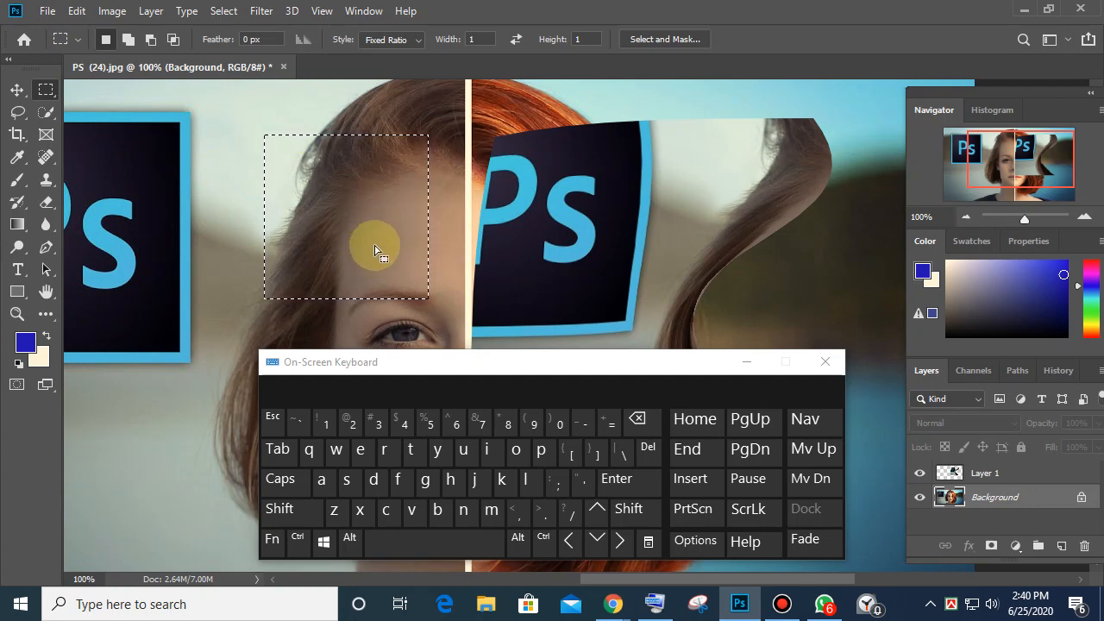
{"action": "left_click", "coordinate": [76, 12]}
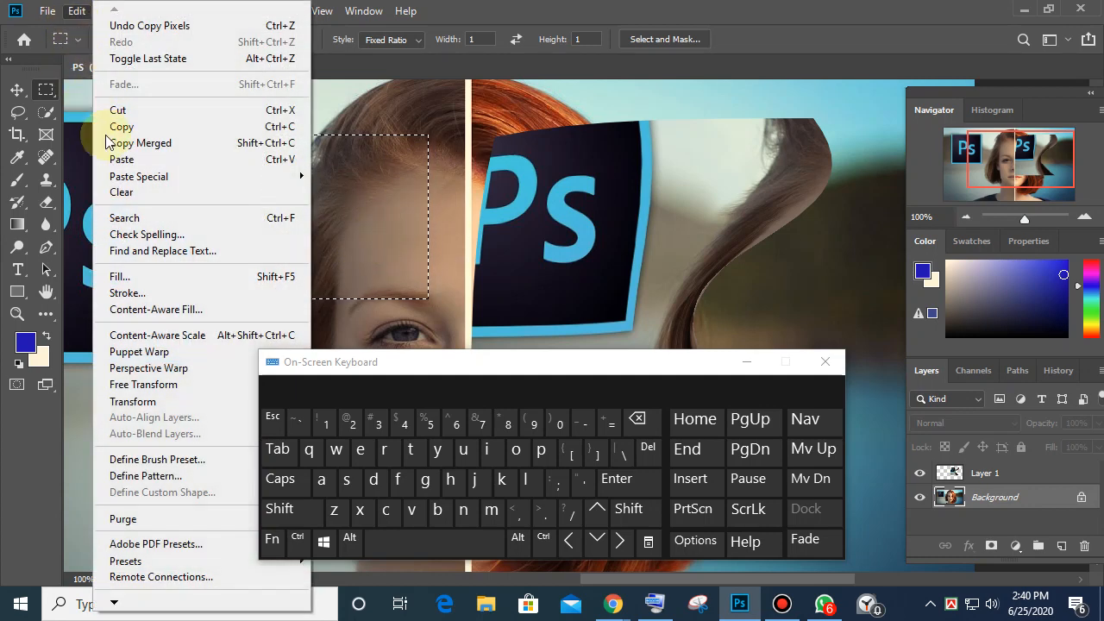
{"action": "left_click", "coordinate": [122, 160]}
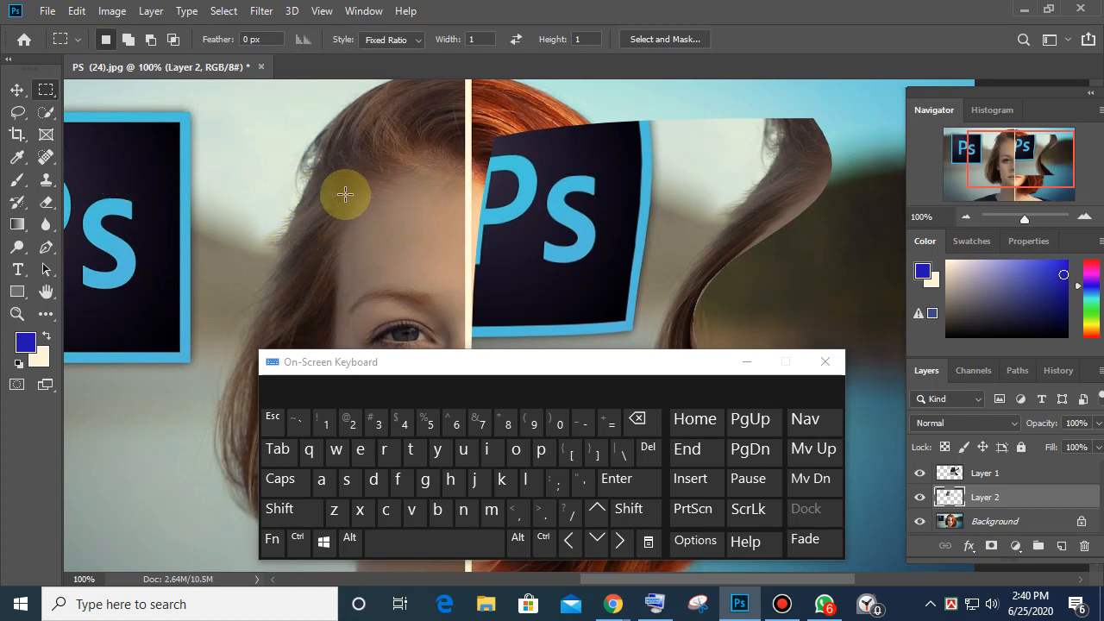
Step: Try moving the pasted hair piece up over the straight Ps logo with the Move tool, and undo the move
{"action": "left_click", "coordinate": [16, 90]}
{"action": "left_click_drag", "start_coordinate": [303, 177], "coordinate": [138, 159]}
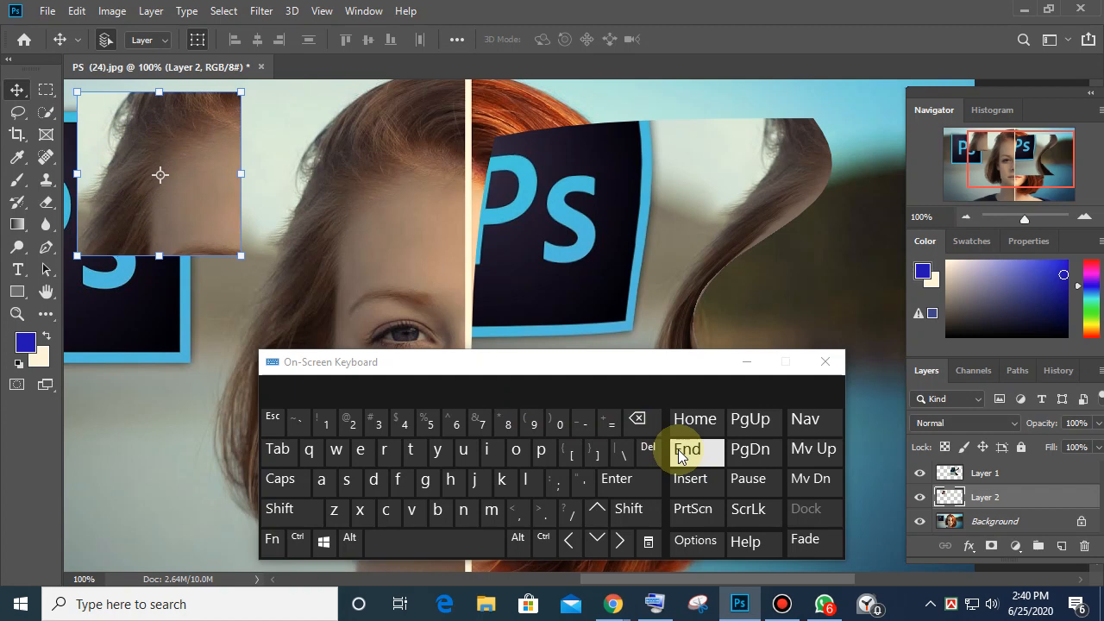
{"action": "key", "text": "ctrl+alt+z"}
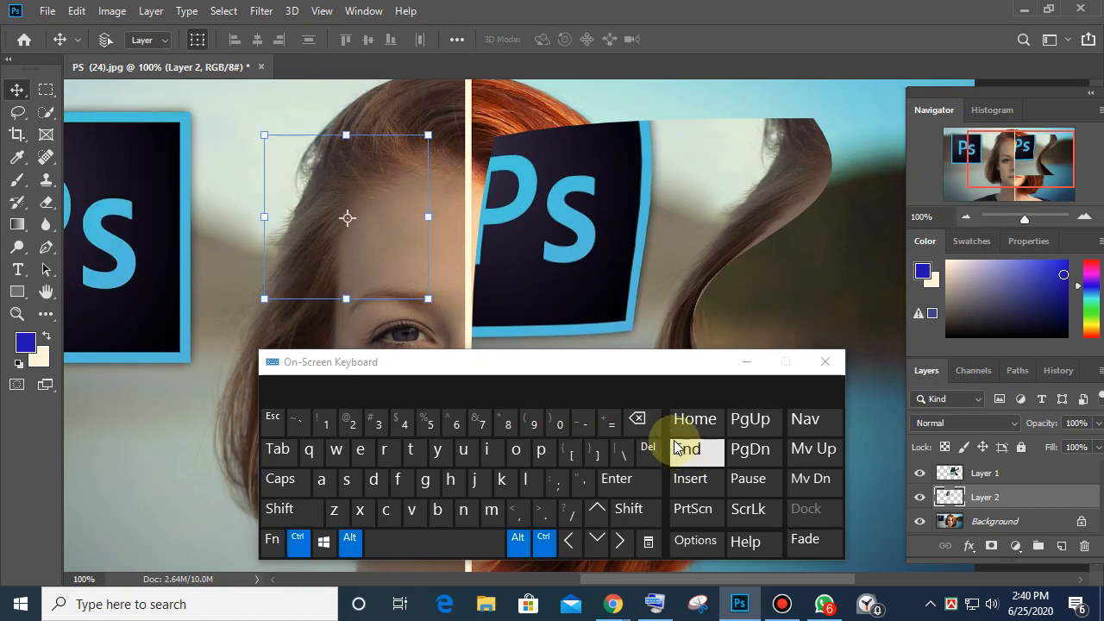
{"action": "key", "text": "ctrl+alt+z"}
{"action": "key", "text": "ctrl+alt+z"}
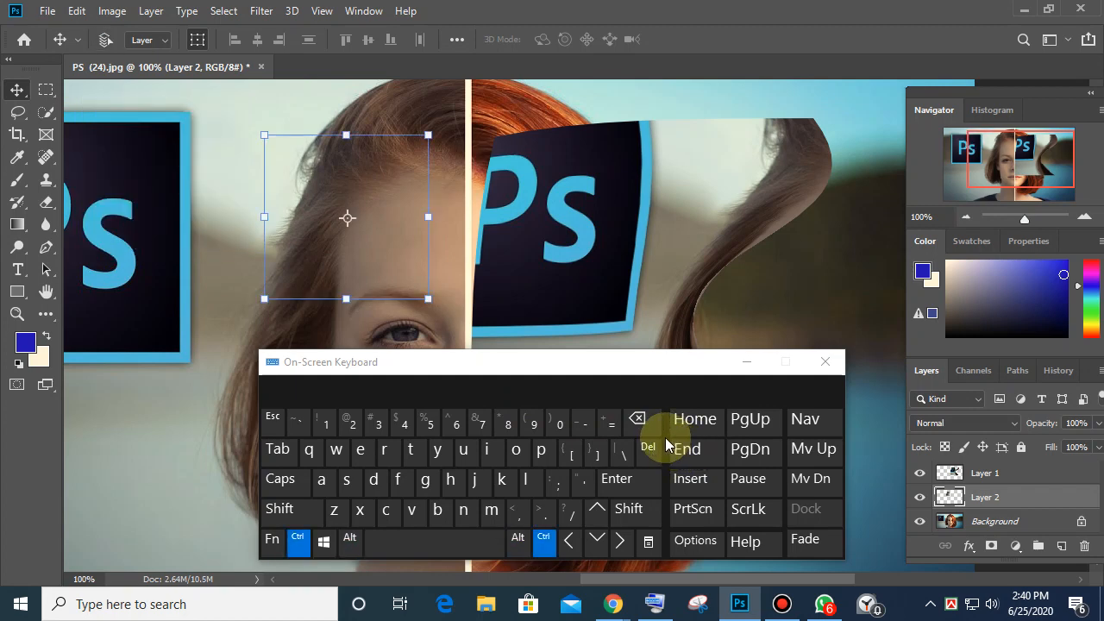
{"action": "left_click", "coordinate": [671, 447]}
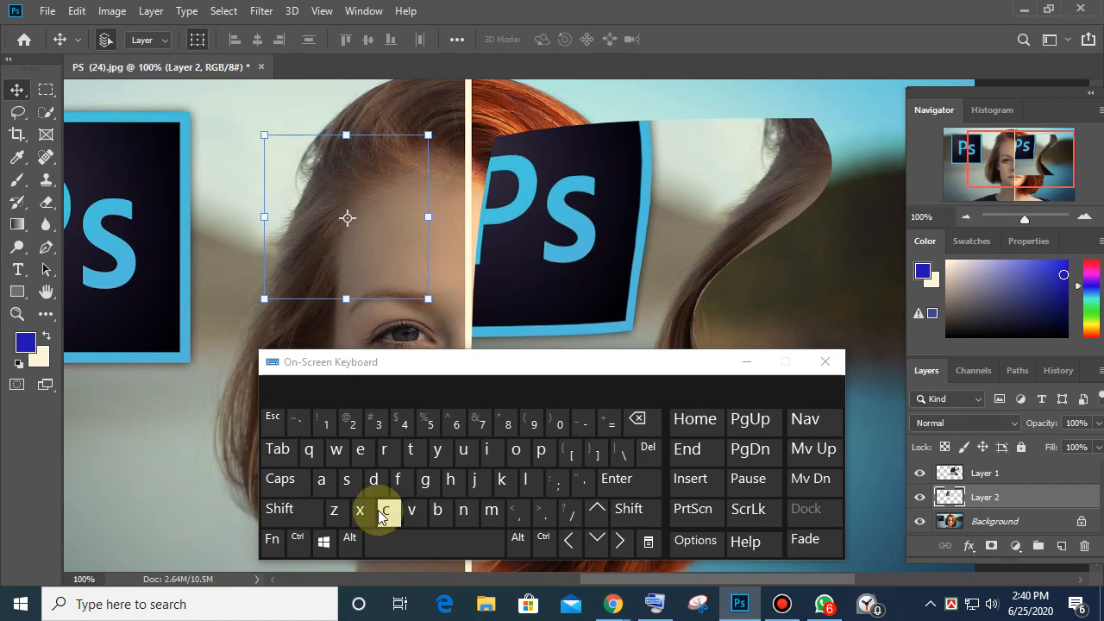
Step: Return to the Background layer, select a slightly larger square over the hair, forehead and eyebrow, and copy it using the On-Screen Keyboard
{"action": "left_click", "coordinate": [513, 233]}
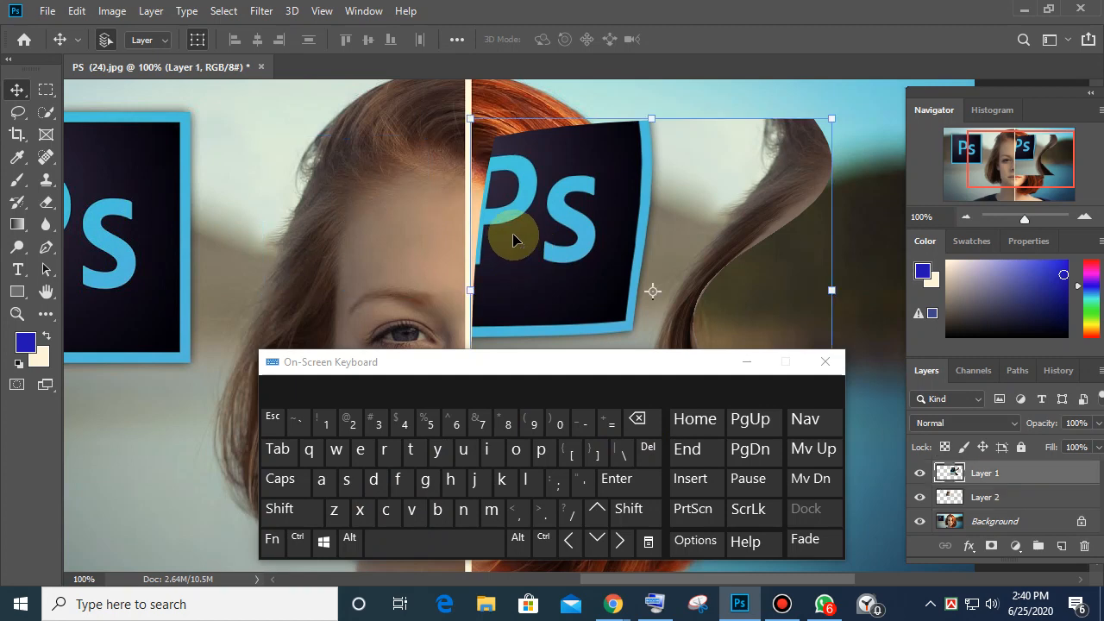
{"action": "left_click", "coordinate": [45, 89]}
{"action": "left_click_drag", "start_coordinate": [954, 528], "coordinate": [954, 537]}
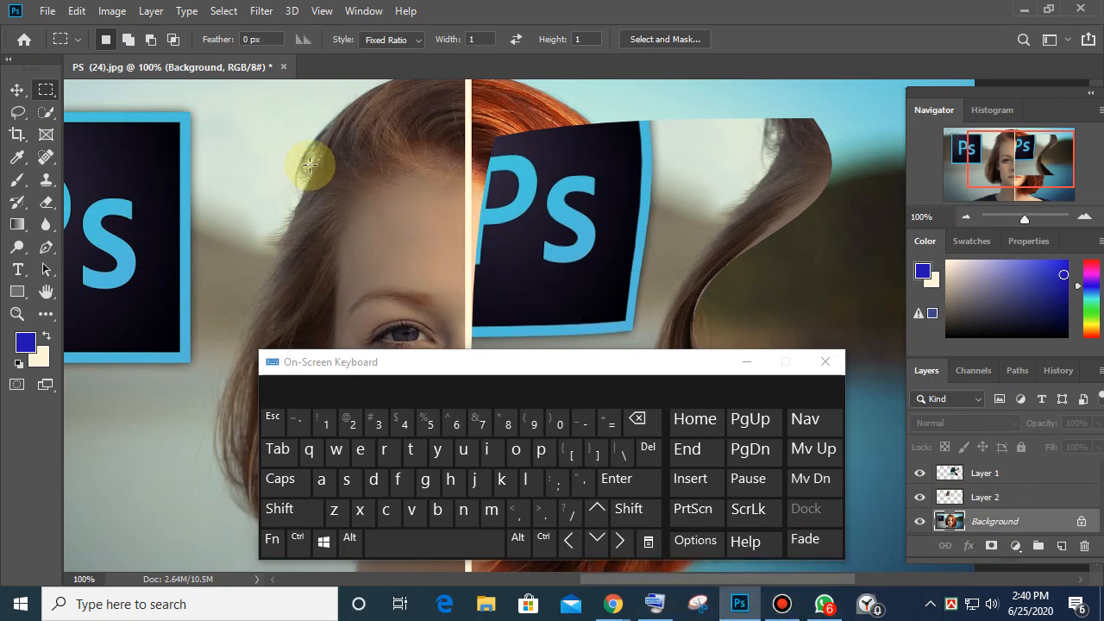
{"action": "left_click_drag", "start_coordinate": [244, 134], "coordinate": [427, 319]}
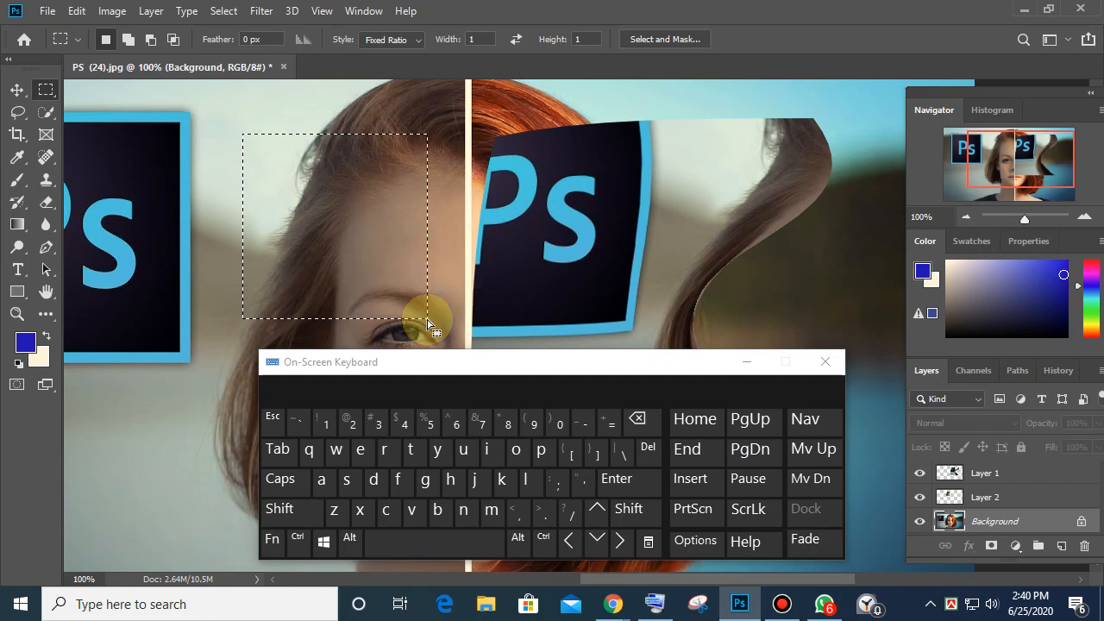
{"action": "left_click", "coordinate": [298, 541]}
{"action": "left_click", "coordinate": [390, 508]}
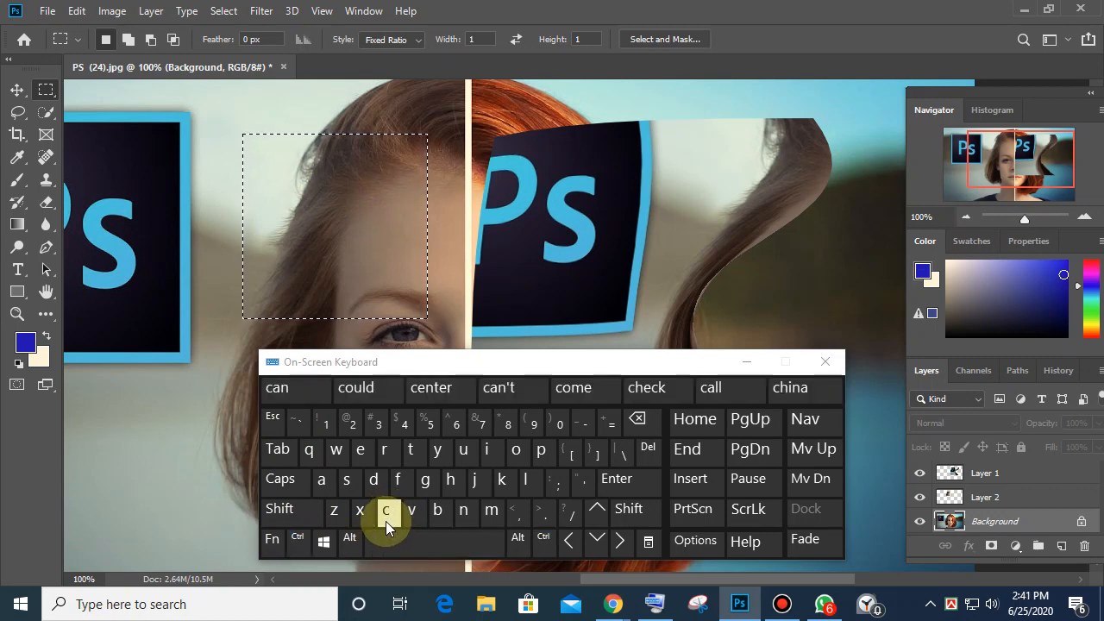
Step: Paste the copied square as a new layer, and move the Layer 2 hair piece onto the straight Ps logo
{"action": "left_click", "coordinate": [298, 540]}
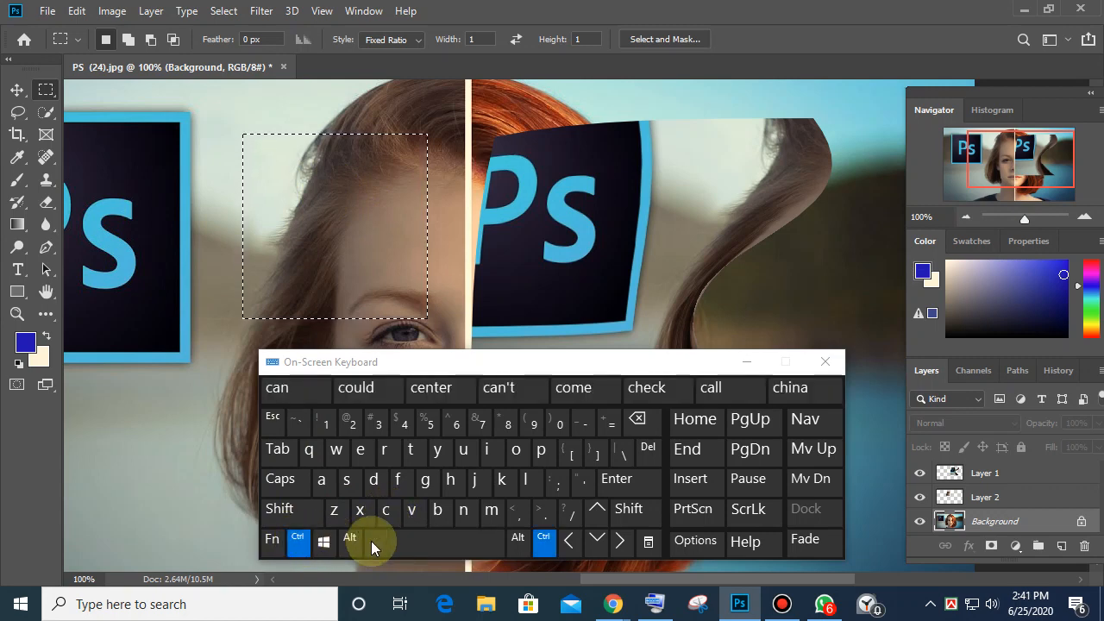
{"action": "left_click", "coordinate": [412, 509]}
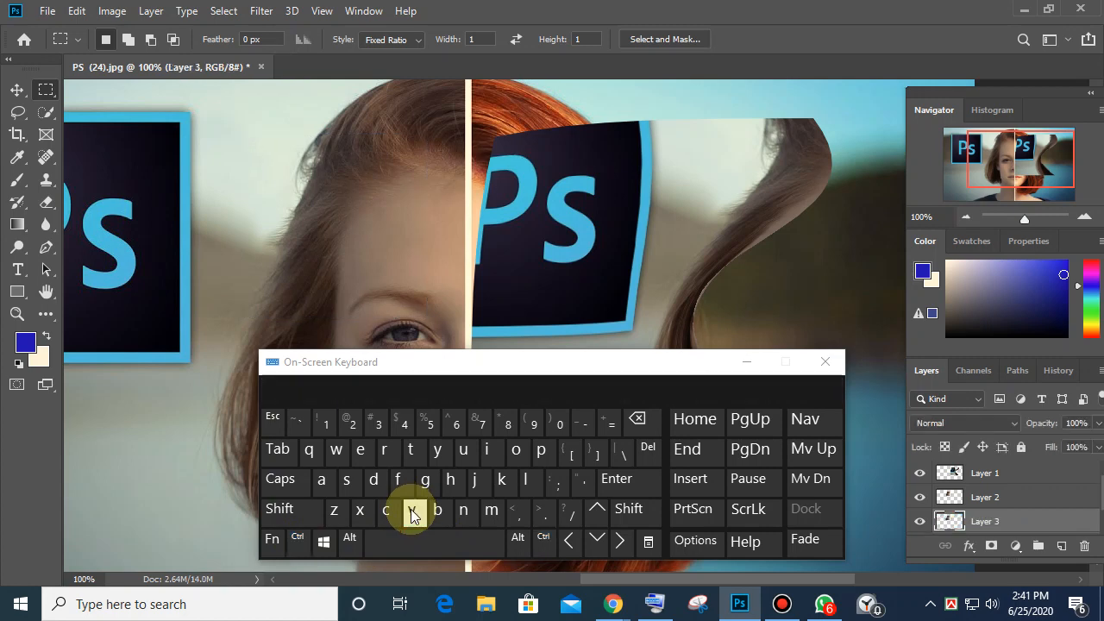
{"action": "left_click", "coordinate": [17, 91]}
{"action": "left_click_drag", "start_coordinate": [294, 201], "coordinate": [84, 224]}
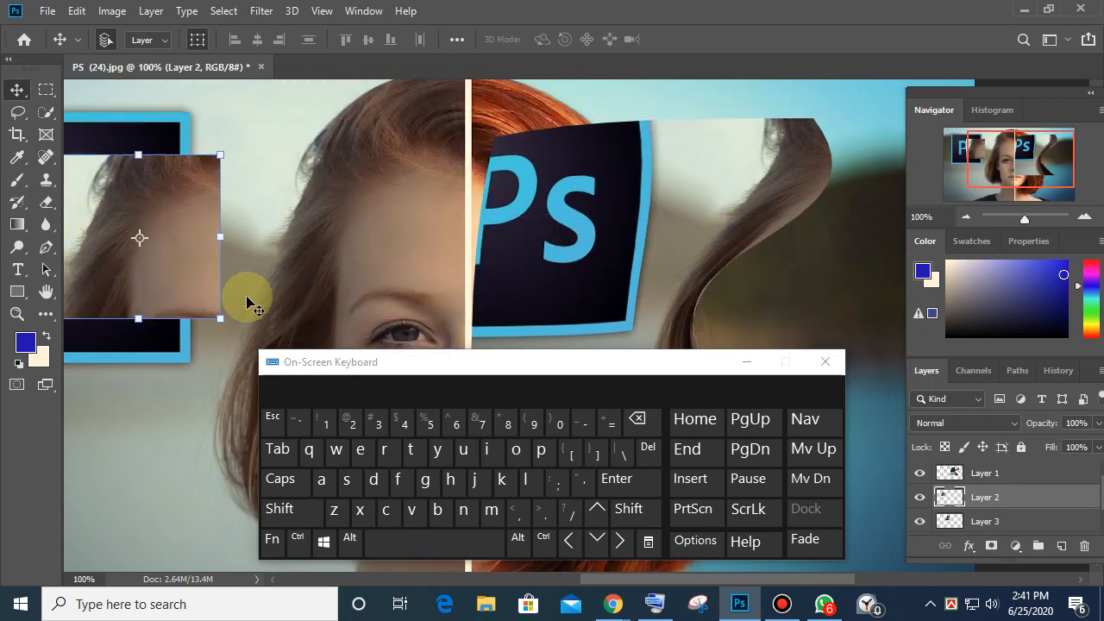
Step: Select a square around the warped Ps letters and cut it out of Layer 1
{"action": "left_click", "coordinate": [47, 91]}
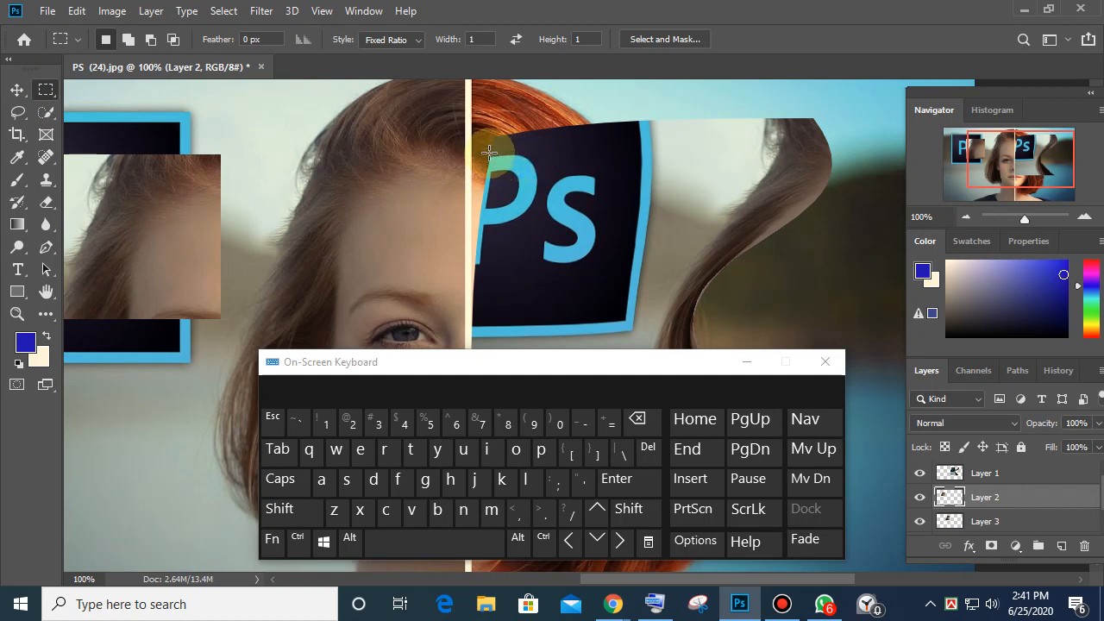
{"action": "left_click_drag", "start_coordinate": [514, 197], "coordinate": [630, 296]}
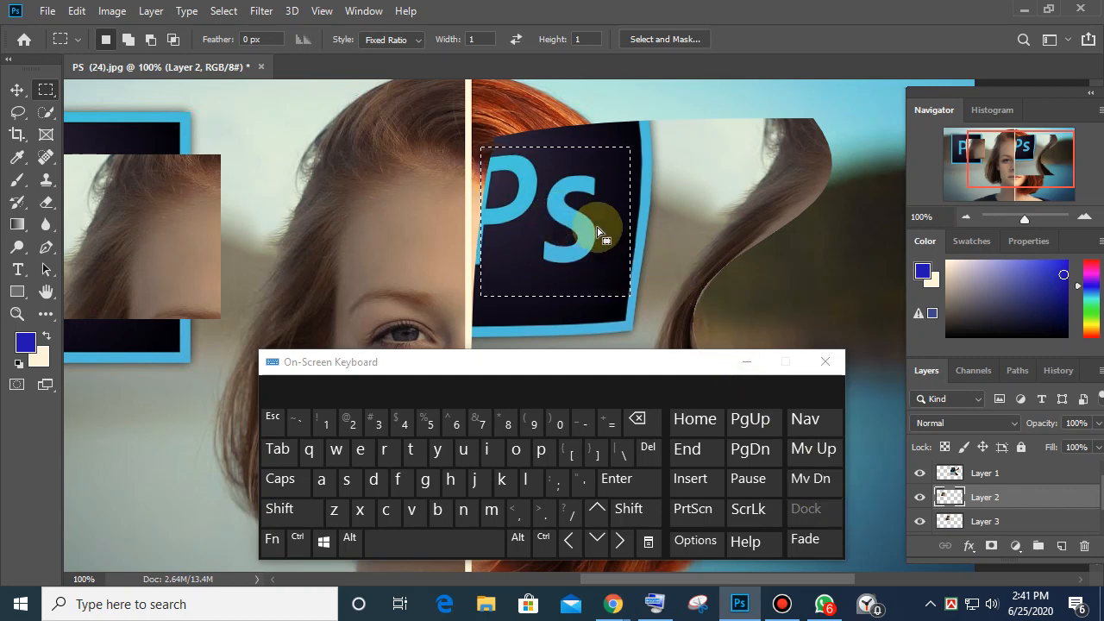
{"action": "left_click", "coordinate": [1003, 475]}
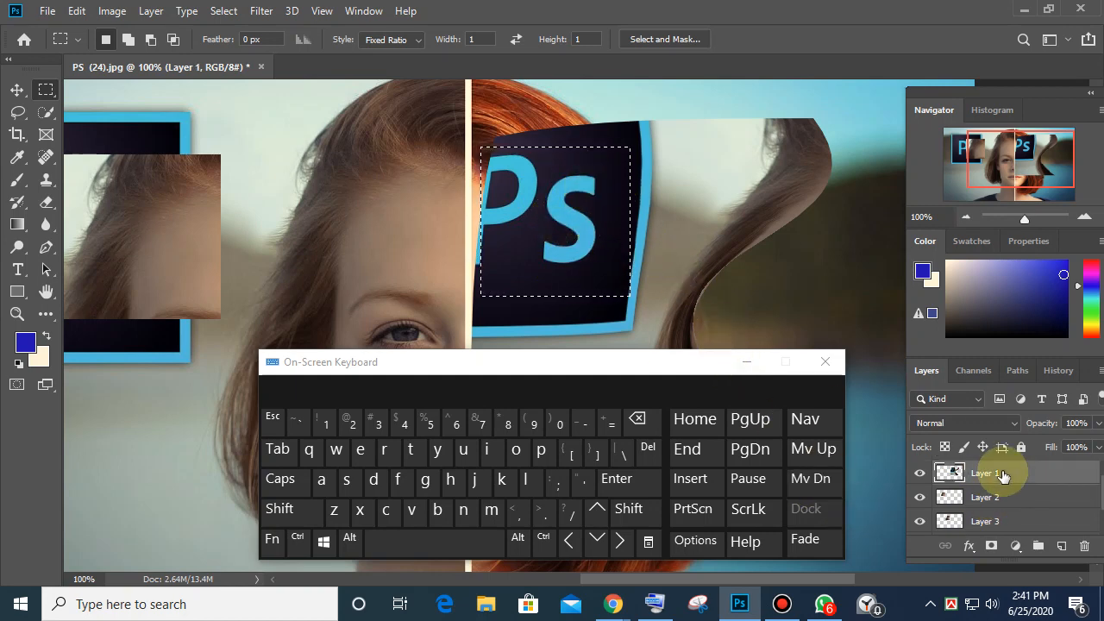
{"action": "left_click", "coordinate": [297, 539]}
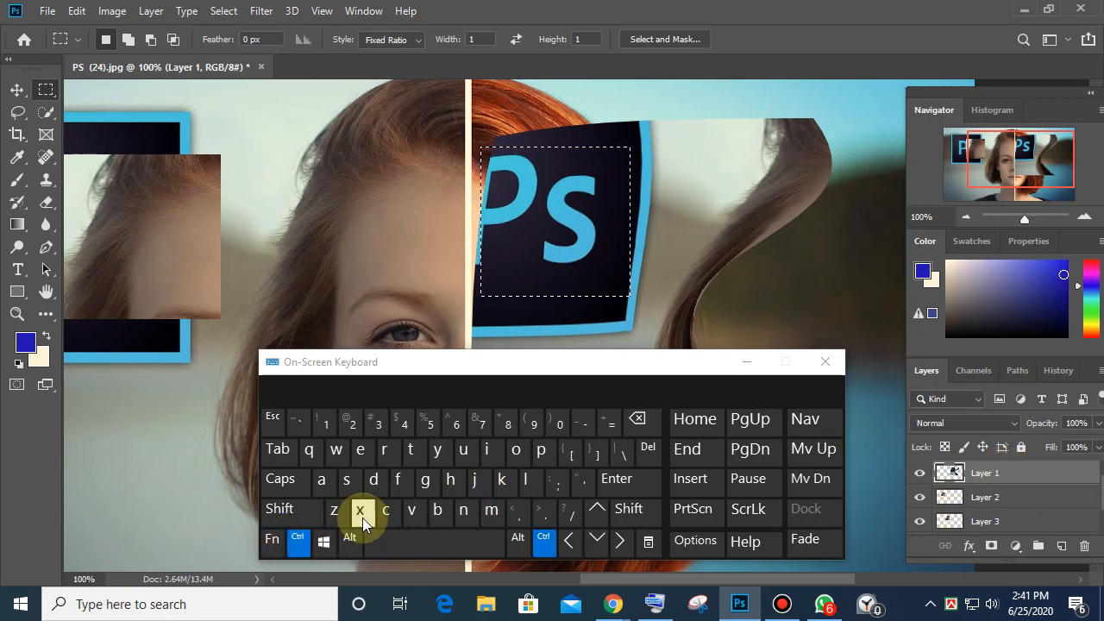
{"action": "left_click", "coordinate": [363, 515]}
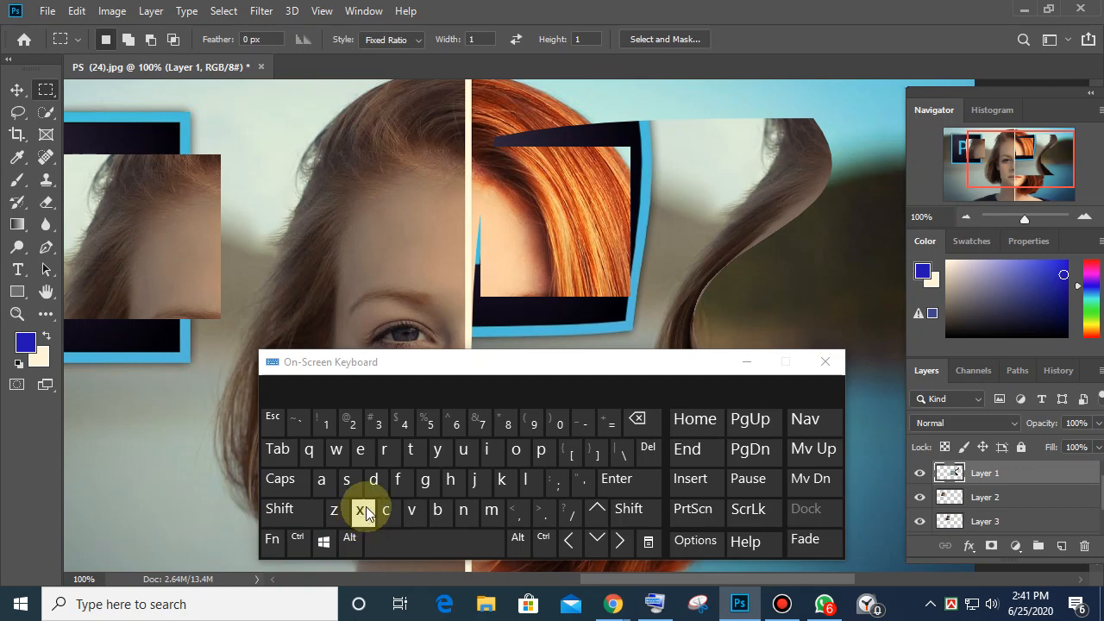
Step: Move Layer 1 up and to the left across the face, and place the On-Screen Keyboard lower on the screen
{"action": "left_click", "coordinate": [17, 91]}
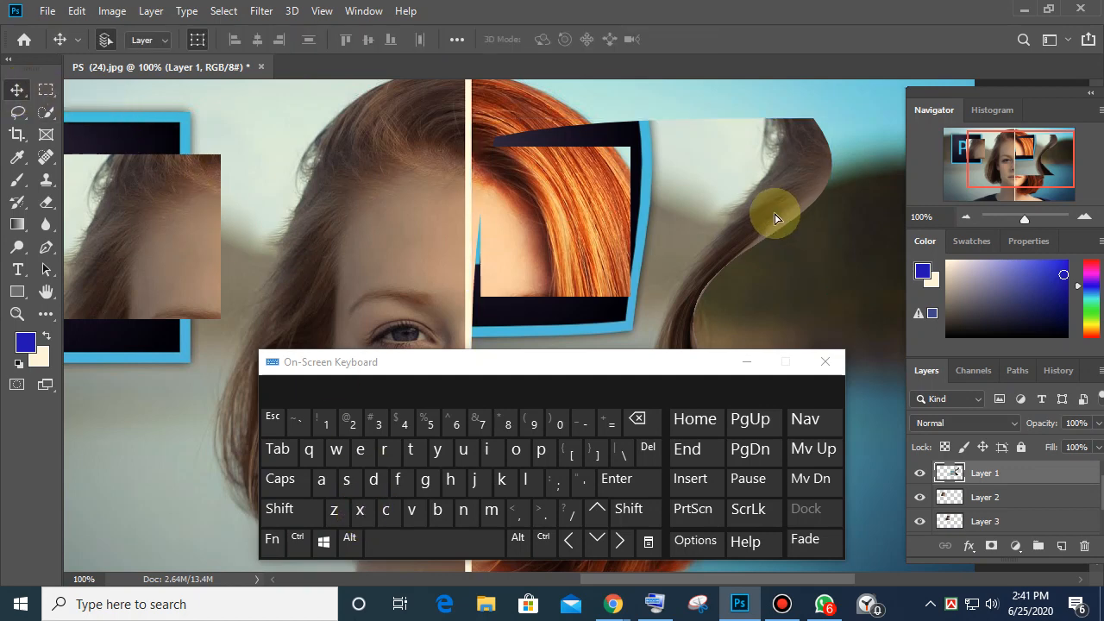
{"action": "left_click_drag", "start_coordinate": [768, 212], "coordinate": [442, 171]}
{"action": "left_click_drag", "start_coordinate": [364, 252], "coordinate": [560, 155]}
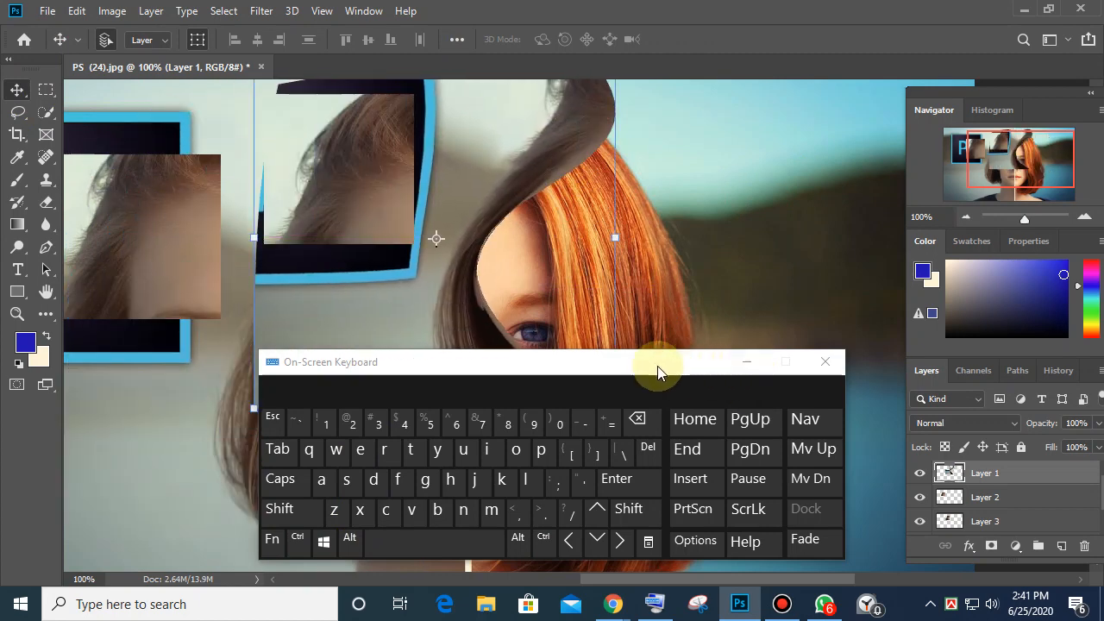
{"action": "left_click_drag", "start_coordinate": [657, 366], "coordinate": [642, 428]}
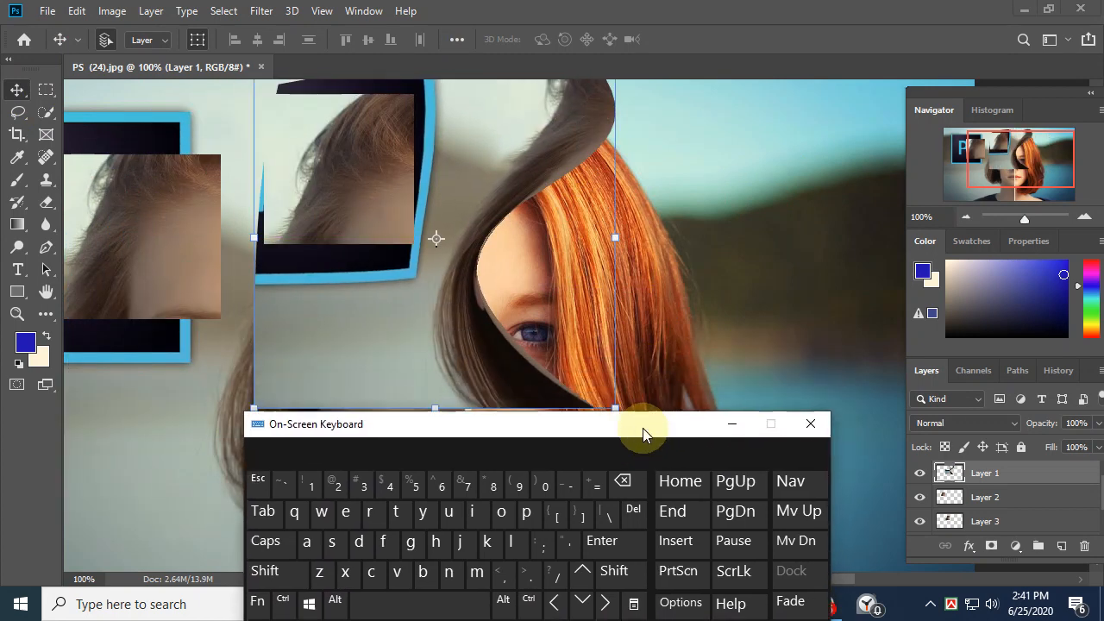
Step: Move the Layer 3 hair piece to the right of the red hair, and reposition Layer 1 over the middle of the face
{"action": "left_click", "coordinate": [423, 162]}
{"action": "left_click_drag", "start_coordinate": [267, 167], "coordinate": [750, 211]}
{"action": "left_click_drag", "start_coordinate": [396, 293], "coordinate": [434, 240]}
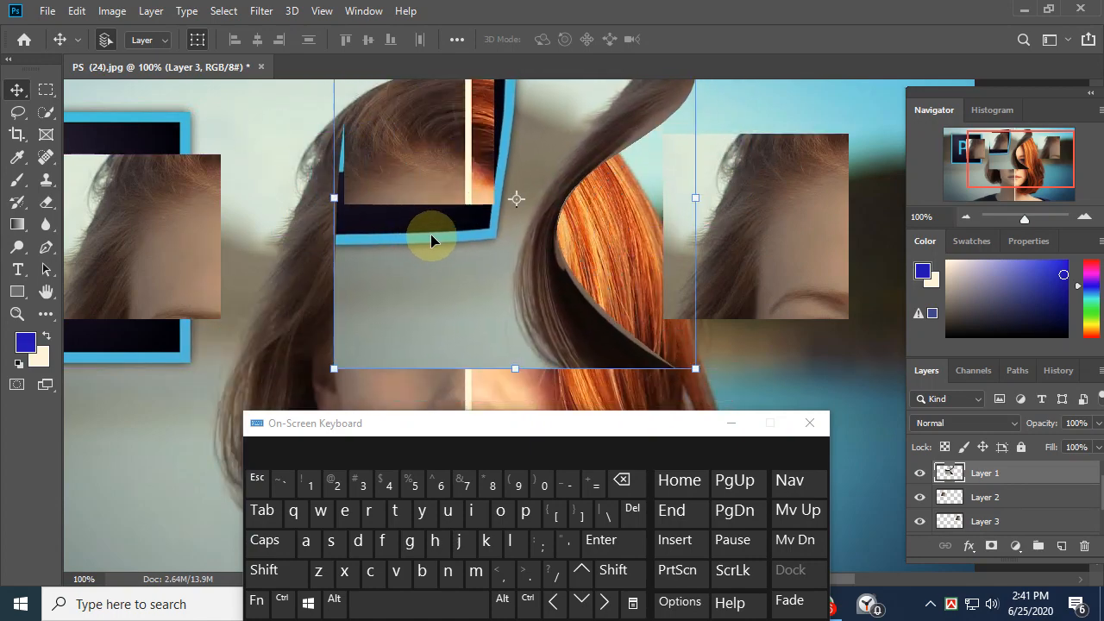
{"action": "left_click_drag", "start_coordinate": [426, 279], "coordinate": [458, 308]}
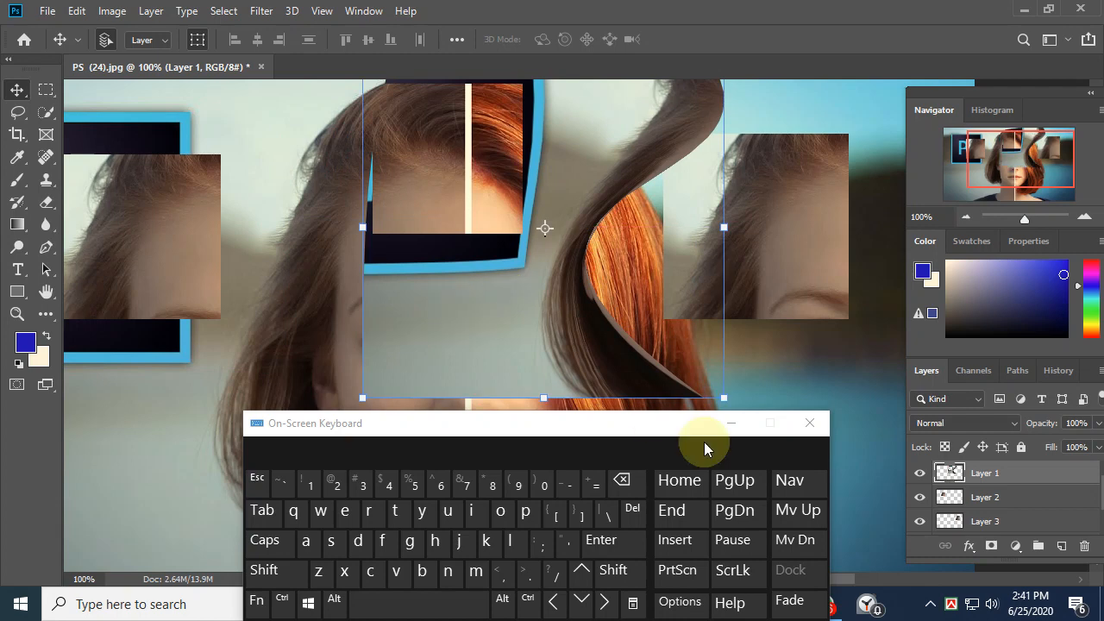
Step: Select a large square over the middle of Layer 1, try deleting its contents, and undo the deletion
{"action": "left_click", "coordinate": [46, 89]}
{"action": "left_click_drag", "start_coordinate": [323, 132], "coordinate": [609, 538]}
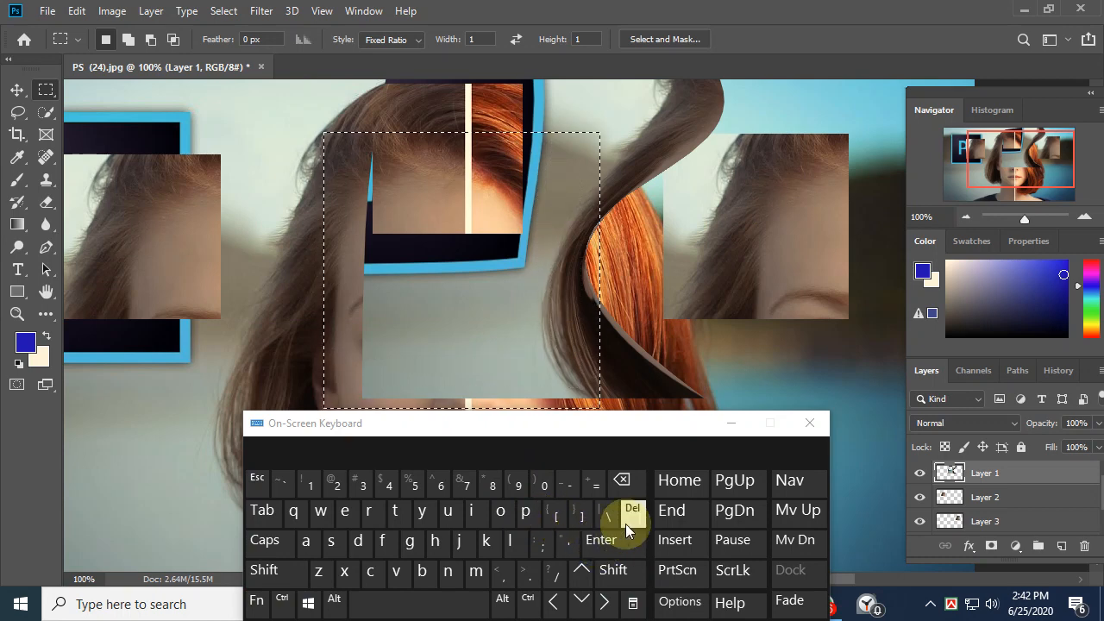
{"action": "left_click", "coordinate": [625, 522]}
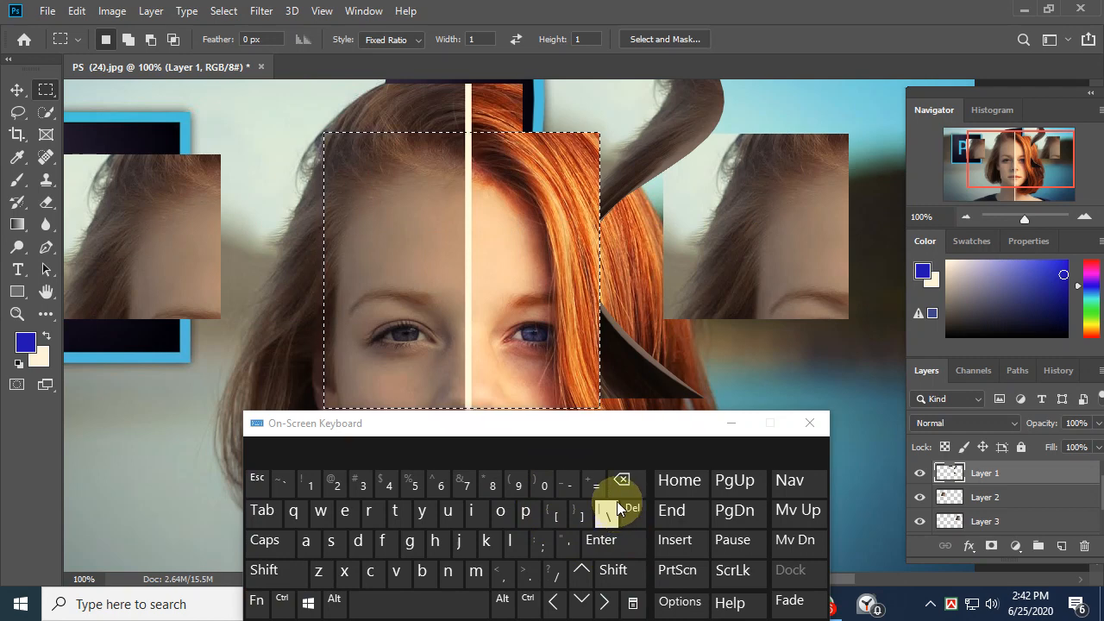
{"action": "left_click", "coordinate": [630, 508]}
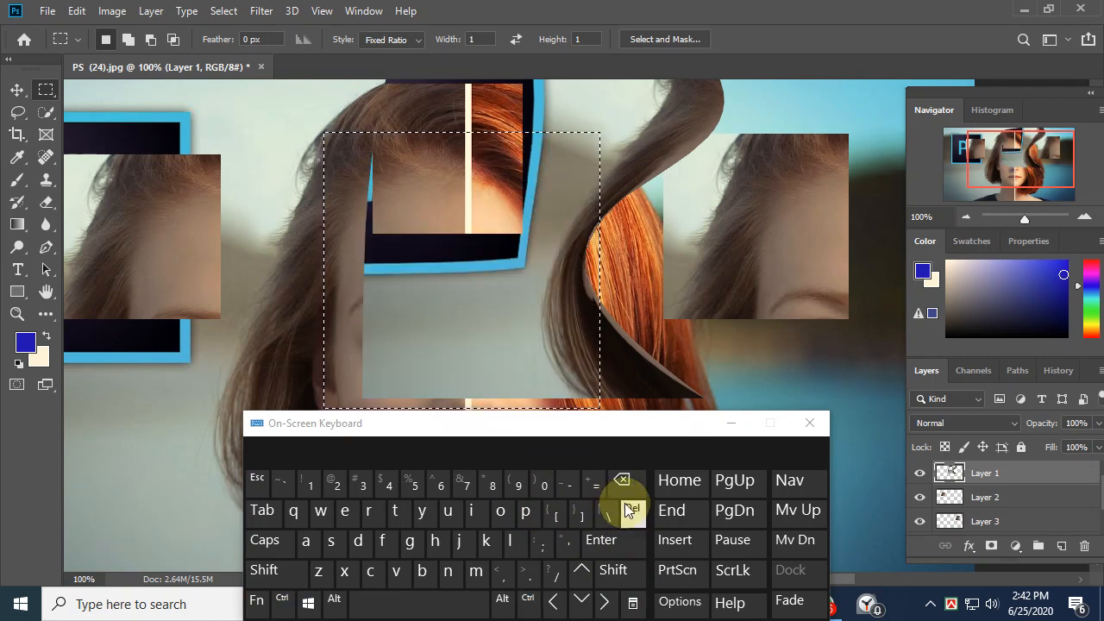
Step: Cut the selected area of Layer 1 onto a new layer, and move the pasted piece up and left over the brown hair
{"action": "left_click", "coordinate": [285, 597]}
{"action": "left_click", "coordinate": [345, 576]}
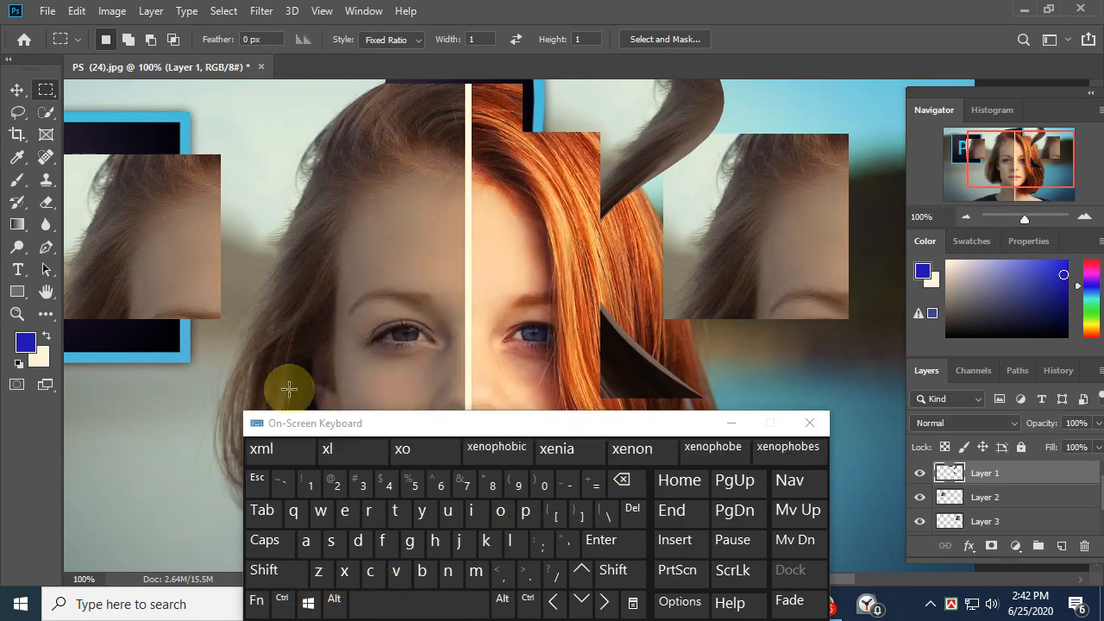
{"action": "left_click", "coordinate": [283, 597]}
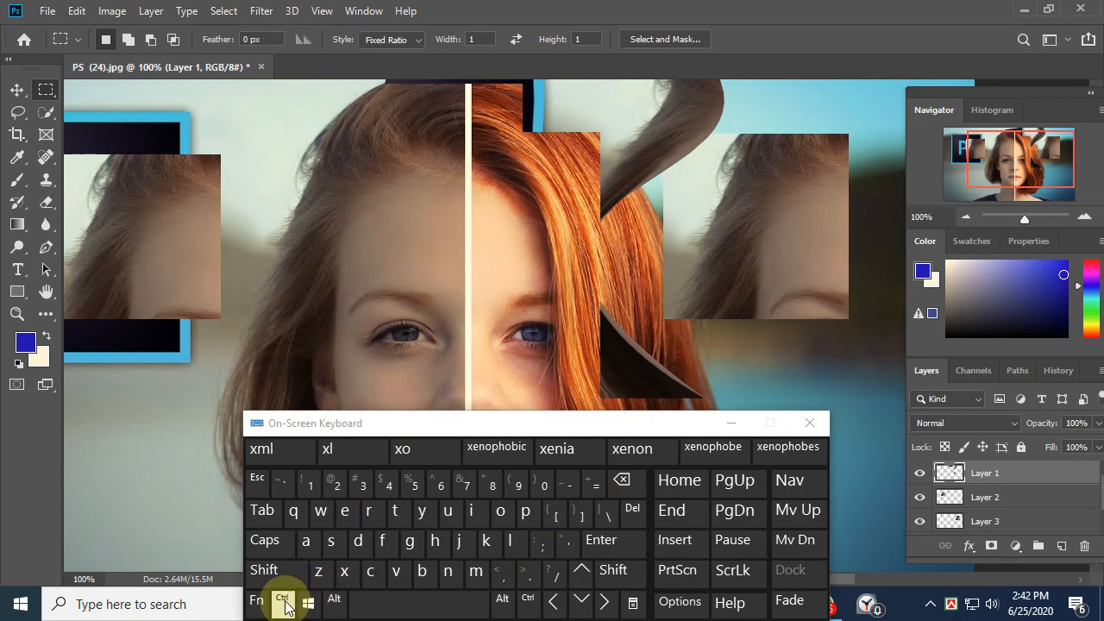
{"action": "left_click", "coordinate": [397, 574]}
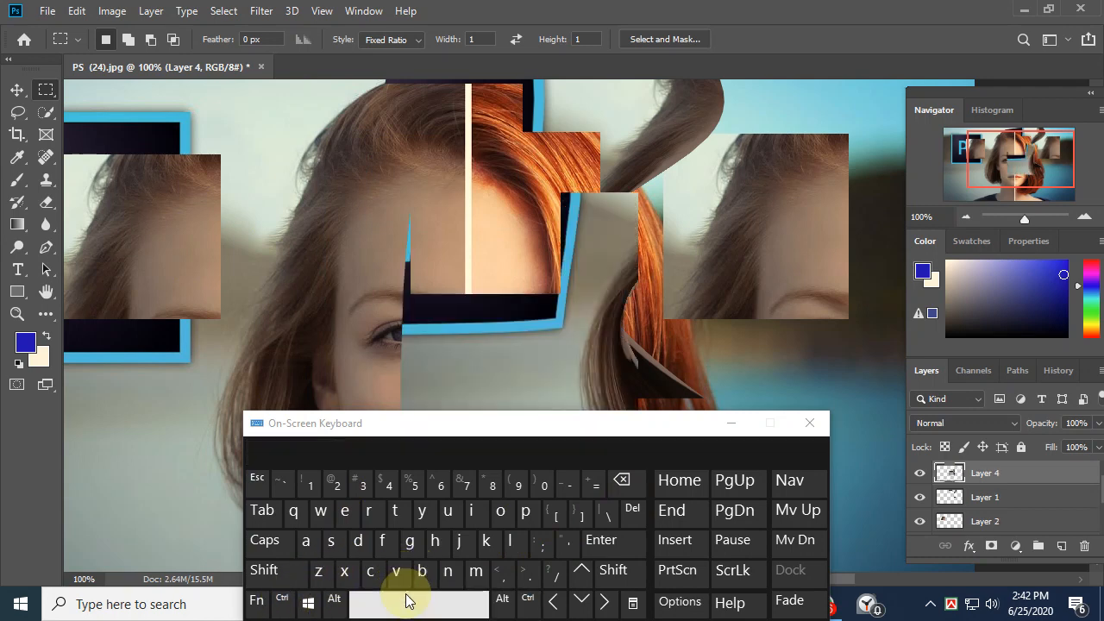
{"action": "left_click", "coordinate": [17, 89]}
{"action": "left_click_drag", "start_coordinate": [492, 365], "coordinate": [265, 246]}
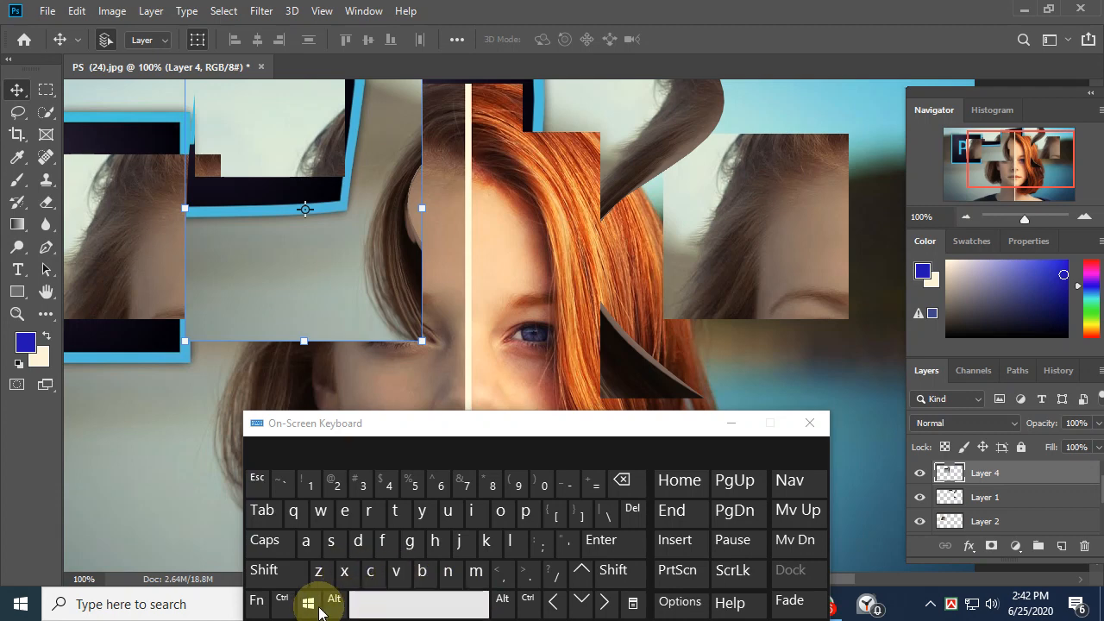
Step: Demonstrate the paste key combination on the On-Screen Keyboard, and close the keyboard
{"action": "left_click", "coordinate": [283, 600]}
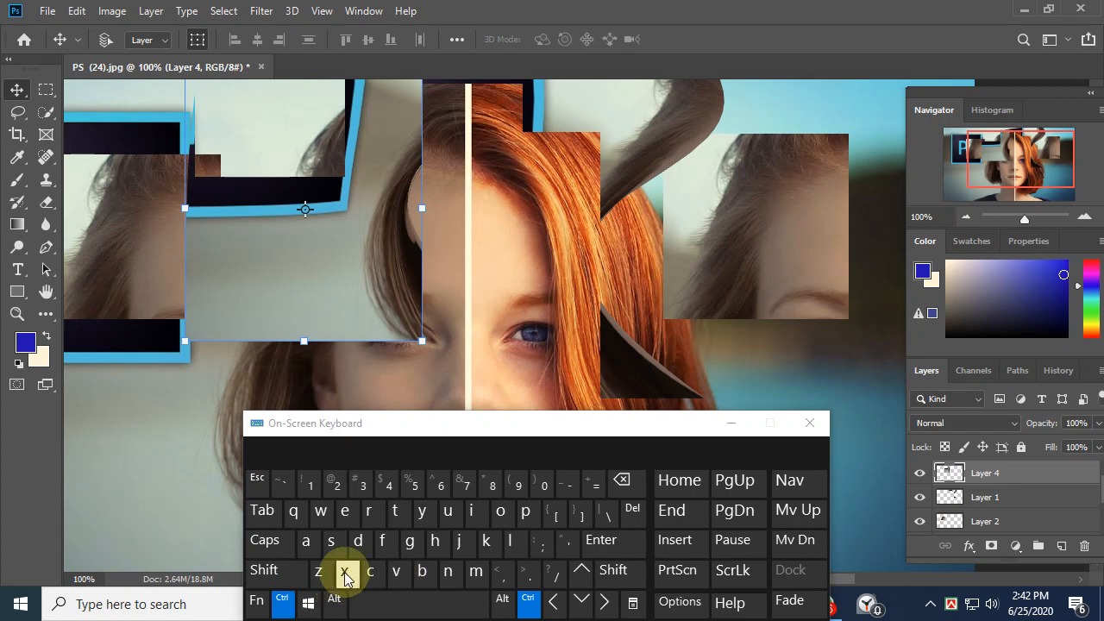
{"action": "left_click", "coordinate": [397, 573]}
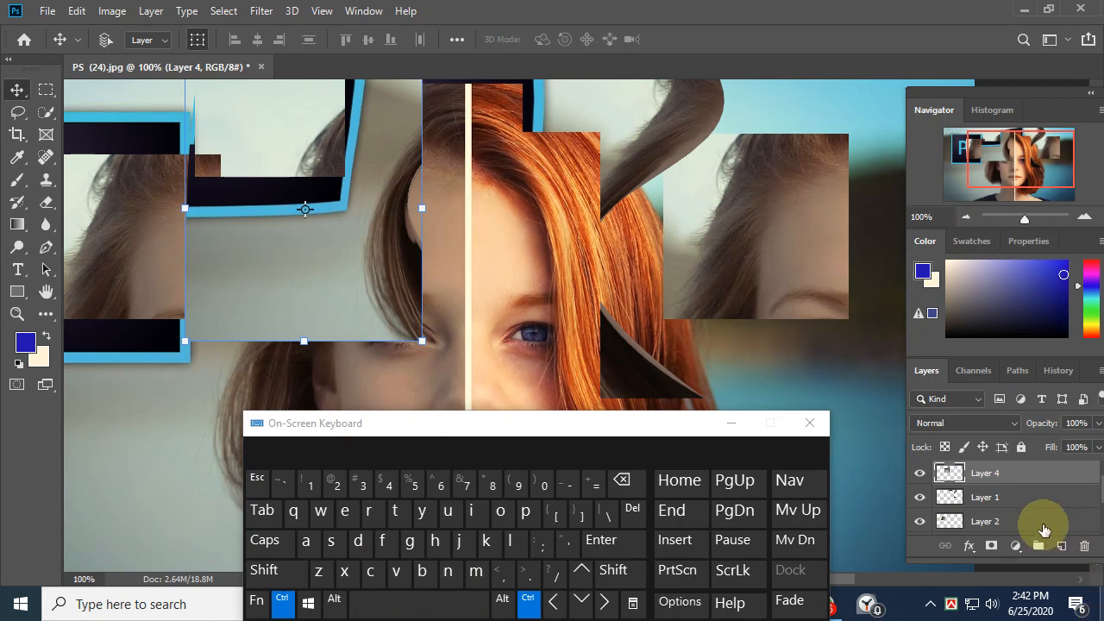
{"action": "left_click", "coordinate": [810, 423]}
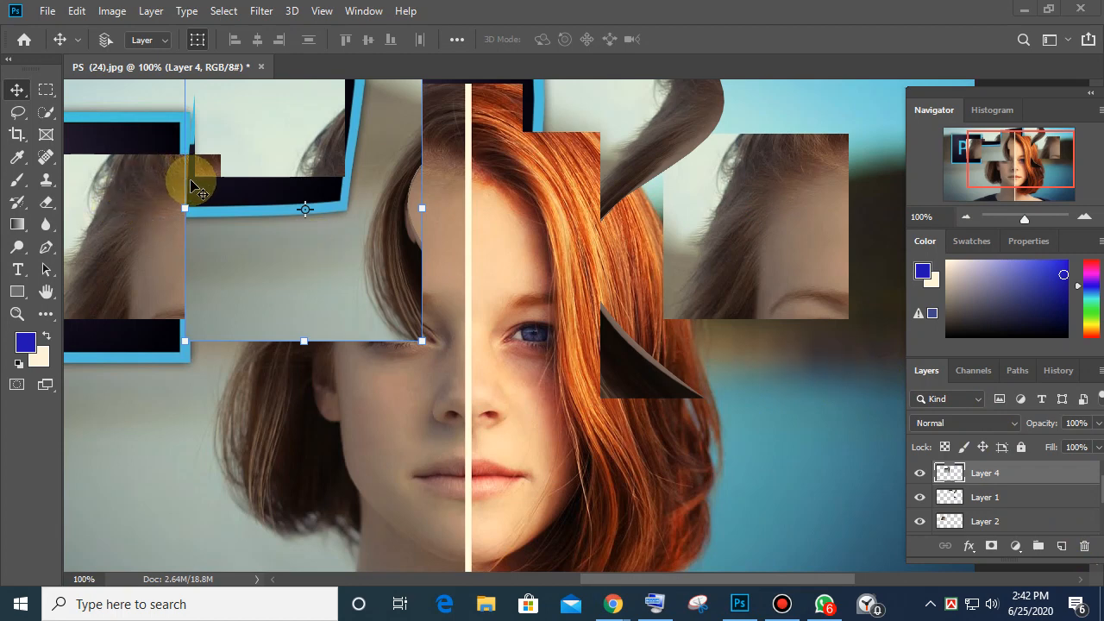
Step: Delete Layer 4 and the three other pasted layers one after another with the Move tool, keeping only the Background layer
{"action": "left_click", "coordinate": [17, 90]}
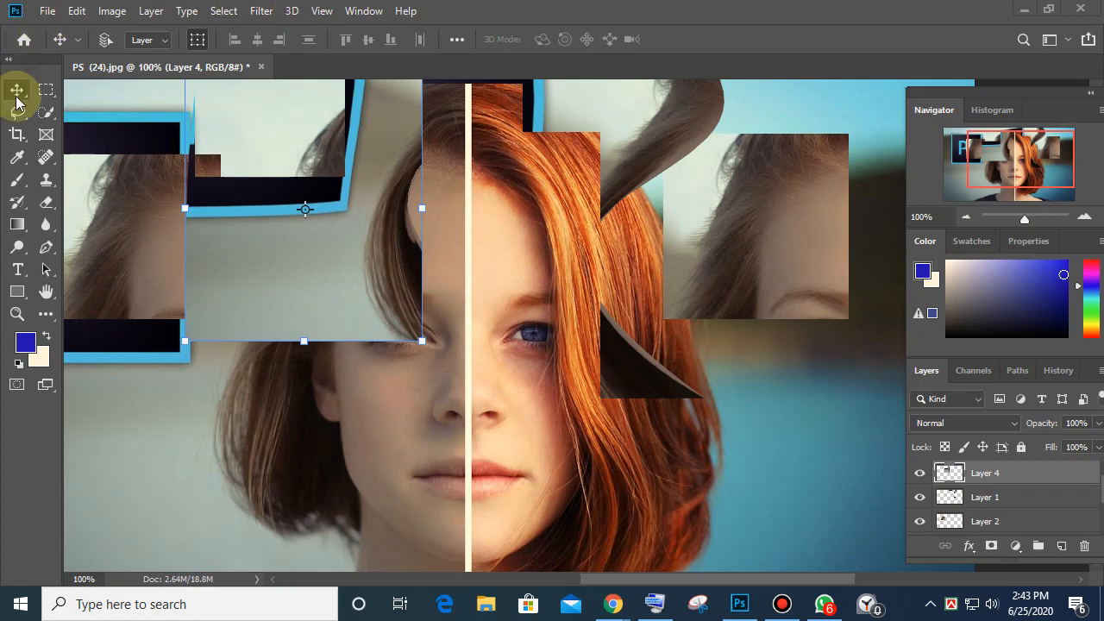
{"action": "left_click", "coordinate": [457, 469]}
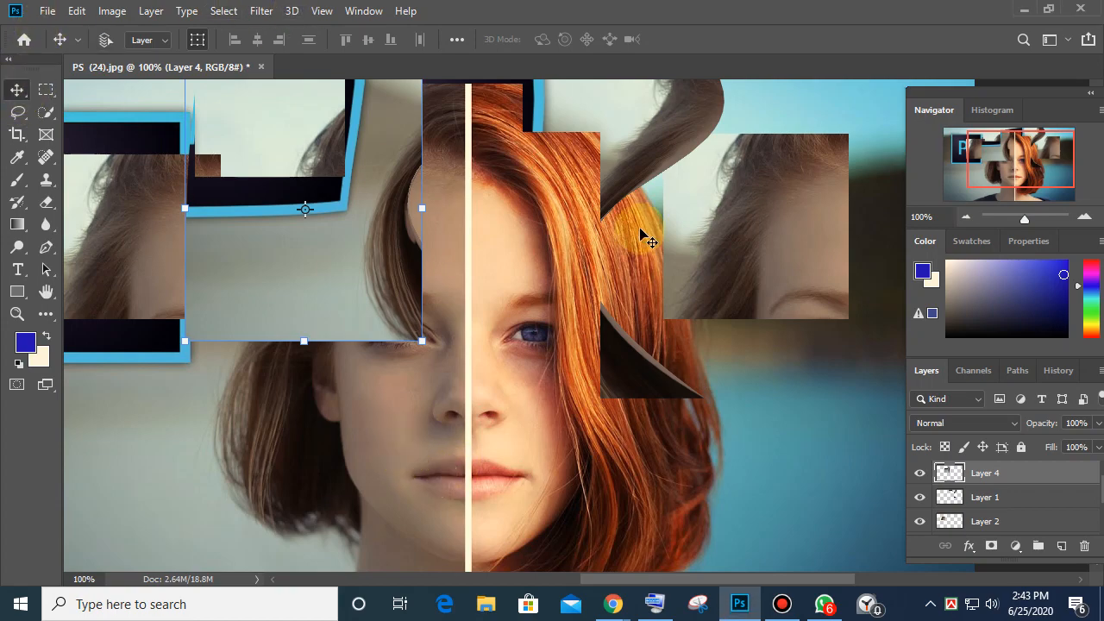
{"action": "key", "text": "ctrl+minus"}
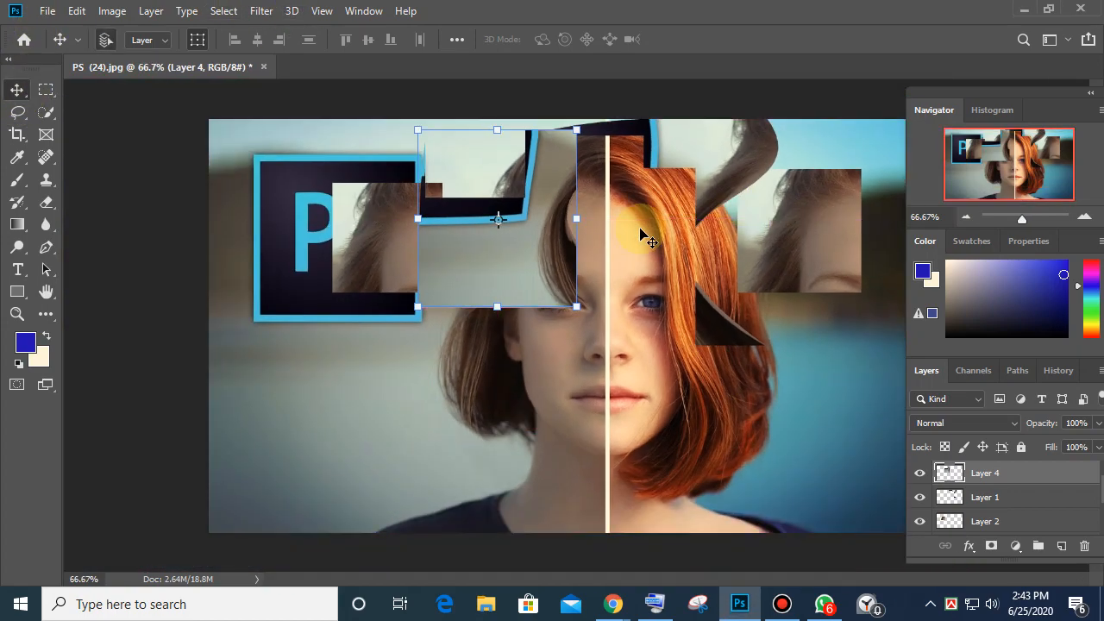
{"action": "left_click_drag", "start_coordinate": [509, 306], "coordinate": [344, 483]}
{"action": "key", "text": "Delete"}
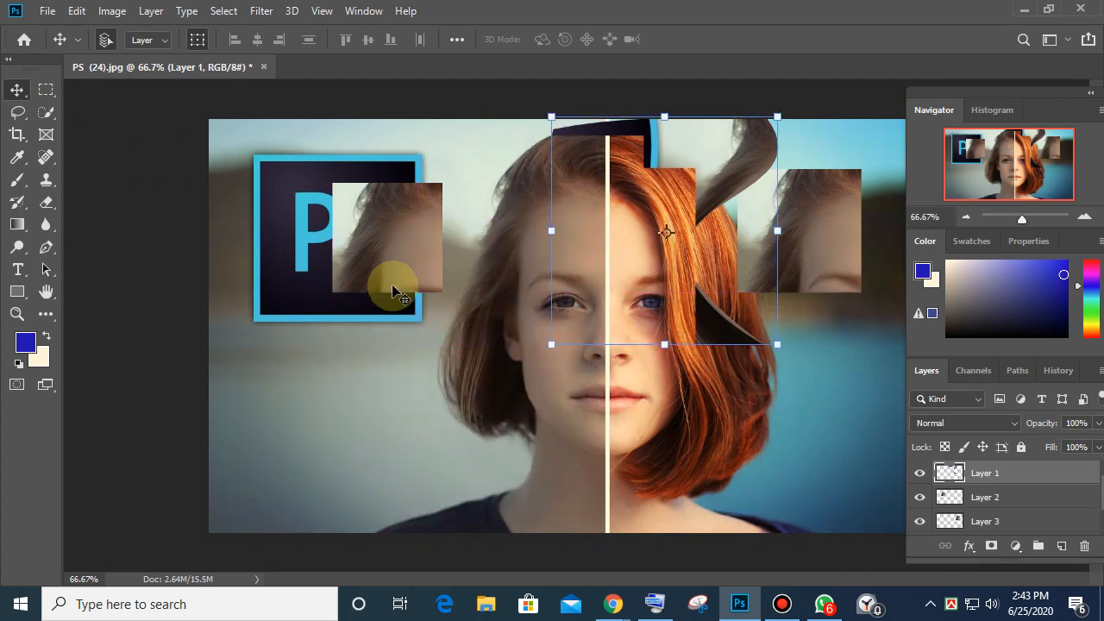
{"action": "left_click_drag", "start_coordinate": [387, 286], "coordinate": [327, 446]}
{"action": "left_click_drag", "start_coordinate": [820, 244], "coordinate": [389, 425]}
{"action": "key", "text": "Delete"}
{"action": "left_click_drag", "start_coordinate": [727, 207], "coordinate": [405, 380]}
{"action": "key", "text": "Delete"}
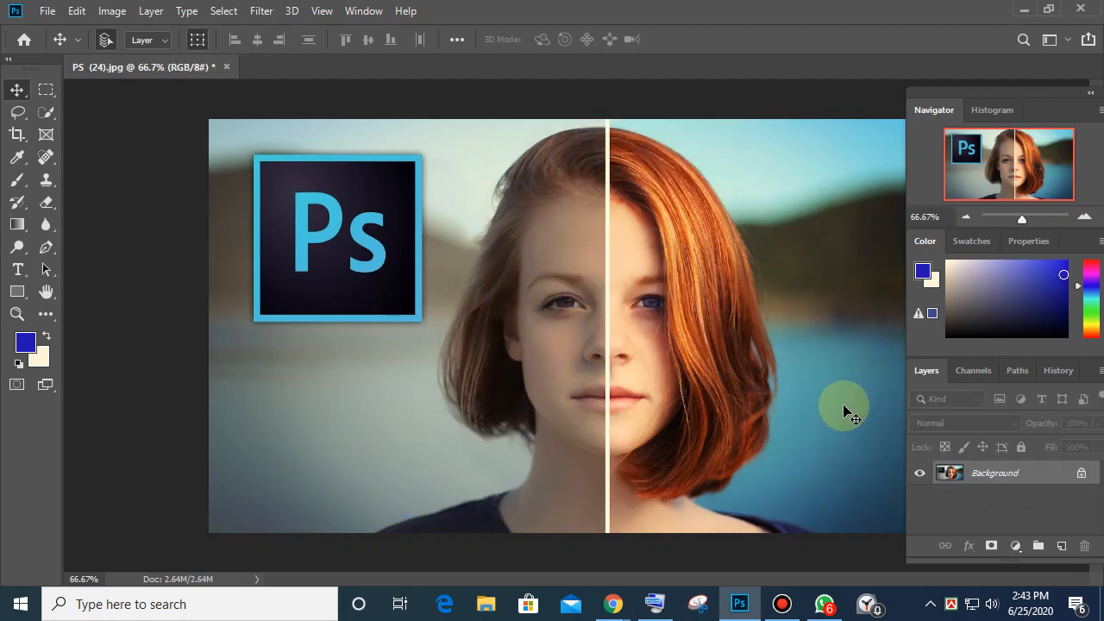
Step: Select a large square over the face with the Rectangular Marquee, and add an overlapping circle with the Elliptical Marquee
{"action": "left_click", "coordinate": [45, 95]}
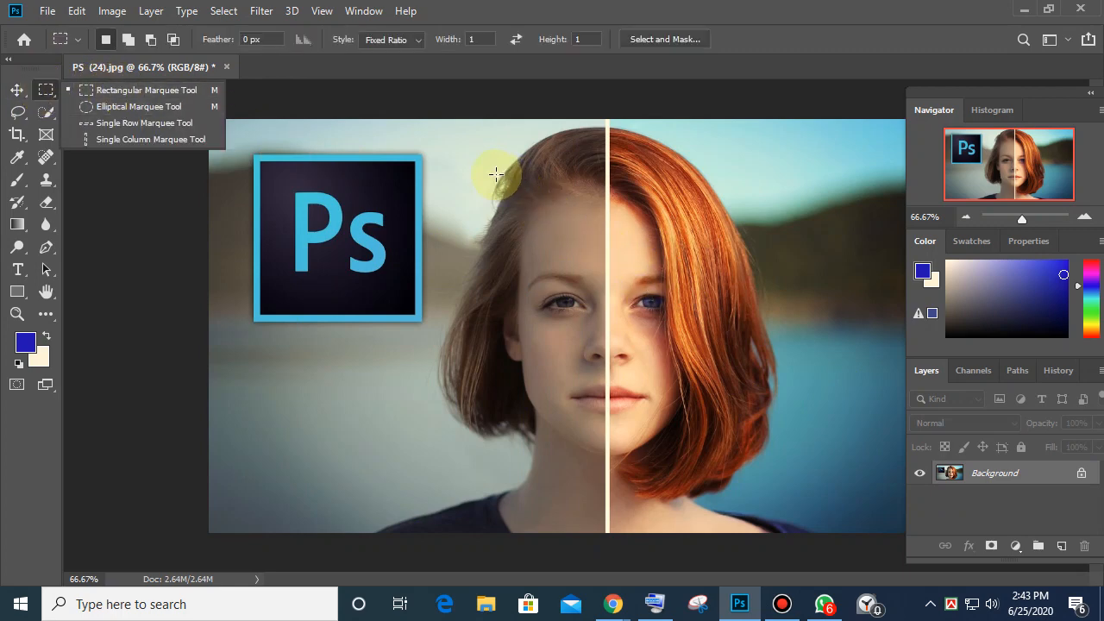
{"action": "left_click_drag", "start_coordinate": [494, 174], "coordinate": [770, 427]}
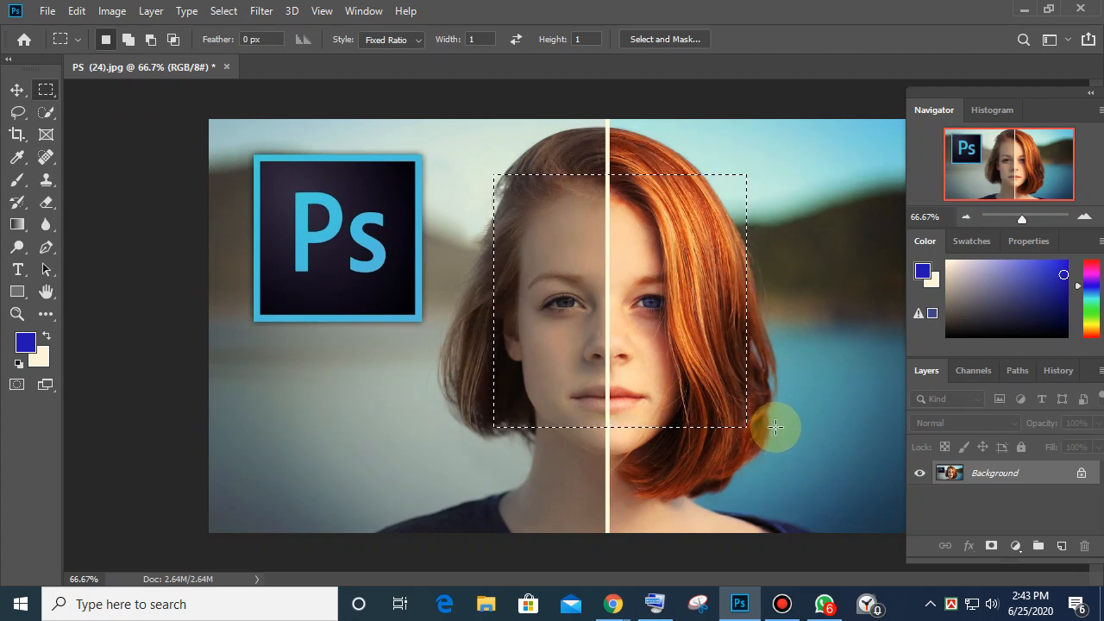
{"action": "right_click", "coordinate": [46, 90]}
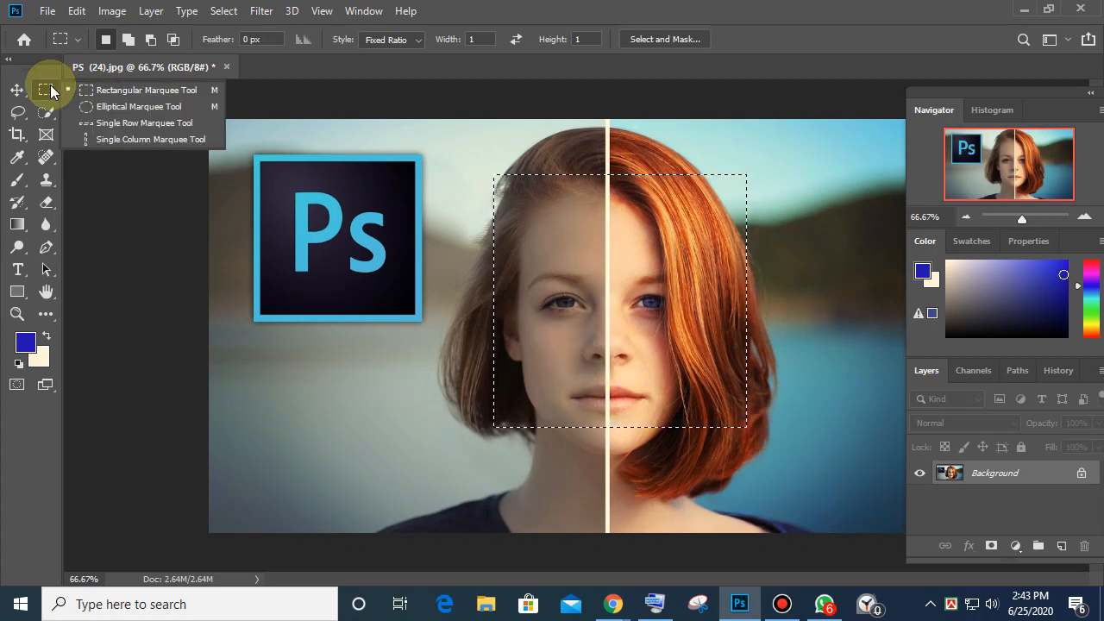
{"action": "left_click", "coordinate": [138, 107]}
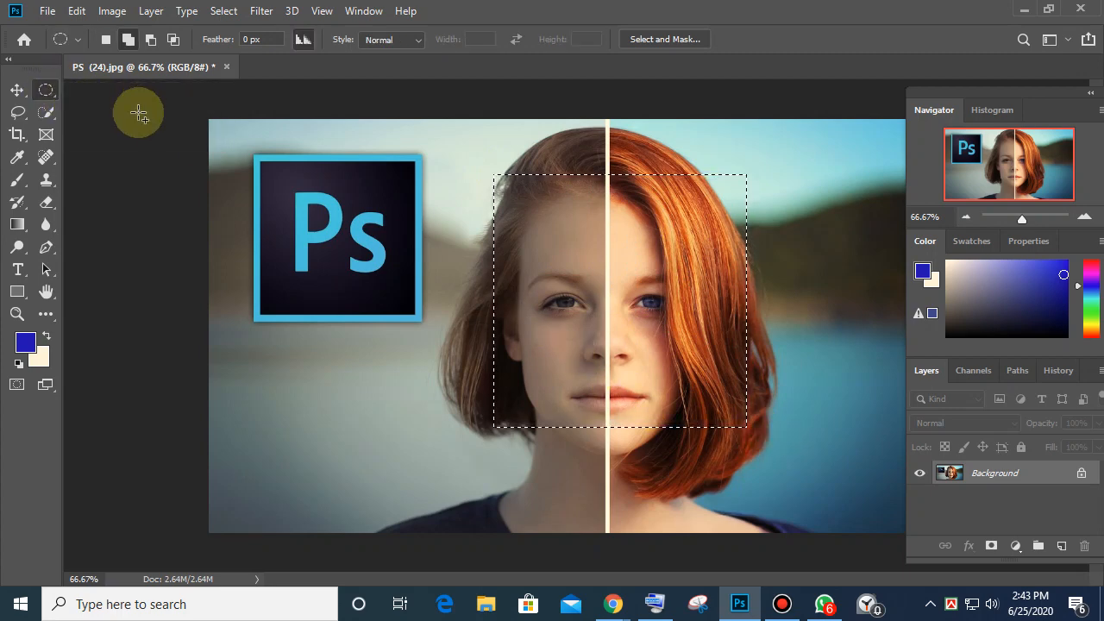
{"action": "left_click_drag", "start_coordinate": [468, 169], "coordinate": [747, 419]}
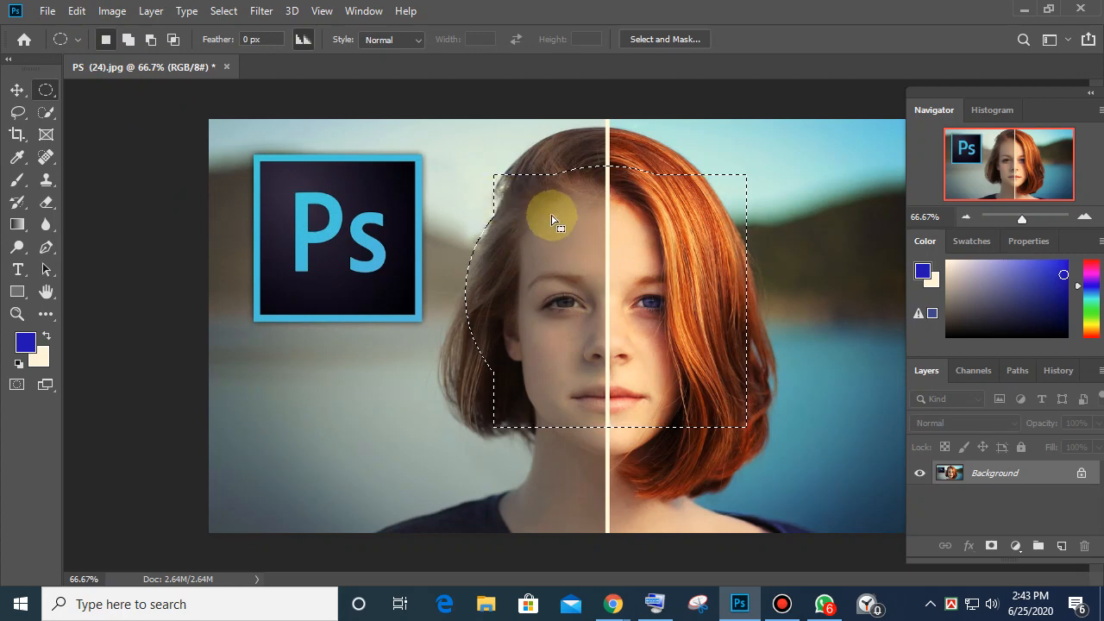
Step: Replace the selection with a large circle over the face, and subtract a narrow ellipse near the brown-haired side's eyebrow
{"action": "left_click", "coordinate": [511, 205]}
{"action": "left_click_drag", "start_coordinate": [490, 182], "coordinate": [740, 416]}
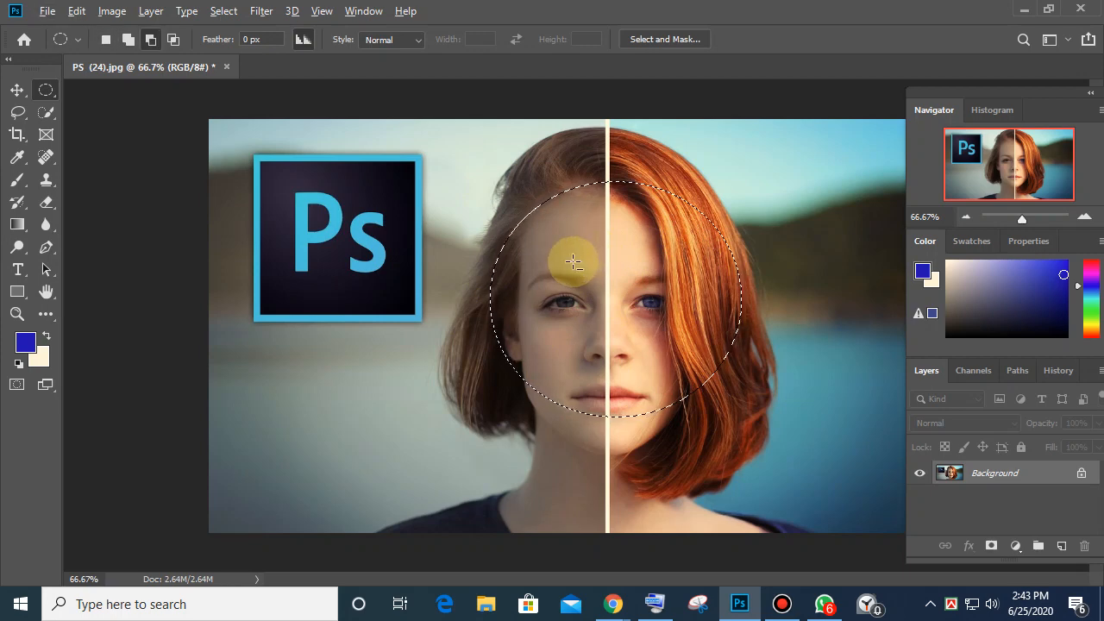
{"action": "left_click_drag", "start_coordinate": [570, 260], "coordinate": [565, 288]}
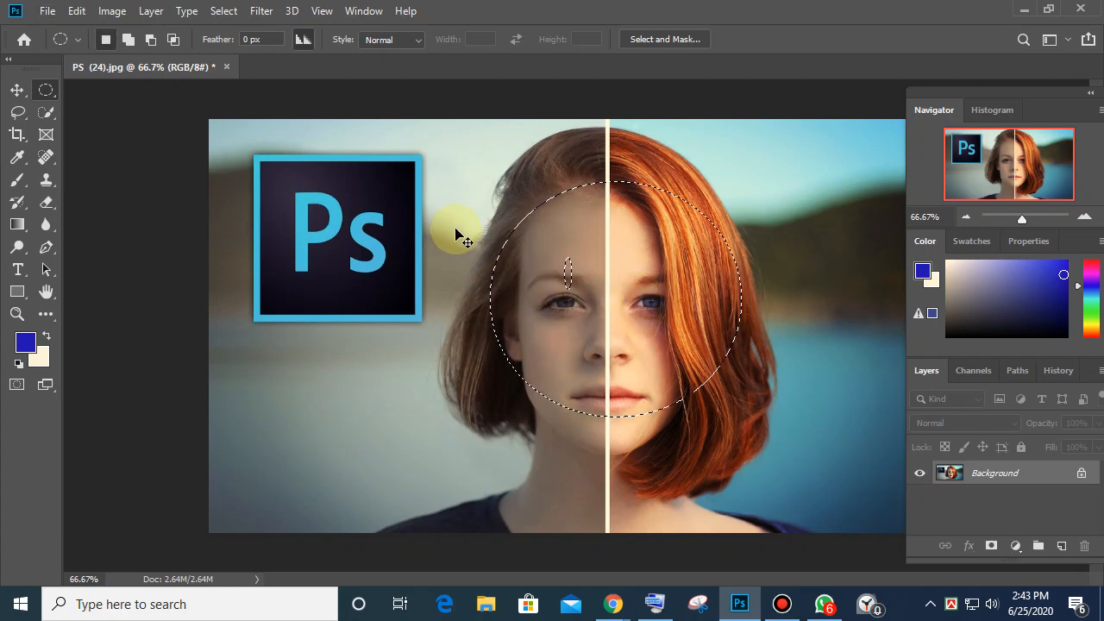
Step: Copy a new elliptical selection of the face onto its own layer, and move that piece over the Ps logo
{"action": "left_click", "coordinate": [493, 228]}
{"action": "left_click_drag", "start_coordinate": [487, 194], "coordinate": [734, 394]}
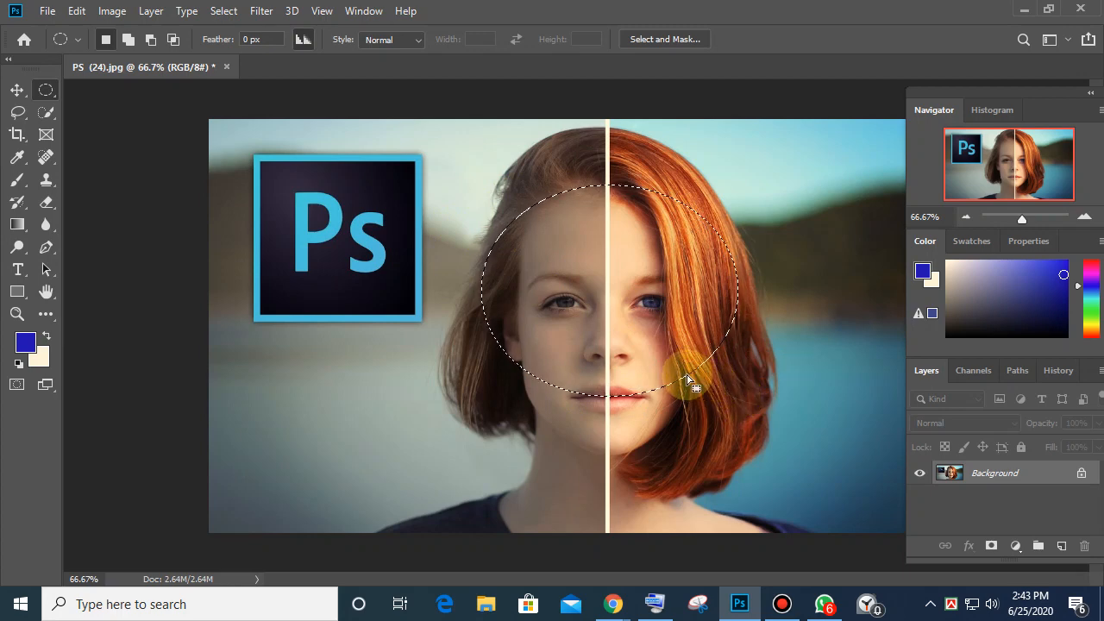
{"action": "key", "text": "ctrl+j"}
{"action": "left_click", "coordinate": [17, 90]}
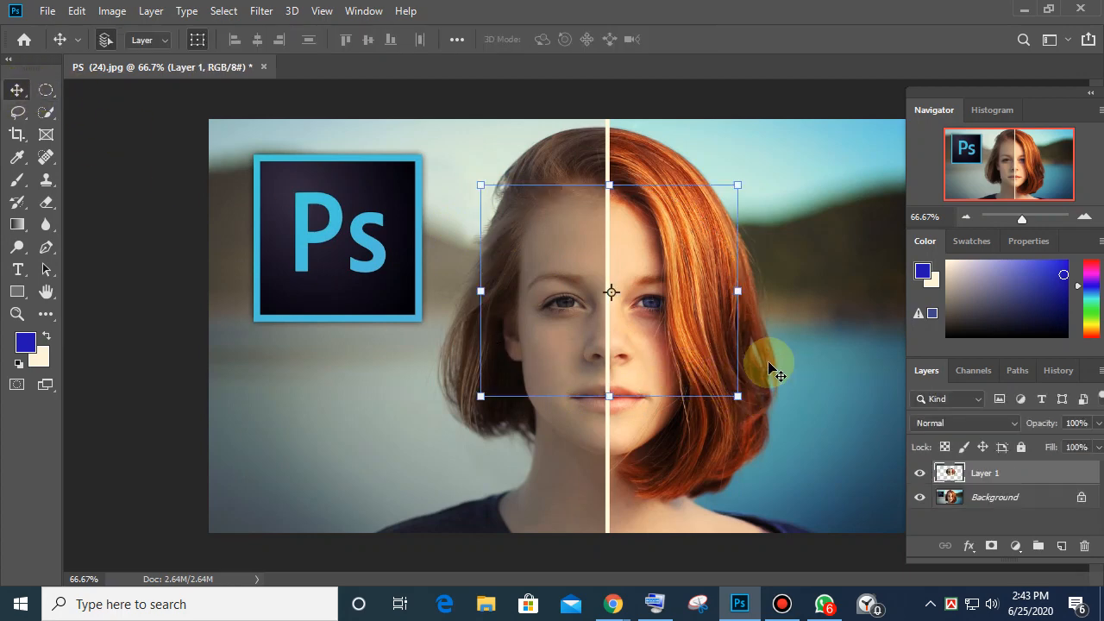
{"action": "left_click_drag", "start_coordinate": [675, 281], "coordinate": [397, 271]}
Step: Delete Layer 1, and try drawing consecutive elliptical selections across the face and logo in new-selection mode
{"action": "left_click", "coordinate": [48, 88]}
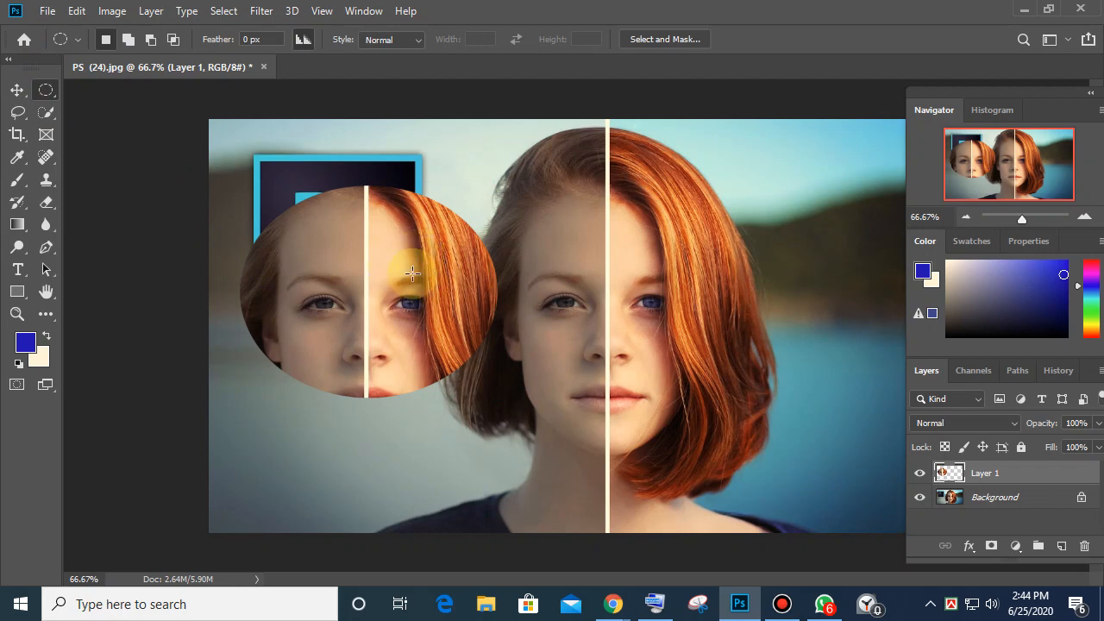
{"action": "key", "text": "Delete"}
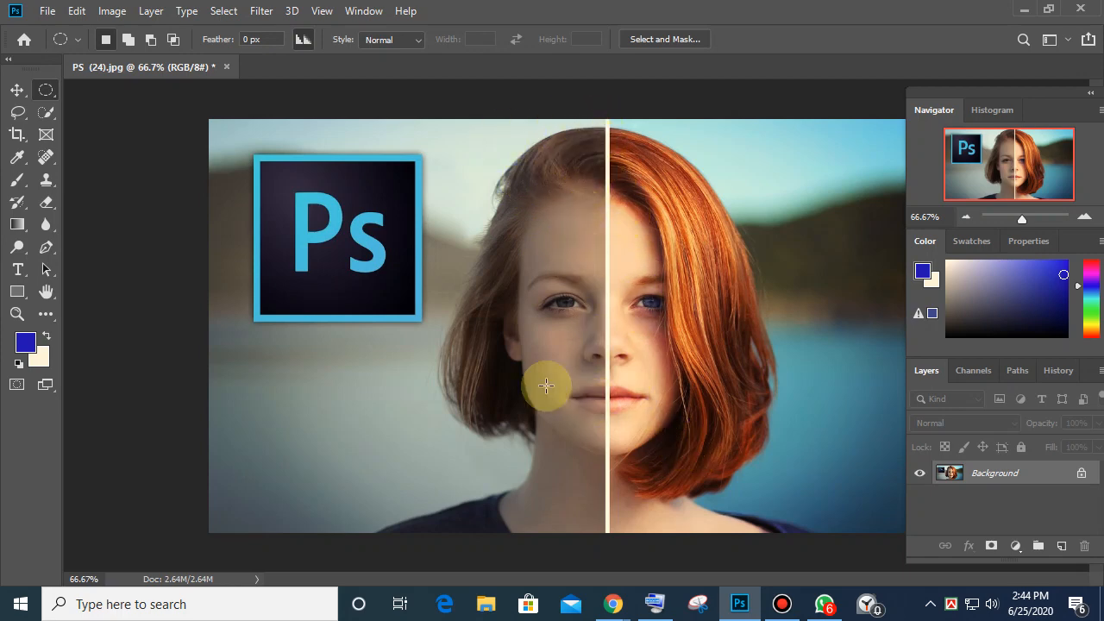
{"action": "left_click_drag", "start_coordinate": [462, 183], "coordinate": [694, 413]}
{"action": "left_click_drag", "start_coordinate": [324, 177], "coordinate": [586, 434]}
{"action": "left_click", "coordinate": [697, 353]}
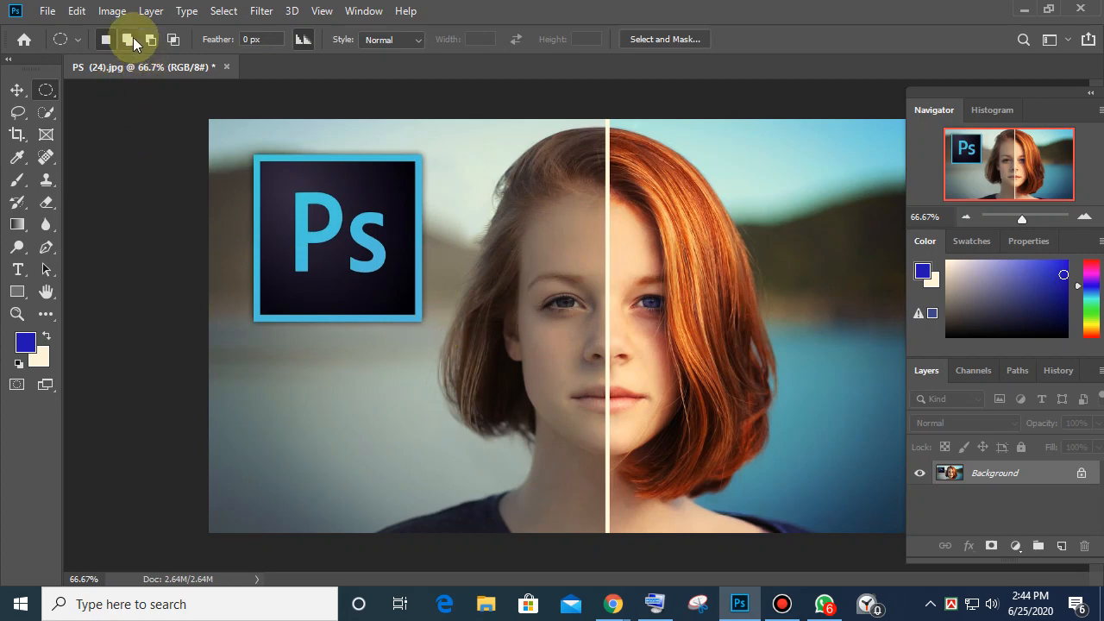
Step: Select three separate ellipses in add-to-selection mode: over the logo's edge, the blue eye and the mouth
{"action": "left_click", "coordinate": [130, 39]}
{"action": "left_click_drag", "start_coordinate": [346, 202], "coordinate": [498, 369]}
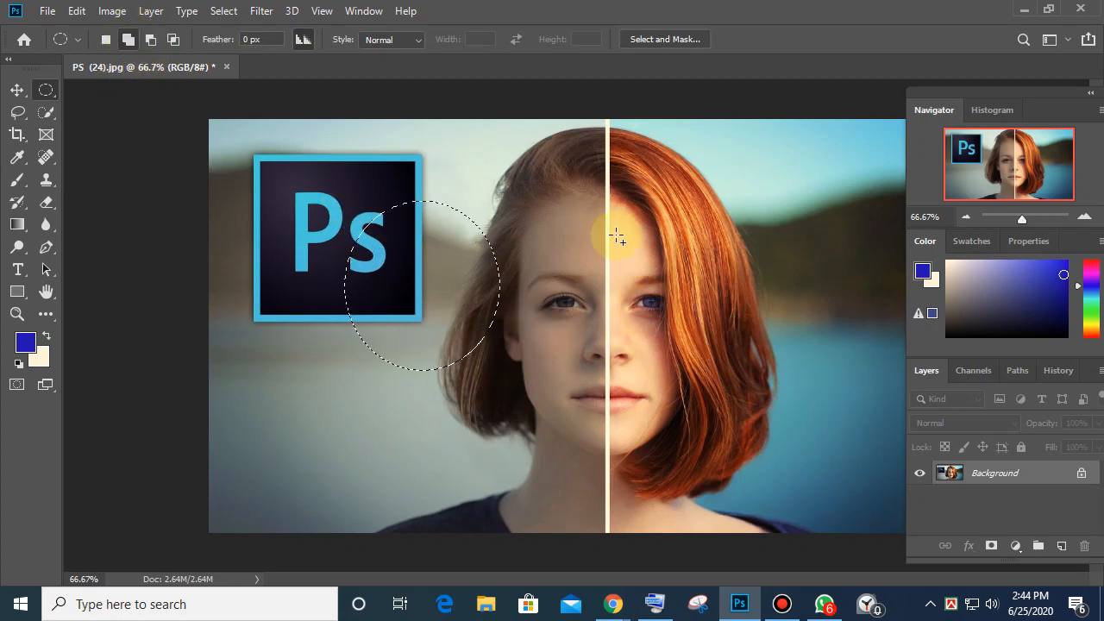
{"action": "left_click_drag", "start_coordinate": [591, 204], "coordinate": [723, 337]}
{"action": "left_click_drag", "start_coordinate": [547, 364], "coordinate": [705, 498]}
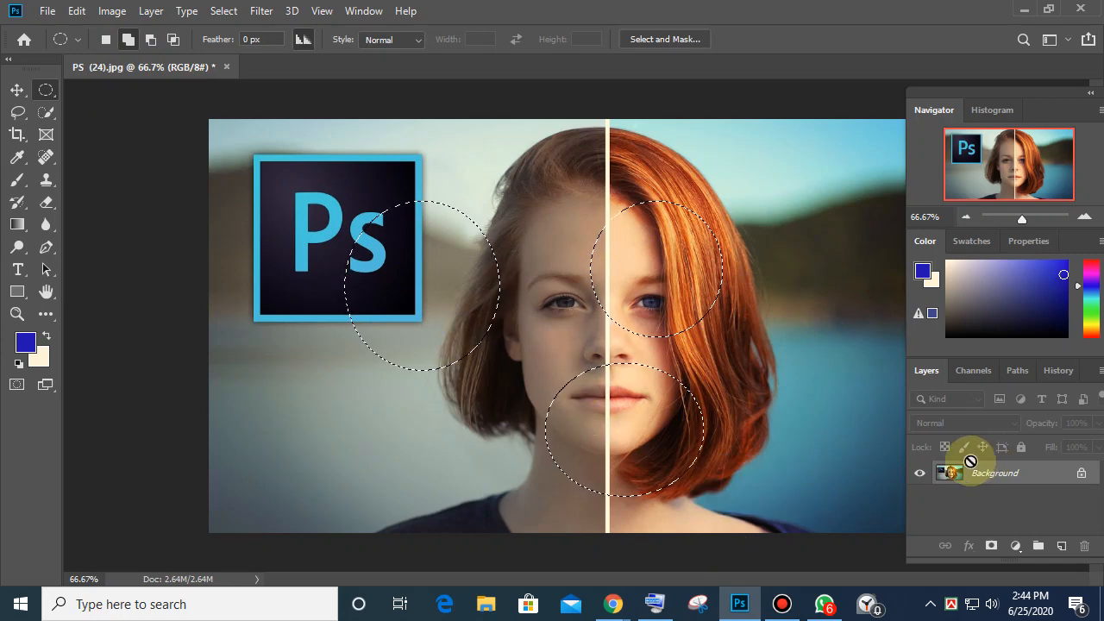
Step: Create a new 10 x 8 in document at 100 ppi, and paste the three copied elliptical areas into it
{"action": "left_click", "coordinate": [48, 11]}
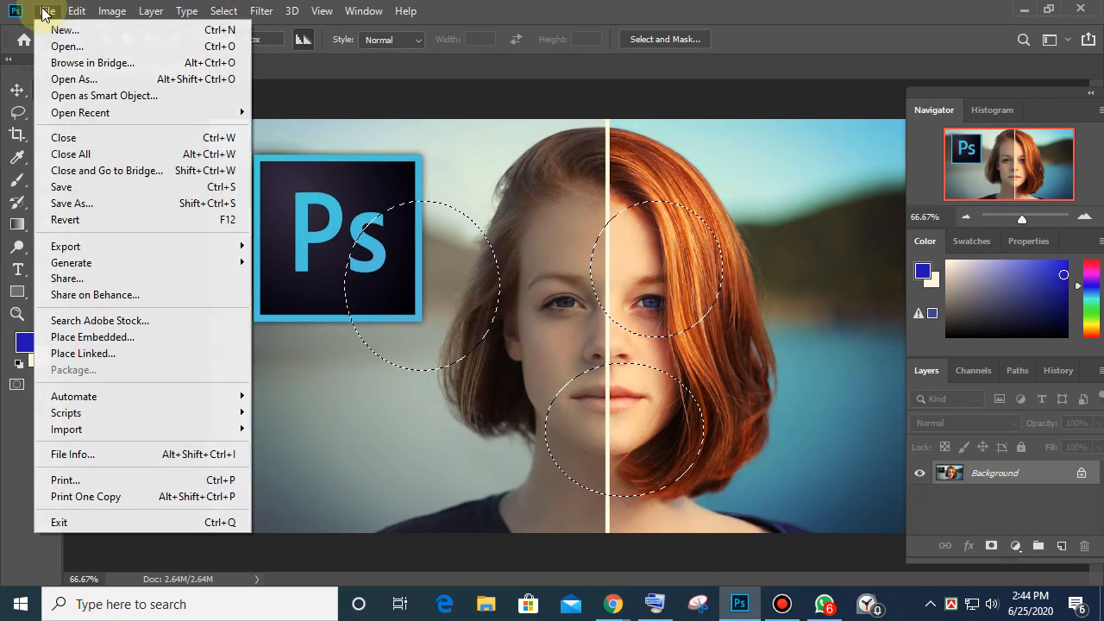
{"action": "left_click", "coordinate": [53, 31]}
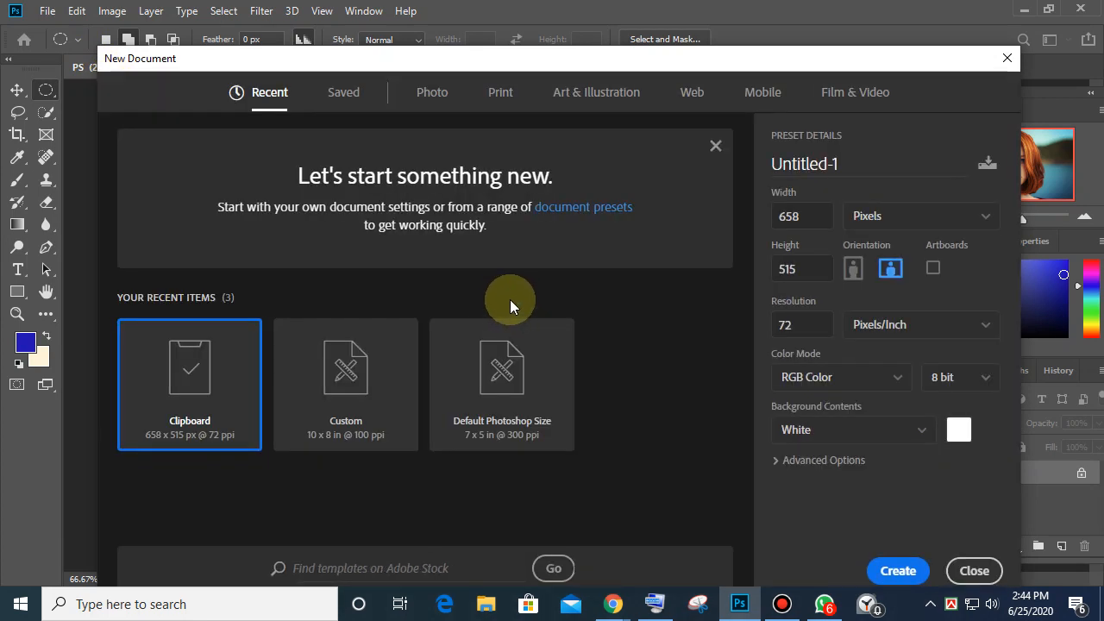
{"action": "key", "text": "Escape"}
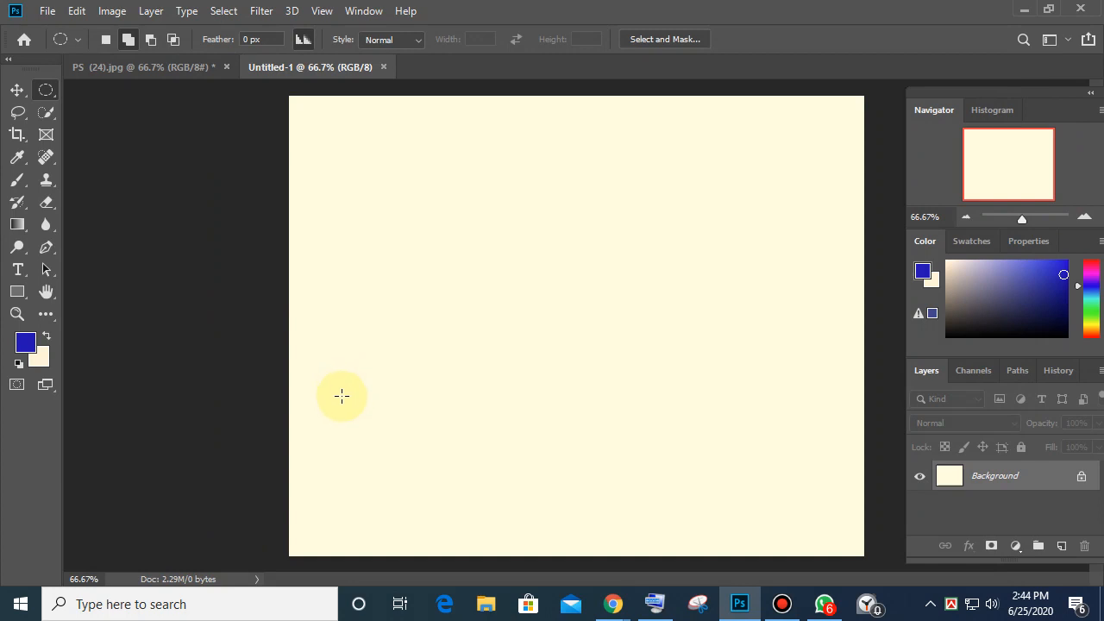
{"action": "key", "text": "ctrl+v"}
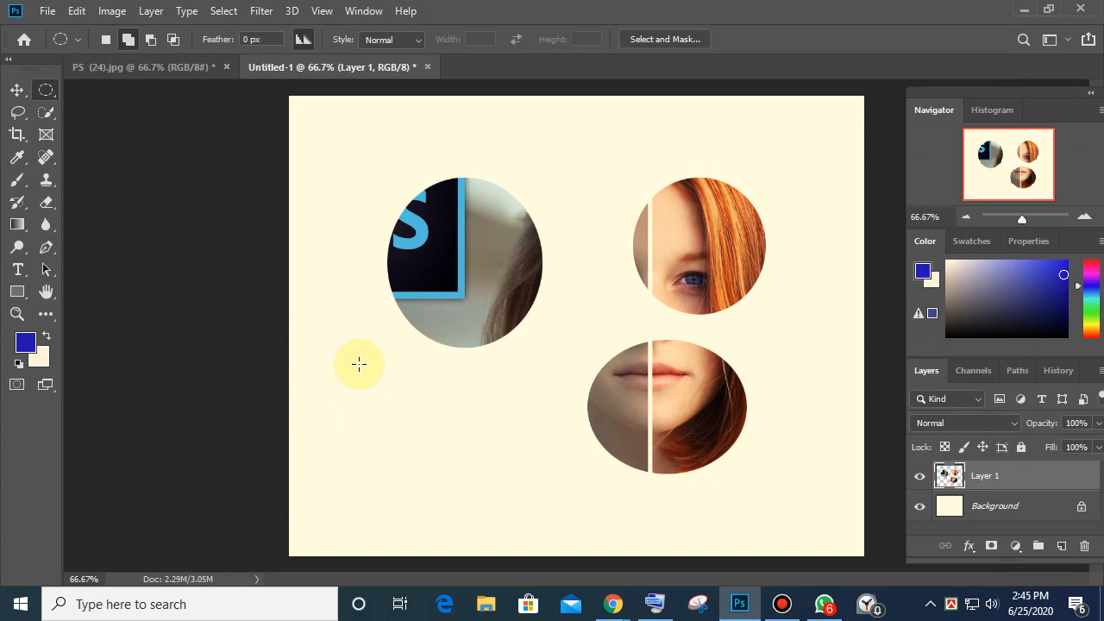
Step: Return to PS (24).jpg, and replace the three ellipses with a single elliptical selection over the face in new-selection mode
{"action": "left_click", "coordinate": [147, 68]}
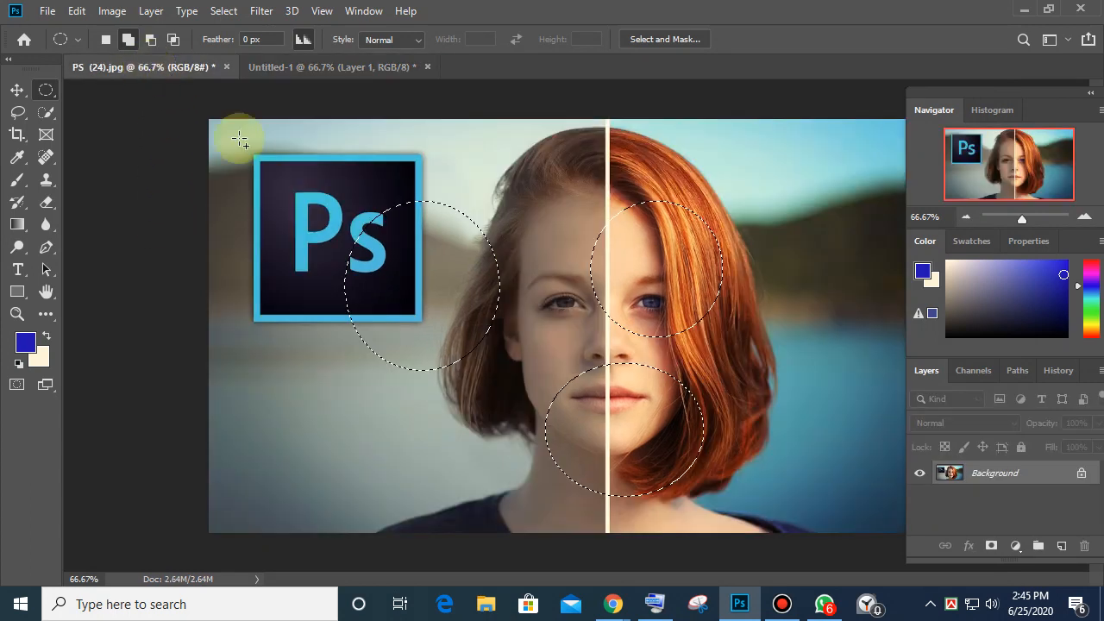
{"action": "left_click", "coordinate": [109, 41]}
{"action": "left_click_drag", "start_coordinate": [276, 182], "coordinate": [393, 299]}
{"action": "left_click", "coordinate": [653, 320]}
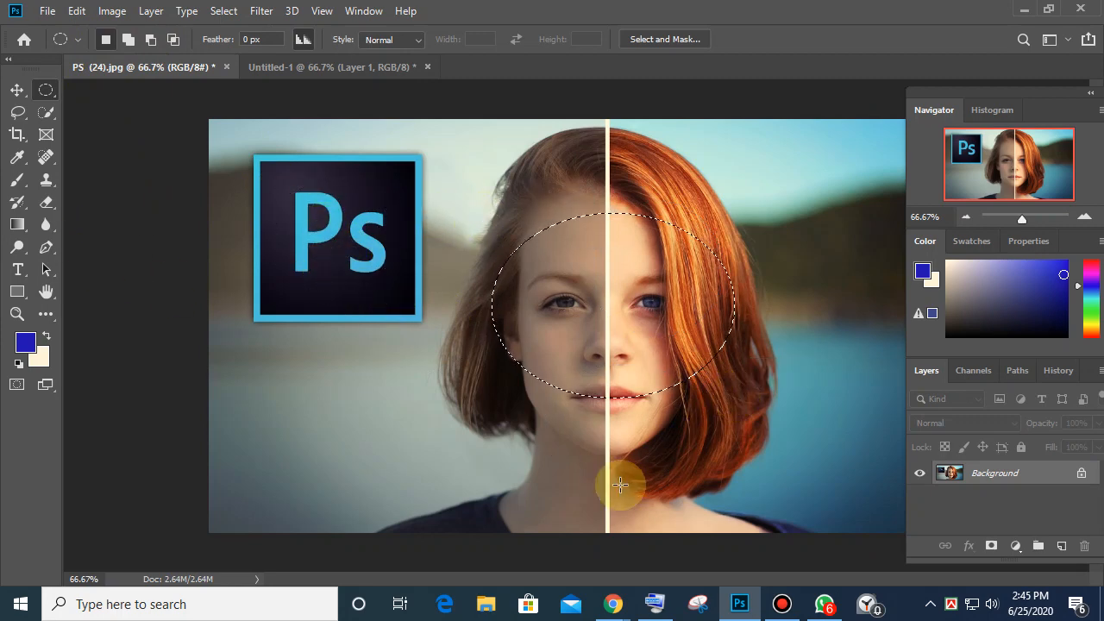
Step: Add a circle over the Ps logo and a connecting ellipse over the brown hair to the face selection
{"action": "left_click", "coordinate": [125, 40]}
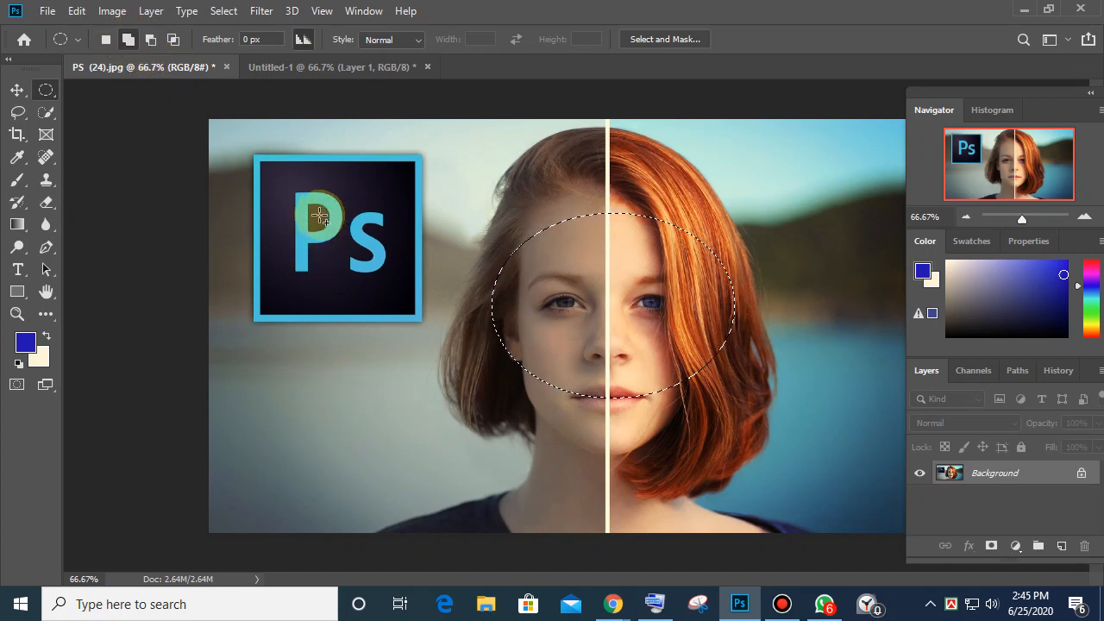
{"action": "left_click_drag", "start_coordinate": [320, 216], "coordinate": [412, 330]}
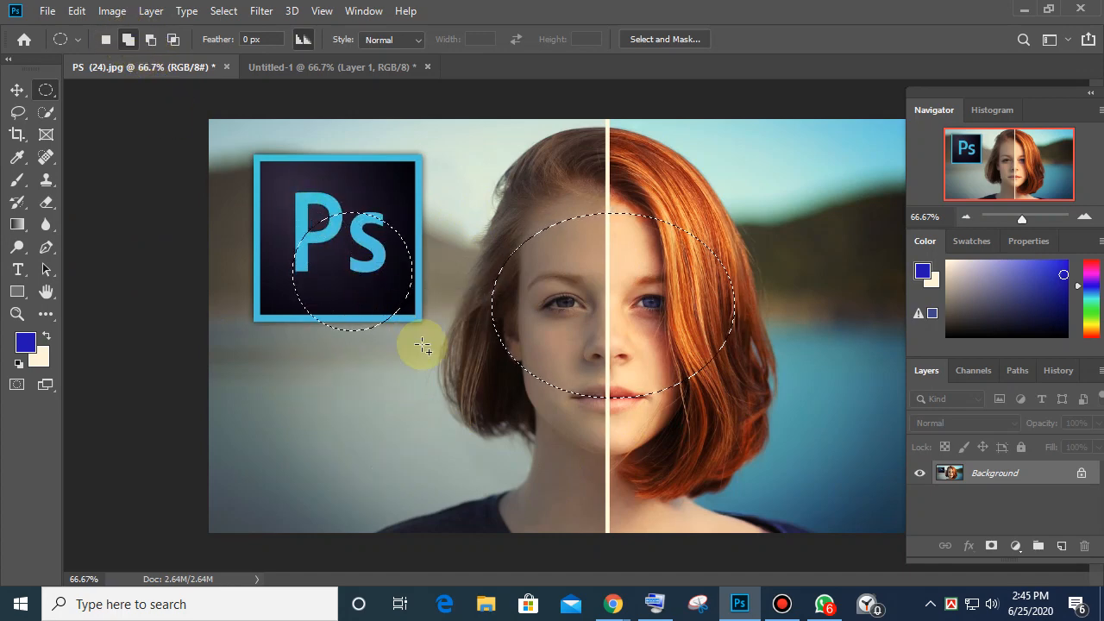
{"action": "left_click_drag", "start_coordinate": [389, 224], "coordinate": [524, 343]}
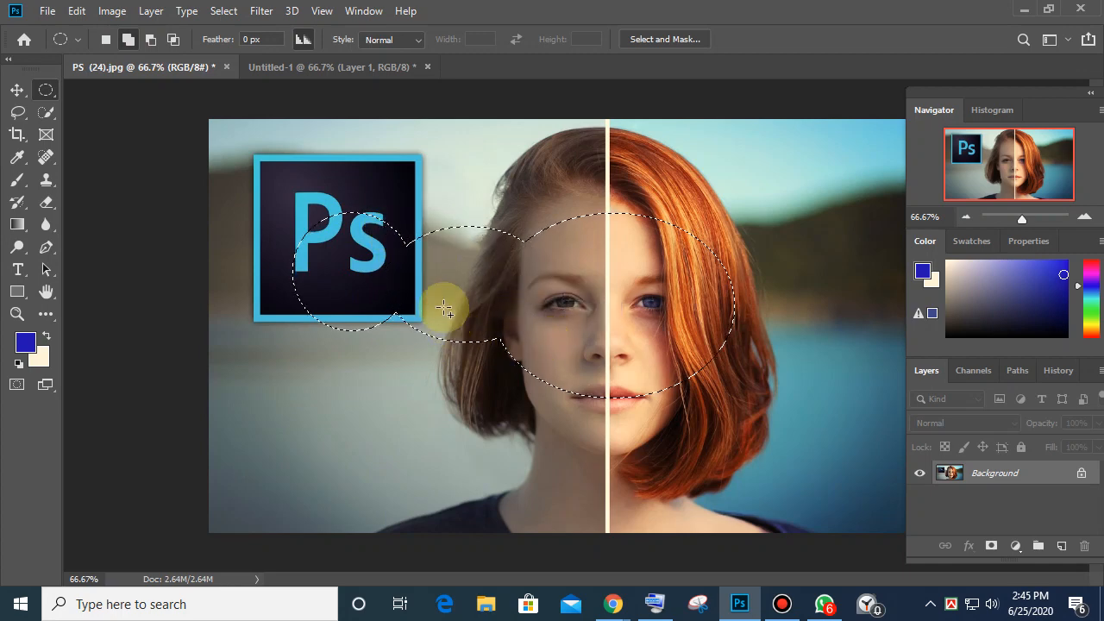
Step: Select a square over the Ps logo with the Rectangular Marquee, and add an overlapping square over the brown hair
{"action": "right_click", "coordinate": [51, 93]}
{"action": "left_click", "coordinate": [104, 89]}
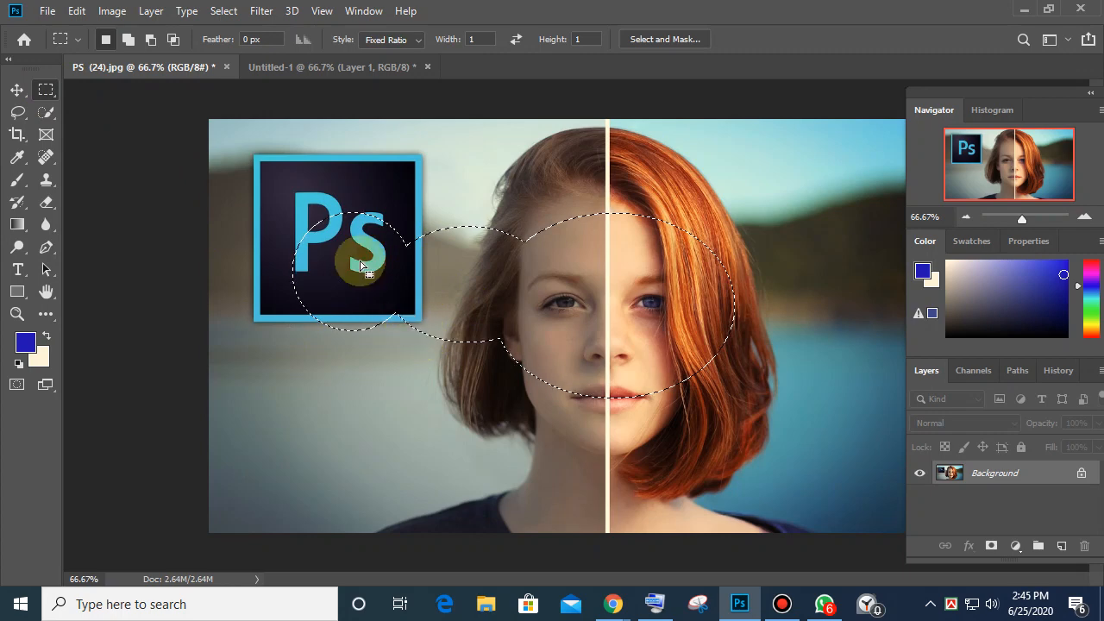
{"action": "left_click_drag", "start_coordinate": [294, 193], "coordinate": [455, 367]}
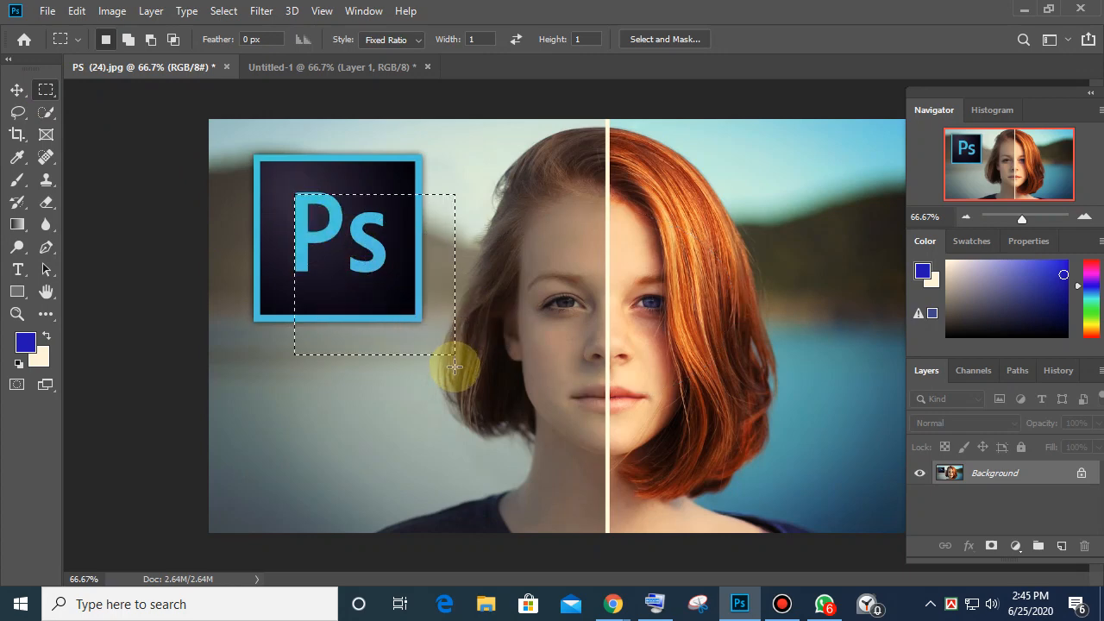
{"action": "left_click", "coordinate": [128, 39]}
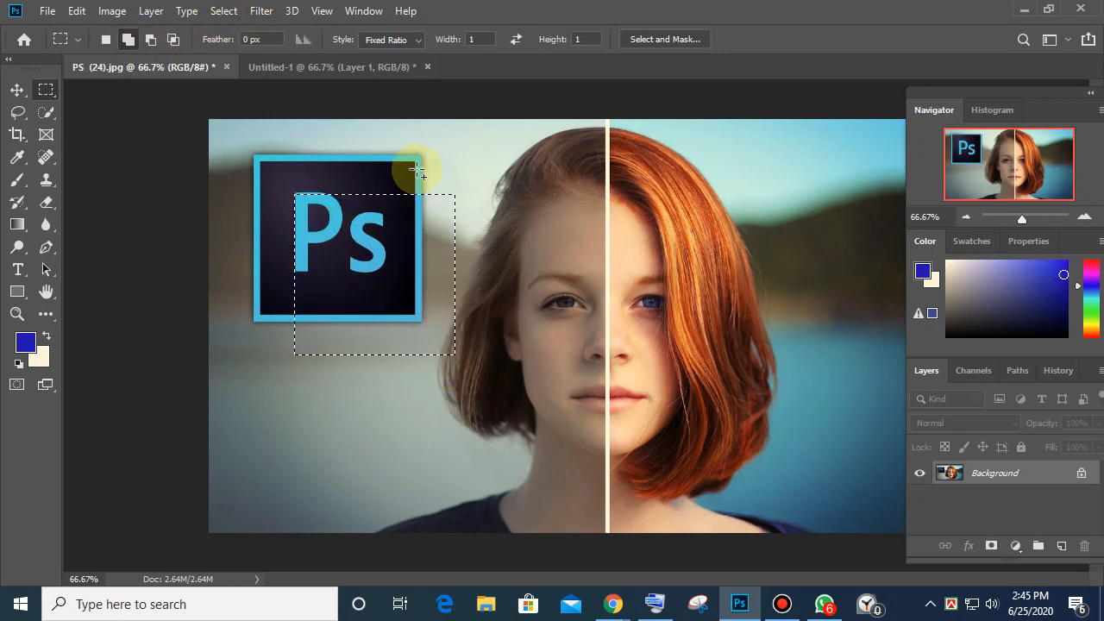
{"action": "left_click_drag", "start_coordinate": [555, 290], "coordinate": [406, 460]}
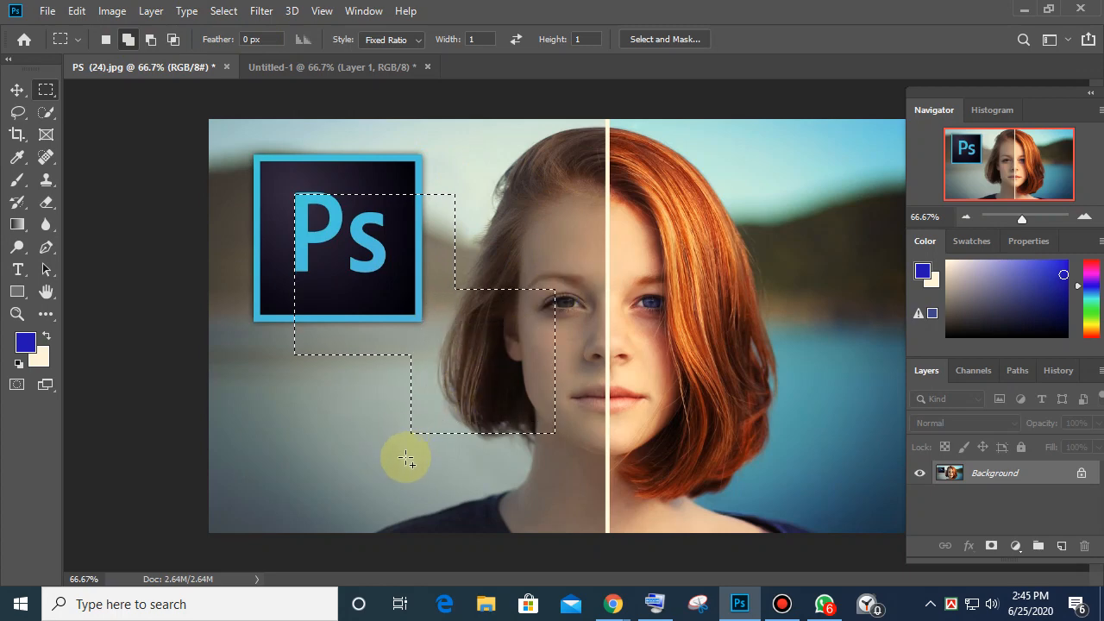
Step: Add elliptical areas to the selection over the brown hair and forehead and below the Ps logo
{"action": "left_click_drag", "start_coordinate": [45, 91], "coordinate": [107, 113]}
{"action": "left_click_drag", "start_coordinate": [432, 178], "coordinate": [580, 337]}
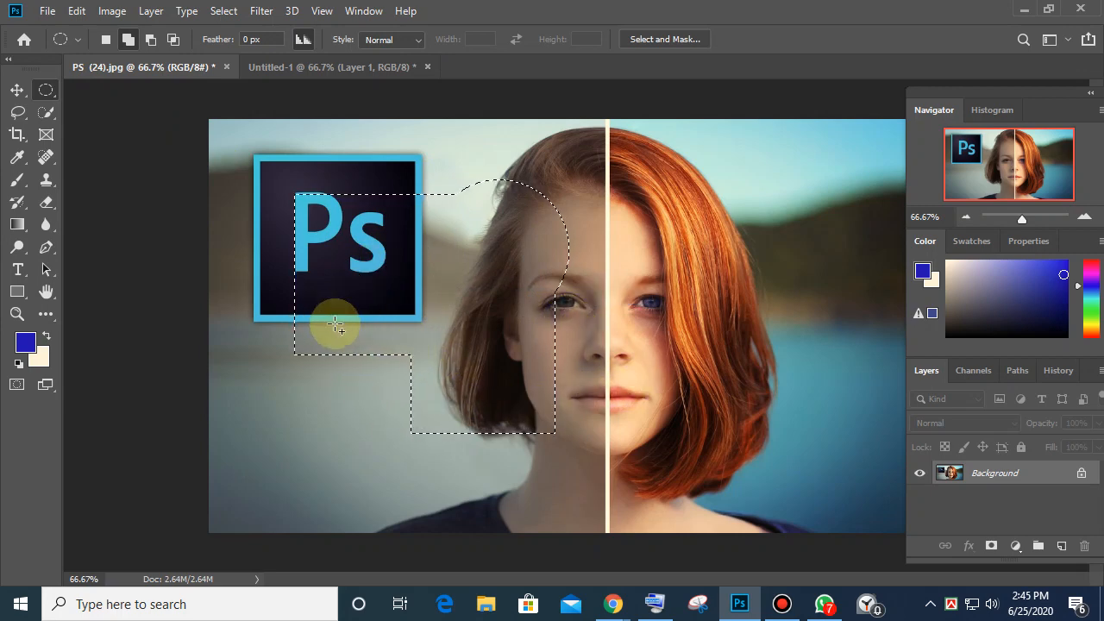
{"action": "left_click_drag", "start_coordinate": [337, 326], "coordinate": [441, 394]}
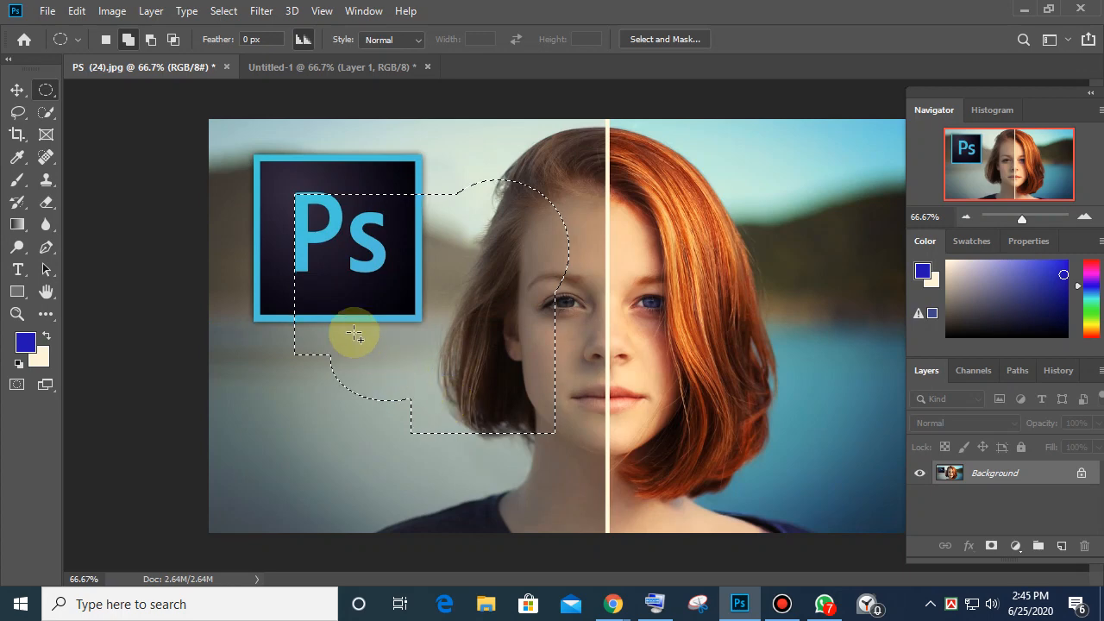
{"action": "left_click_drag", "start_coordinate": [355, 335], "coordinate": [414, 431]}
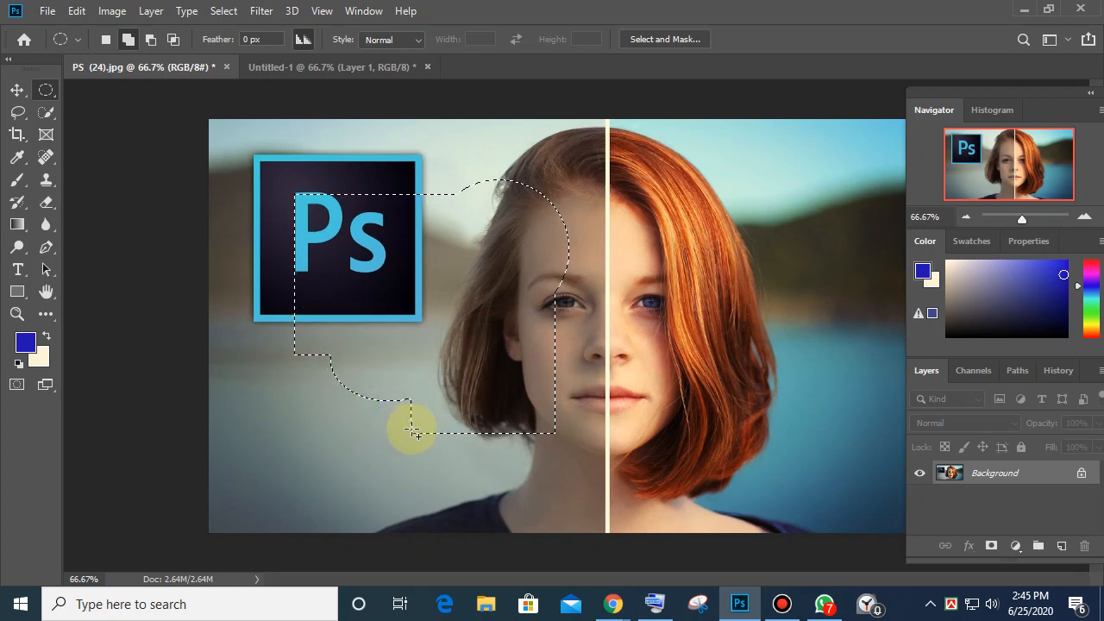
Step: Add a square below the Ps logo to the selection with the Rectangular Marquee
{"action": "right_click", "coordinate": [45, 90]}
{"action": "left_click", "coordinate": [100, 94]}
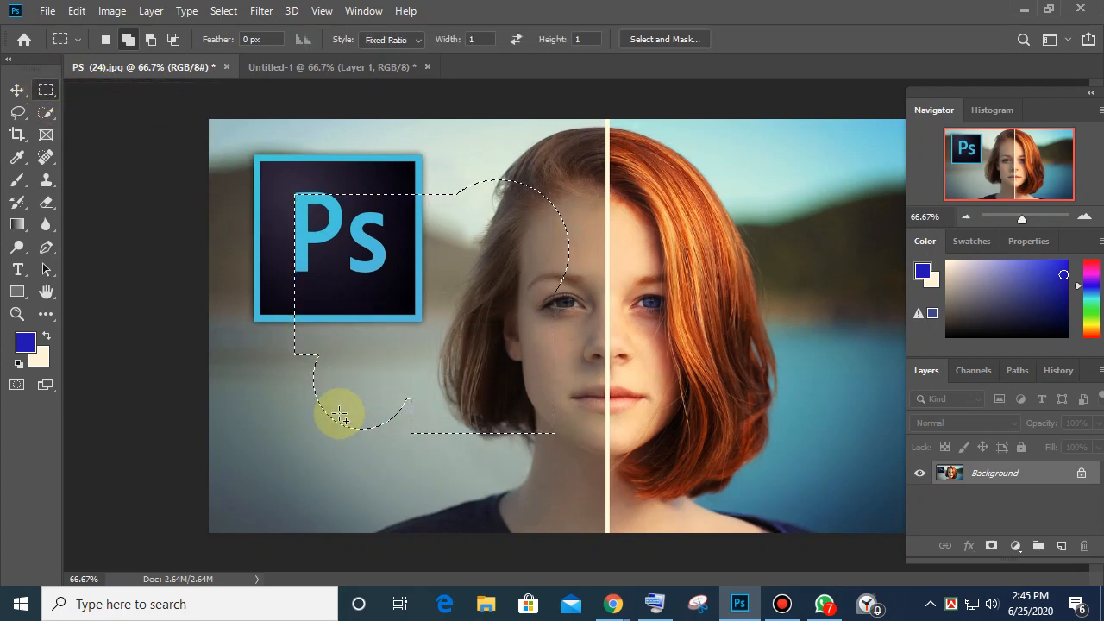
{"action": "left_click_drag", "start_coordinate": [285, 332], "coordinate": [436, 473]}
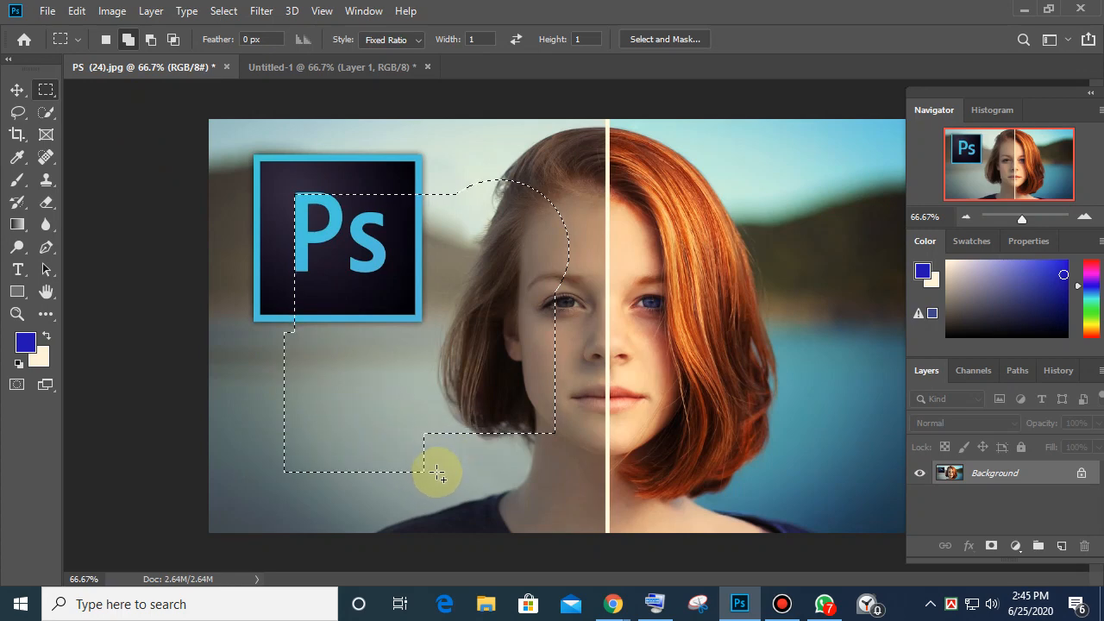
Step: Add a freehand Lasso area to the selection, curving below the Ps logo to the shoulder
{"action": "left_click", "coordinate": [18, 113]}
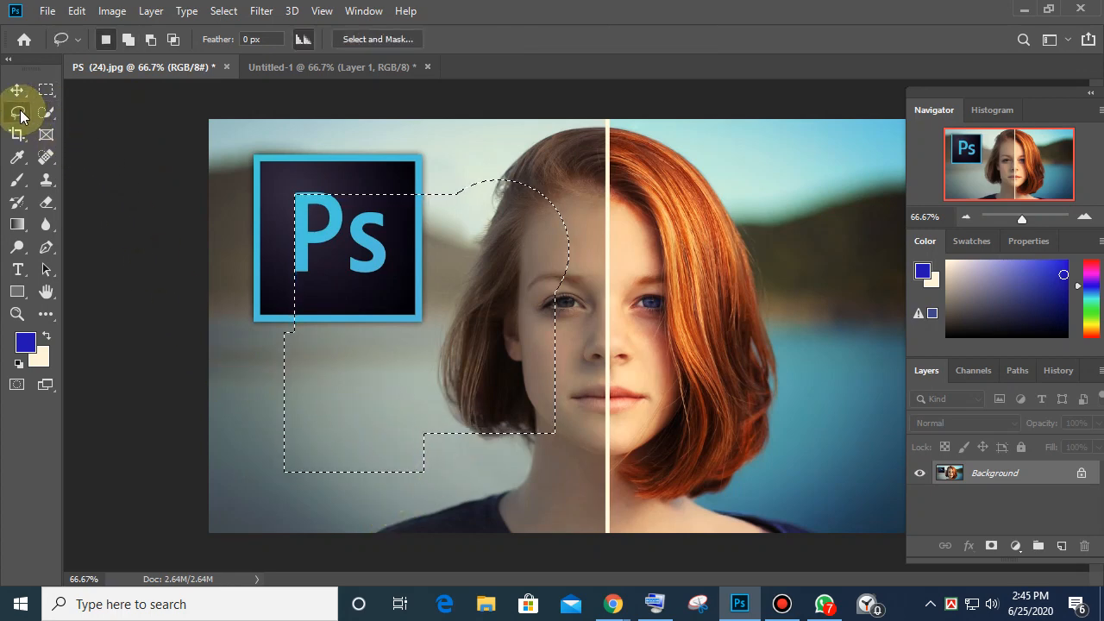
{"action": "left_click", "coordinate": [128, 38]}
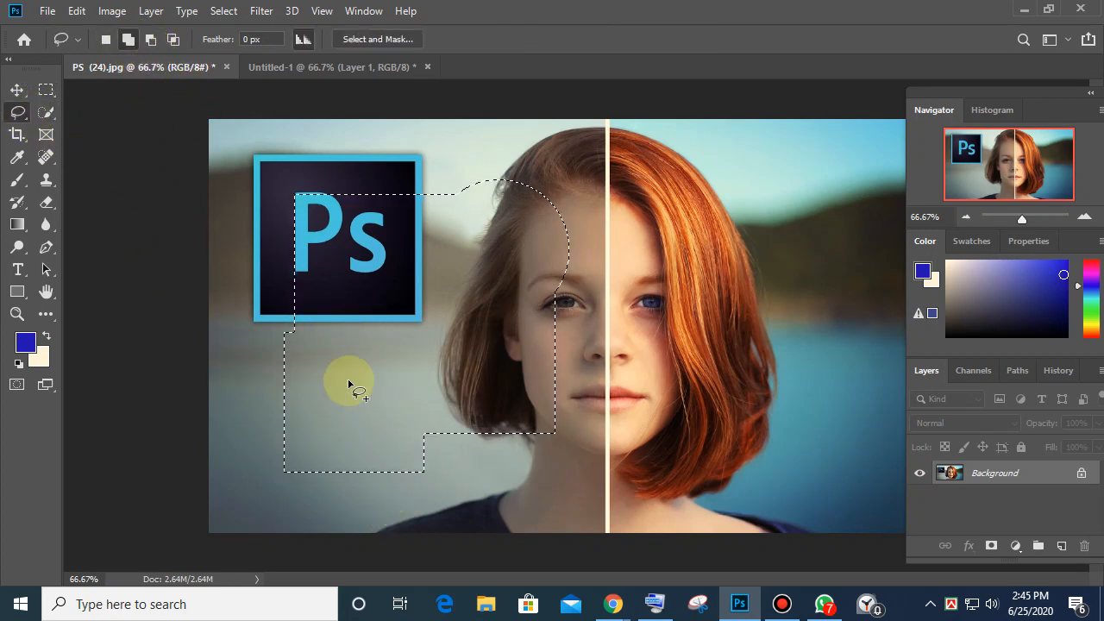
{"action": "mouse_move", "coordinate": [250, 306]}
{"action": "left_mouse_down"}
{"action": "mouse_move", "coordinate": [320, 346]}
{"action": "mouse_move", "coordinate": [428, 445]}
{"action": "mouse_move", "coordinate": [476, 516]}
{"action": "mouse_move", "coordinate": [417, 527]}
{"action": "mouse_move", "coordinate": [281, 483]}
{"action": "mouse_move", "coordinate": [246, 333]}
{"action": "mouse_move", "coordinate": [250, 286]}
{"action": "left_mouse_up"}
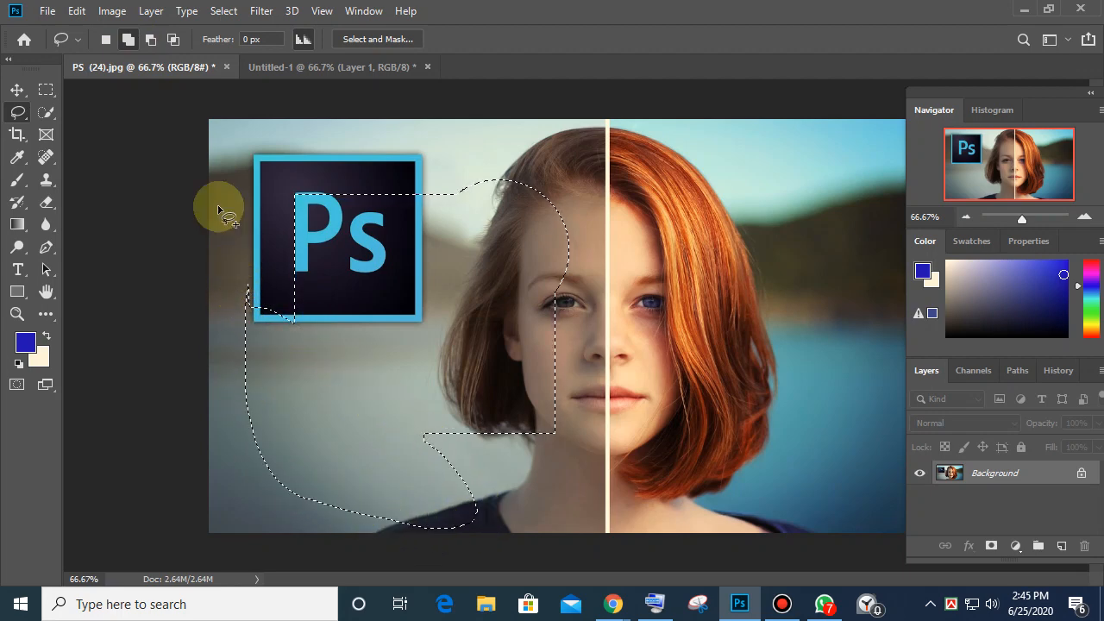
Step: Subtract the areas below and over the Ps logo with the Lasso, and add a loose freehand outline around the whole logo
{"action": "left_click", "coordinate": [151, 39]}
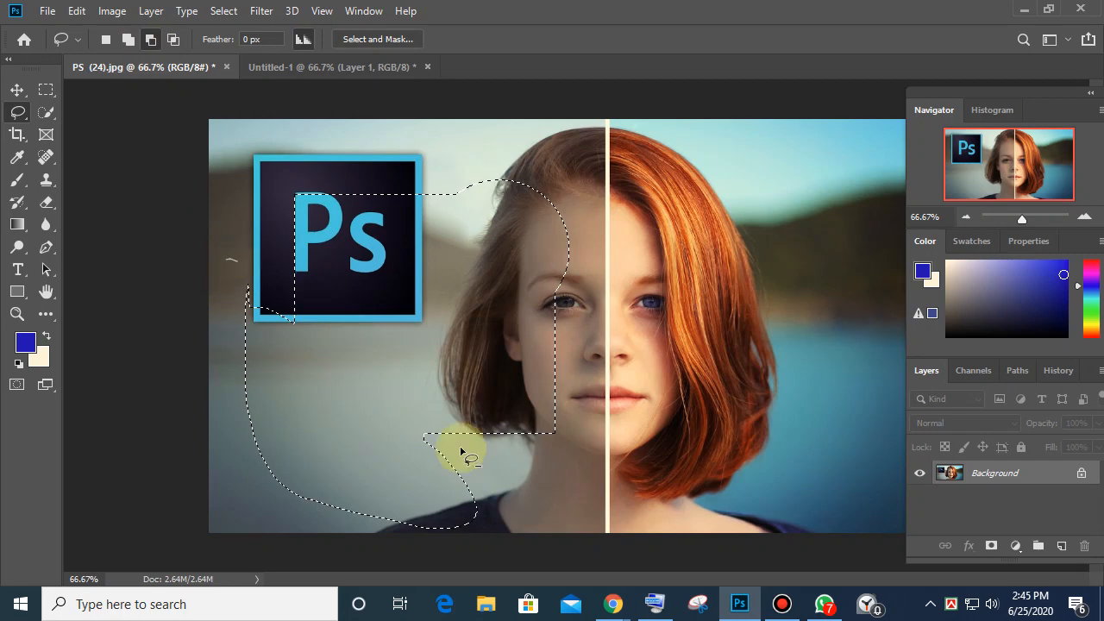
{"action": "mouse_move", "coordinate": [462, 450]}
{"action": "left_mouse_down"}
{"action": "mouse_move", "coordinate": [495, 556]}
{"action": "mouse_move", "coordinate": [392, 545]}
{"action": "mouse_move", "coordinate": [267, 502]}
{"action": "mouse_move", "coordinate": [231, 390]}
{"action": "mouse_move", "coordinate": [233, 262]}
{"action": "left_mouse_up"}
{"action": "mouse_move", "coordinate": [418, 229]}
{"action": "left_mouse_down"}
{"action": "mouse_move", "coordinate": [309, 363]}
{"action": "mouse_move", "coordinate": [278, 293]}
{"action": "mouse_move", "coordinate": [295, 169]}
{"action": "mouse_move", "coordinate": [349, 152]}
{"action": "left_mouse_up"}
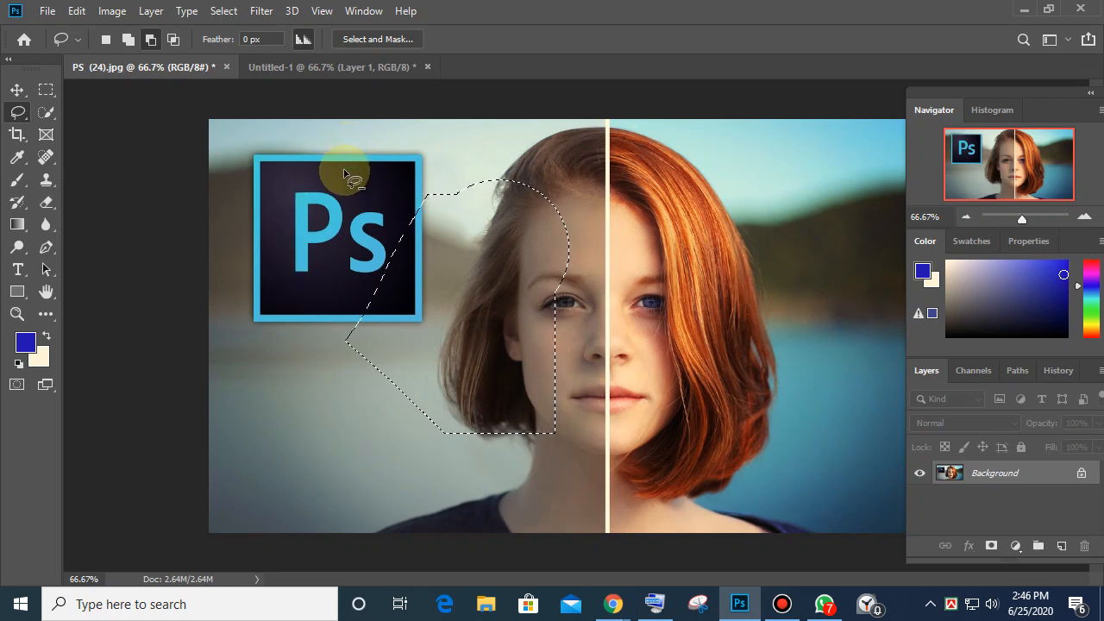
{"action": "left_click", "coordinate": [127, 44]}
{"action": "mouse_move", "coordinate": [424, 321]}
{"action": "left_mouse_down"}
{"action": "mouse_move", "coordinate": [434, 267]}
{"action": "mouse_move", "coordinate": [419, 149]}
{"action": "mouse_move", "coordinate": [288, 136]}
{"action": "mouse_move", "coordinate": [237, 153]}
{"action": "mouse_move", "coordinate": [243, 329]}
{"action": "mouse_move", "coordinate": [282, 342]}
{"action": "mouse_move", "coordinate": [382, 345]}
{"action": "left_mouse_up"}
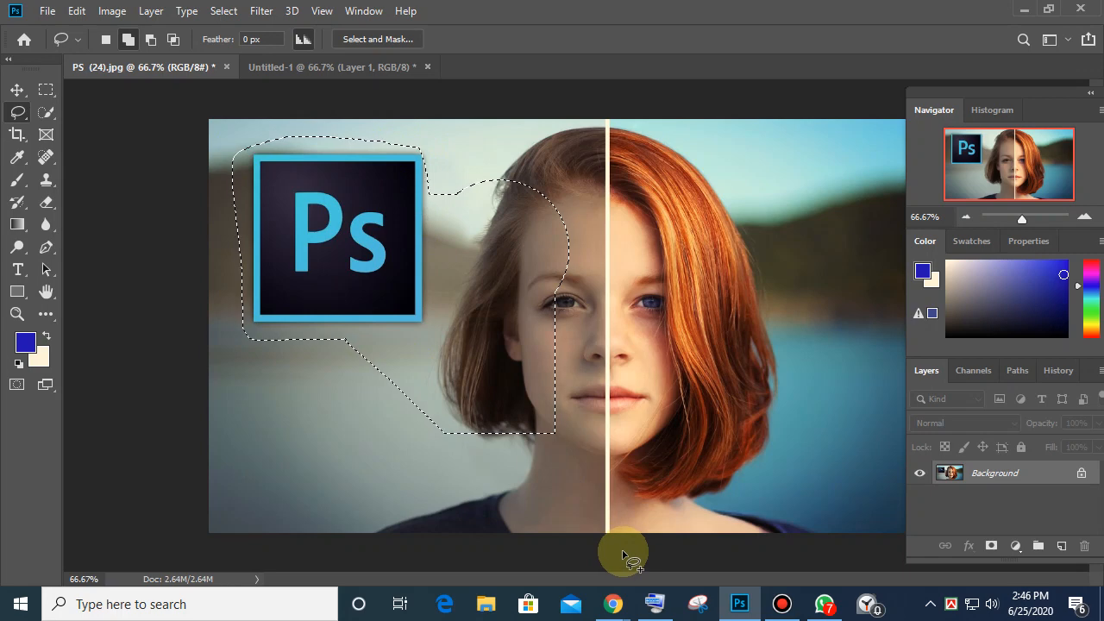
Step: Paste the copied logo-and-hair selection into Untitled-1, and move it down and to the left over the ellipses
{"action": "left_click", "coordinate": [370, 69]}
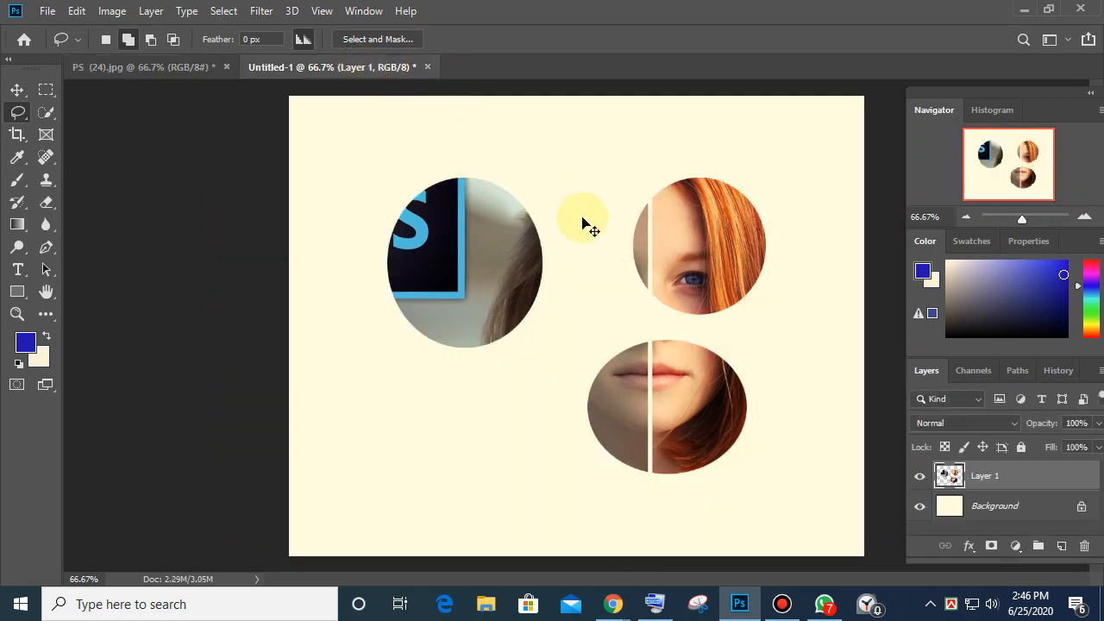
{"action": "key", "text": "ctrl+v"}
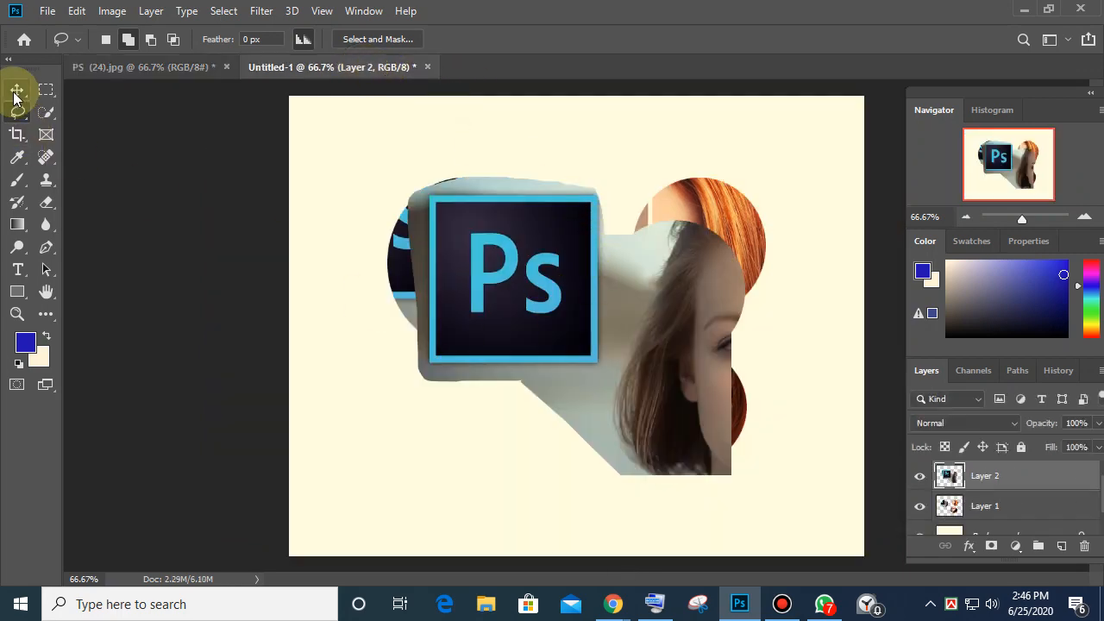
{"action": "left_click", "coordinate": [17, 89]}
{"action": "left_click_drag", "start_coordinate": [641, 285], "coordinate": [543, 385]}
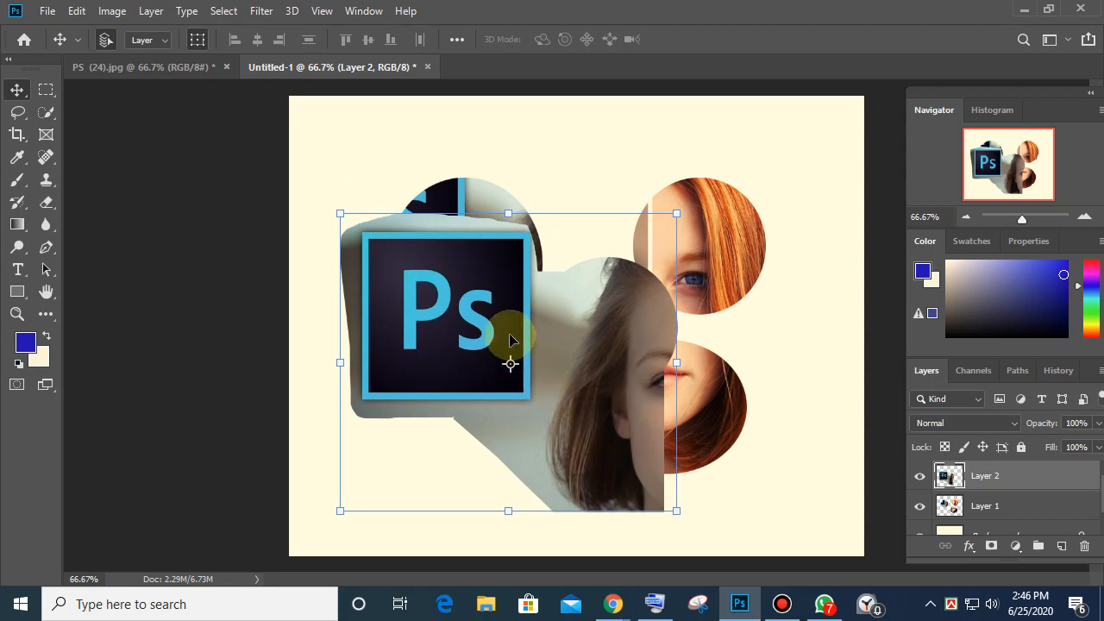
Step: Delete the pasted logo-and-hair layer from Untitled-1
{"action": "left_click", "coordinate": [46, 89]}
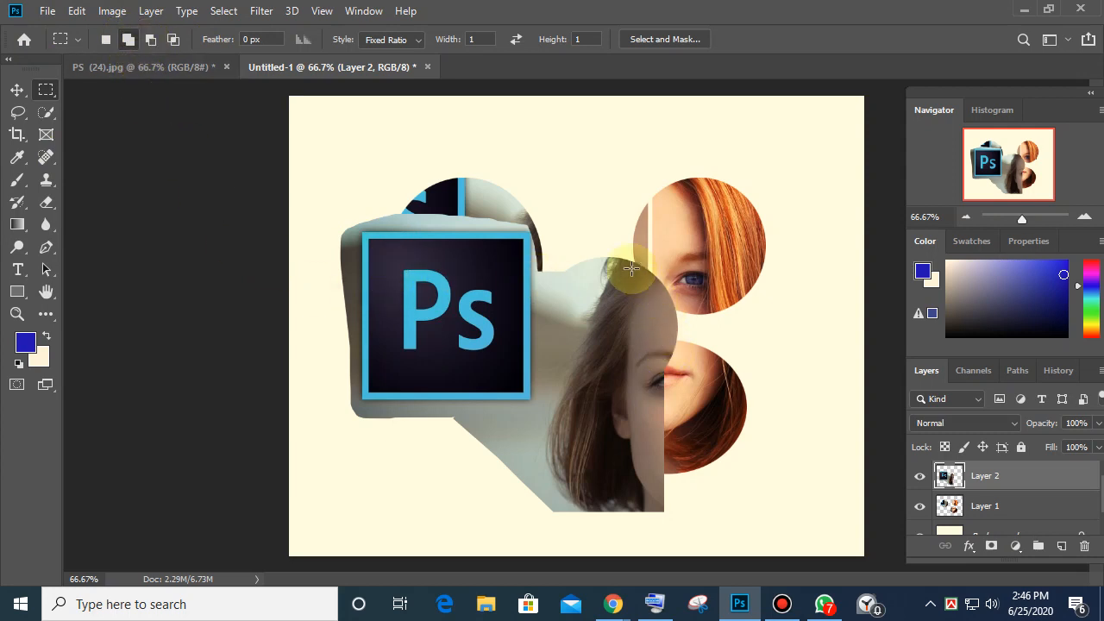
{"action": "key", "text": "Delete"}
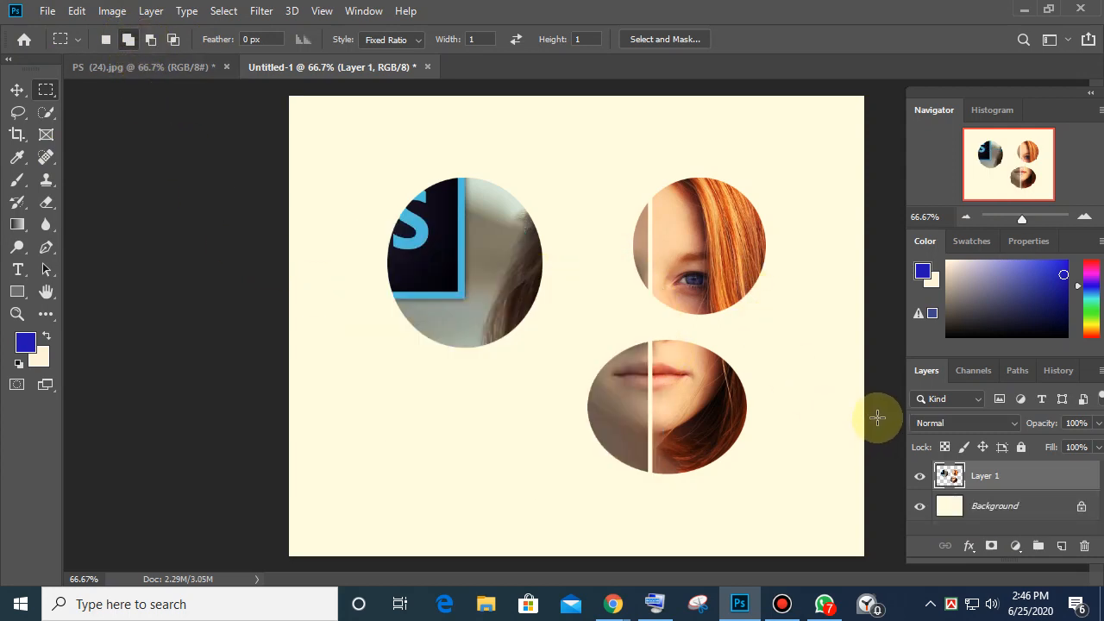
Step: Return to PS (24).jpg, add a square over the red-haired half of the face, and clear the whole selection
{"action": "left_click", "coordinate": [160, 69]}
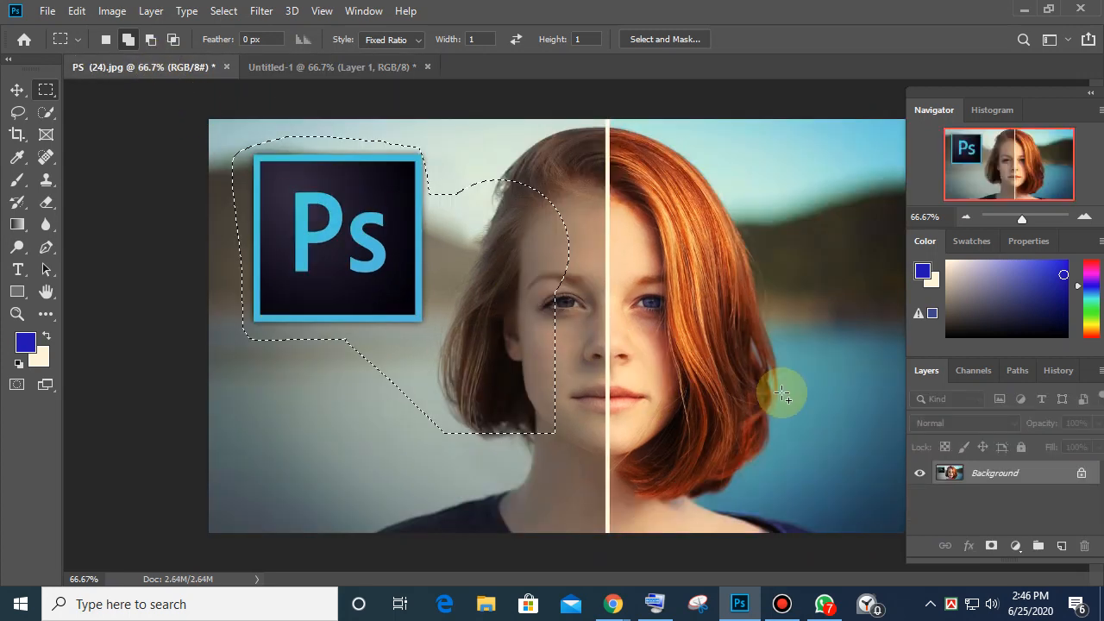
{"action": "left_click_drag", "start_coordinate": [612, 216], "coordinate": [787, 419]}
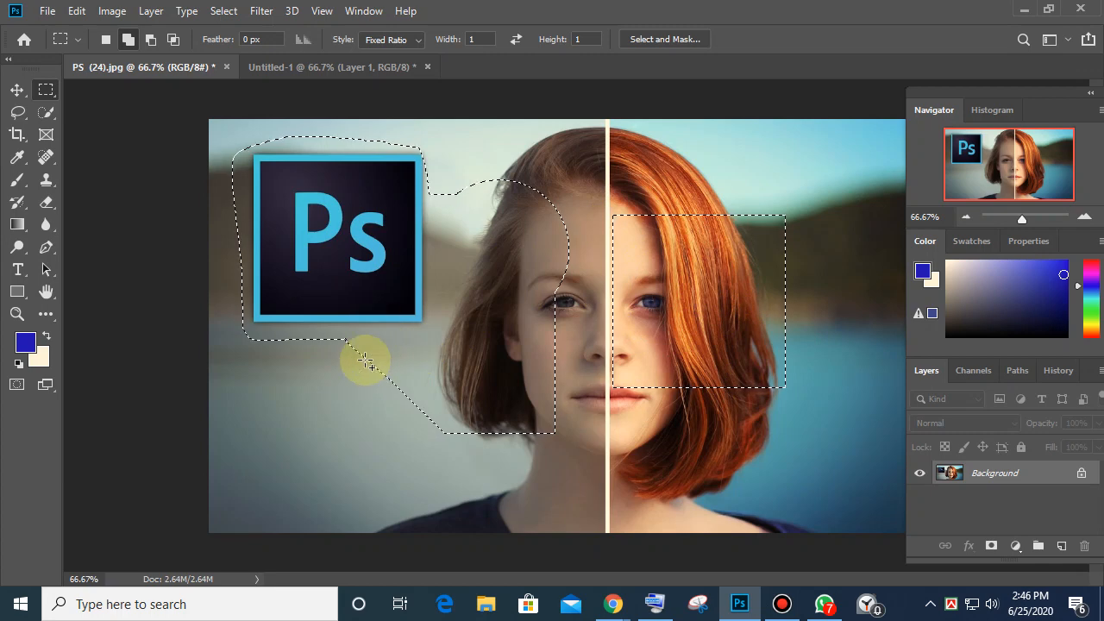
{"action": "key", "text": "ctrl+d"}
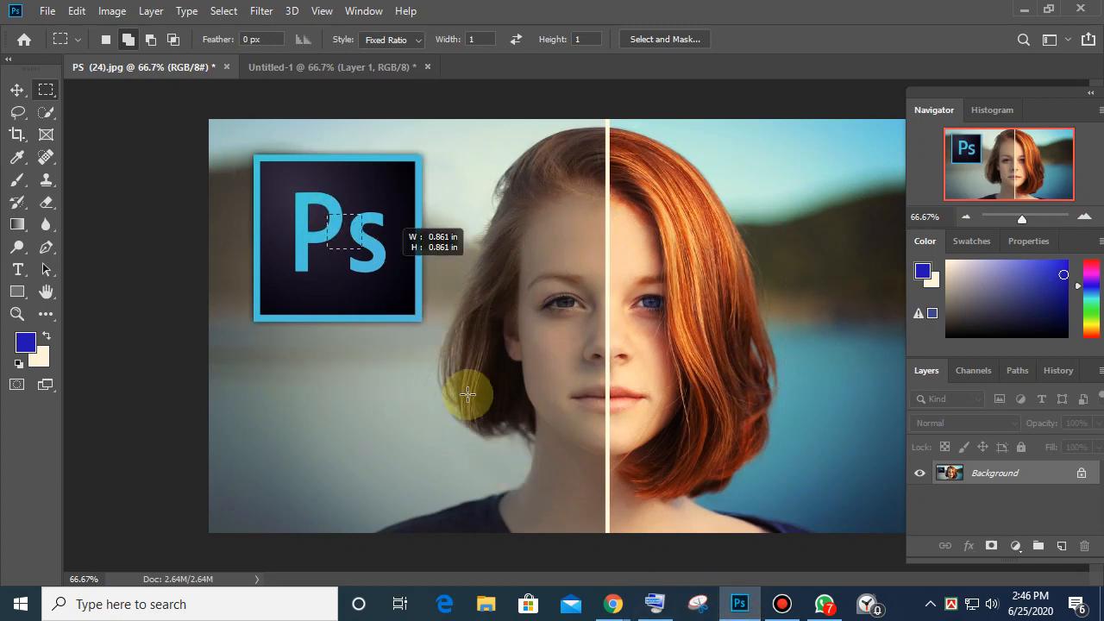
Step: Select a square across the Ps logo and brown hair, and subtract a square from its lower-left corner
{"action": "left_click_drag", "start_coordinate": [467, 394], "coordinate": [509, 396]}
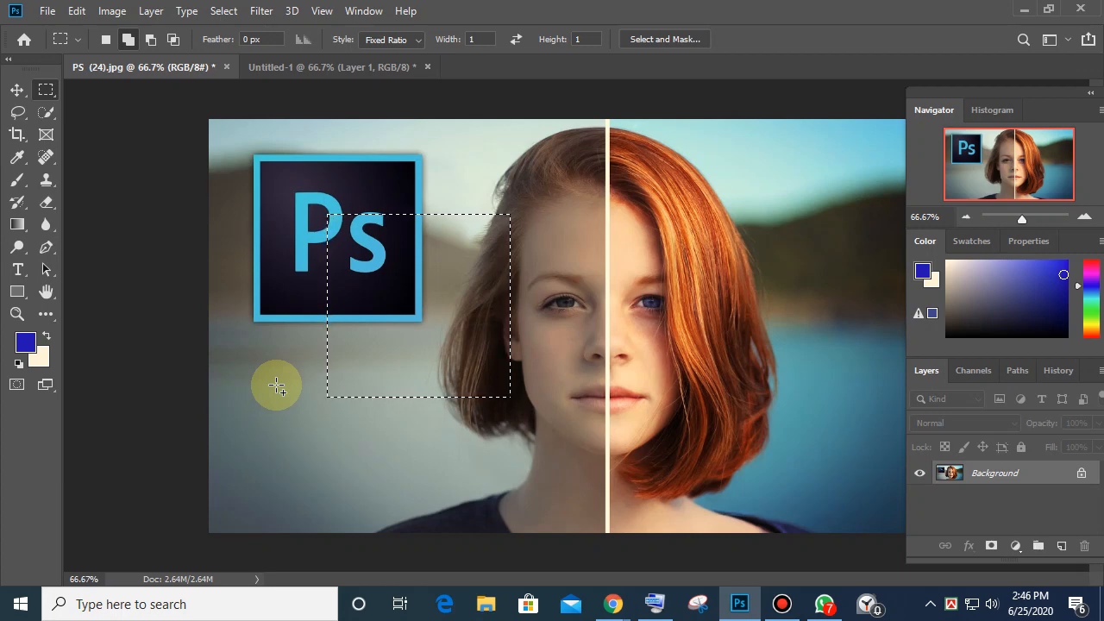
{"action": "left_click", "coordinate": [151, 40]}
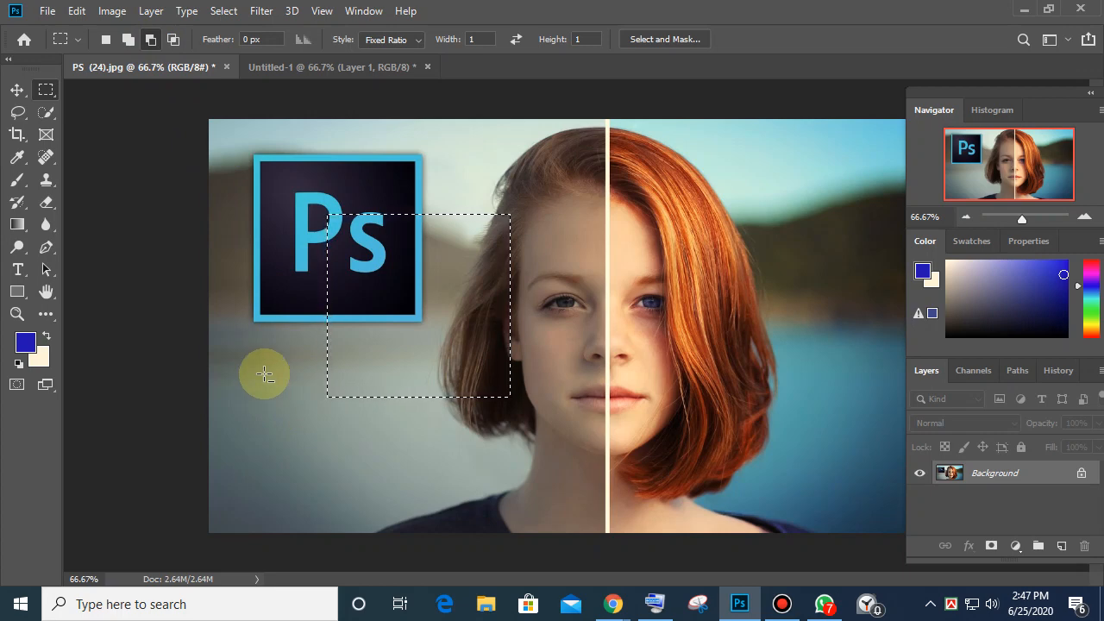
{"action": "left_click_drag", "start_coordinate": [276, 317], "coordinate": [419, 470]}
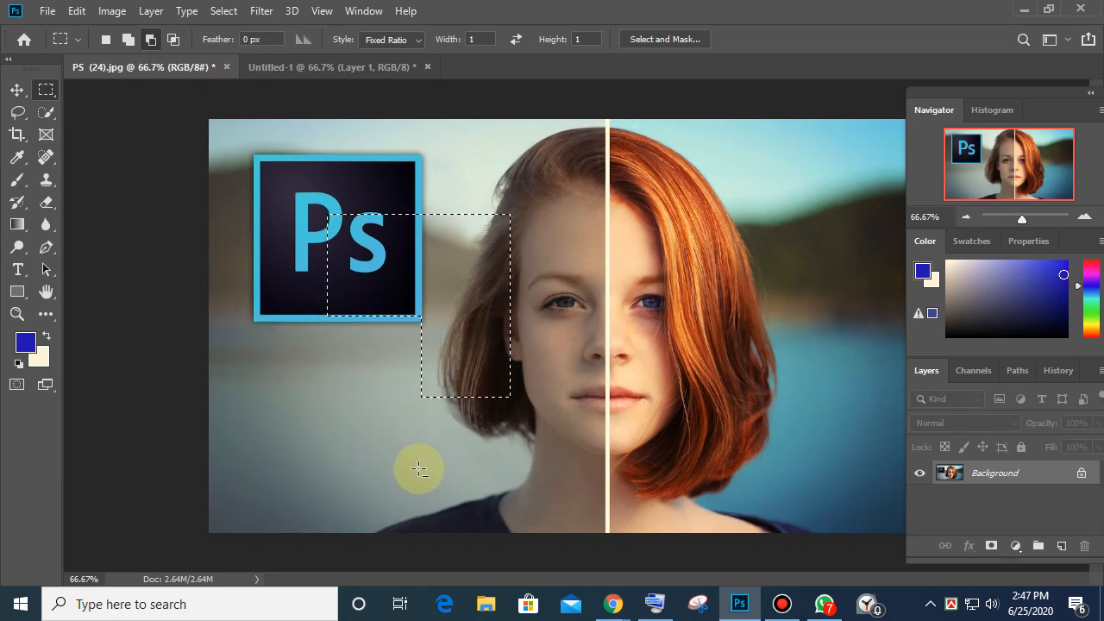
Step: Add a freehand Lasso area below the Ps logo and around its lower-left corner to the selection
{"action": "left_click", "coordinate": [134, 38]}
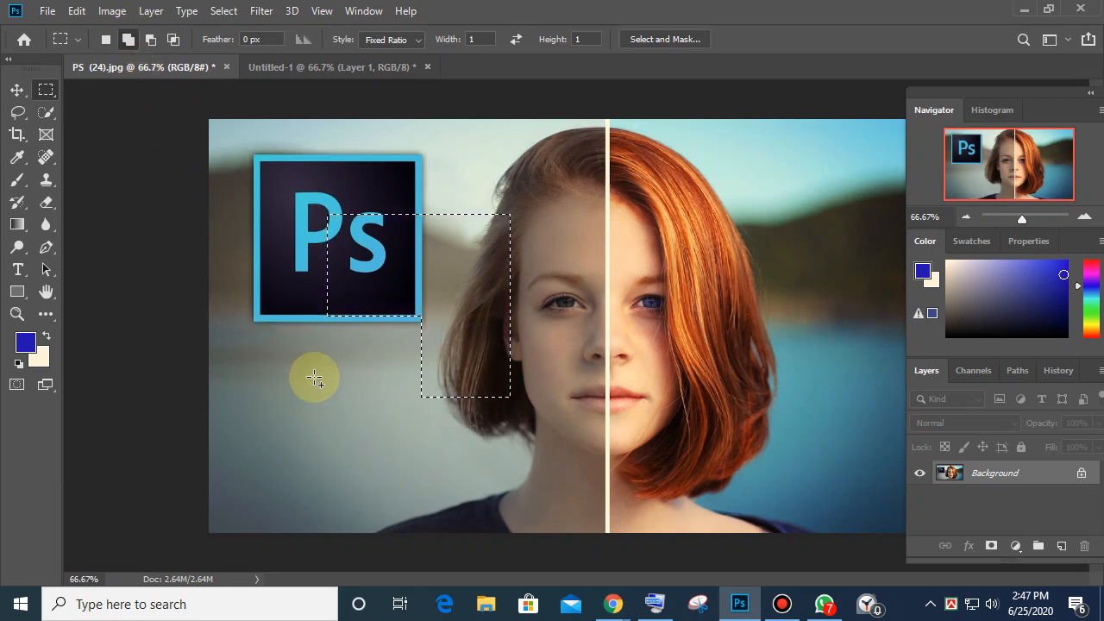
{"action": "left_click", "coordinate": [17, 112]}
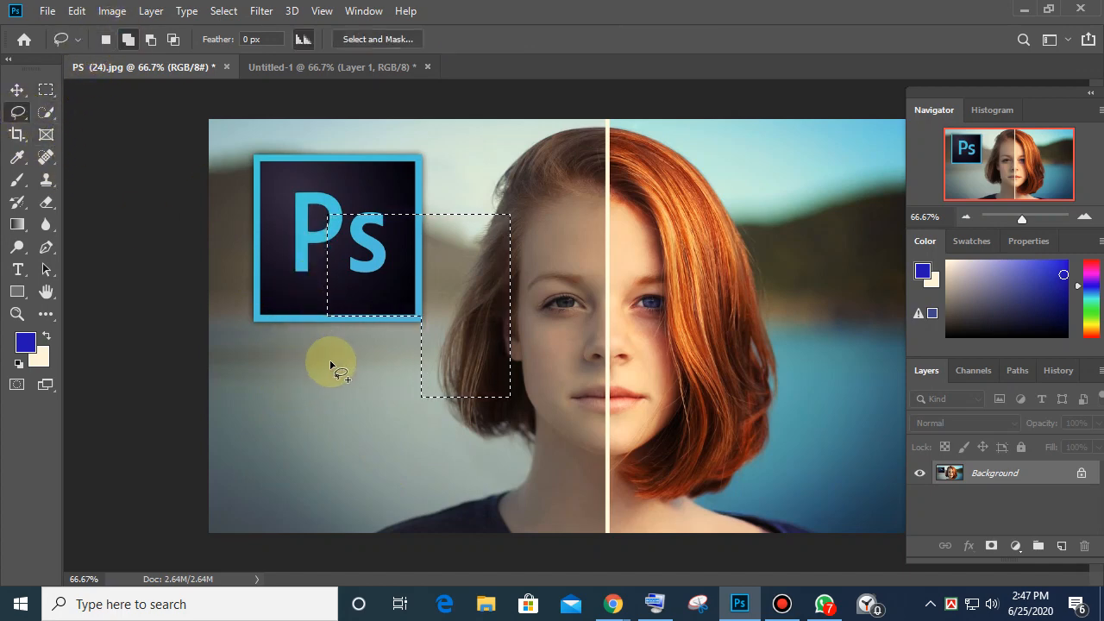
{"action": "left_click", "coordinate": [46, 90]}
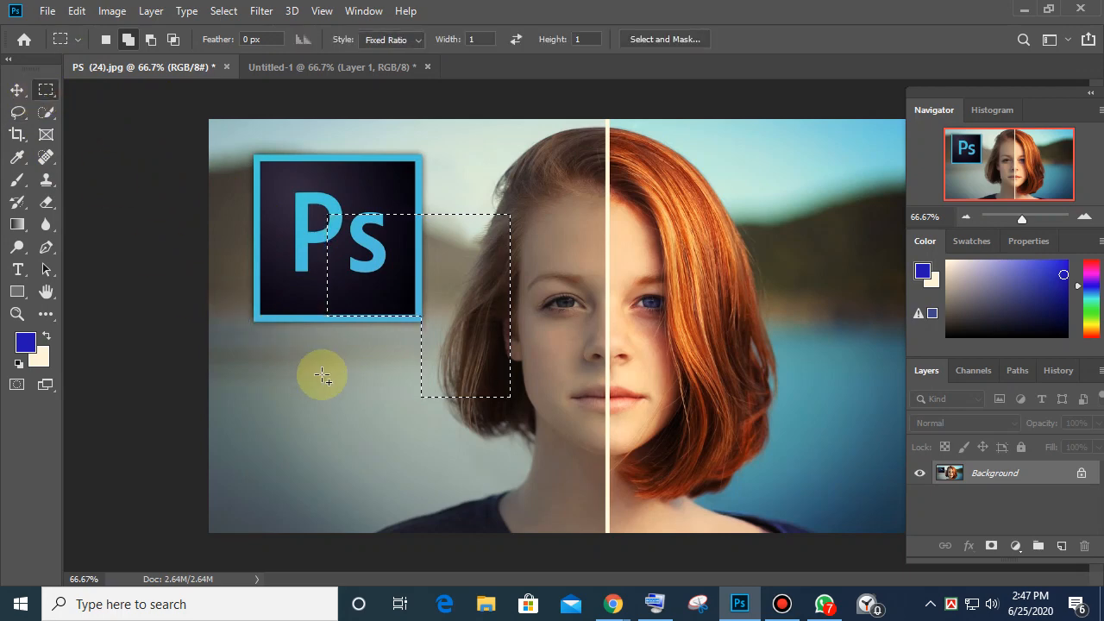
{"action": "left_click", "coordinate": [17, 112]}
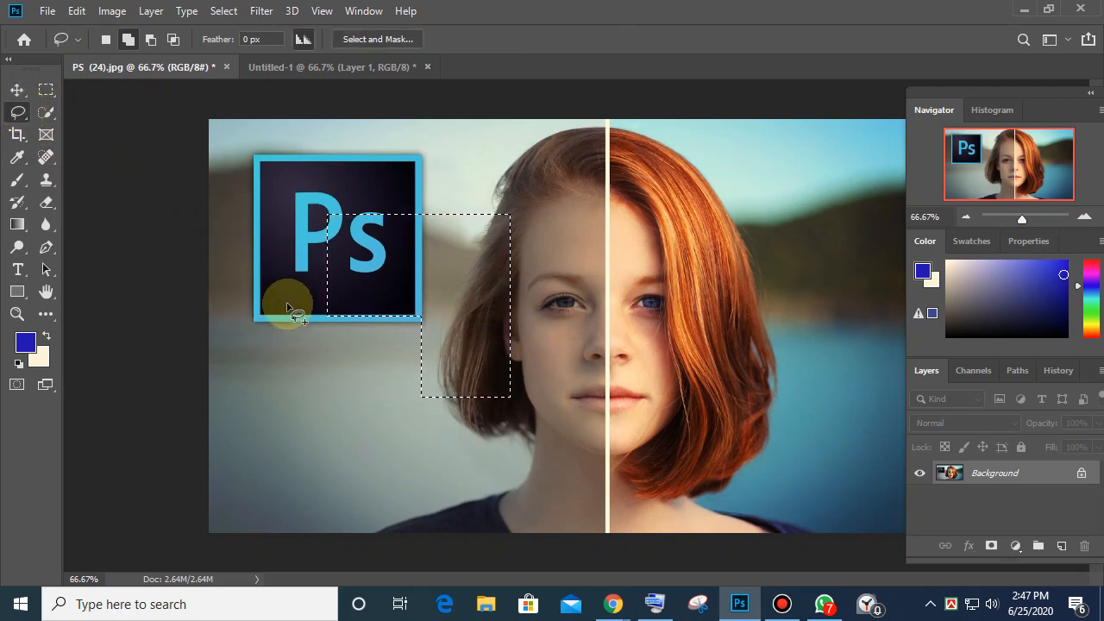
{"action": "mouse_move", "coordinate": [452, 391]}
{"action": "left_mouse_down"}
{"action": "mouse_move", "coordinate": [412, 425]}
{"action": "mouse_move", "coordinate": [315, 354]}
{"action": "left_mouse_up"}
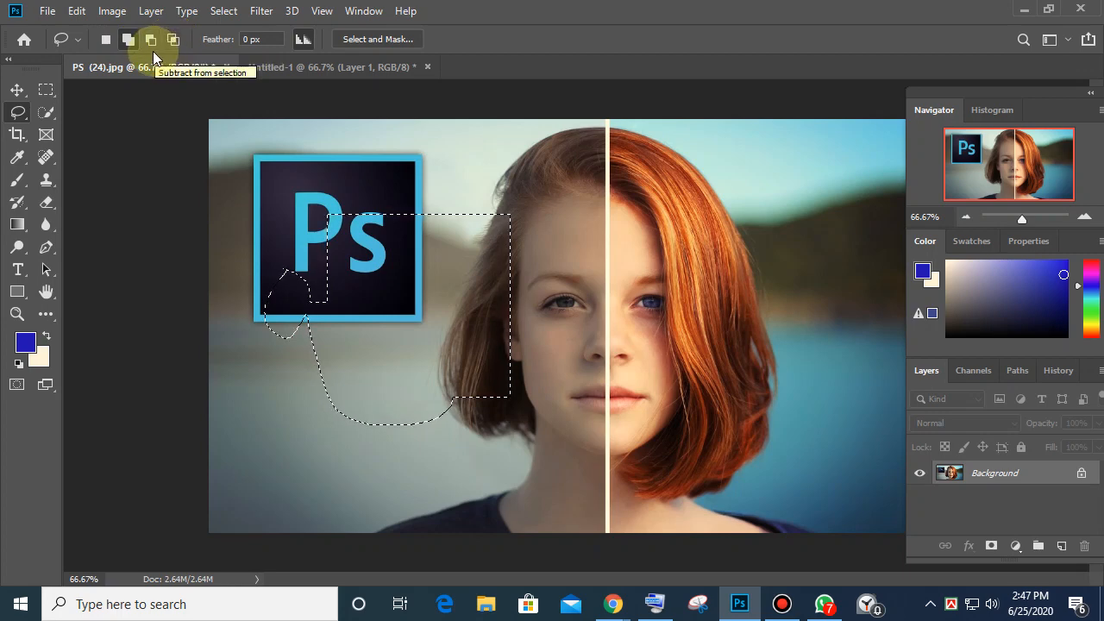
Step: Replace the selection with a square across the Ps logo and brown hair, and add an ellipse over the face and red hair
{"action": "key", "text": "ctrl+d"}
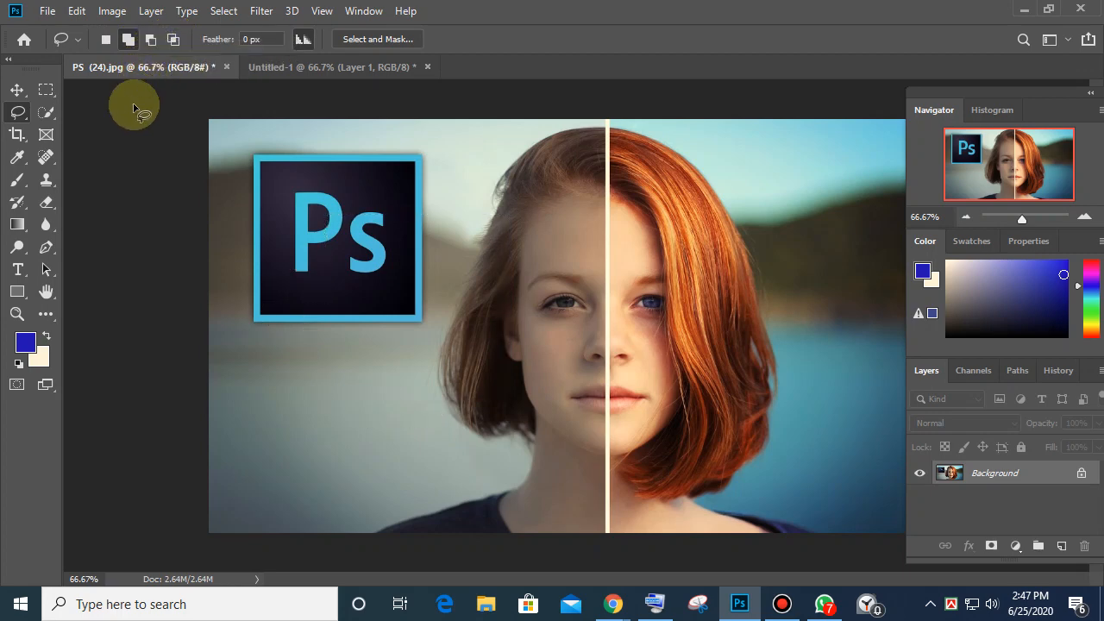
{"action": "left_click", "coordinate": [46, 89]}
{"action": "mouse_move", "coordinate": [308, 204]}
{"action": "left_mouse_down"}
{"action": "mouse_move", "coordinate": [415, 339]}
{"action": "mouse_move", "coordinate": [476, 390]}
{"action": "mouse_move", "coordinate": [482, 376]}
{"action": "left_mouse_up"}
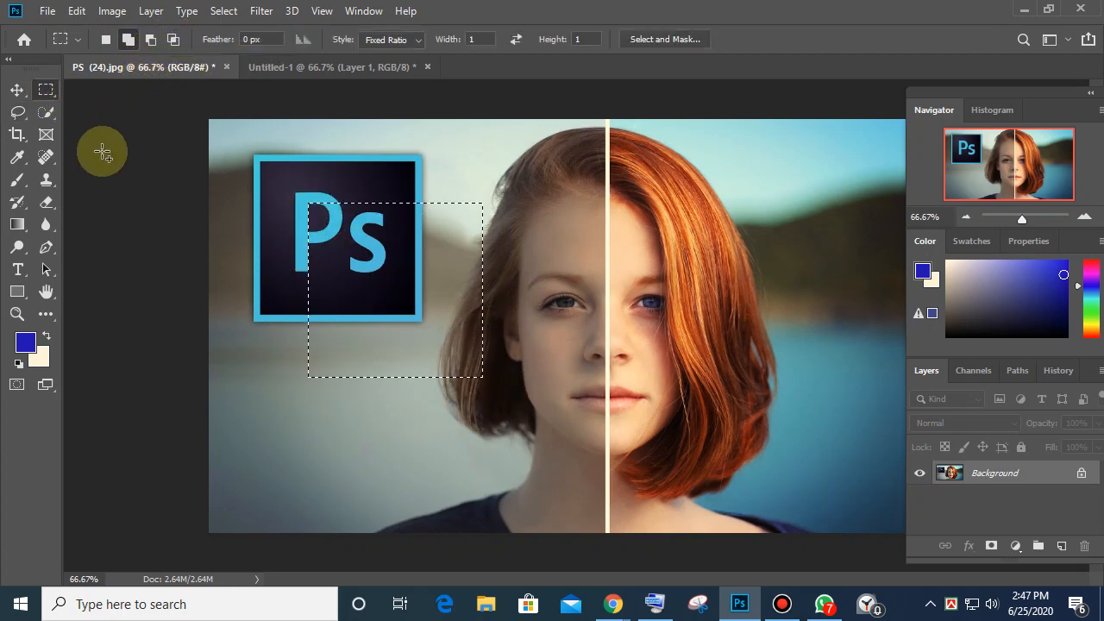
{"action": "right_click", "coordinate": [55, 90]}
{"action": "left_click", "coordinate": [98, 107]}
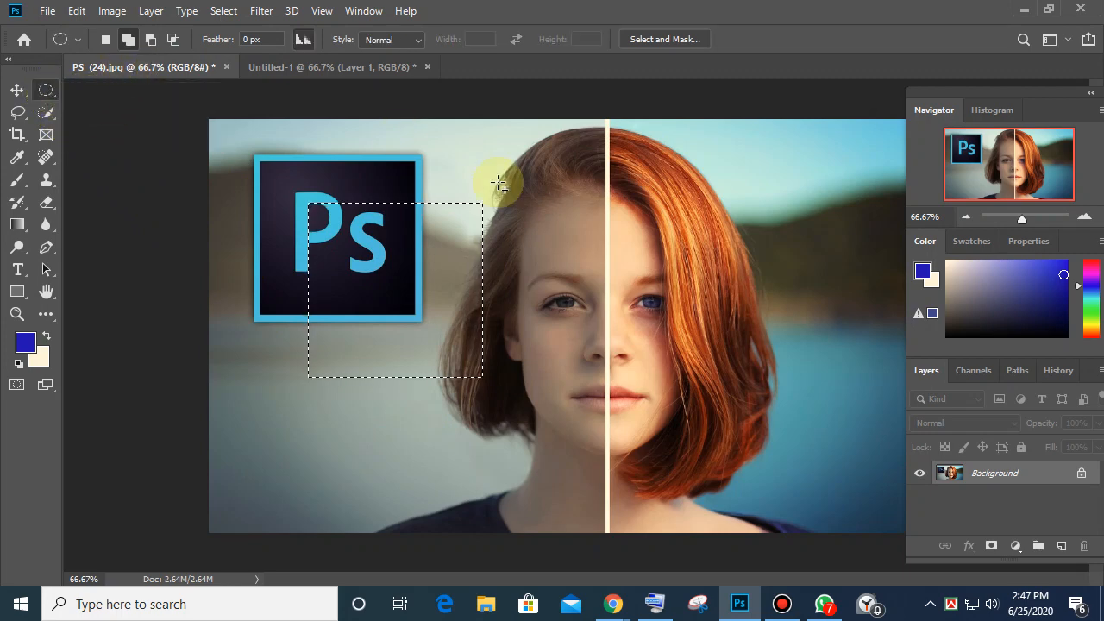
{"action": "left_click_drag", "start_coordinate": [555, 216], "coordinate": [734, 407]}
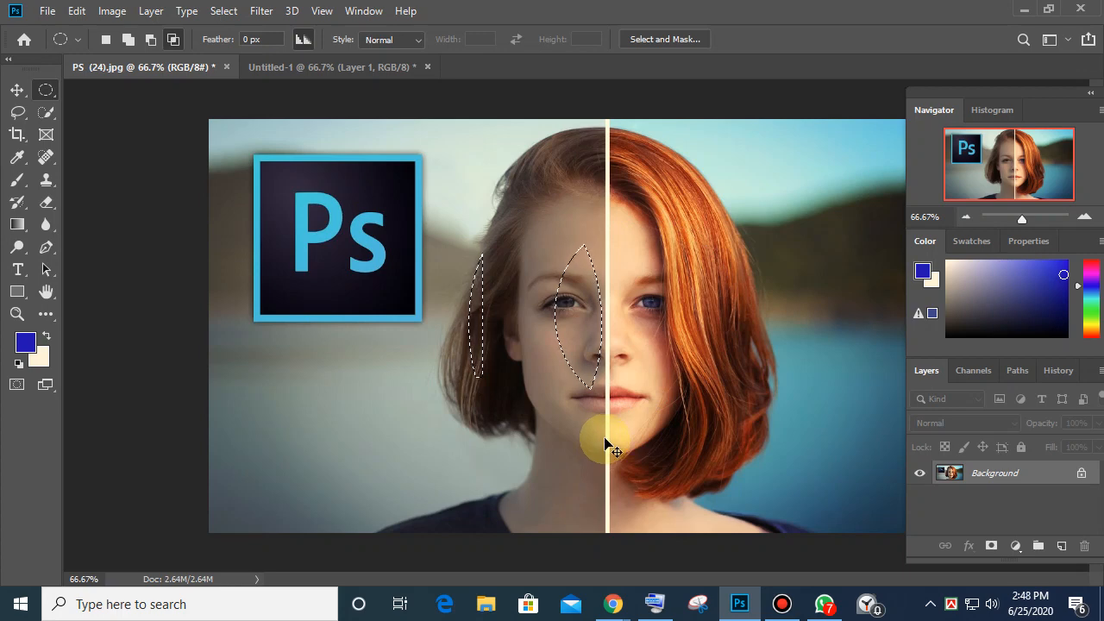
Step: Undo the last intersection, try intersecting the square and ellipse with another ellipse over the hair and face, and undo it
{"action": "key", "text": "ctrl+z"}
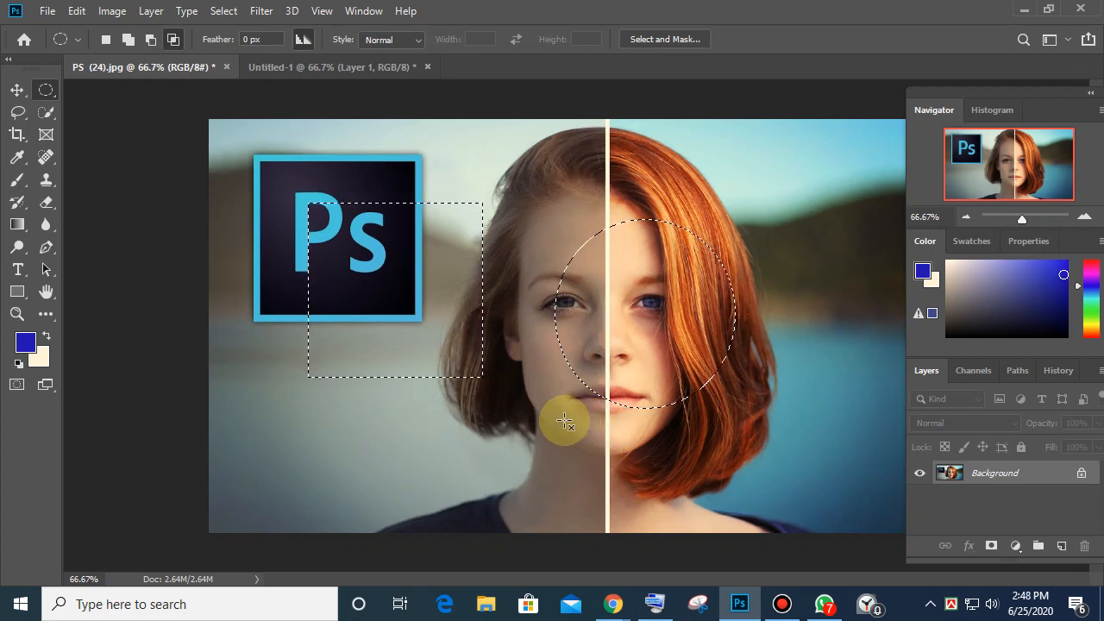
{"action": "left_click_drag", "start_coordinate": [443, 264], "coordinate": [635, 455]}
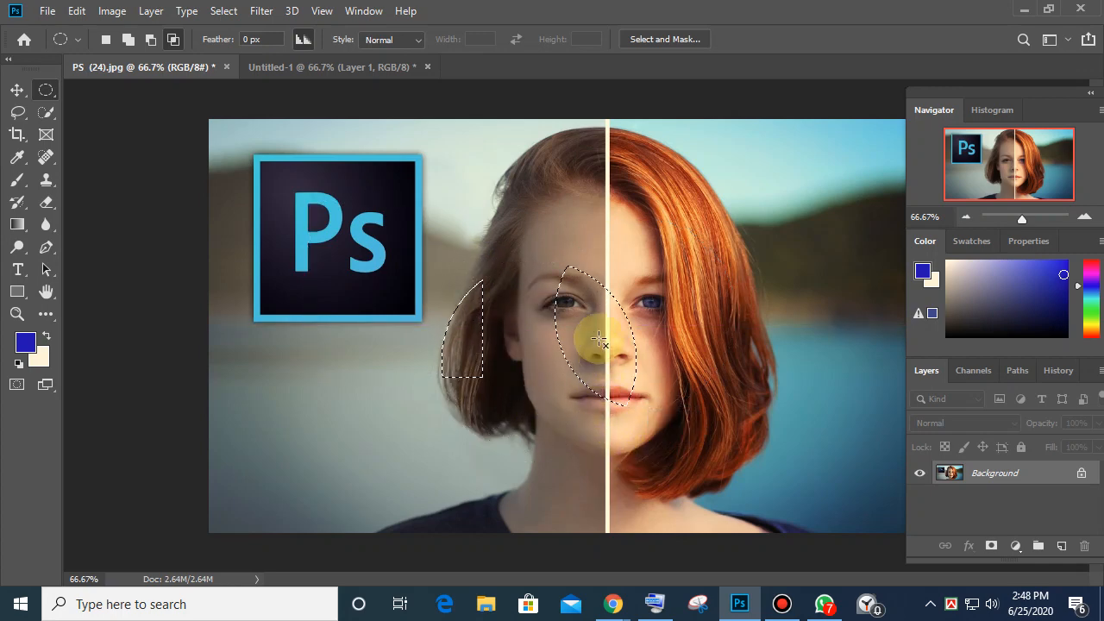
{"action": "key", "text": "ctrl+z"}
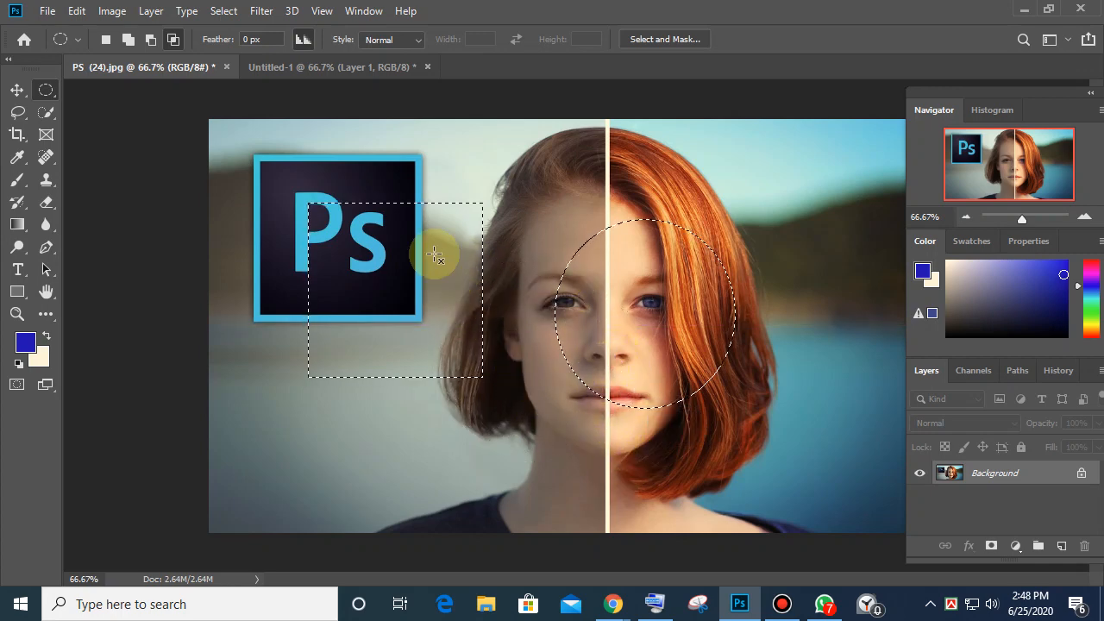
Step: Intersect the square and ellipse with another ellipse about 5.4 in wide and 5.9 in high over the brown hair and face
{"action": "left_click_drag", "start_coordinate": [434, 253], "coordinate": [657, 498]}
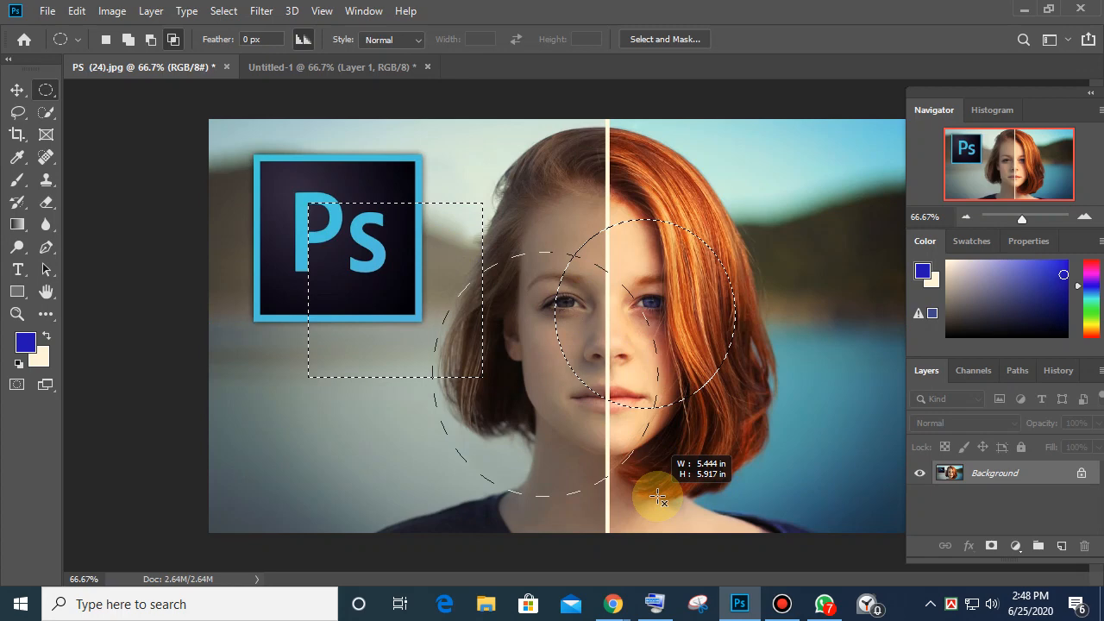
{"action": "left_click_drag", "start_coordinate": [657, 497], "coordinate": [657, 497]}
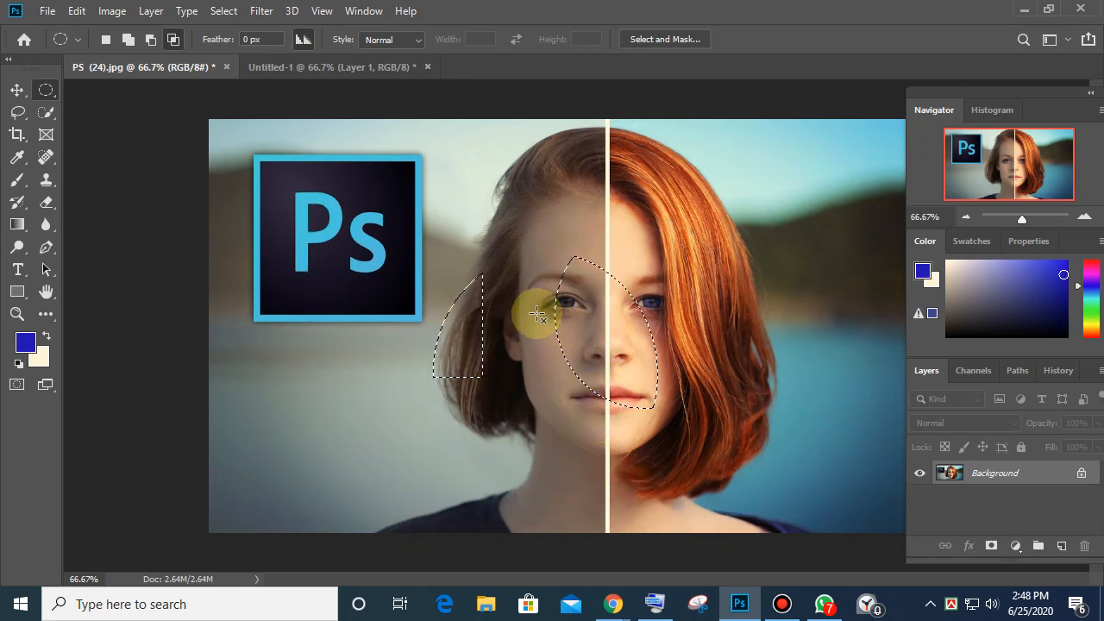
Step: Replace the selection with a square across the Ps logo and brown hair, and add a smaller square over the neck and shoulder
{"action": "right_click", "coordinate": [45, 90]}
{"action": "left_click", "coordinate": [76, 88]}
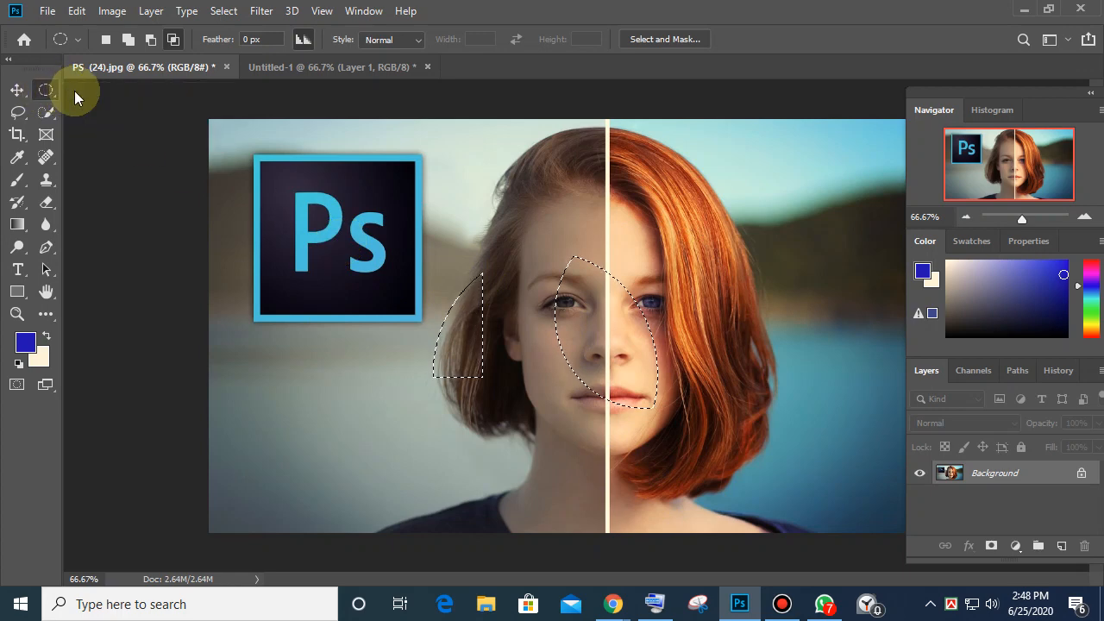
{"action": "left_click", "coordinate": [119, 131]}
{"action": "left_click_drag", "start_coordinate": [336, 226], "coordinate": [715, 530]}
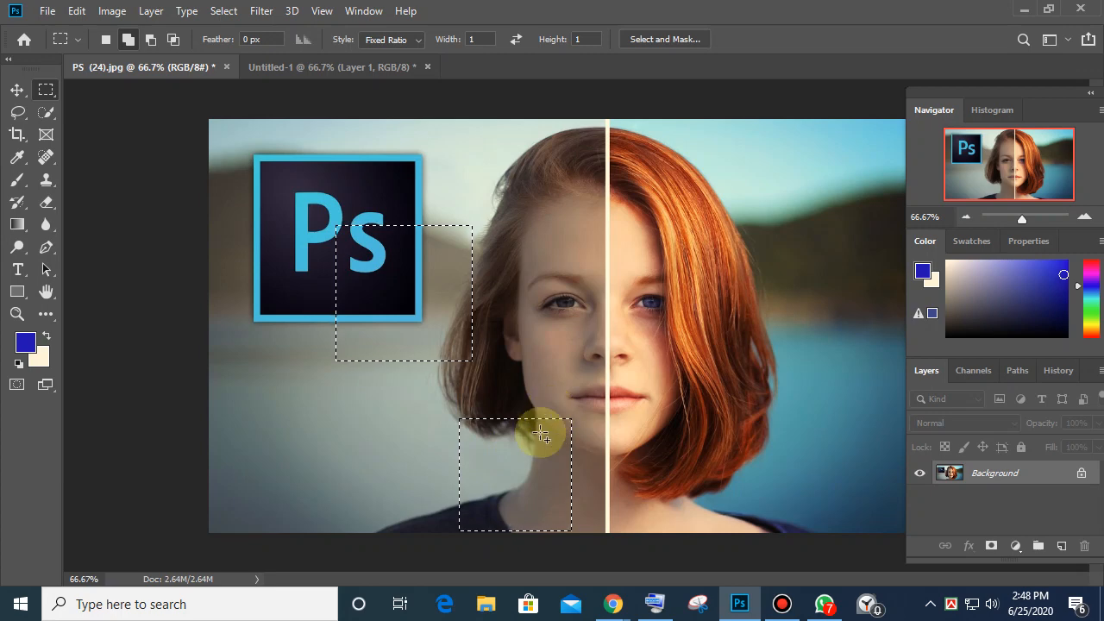
Step: Intersect the two squares with an ellipse overlapping both of them, and clear the resulting selection
{"action": "left_click", "coordinate": [172, 39]}
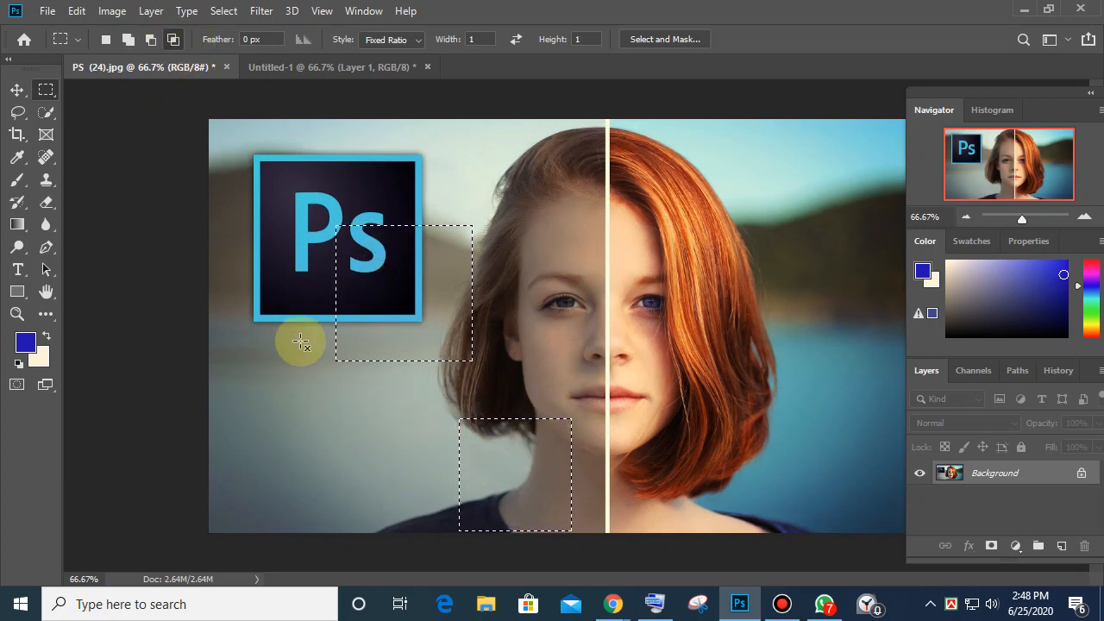
{"action": "right_click", "coordinate": [49, 90]}
{"action": "left_click", "coordinate": [129, 106]}
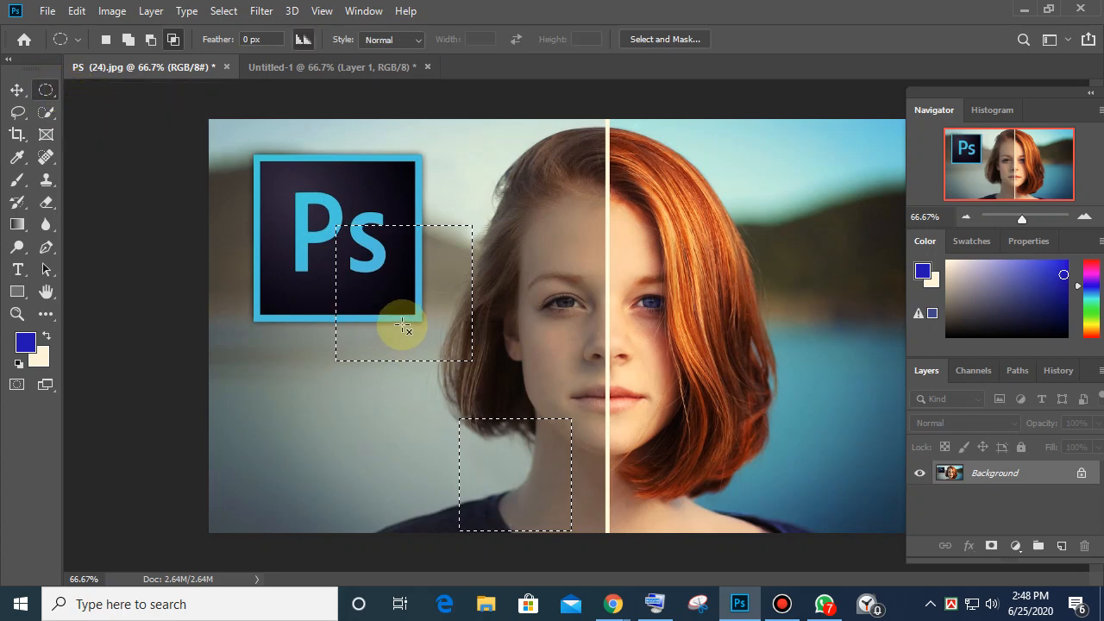
{"action": "left_click_drag", "start_coordinate": [540, 468], "coordinate": [574, 471]}
{"action": "key", "text": "Escape"}
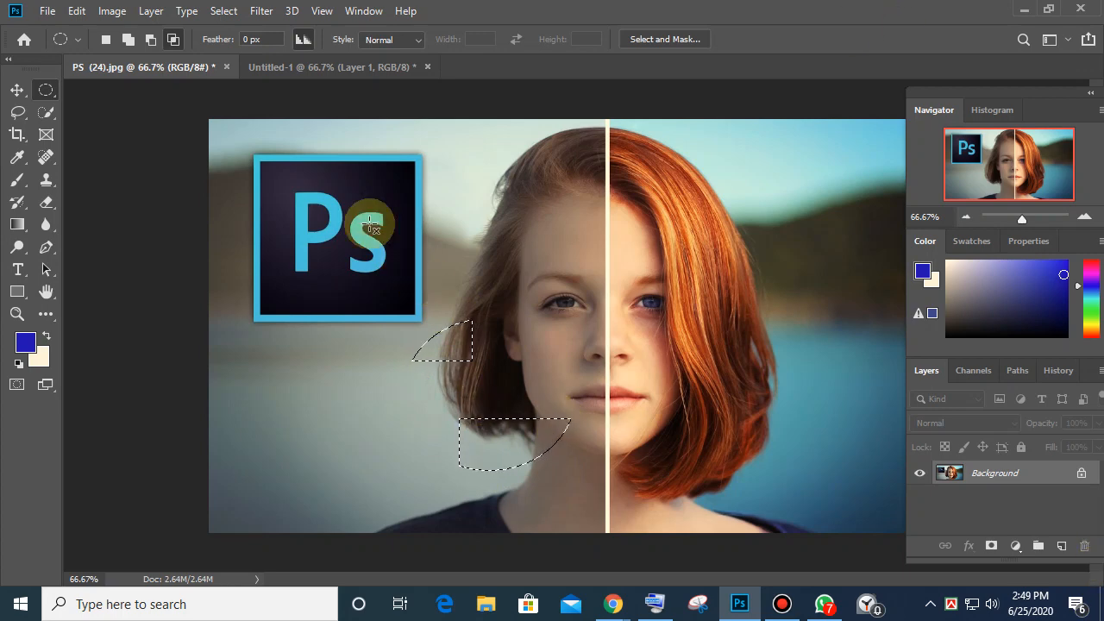
{"action": "left_click", "coordinate": [276, 229]}
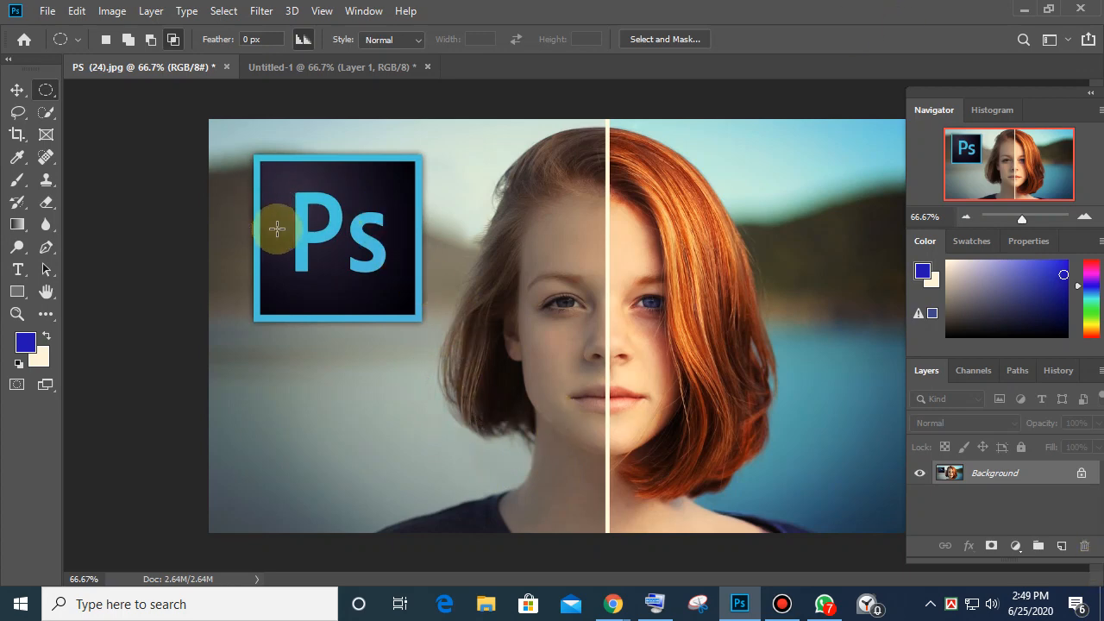
Step: Bring up the On-Screen Keyboard, move it below the Ps logo and enlarge it
{"action": "left_click", "coordinate": [668, 602]}
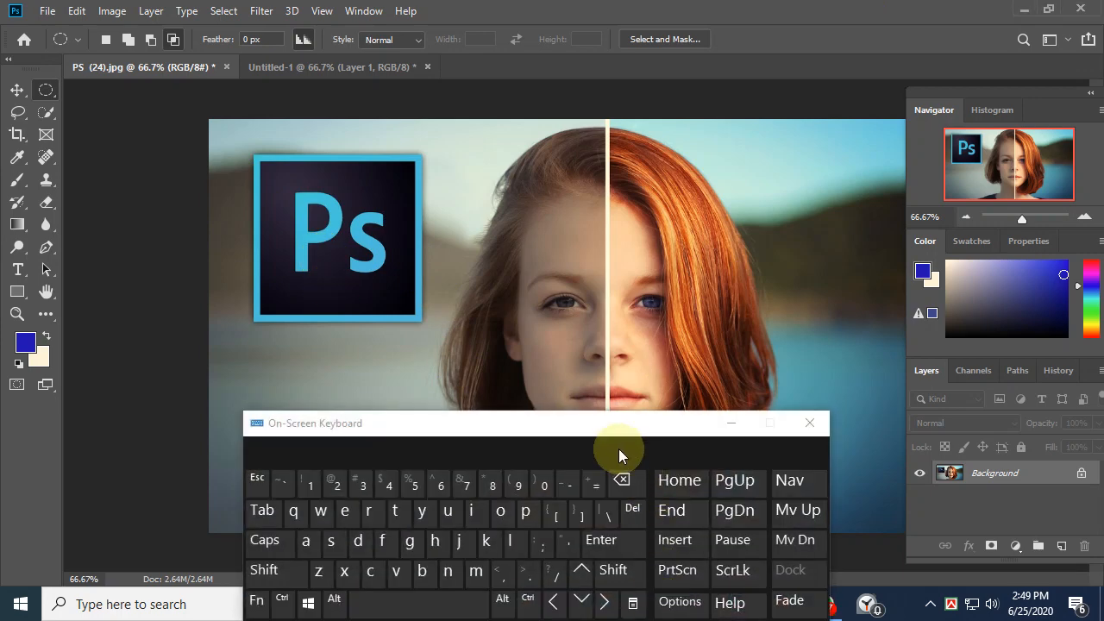
{"action": "left_click_drag", "start_coordinate": [618, 416], "coordinate": [392, 463]}
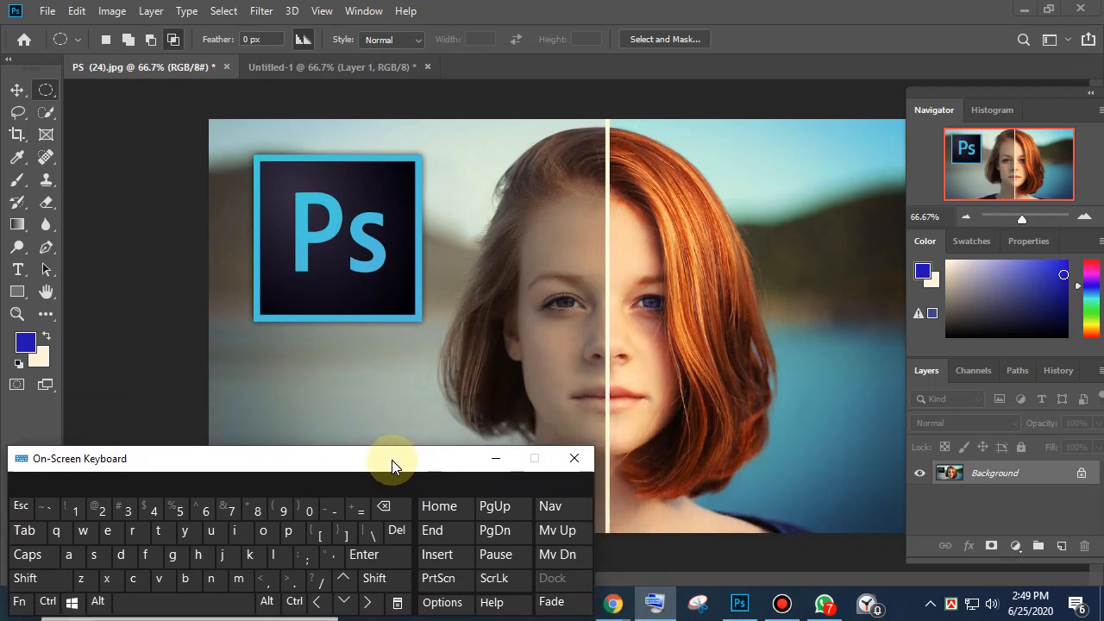
{"action": "left_click_drag", "start_coordinate": [592, 447], "coordinate": [740, 413]}
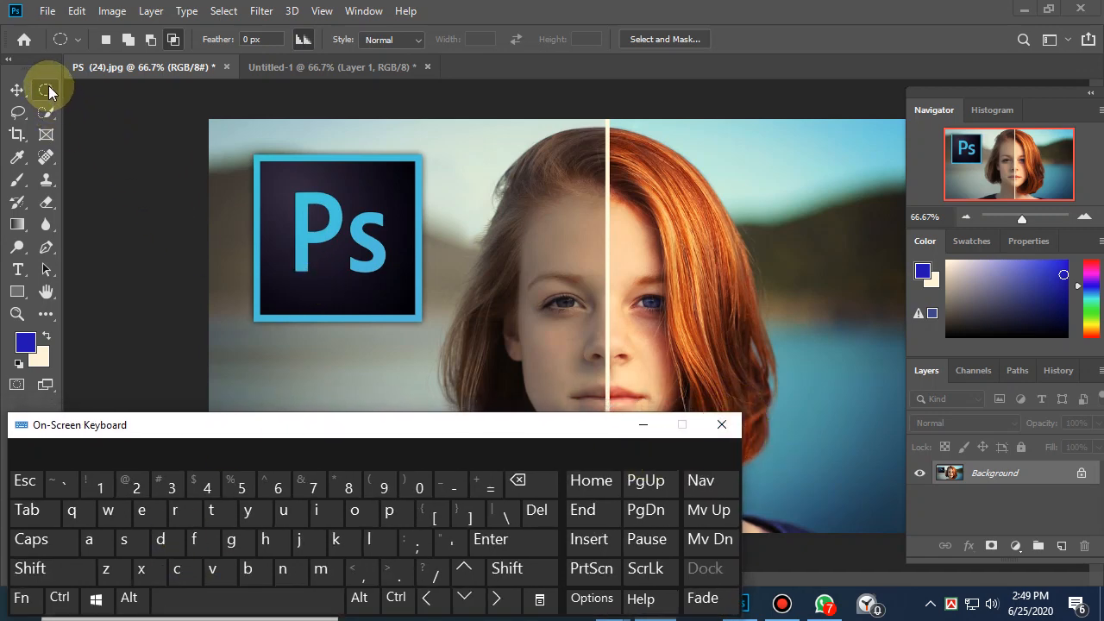
Step: Draw a new elliptical selection across the lower-right part of the Ps logo, extending towards the brown hair
{"action": "left_click", "coordinate": [130, 40]}
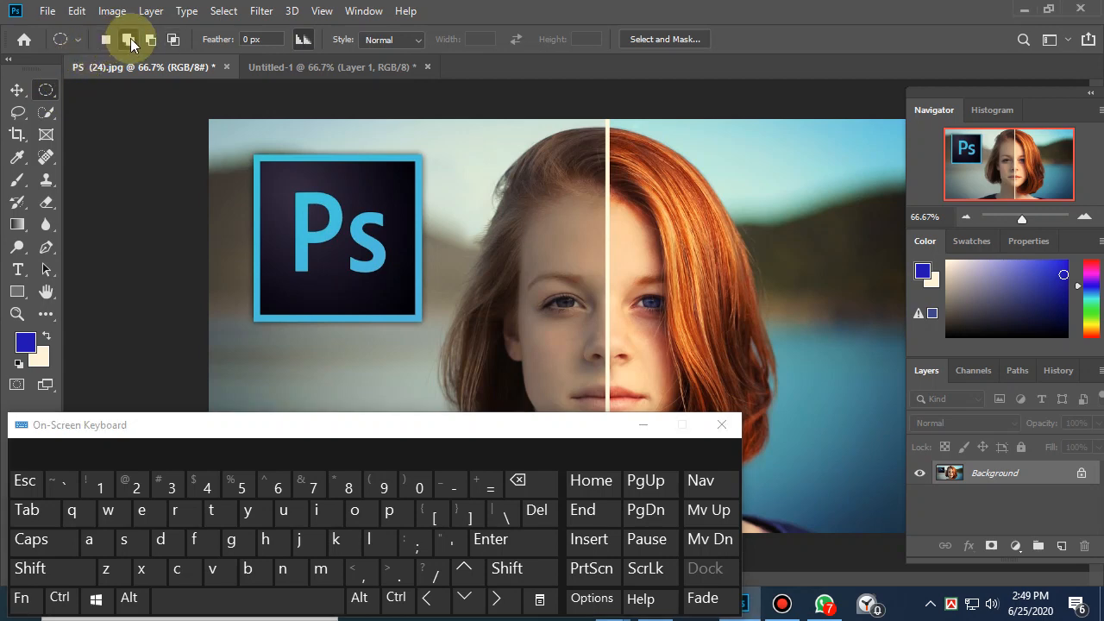
{"action": "left_click_drag", "start_coordinate": [333, 172], "coordinate": [457, 292]}
{"action": "left_click_drag", "start_coordinate": [284, 201], "coordinate": [456, 352]}
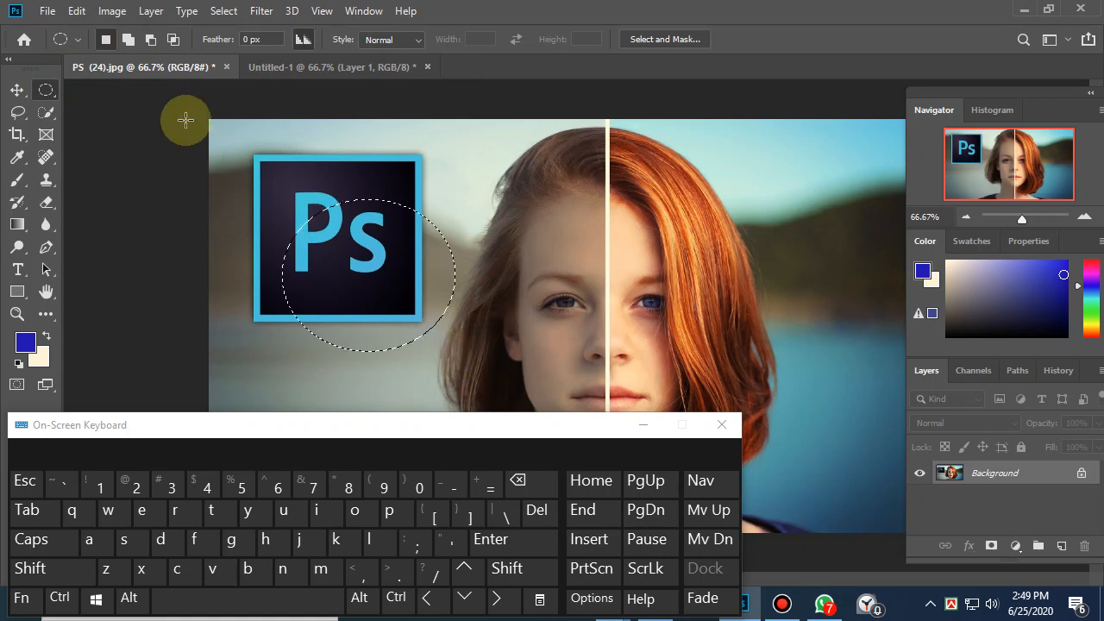
Step: Demonstrate the temporary add and subtract modes, and subtract an ellipse from the lower-left part of the elliptical selection
{"action": "left_click", "coordinate": [130, 598]}
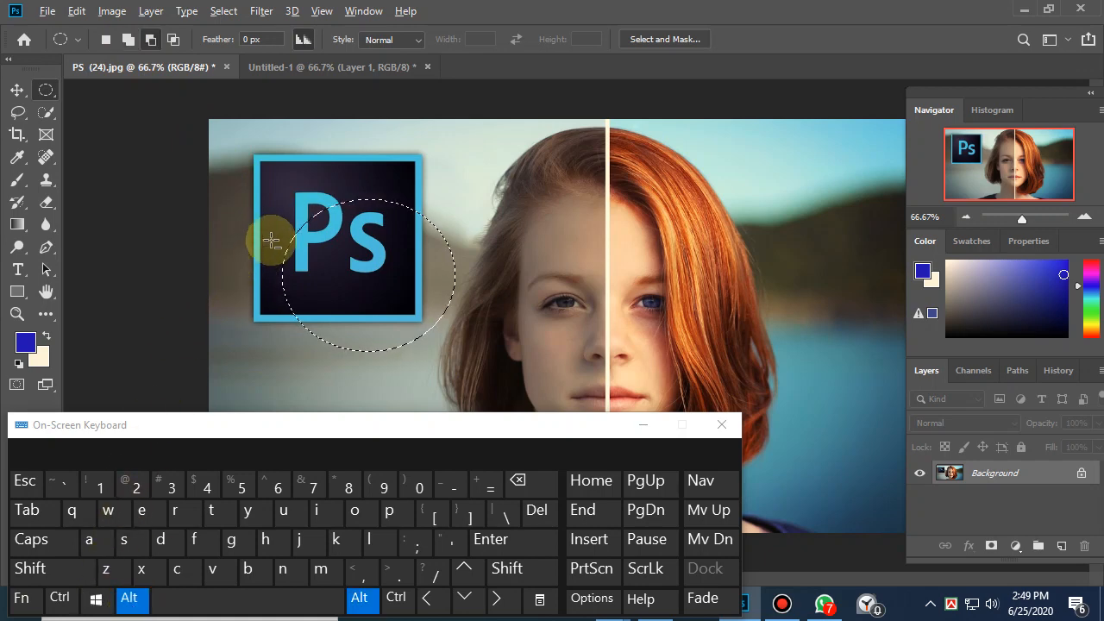
{"action": "left_click", "coordinate": [130, 597]}
{"action": "left_click", "coordinate": [62, 573]}
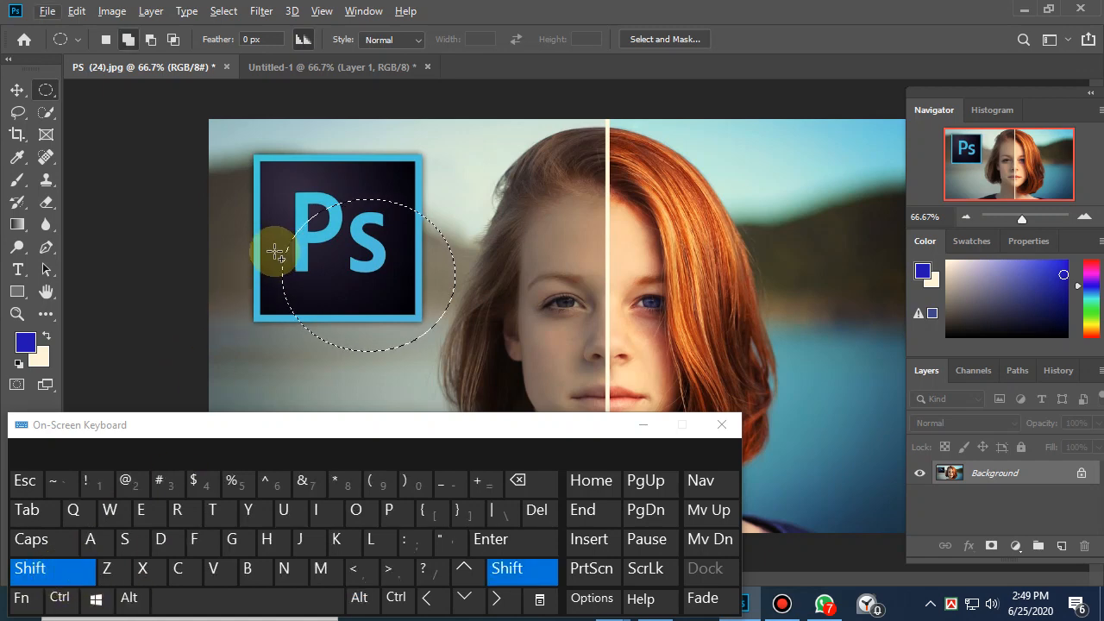
{"action": "left_click", "coordinate": [129, 598]}
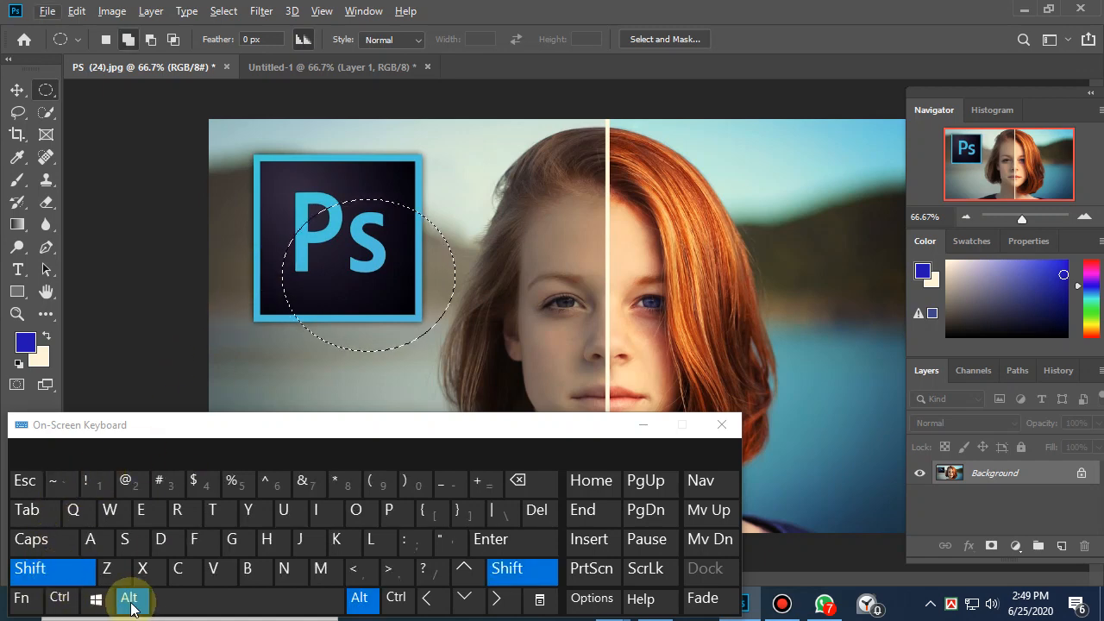
{"action": "left_click", "coordinate": [52, 571]}
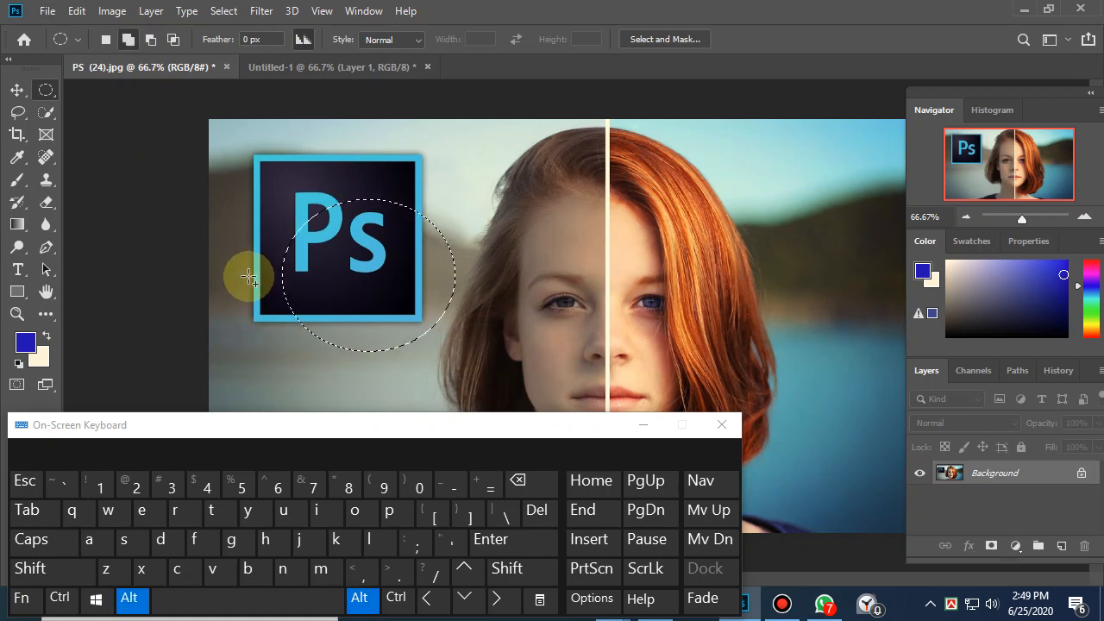
{"action": "left_click_drag", "start_coordinate": [241, 259], "coordinate": [334, 363]}
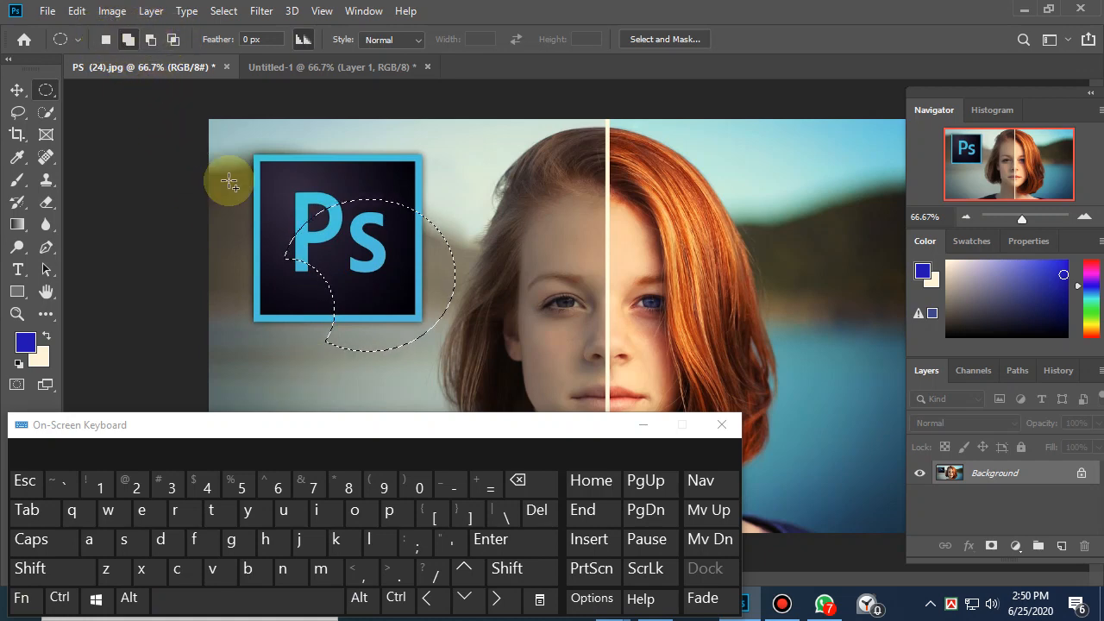
Step: Try subtracting an ellipse over the face outside the selection, and subtract an ellipse about 6.8 by 4.9 in enclosing the entire selection
{"action": "left_click", "coordinate": [151, 40]}
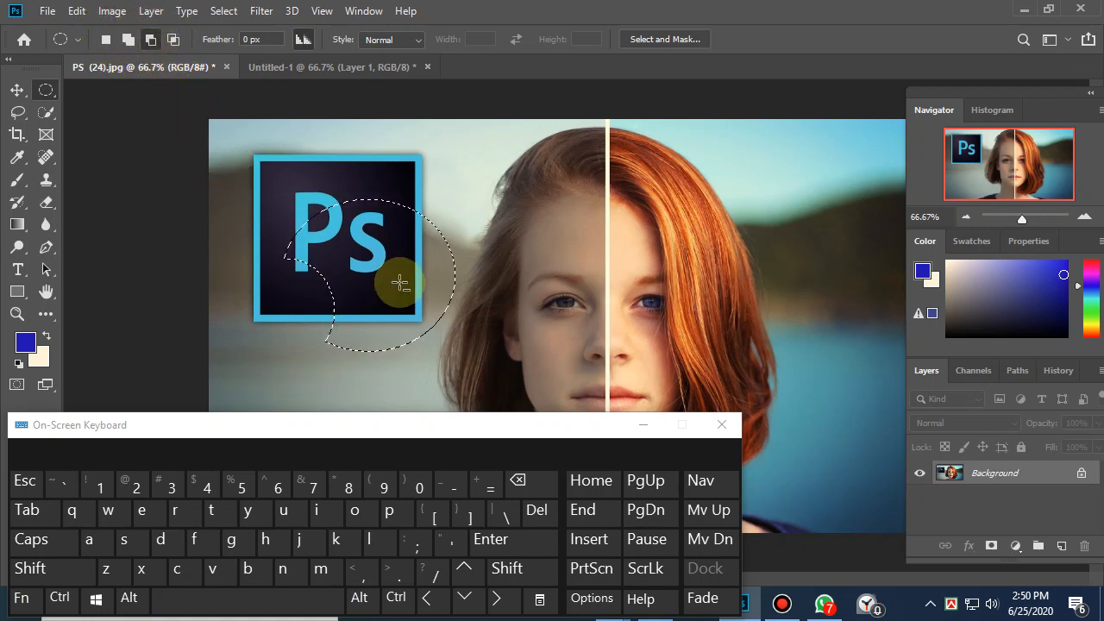
{"action": "left_click_drag", "start_coordinate": [581, 211], "coordinate": [732, 370]}
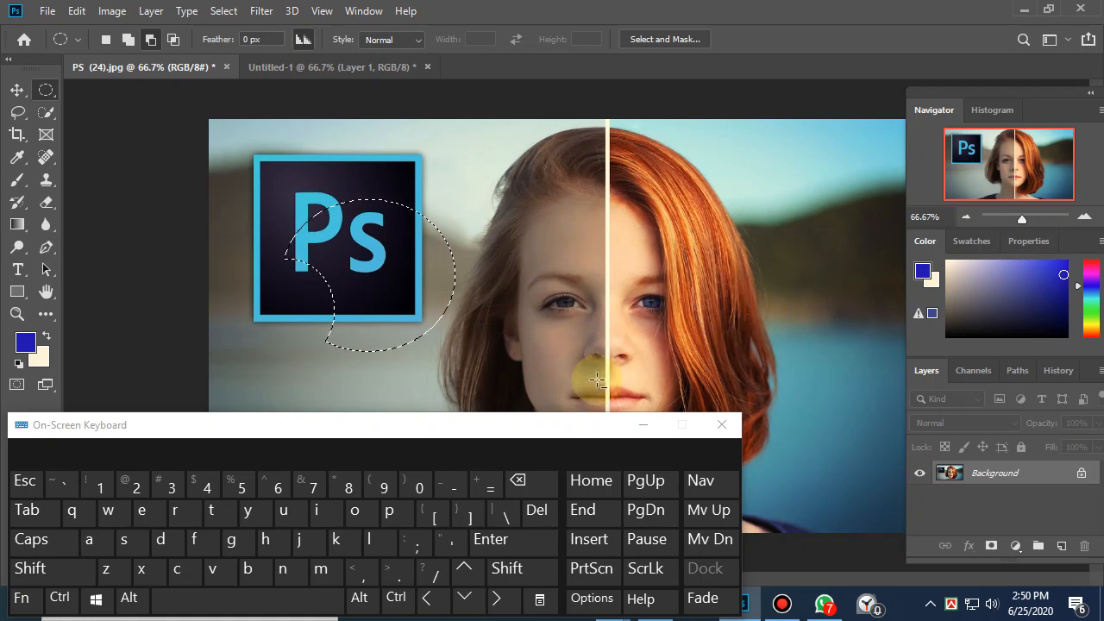
{"action": "left_click", "coordinate": [151, 40]}
{"action": "left_click_drag", "start_coordinate": [251, 194], "coordinate": [519, 389]}
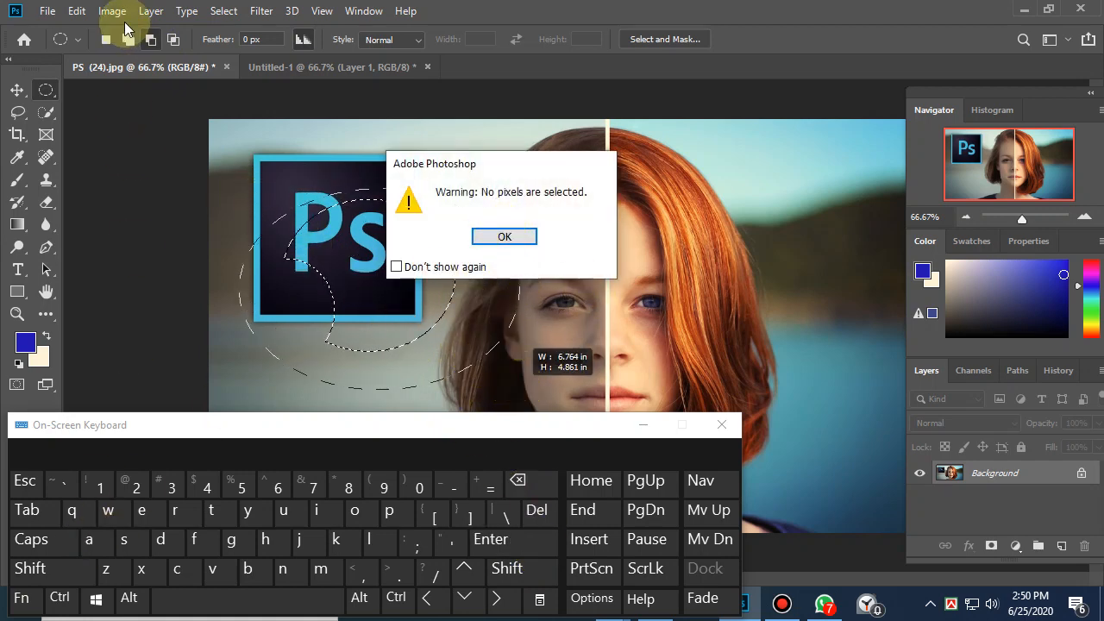
{"action": "left_click", "coordinate": [500, 237]}
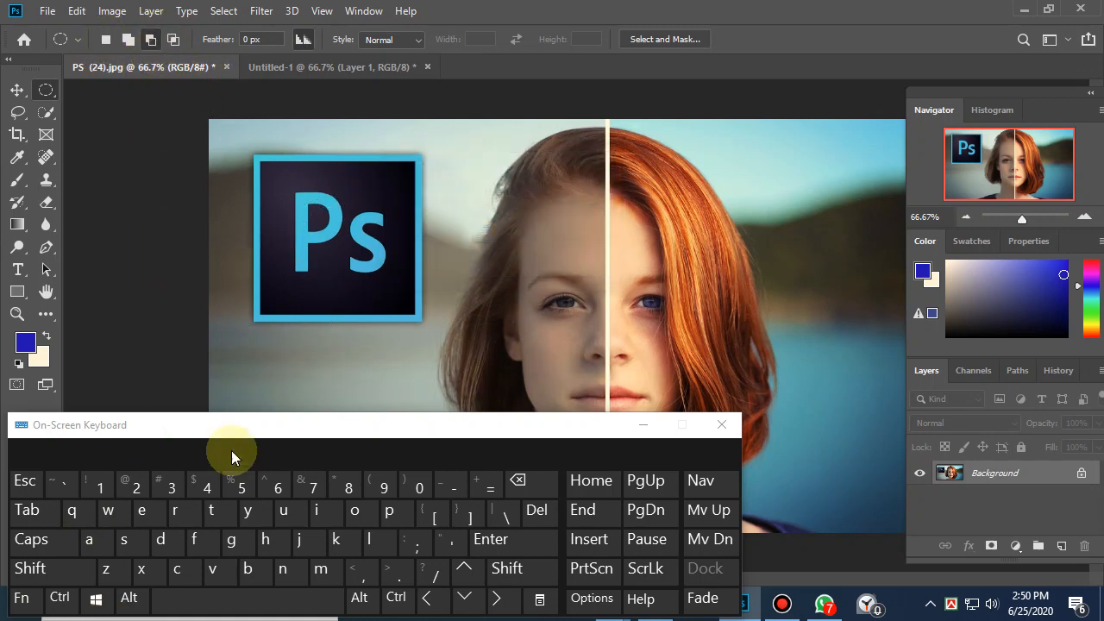
Step: Move the On-Screen Keyboard clear of the taskbar, draw an elliptical selection over the Ps logo and deselect it
{"action": "left_click_drag", "start_coordinate": [242, 431], "coordinate": [302, 402]}
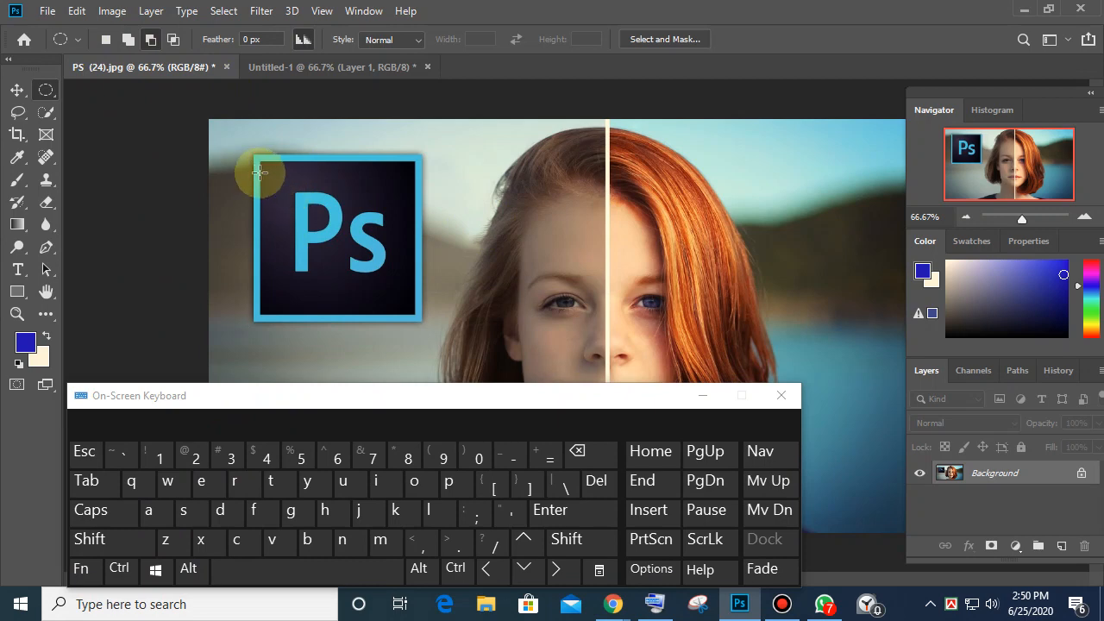
{"action": "left_click_drag", "start_coordinate": [258, 172], "coordinate": [441, 327]}
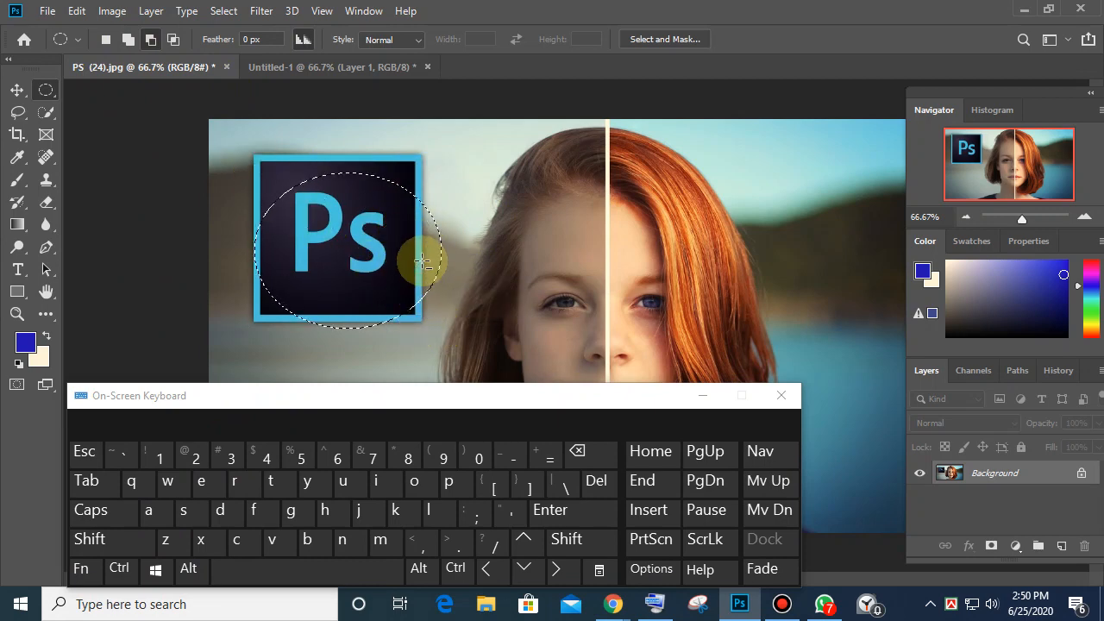
{"action": "left_click", "coordinate": [105, 39]}
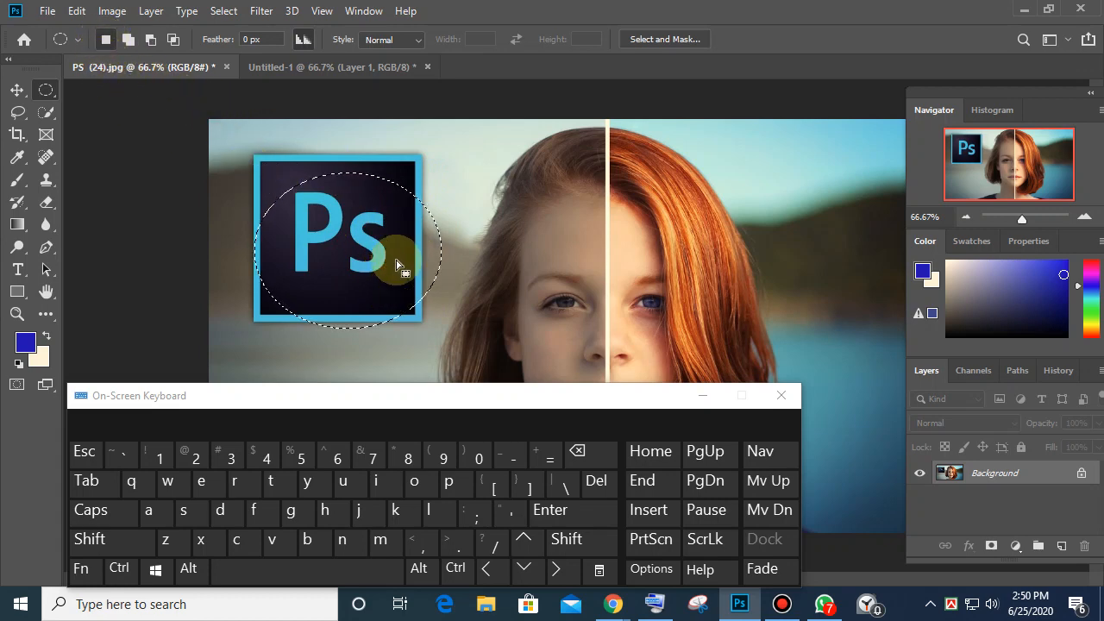
{"action": "key", "text": "ctrl+d"}
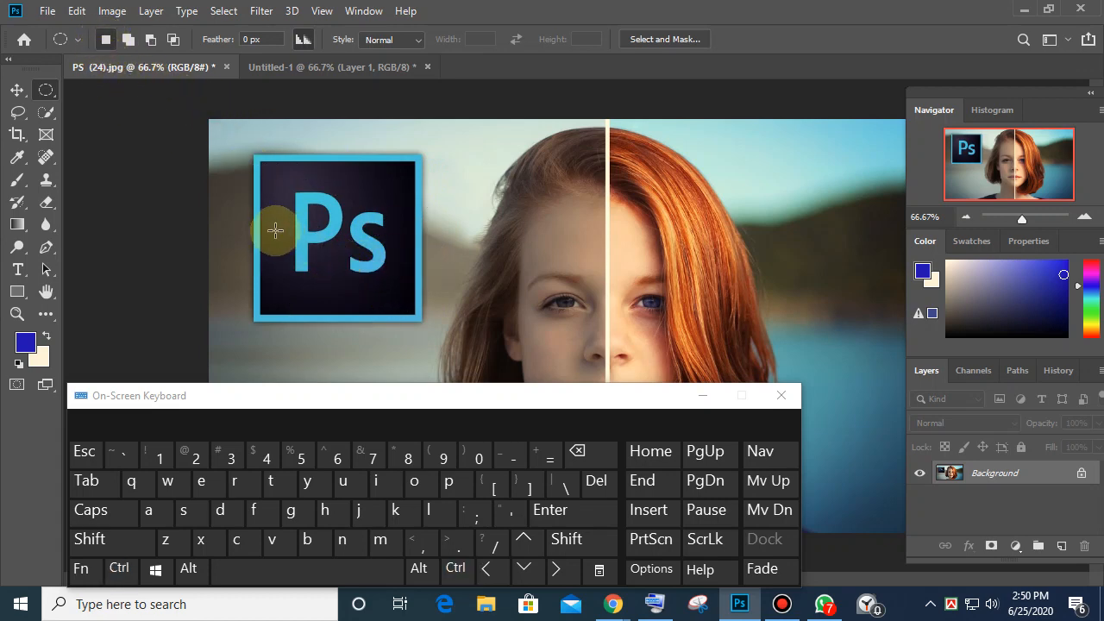
Step: Select an ellipse over the left part of the Ps logo and demonstrate temporarily switching to the add and subtract selection modes
{"action": "left_click_drag", "start_coordinate": [219, 177], "coordinate": [368, 323]}
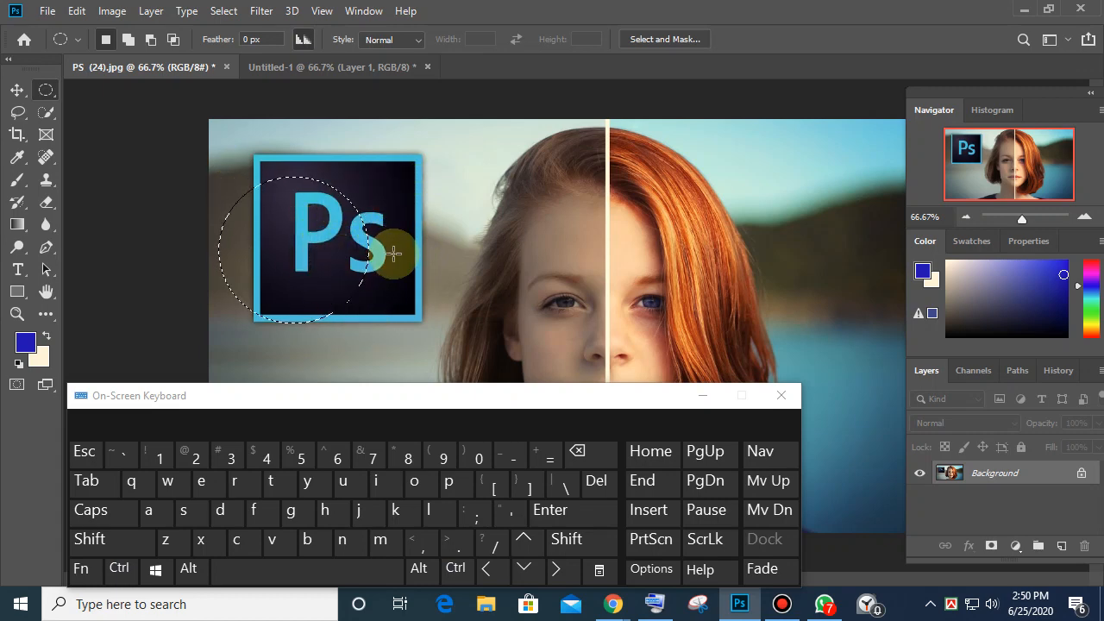
{"action": "key", "text": "alt"}
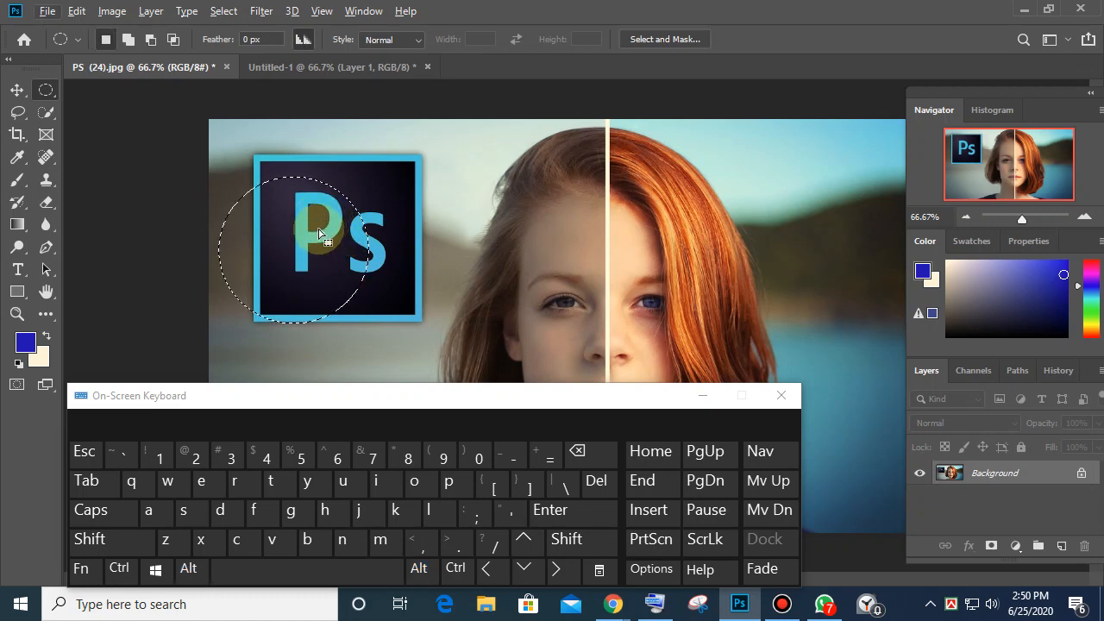
{"action": "key", "text": "shift"}
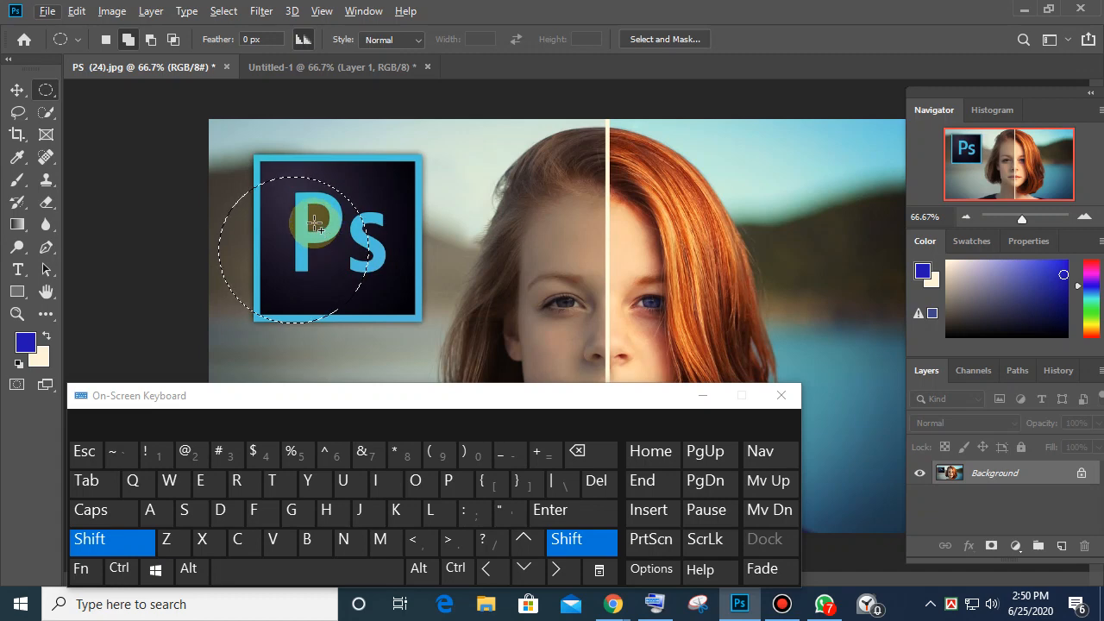
{"action": "key", "text": "shift"}
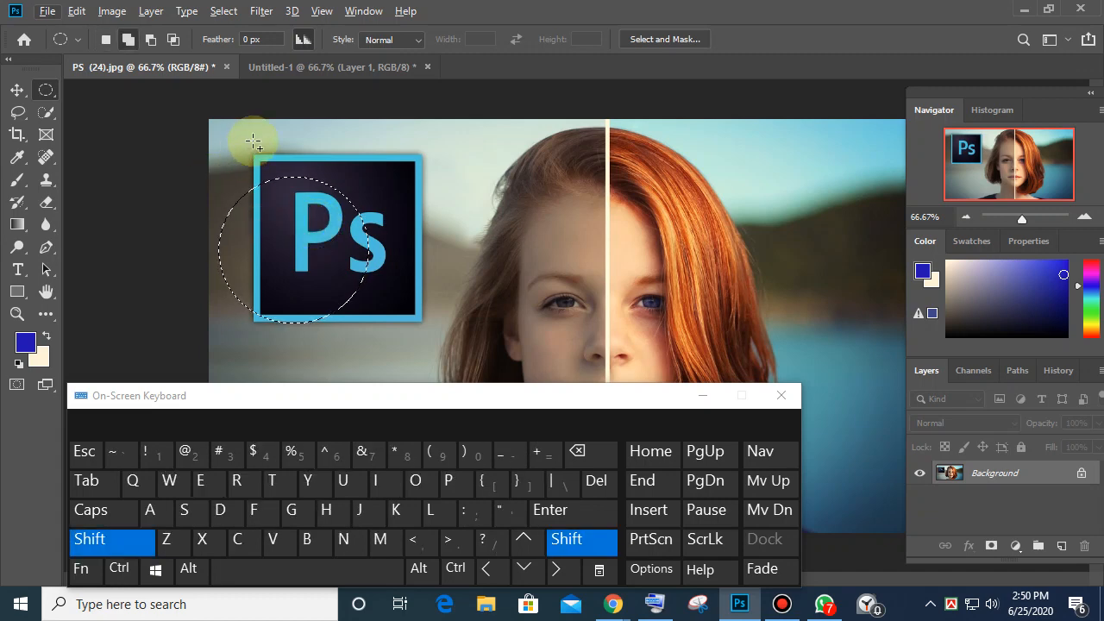
{"action": "key", "text": "shift"}
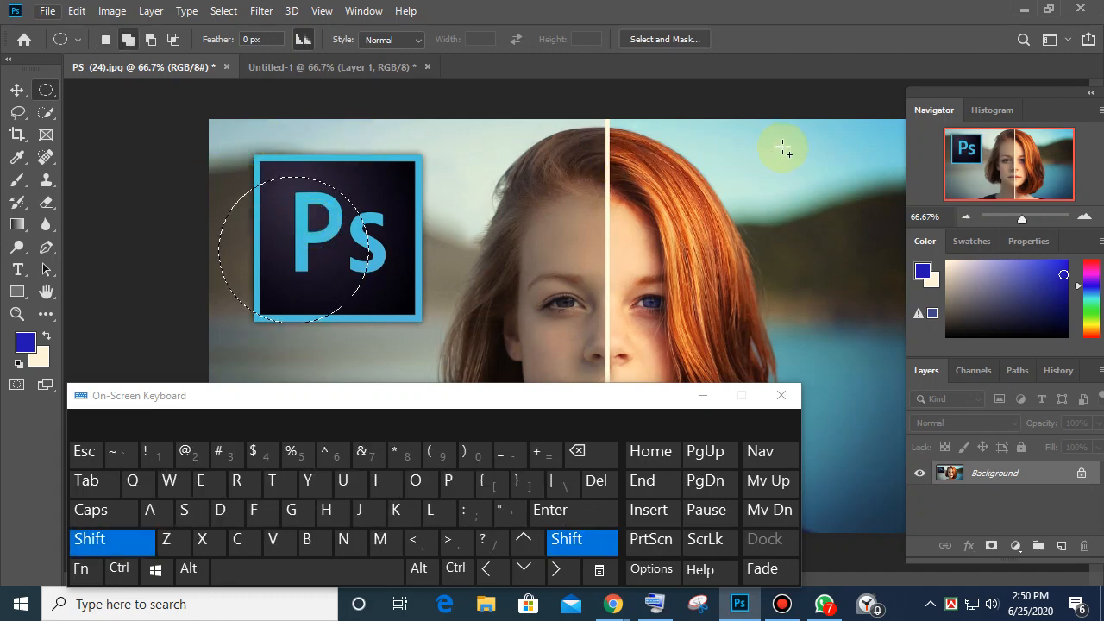
{"action": "key", "text": "shift"}
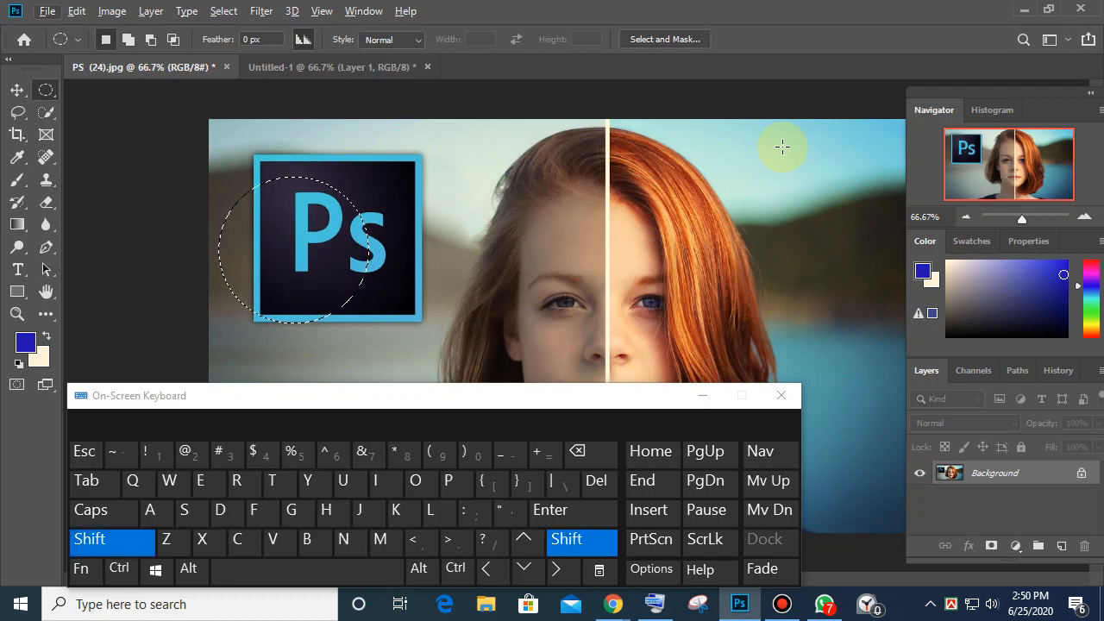
{"action": "key", "text": "alt"}
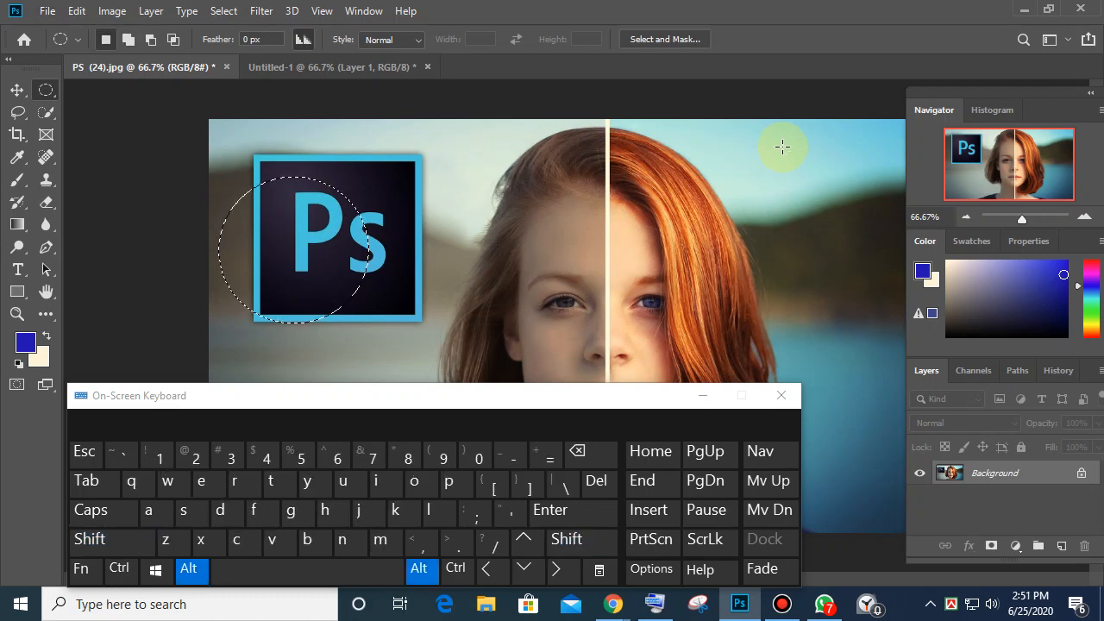
{"action": "key", "text": "alt"}
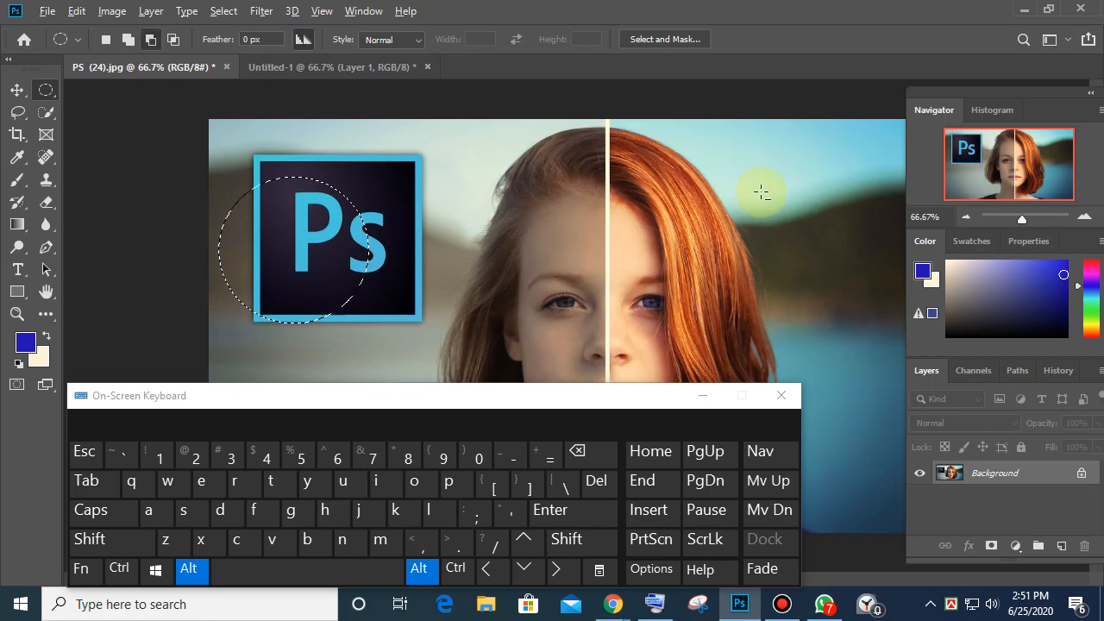
{"action": "key", "text": "alt"}
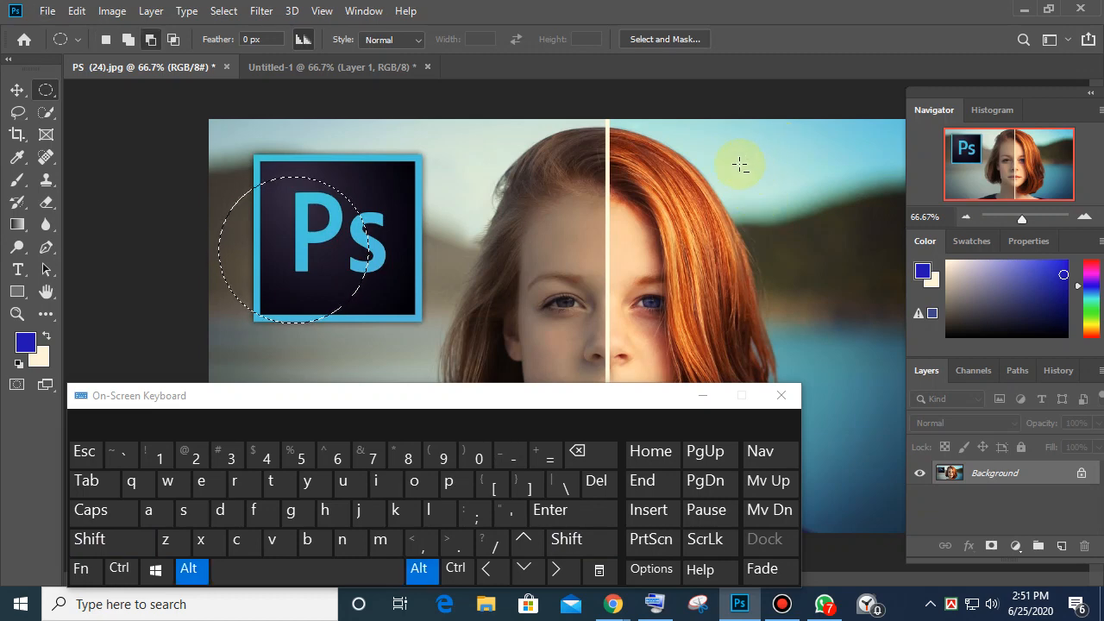
Step: Subtract an ellipse from the upper-right part of the elliptical selection, and add an ellipse over the Ps logo
{"action": "left_click_drag", "start_coordinate": [324, 182], "coordinate": [430, 261]}
{"action": "key", "text": "shift"}
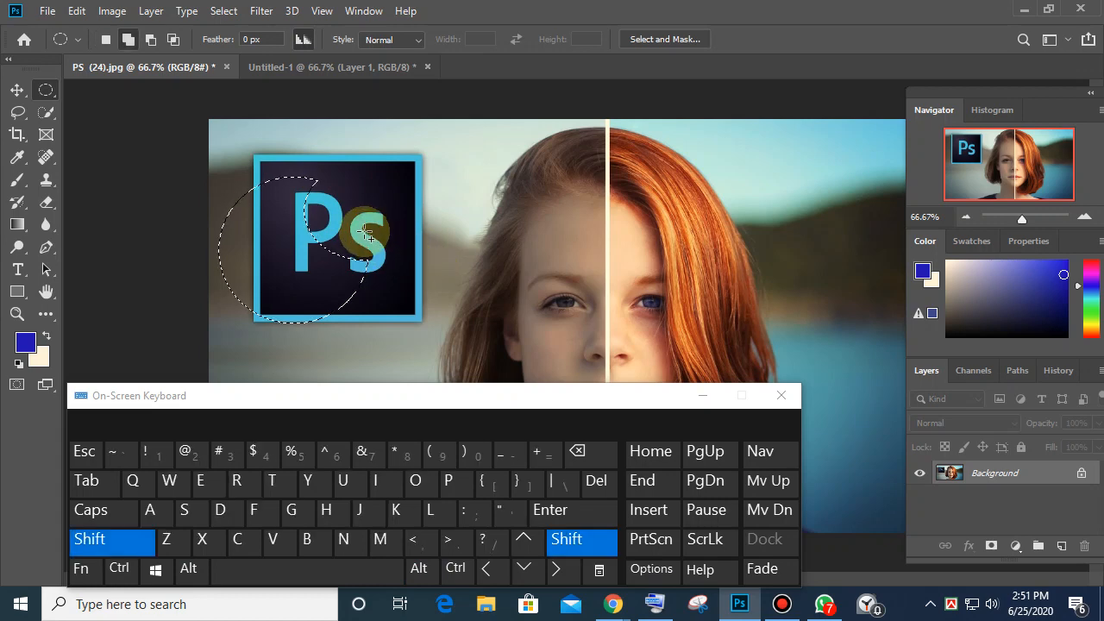
{"action": "left_click_drag", "start_coordinate": [279, 166], "coordinate": [414, 295]}
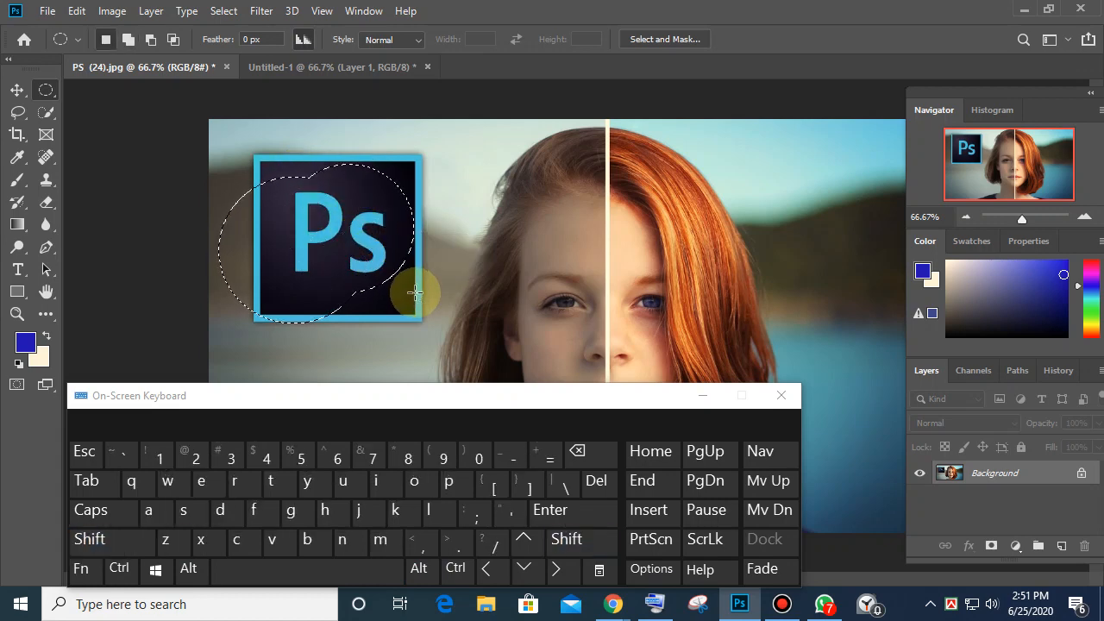
{"action": "left_click", "coordinate": [134, 44]}
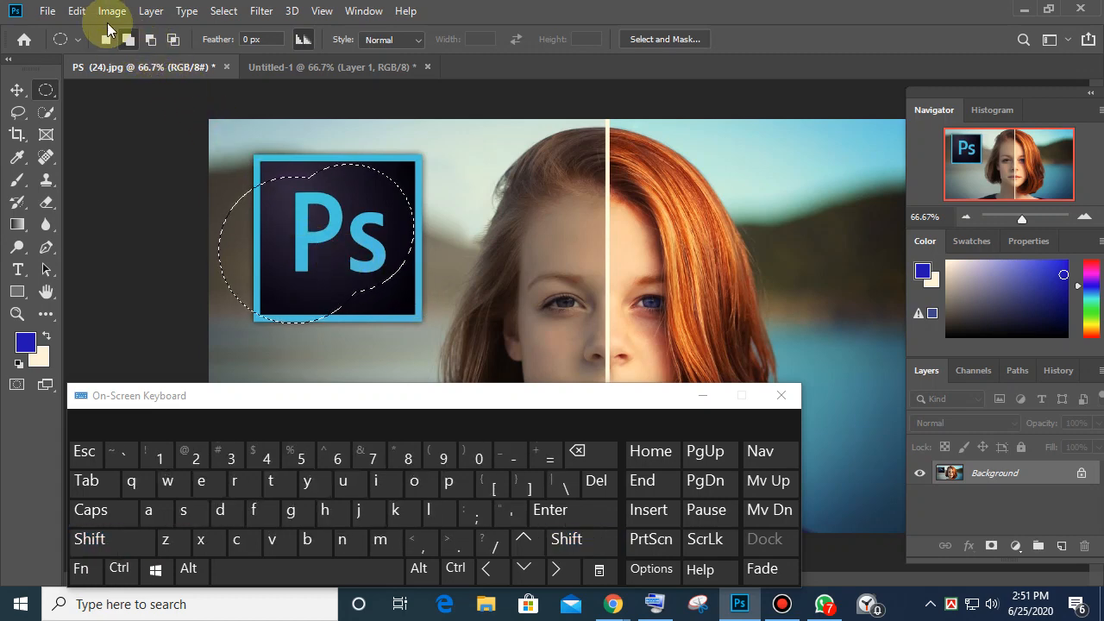
Step: With nothing selected, draw an elliptical selection outward from its centre near the upper-left part of the Ps logo
{"action": "key", "text": "alt"}
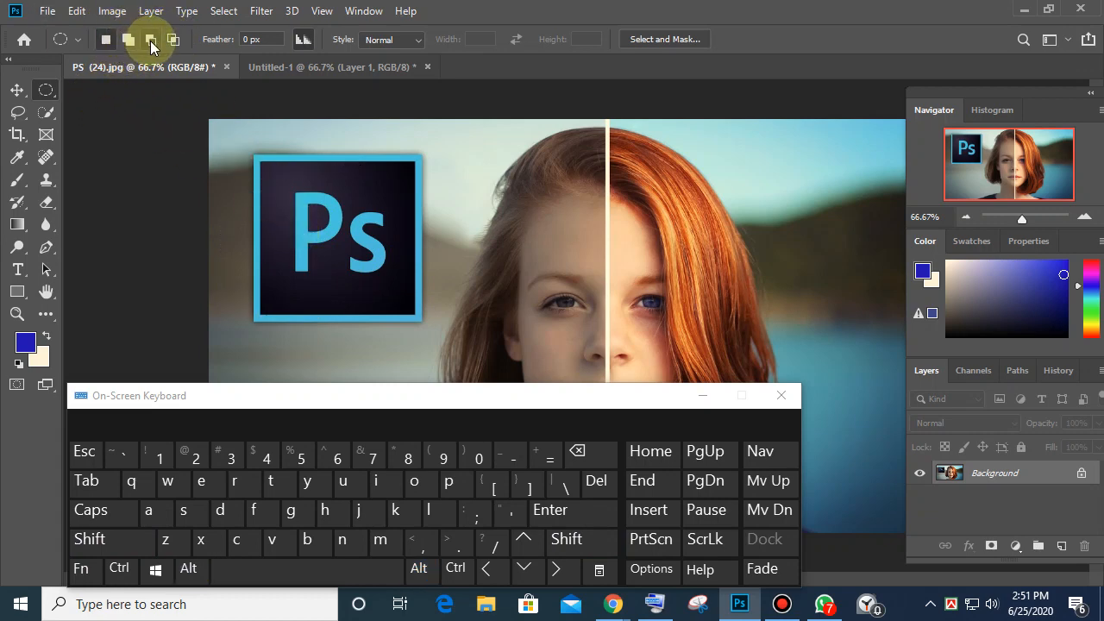
{"action": "key", "text": "alt"}
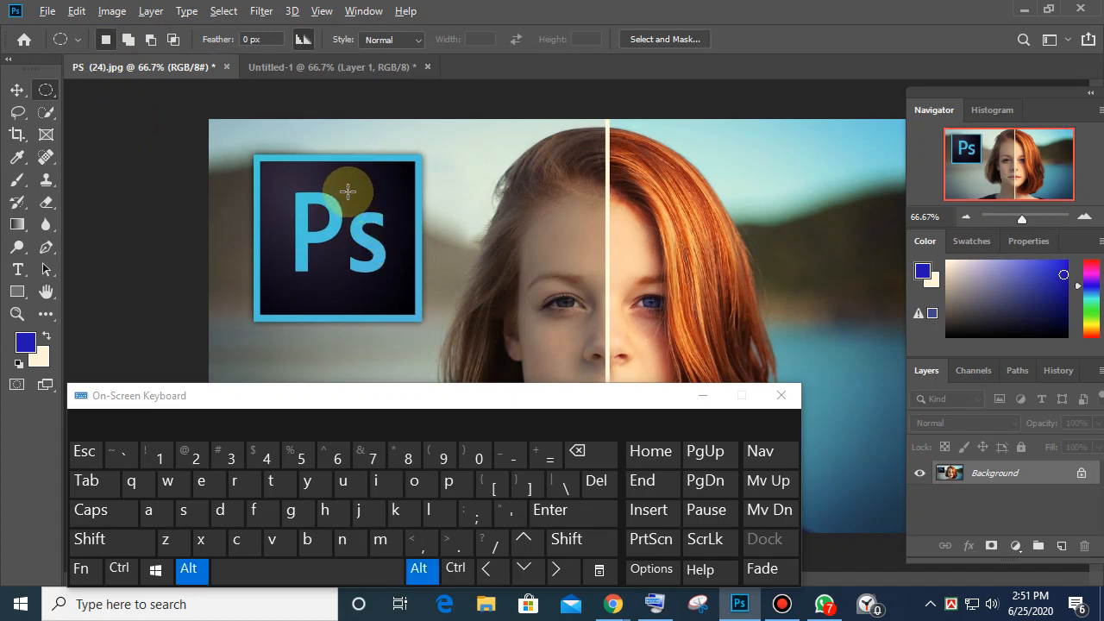
{"action": "key", "text": "alt"}
{"action": "left_click_drag", "start_coordinate": [303, 169], "coordinate": [427, 287]}
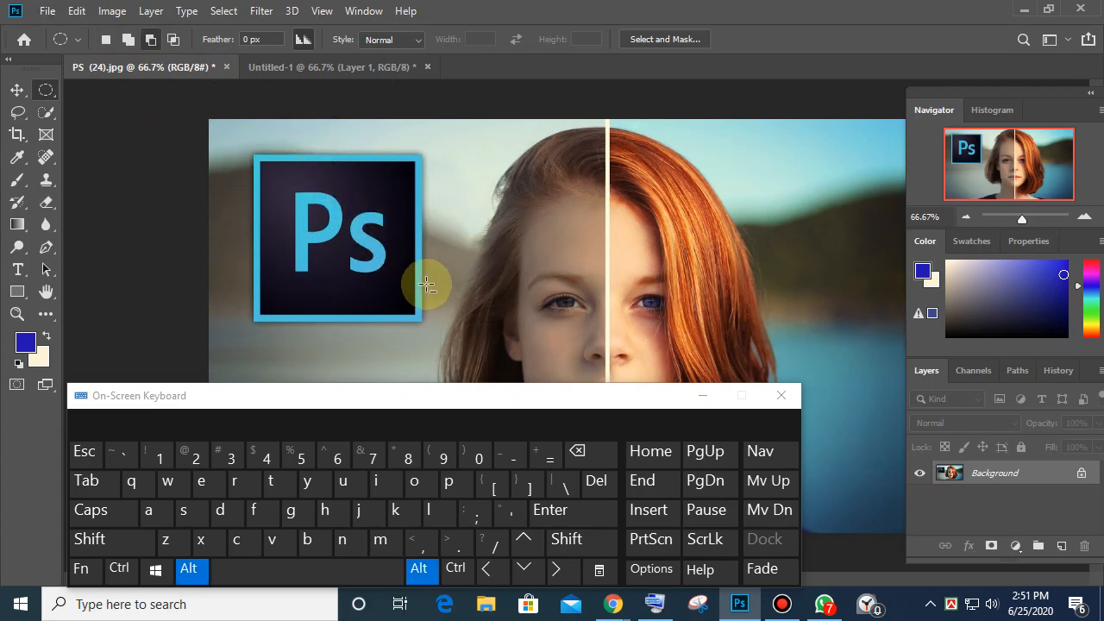
{"action": "key", "text": "alt"}
{"action": "key", "text": "alt"}
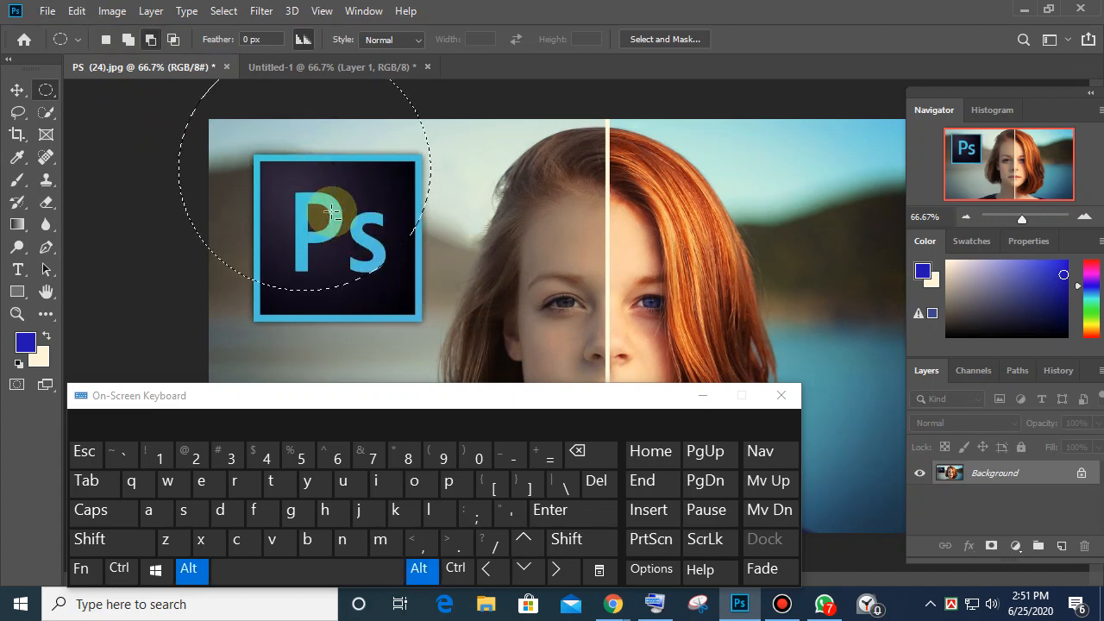
Step: Demonstrate the temporary subtract modifier over the large elliptical selection, and deselect it
{"action": "key", "text": "alt"}
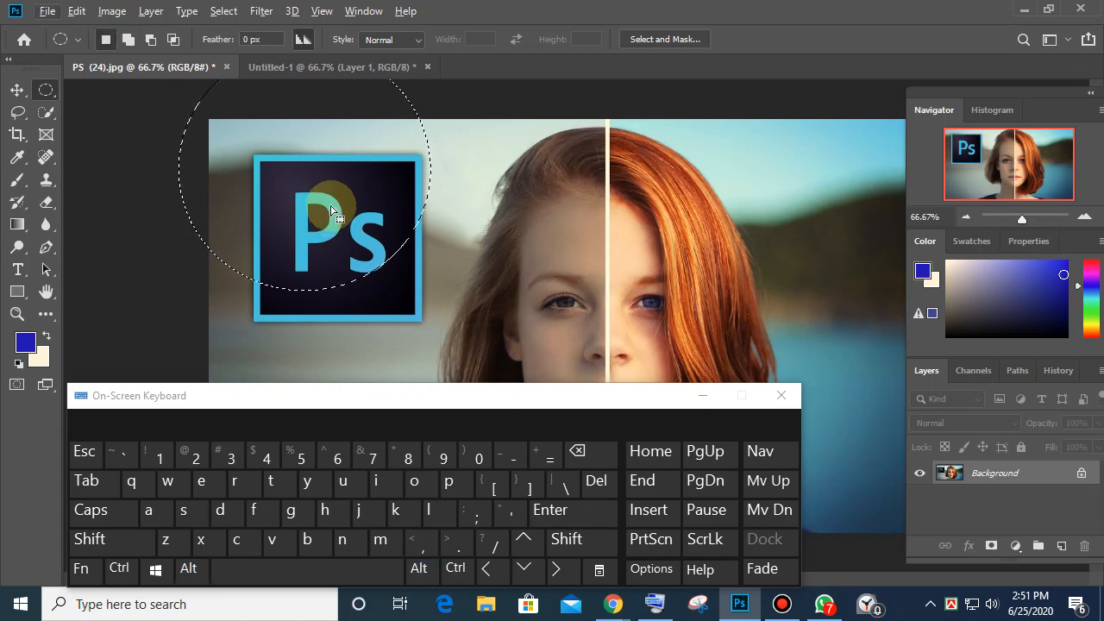
{"action": "key", "text": "alt"}
{"action": "key", "text": "alt"}
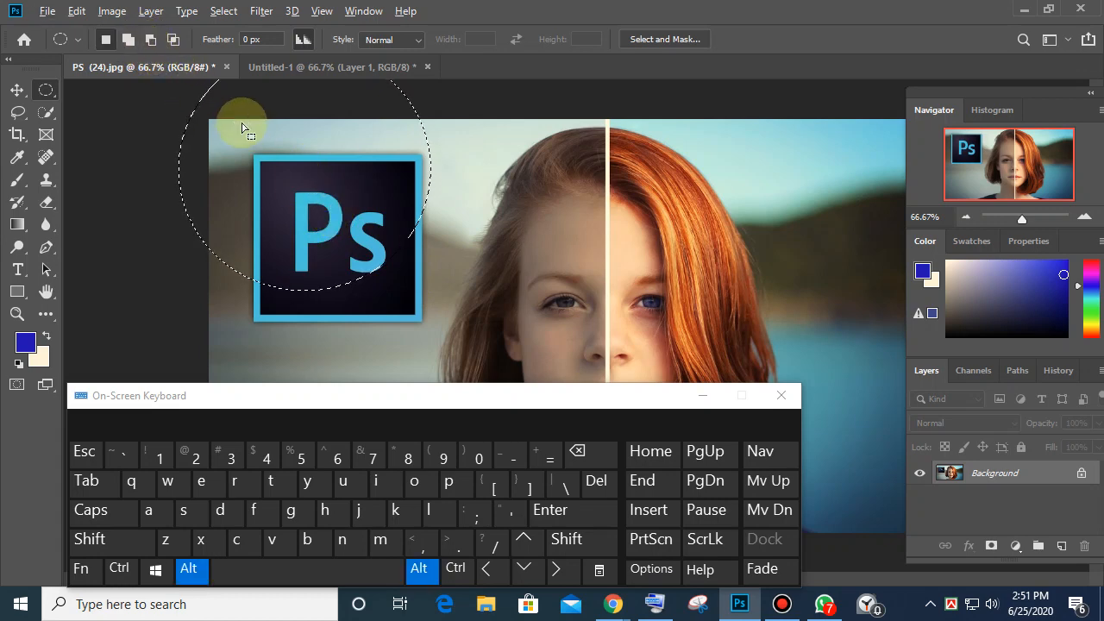
{"action": "key", "text": "alt"}
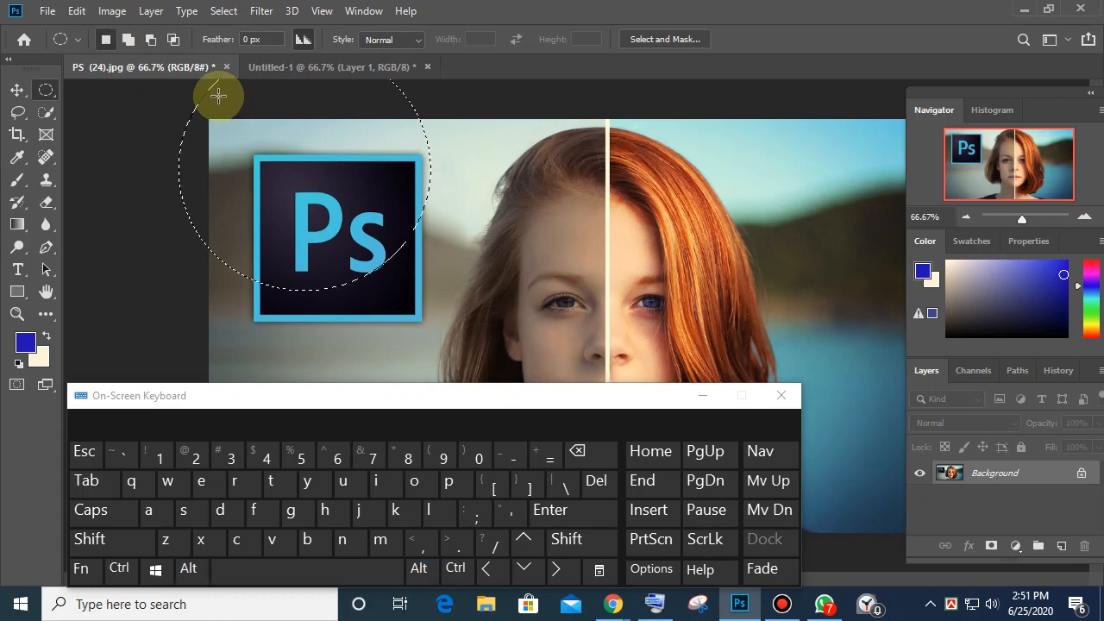
{"action": "key", "text": "alt"}
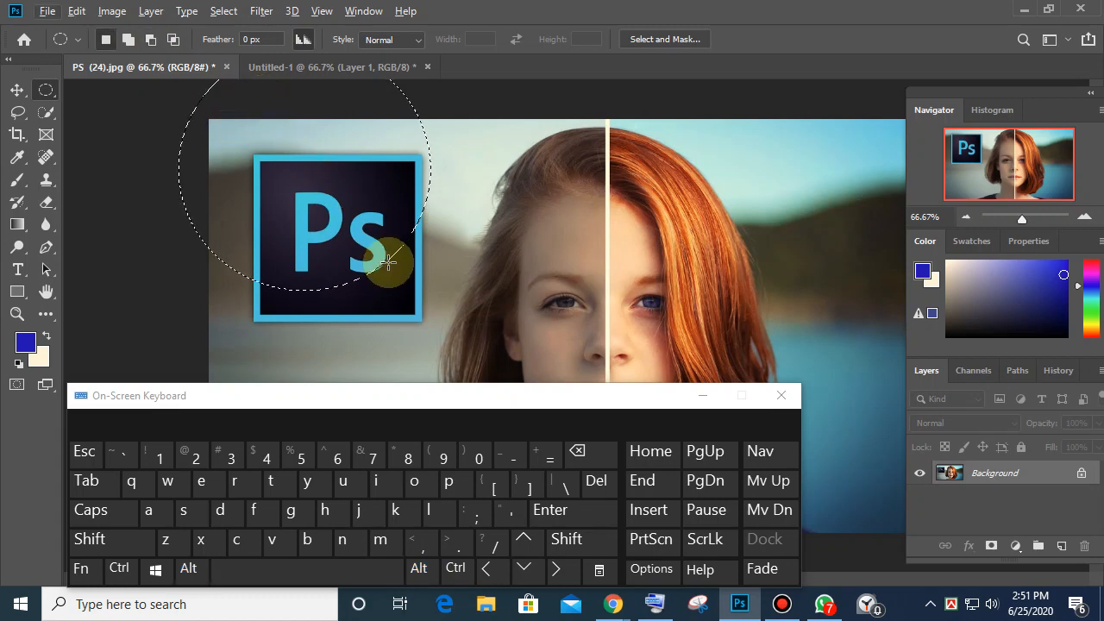
{"action": "key", "text": "ctrl"}
{"action": "left_click", "coordinate": [392, 318], "text": "ctrl"}
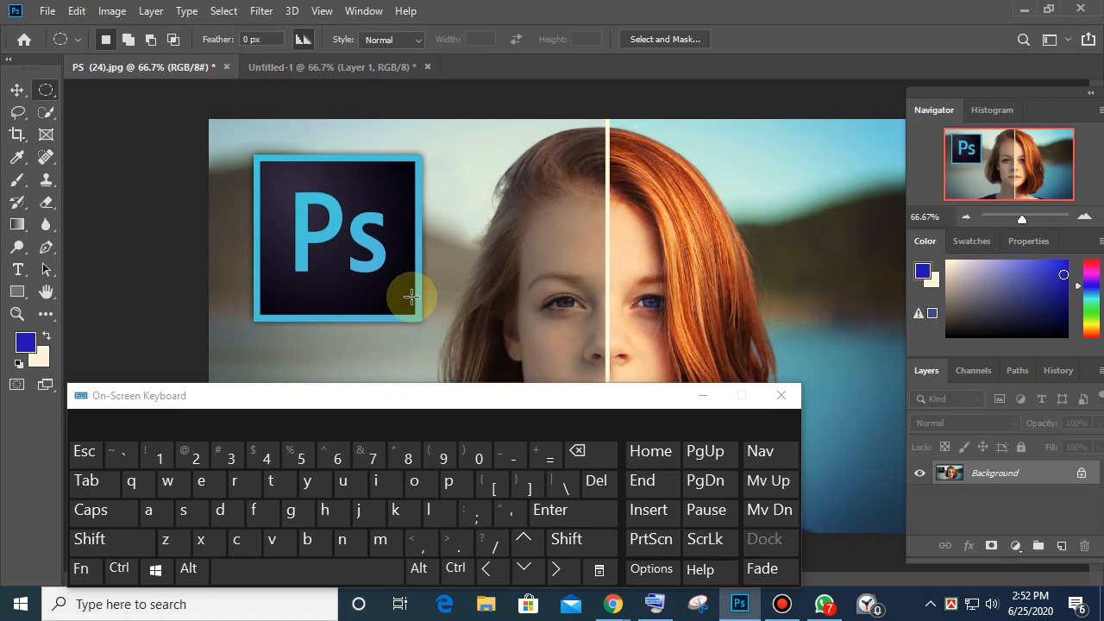
Step: Minimize Photoshop, move the On-Screen Keyboard up to the middle of the desktop and minimize it
{"action": "left_click", "coordinate": [618, 609]}
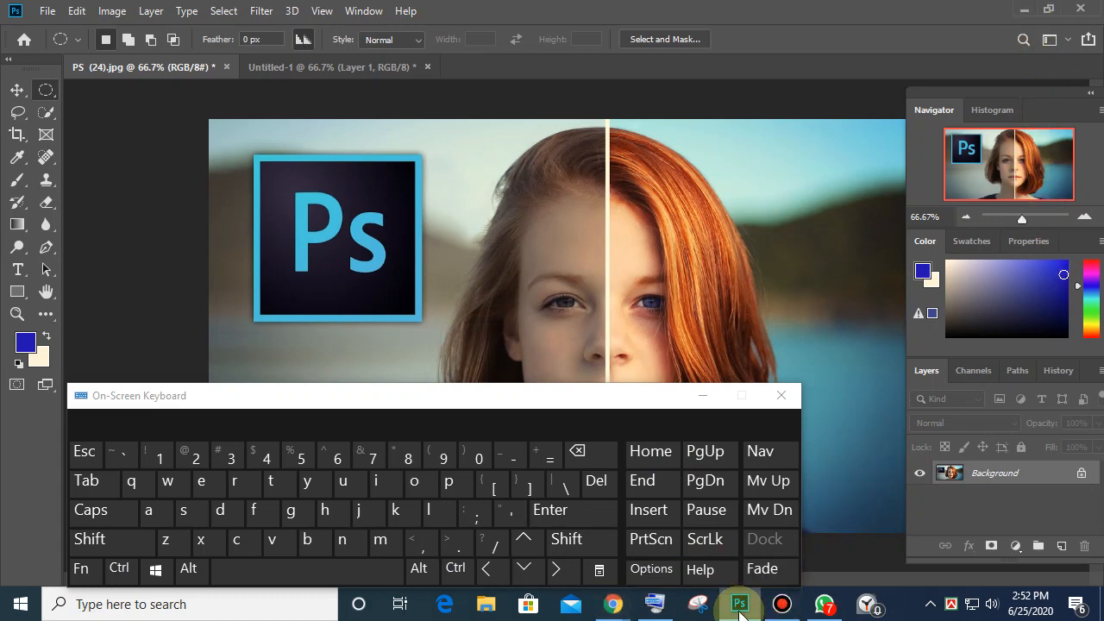
{"action": "left_click", "coordinate": [620, 608]}
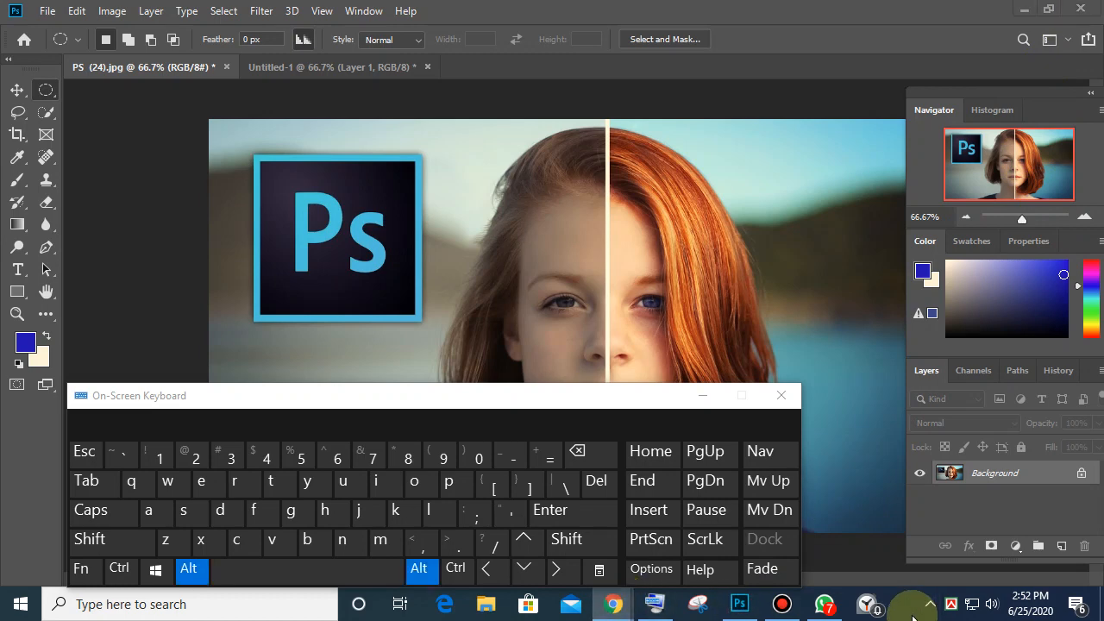
{"action": "key", "text": "alt+Tab"}
{"action": "left_click", "coordinate": [1024, 8]}
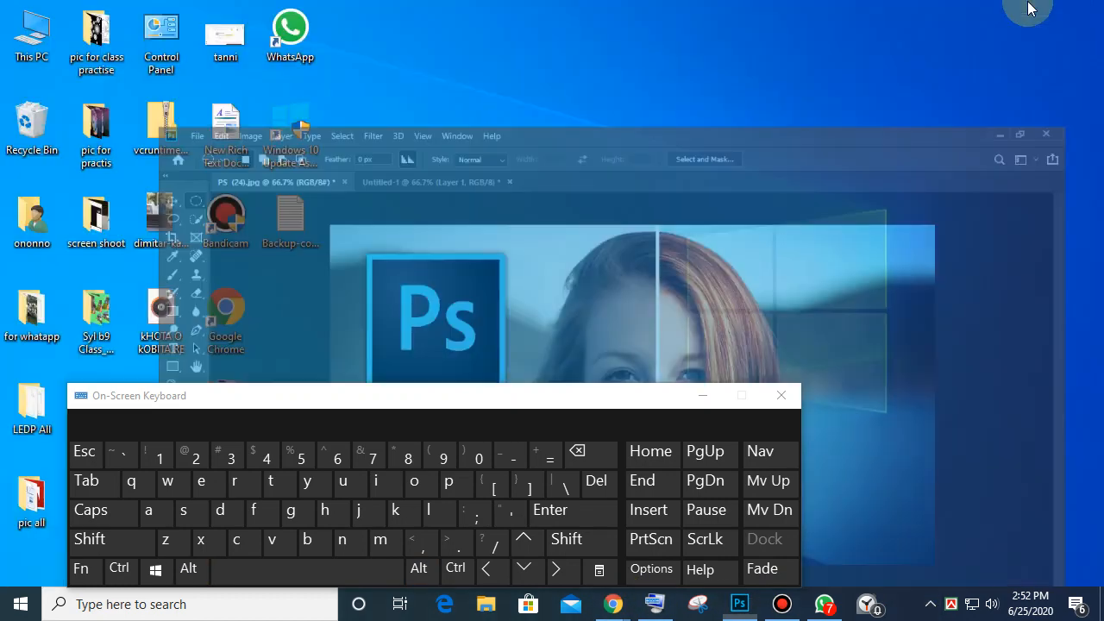
{"action": "left_click", "coordinate": [703, 396]}
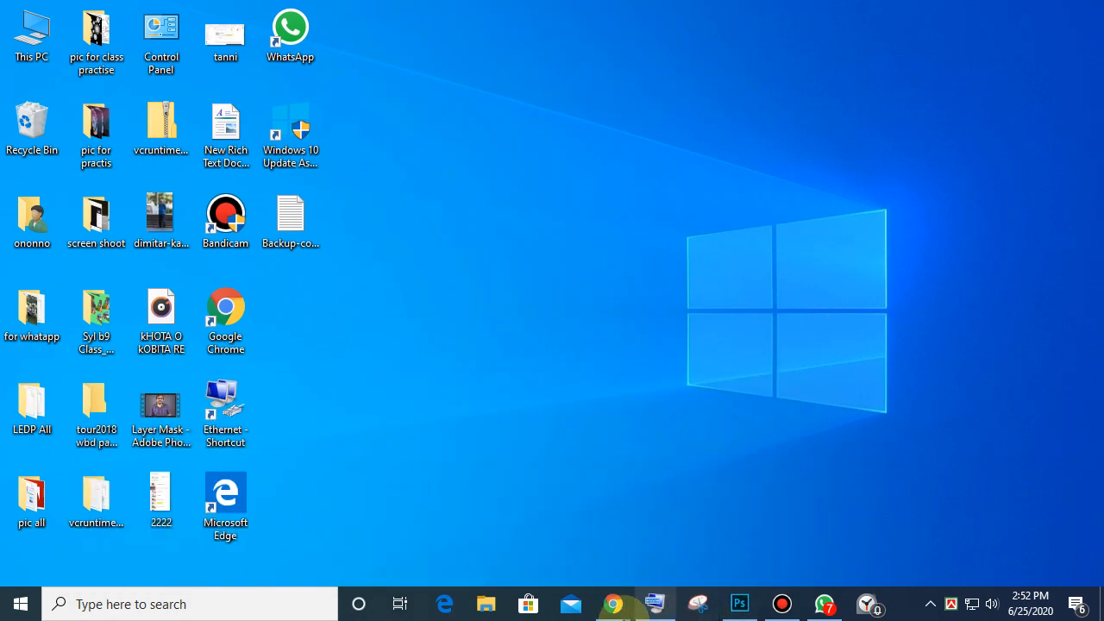
{"action": "left_click", "coordinate": [652, 603]}
{"action": "left_click_drag", "start_coordinate": [453, 397], "coordinate": [476, 229]}
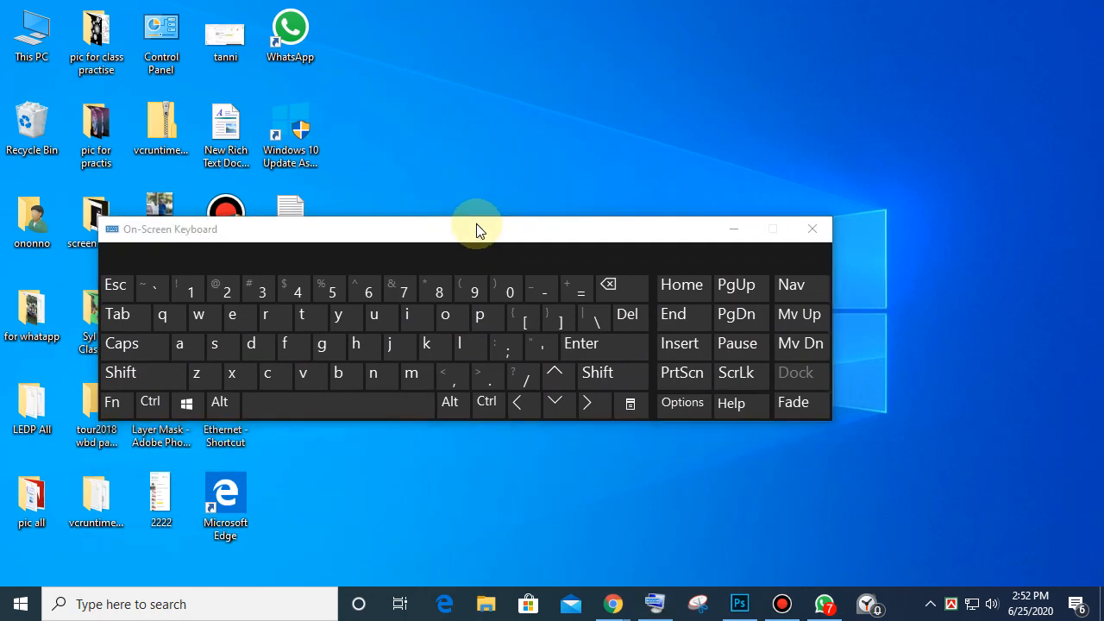
{"action": "left_click", "coordinate": [730, 229]}
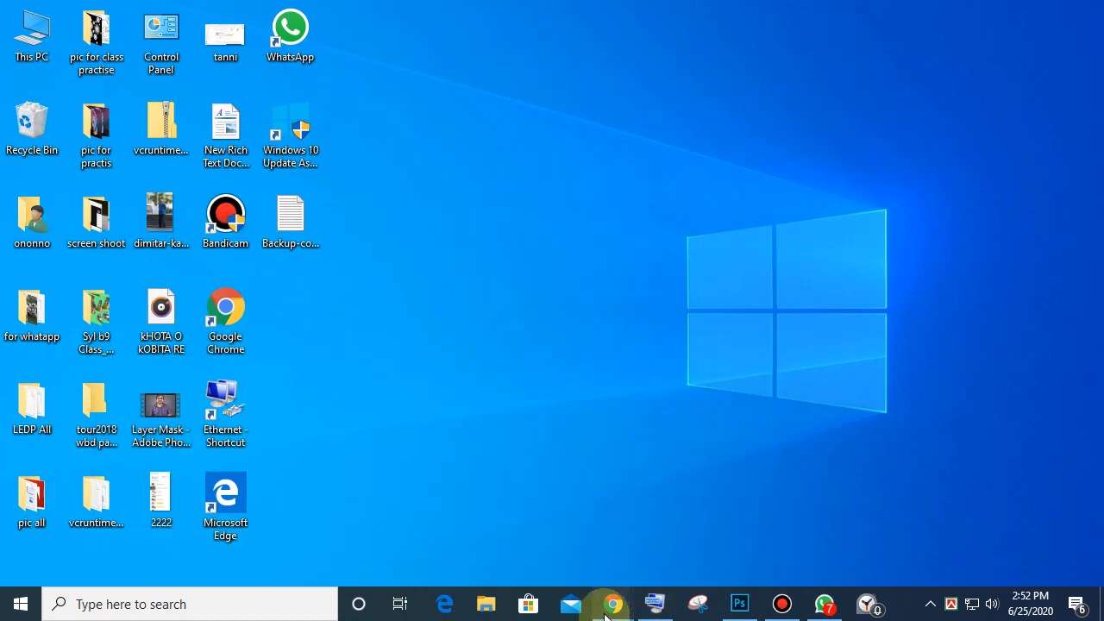
Step: Switch to the Google Meet window in Chrome, and review the participant list and the Meet Attendance Collector extension
{"action": "mouse_move", "coordinate": [613, 605]}
{"action": "left_click", "coordinate": [548, 529]}
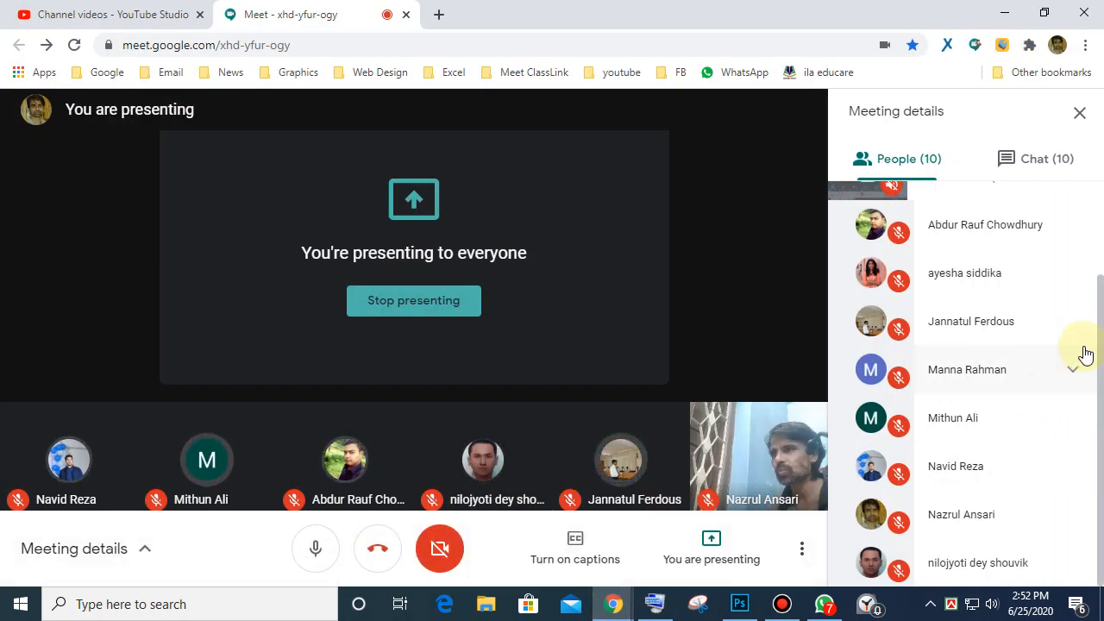
{"action": "left_click_drag", "start_coordinate": [1102, 521], "coordinate": [1092, 198]}
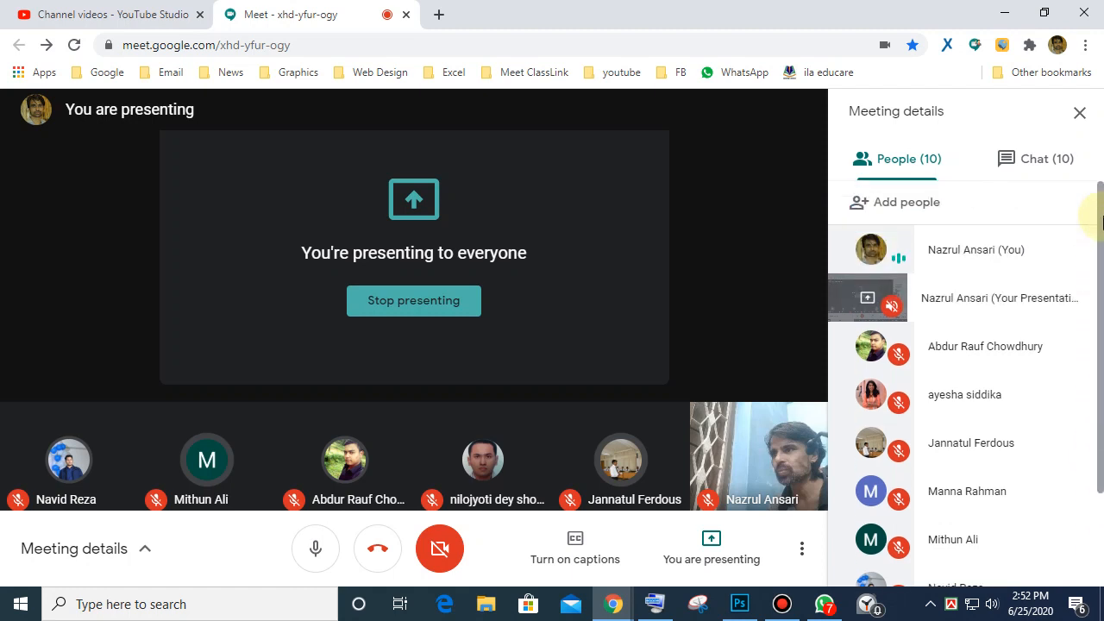
{"action": "left_click", "coordinate": [978, 47]}
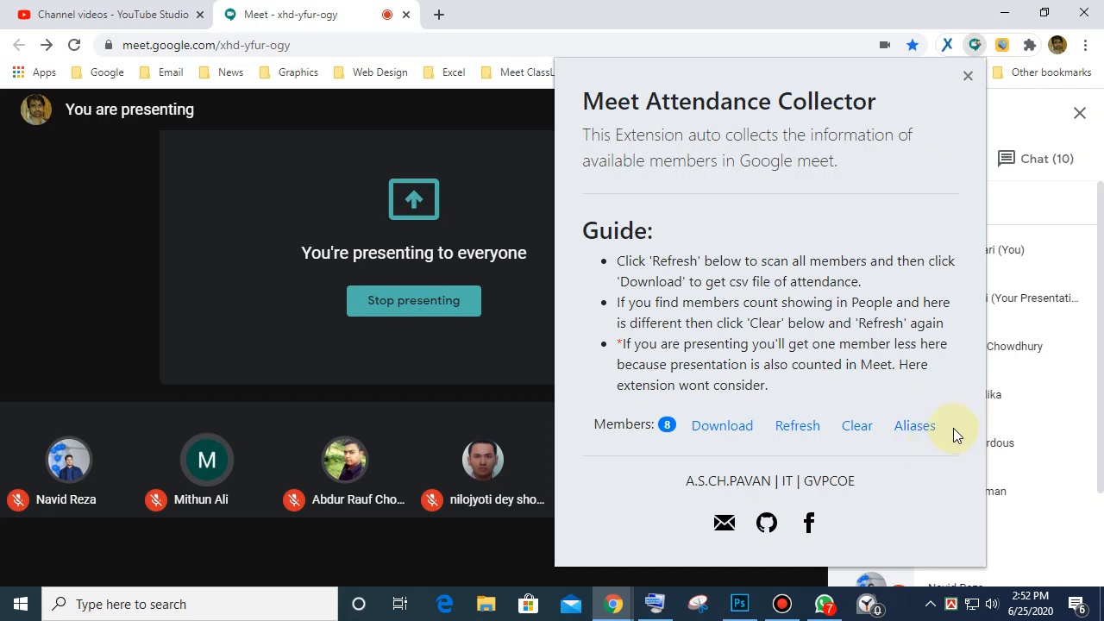
{"action": "left_click_drag", "start_coordinate": [877, 69], "coordinate": [628, 44]}
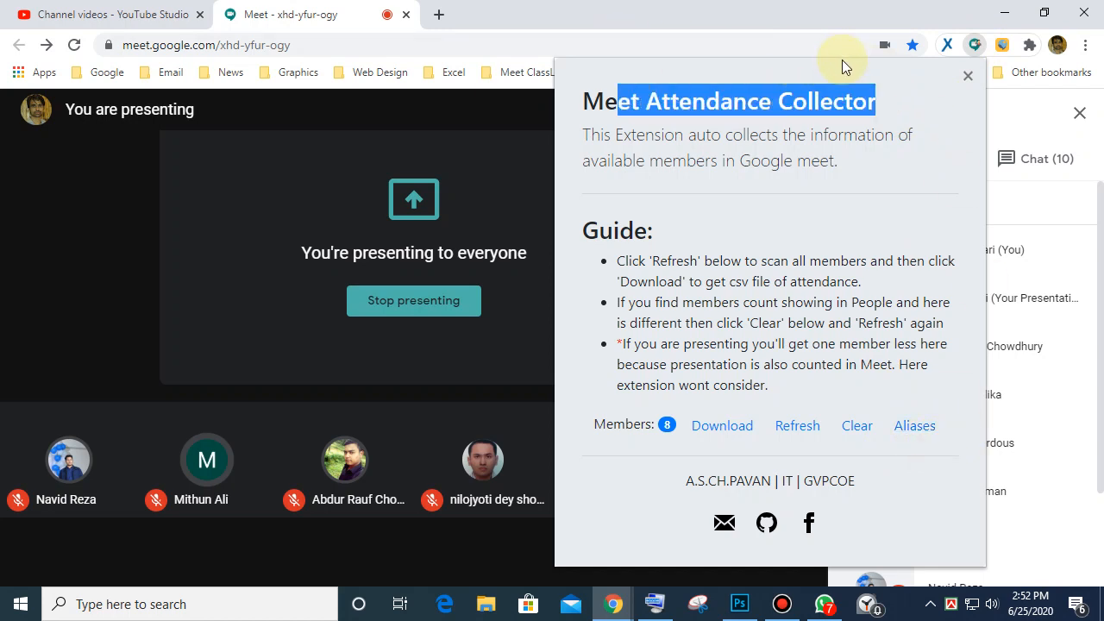
{"action": "left_click", "coordinate": [968, 76]}
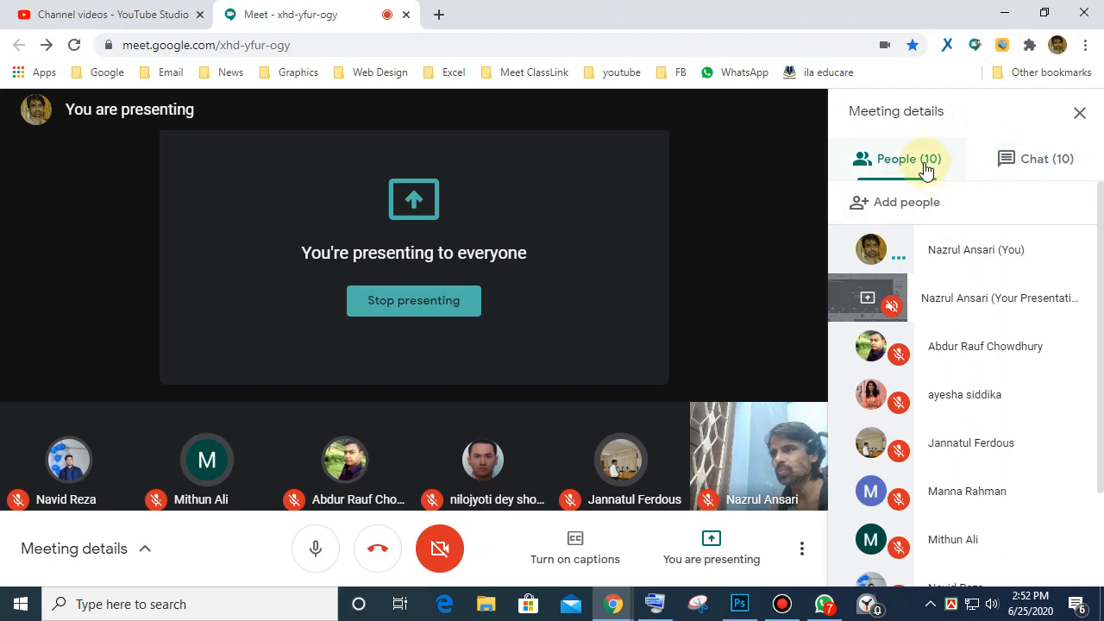
Step: Download the meeting's attendance CSV file with the Meet Attendance Collector extension, and minimize Chrome
{"action": "left_click", "coordinate": [975, 45]}
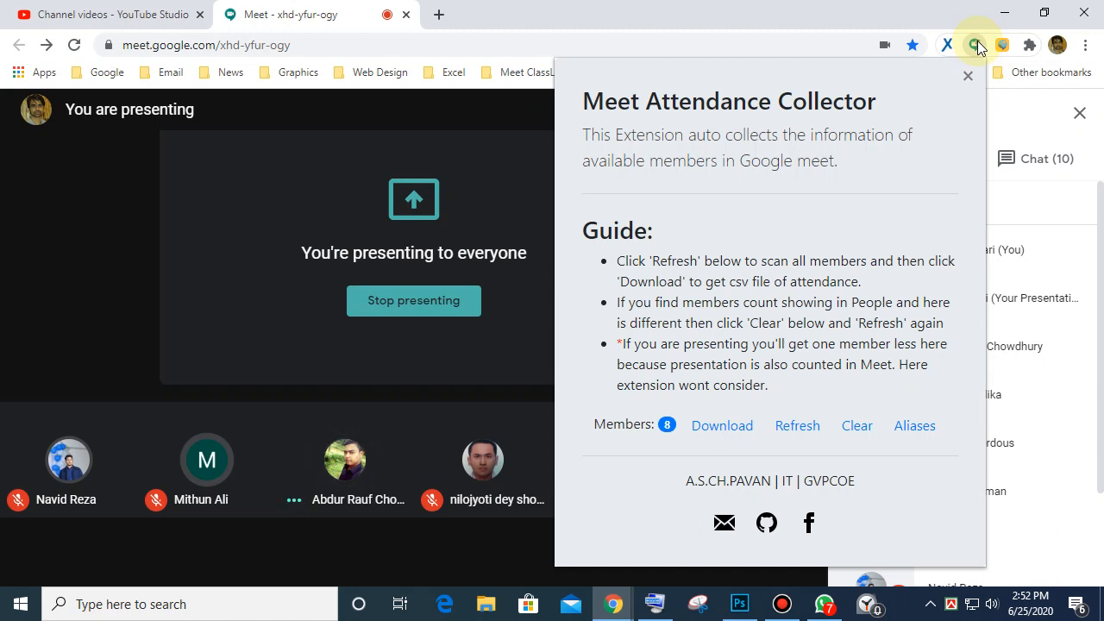
{"action": "left_click", "coordinate": [735, 431]}
{"action": "left_click", "coordinate": [968, 76]}
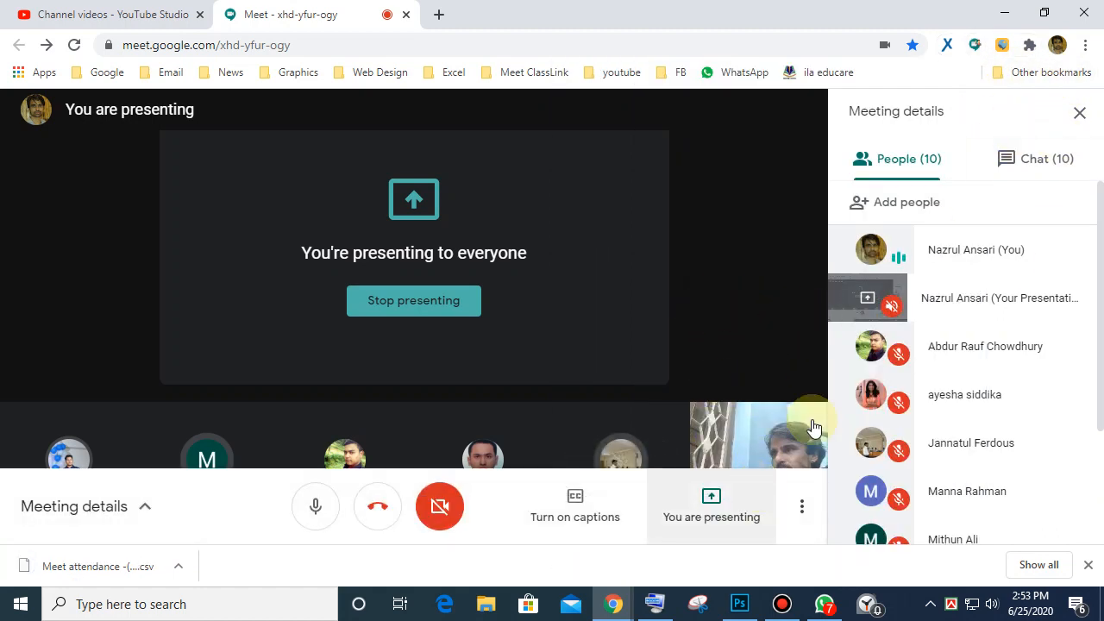
{"action": "left_click", "coordinate": [1006, 18]}
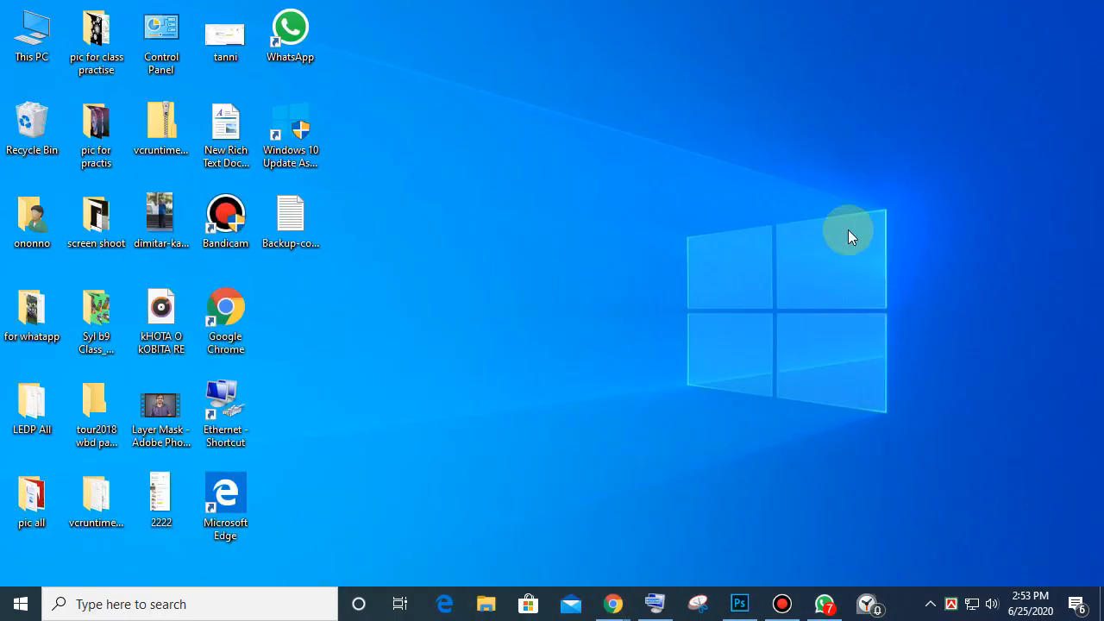
Step: Switch back to Photoshop, draw elliptical selections over the left part of the face and the whole face, and deselect
{"action": "left_click", "coordinate": [783, 605]}
{"action": "left_click", "coordinate": [783, 605]}
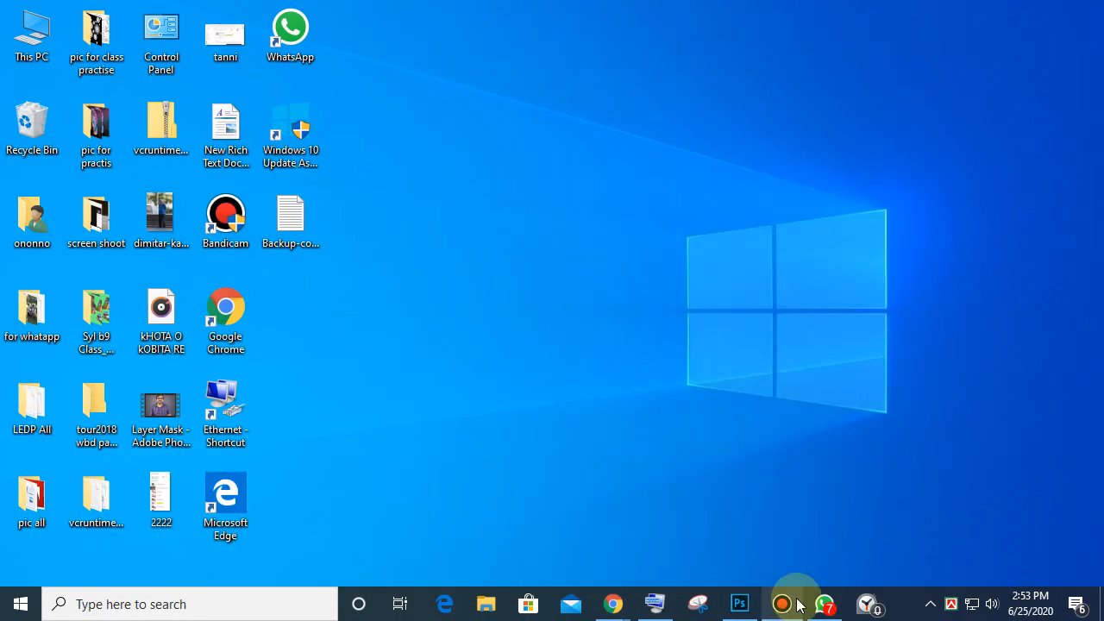
{"action": "left_click", "coordinate": [739, 604]}
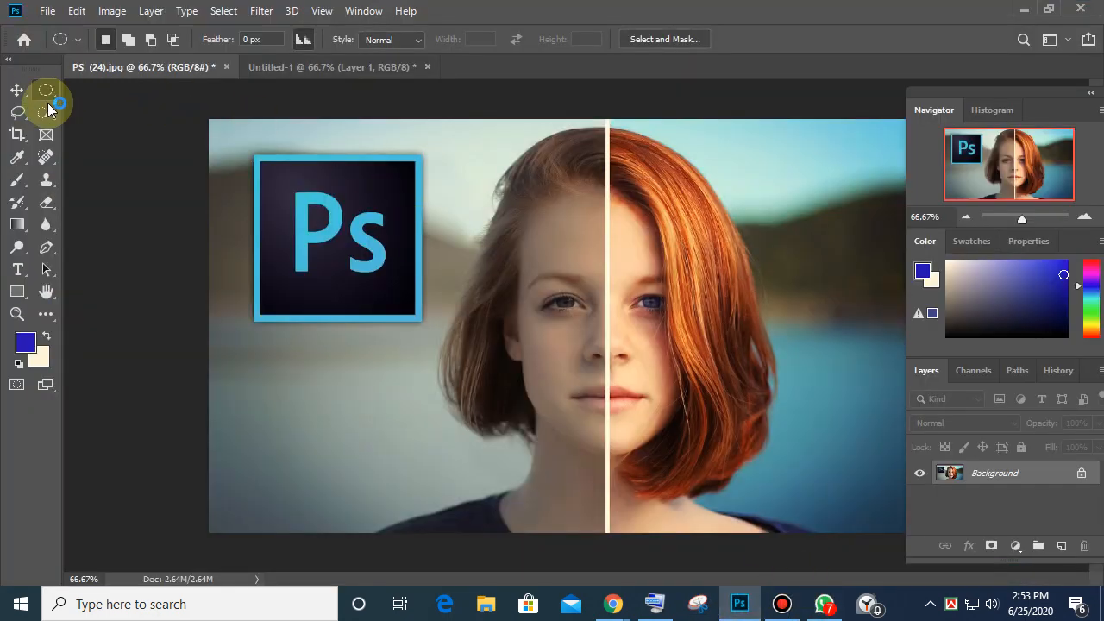
{"action": "left_click_drag", "start_coordinate": [475, 230], "coordinate": [610, 417]}
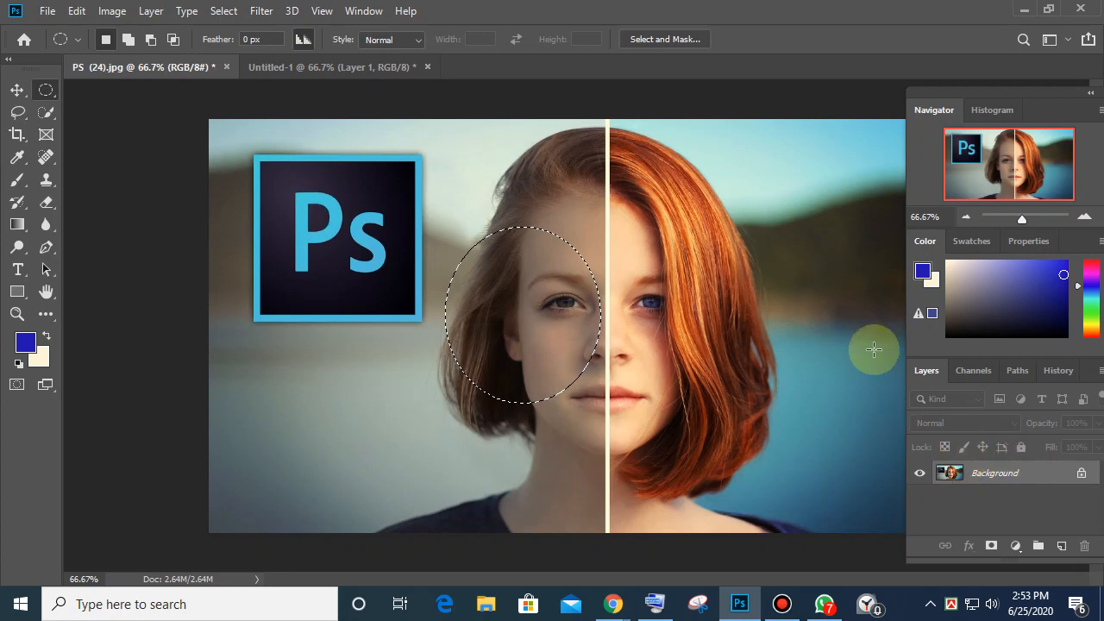
{"action": "left_click_drag", "start_coordinate": [509, 198], "coordinate": [691, 463]}
{"action": "left_click", "coordinate": [567, 239]}
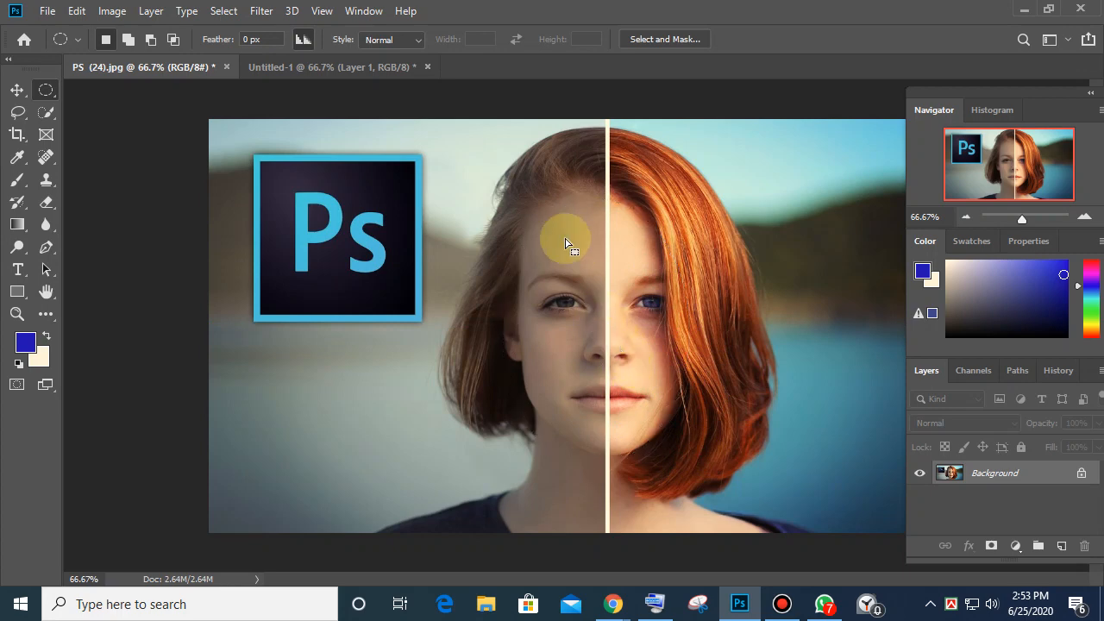
Step: Select a tall ellipse over the centre of the face, and nudge the selection a few pixels left and up
{"action": "left_click_drag", "start_coordinate": [535, 211], "coordinate": [666, 438]}
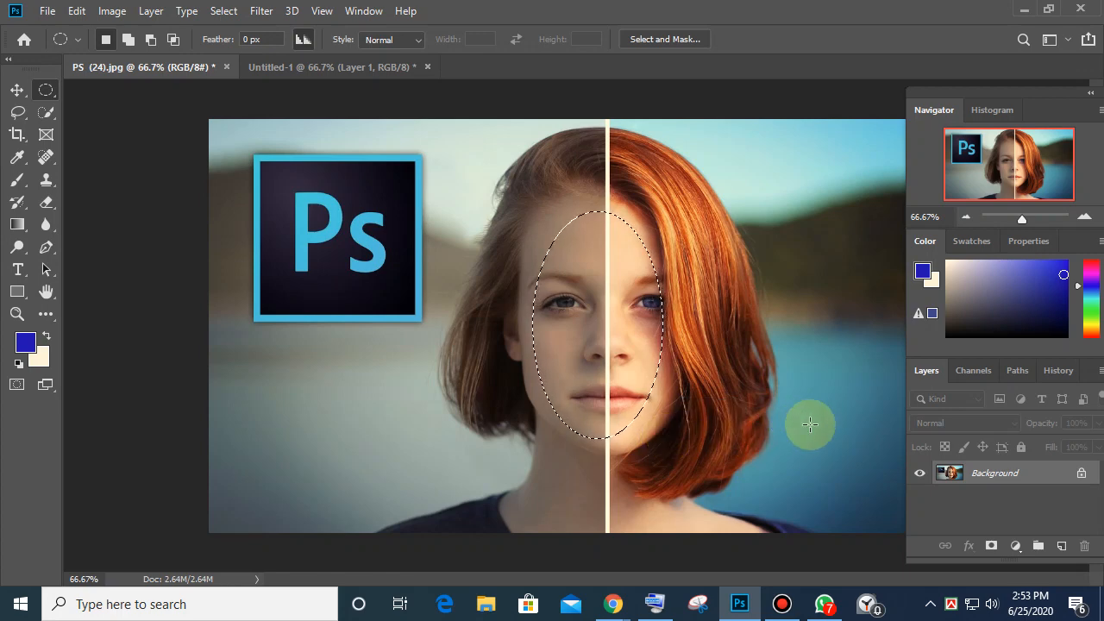
{"action": "key", "text": "Left"}
{"action": "key", "text": "Left"}
{"action": "key", "text": "Left"}
{"action": "key", "text": "Left"}
{"action": "key", "text": "Left"}
{"action": "key", "text": "Left"}
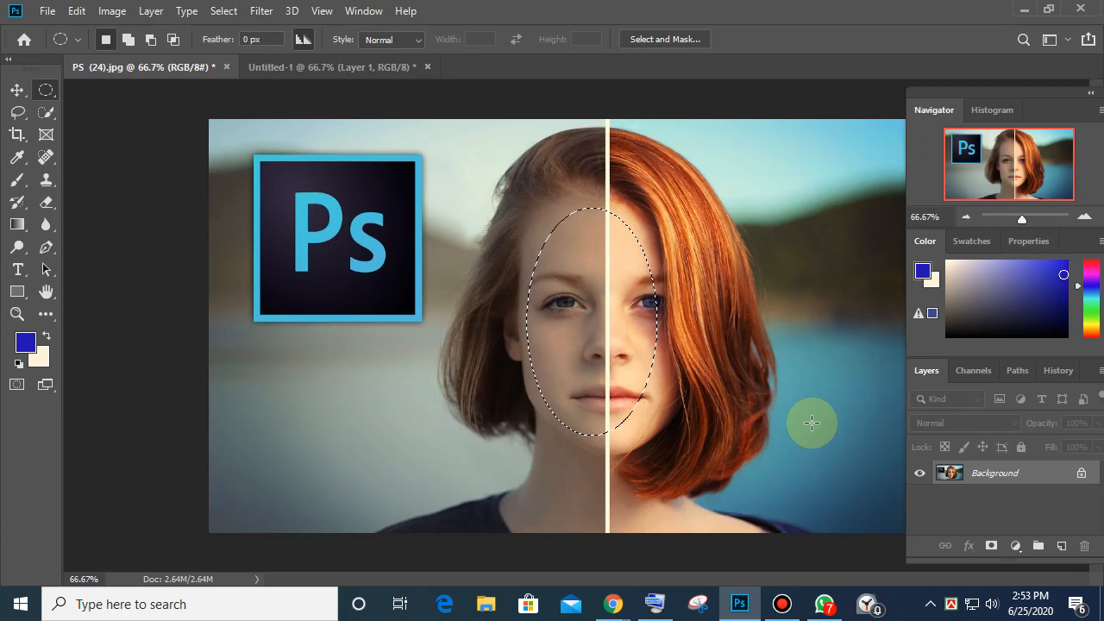
{"action": "key", "text": "Up"}
{"action": "key", "text": "Up"}
{"action": "key", "text": "Up"}
{"action": "key", "text": "Up"}
{"action": "key", "text": "Up"}
{"action": "key", "text": "Up"}
{"action": "key", "text": "Up"}
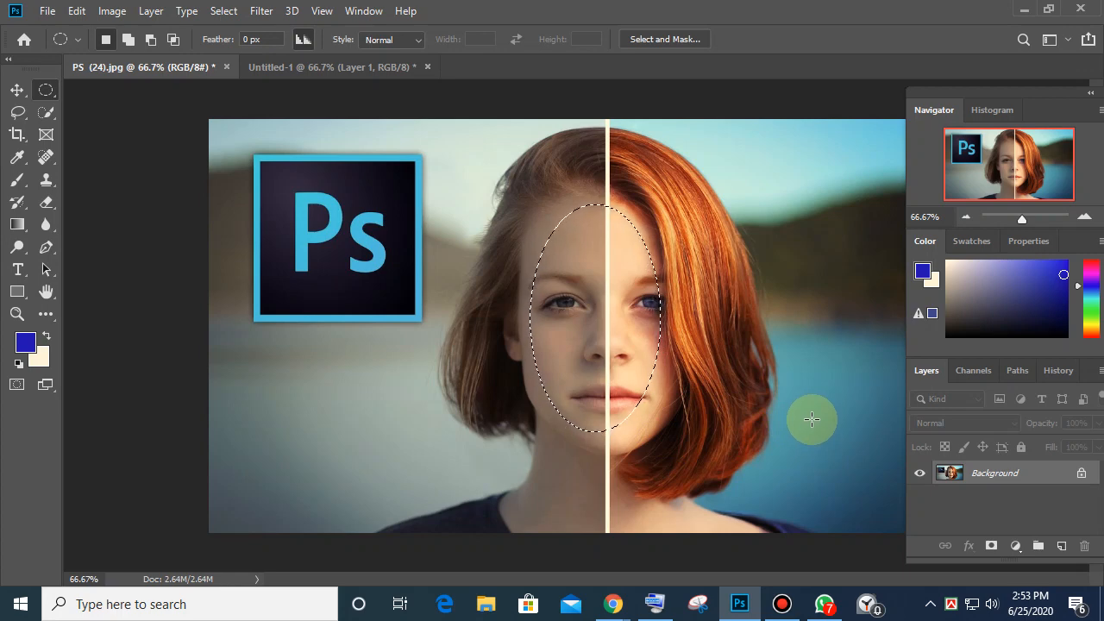
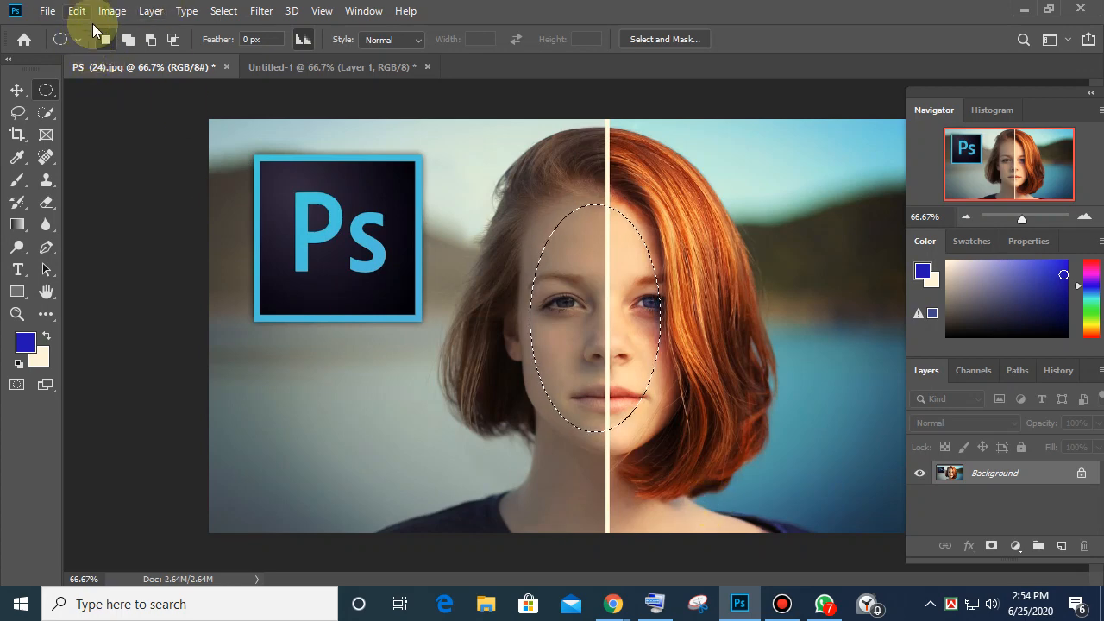
Step: Set the Elliptical Marquee feather to 10 px, select an ellipse over the face, and deselect
{"action": "left_click", "coordinate": [220, 39]}
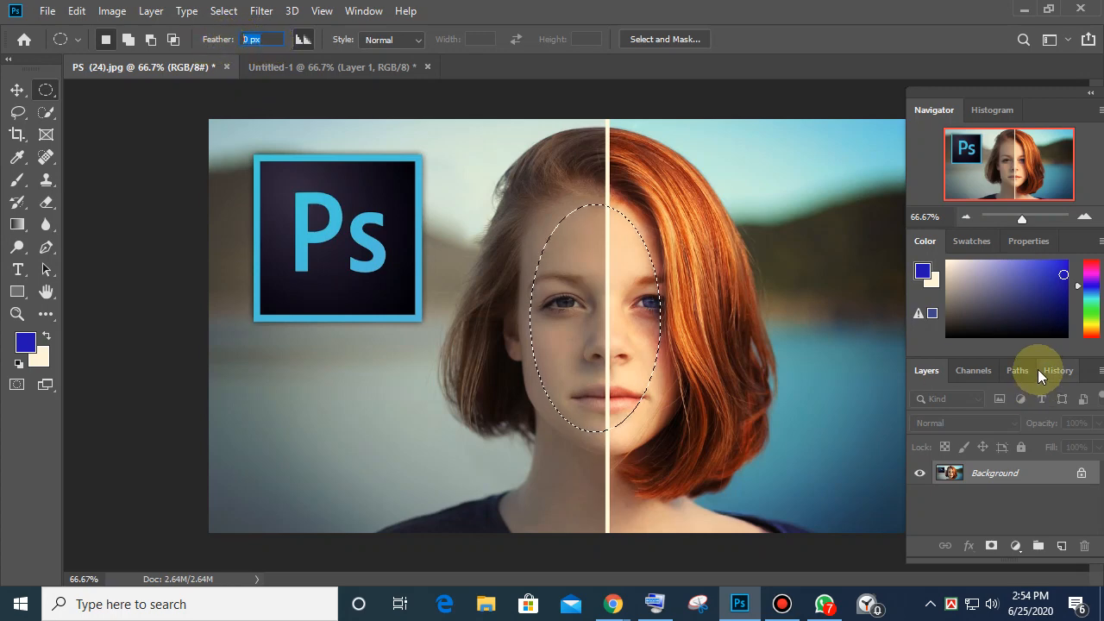
{"action": "type", "text": "10"}
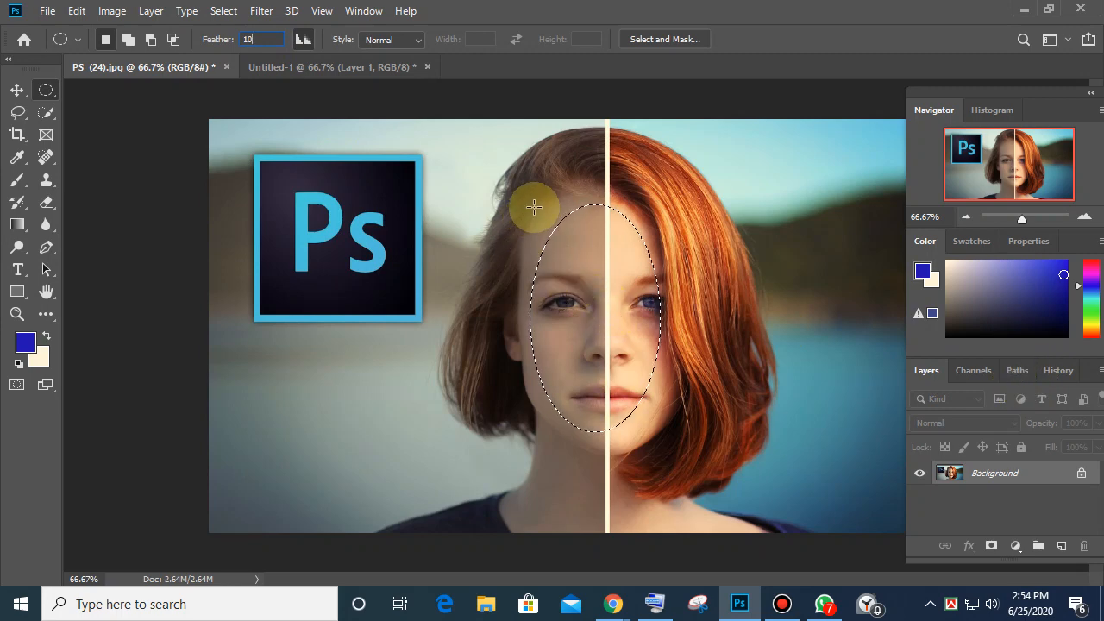
{"action": "left_click_drag", "start_coordinate": [534, 207], "coordinate": [678, 419]}
{"action": "key", "text": "ctrl+d"}
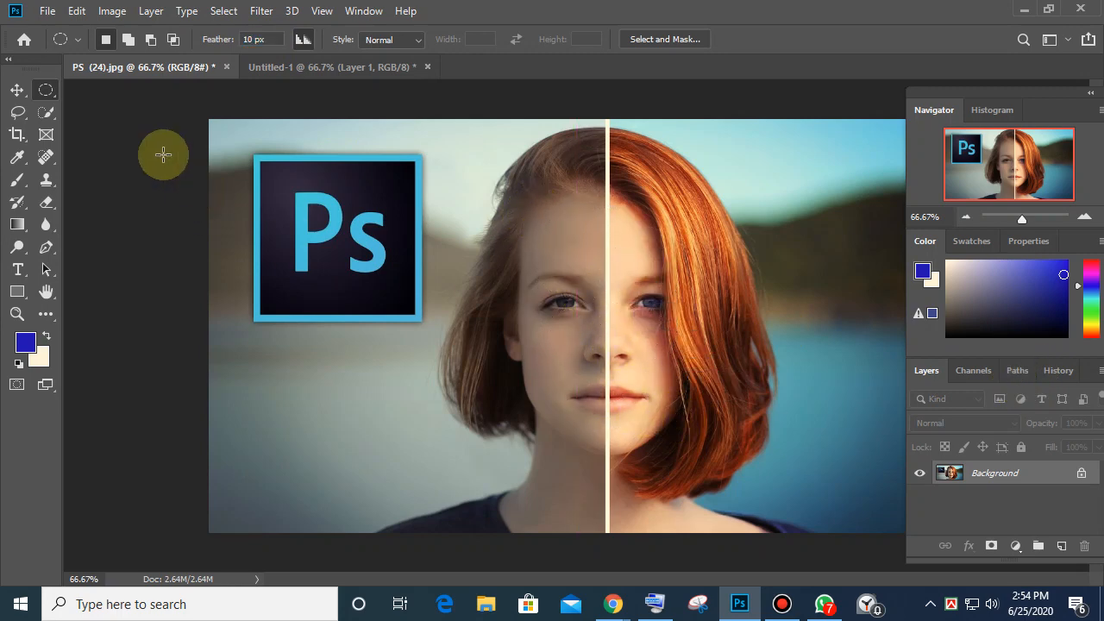
Step: Switch to the Rectangular Marquee tool and select a 1:1 fixed-ratio square over the face
{"action": "right_click", "coordinate": [47, 90]}
{"action": "left_click", "coordinate": [86, 90]}
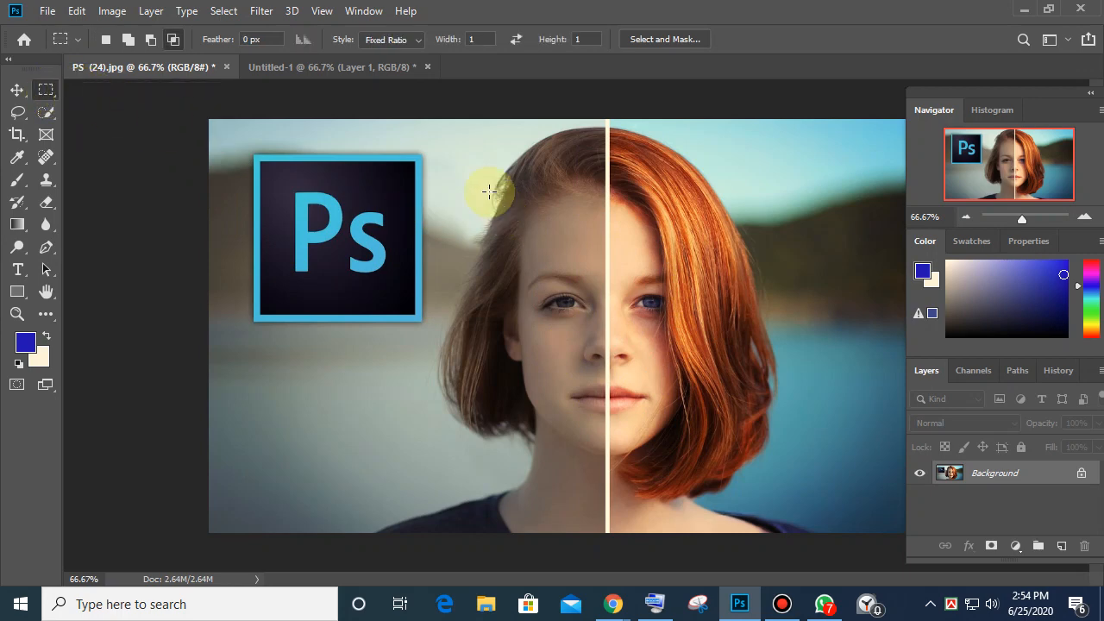
{"action": "left_click_drag", "start_coordinate": [489, 189], "coordinate": [734, 412]}
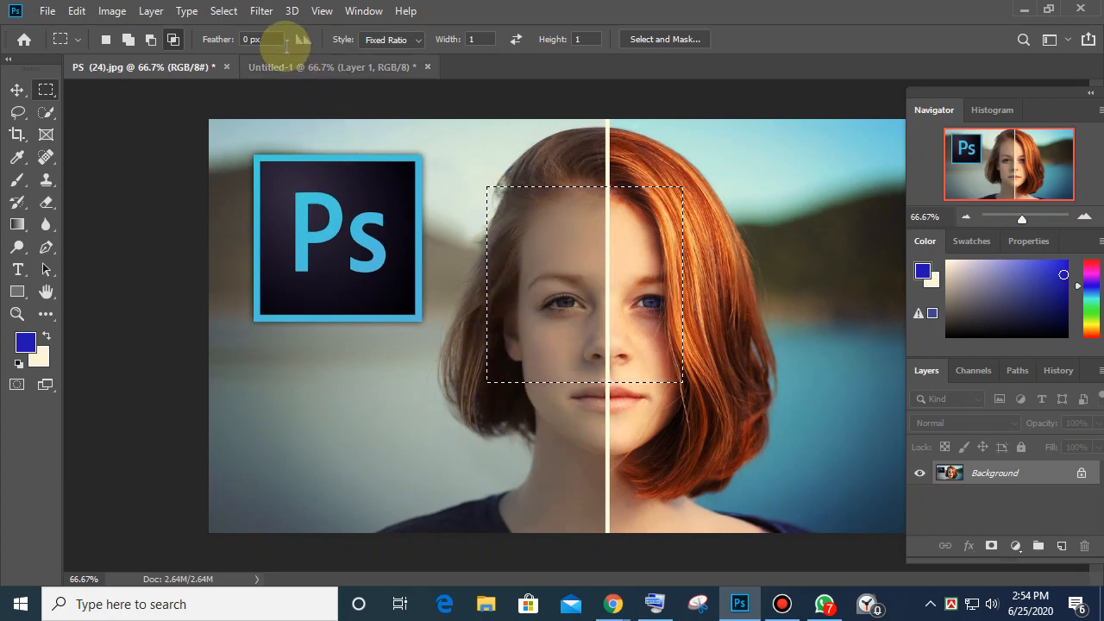
Step: Set the feather to 20 px, and try intersecting the face selection with an overlapping square and a separate one below the logo
{"action": "left_click", "coordinate": [250, 39]}
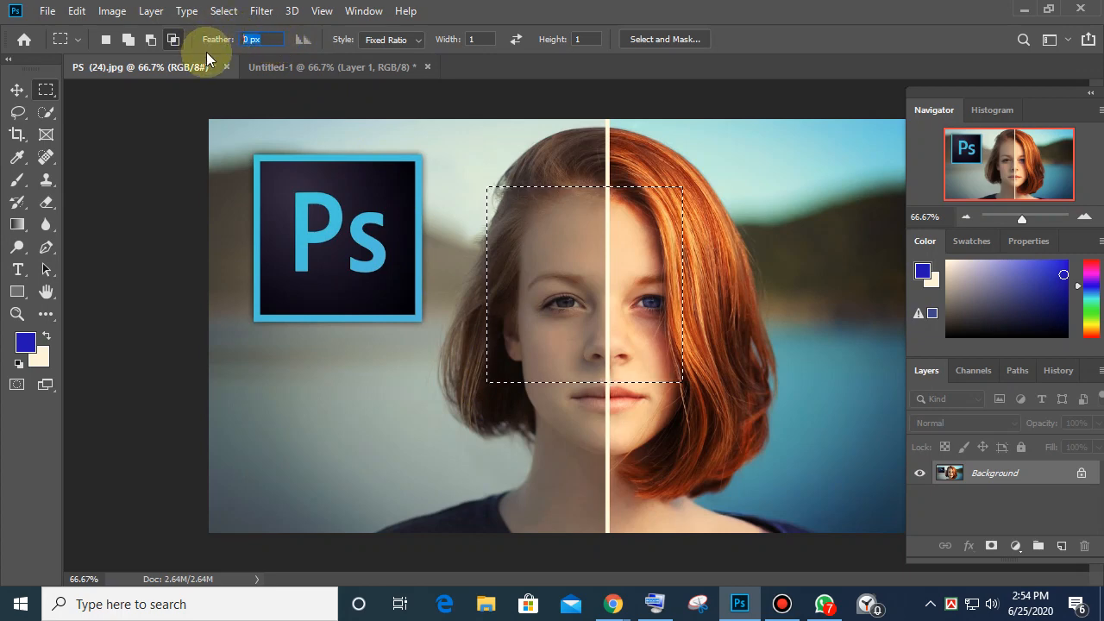
{"action": "type", "text": "20"}
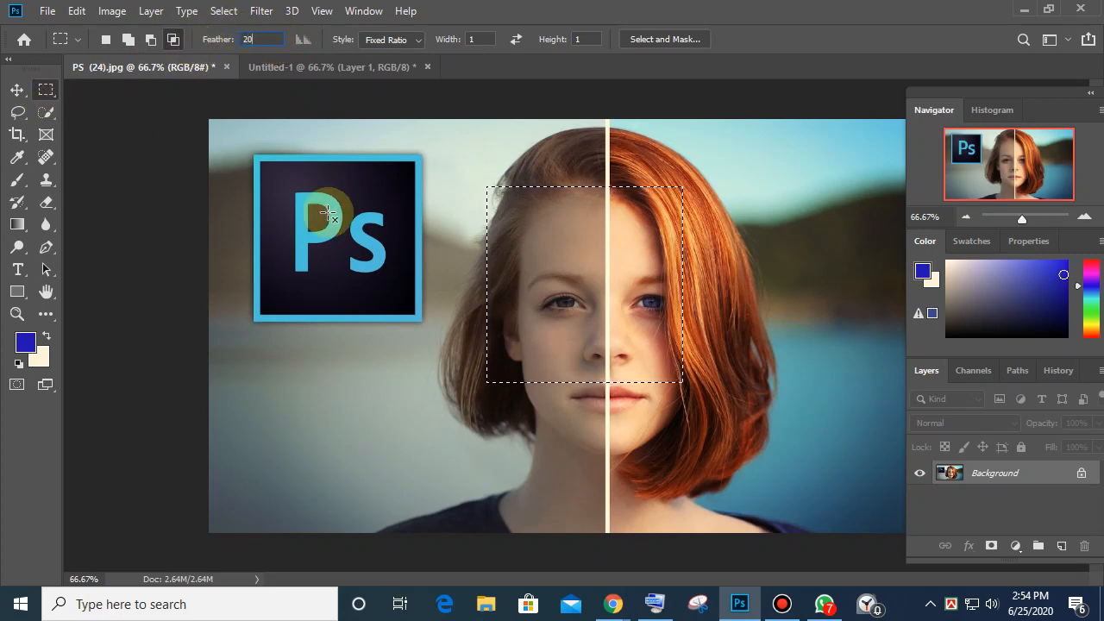
{"action": "left_click_drag", "start_coordinate": [475, 181], "coordinate": [707, 387]}
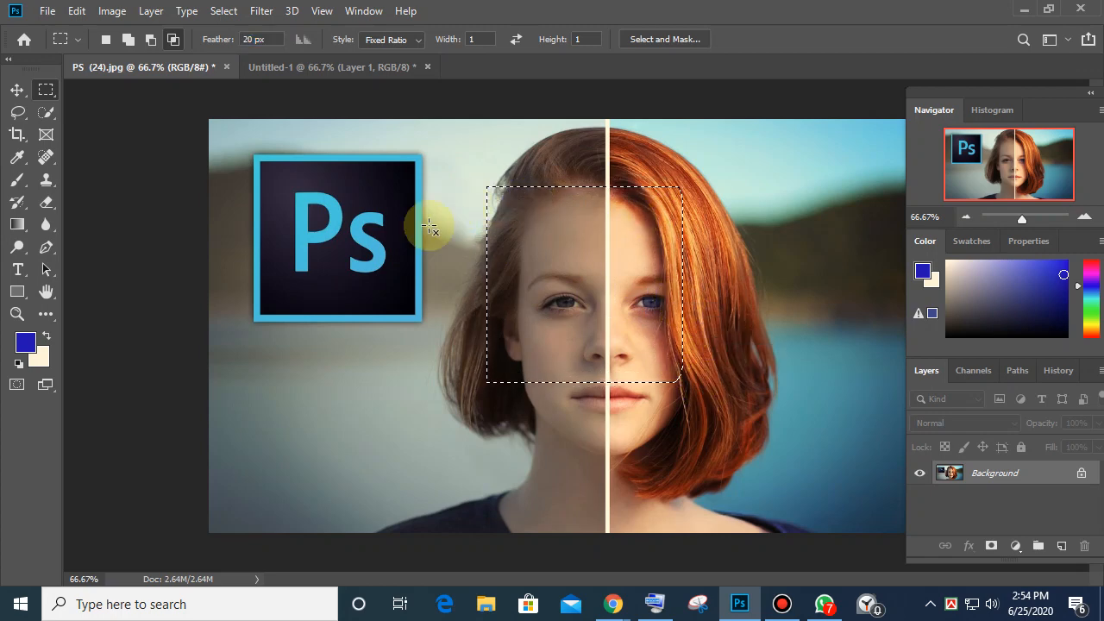
{"action": "left_click_drag", "start_coordinate": [303, 386], "coordinate": [391, 458]}
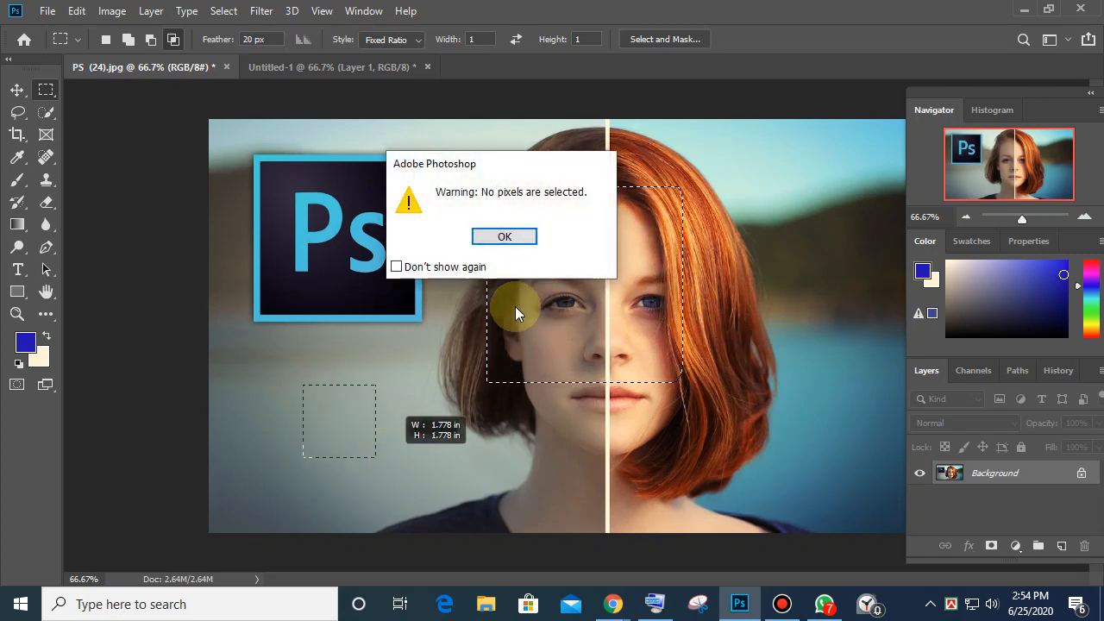
{"action": "left_click", "coordinate": [504, 236]}
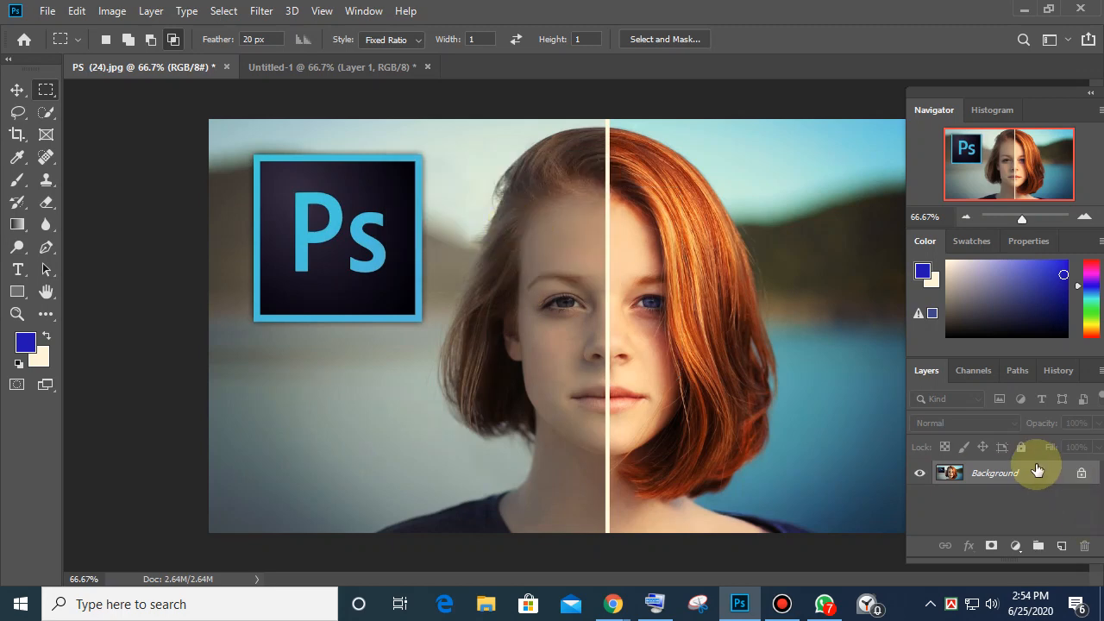
Step: Set the feather to 50 px and select a square across the lower hair below and beside the Ps logo
{"action": "left_click", "coordinate": [263, 38]}
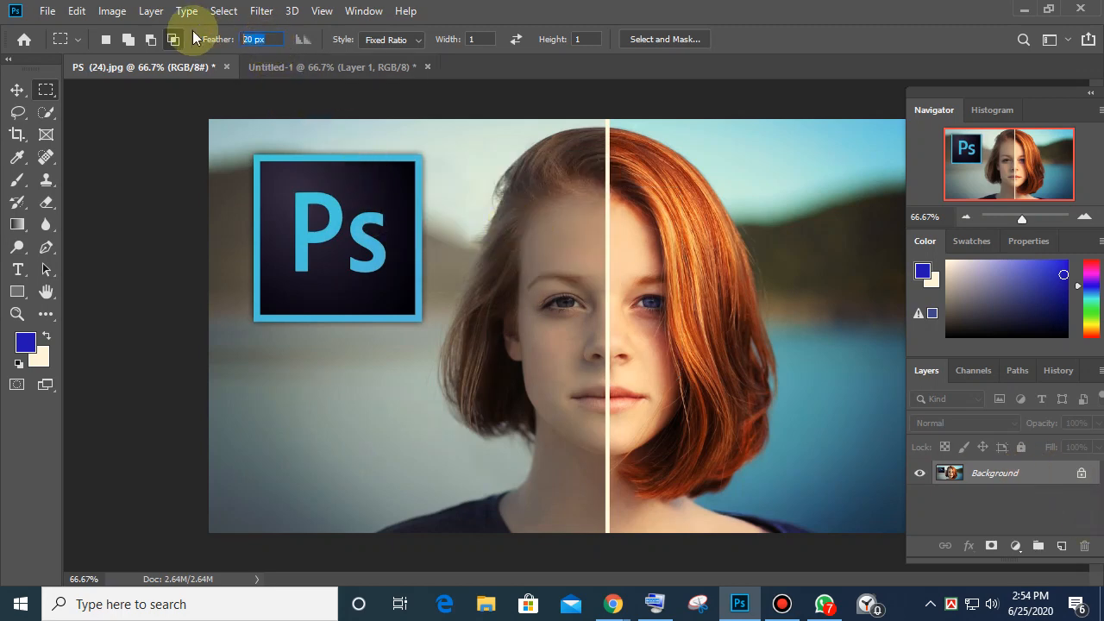
{"action": "type", "text": "50"}
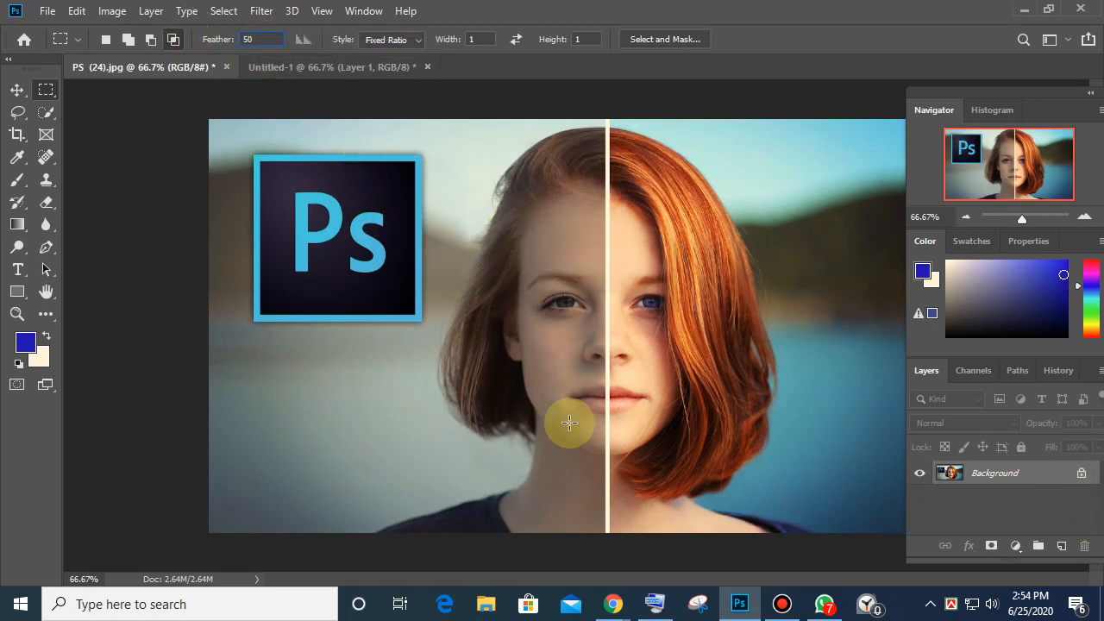
{"action": "left_click_drag", "start_coordinate": [376, 330], "coordinate": [507, 462]}
Step: Set the feather to 20 px and try intersecting the selection with squares over the hair and below the logo
{"action": "left_click", "coordinate": [269, 39]}
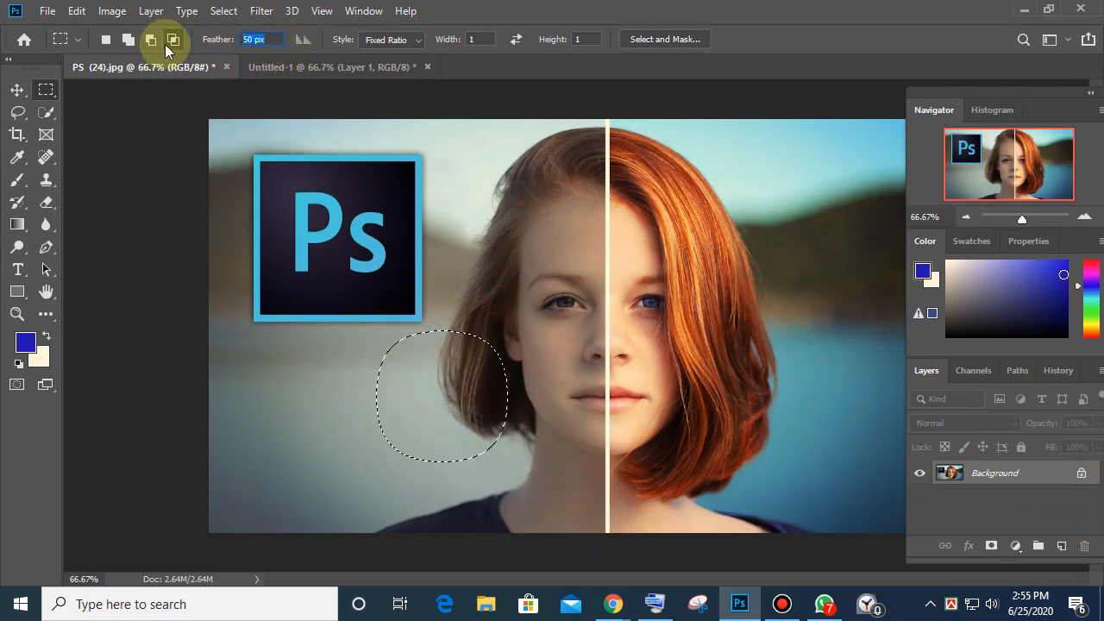
{"action": "type", "text": "20"}
{"action": "left_click_drag", "start_coordinate": [434, 202], "coordinate": [545, 340]}
{"action": "left_click", "coordinate": [550, 237]}
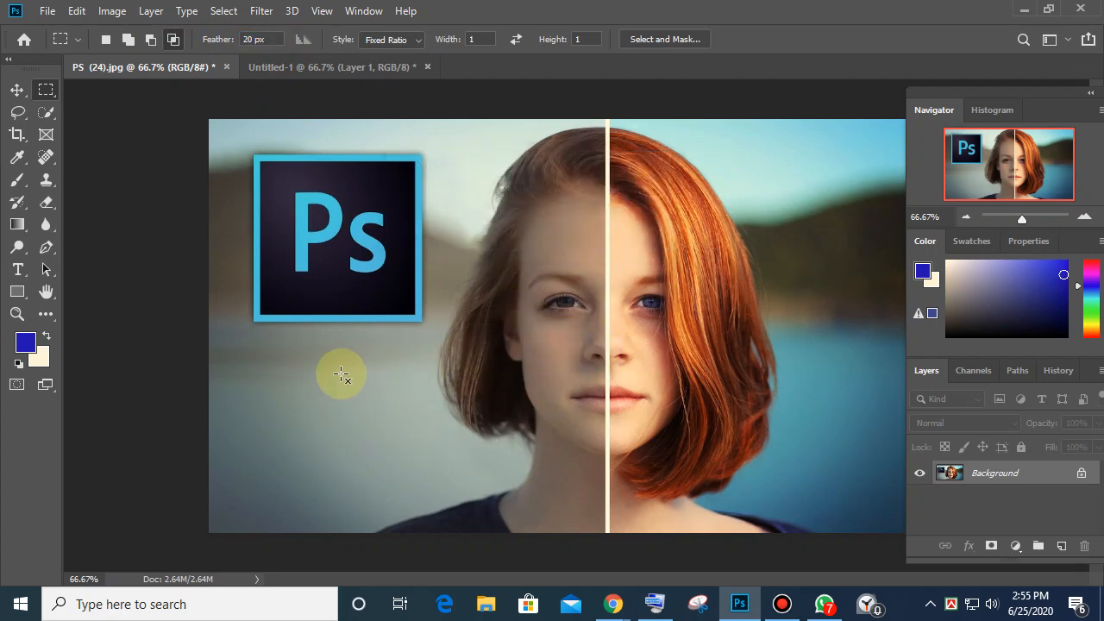
{"action": "left_click_drag", "start_coordinate": [339, 374], "coordinate": [418, 481]}
{"action": "left_click", "coordinate": [503, 234]}
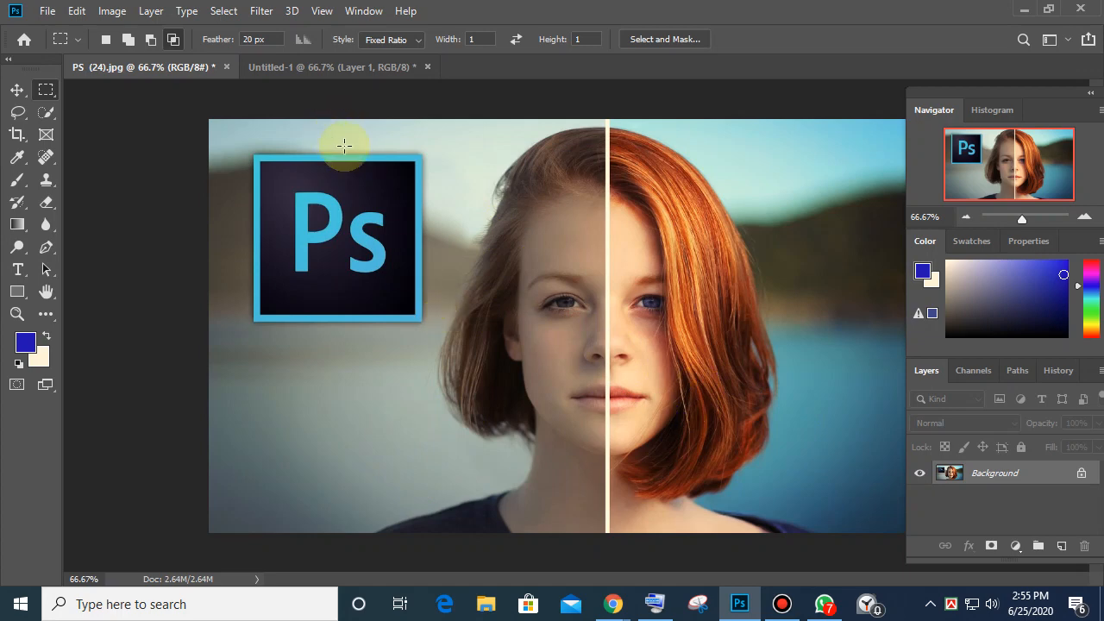
Step: Set the feather to 15 px, select a square over the woman's left-side hair and eye, and try intersecting it with a square below the logo
{"action": "right_click", "coordinate": [41, 91]}
{"action": "left_click", "coordinate": [98, 90]}
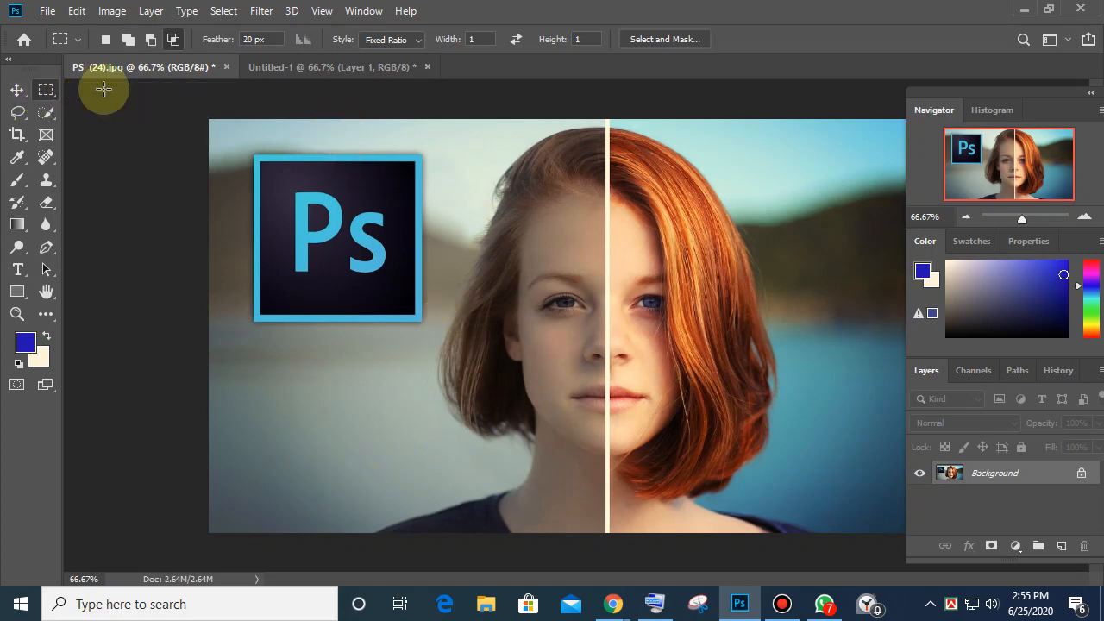
{"action": "left_click", "coordinate": [259, 39]}
{"action": "type", "text": "15"}
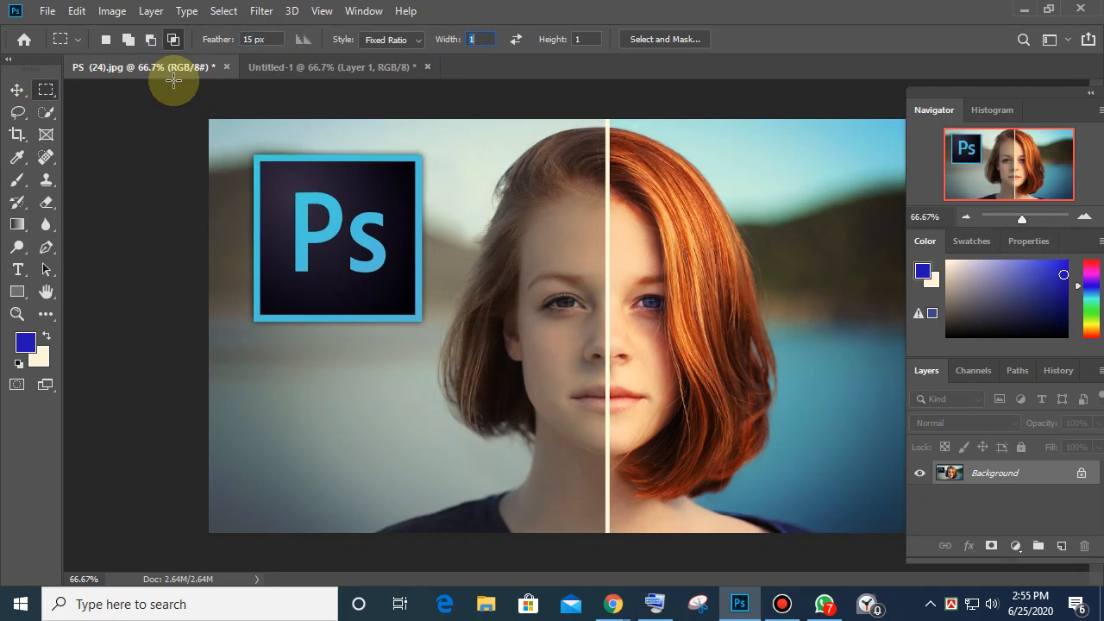
{"action": "left_click_drag", "start_coordinate": [420, 211], "coordinate": [568, 392]}
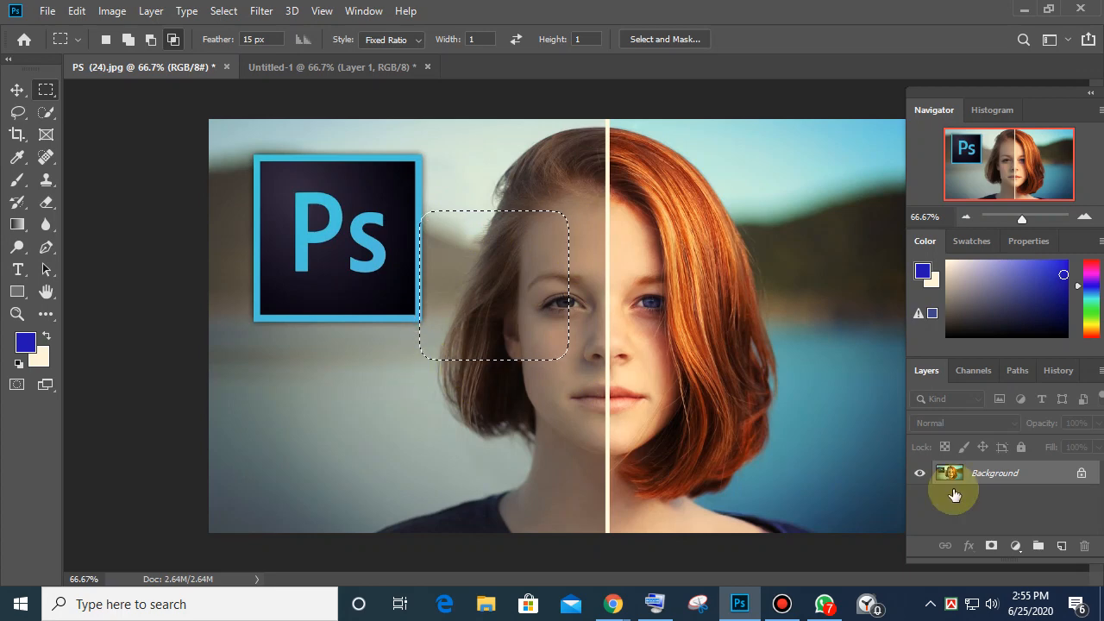
{"action": "left_click_drag", "start_coordinate": [285, 364], "coordinate": [457, 505]}
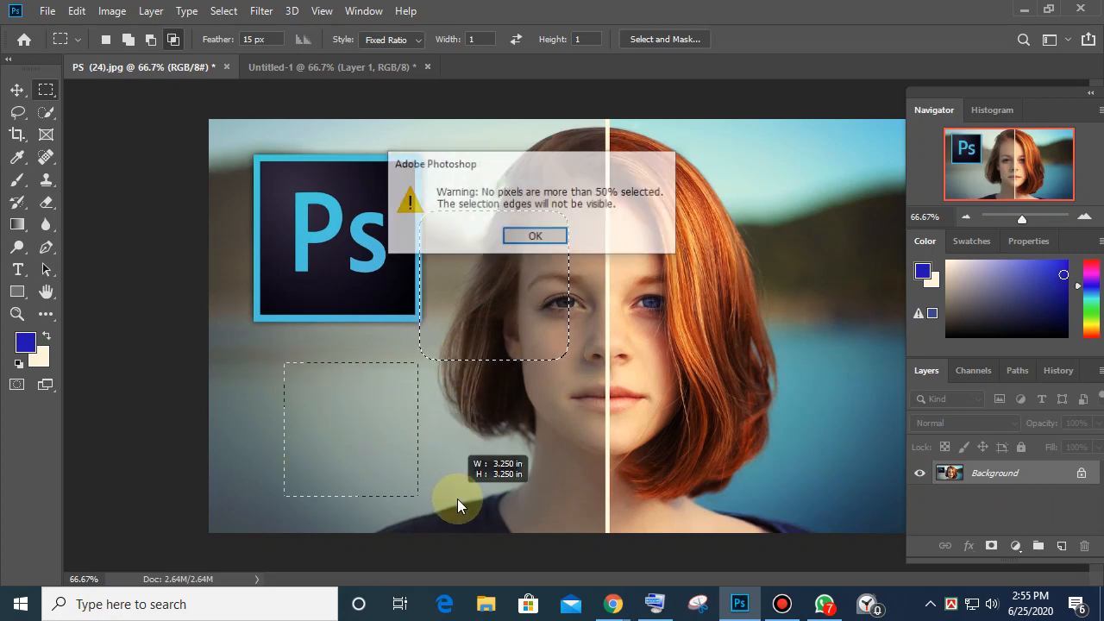
{"action": "left_click", "coordinate": [535, 238]}
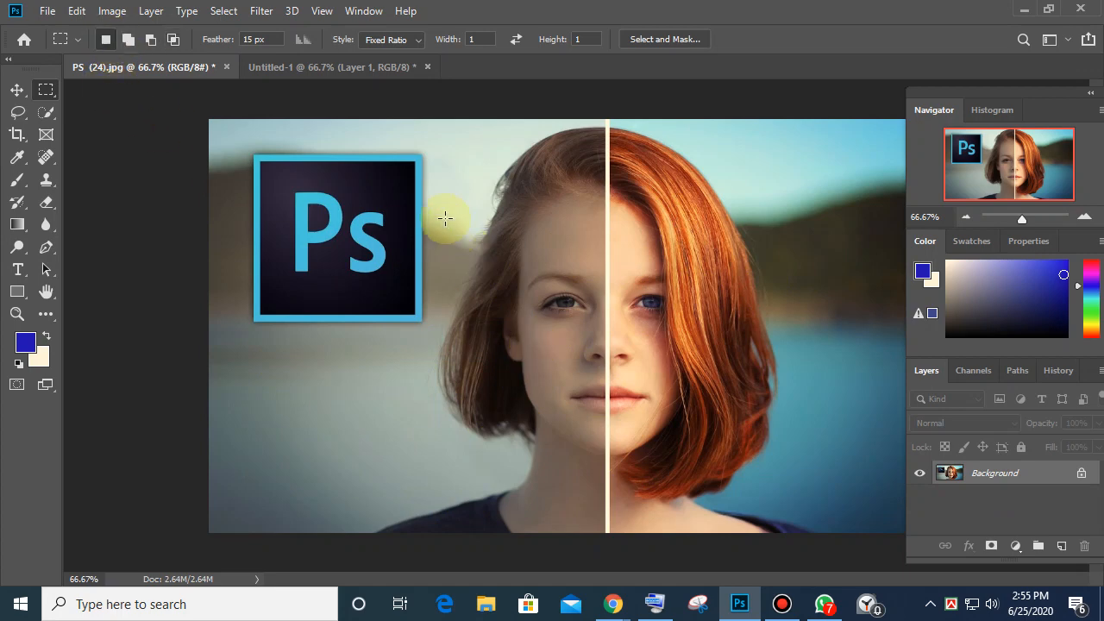
Step: In New Selection mode, select a square beside the logo, set the feather to 30 px, and select another square below the logo
{"action": "left_click_drag", "start_coordinate": [424, 154], "coordinate": [586, 316]}
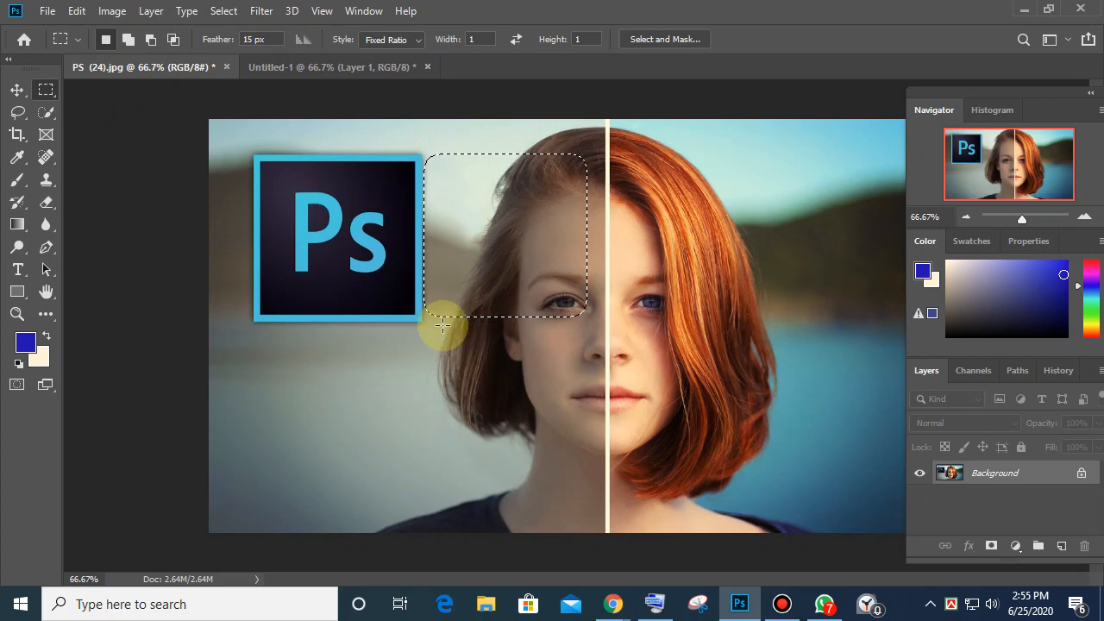
{"action": "left_click", "coordinate": [278, 40]}
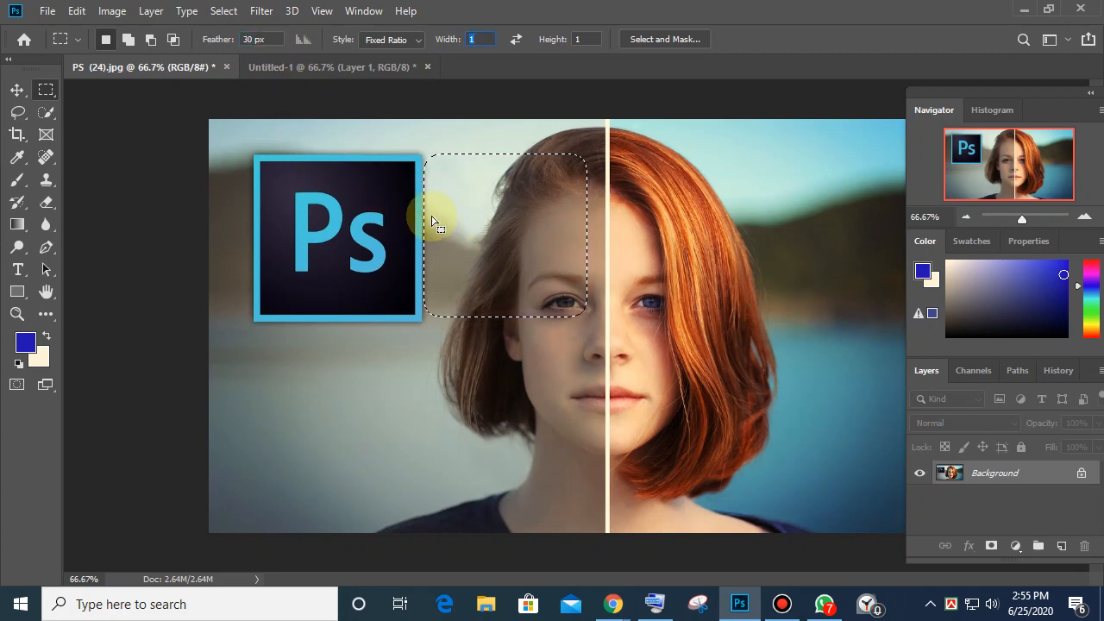
{"action": "left_click_drag", "start_coordinate": [356, 345], "coordinate": [480, 469]}
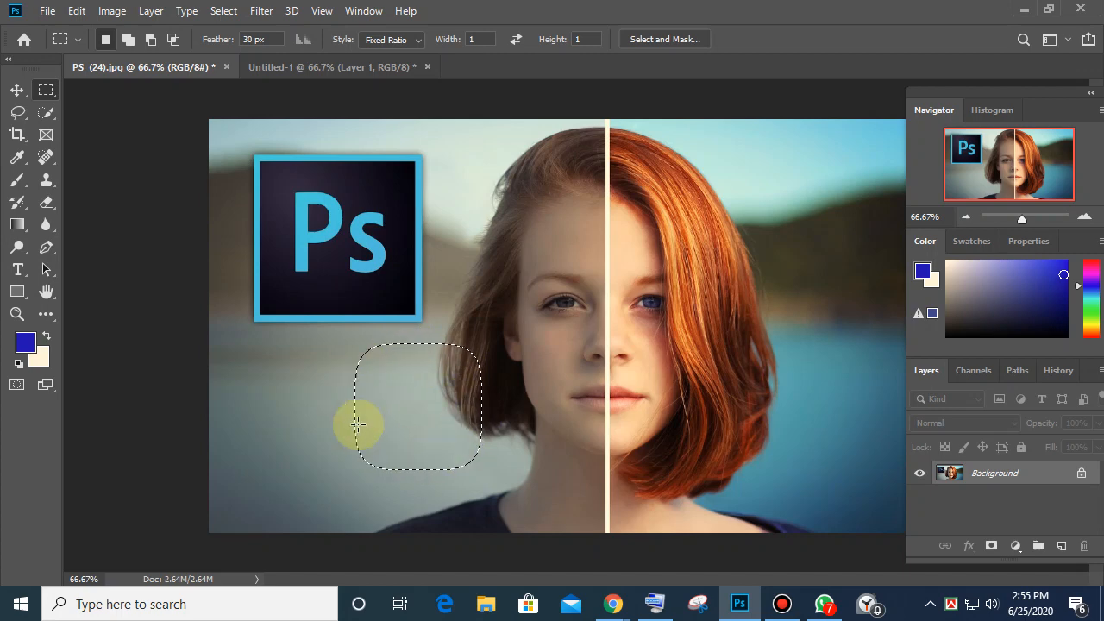
Step: Select a feathered square around the eyes and nose, copy it, and paste it into the Untitled-1 document
{"action": "left_click_drag", "start_coordinate": [527, 234], "coordinate": [654, 405]}
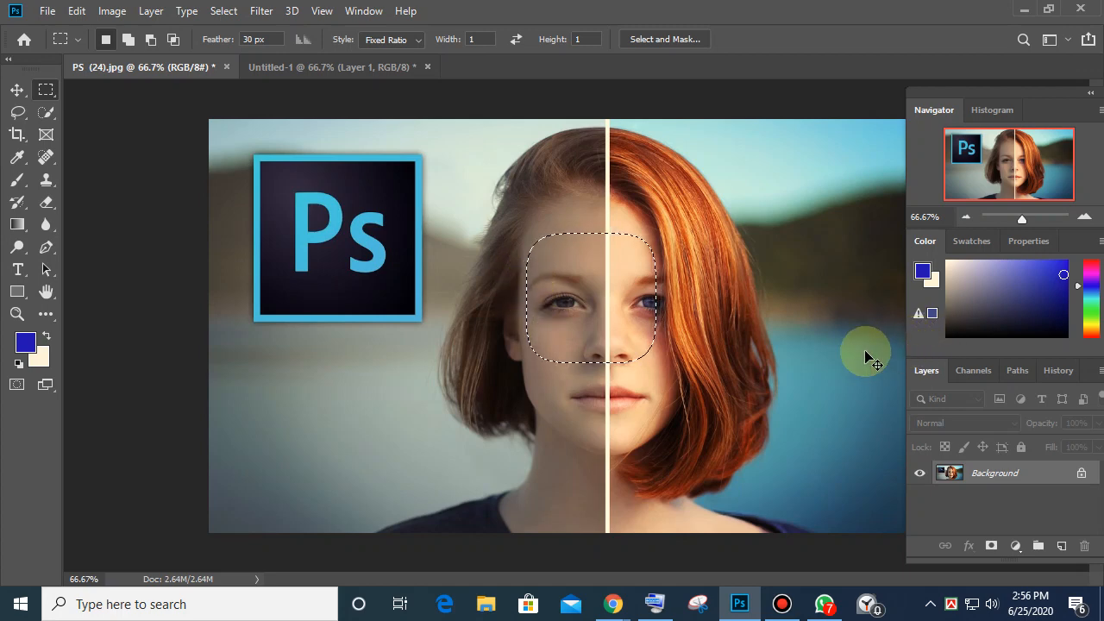
{"action": "left_click", "coordinate": [325, 69]}
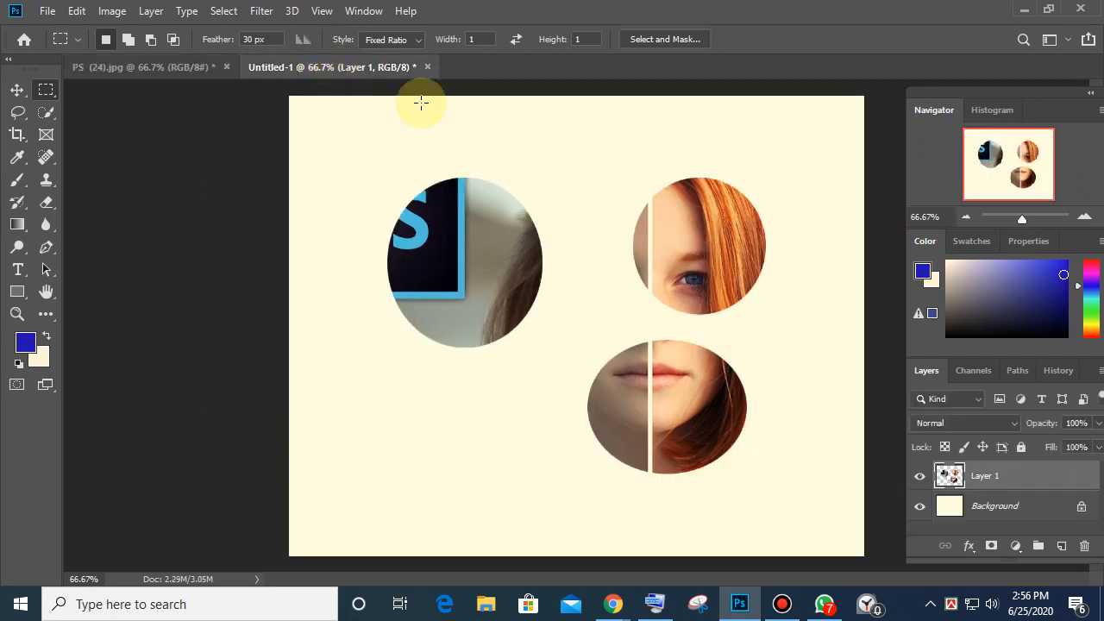
{"action": "key", "text": "ctrl+v"}
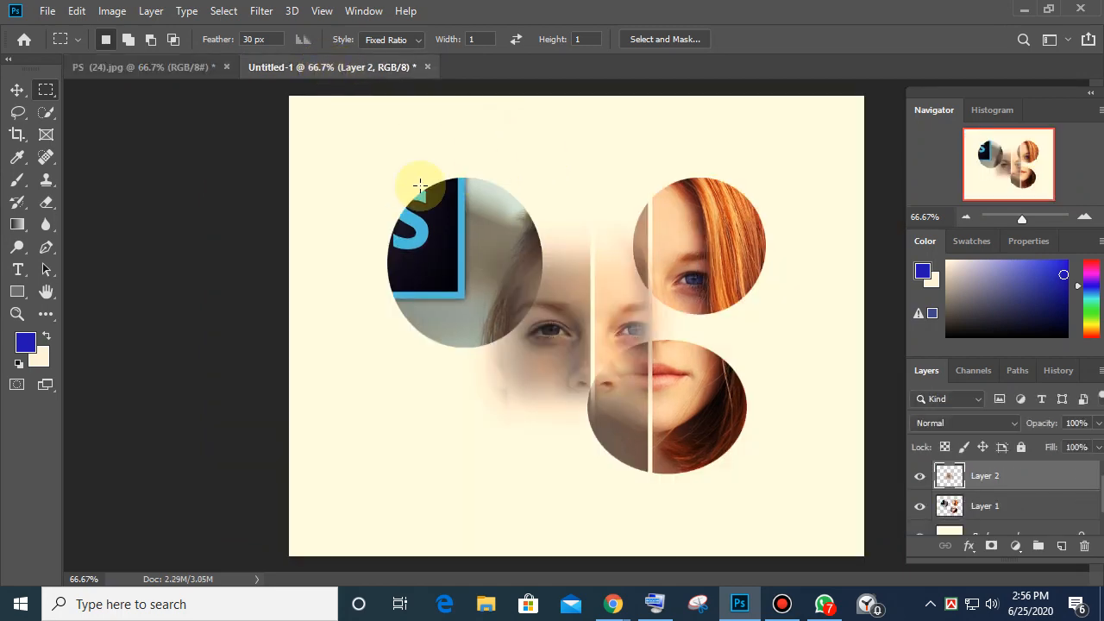
Step: Move the pasted face piece to the canvas's left side and the circular cut-outs toward the upper right
{"action": "left_click", "coordinate": [16, 90]}
{"action": "left_click_drag", "start_coordinate": [589, 288], "coordinate": [411, 397]}
{"action": "left_click_drag", "start_coordinate": [472, 261], "coordinate": [570, 204]}
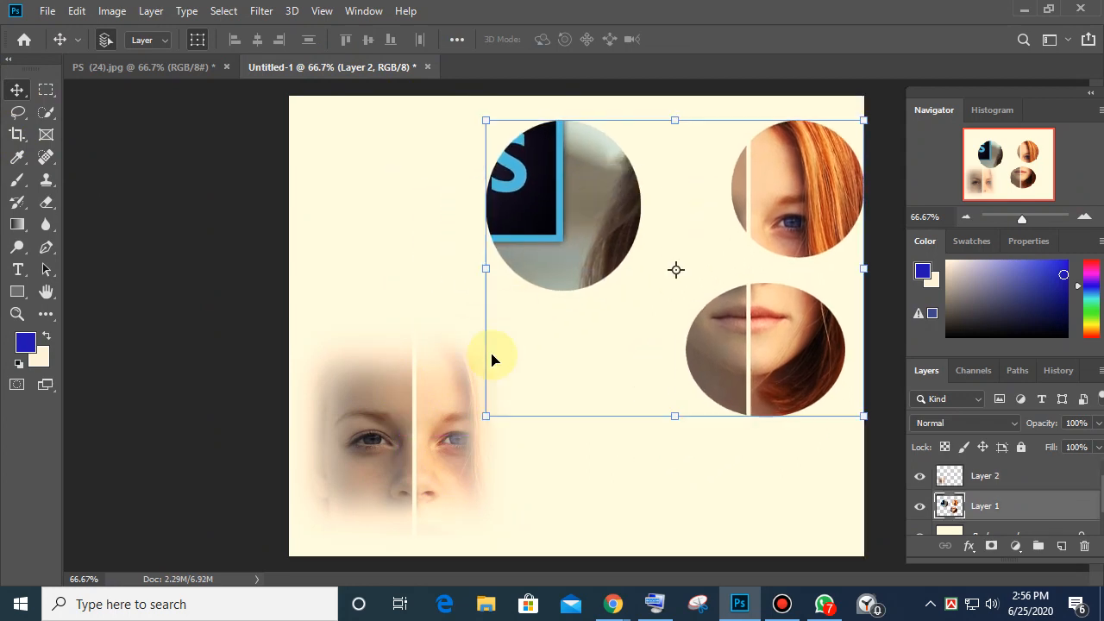
{"action": "left_click_drag", "start_coordinate": [416, 435], "coordinate": [426, 327]}
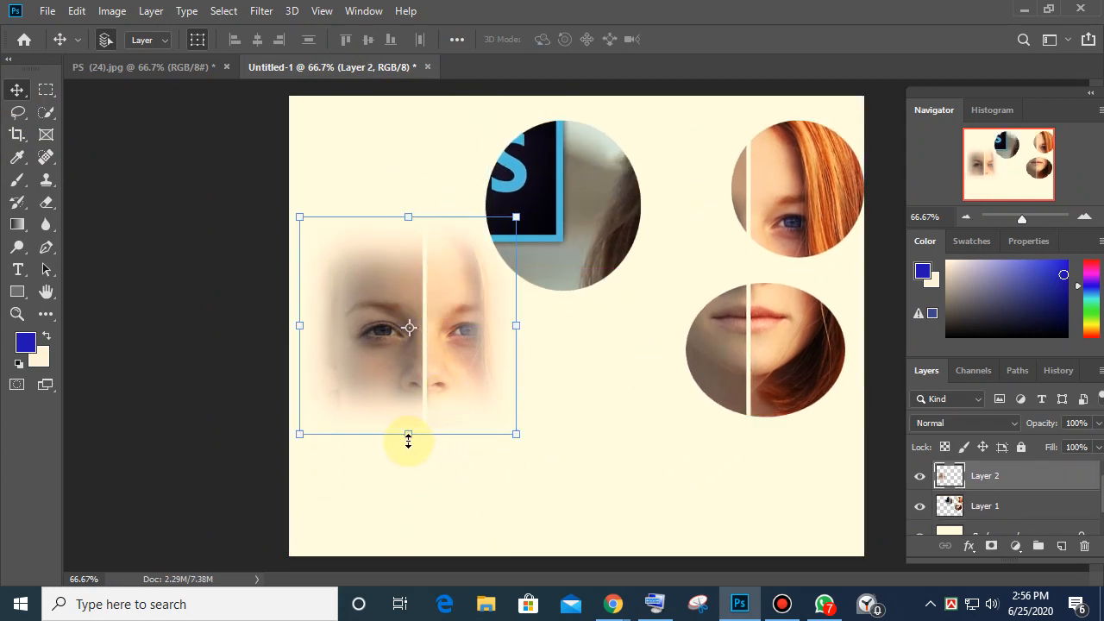
Step: Scale the face piece's height to 77.57% and move it below the circle containing the logo
{"action": "left_click_drag", "start_coordinate": [407, 418], "coordinate": [408, 386]}
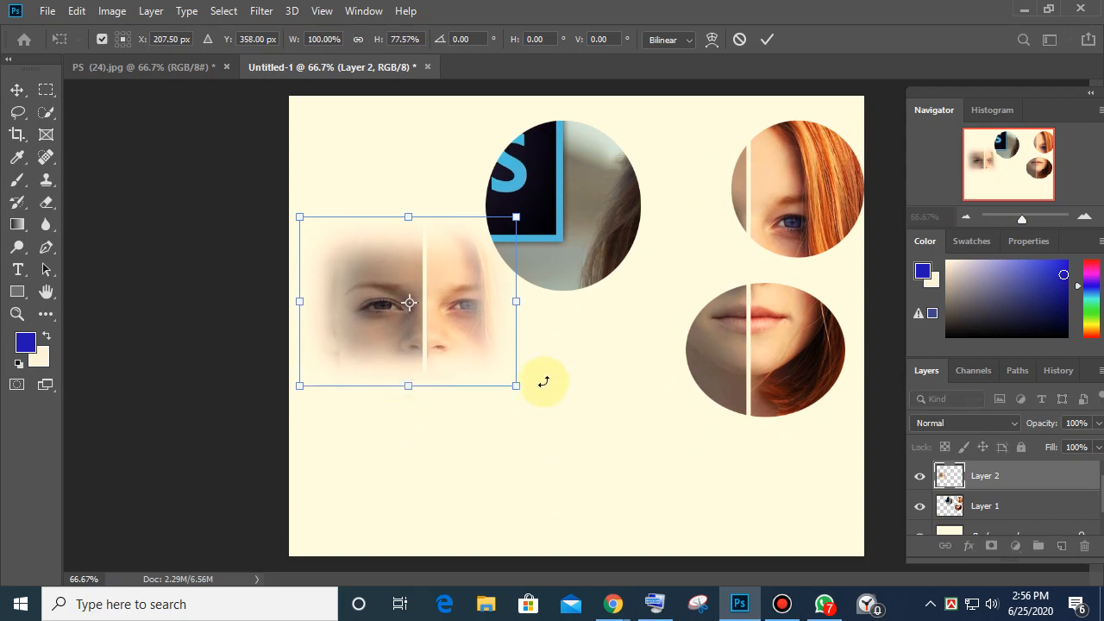
{"action": "left_click", "coordinate": [768, 39]}
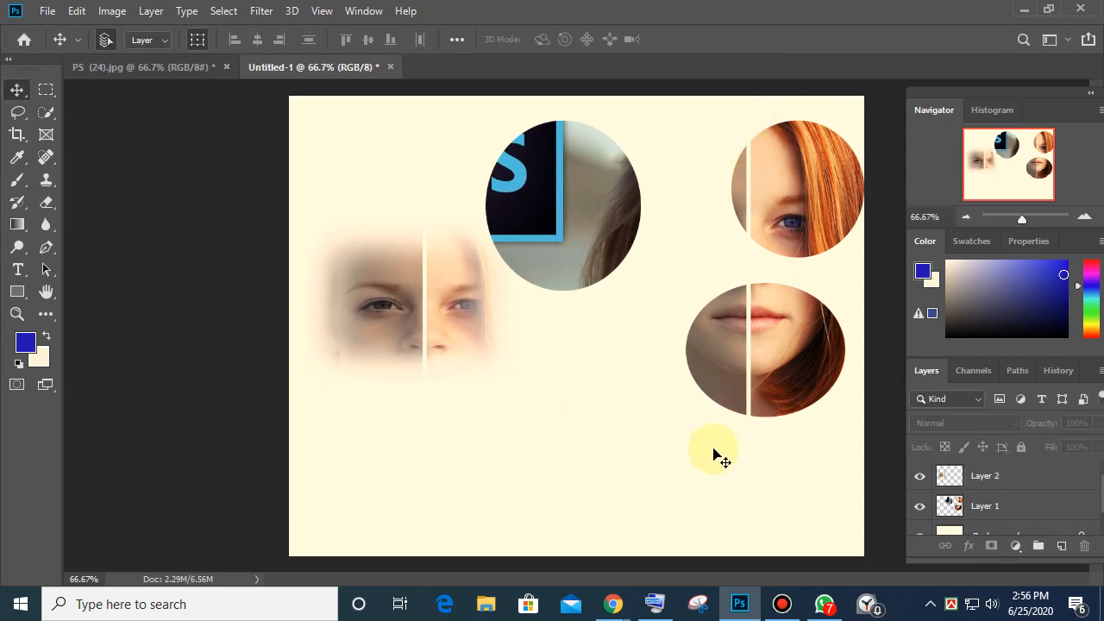
{"action": "left_click_drag", "start_coordinate": [418, 307], "coordinate": [540, 272]}
{"action": "key", "text": "ctrl+t"}
{"action": "left_click", "coordinate": [784, 354]}
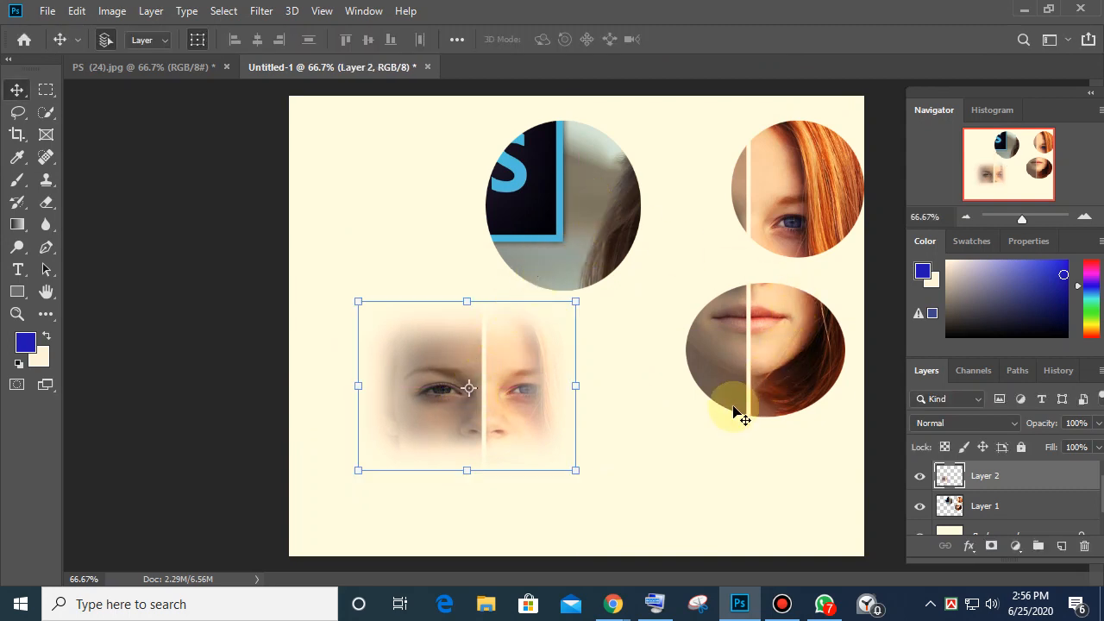
Step: Try Layer 2 beneath Layer 1 with the pieces overlapping, restore it on top, and move the face piece to the canvas's lower left
{"action": "left_click_drag", "start_coordinate": [998, 470], "coordinate": [980, 508]}
{"action": "left_click_drag", "start_coordinate": [544, 404], "coordinate": [574, 279]}
{"action": "left_click", "coordinate": [985, 475]}
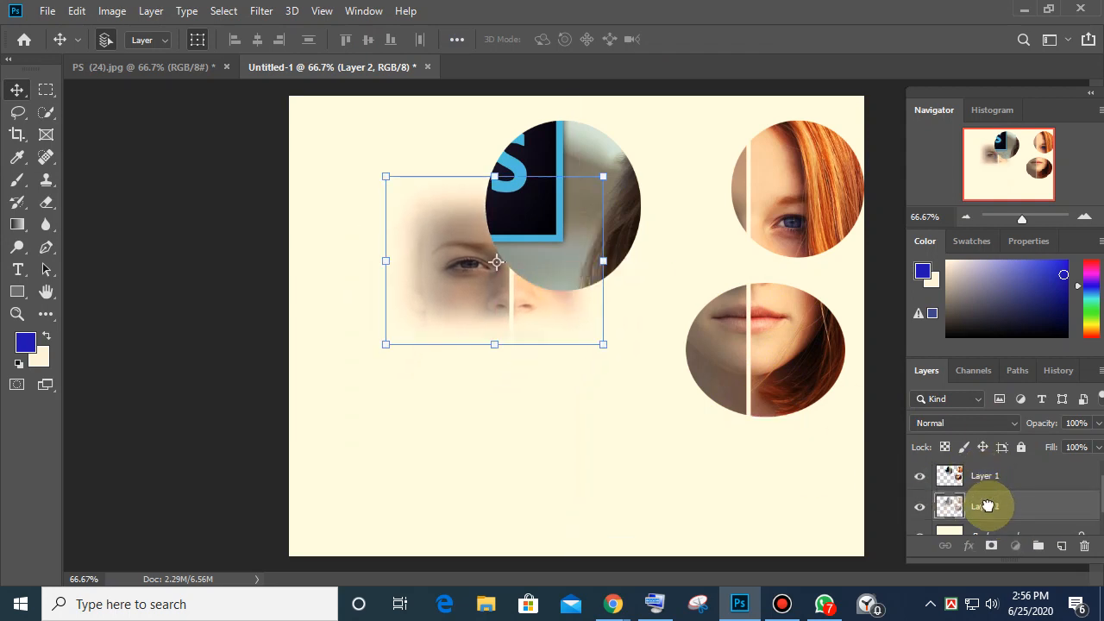
{"action": "left_click_drag", "start_coordinate": [998, 480], "coordinate": [998, 519]}
{"action": "left_click_drag", "start_coordinate": [440, 287], "coordinate": [377, 401]}
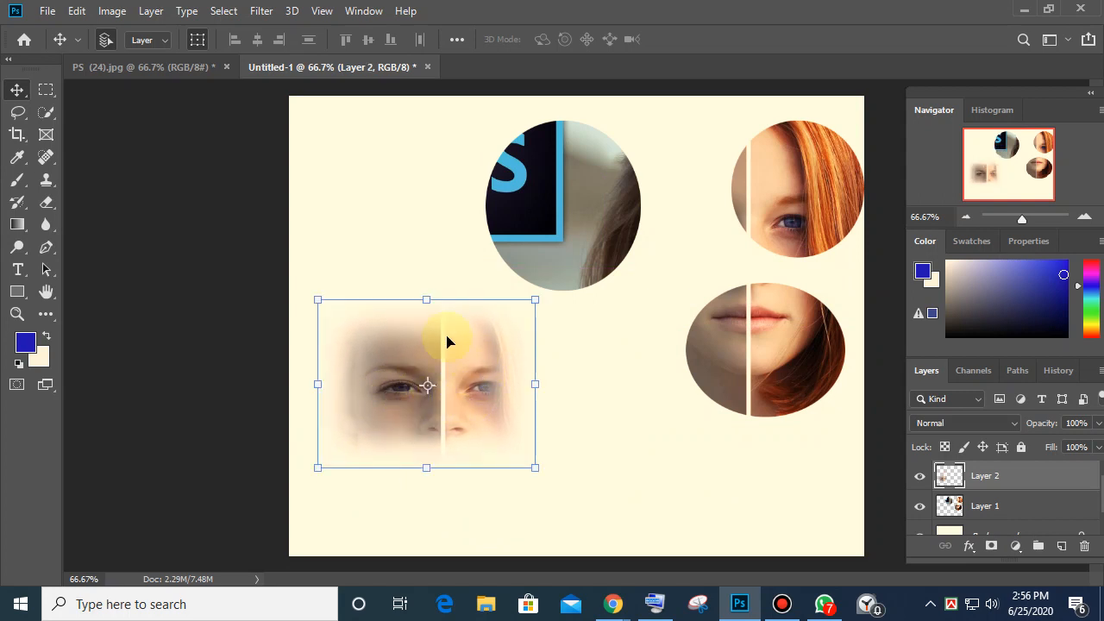
Step: Return to the PS (24).jpg document and deselect the feathered face selection
{"action": "left_click", "coordinate": [180, 68]}
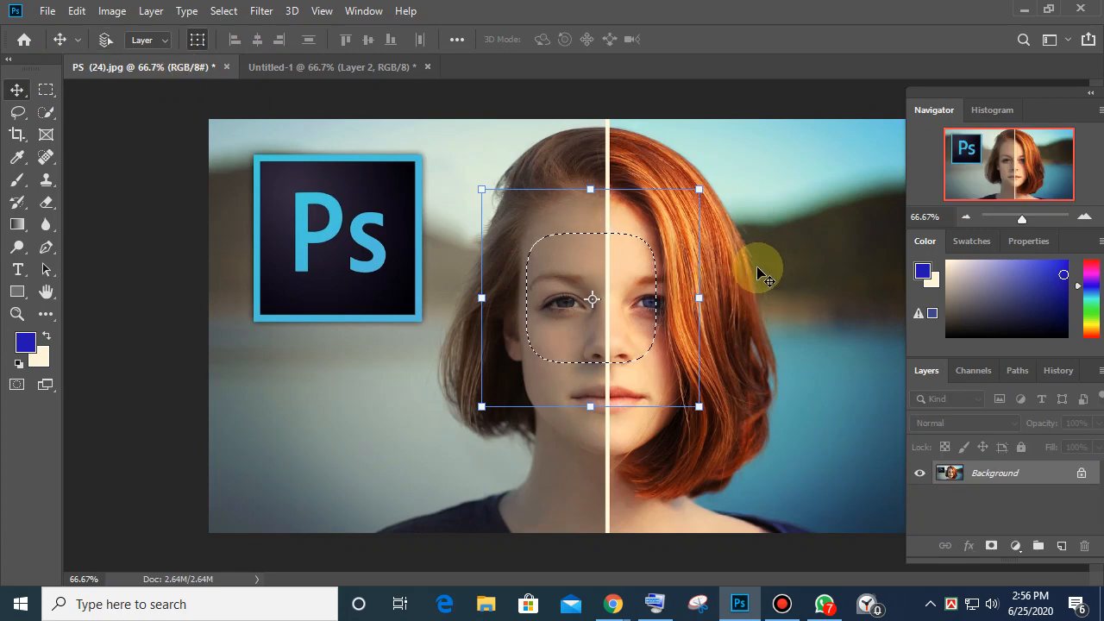
{"action": "key", "text": "ctrl+d"}
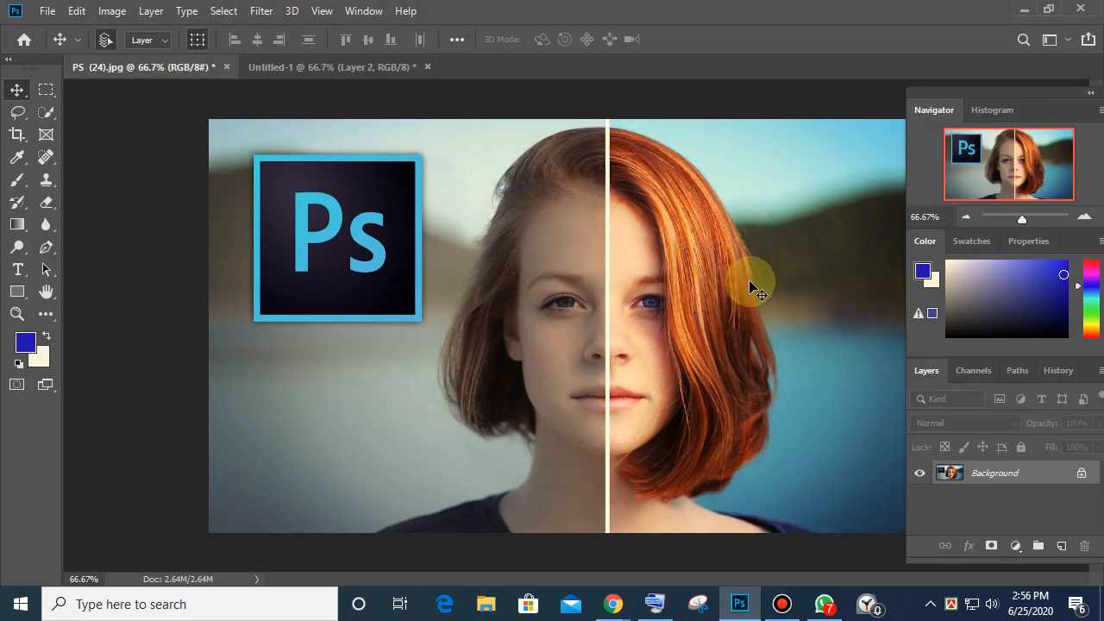
Step: Set the rectangular marquee's feather to 5 px and select a square over the upper half of the face
{"action": "left_click", "coordinate": [47, 93]}
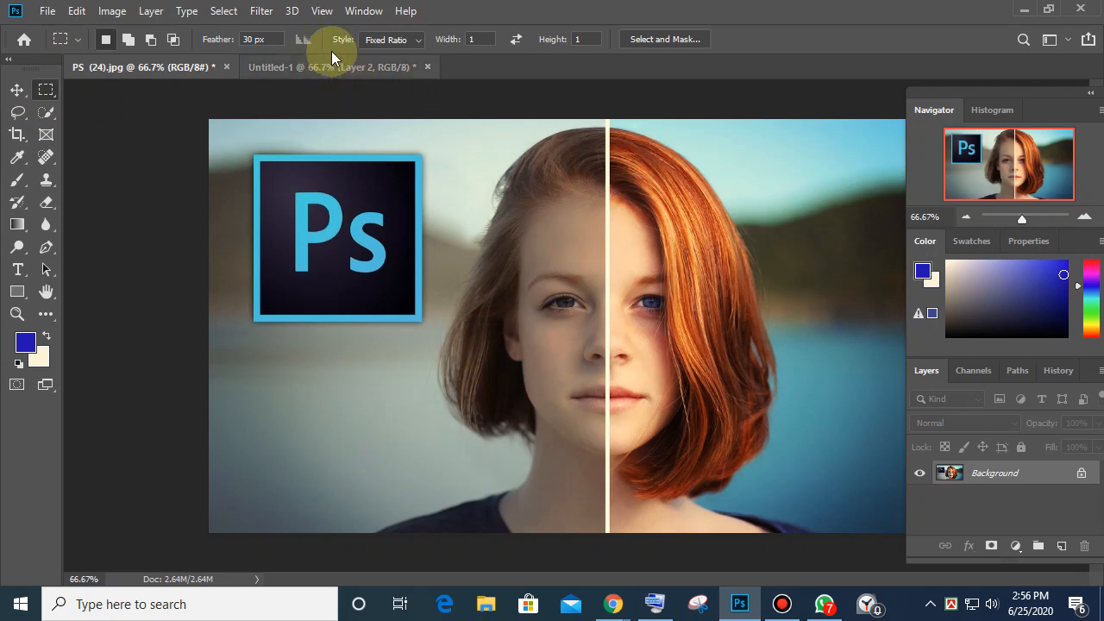
{"action": "left_click", "coordinate": [268, 39]}
{"action": "type", "text": "5"}
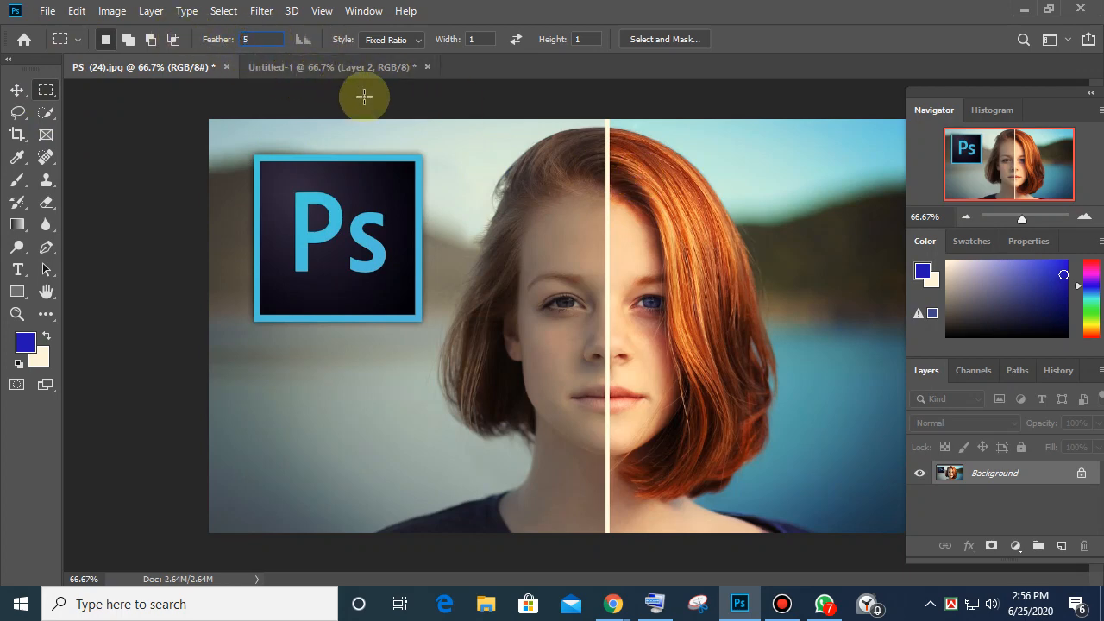
{"action": "left_click_drag", "start_coordinate": [512, 164], "coordinate": [672, 326]}
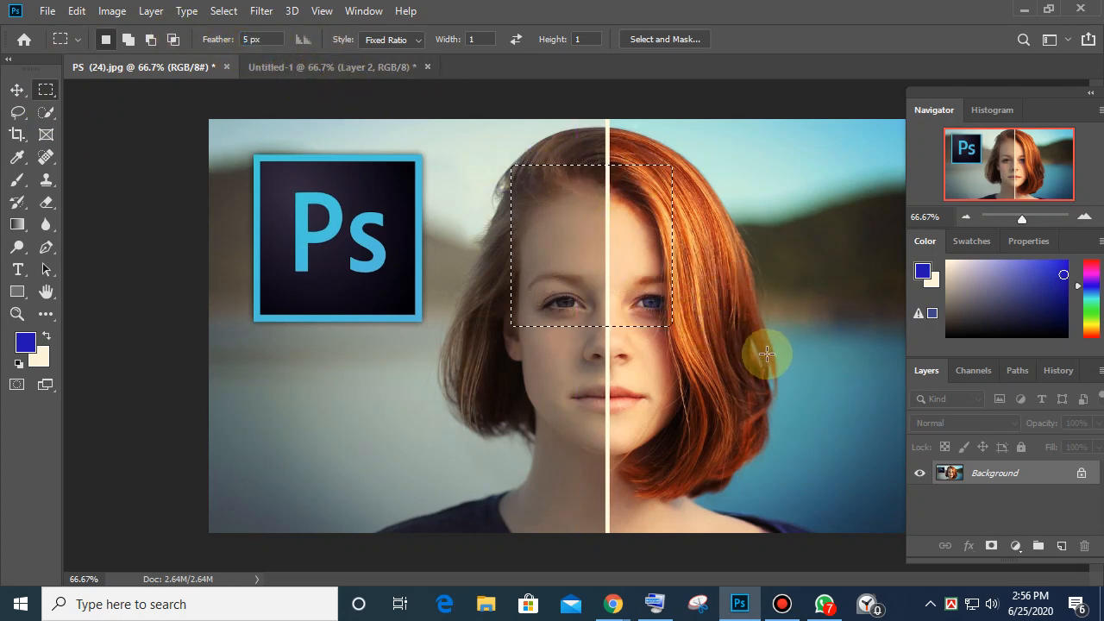
Step: Paste the copied face selection into Untitled-1 and move it to the canvas's upper left beside the logo circle
{"action": "left_click", "coordinate": [302, 68]}
{"action": "key", "text": "ctrl+v"}
{"action": "left_click", "coordinate": [17, 90]}
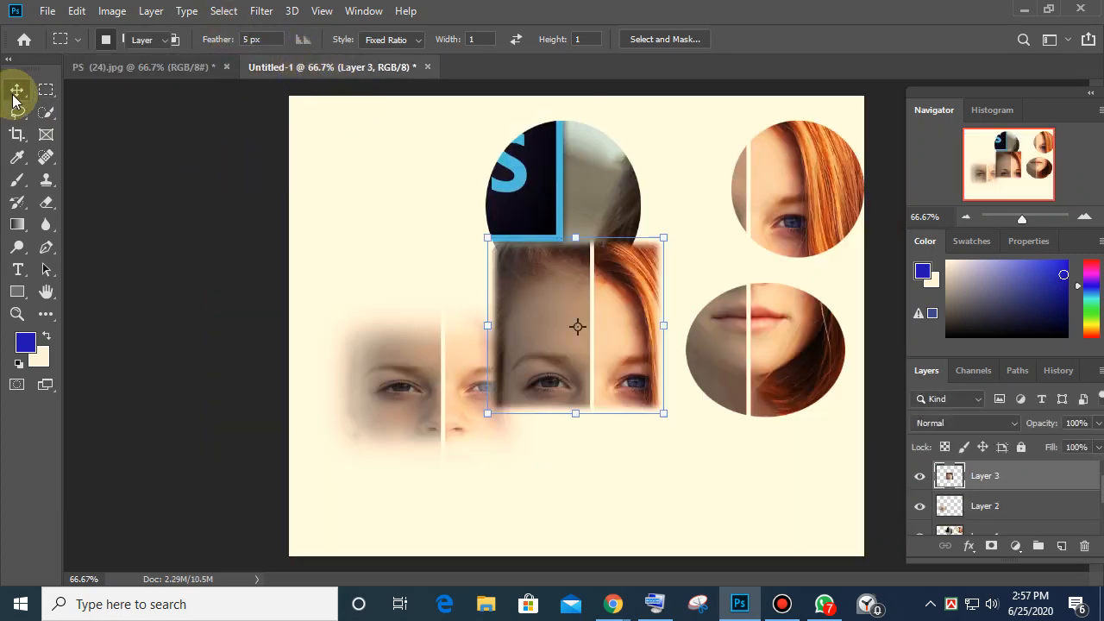
{"action": "left_click_drag", "start_coordinate": [569, 314], "coordinate": [392, 201]}
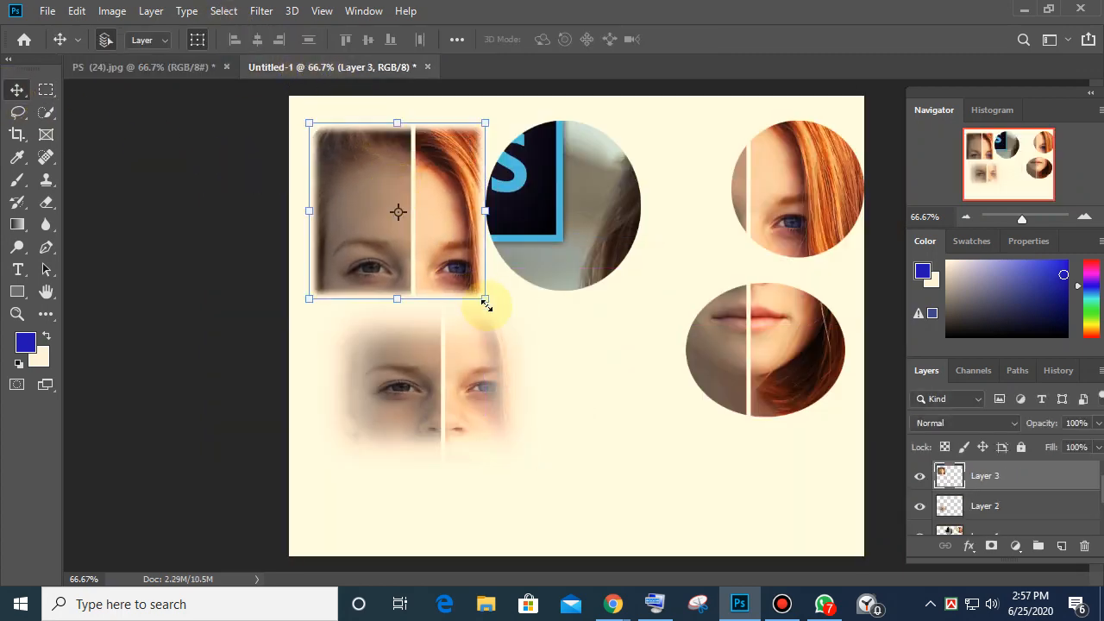
Step: Inspect the pasted face piece's feathered edges up close and move the piece slightly down
{"action": "key", "text": "ctrl+plus"}
{"action": "key", "text": "ctrl+plus"}
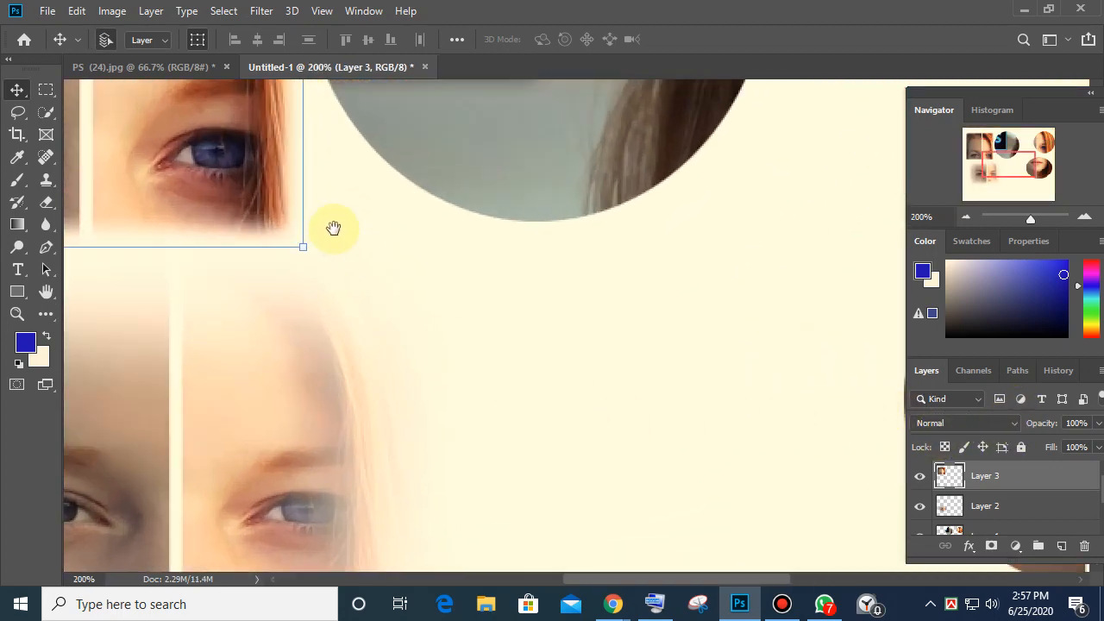
{"action": "left_click_drag", "start_coordinate": [361, 229], "coordinate": [778, 594]}
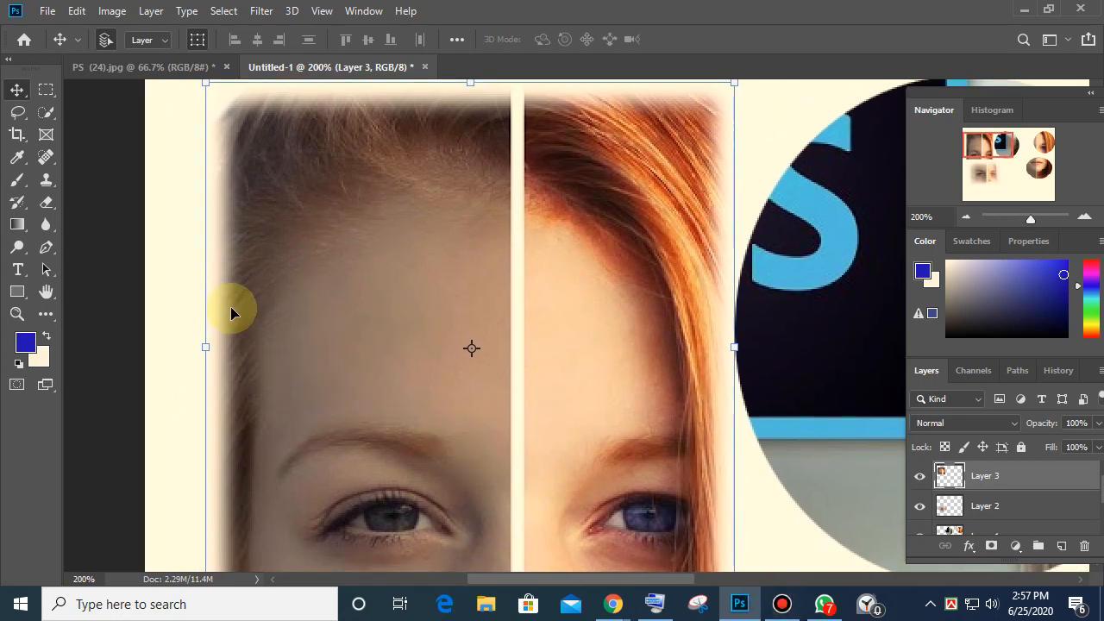
{"action": "key", "text": "ctrl+minus"}
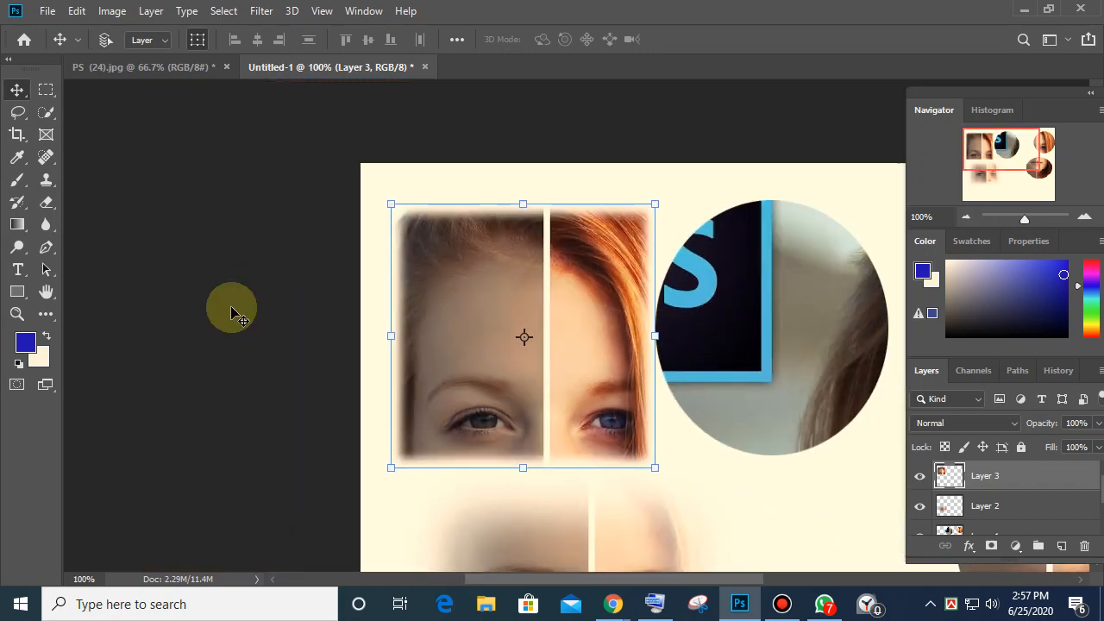
{"action": "left_click_drag", "start_coordinate": [486, 298], "coordinate": [509, 362]}
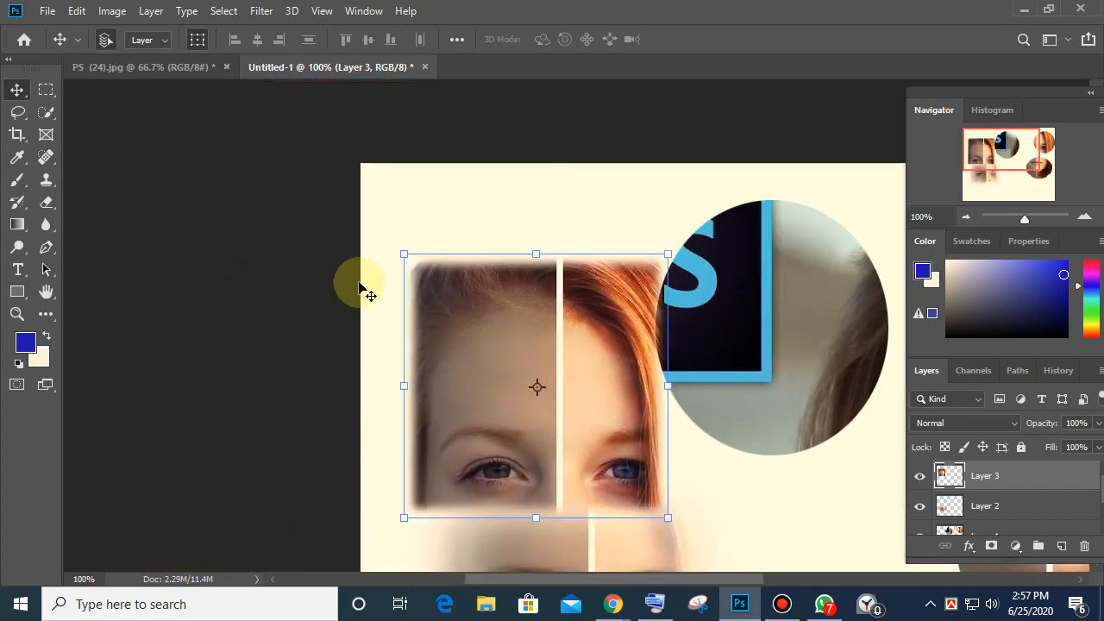
Step: Return to PS (24).jpg, clear the face selection, and set the rectangular marquee's feather to 10 px
{"action": "left_click", "coordinate": [141, 67]}
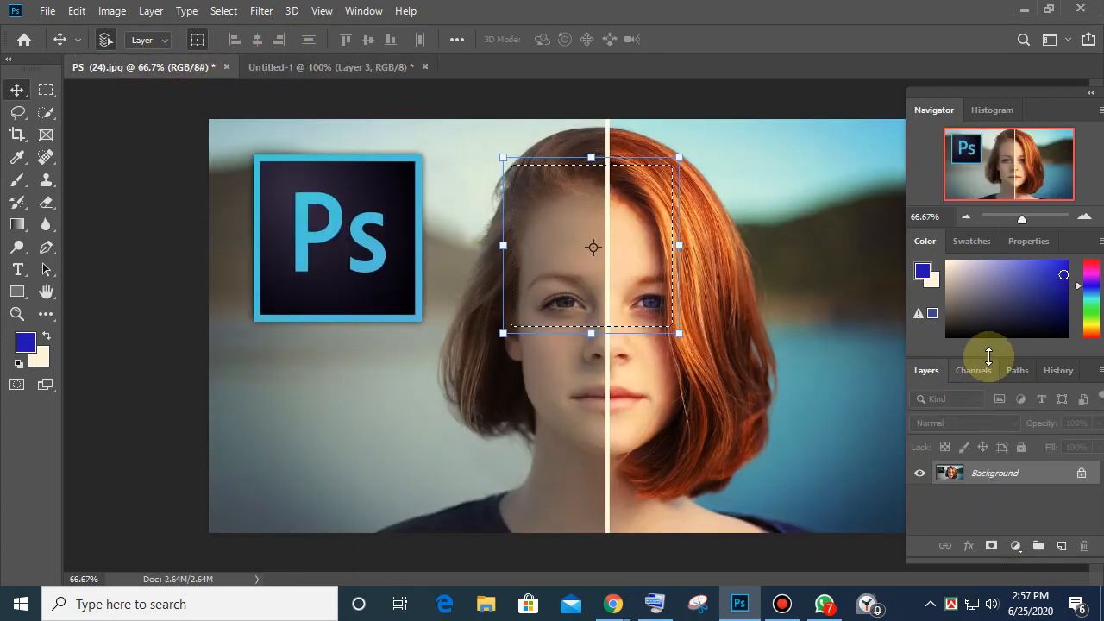
{"action": "key", "text": "ctrl+d"}
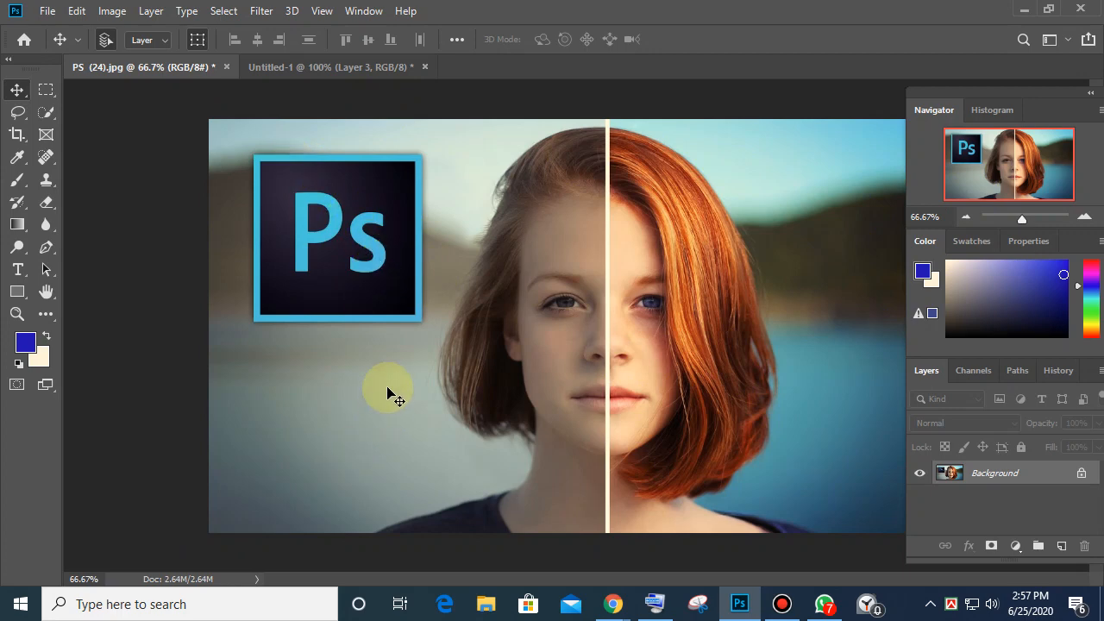
{"action": "left_click", "coordinate": [46, 90]}
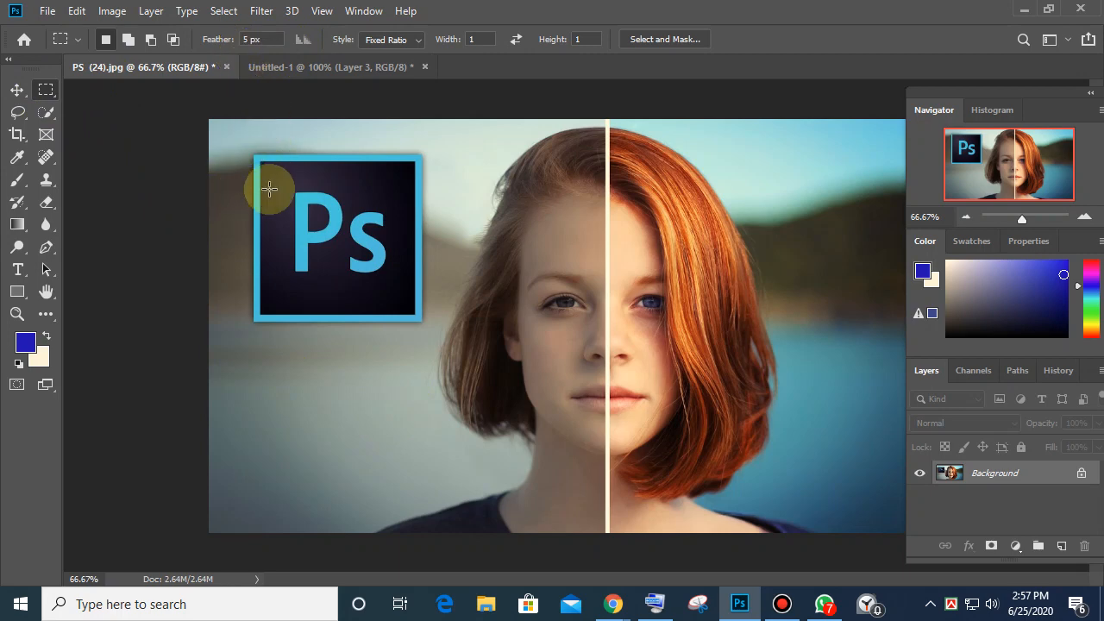
{"action": "left_click", "coordinate": [252, 39]}
{"action": "type", "text": "10"}
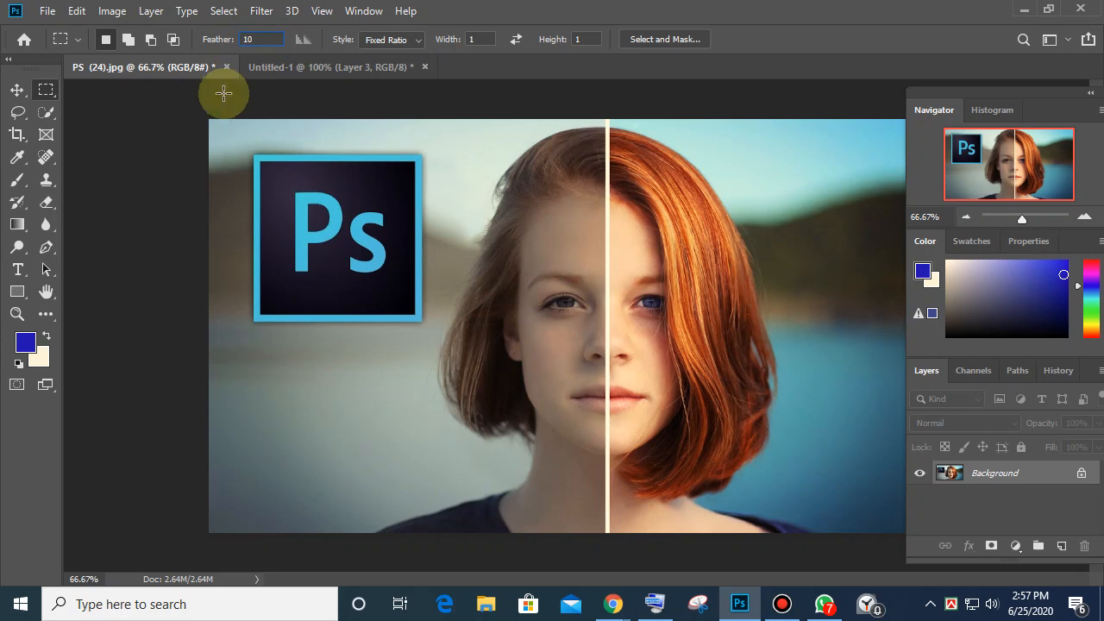
Step: Draw a square feathered selection over the Ps logo and replace it with a slightly larger one reaching the logo's lower edge
{"action": "left_click_drag", "start_coordinate": [220, 131], "coordinate": [390, 302]}
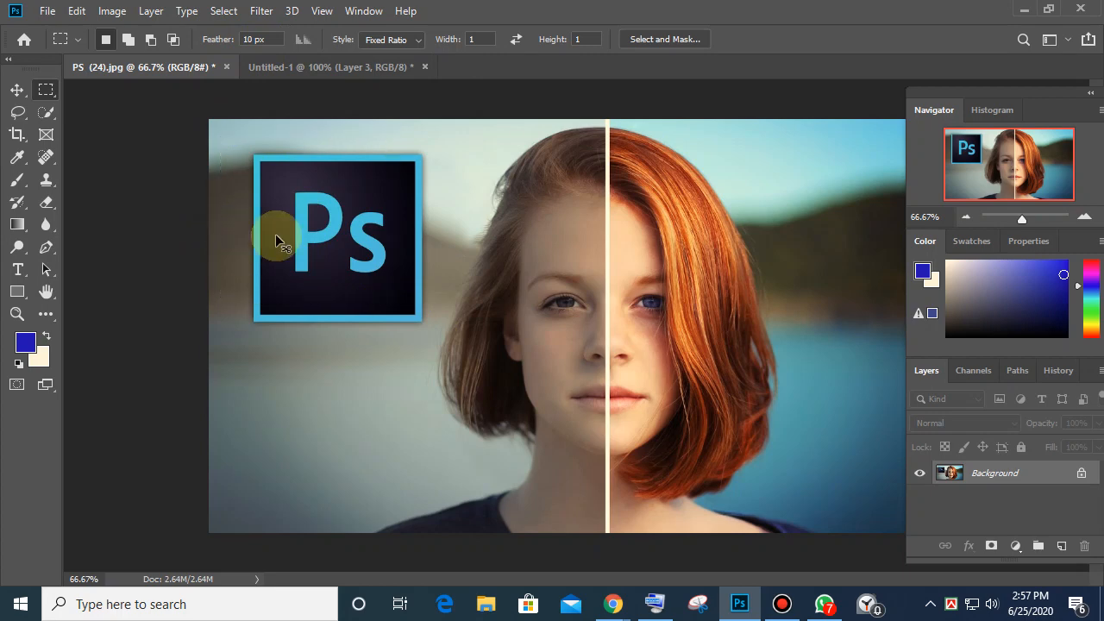
{"action": "key", "text": "ctrl+plus"}
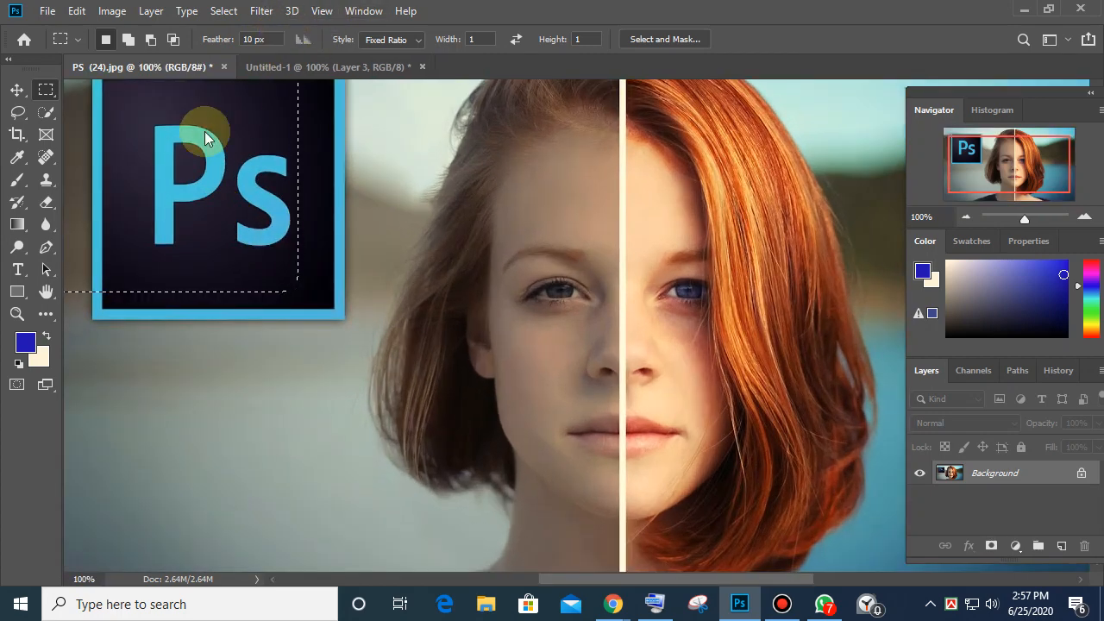
{"action": "left_click_drag", "start_coordinate": [289, 137], "coordinate": [485, 247]}
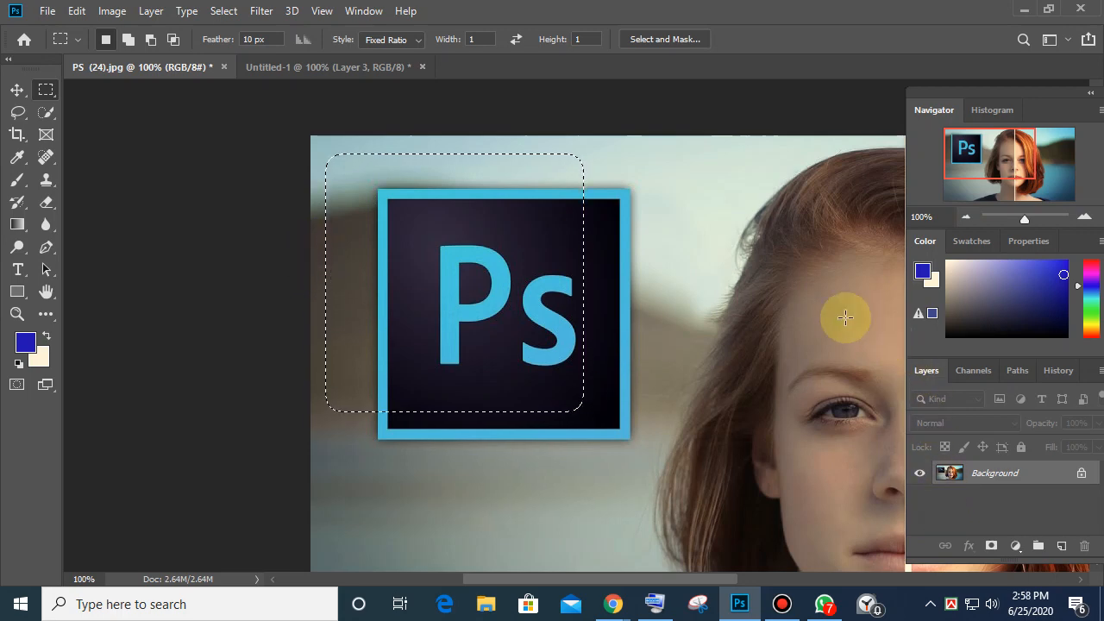
{"action": "left_click", "coordinate": [620, 275]}
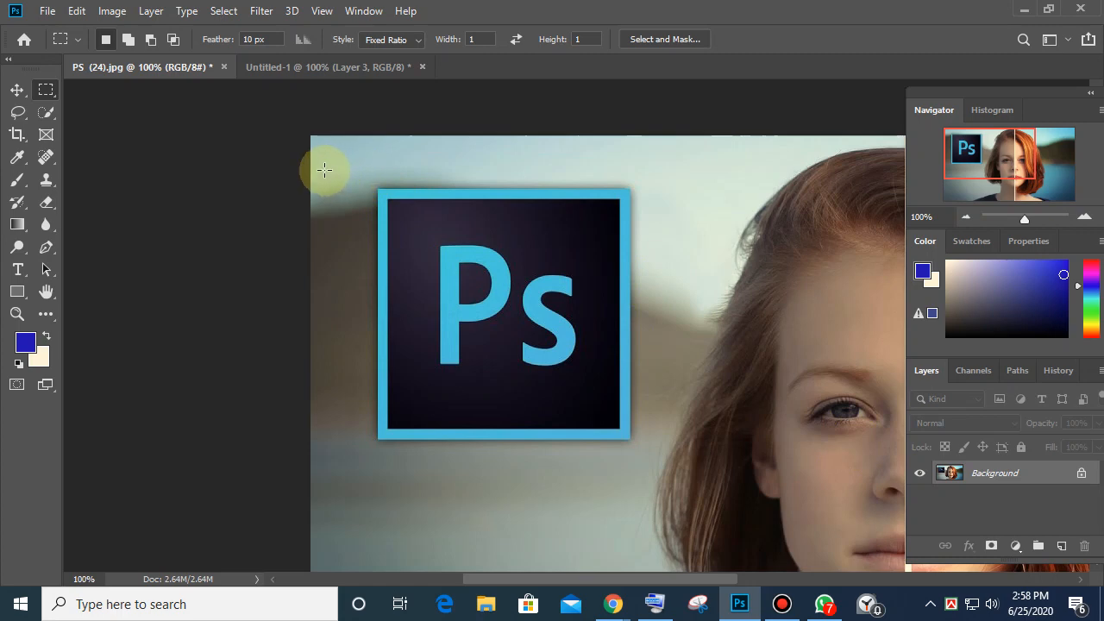
{"action": "left_click_drag", "start_coordinate": [321, 164], "coordinate": [653, 438]}
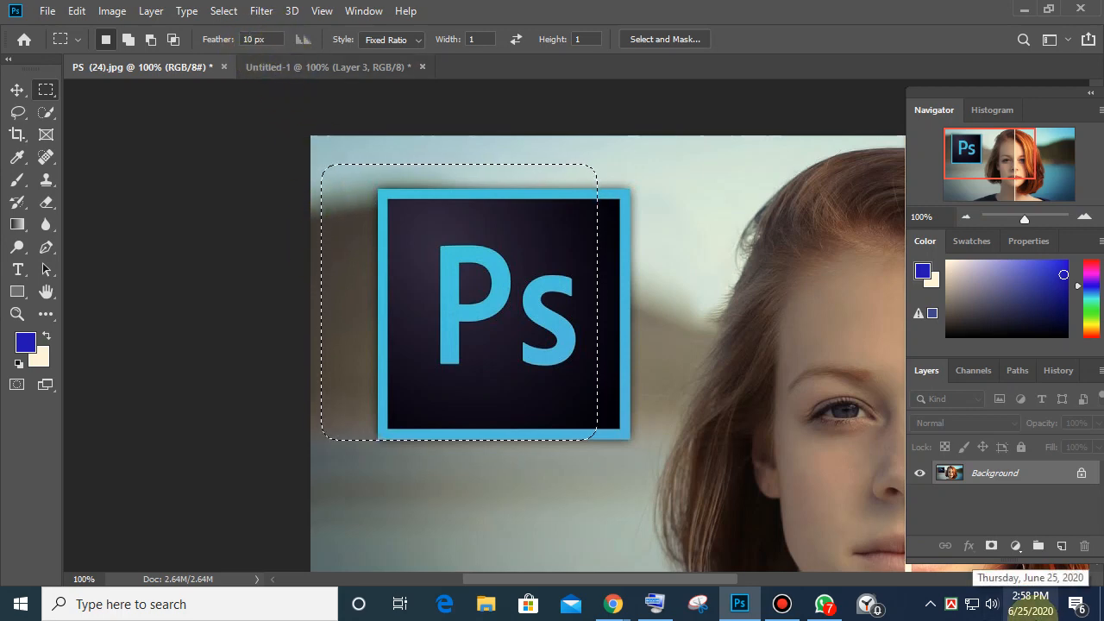
Step: Paste the feathered logo selection into Untitled-1 and delete the face piece on Layer 3
{"action": "left_click", "coordinate": [317, 67]}
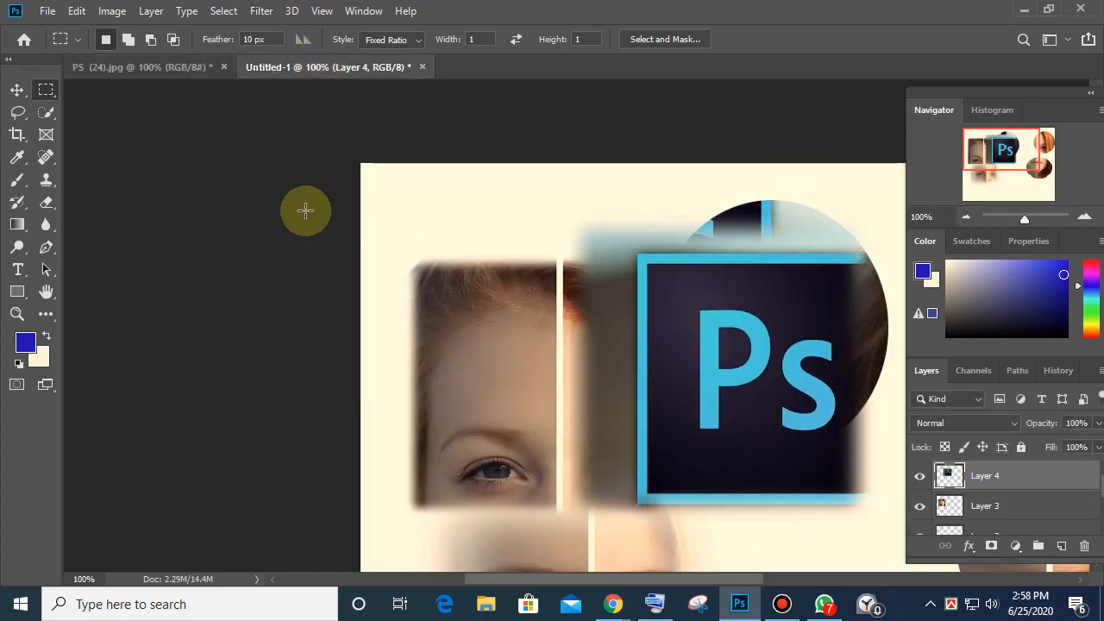
{"action": "left_click", "coordinate": [17, 90]}
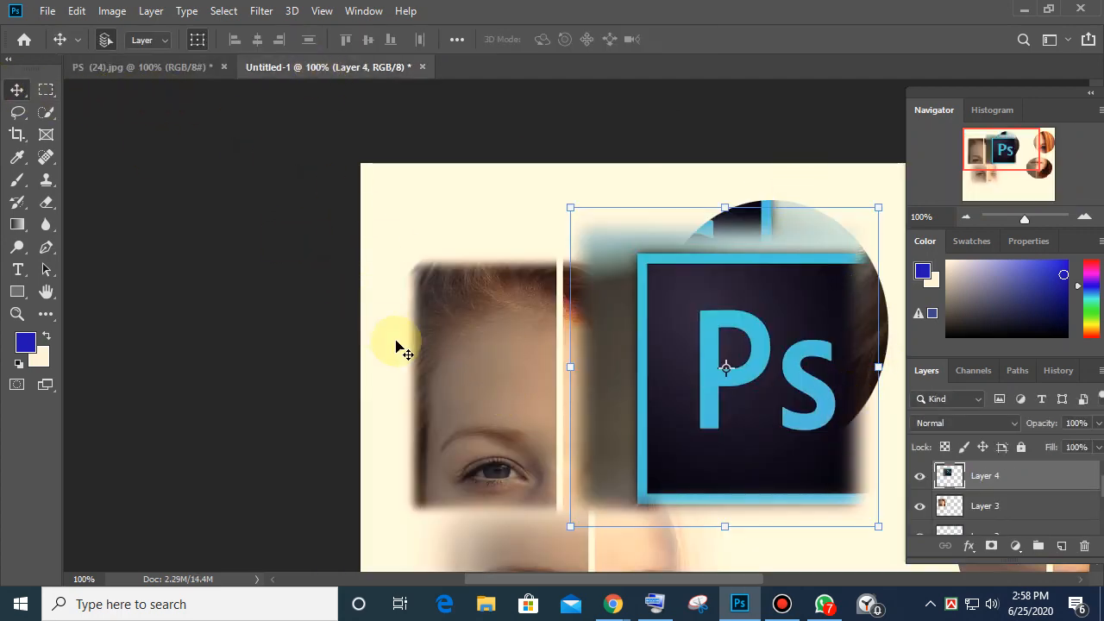
{"action": "left_click", "coordinate": [409, 352]}
{"action": "left_click", "coordinate": [444, 376]}
{"action": "key", "text": "Delete"}
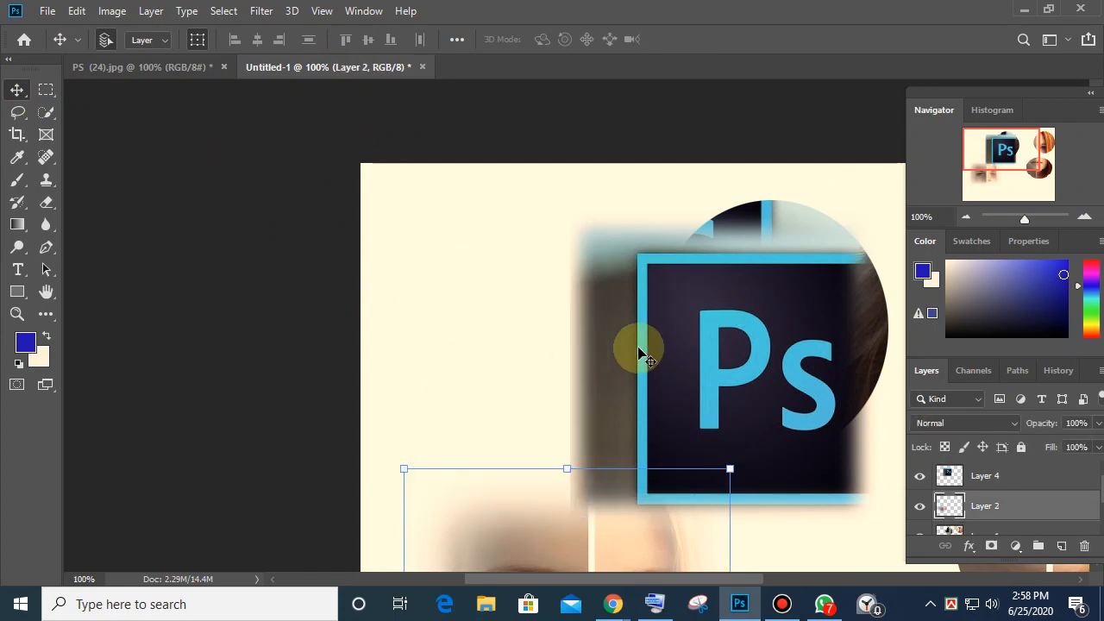
Step: Move the logo piece to the canvas's upper left and shift the circular cut-outs and feathered face piece away toward the lower right
{"action": "left_click_drag", "start_coordinate": [707, 347], "coordinate": [543, 331]}
{"action": "left_click_drag", "start_coordinate": [806, 338], "coordinate": [959, 592]}
{"action": "left_click_drag", "start_coordinate": [610, 525], "coordinate": [869, 523]}
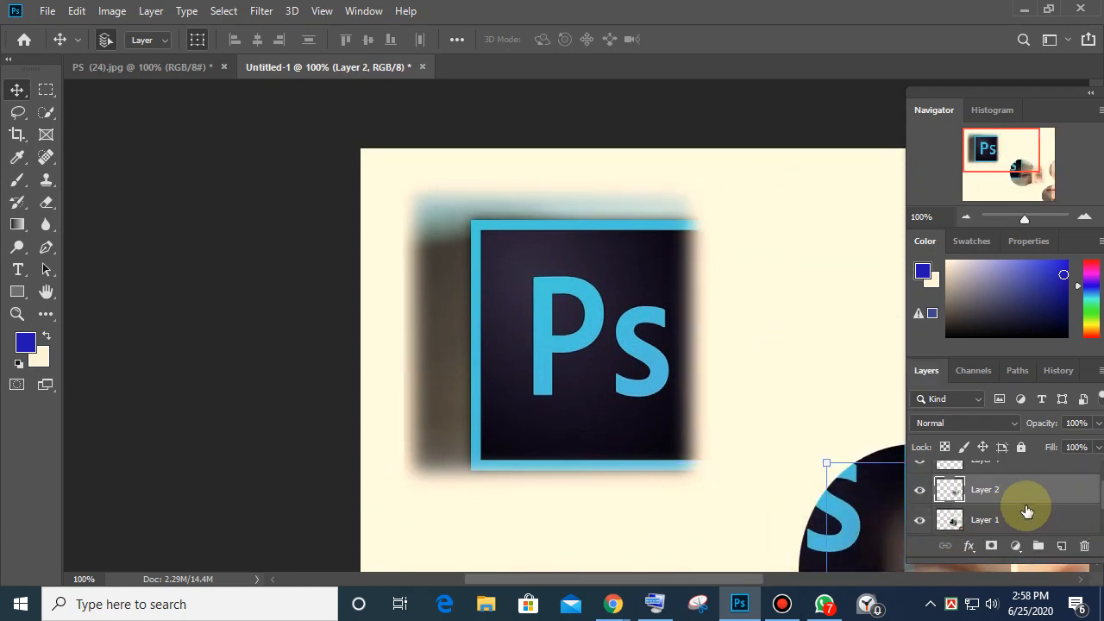
Step: Inspect the logo piece's feathered edges up close, move the piece slightly right, and deselect its layer
{"action": "key", "text": "ctrl+plus"}
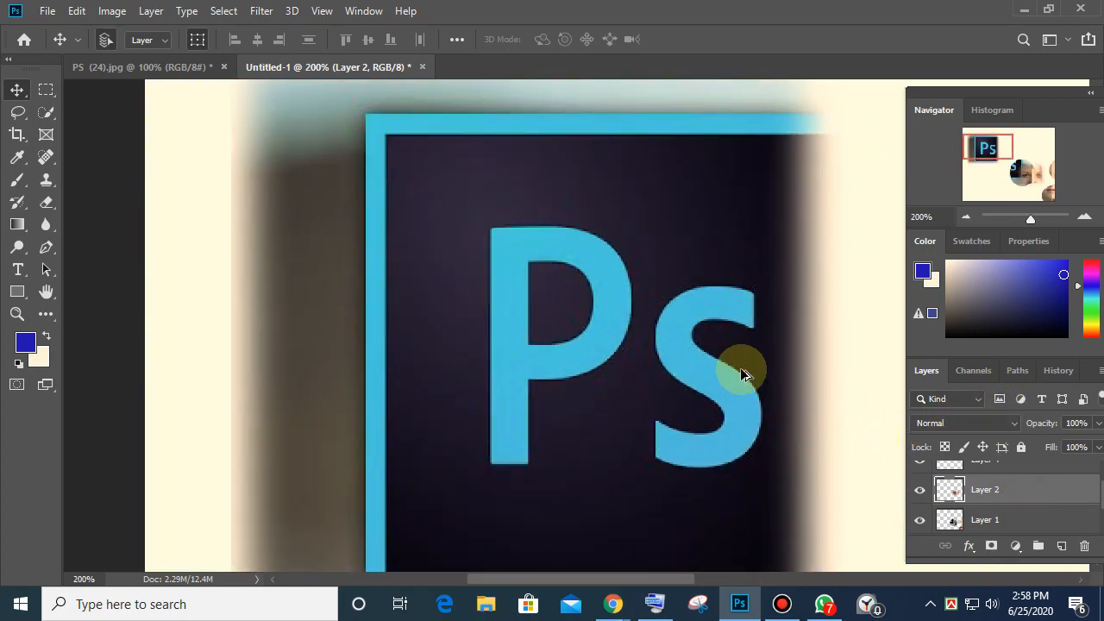
{"action": "scroll", "coordinate": [742, 371], "scroll_direction": "up", "scroll_amount": 2}
{"action": "scroll", "coordinate": [742, 371], "scroll_direction": "down", "scroll_amount": 4}
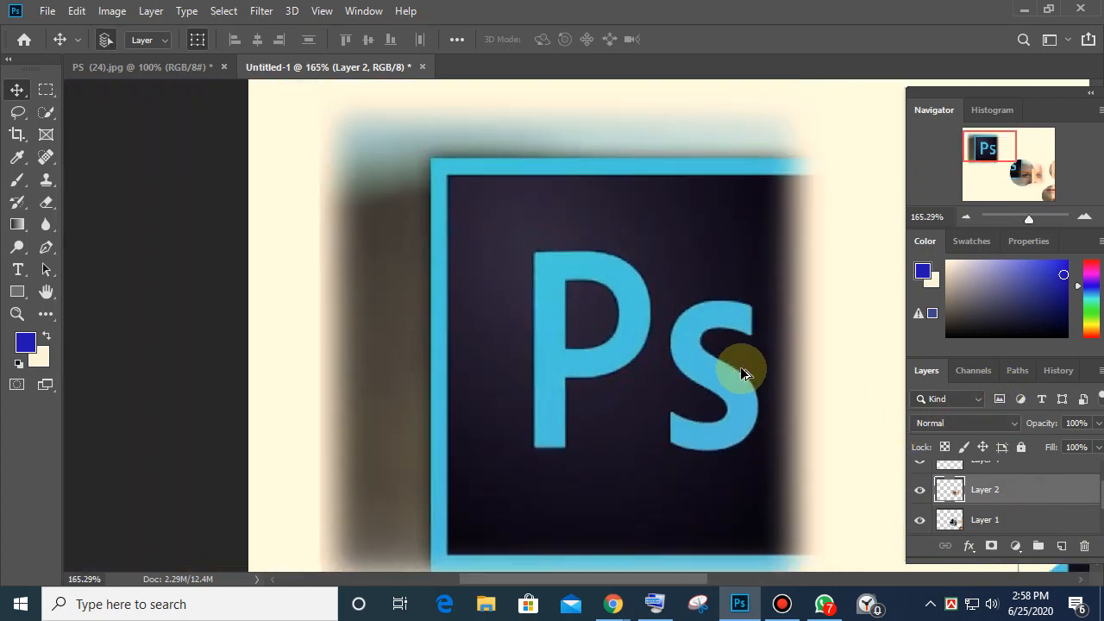
{"action": "scroll", "coordinate": [741, 371], "scroll_direction": "down", "scroll_amount": 1}
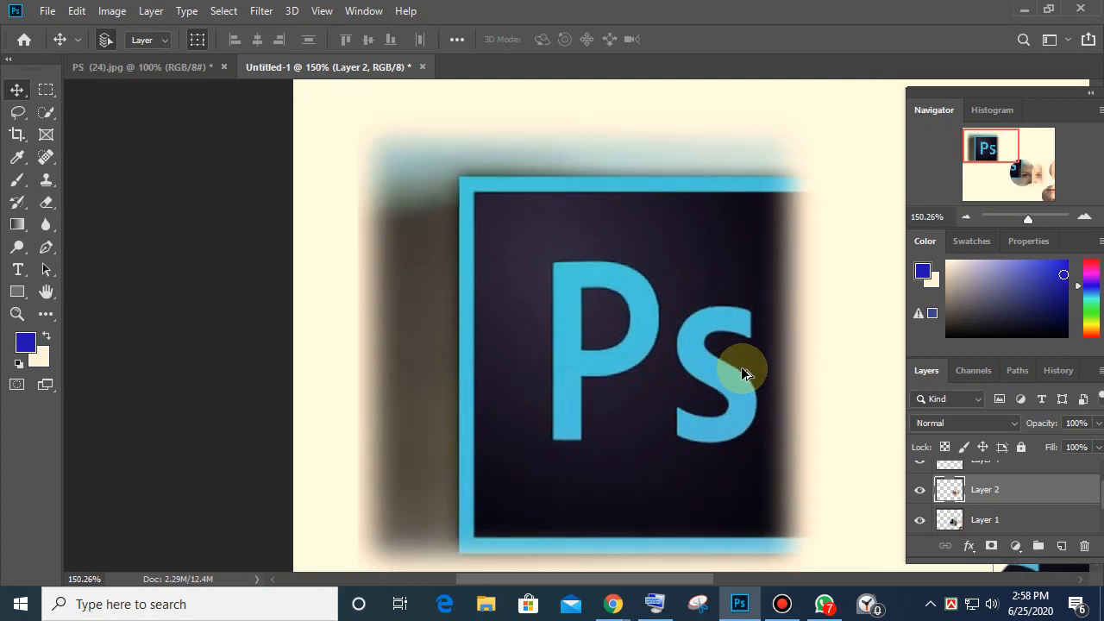
{"action": "scroll", "coordinate": [742, 370], "scroll_direction": "down", "scroll_amount": 1}
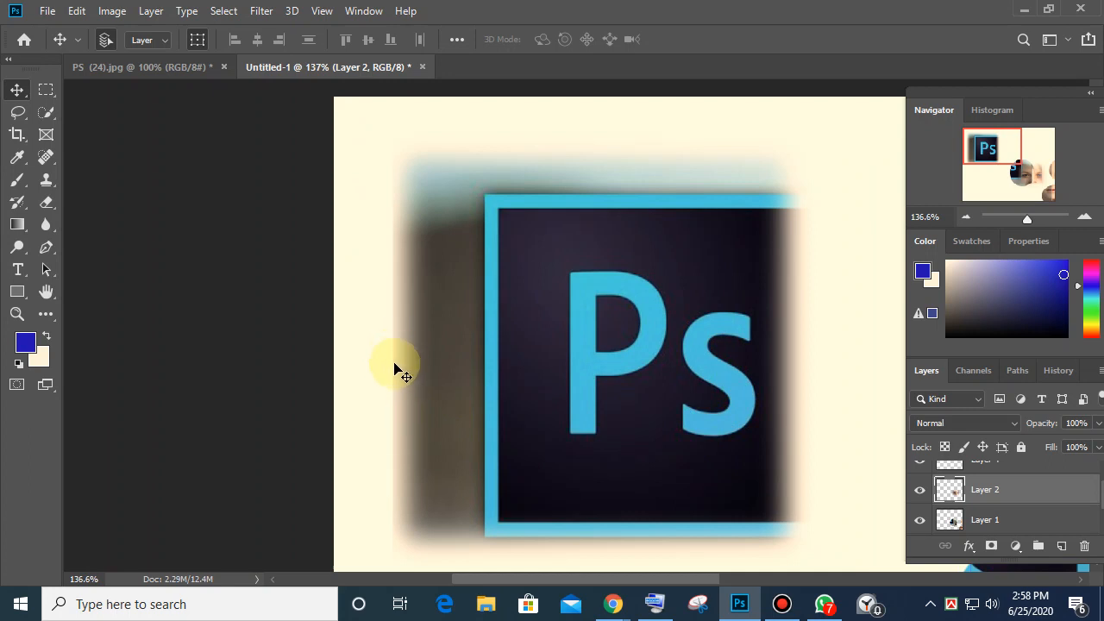
{"action": "left_click_drag", "start_coordinate": [402, 323], "coordinate": [442, 332]}
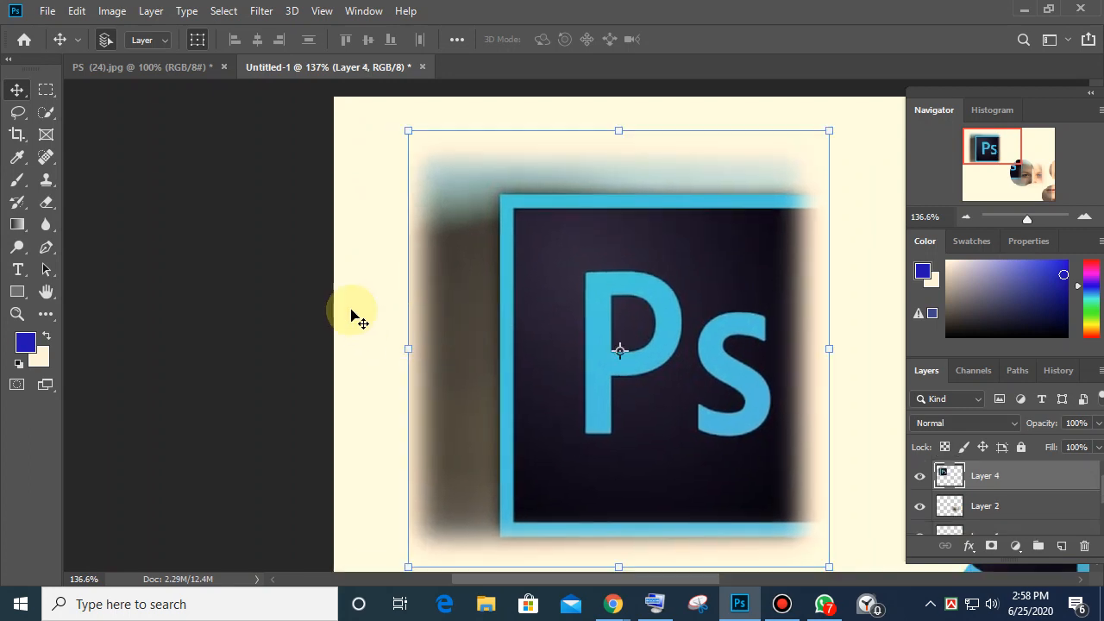
{"action": "left_click", "coordinate": [379, 330]}
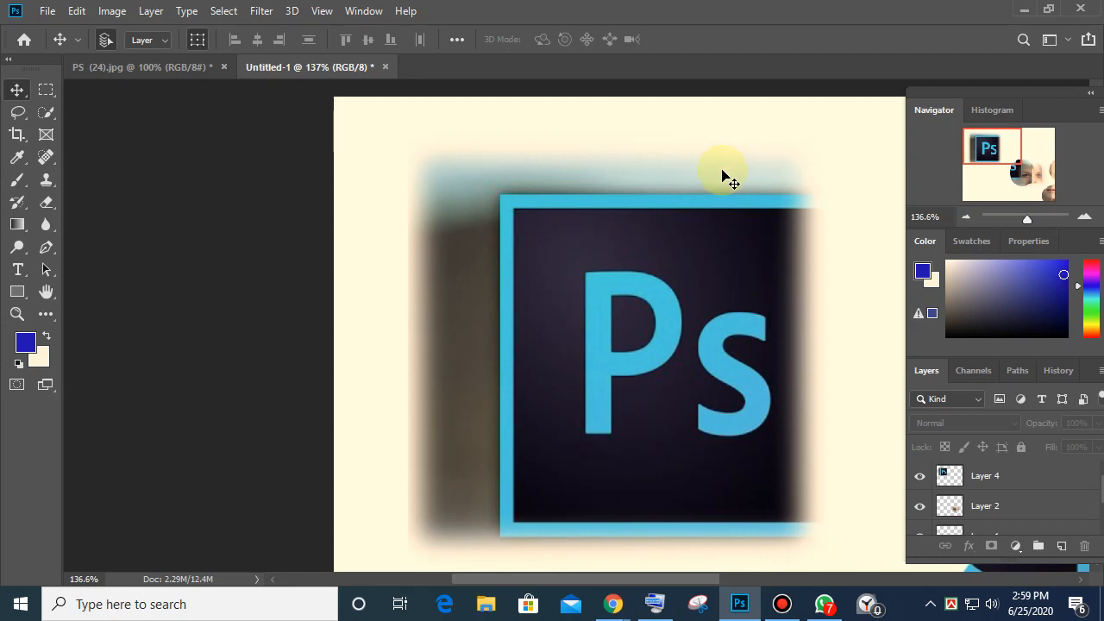
Step: Move the logo piece left, closer to the canvas edge, and leave no layer selected
{"action": "scroll", "coordinate": [715, 172], "scroll_direction": "up", "scroll_amount": 2}
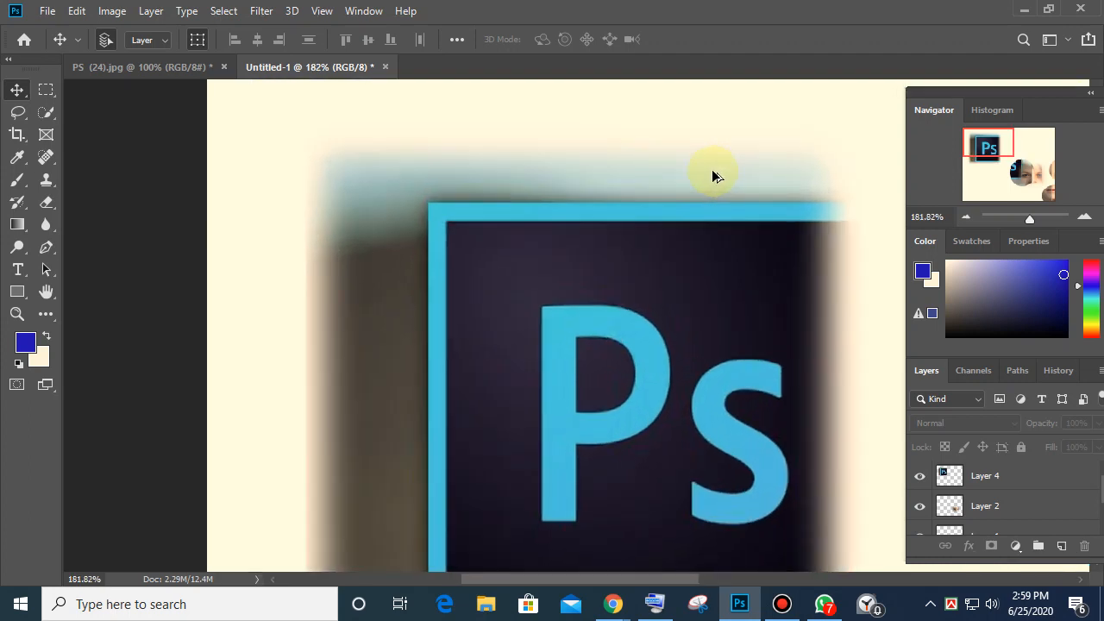
{"action": "left_click_drag", "start_coordinate": [739, 246], "coordinate": [665, 245]}
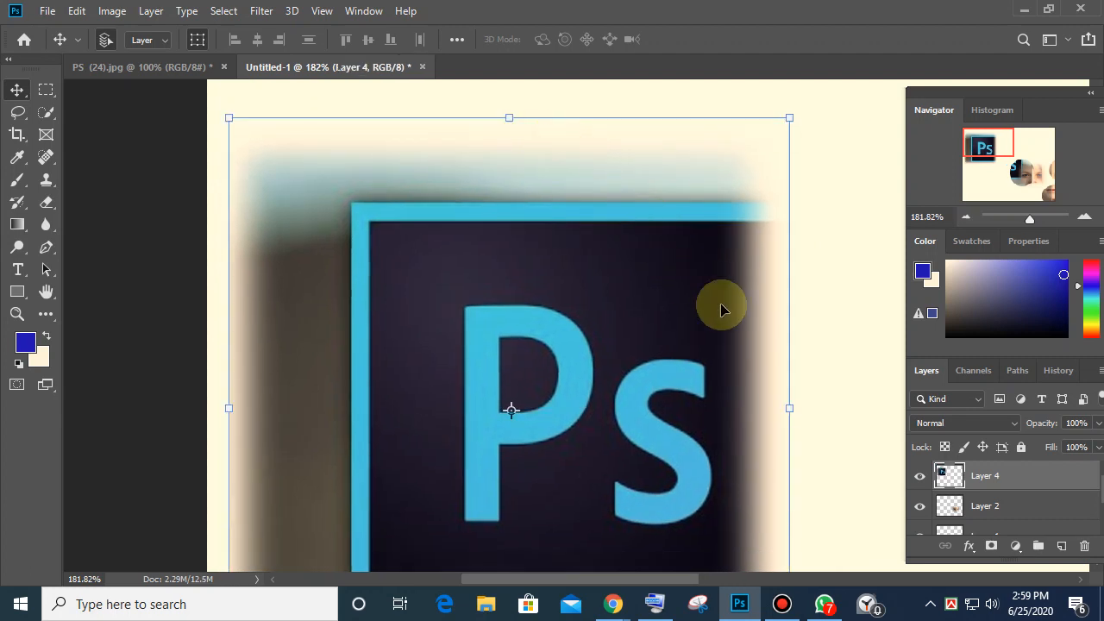
{"action": "left_click", "coordinate": [847, 329]}
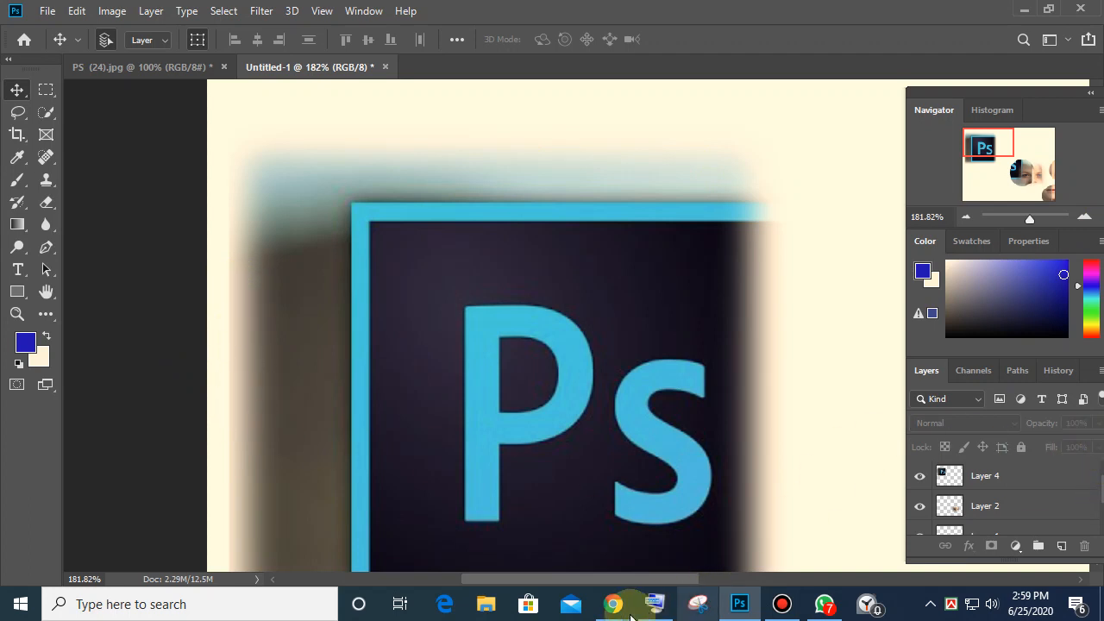
Step: Switch to the Google Meet call in Chrome, look through the participant list, and return to Photoshop
{"action": "mouse_move", "coordinate": [604, 593]}
{"action": "left_click", "coordinate": [523, 545]}
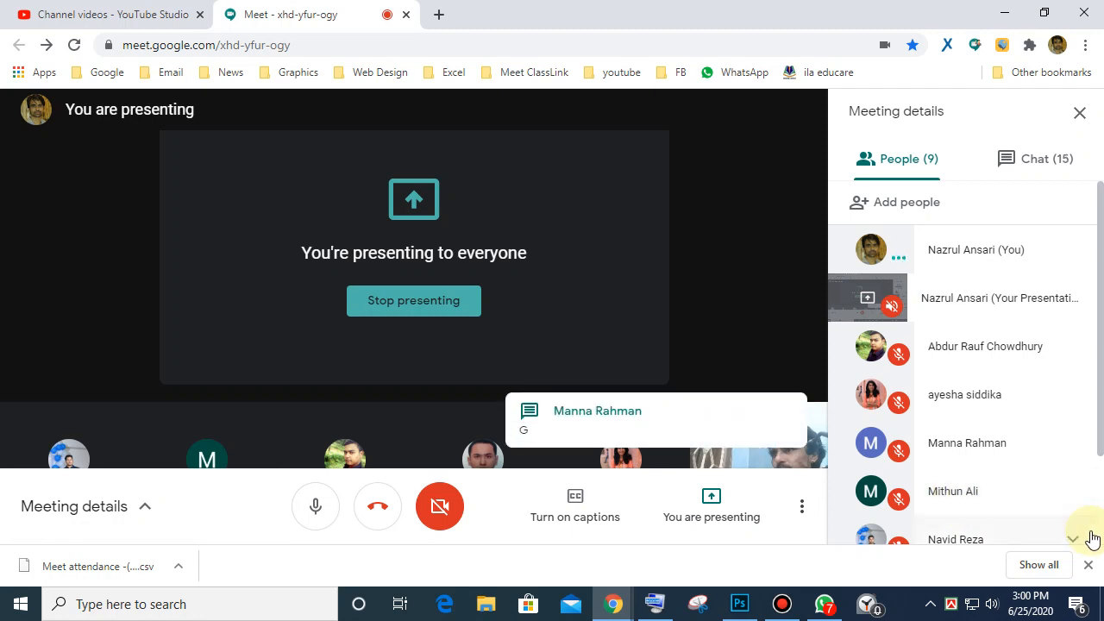
{"action": "scroll", "coordinate": [1072, 479], "scroll_direction": "down", "scroll_amount": 1}
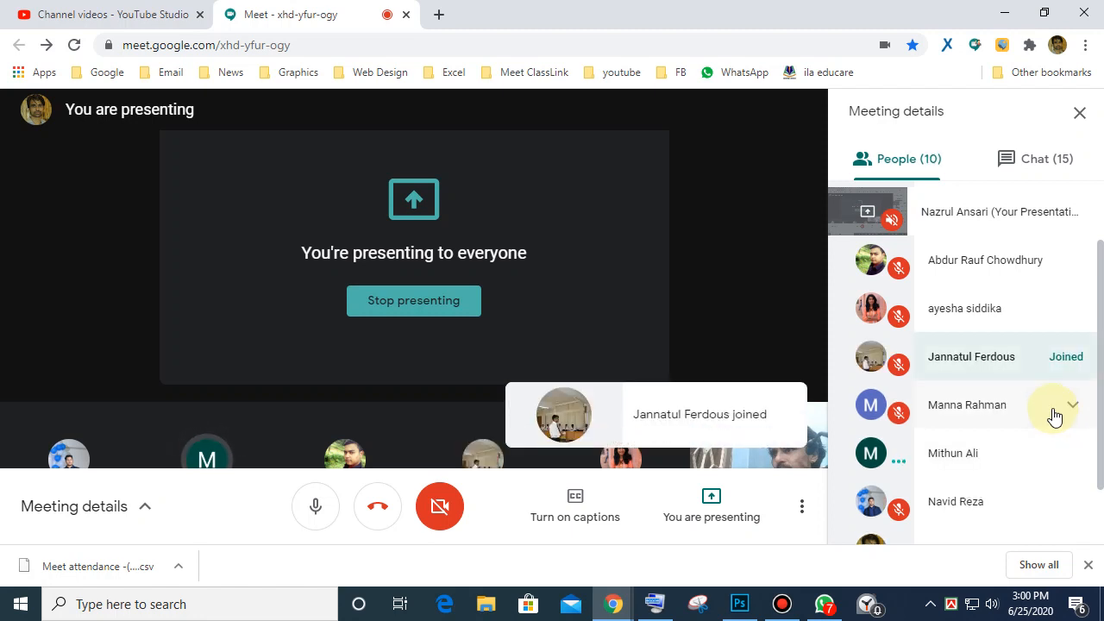
{"action": "scroll", "coordinate": [1003, 500], "scroll_direction": "down", "scroll_amount": 1}
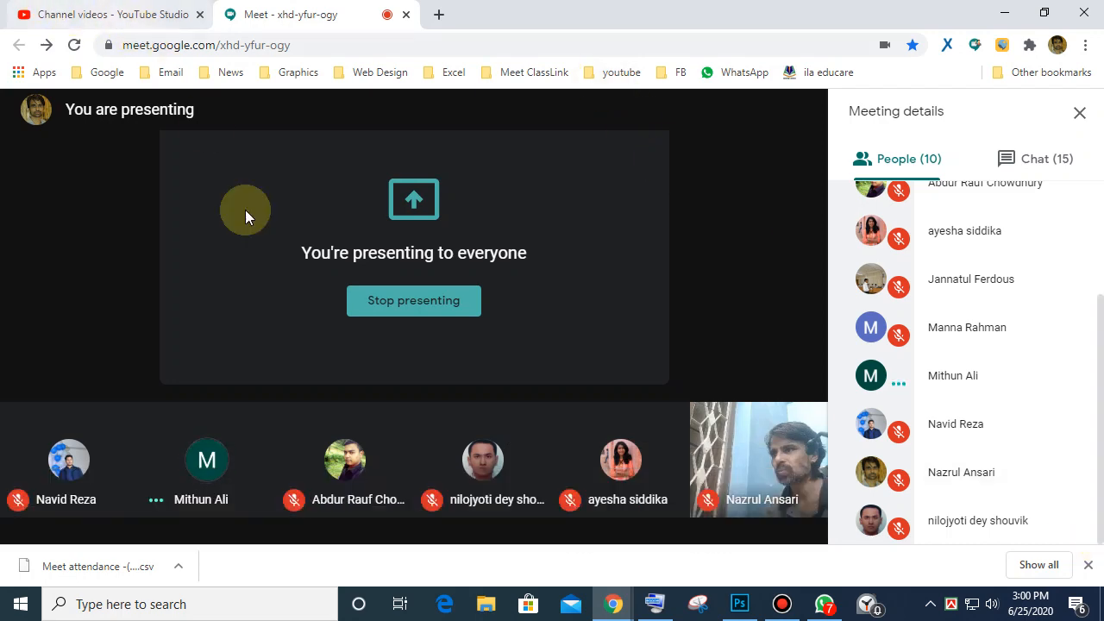
{"action": "left_click", "coordinate": [1004, 12]}
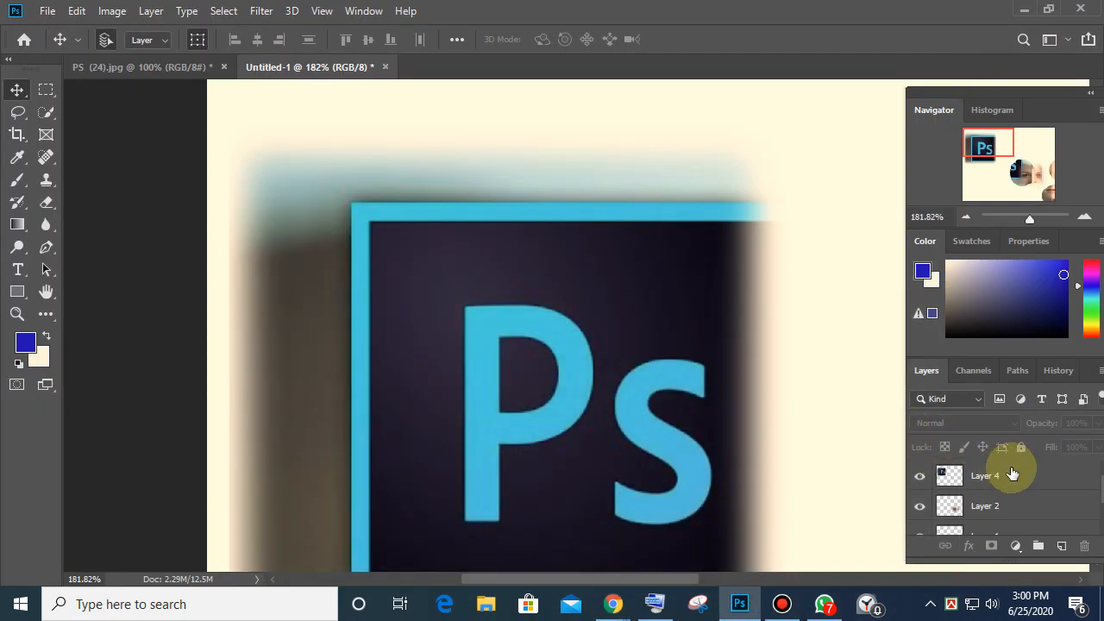
{"action": "key", "text": "ctrl+1"}
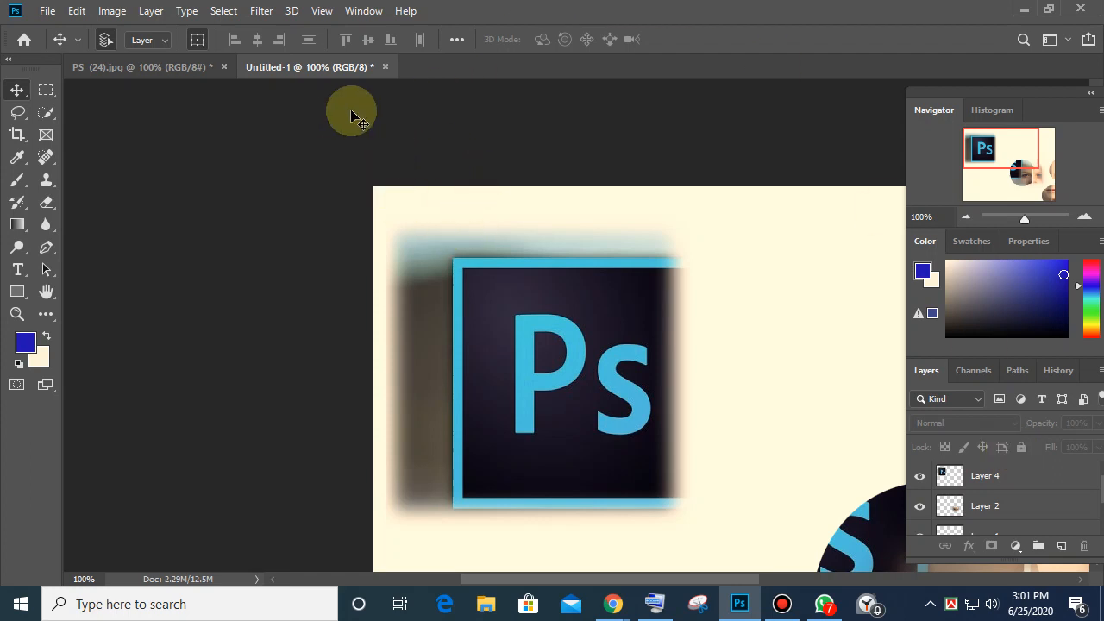
{"action": "key", "text": "ctrl+minus"}
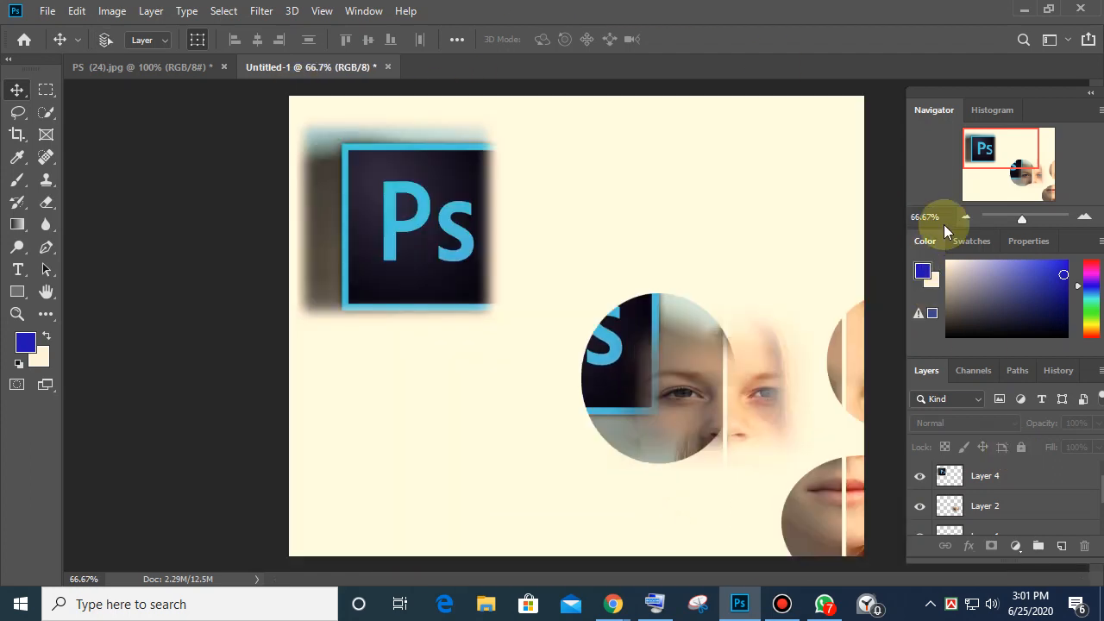
Step: Replace the selection in PS (24).jpg with a square marquee over the red hair, using a 0 px feather
{"action": "left_click", "coordinate": [134, 71]}
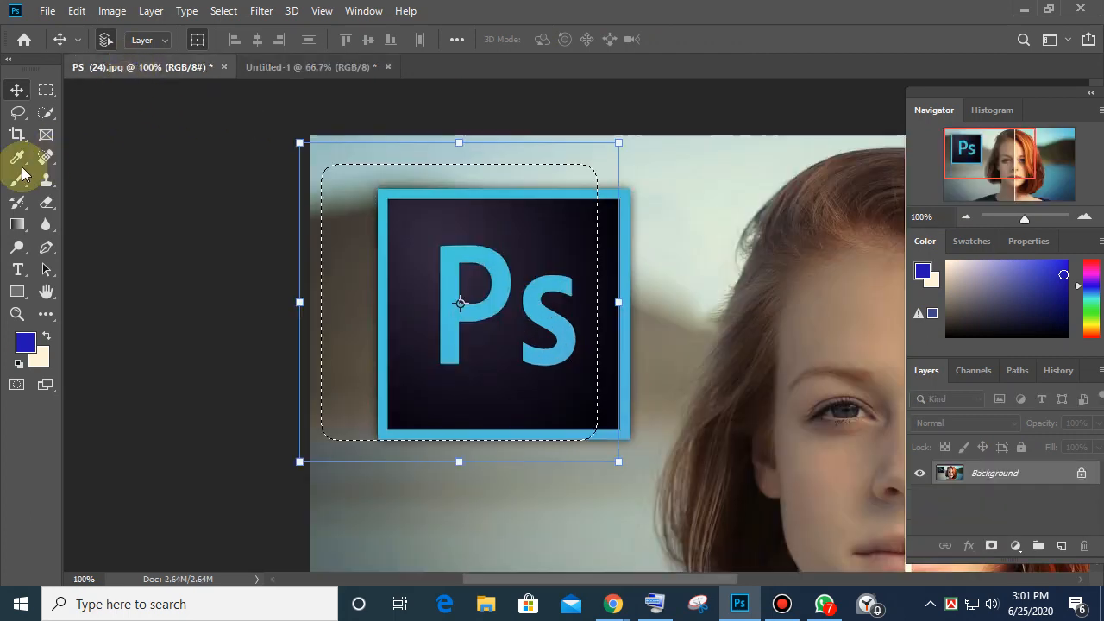
{"action": "left_click", "coordinate": [46, 90]}
{"action": "left_click_drag", "start_coordinate": [709, 166], "coordinate": [947, 513]}
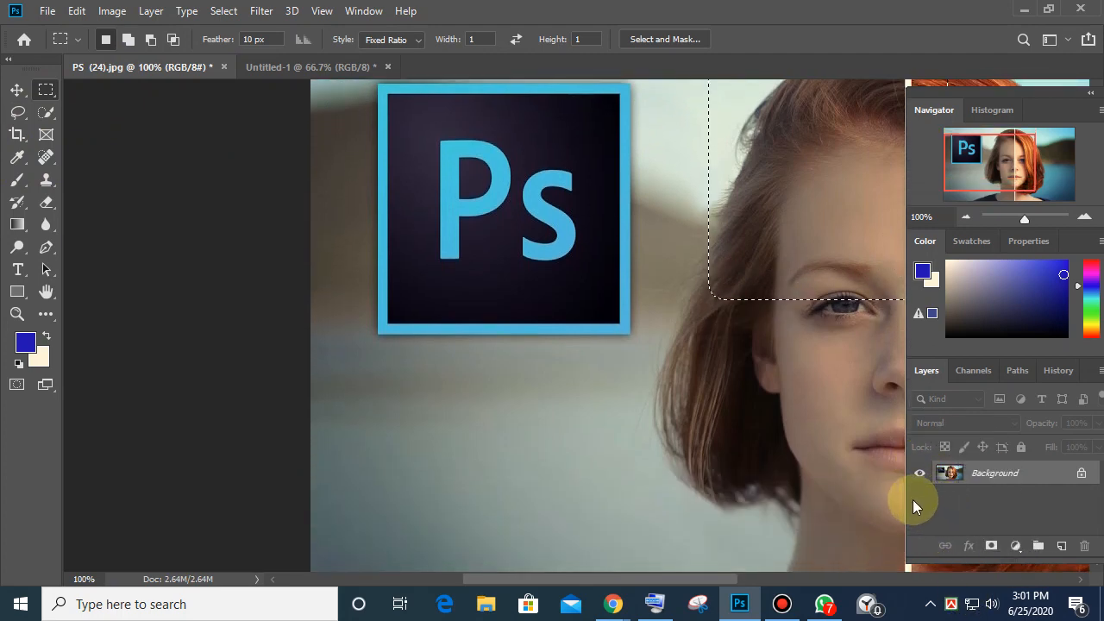
{"action": "key", "text": "ctrl+d"}
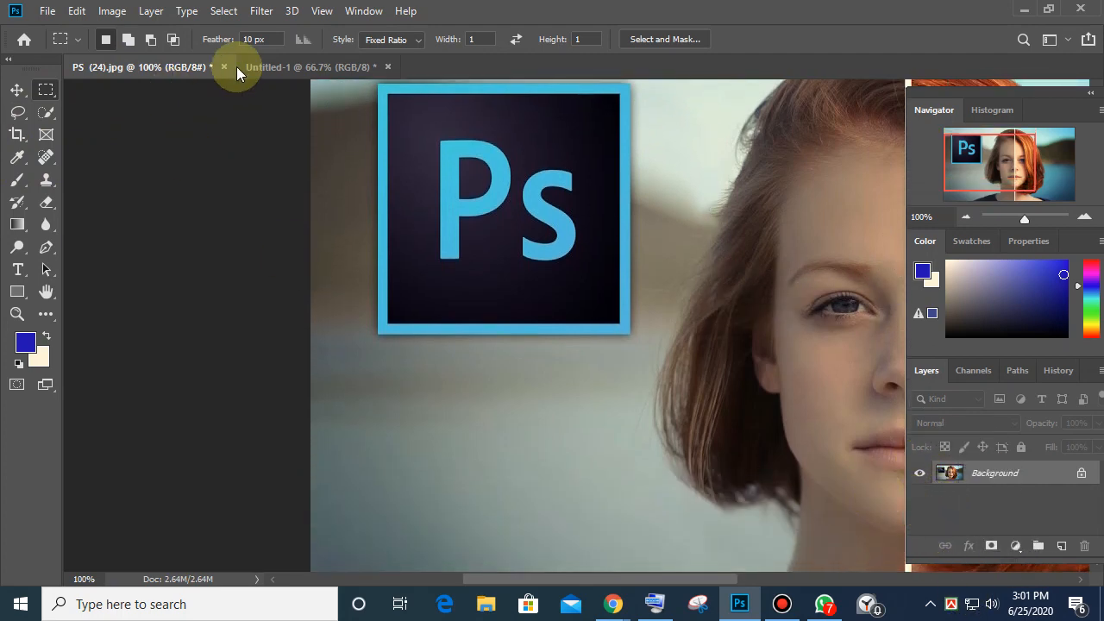
{"action": "left_click", "coordinate": [254, 39]}
{"action": "type", "text": "0"}
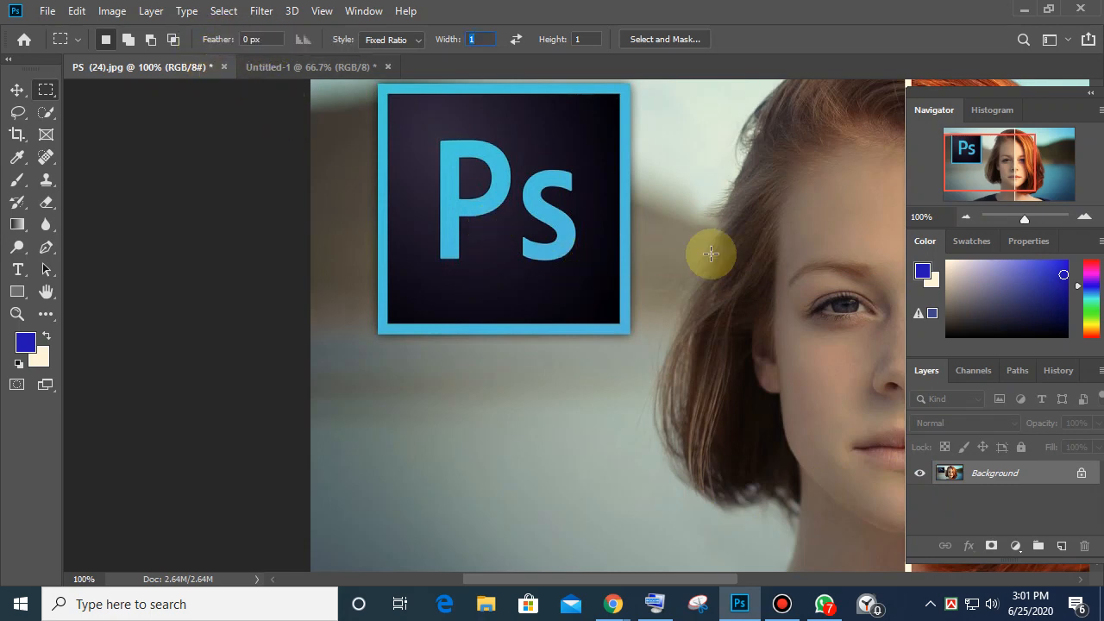
{"action": "key", "text": "ctrl+minus"}
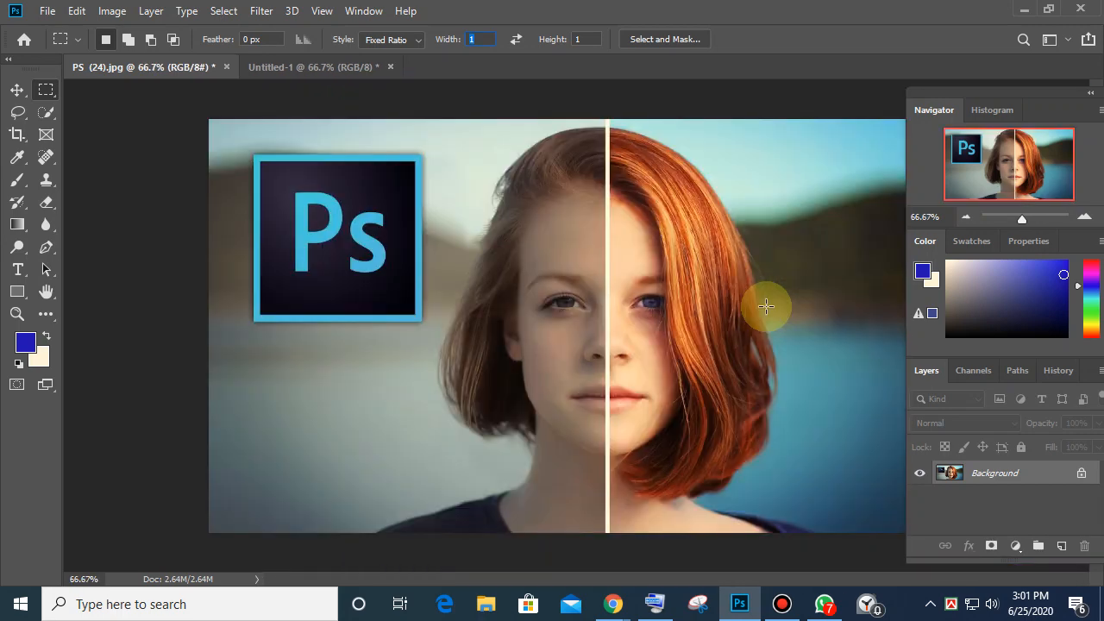
{"action": "left_click_drag", "start_coordinate": [611, 144], "coordinate": [774, 327]}
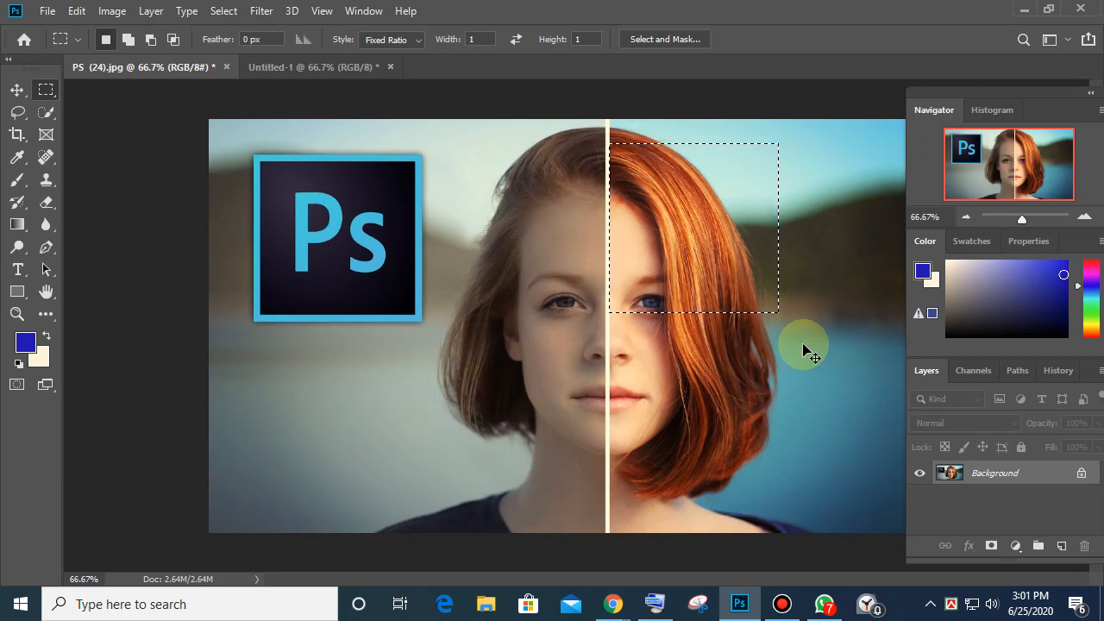
Step: Copy the selected hair square into Untitled-1 and place it beside the Ps logo piece along the upper part of the canvas
{"action": "left_click", "coordinate": [268, 67]}
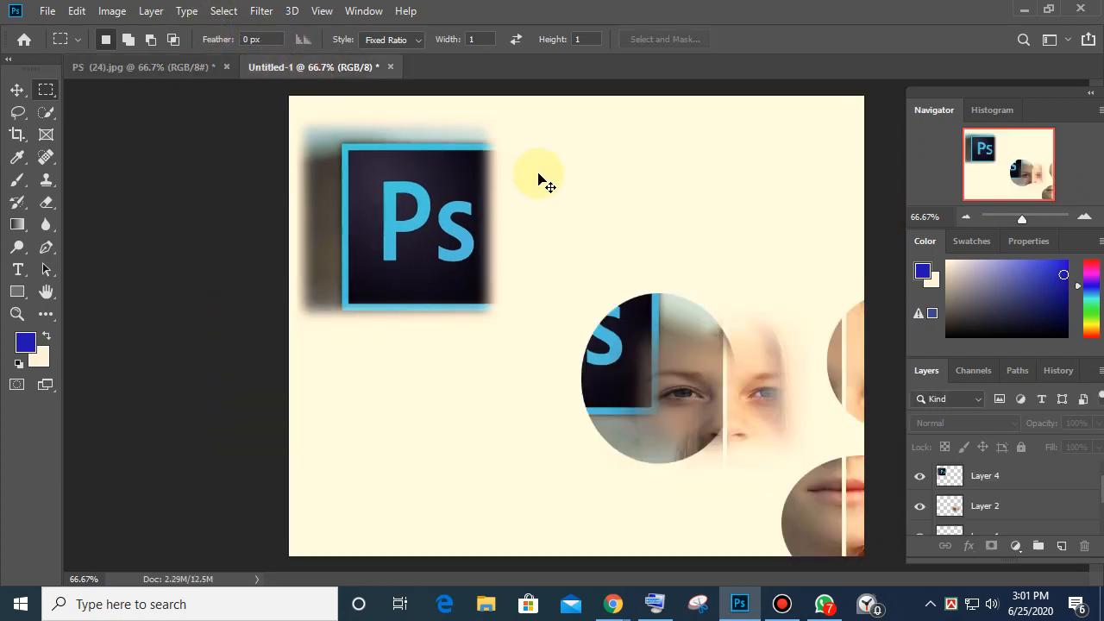
{"action": "key", "text": "ctrl+v"}
{"action": "left_click", "coordinate": [16, 89]}
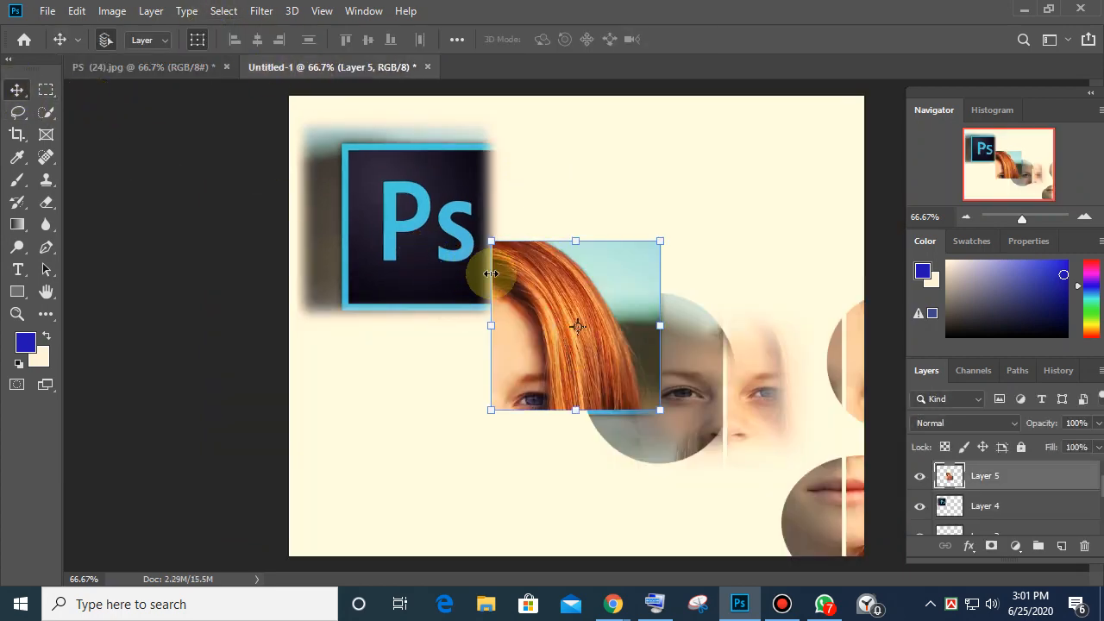
{"action": "left_click_drag", "start_coordinate": [490, 273], "coordinate": [539, 155]}
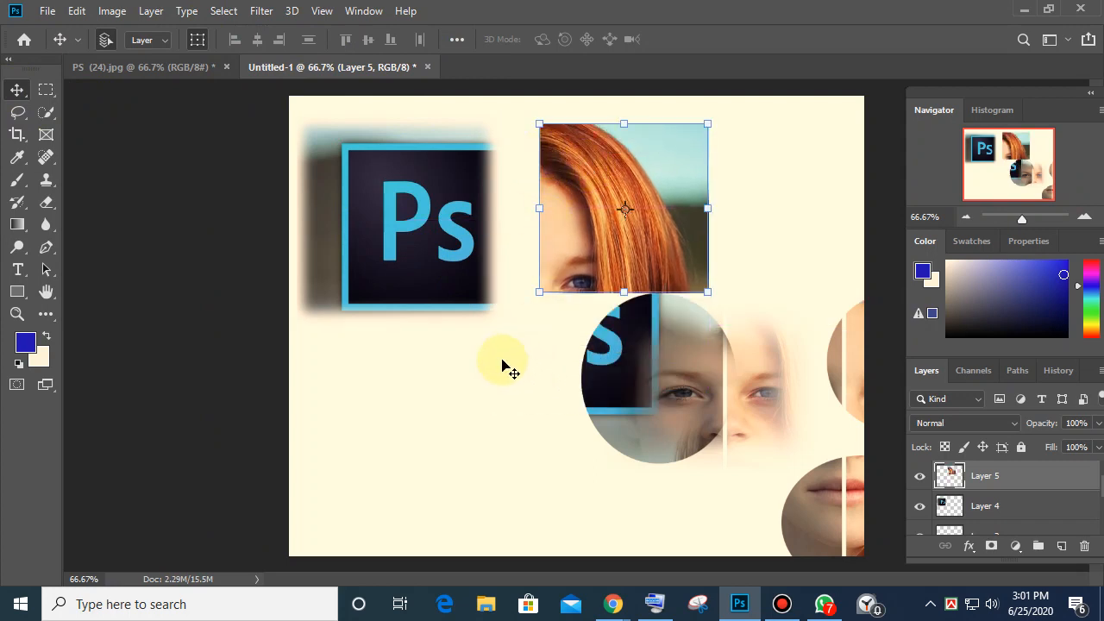
Step: Adjust the positions of the Ps logo piece and the hair square to leave a wider gap between them
{"action": "left_click", "coordinate": [505, 413]}
{"action": "left_click_drag", "start_coordinate": [417, 231], "coordinate": [449, 214]}
{"action": "left_click_drag", "start_coordinate": [469, 213], "coordinate": [421, 215]}
{"action": "left_click_drag", "start_coordinate": [597, 225], "coordinate": [616, 210]}
Step: Clear the selection in PS (24).jpg and set the Rectangular Marquee feather to 10 px
{"action": "left_click", "coordinate": [181, 69]}
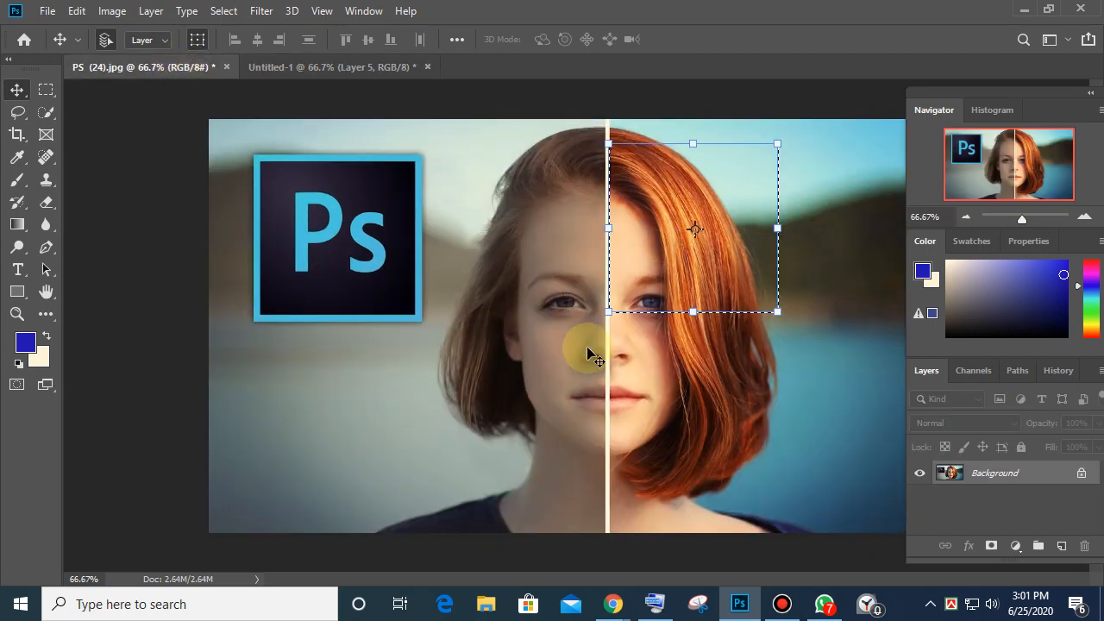
{"action": "key", "text": "ctrl+d"}
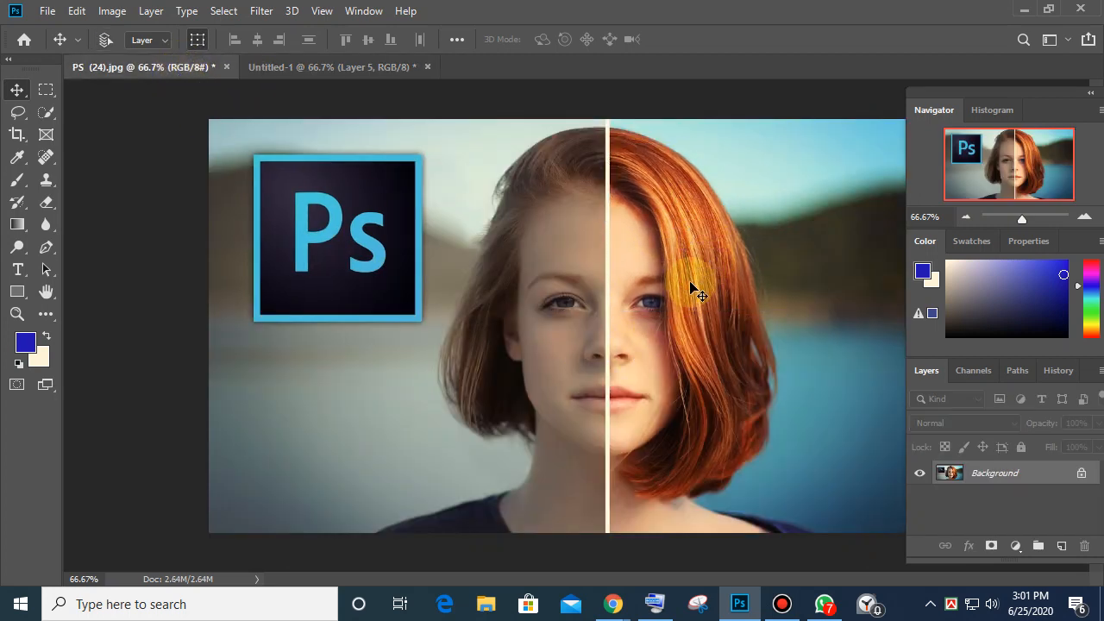
{"action": "left_click", "coordinate": [45, 89]}
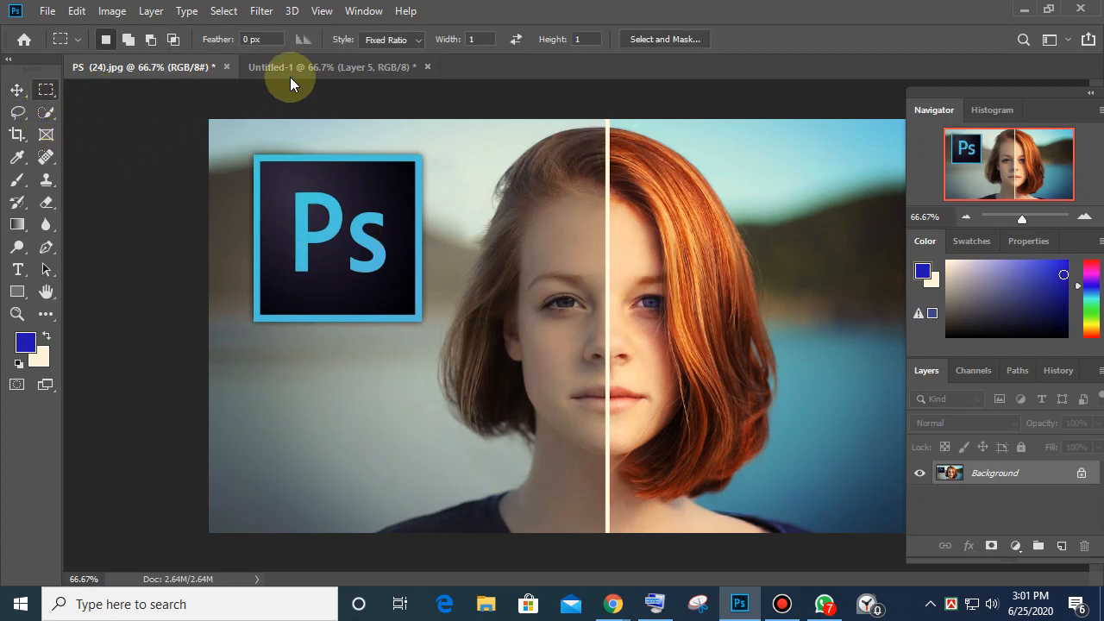
{"action": "left_click", "coordinate": [274, 39]}
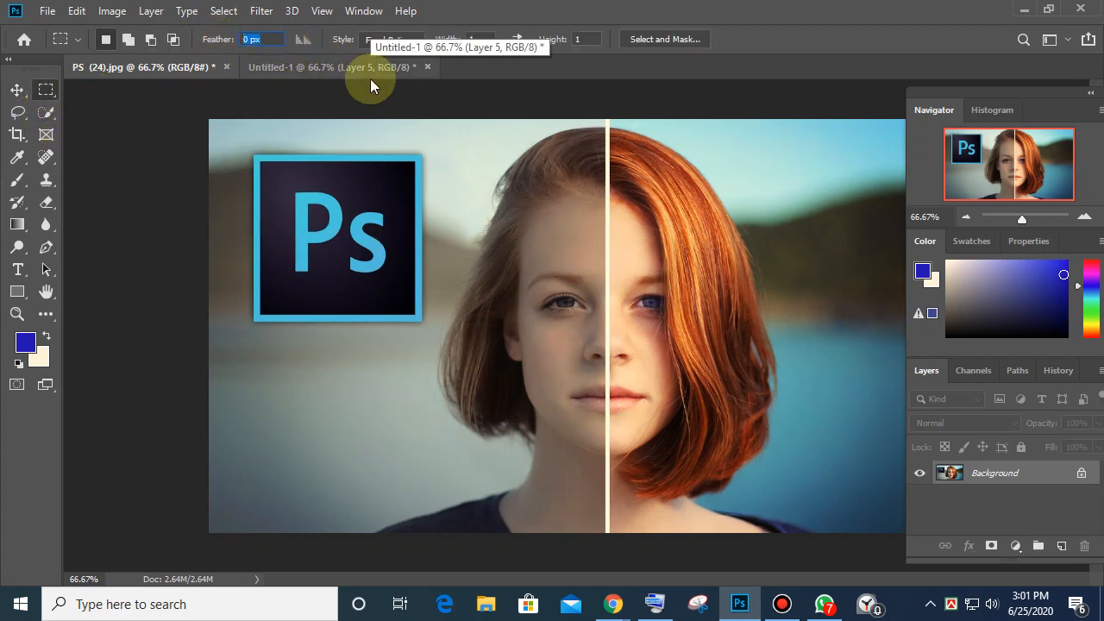
{"action": "type", "text": "10"}
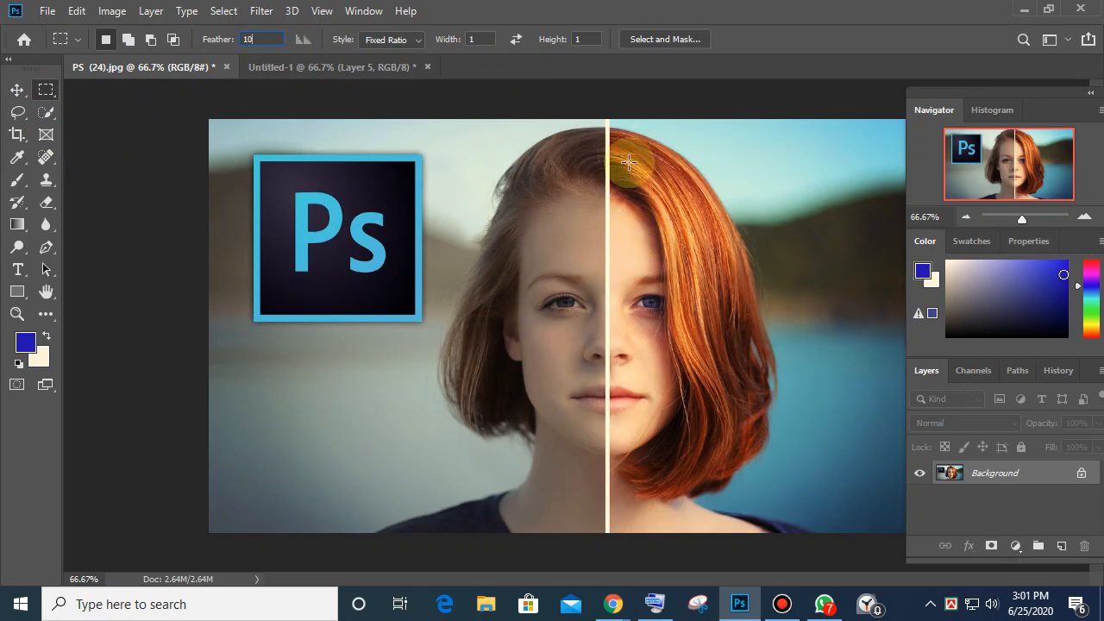
Step: Select a square area of the red hair beside the white dividing line and nudge the selection slightly to the right
{"action": "left_click_drag", "start_coordinate": [607, 156], "coordinate": [771, 337]}
{"action": "key", "text": "Right"}
{"action": "key", "text": "Right"}
{"action": "key", "text": "Right"}
{"action": "key", "text": "Right"}
{"action": "key", "text": "Right"}
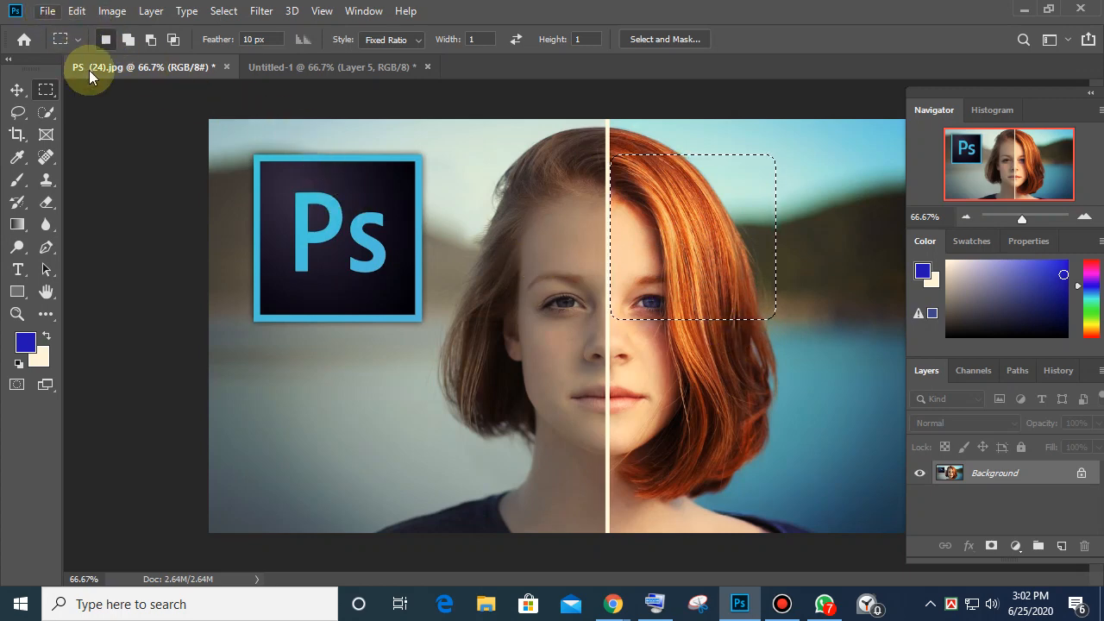
Step: Copy the feathered hair selection into Untitled-1 as a new layer
{"action": "left_click", "coordinate": [302, 71]}
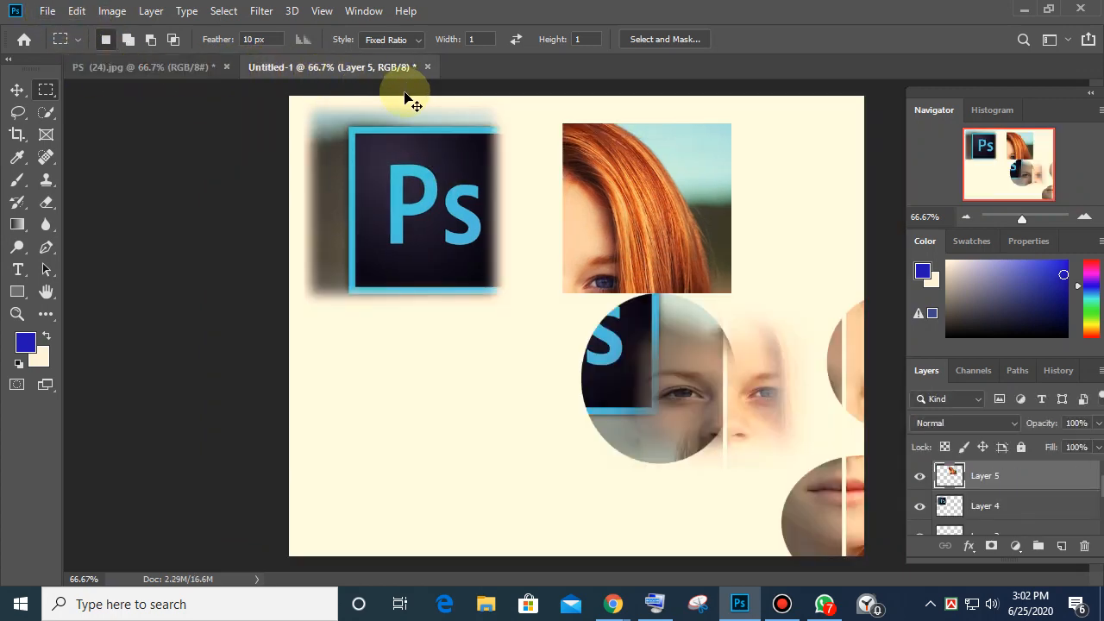
{"action": "key", "text": "ctrl+v"}
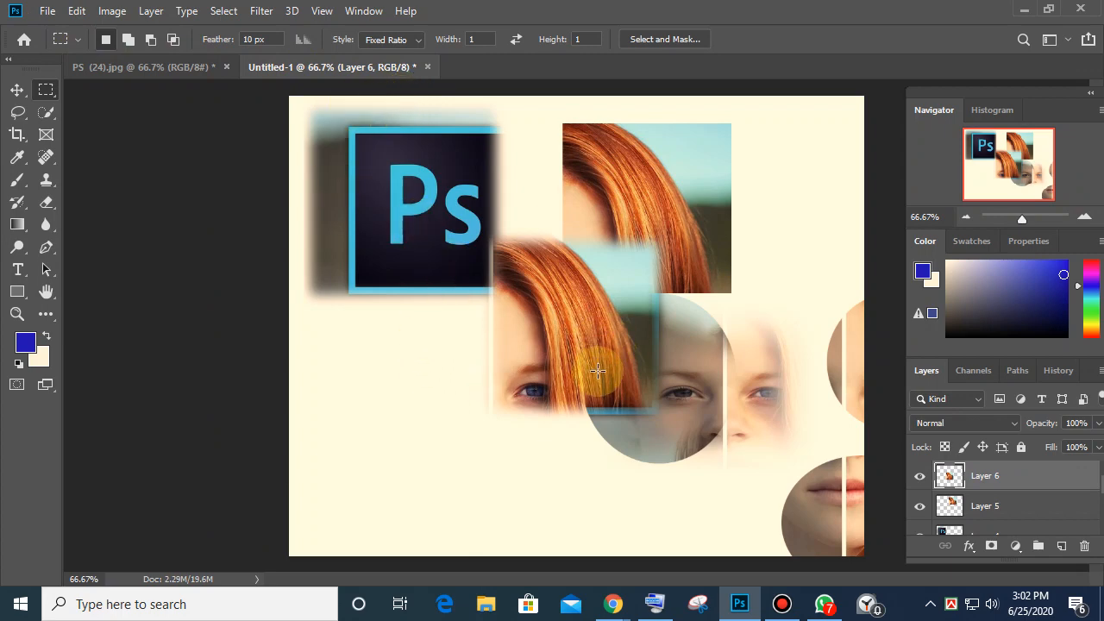
{"action": "left_click", "coordinate": [17, 89]}
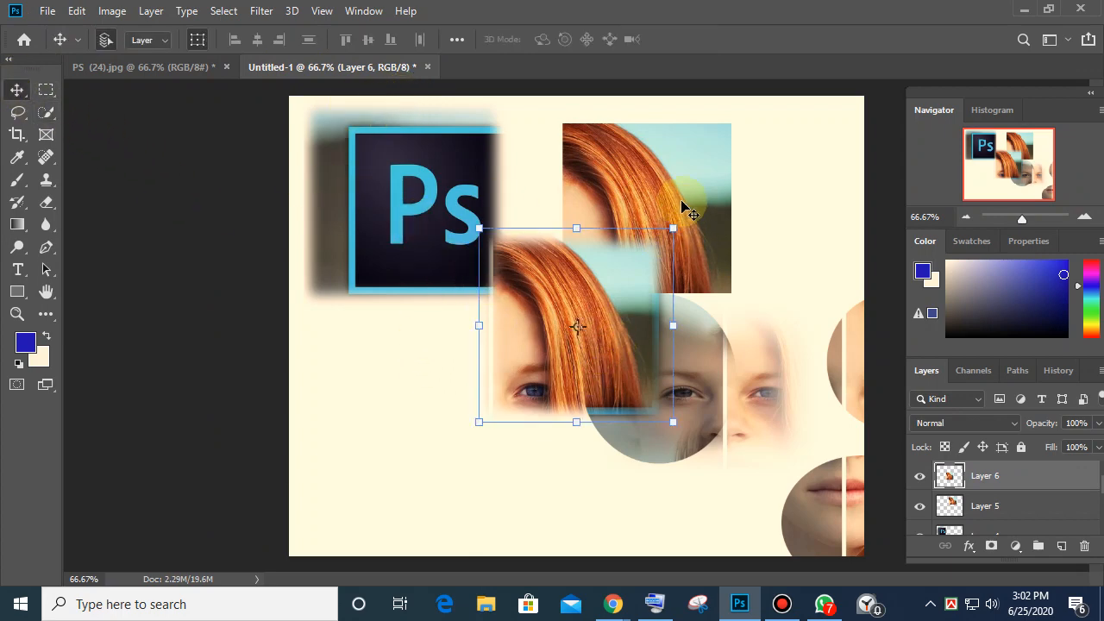
Step: Move the sharp-edged hair square to the canvas's right edge and delete the feathered hair copy
{"action": "left_click_drag", "start_coordinate": [682, 207], "coordinate": [815, 207]}
{"action": "left_click_drag", "start_coordinate": [586, 369], "coordinate": [544, 424]}
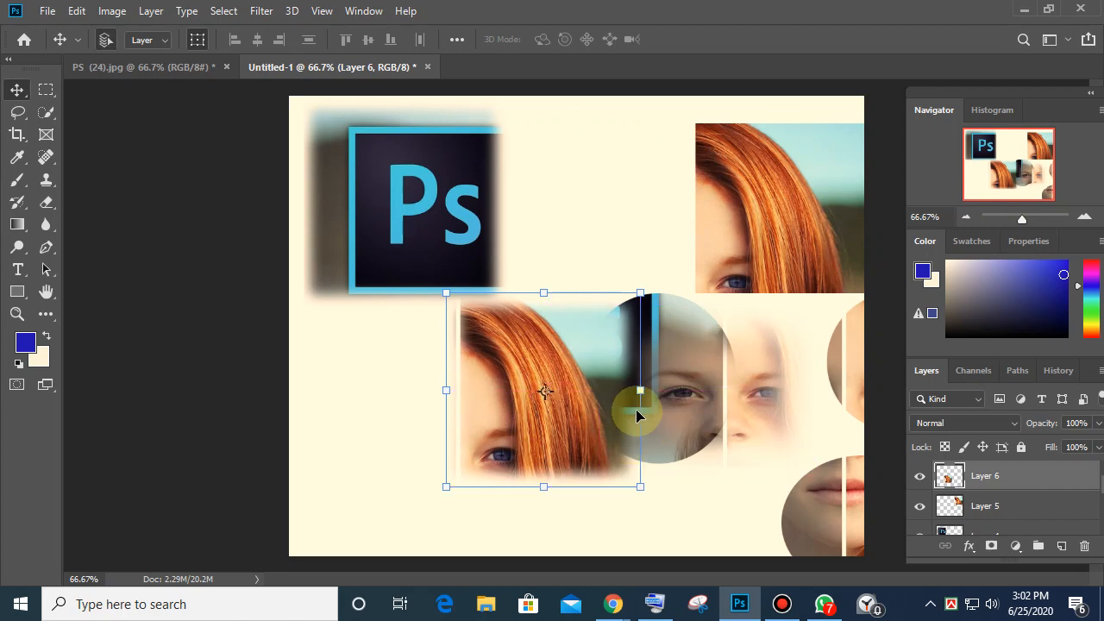
{"action": "key", "text": "Delete"}
Step: Replace the selection in PS (24).jpg with a square marquee over the red hair, farther from the dividing line
{"action": "left_click", "coordinate": [176, 67]}
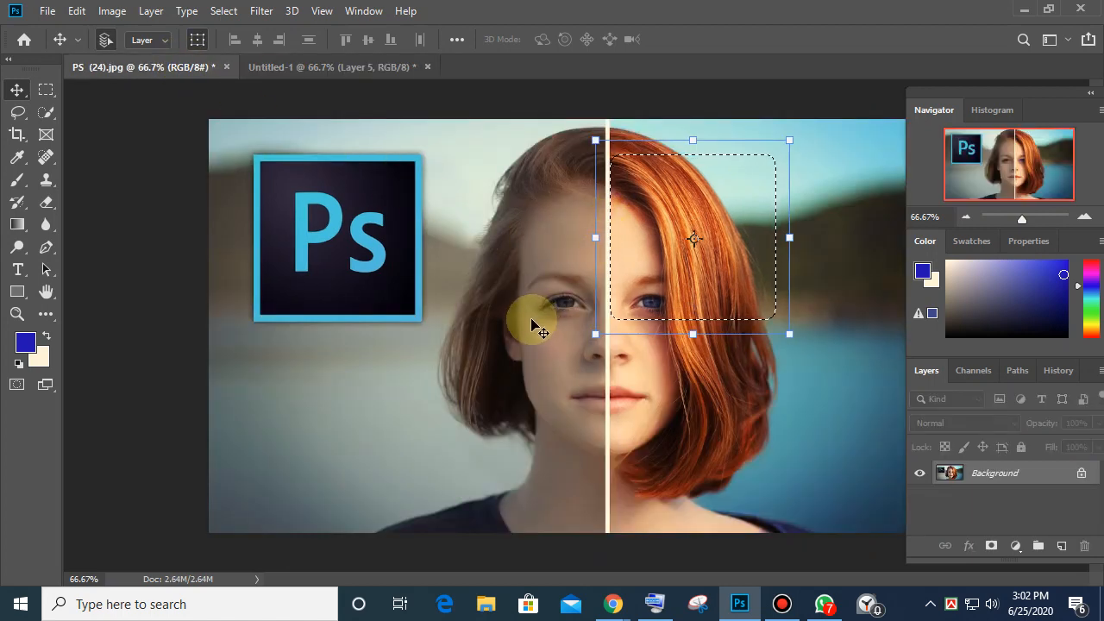
{"action": "key", "text": "ctrl+d"}
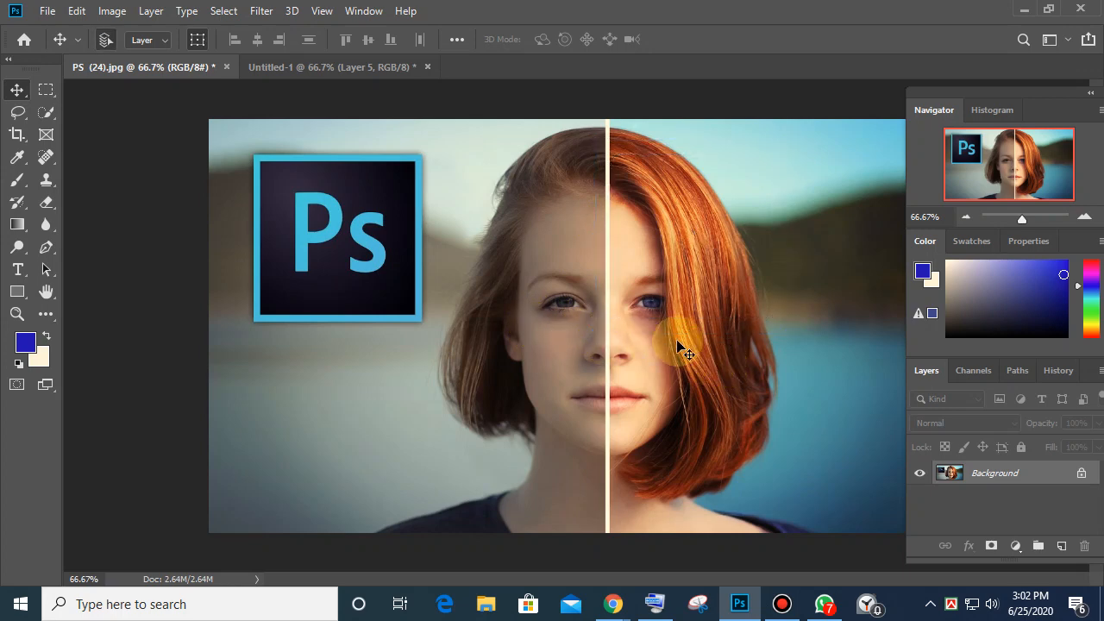
{"action": "left_click", "coordinate": [44, 91]}
{"action": "left_click_drag", "start_coordinate": [651, 146], "coordinate": [844, 320]}
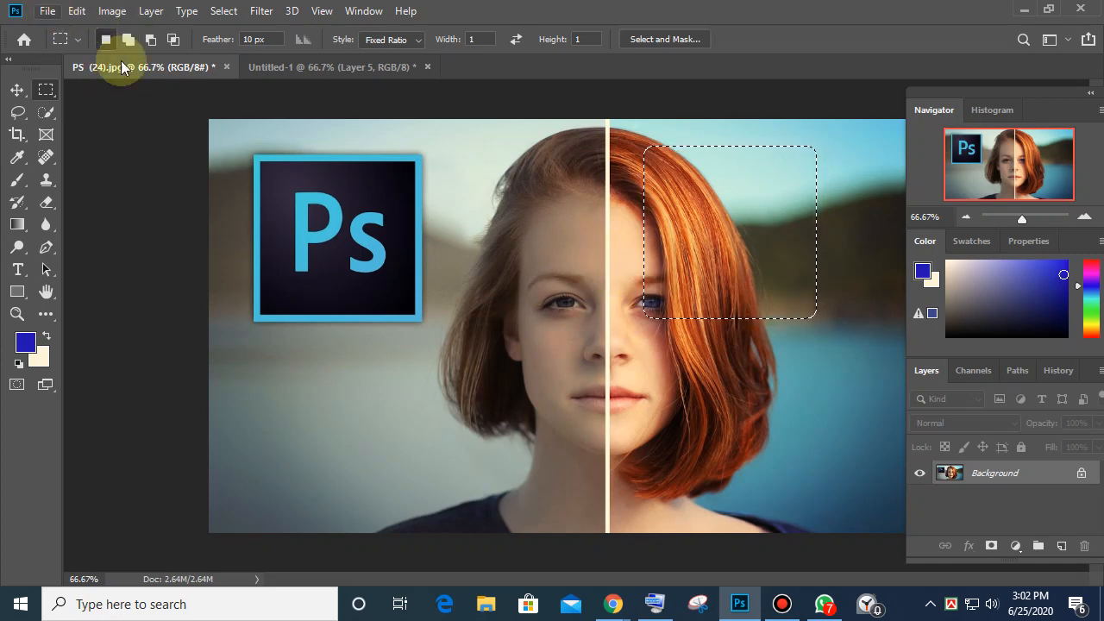
Step: Copy the new feathered hair selection into Untitled-1 and place it directly left of the sharp-edged hair square
{"action": "left_click", "coordinate": [365, 67]}
{"action": "key", "text": "ctrl+v"}
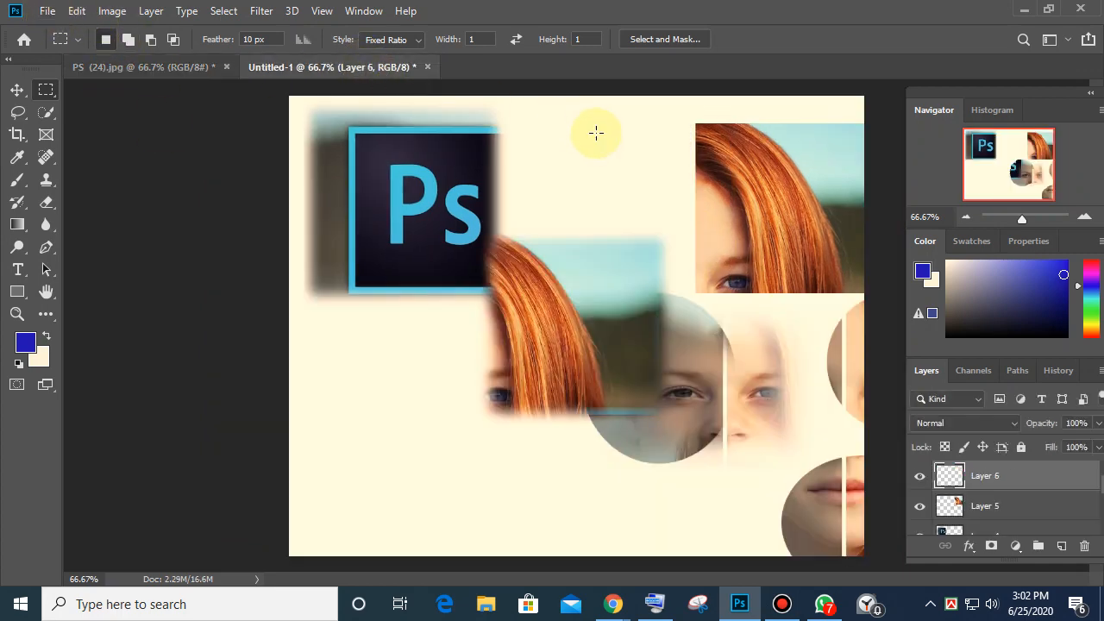
{"action": "left_click", "coordinate": [17, 90]}
{"action": "left_click_drag", "start_coordinate": [512, 316], "coordinate": [604, 197]}
Step: Rearrange the pieces with the Ps logo square in the upper row and the feathered eyes piece and Ps circle below
{"action": "left_click_drag", "start_coordinate": [414, 239], "coordinate": [417, 491]}
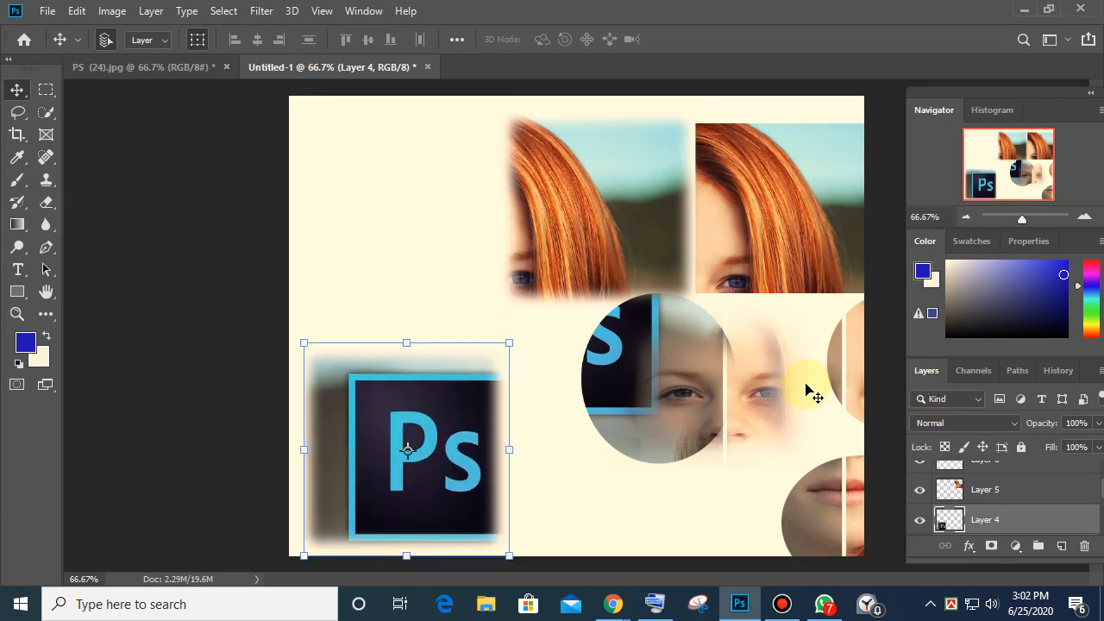
{"action": "left_click_drag", "start_coordinate": [811, 392], "coordinate": [470, 466]}
{"action": "left_click_drag", "start_coordinate": [850, 507], "coordinate": [902, 537]}
{"action": "left_click_drag", "start_coordinate": [607, 322], "coordinate": [762, 471]}
{"action": "left_click_drag", "start_coordinate": [420, 390], "coordinate": [420, 152]}
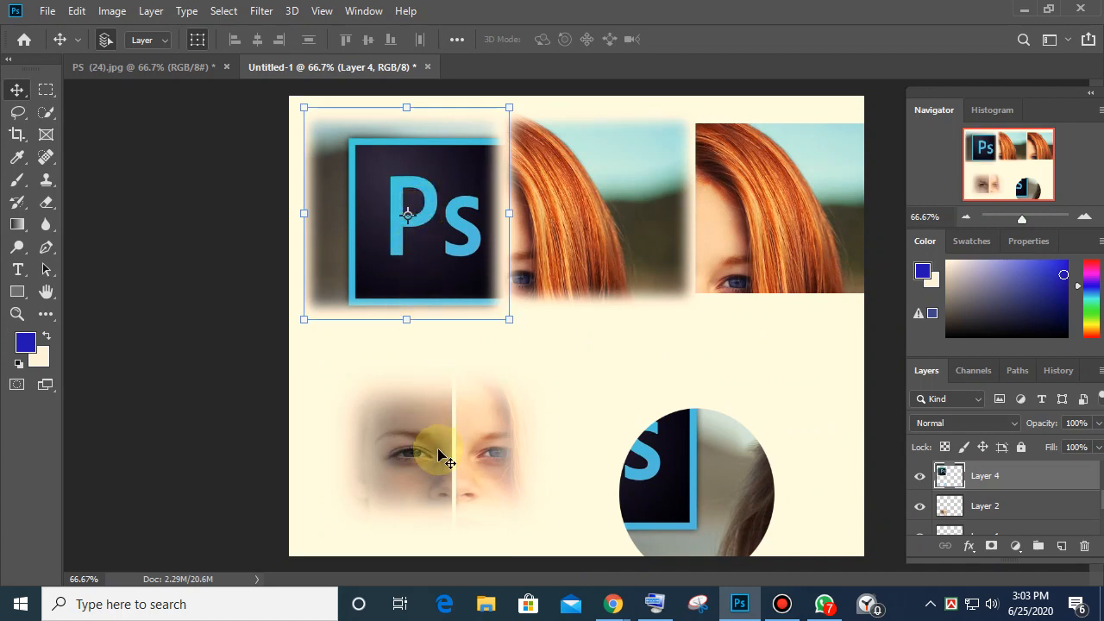
{"action": "left_click_drag", "start_coordinate": [440, 457], "coordinate": [458, 439]}
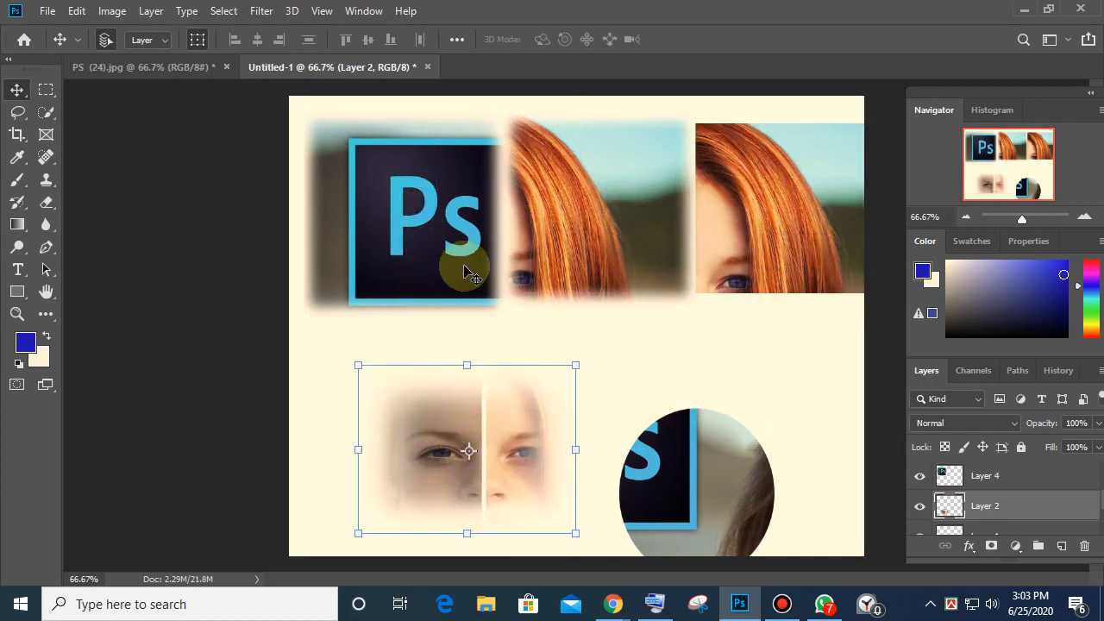
Step: Replace the selection in PS (24).jpg with a square feathered marquee around the face
{"action": "left_click", "coordinate": [46, 91]}
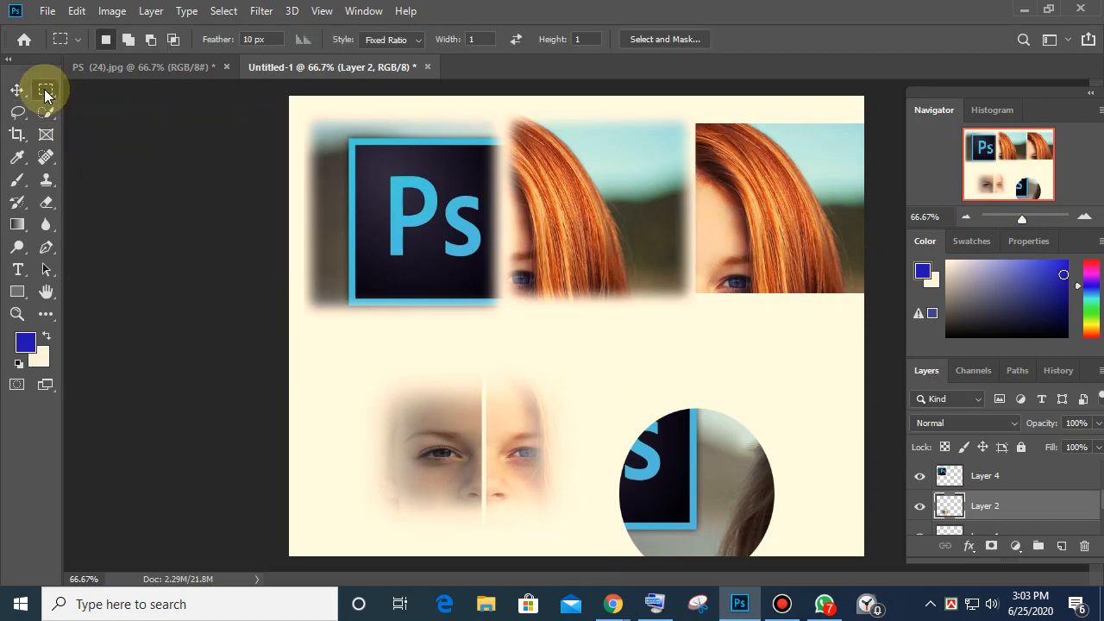
{"action": "double_click", "coordinate": [250, 39]}
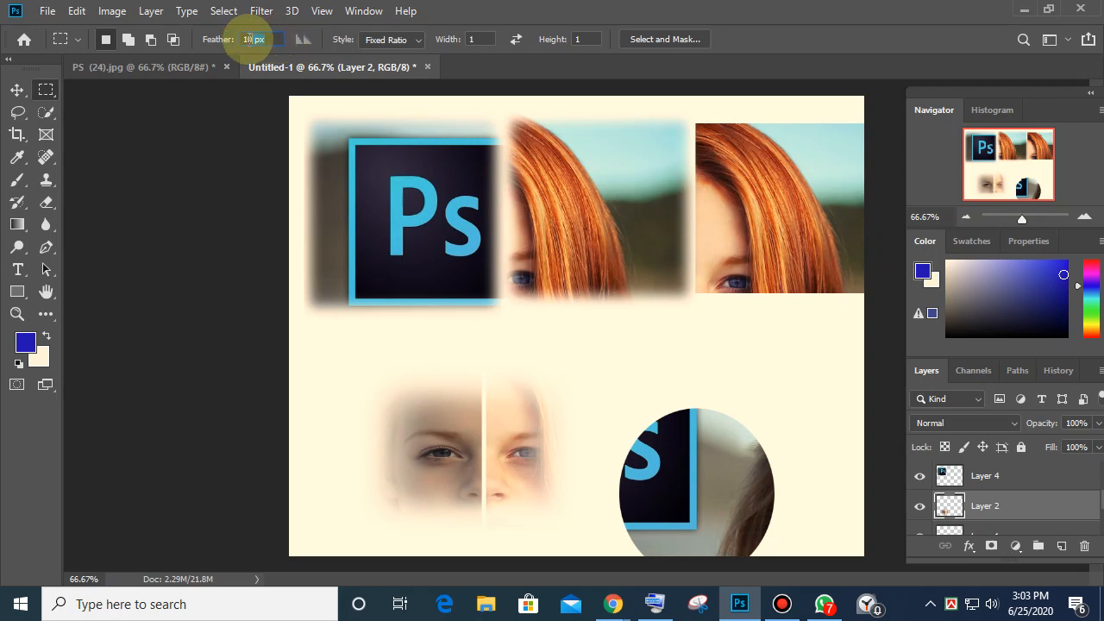
{"action": "left_click_drag", "start_coordinate": [250, 40], "coordinate": [235, 39]}
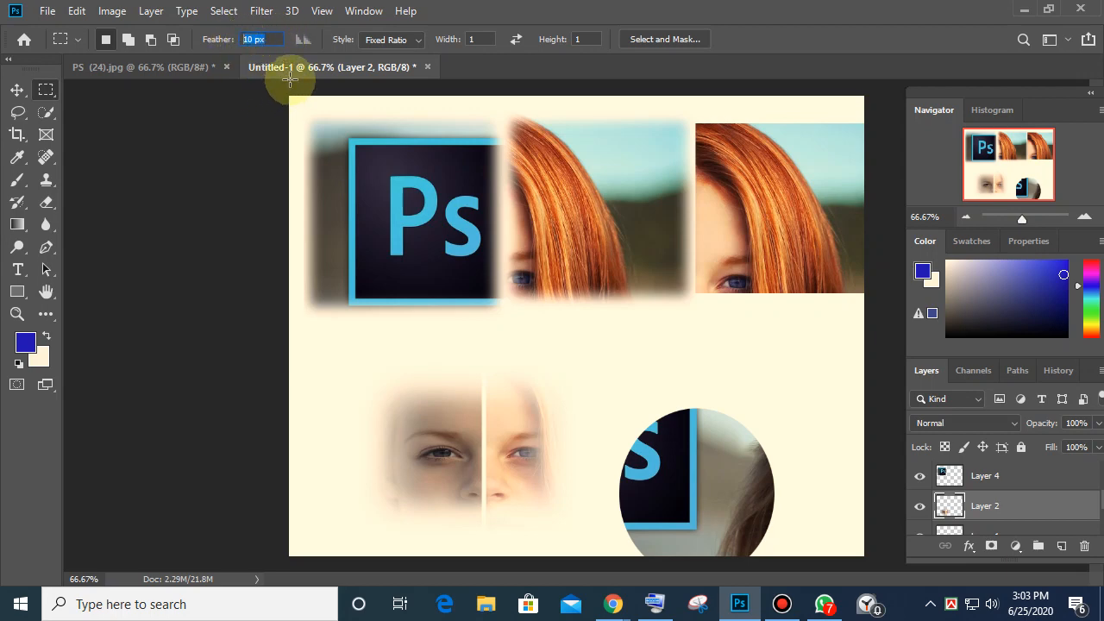
{"action": "left_click", "coordinate": [179, 67]}
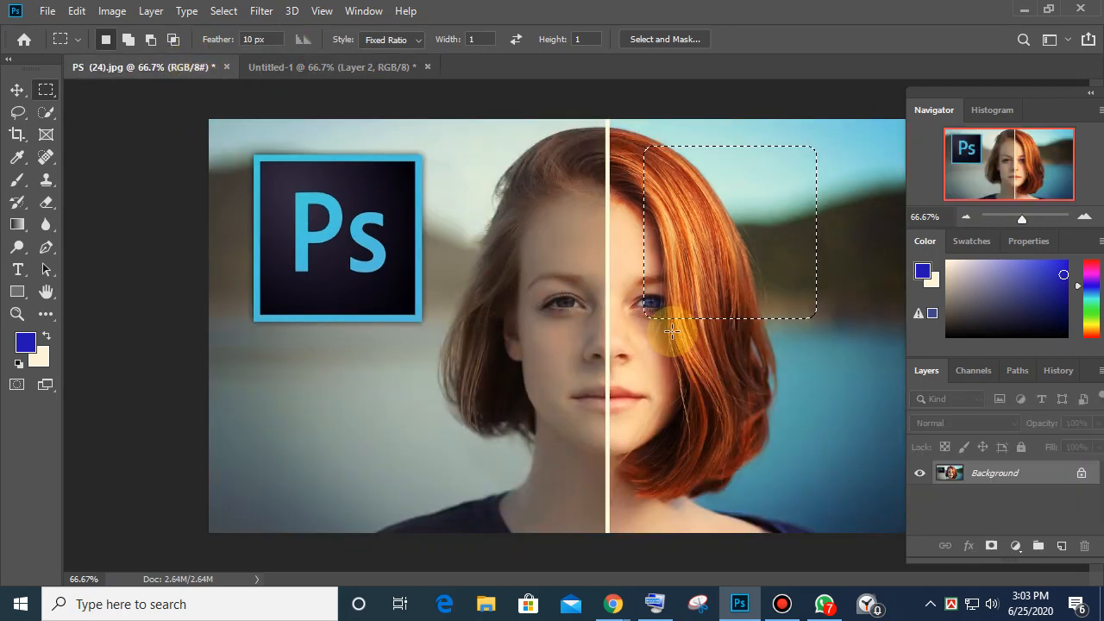
{"action": "key", "text": "ctrl+d"}
{"action": "left_click_drag", "start_coordinate": [490, 228], "coordinate": [666, 406]}
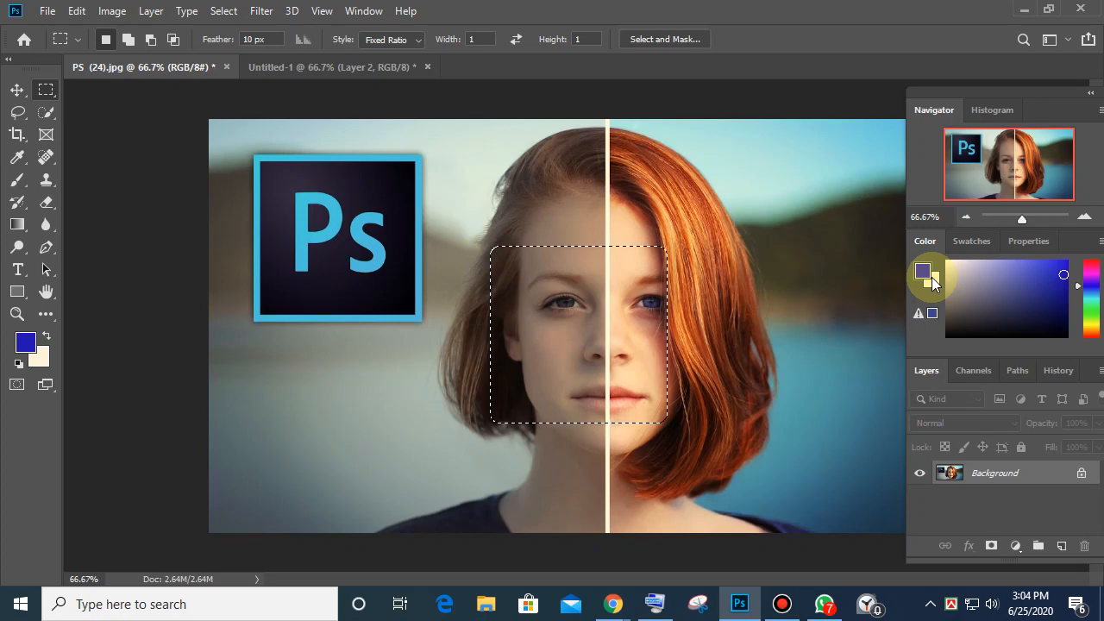
Step: Nudge the face selection downward so it spans from the eyebrows to the chin
{"action": "key", "text": "Down"}
{"action": "key", "text": "Down"}
{"action": "key", "text": "Down"}
{"action": "key", "text": "Down"}
{"action": "key", "text": "Down"}
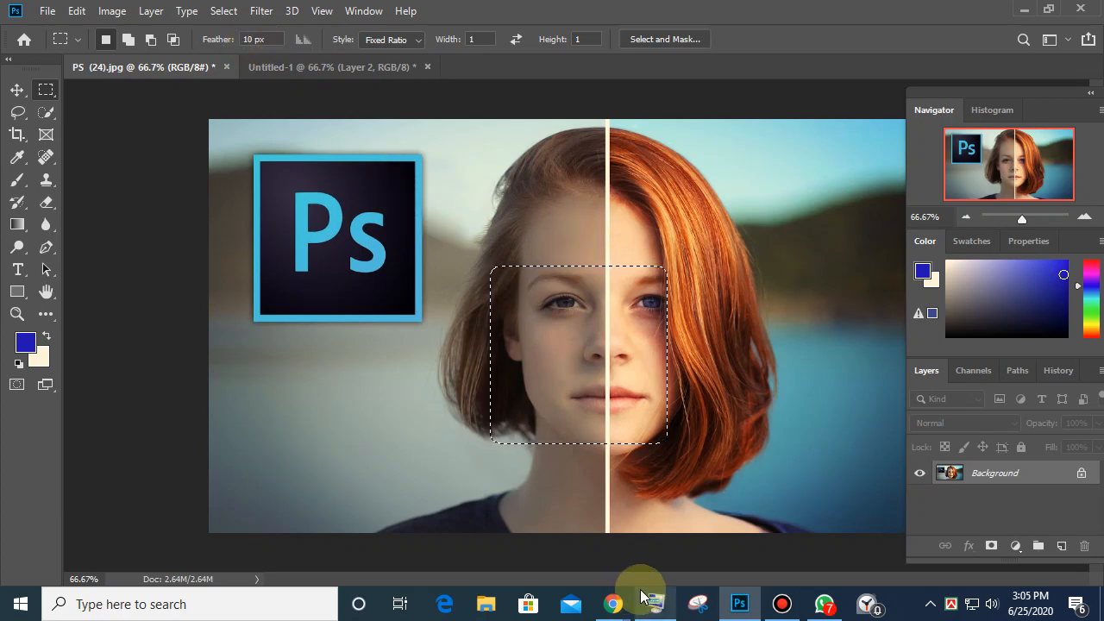
{"action": "mouse_move", "coordinate": [634, 594]}
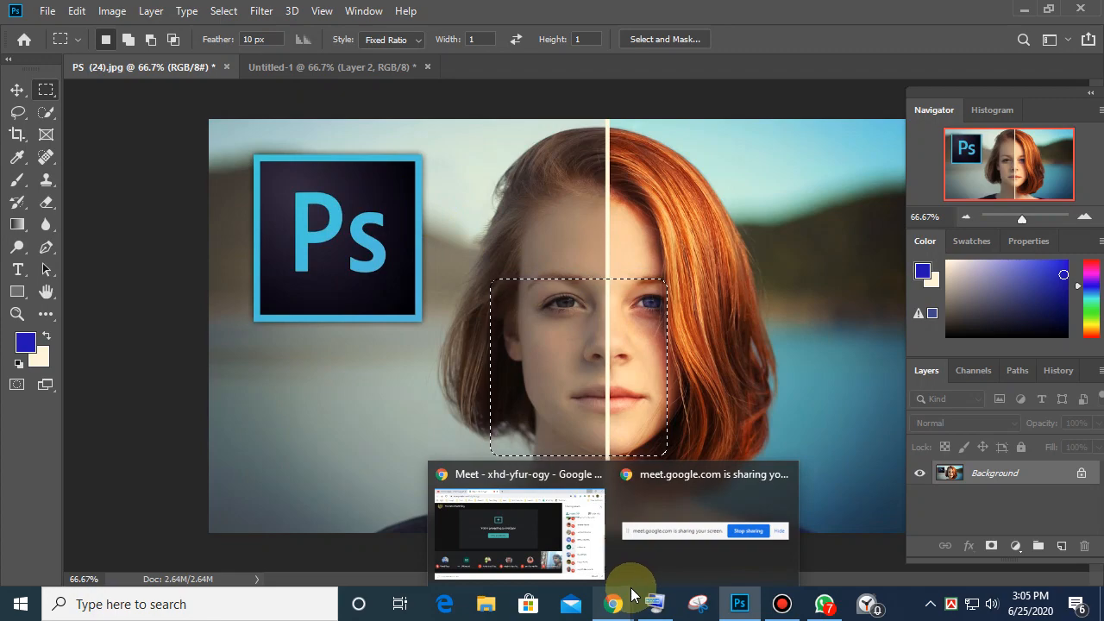
{"action": "mouse_move", "coordinate": [651, 562]}
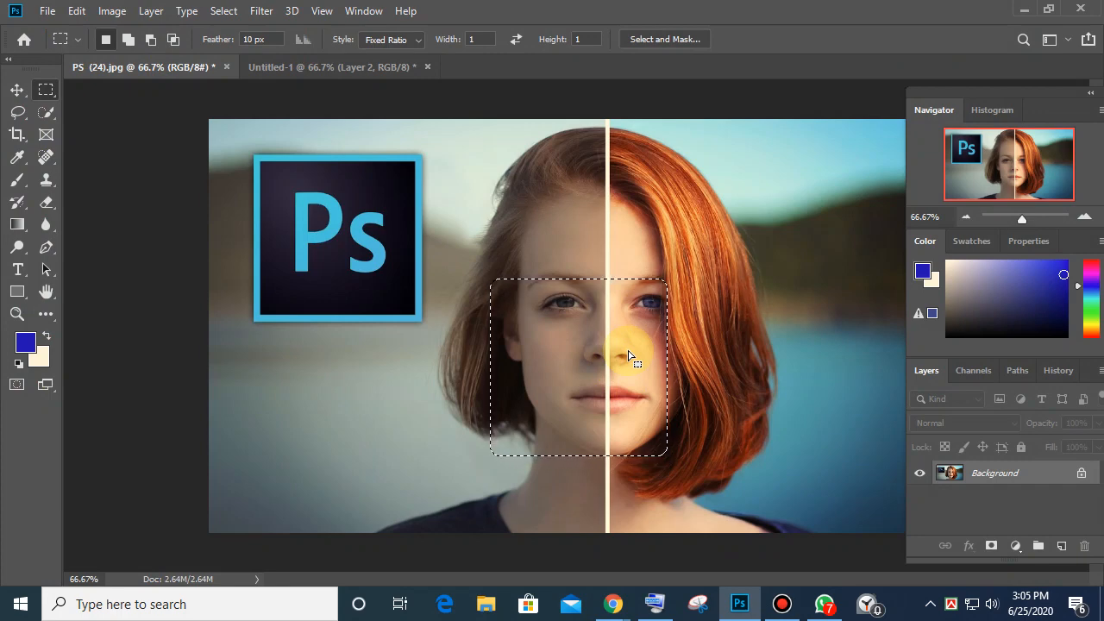
{"action": "left_click", "coordinate": [319, 11]}
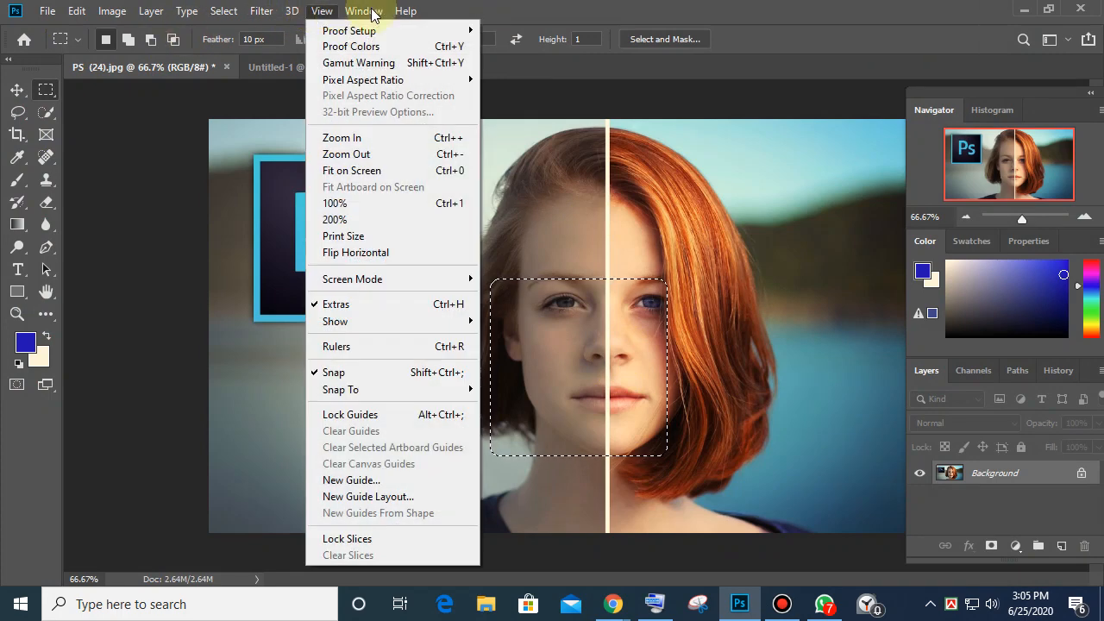
Step: Show the rulers around the PS (24).jpg image
{"action": "mouse_move", "coordinate": [363, 11]}
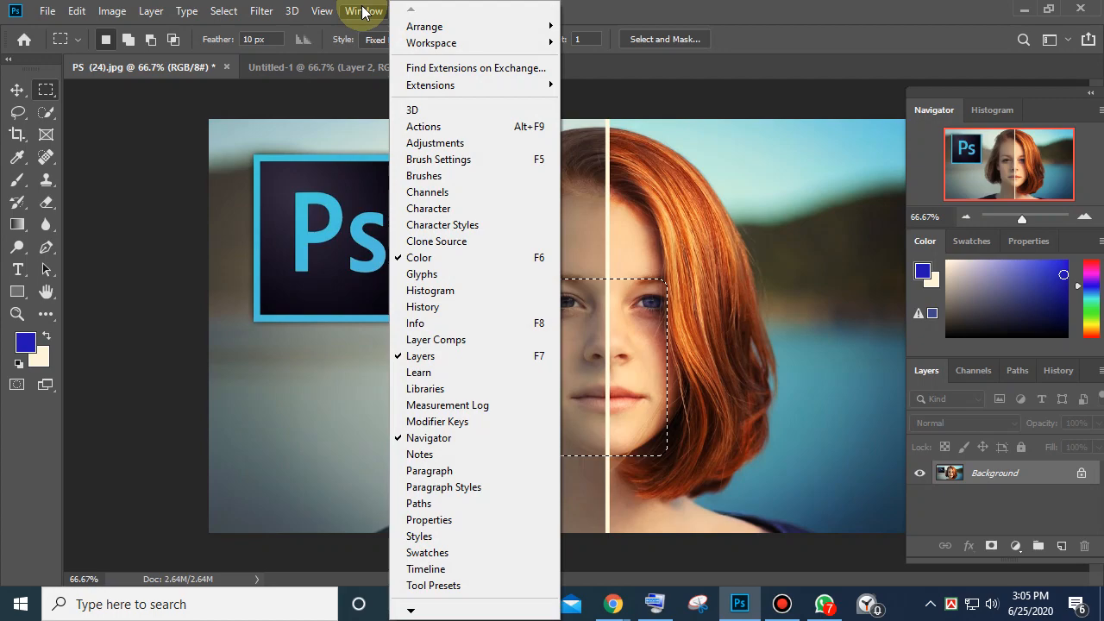
{"action": "mouse_move", "coordinate": [291, 11]}
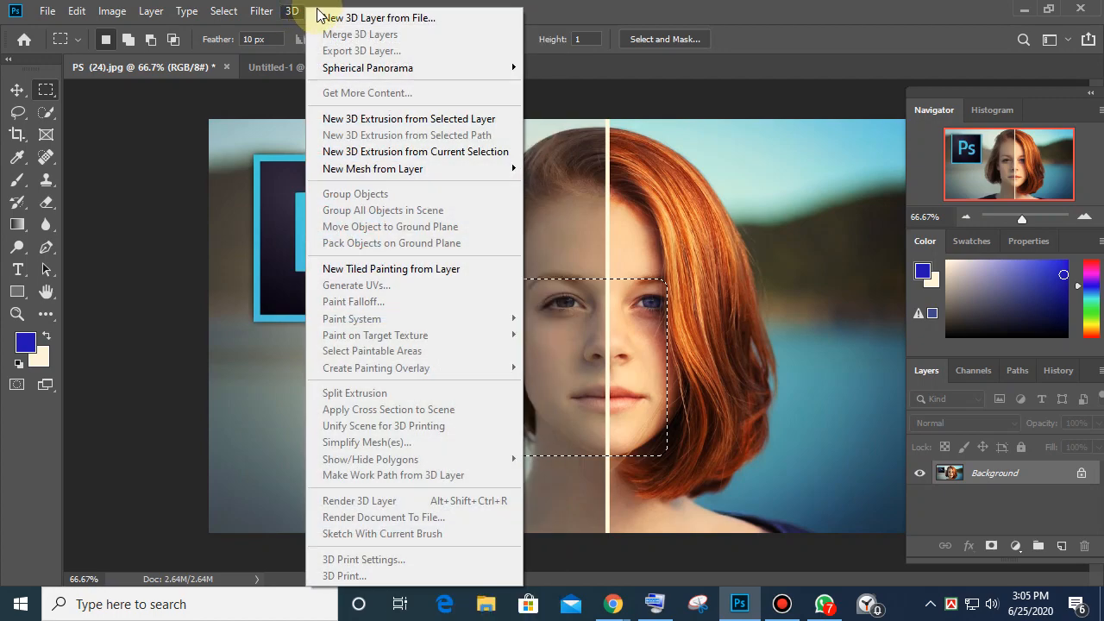
{"action": "left_click", "coordinate": [291, 9]}
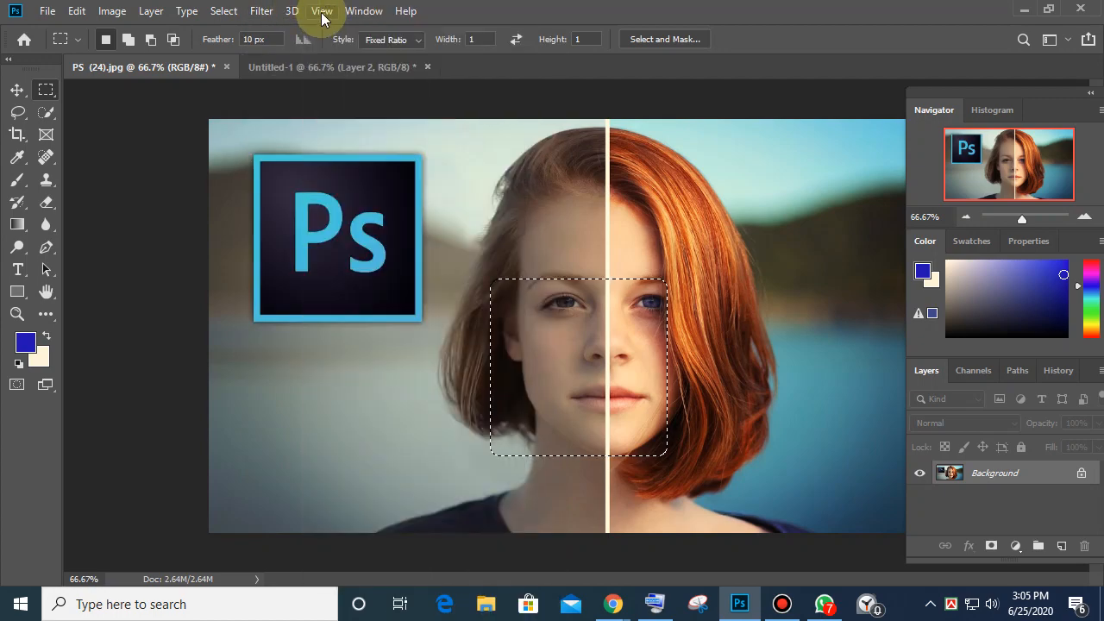
{"action": "left_click", "coordinate": [320, 12]}
{"action": "left_click", "coordinate": [362, 346]}
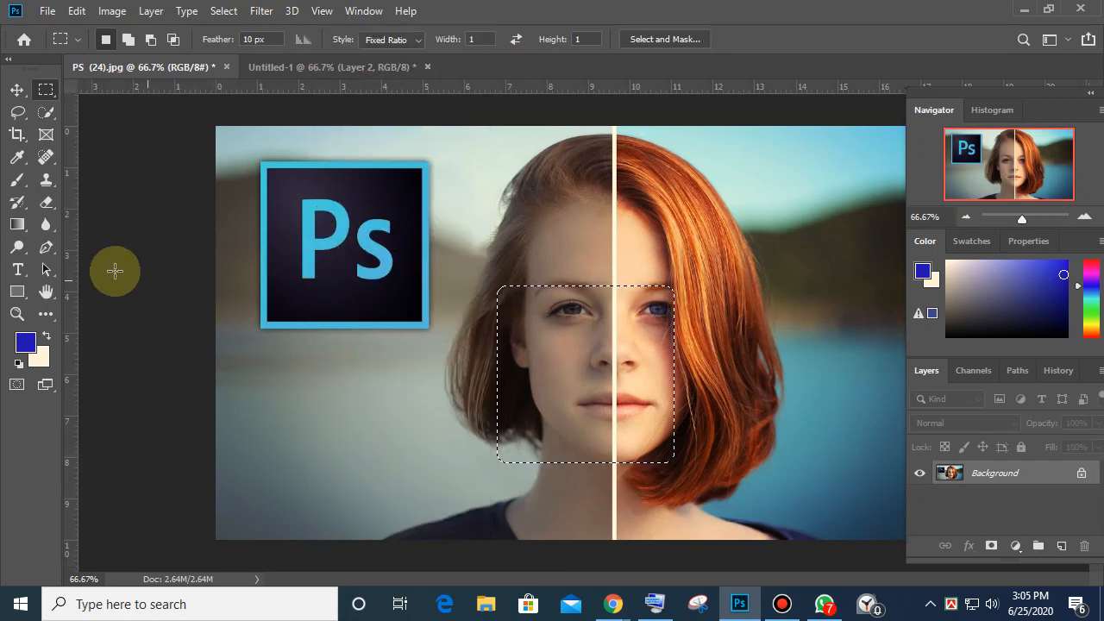
Step: Place a vertical guide at about 6.2 on the ruler and two horizontal guides at about 2.4 and 1 across the image
{"action": "left_click_drag", "start_coordinate": [73, 256], "coordinate": [471, 277]}
{"action": "left_click_drag", "start_coordinate": [524, 88], "coordinate": [519, 229]}
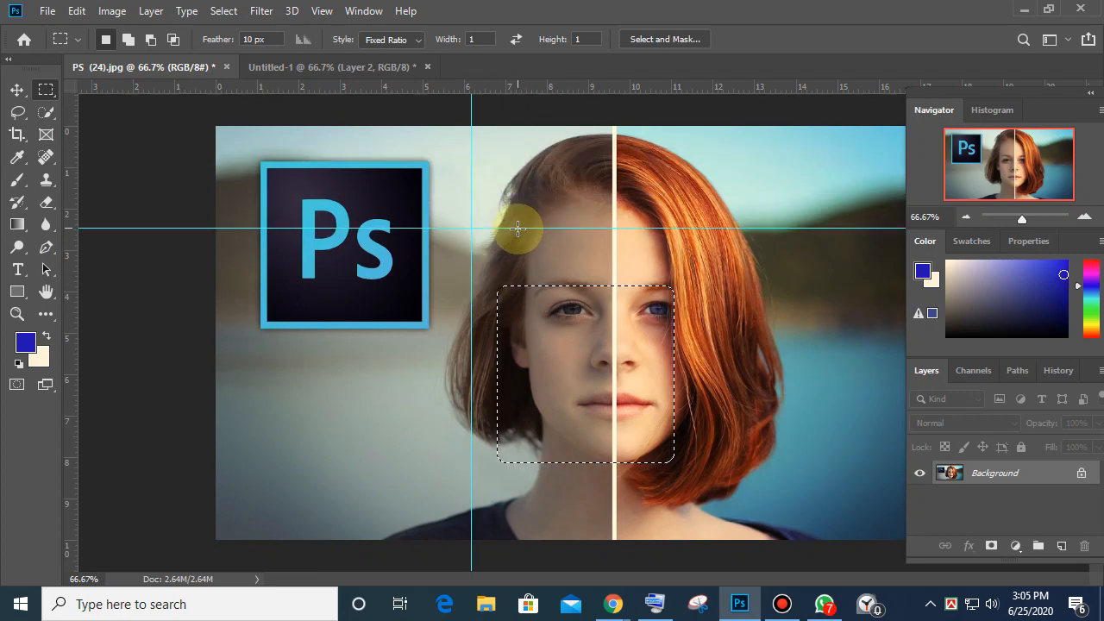
{"action": "left_click_drag", "start_coordinate": [544, 85], "coordinate": [554, 169]}
{"action": "key", "text": "ctrl+z"}
{"action": "key", "text": "ctrl+z"}
{"action": "key", "text": "ctrl+z"}
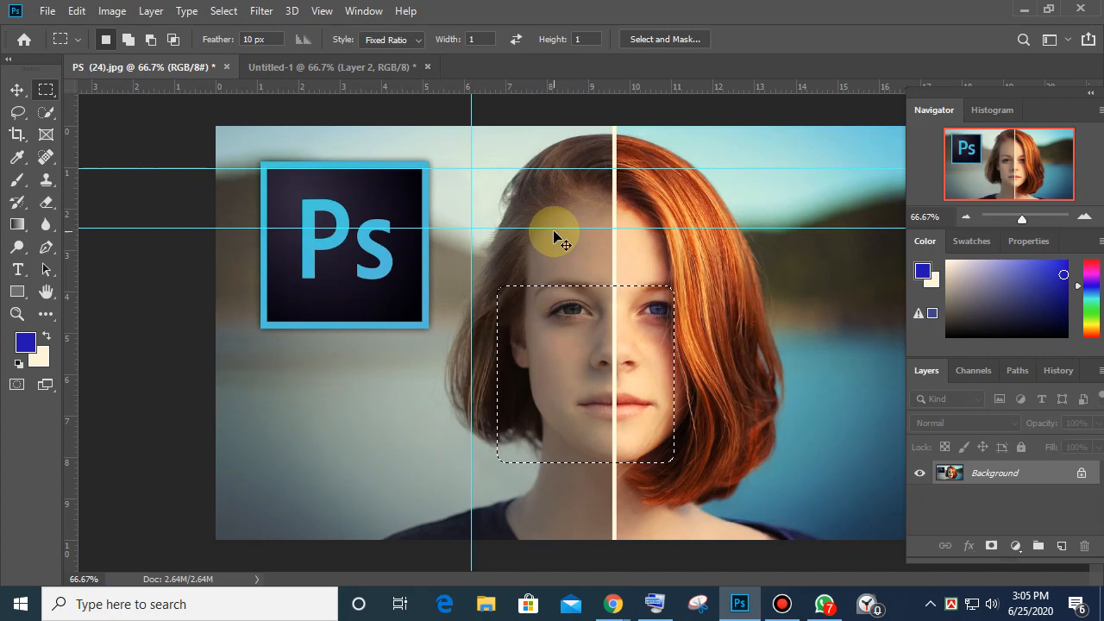
{"action": "key", "text": "ctrl+z"}
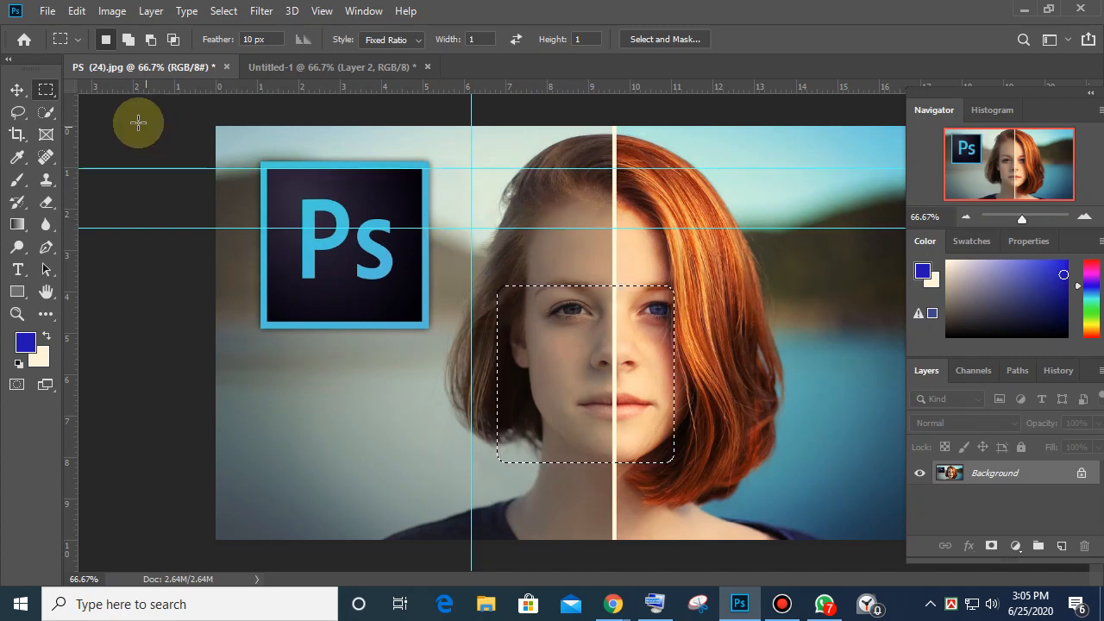
Step: Remove both horizontal guides and the vertical guide from the image with the Move tool
{"action": "left_click", "coordinate": [16, 90]}
{"action": "left_click_drag", "start_coordinate": [458, 228], "coordinate": [458, 227]}
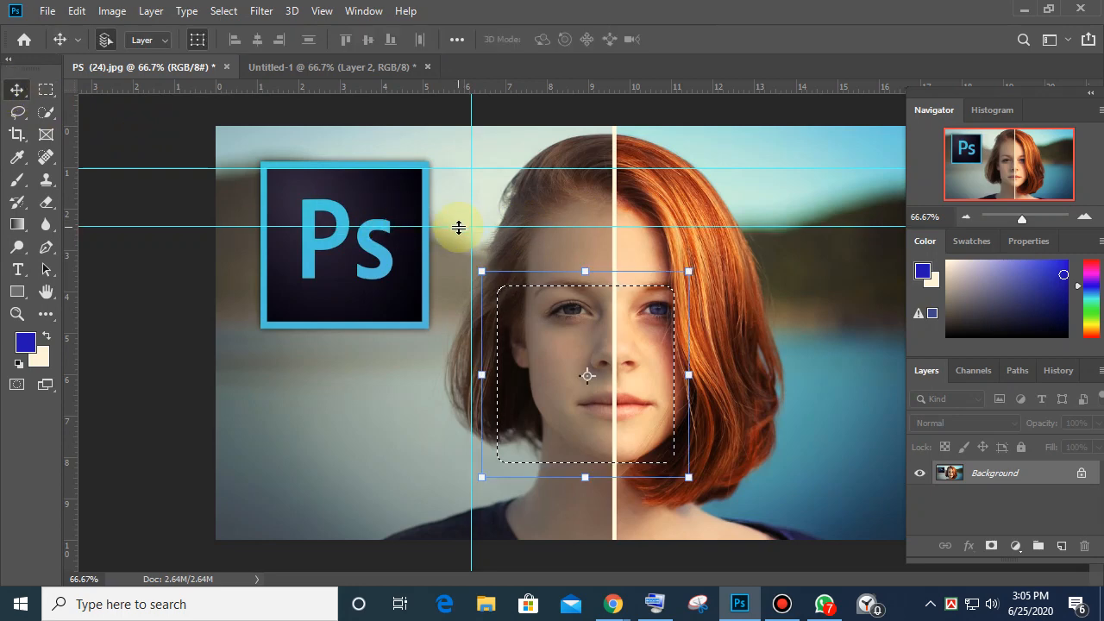
{"action": "key", "text": "shift+F5"}
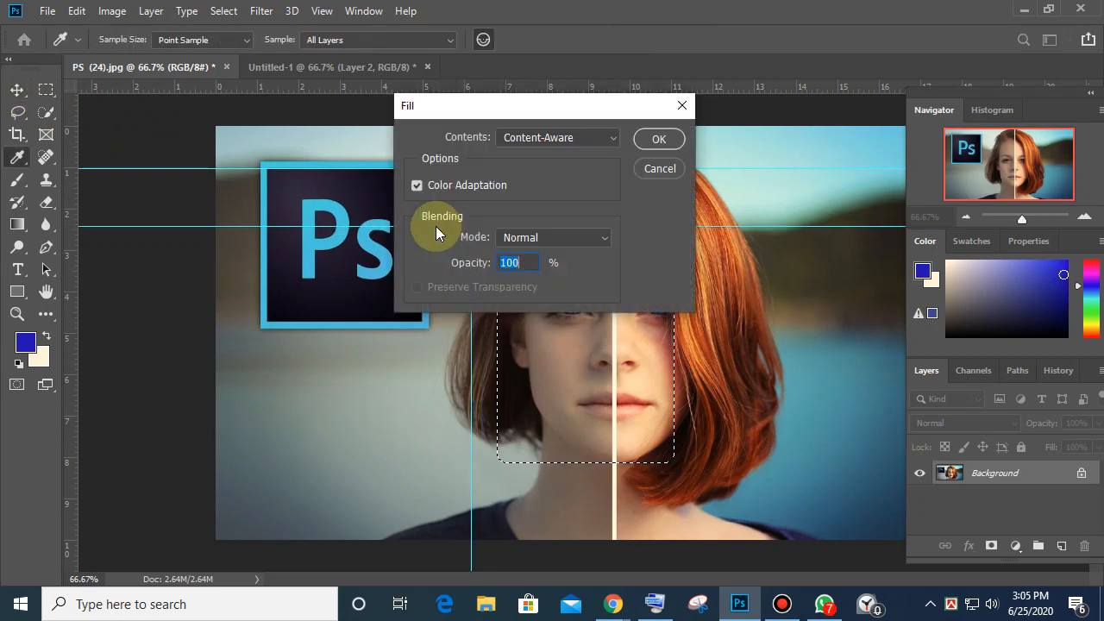
{"action": "left_click", "coordinate": [672, 168]}
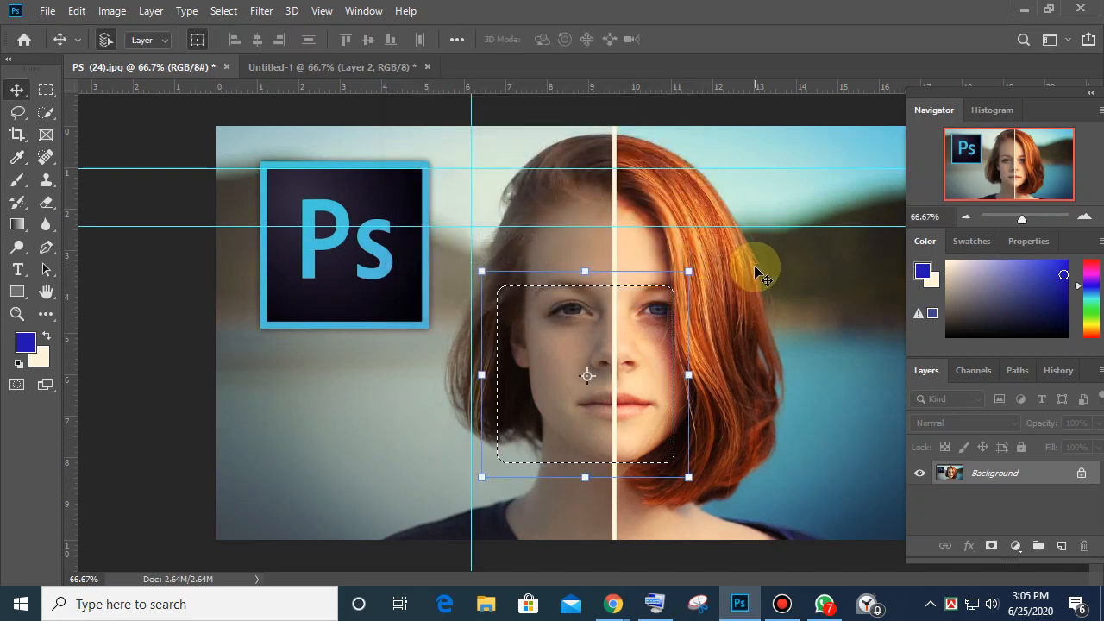
{"action": "mouse_move", "coordinate": [584, 86]}
{"action": "left_mouse_down"}
{"action": "mouse_move", "coordinate": [584, 101]}
{"action": "mouse_move", "coordinate": [582, 79]}
{"action": "left_mouse_up"}
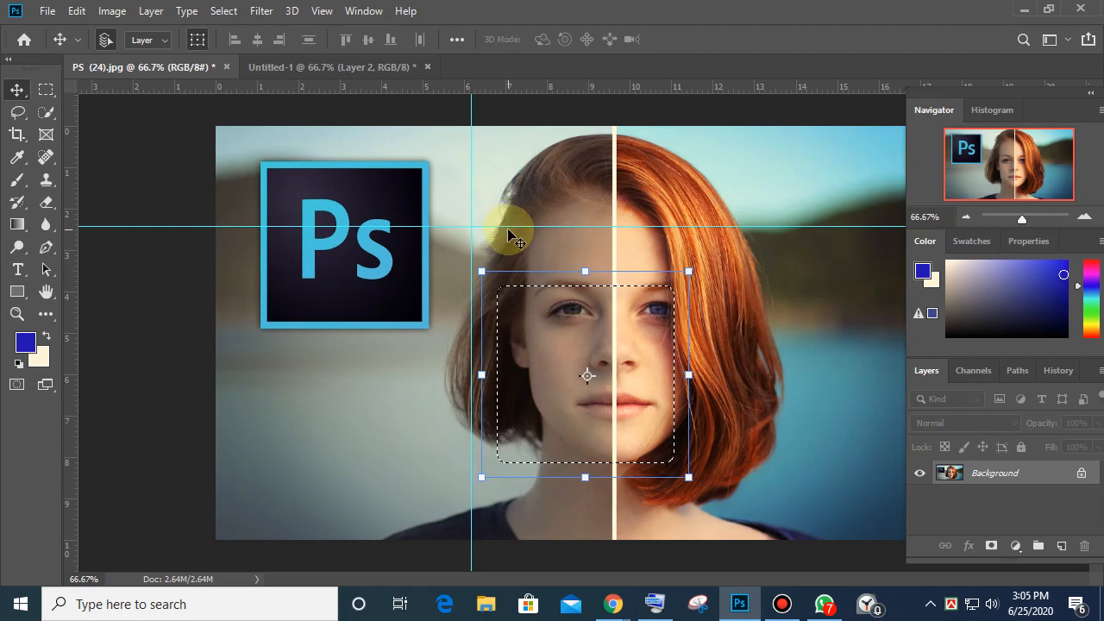
{"action": "left_click_drag", "start_coordinate": [502, 227], "coordinate": [504, 73]}
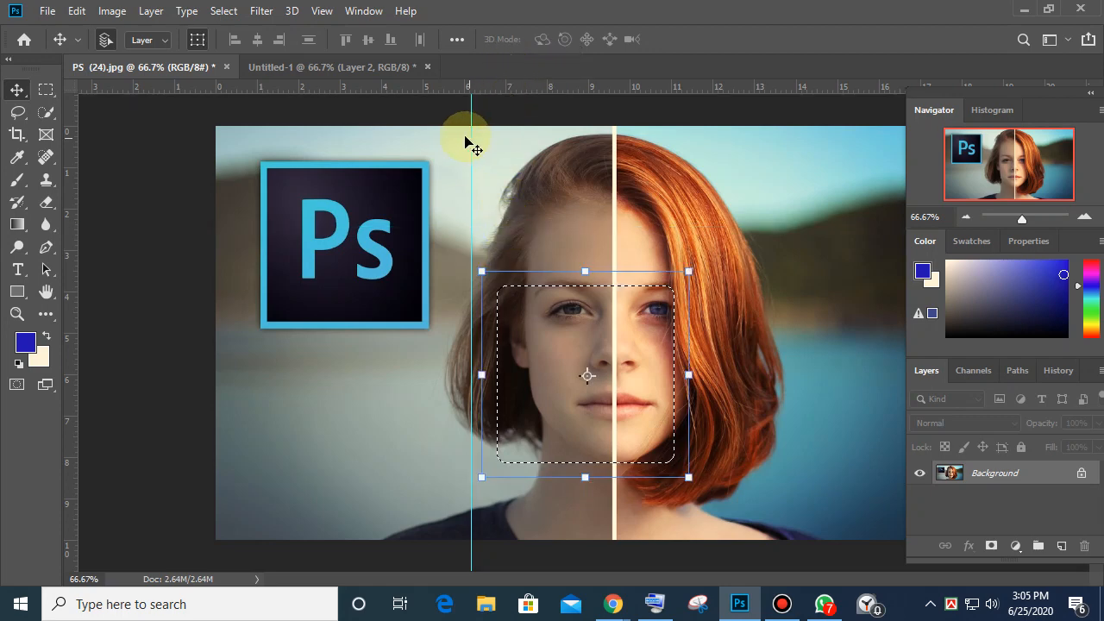
{"action": "left_click_drag", "start_coordinate": [471, 141], "coordinate": [67, 172]}
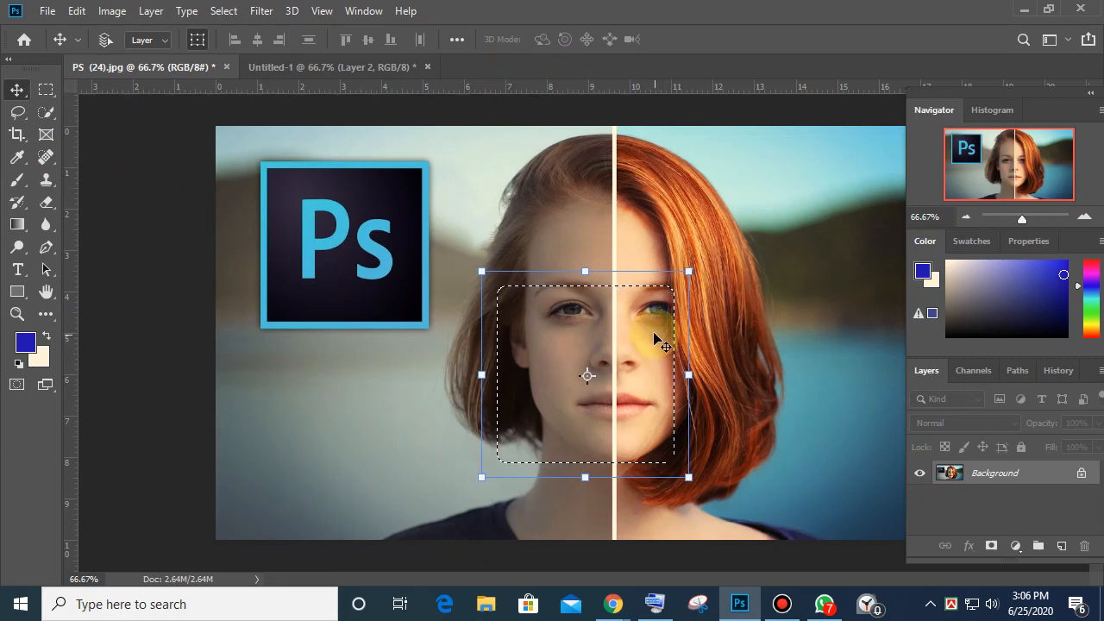
Step: Deselect the face area and return to the Rectangular Marquee tool
{"action": "key", "text": "ctrl+d"}
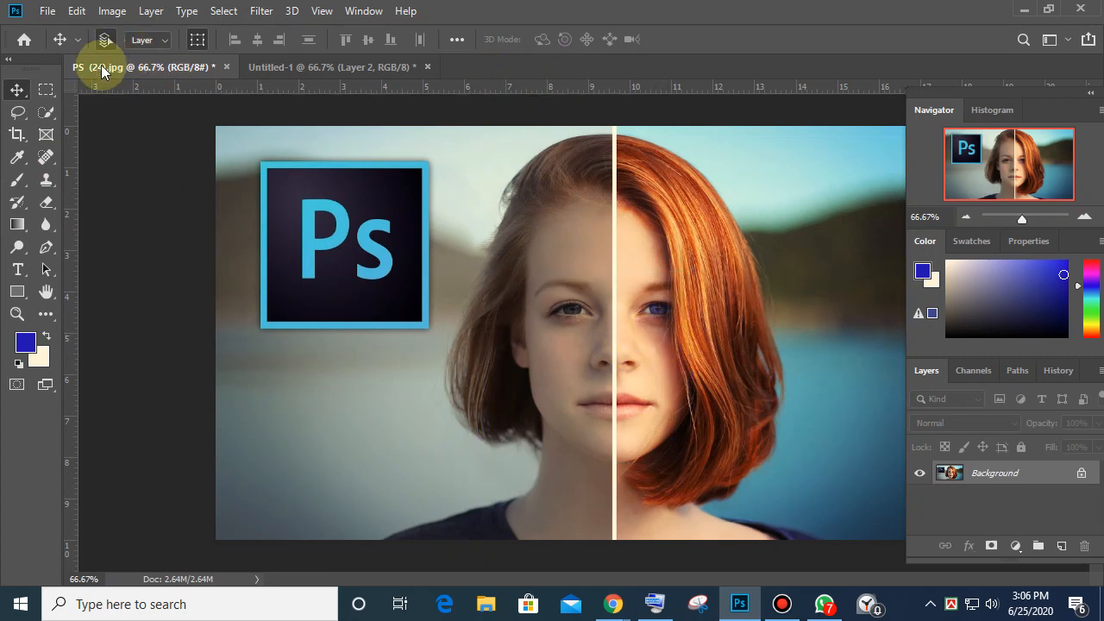
{"action": "left_click", "coordinate": [47, 89]}
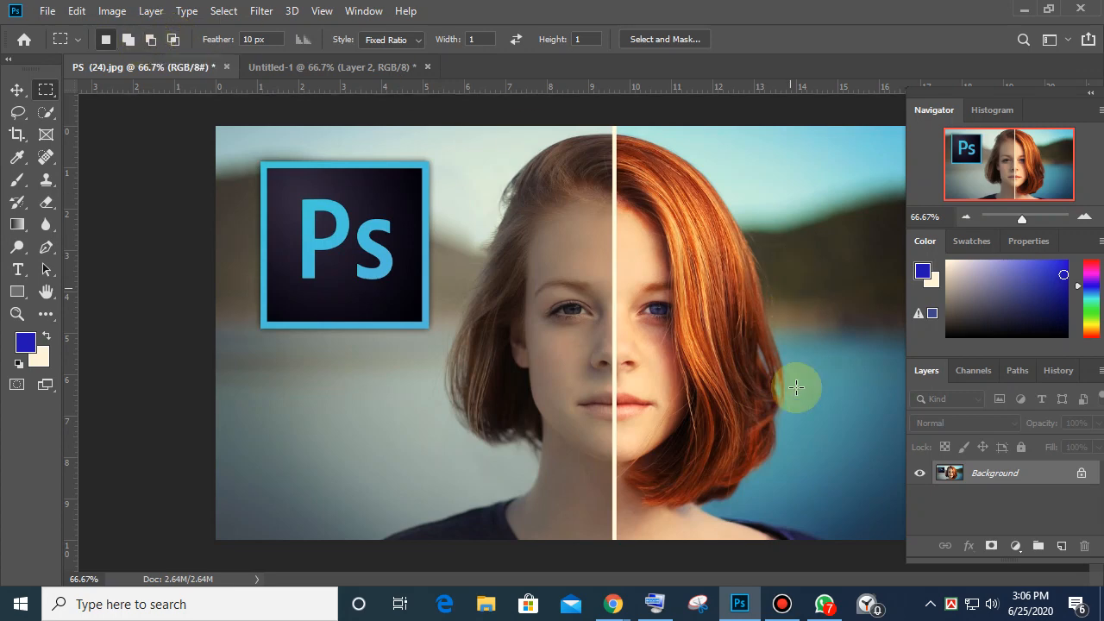
{"action": "left_click", "coordinate": [782, 606]}
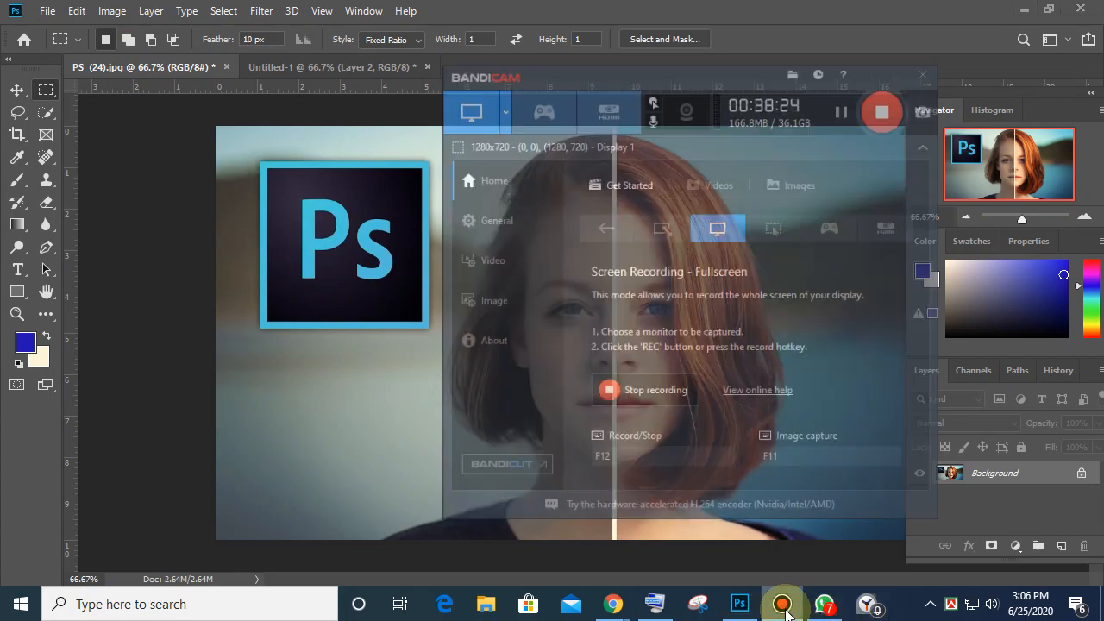
{"action": "left_click", "coordinate": [785, 607]}
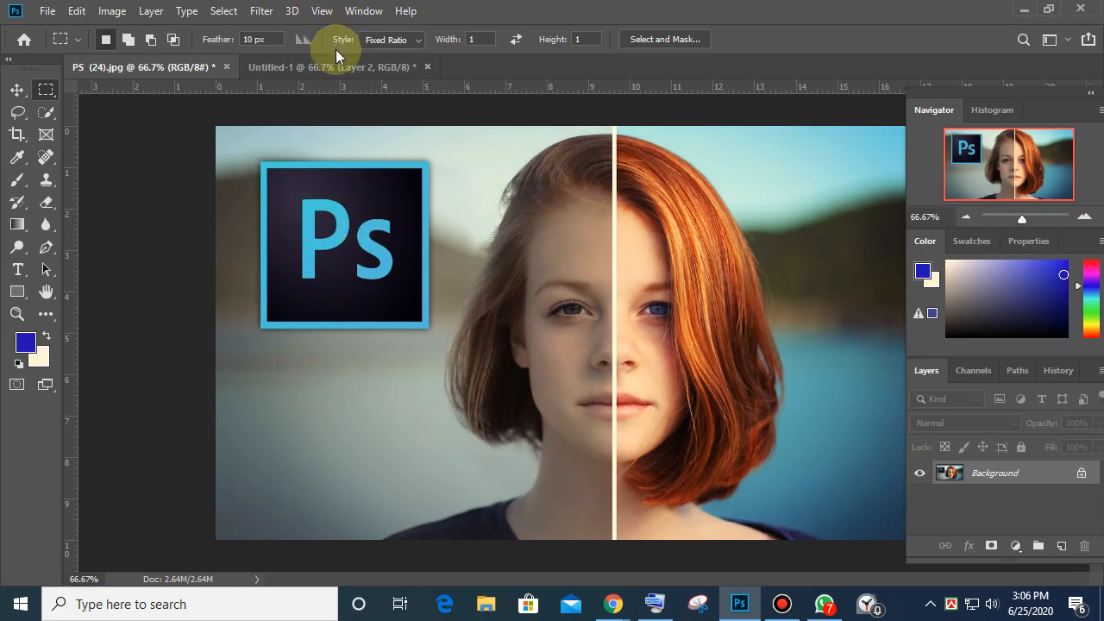
Step: Check the Google Meet call in Chrome, and set the marquee style to Normal back in Photoshop
{"action": "left_click", "coordinate": [422, 40]}
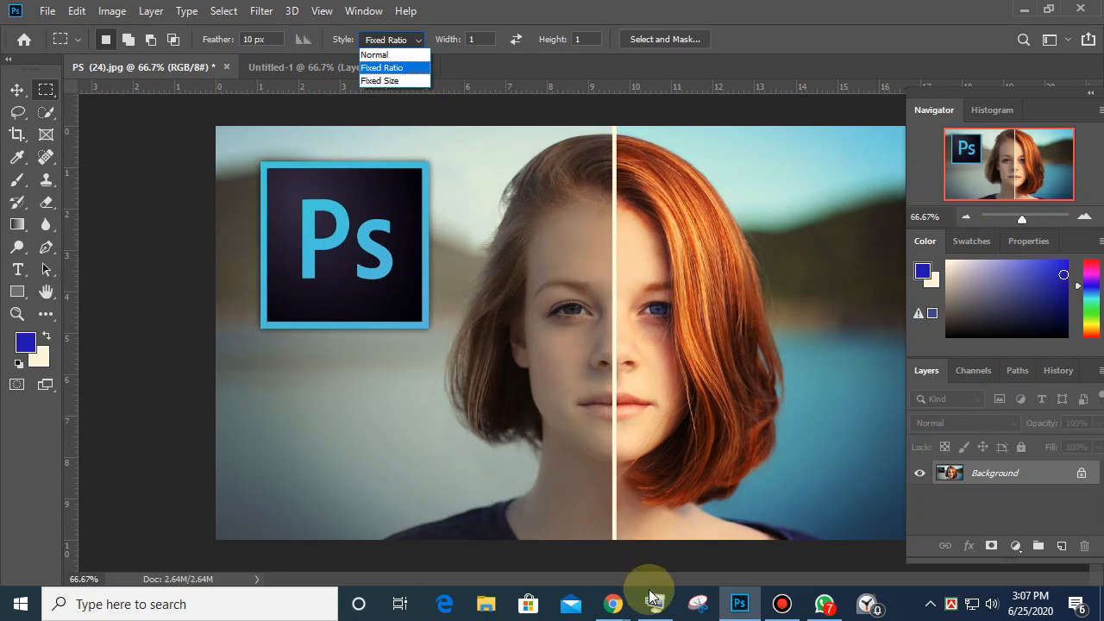
{"action": "left_click", "coordinate": [623, 607]}
{"action": "left_click", "coordinate": [509, 526]}
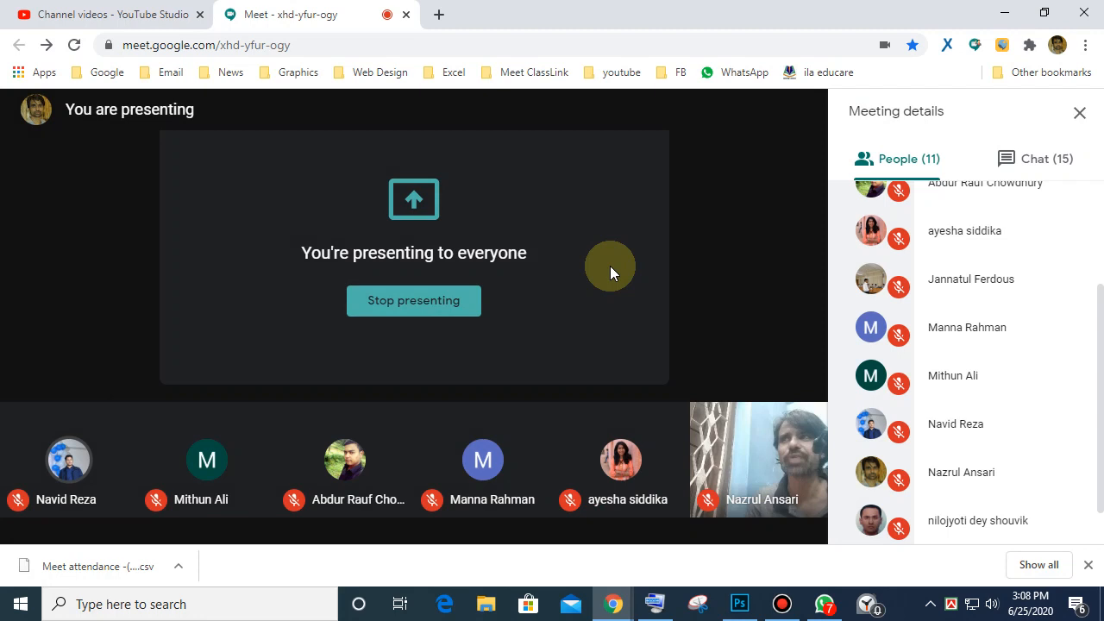
{"action": "left_click", "coordinate": [1003, 13]}
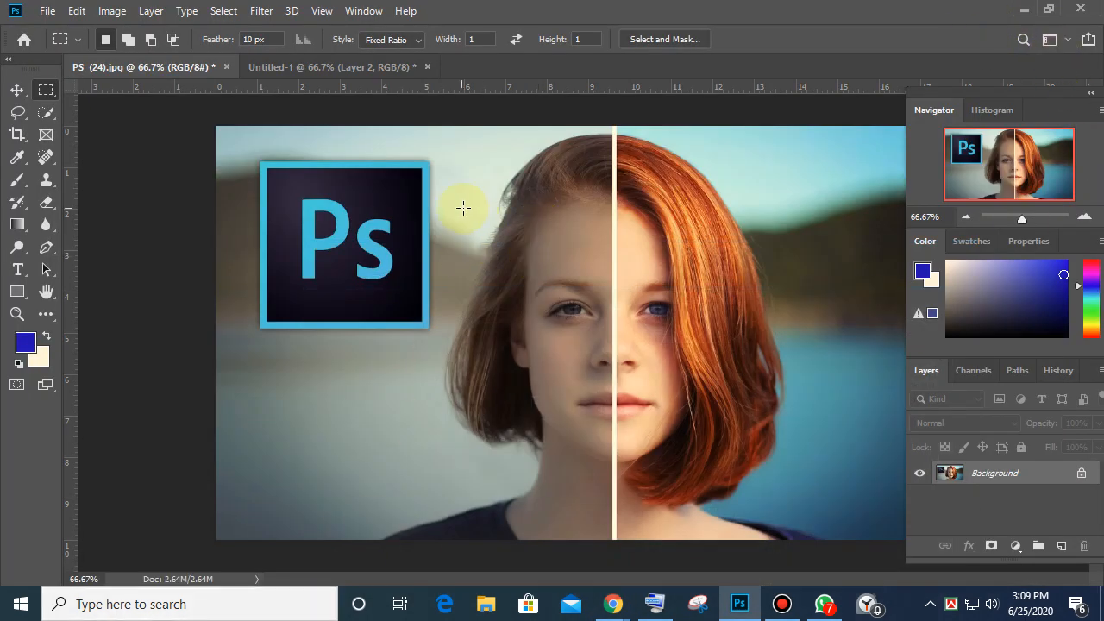
{"action": "left_click", "coordinate": [407, 40]}
{"action": "left_click", "coordinate": [402, 54]}
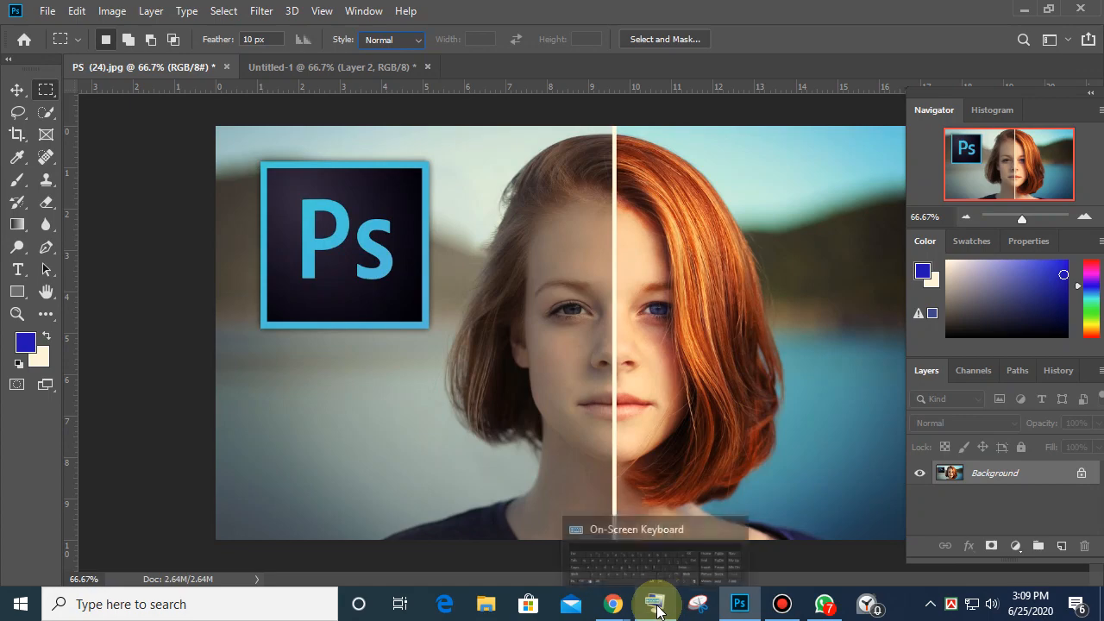
Step: Switch to the Google Meet call in Chrome, stop presenting and show the beginning of the participant list
{"action": "mouse_move", "coordinate": [618, 609]}
{"action": "left_click", "coordinate": [480, 523]}
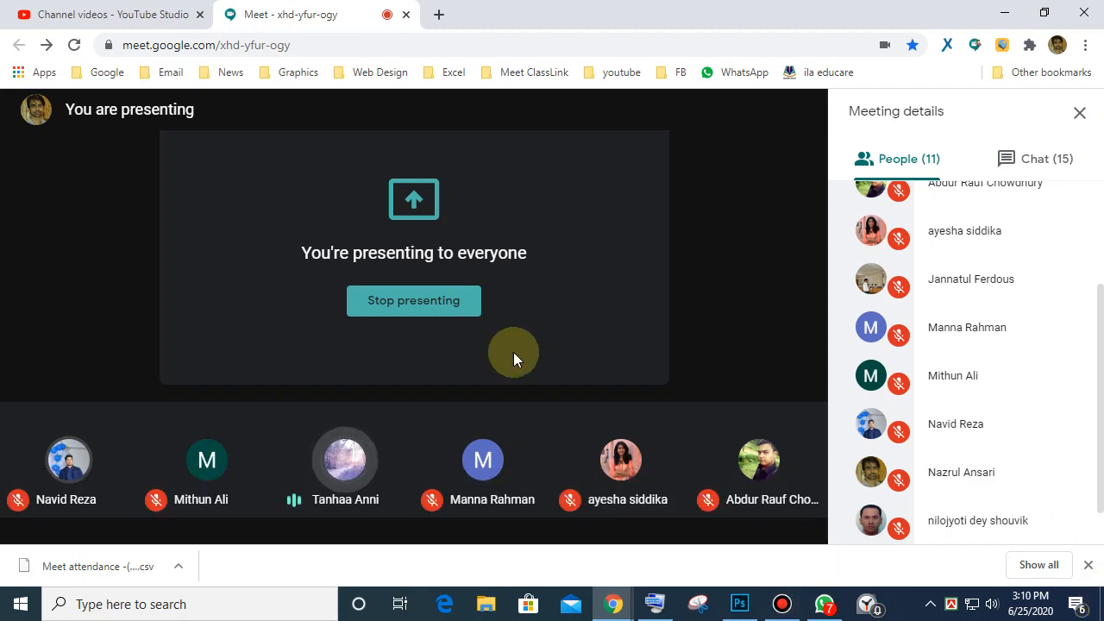
{"action": "left_click", "coordinate": [434, 301]}
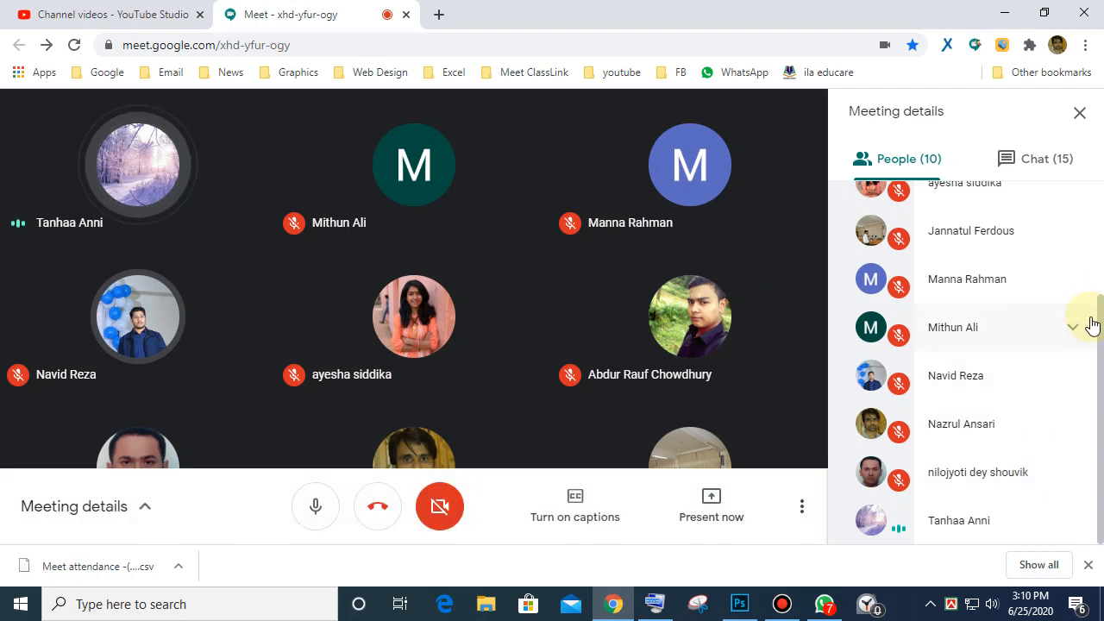
{"action": "left_click_drag", "start_coordinate": [1098, 330], "coordinate": [1099, 185]}
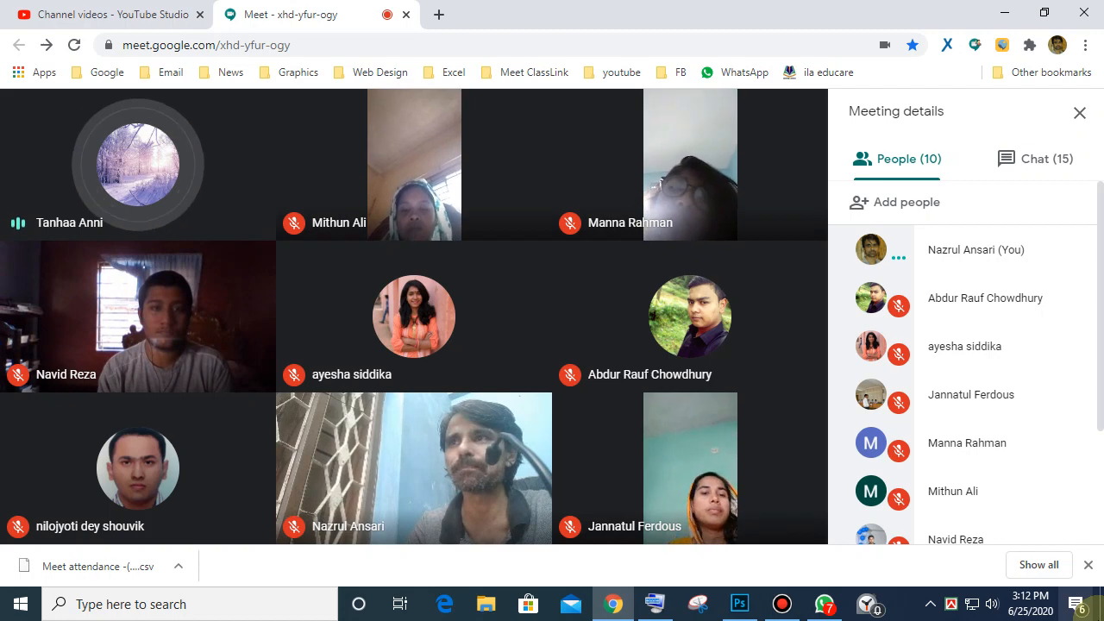
Step: Present the entire screen in the Meet call, hide the sharing notice and return to Photoshop
{"action": "mouse_move", "coordinate": [699, 485]}
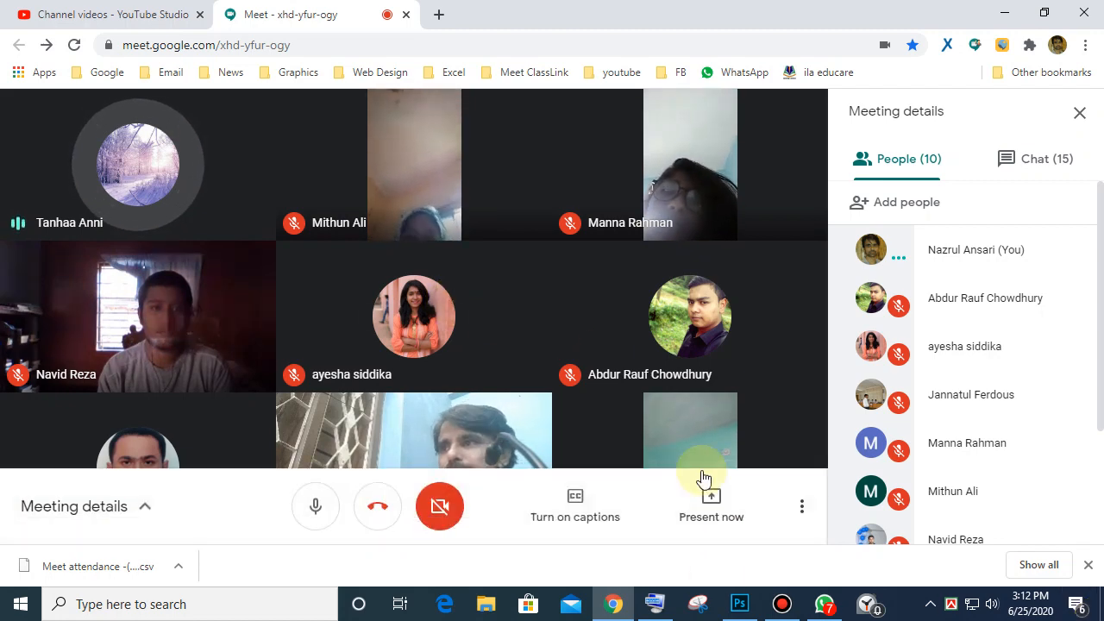
{"action": "left_click", "coordinate": [718, 515]}
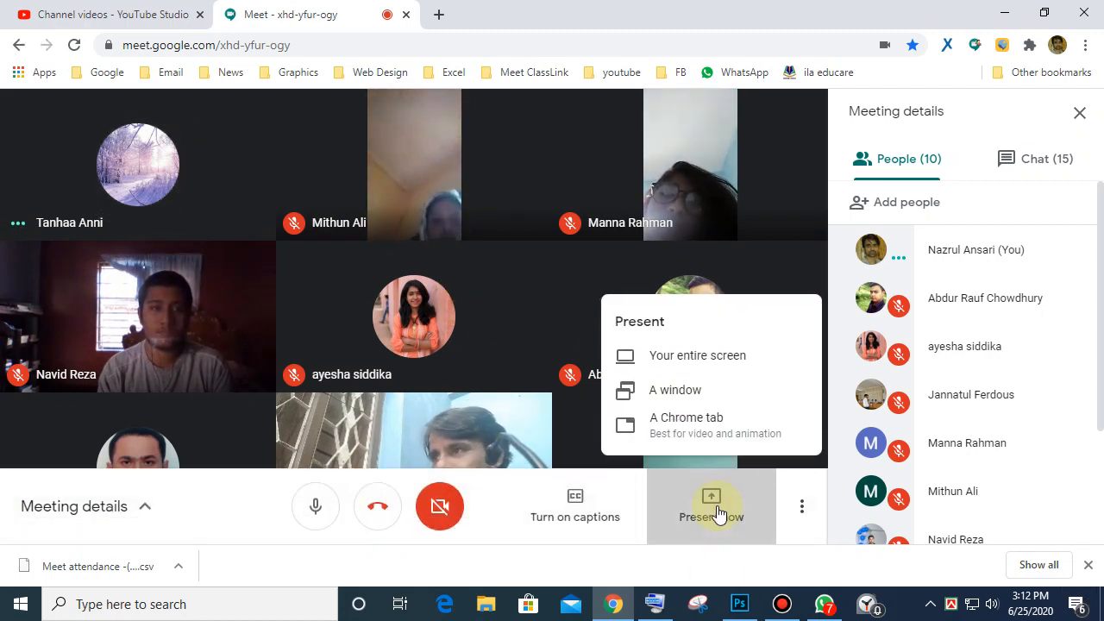
{"action": "left_click", "coordinate": [702, 354]}
{"action": "left_click", "coordinate": [444, 235]}
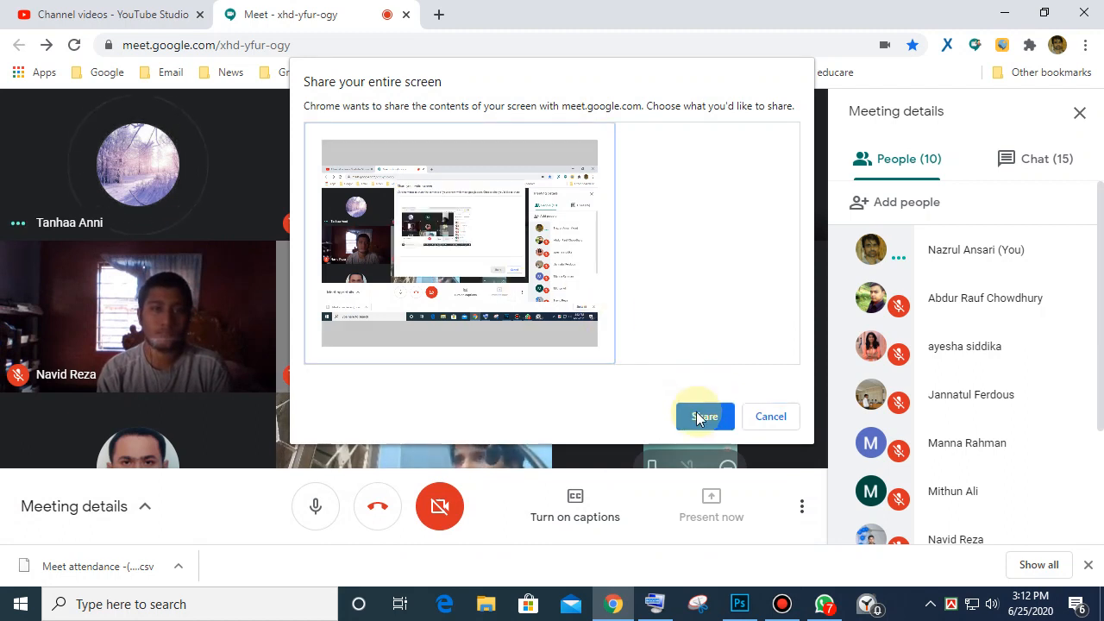
{"action": "left_click", "coordinate": [700, 415]}
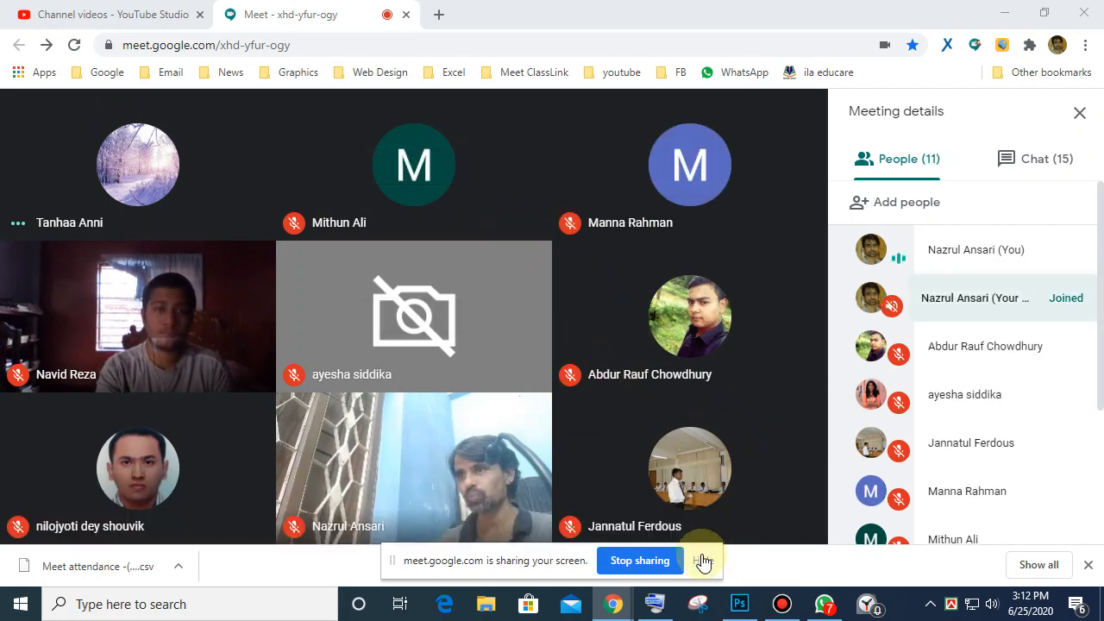
{"action": "left_click", "coordinate": [701, 561]}
{"action": "left_click", "coordinate": [1005, 12]}
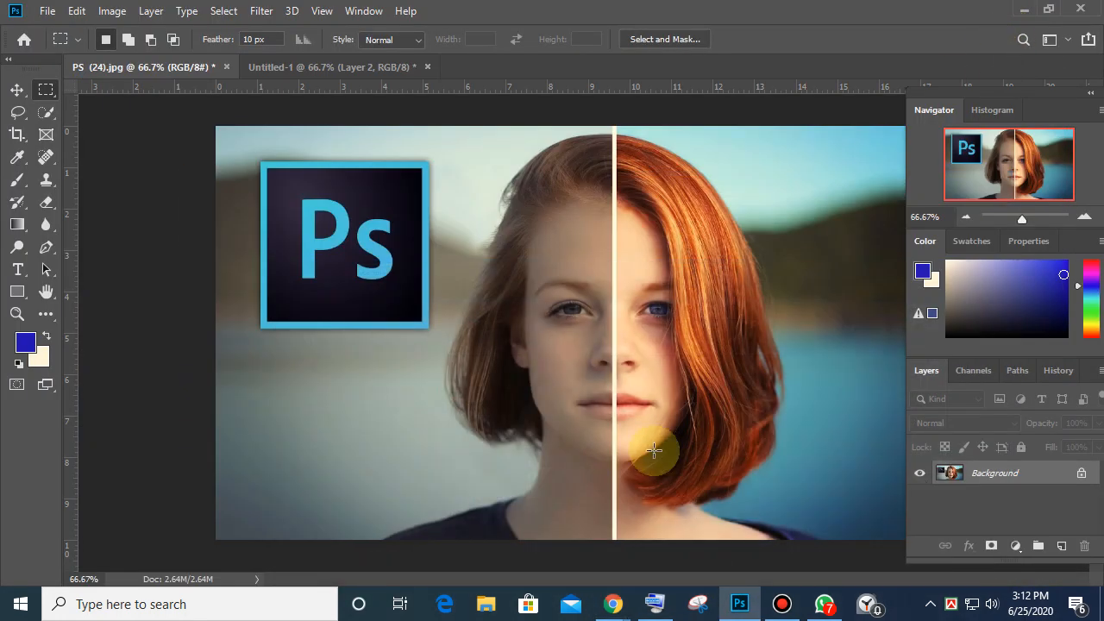
Step: Review the arranged pieces in Untitled-1 and check the Google Meet call in Chrome before returning to Photoshop
{"action": "left_click", "coordinate": [361, 66]}
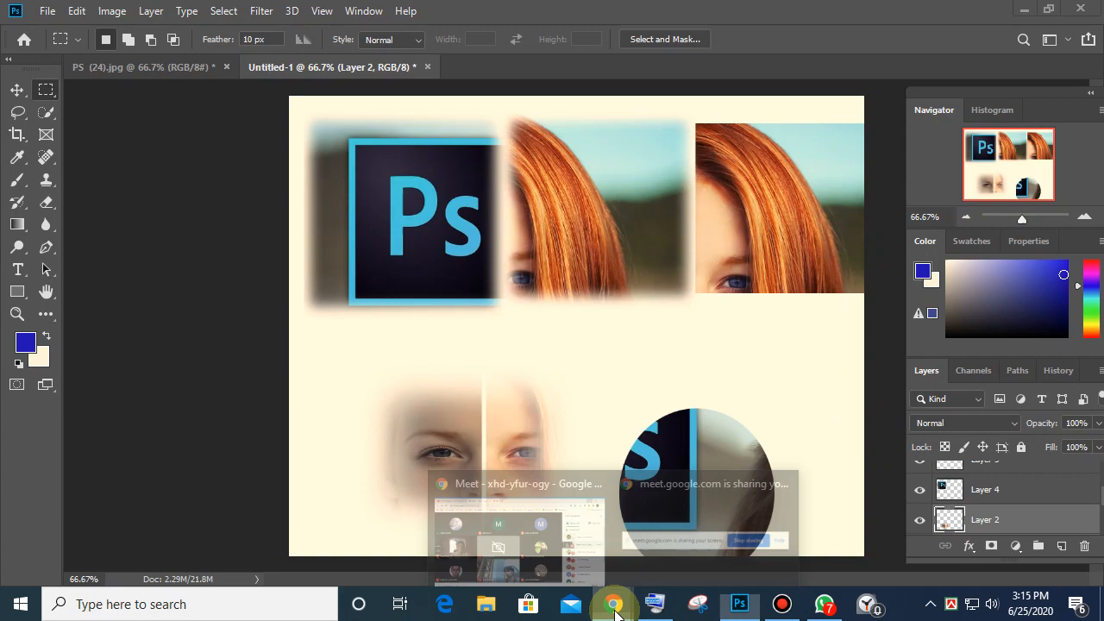
{"action": "left_click", "coordinate": [522, 530]}
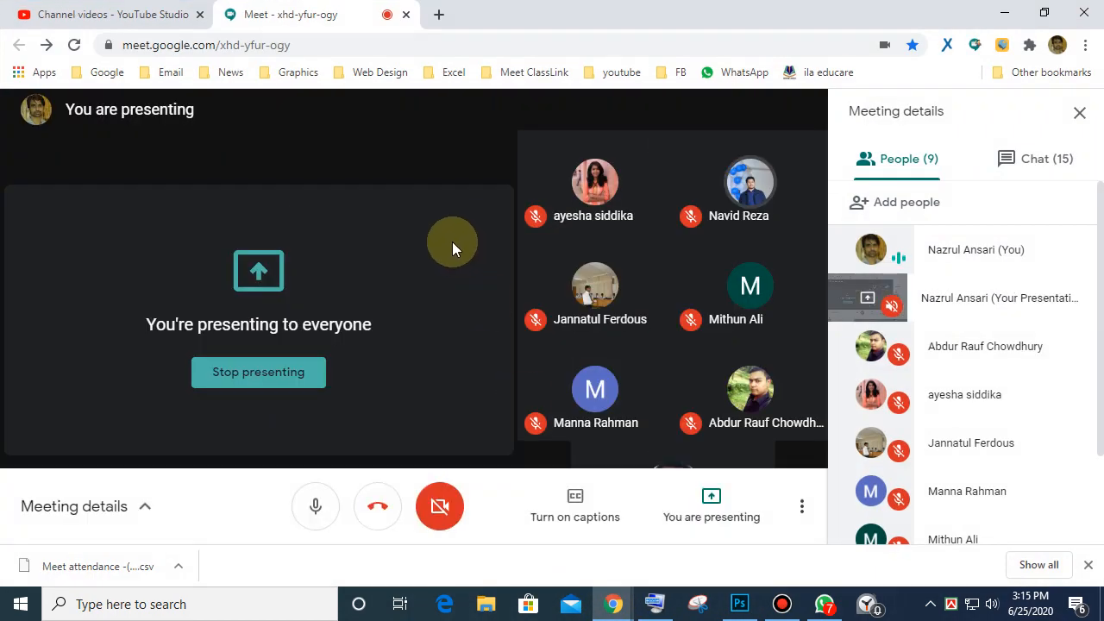
{"action": "left_click", "coordinate": [1004, 17]}
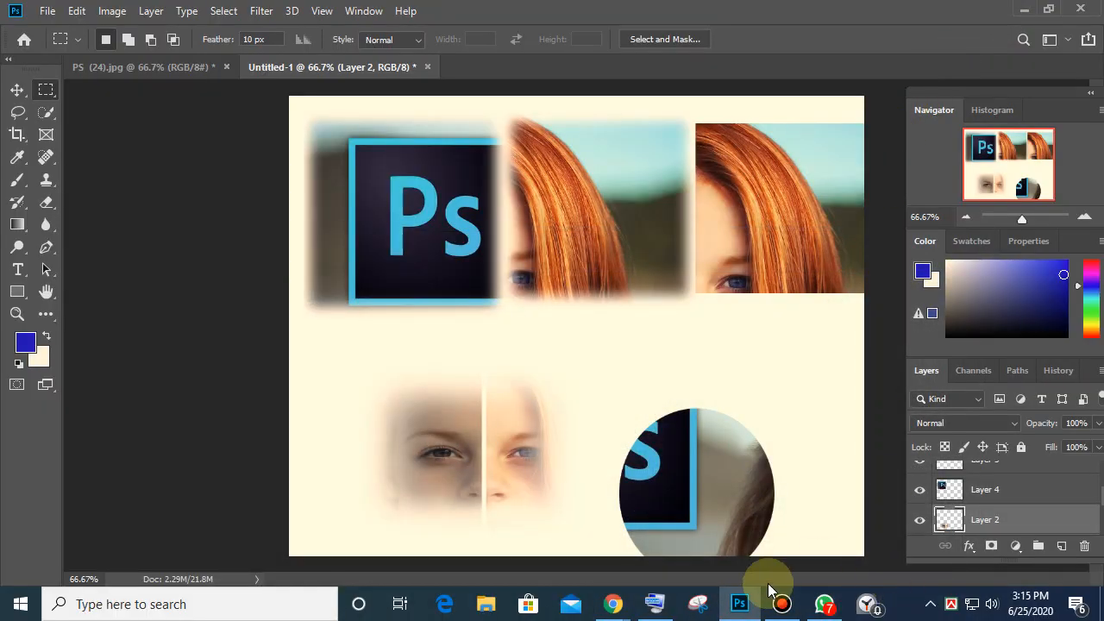
{"action": "left_click", "coordinate": [739, 602]}
{"action": "left_click", "coordinate": [739, 602]}
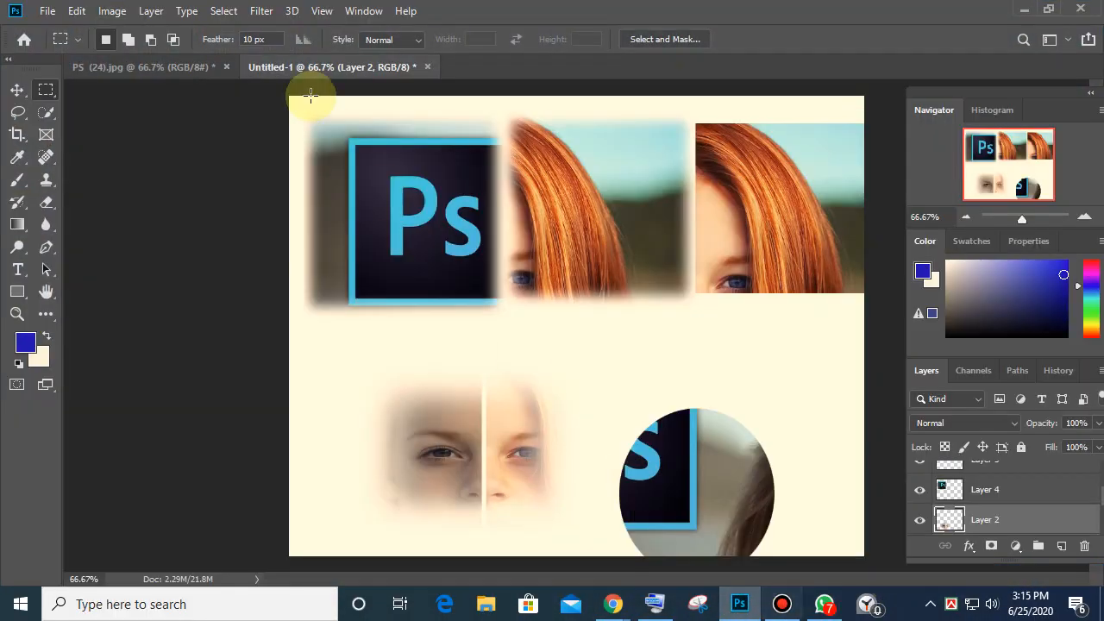
Step: Draw a feathered rectangular selection in PS (24).jpg from the Ps logo's right part to the portrait's white dividing line
{"action": "left_click", "coordinate": [144, 67]}
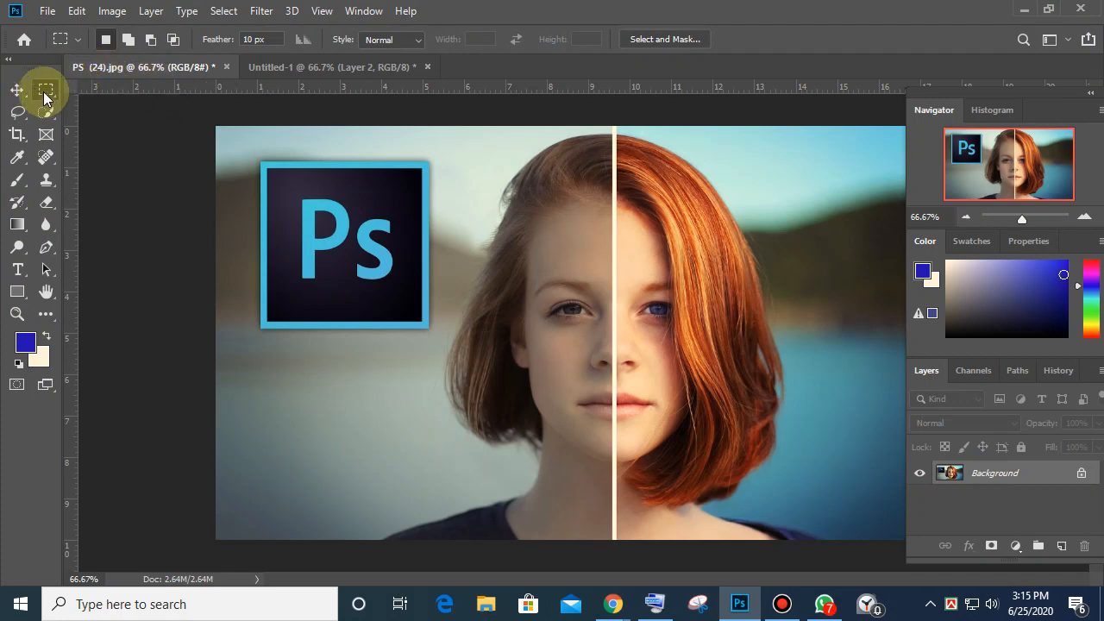
{"action": "left_click_drag", "start_coordinate": [380, 180], "coordinate": [609, 370]}
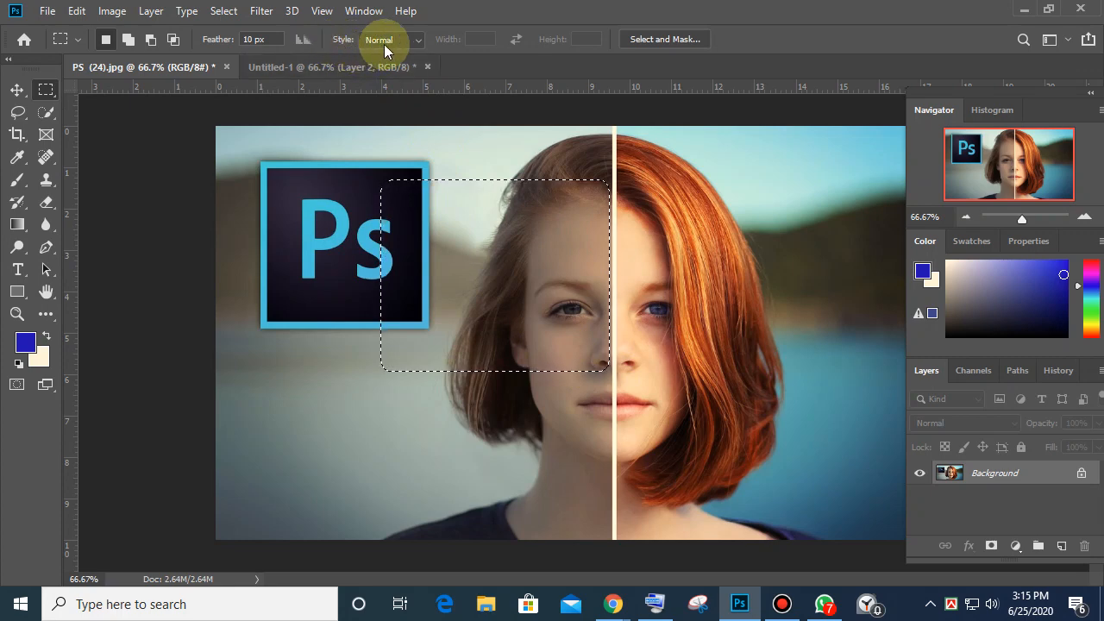
Step: Draw a feathered rectangular selection from the Ps logo to the left side of the face, and set the marquee feather to 0 px
{"action": "left_click_drag", "start_coordinate": [321, 206], "coordinate": [549, 446]}
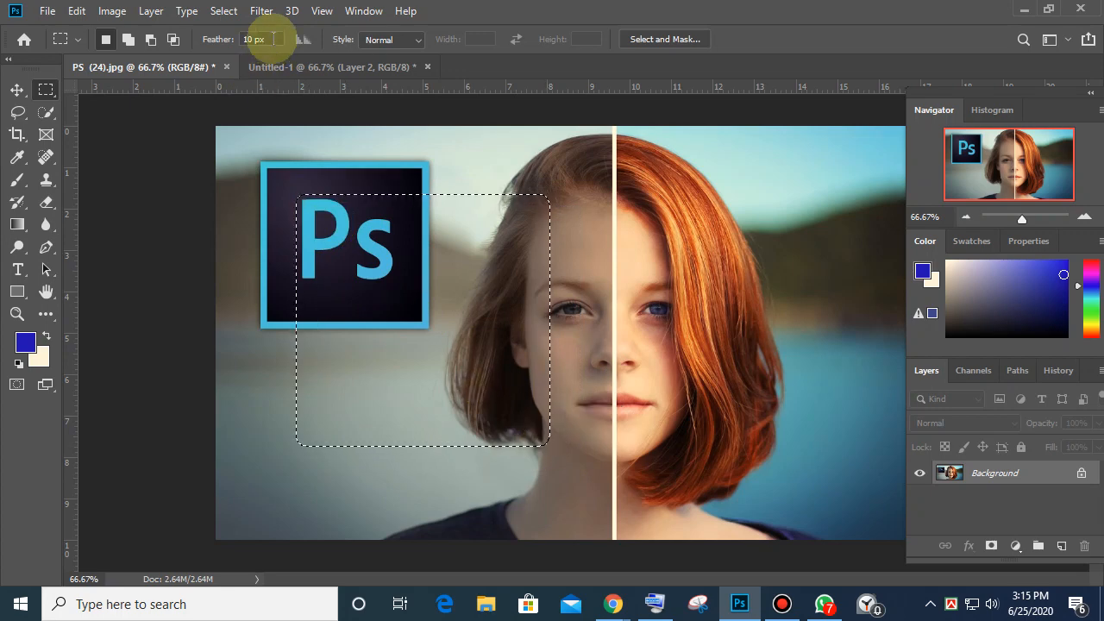
{"action": "left_click", "coordinate": [273, 39]}
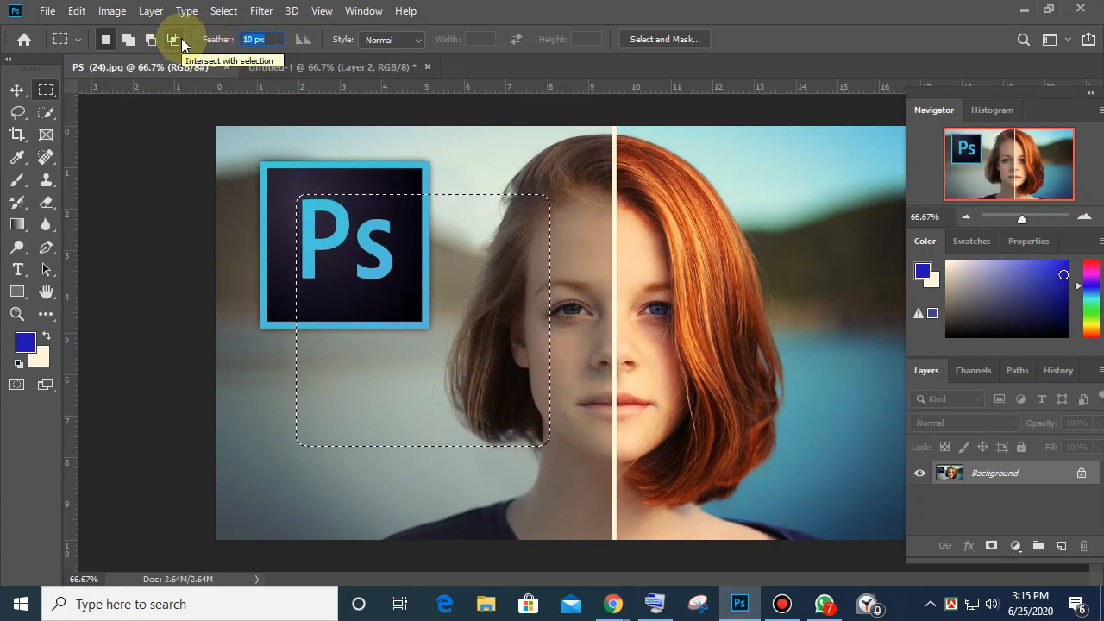
{"action": "type", "text": "0"}
{"action": "key", "text": "Return"}
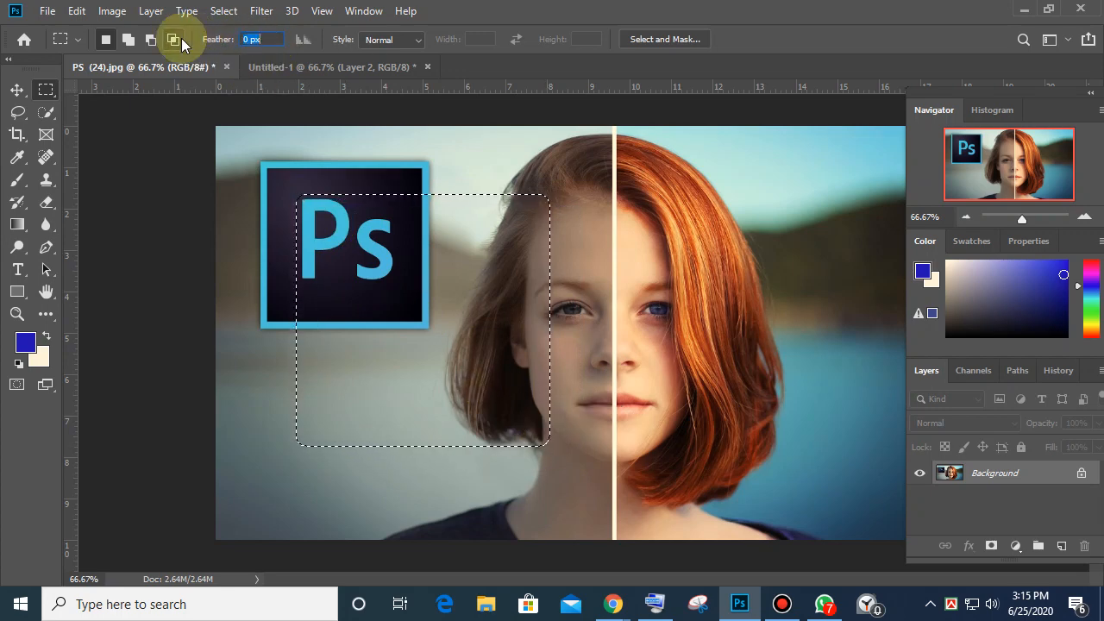
Step: Use the Normal style to draw a free rectangular selection over the Ps logo, and clear the selection
{"action": "left_click", "coordinate": [420, 43]}
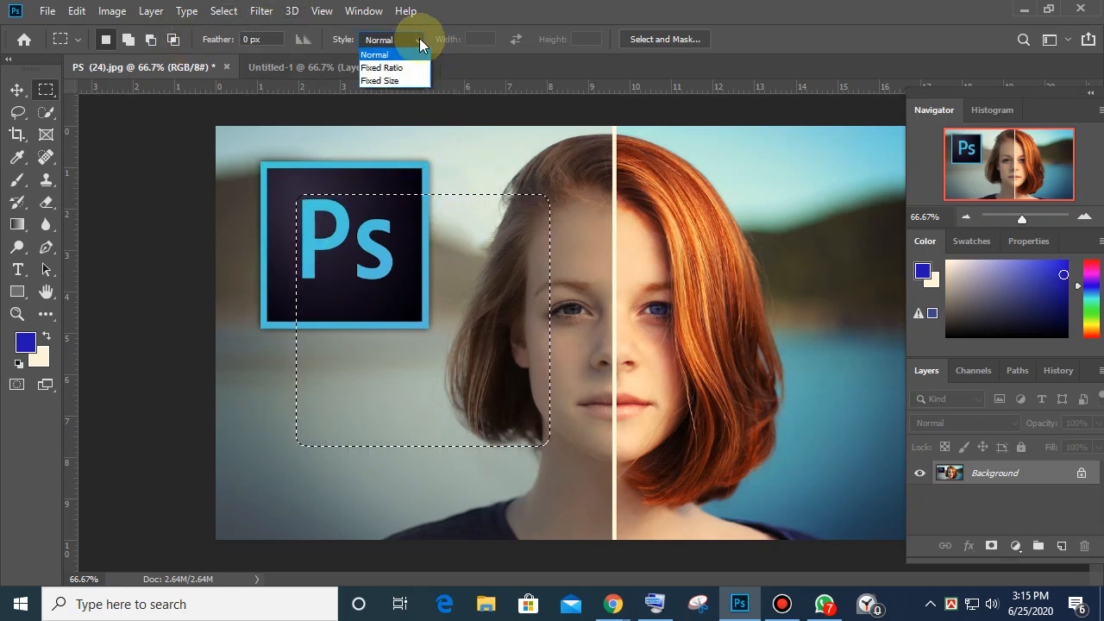
{"action": "left_click", "coordinate": [426, 55]}
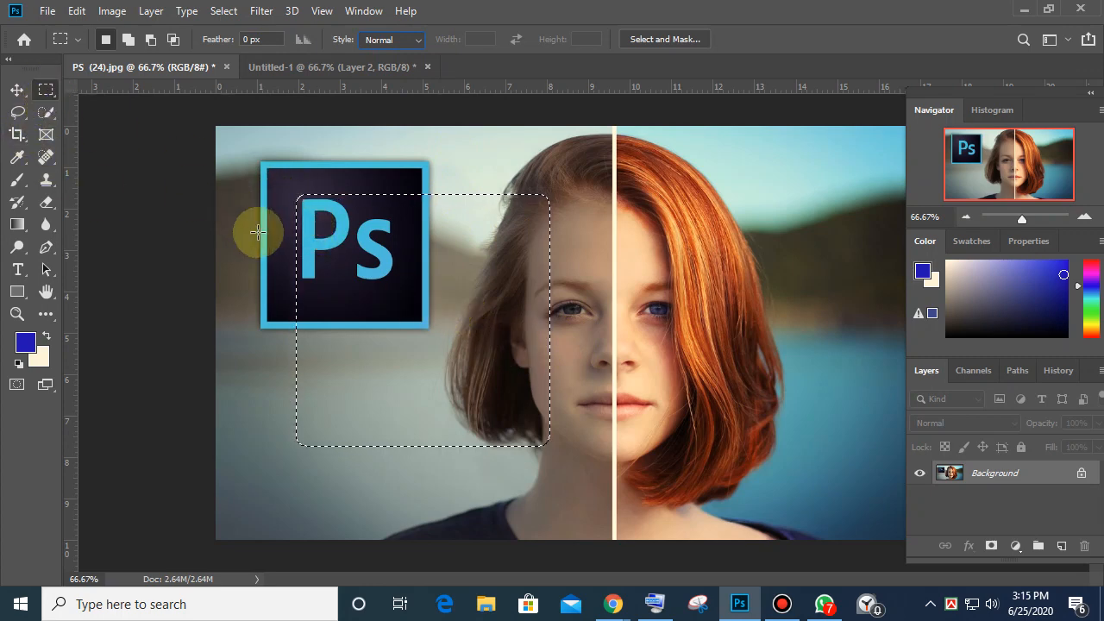
{"action": "left_click_drag", "start_coordinate": [257, 231], "coordinate": [355, 296]}
{"action": "left_click", "coordinate": [382, 310]}
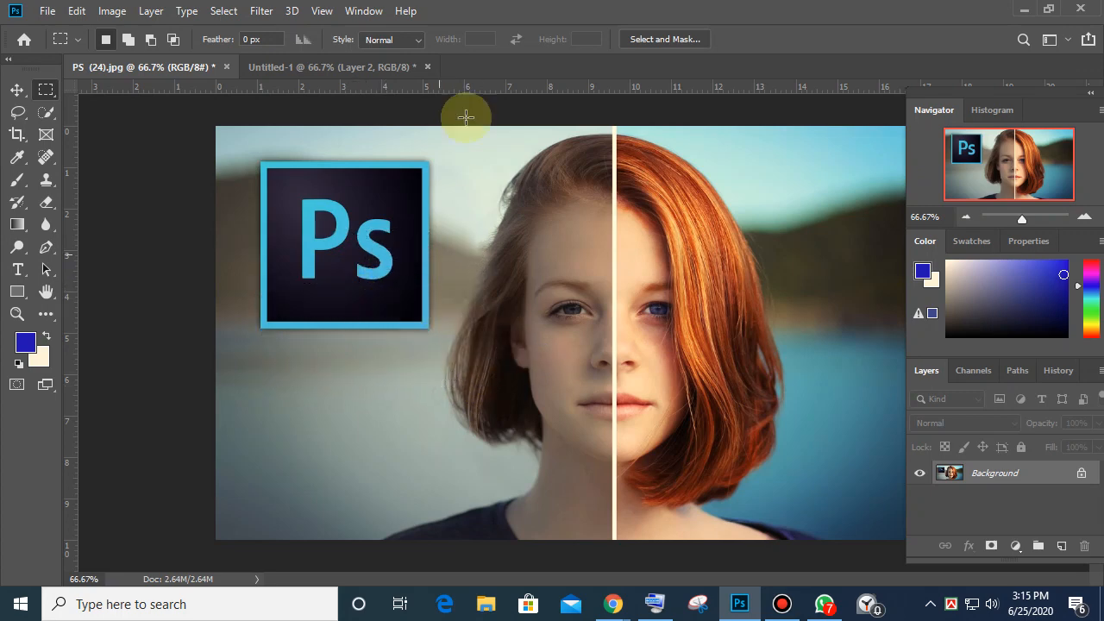
Step: Set the marquee style to Fixed Ratio with width 1 and height 1.5, and draw a selection from the Ps logo to the hair
{"action": "left_click", "coordinate": [421, 40]}
{"action": "left_click", "coordinate": [412, 71]}
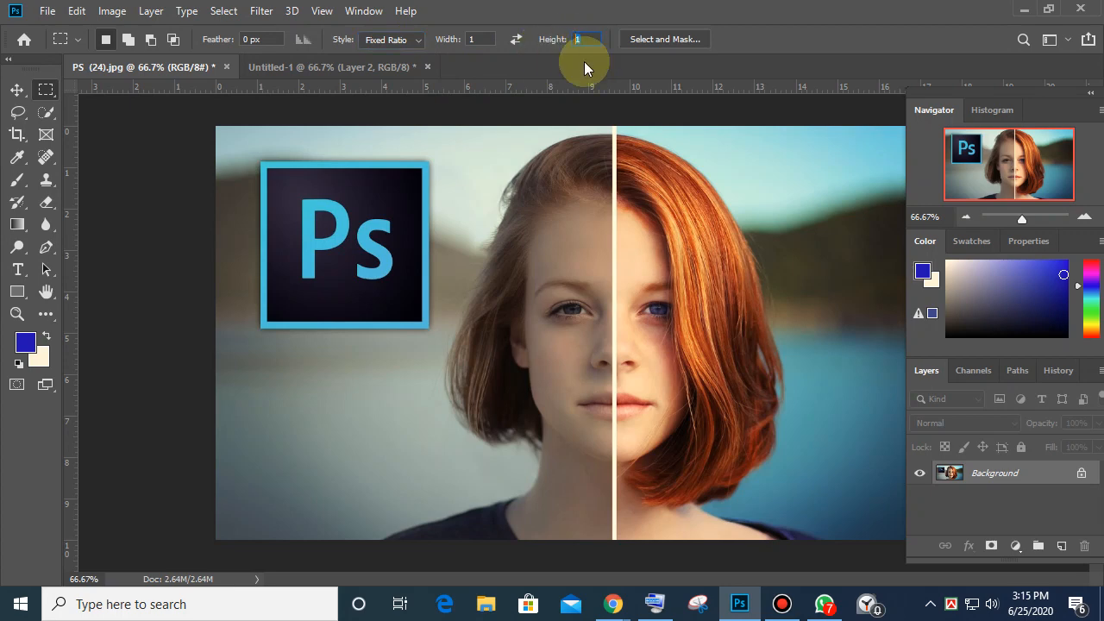
{"action": "left_click", "coordinate": [582, 39]}
{"action": "type", "text": ".5"}
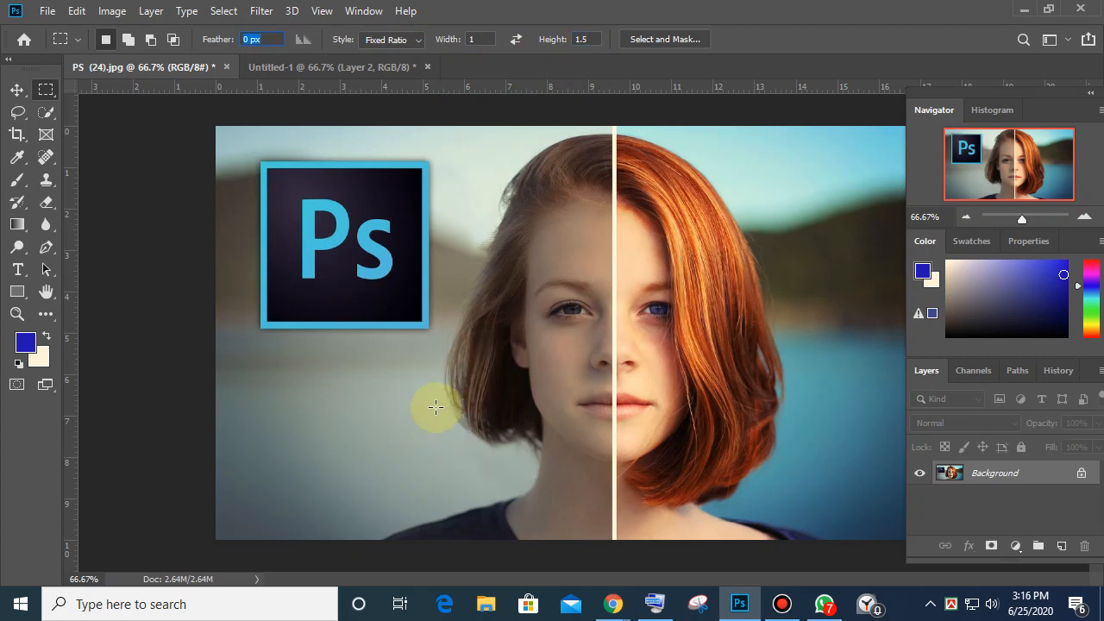
{"action": "left_click_drag", "start_coordinate": [368, 186], "coordinate": [572, 405]}
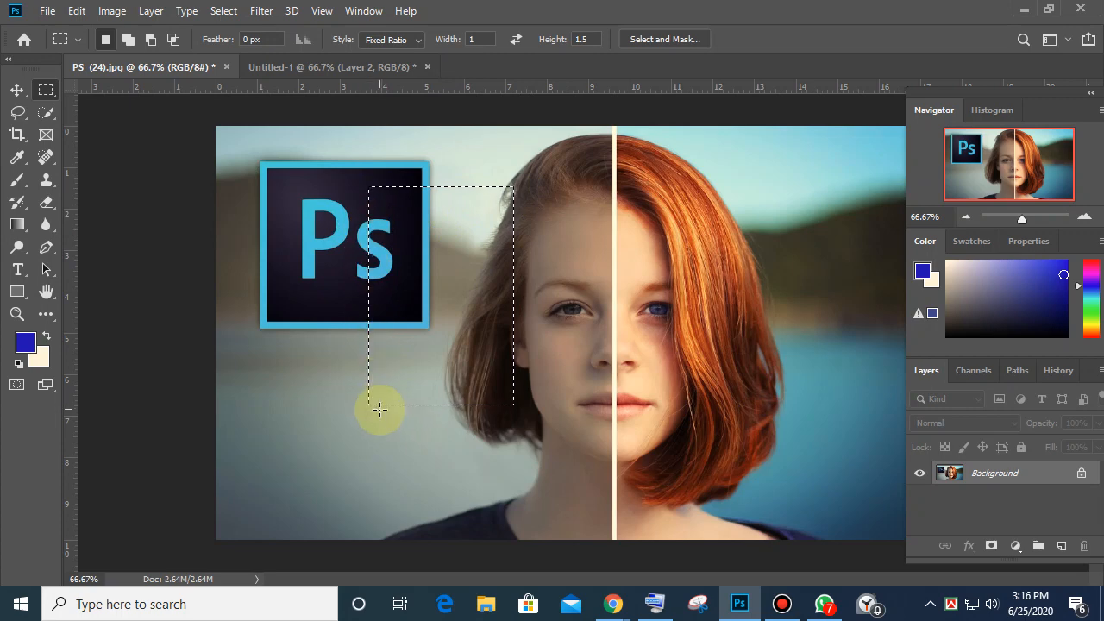
Step: Set the ratio height to 2 and draw a tall selection over the right half of the face
{"action": "double_click", "coordinate": [581, 41]}
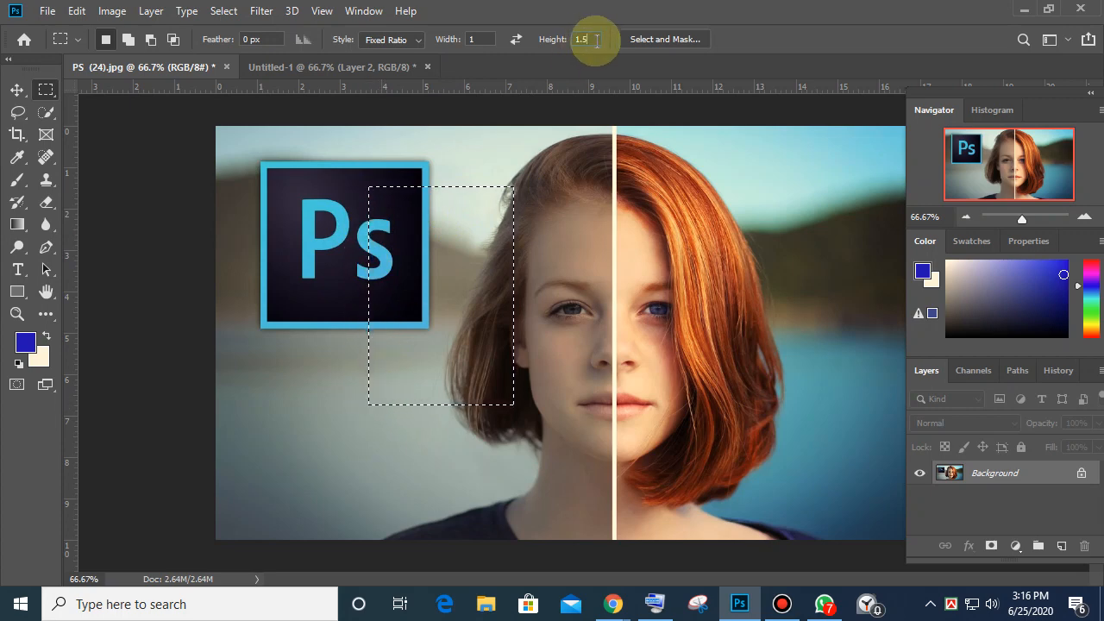
{"action": "type", "text": "2"}
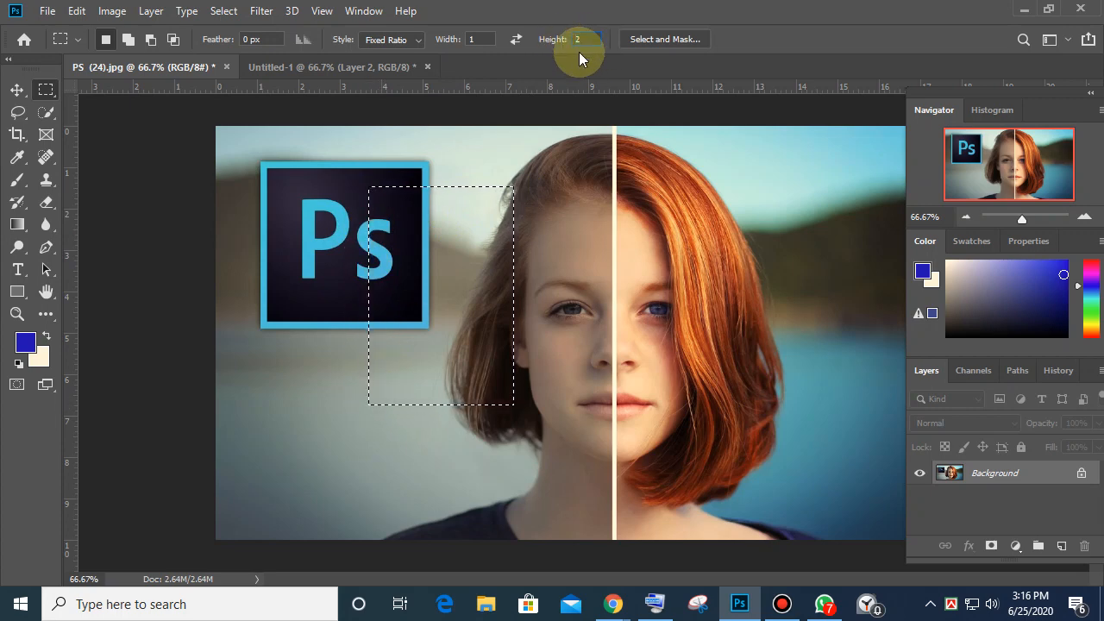
{"action": "key", "text": "Tab"}
{"action": "left_click_drag", "start_coordinate": [584, 201], "coordinate": [833, 456]}
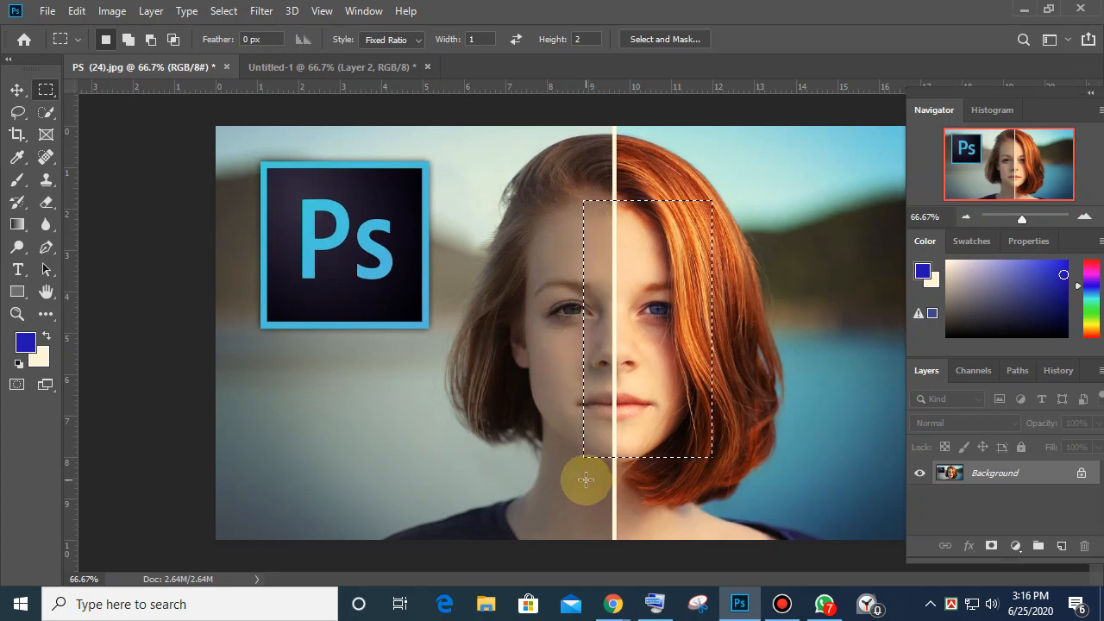
Step: Set the ratio width to 2 and draw several square selections, ending with one between the Ps logo and the hair
{"action": "double_click", "coordinate": [476, 39]}
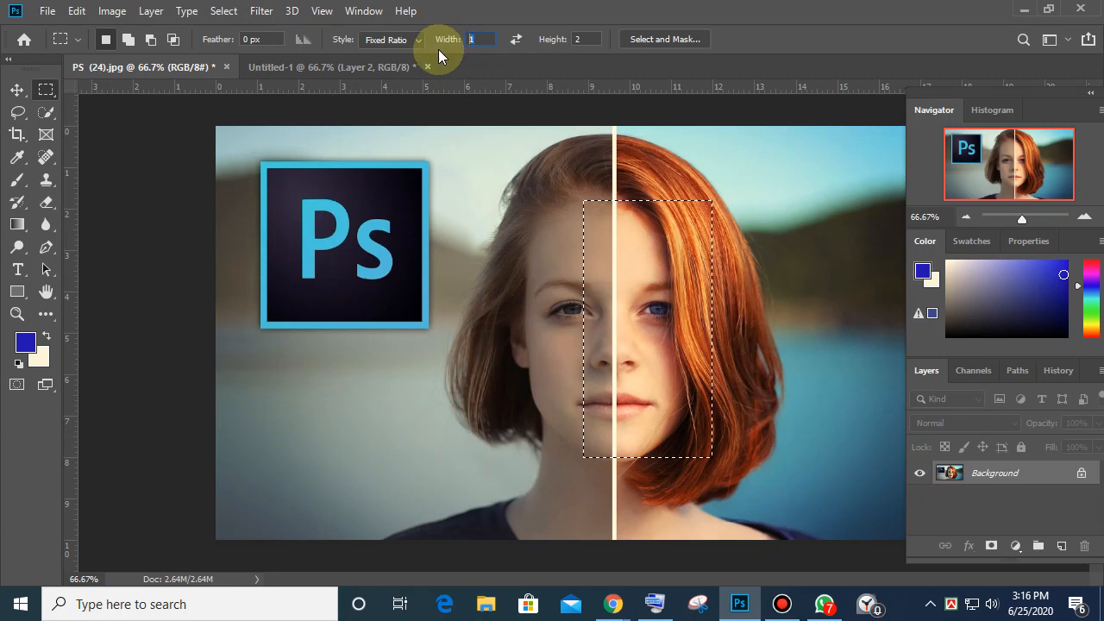
{"action": "type", "text": "2"}
{"action": "left_click_drag", "start_coordinate": [472, 178], "coordinate": [715, 402]}
{"action": "mouse_move", "coordinate": [490, 223]}
{"action": "left_mouse_down"}
{"action": "mouse_move", "coordinate": [575, 304]}
{"action": "mouse_move", "coordinate": [592, 248]}
{"action": "left_mouse_up"}
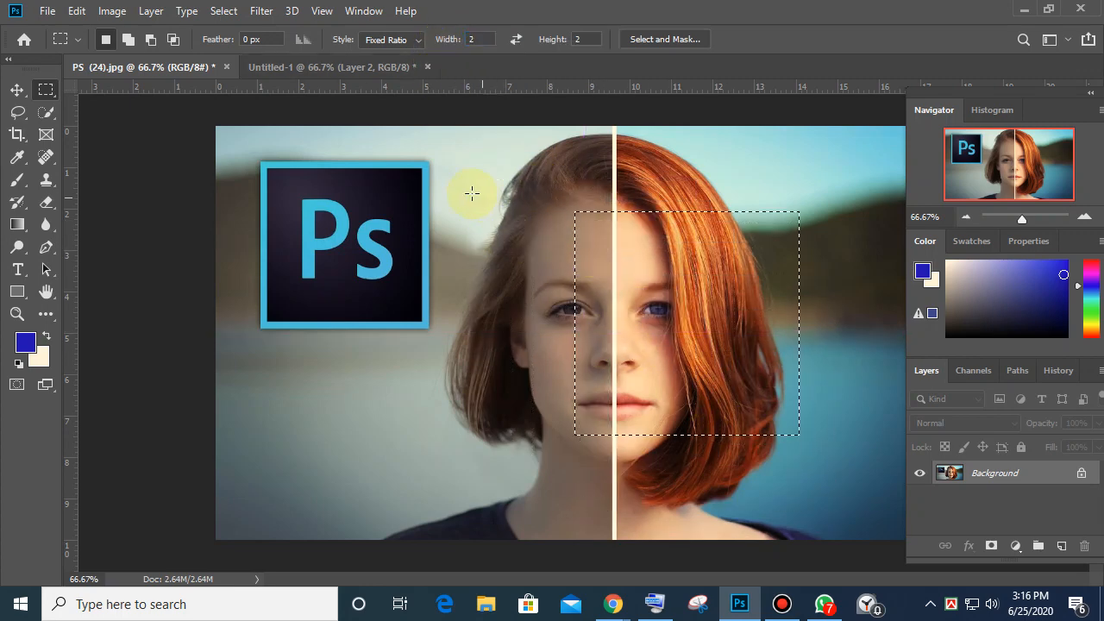
{"action": "left_click_drag", "start_coordinate": [446, 195], "coordinate": [676, 393]}
{"action": "left_click_drag", "start_coordinate": [456, 166], "coordinate": [694, 373]}
{"action": "left_click_drag", "start_coordinate": [358, 262], "coordinate": [561, 409]}
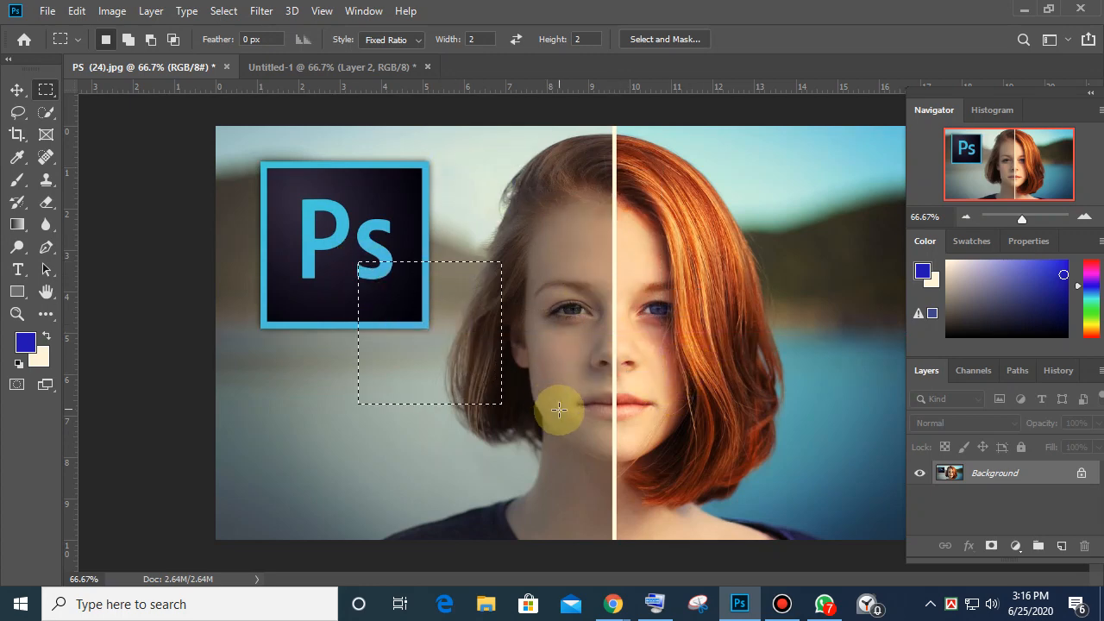
Step: Return the marquee style to Normal and draw freely proportioned selections across the portrait and below the Ps logo
{"action": "left_click", "coordinate": [417, 43]}
{"action": "left_click", "coordinate": [391, 53]}
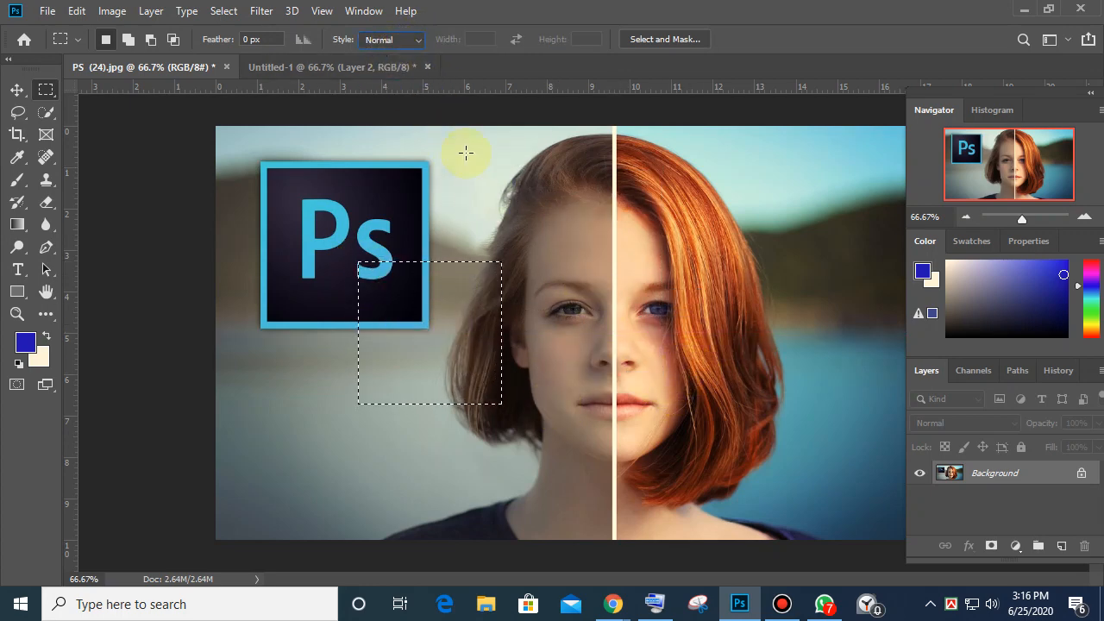
{"action": "left_click_drag", "start_coordinate": [451, 161], "coordinate": [749, 366]}
{"action": "left_click_drag", "start_coordinate": [332, 249], "coordinate": [462, 423]}
{"action": "left_click", "coordinate": [400, 39]}
{"action": "left_click", "coordinate": [390, 52]}
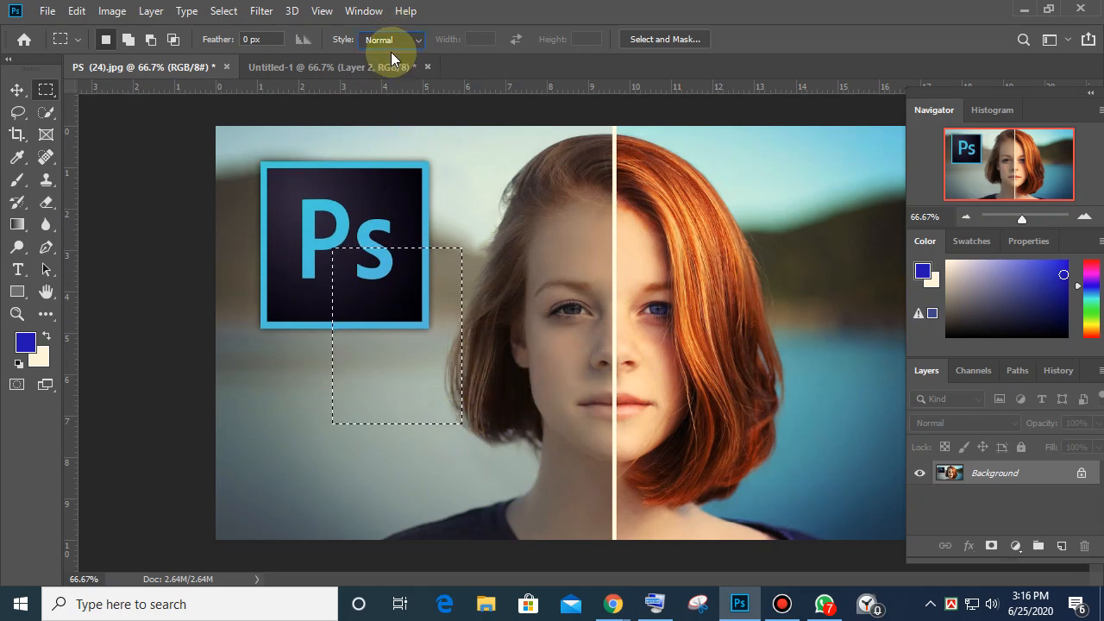
Step: Set the style to Fixed Ratio with width 2 and height 2, and draw a square selection about 5.3 in wide over the face
{"action": "left_click", "coordinate": [407, 43]}
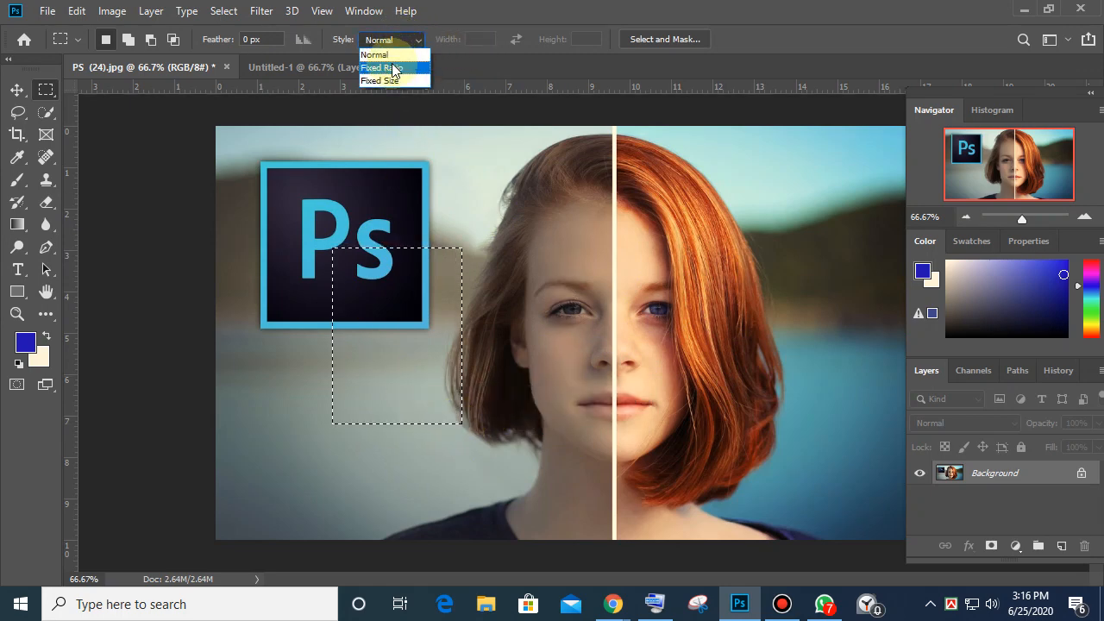
{"action": "left_click", "coordinate": [397, 69]}
{"action": "left_click", "coordinate": [477, 40]}
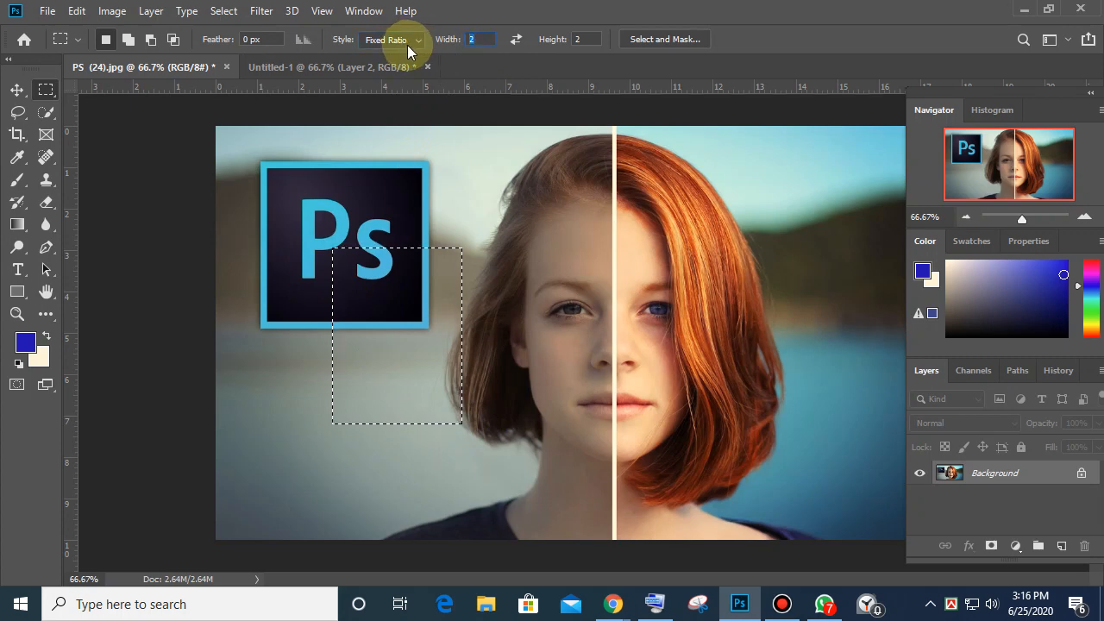
{"action": "type", "text": "1"}
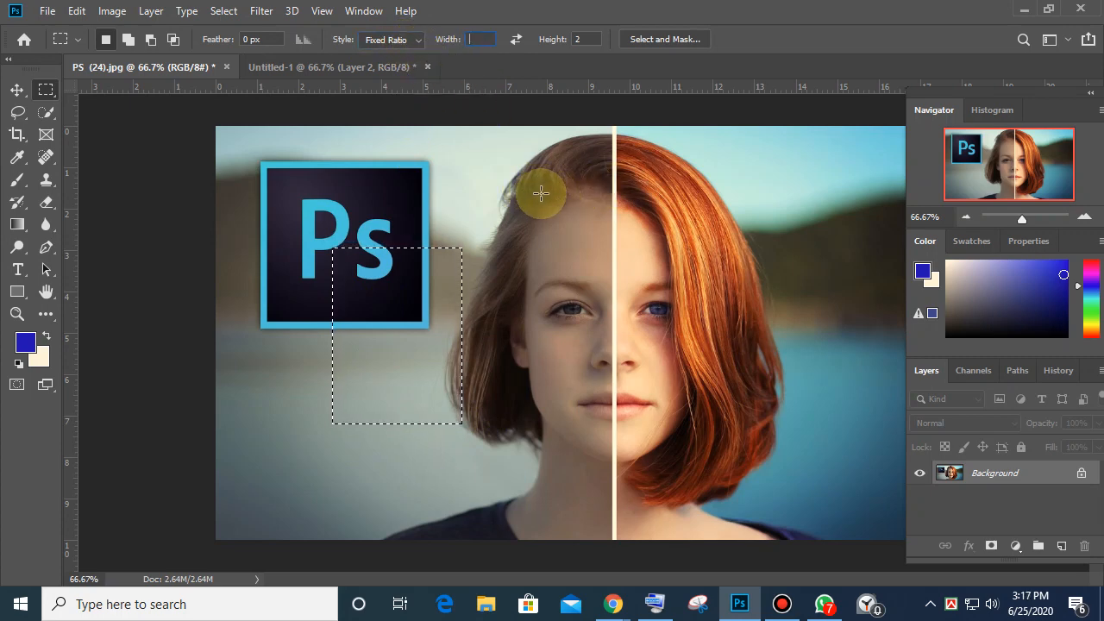
{"action": "type", "text": "2"}
{"action": "key", "text": "Tab"}
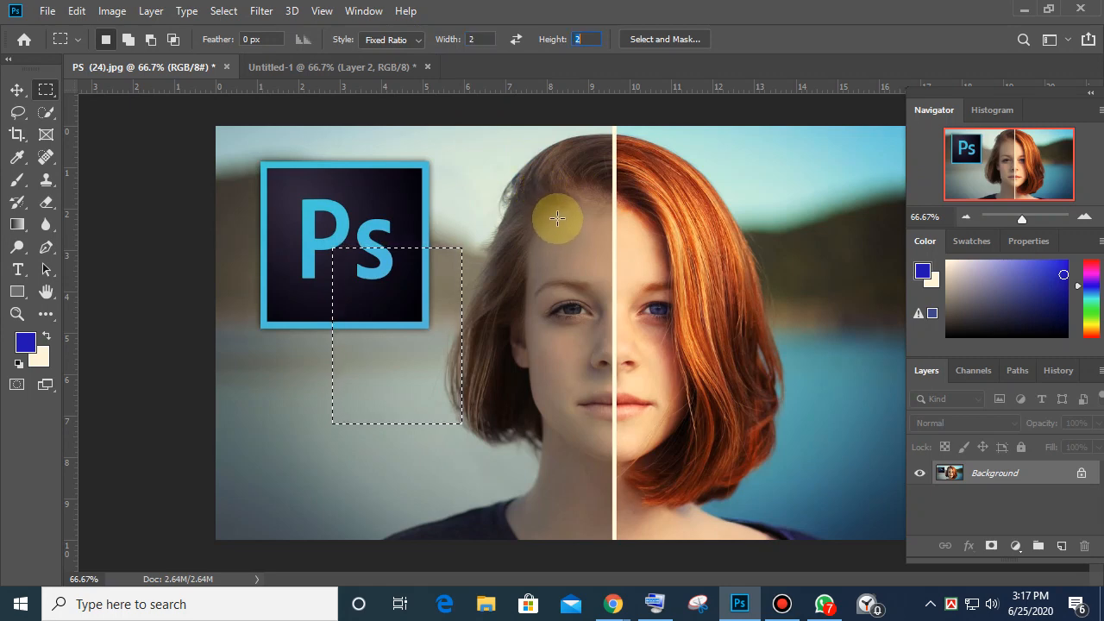
{"action": "left_click_drag", "start_coordinate": [541, 206], "coordinate": [780, 424]}
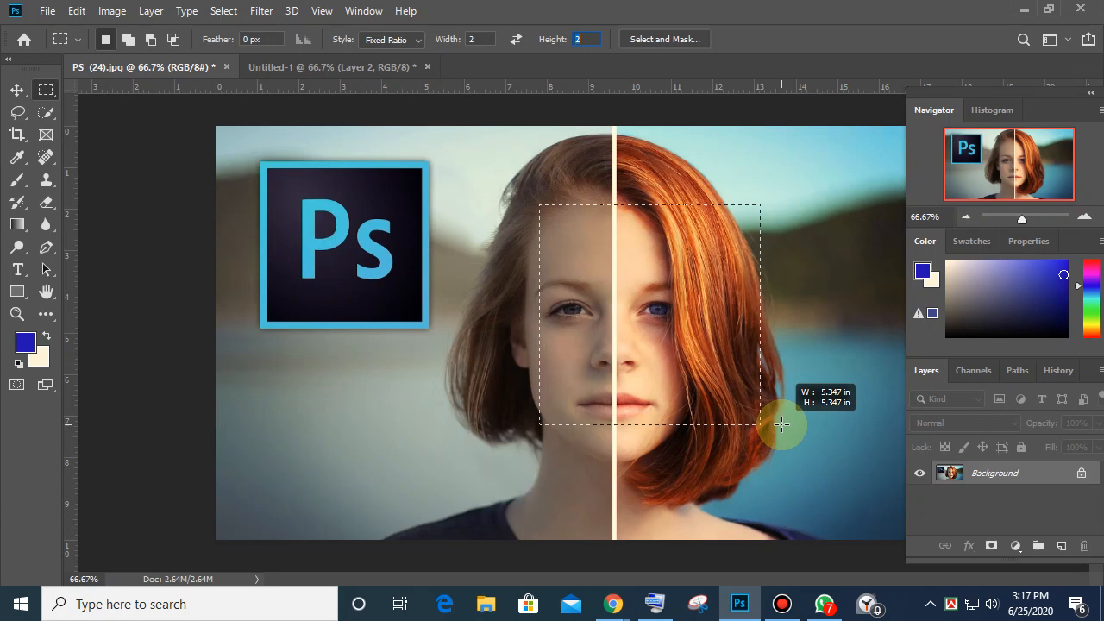
{"action": "left_click_drag", "start_coordinate": [782, 422], "coordinate": [778, 421]}
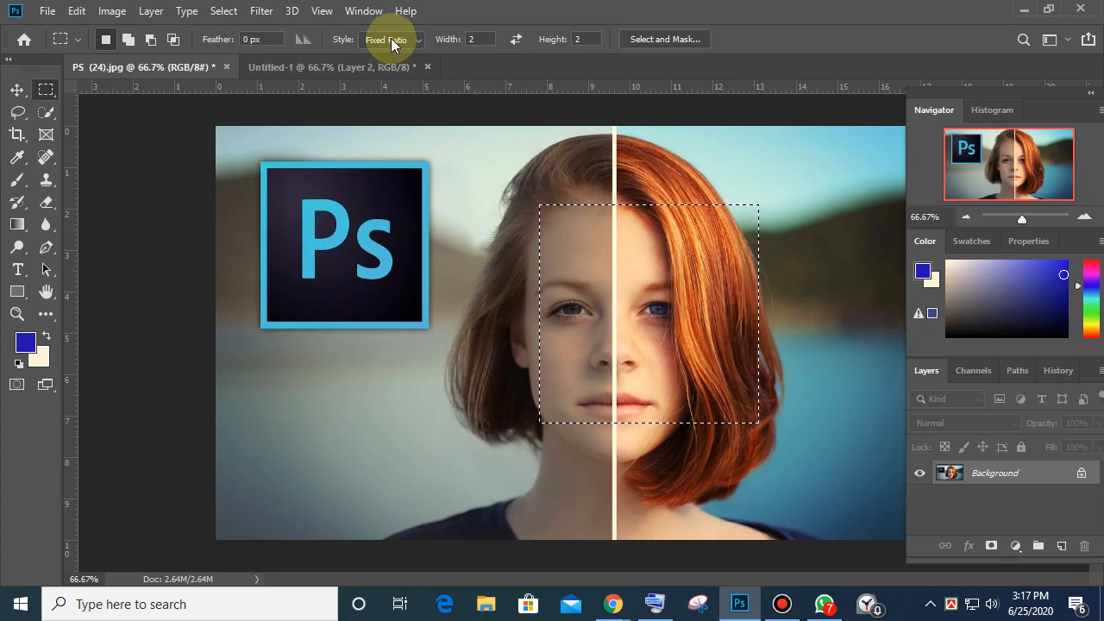
Step: Switch the marquee style from Fixed Ratio to Fixed Size
{"action": "left_click", "coordinate": [479, 39]}
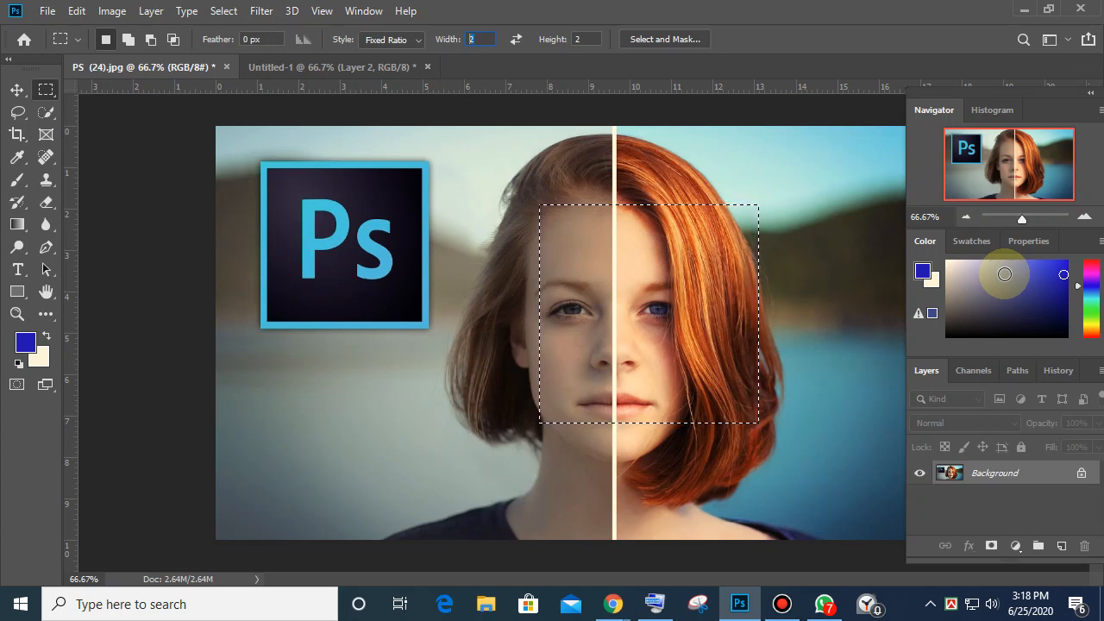
{"action": "left_click", "coordinate": [413, 41]}
{"action": "left_click", "coordinate": [385, 80]}
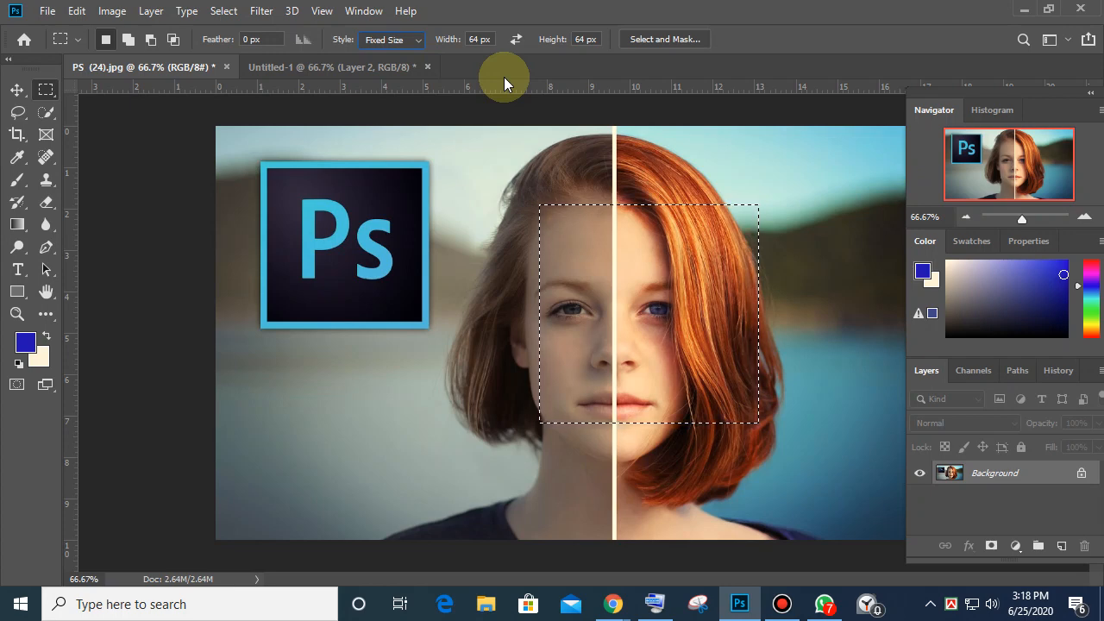
Step: Set the marquee style to Normal, clear the square selection and draw several free rectangles across the upper portrait
{"action": "left_click", "coordinate": [414, 39]}
{"action": "left_click", "coordinate": [386, 54]}
{"action": "left_click", "coordinate": [481, 186]}
{"action": "left_click_drag", "start_coordinate": [463, 182], "coordinate": [722, 363]}
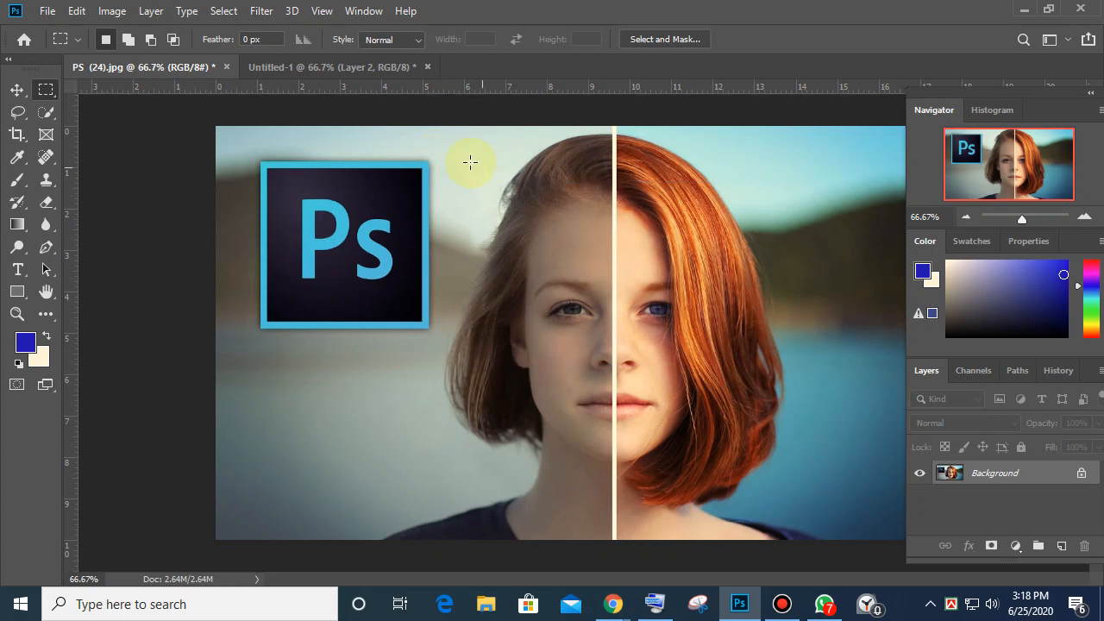
{"action": "left_click_drag", "start_coordinate": [470, 162], "coordinate": [720, 367]}
{"action": "left_click_drag", "start_coordinate": [465, 155], "coordinate": [722, 406]}
{"action": "left_click_drag", "start_coordinate": [453, 150], "coordinate": [696, 325]}
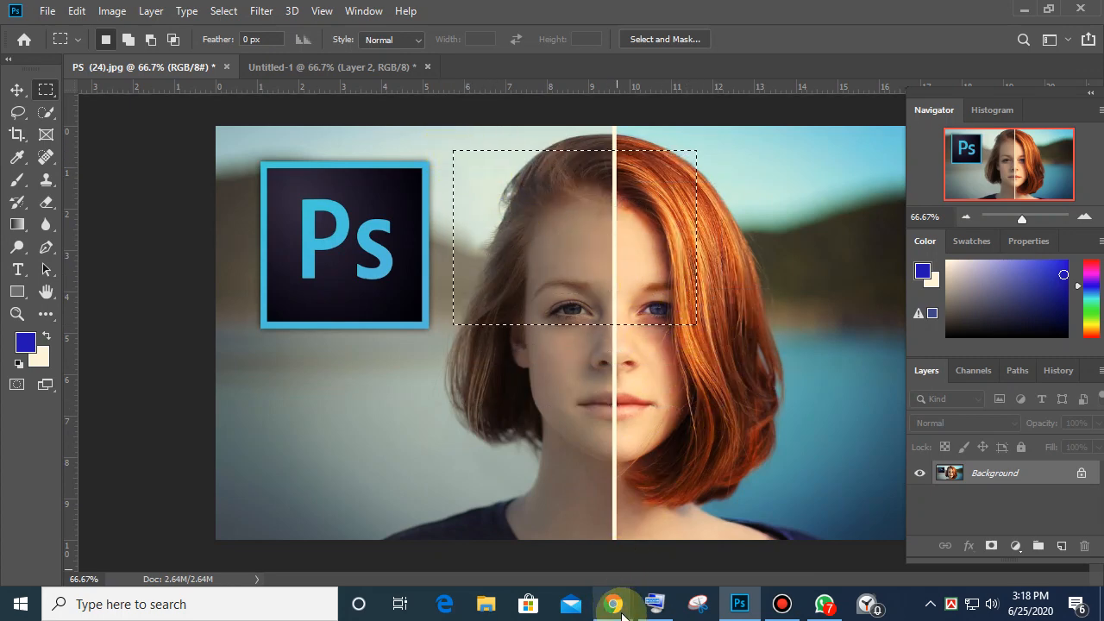
Step: Switch to the Google Meet call in Chrome, look through the participant list and return to Photoshop
{"action": "mouse_move", "coordinate": [613, 603]}
{"action": "left_click", "coordinate": [537, 523]}
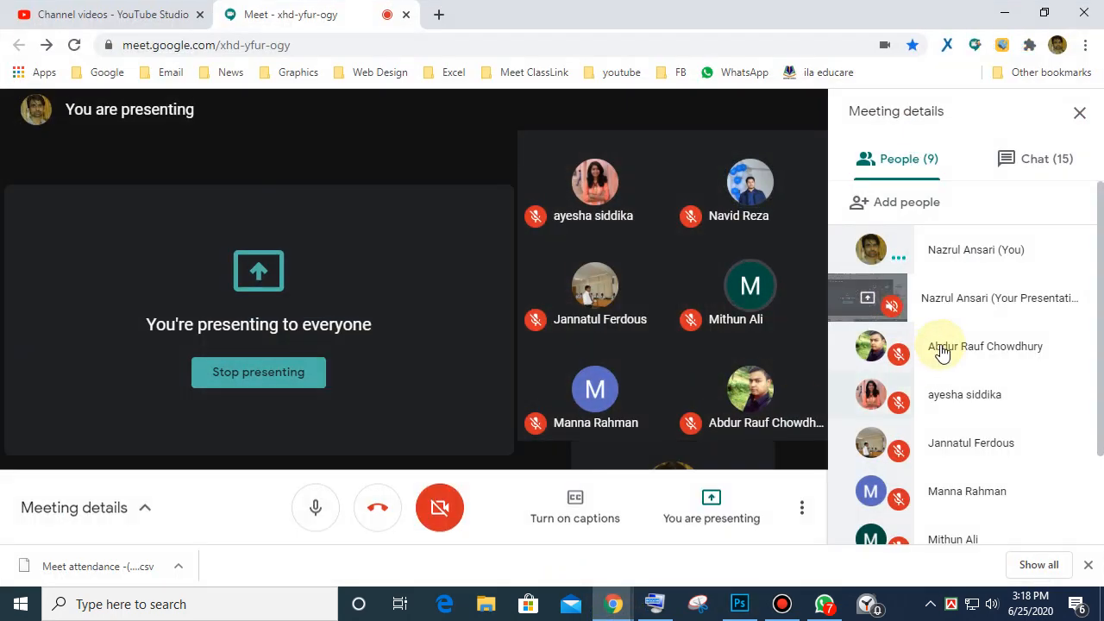
{"action": "scroll", "coordinate": [1046, 352], "scroll_direction": "down", "scroll_amount": 2}
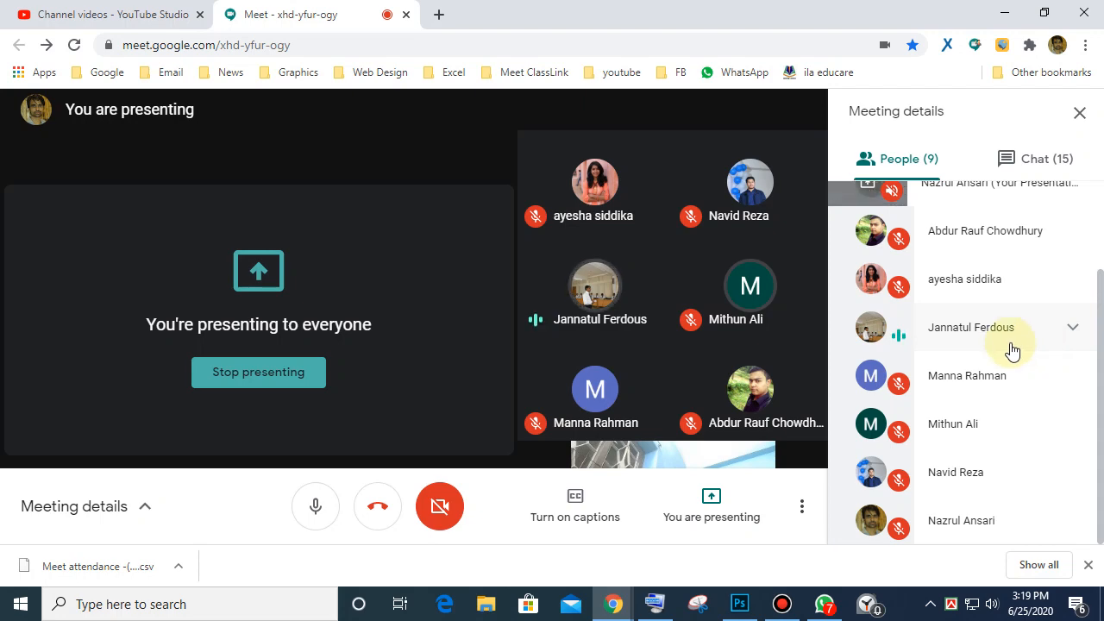
{"action": "left_click", "coordinate": [998, 15]}
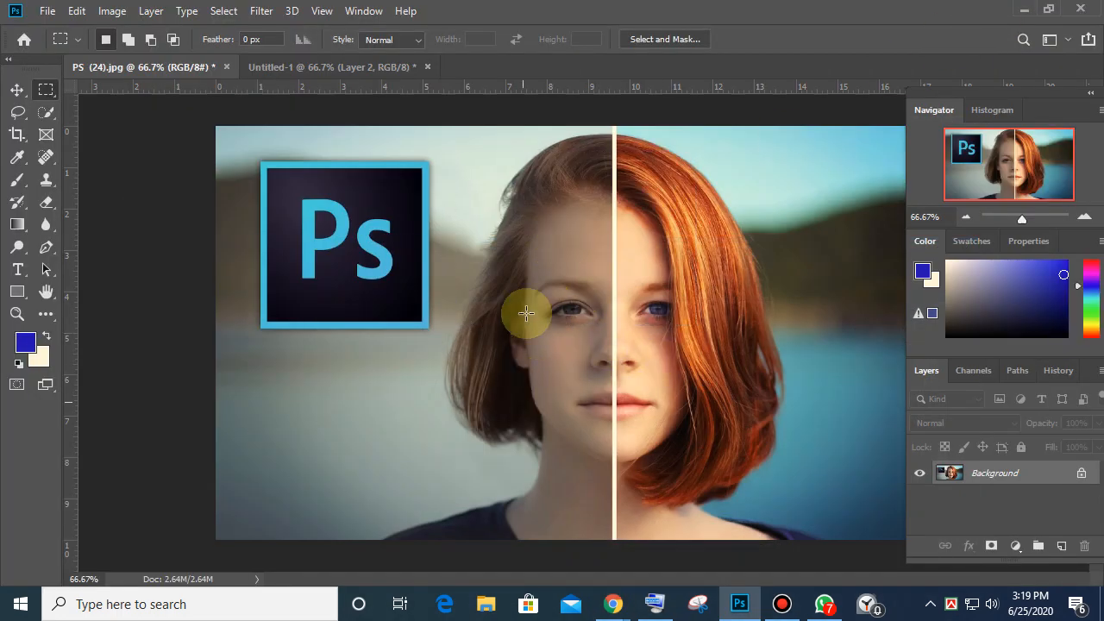
Step: Draw a free rectangle across the face, and replace it with a 64 px by 64 px Fixed Size selection at the left temple
{"action": "left_click_drag", "start_coordinate": [504, 193], "coordinate": [775, 367]}
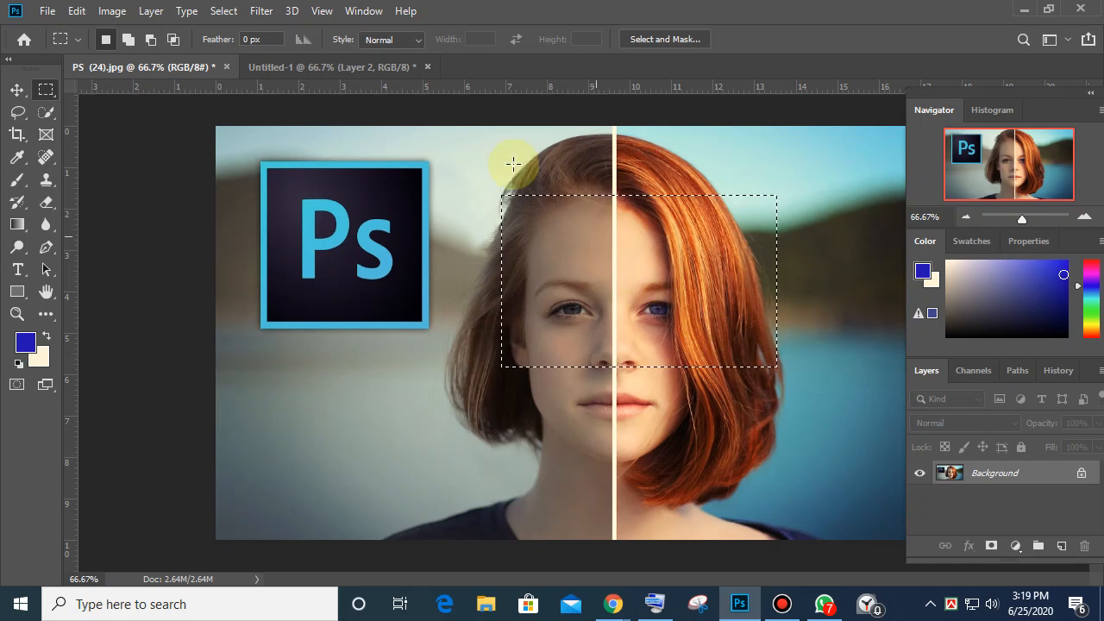
{"action": "left_click", "coordinate": [420, 40]}
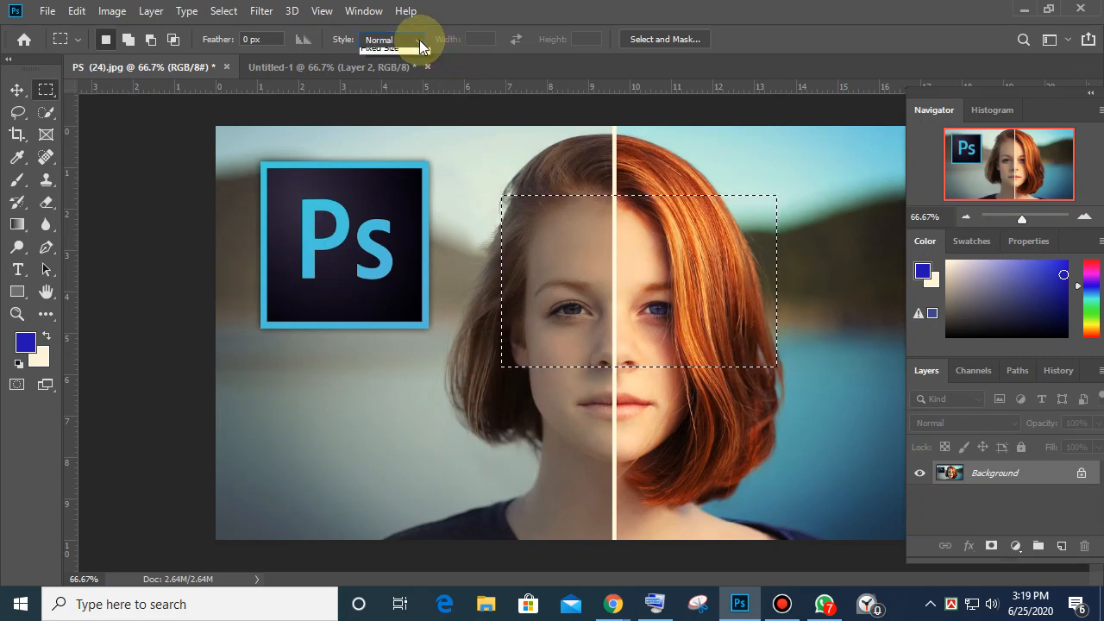
{"action": "left_click", "coordinate": [402, 81]}
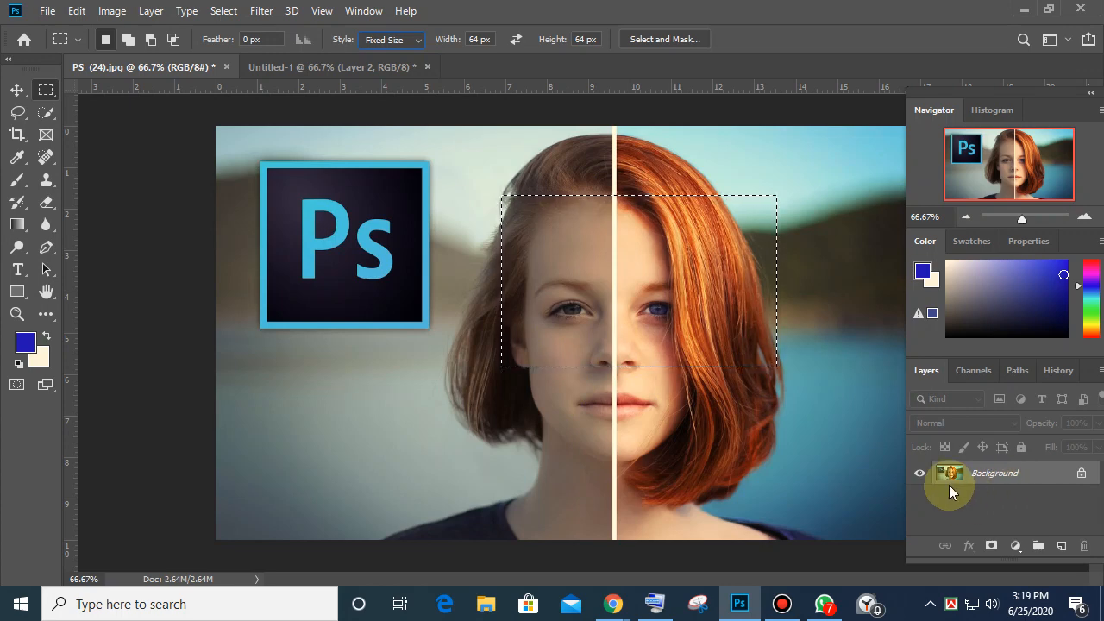
{"action": "left_click", "coordinate": [478, 40]}
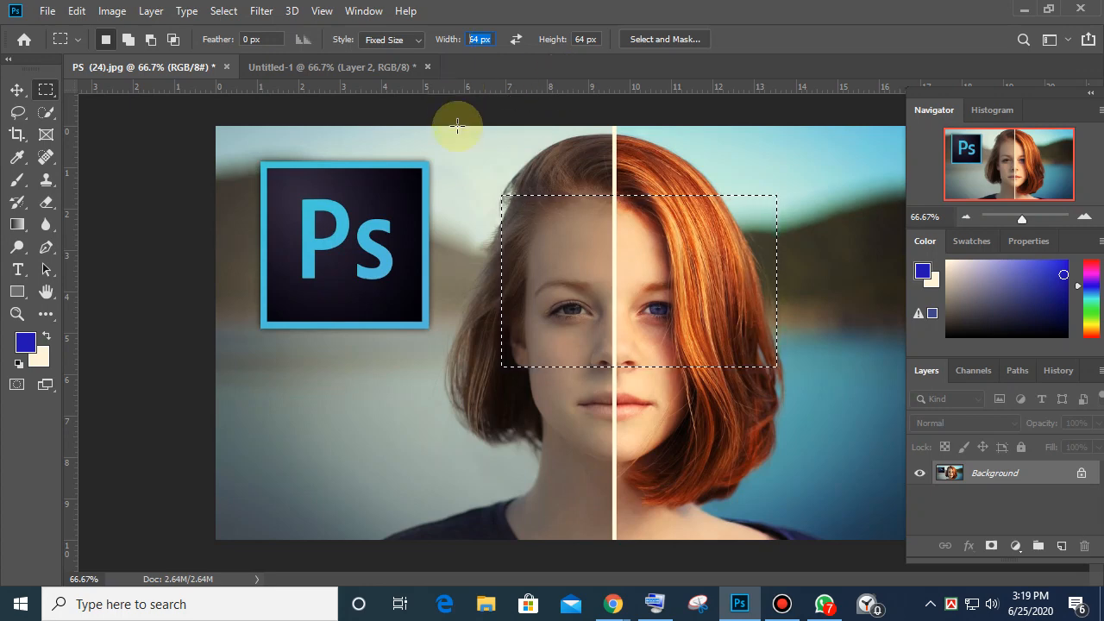
{"action": "left_click_drag", "start_coordinate": [478, 188], "coordinate": [507, 250]}
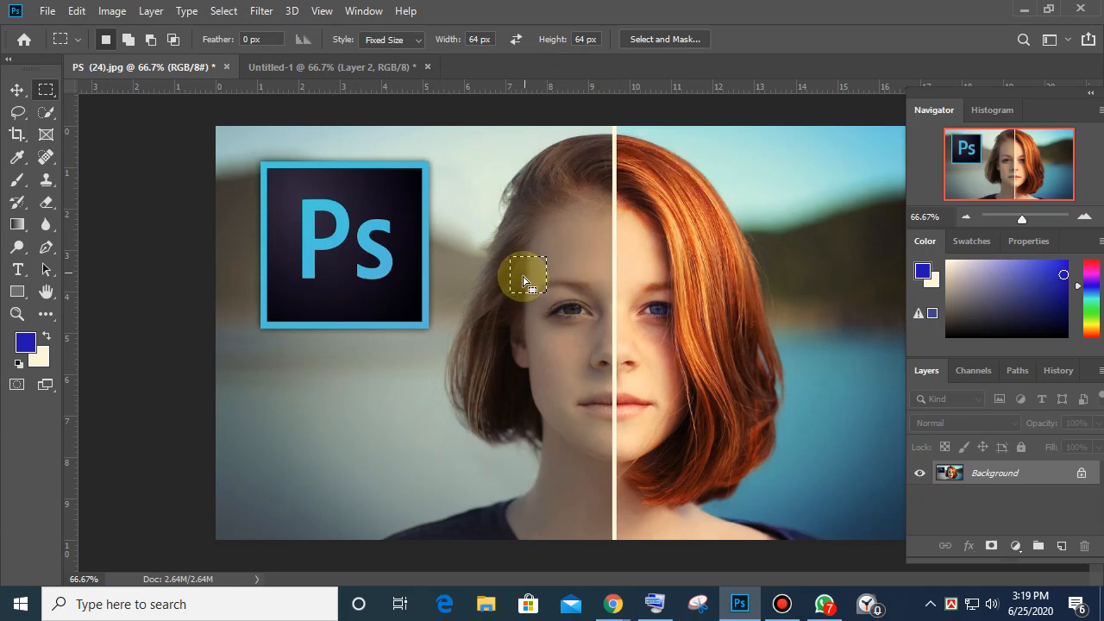
Step: Set the marquee style to Normal and draw a free rectangular selection across the face in place of the fixed one
{"action": "left_click", "coordinate": [392, 40]}
{"action": "left_click", "coordinate": [388, 54]}
{"action": "left_click", "coordinate": [583, 216]}
{"action": "left_click_drag", "start_coordinate": [515, 196], "coordinate": [744, 398]}
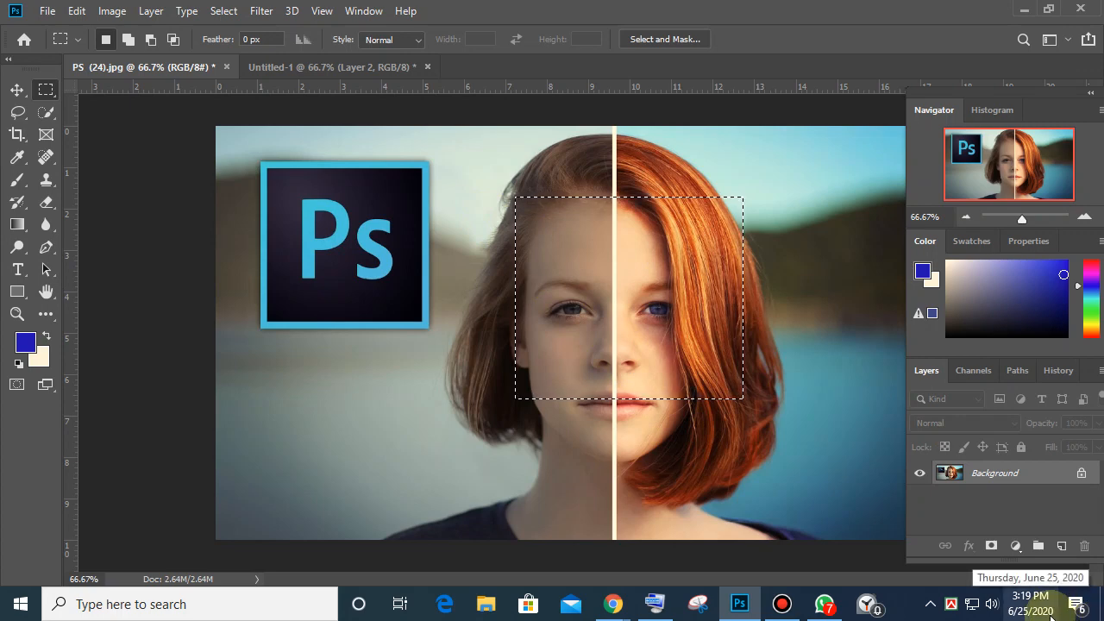
Step: Set the marquee style to Fixed Size at 100 px by 150 px and place a selection on the background below the Ps logo
{"action": "left_click", "coordinate": [418, 40]}
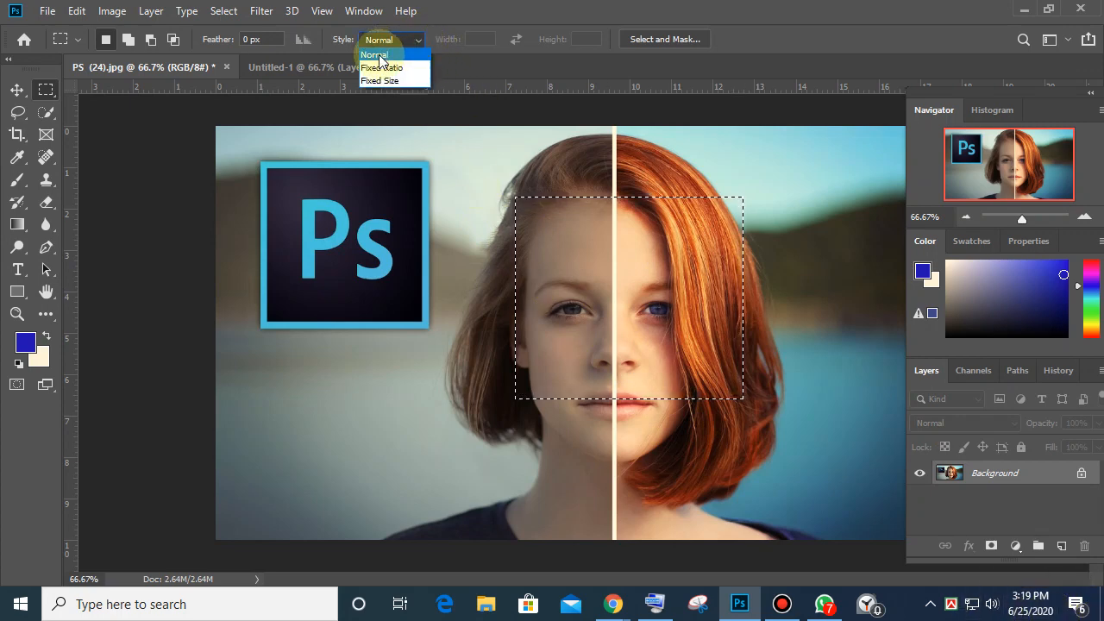
{"action": "left_click", "coordinate": [379, 83]}
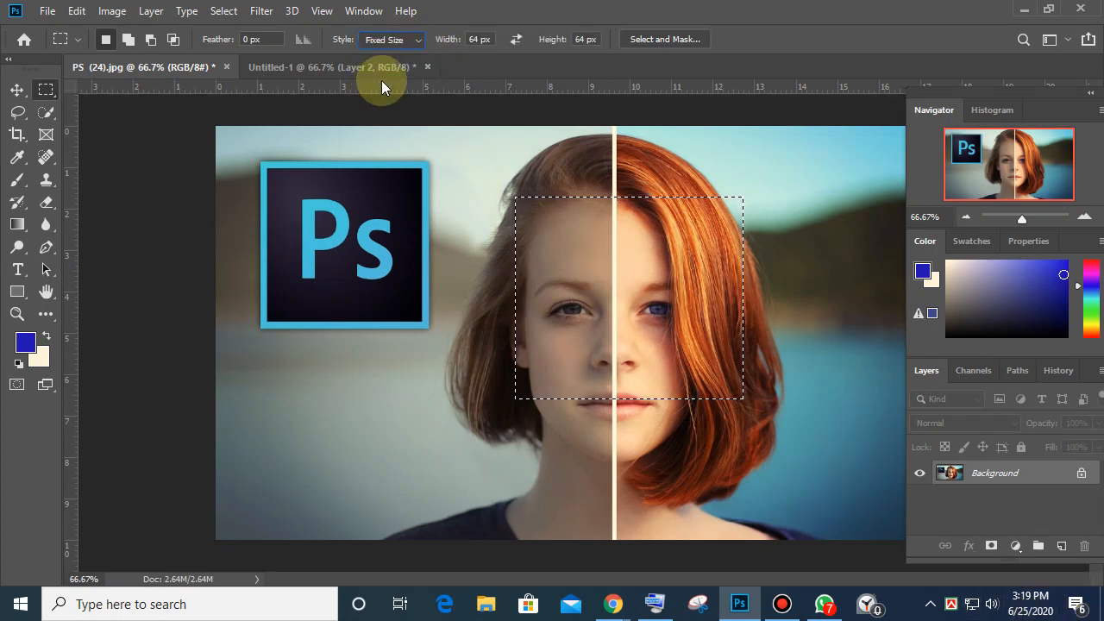
{"action": "left_click", "coordinate": [483, 40]}
{"action": "type", "text": "1"}
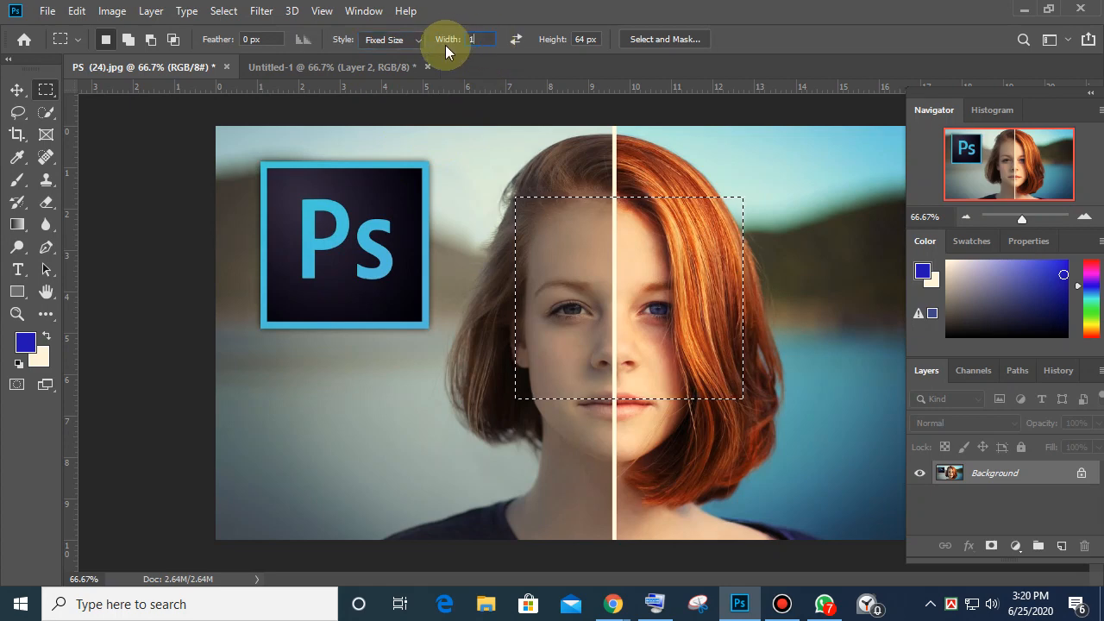
{"action": "type", "text": "00"}
{"action": "key", "text": "Tab"}
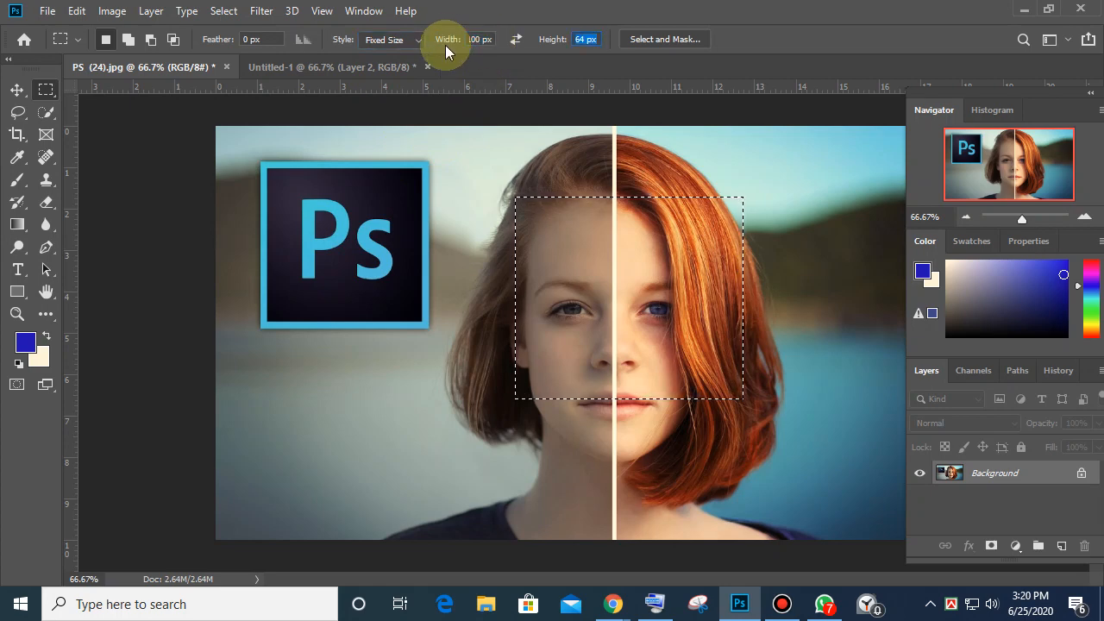
{"action": "type", "text": "150"}
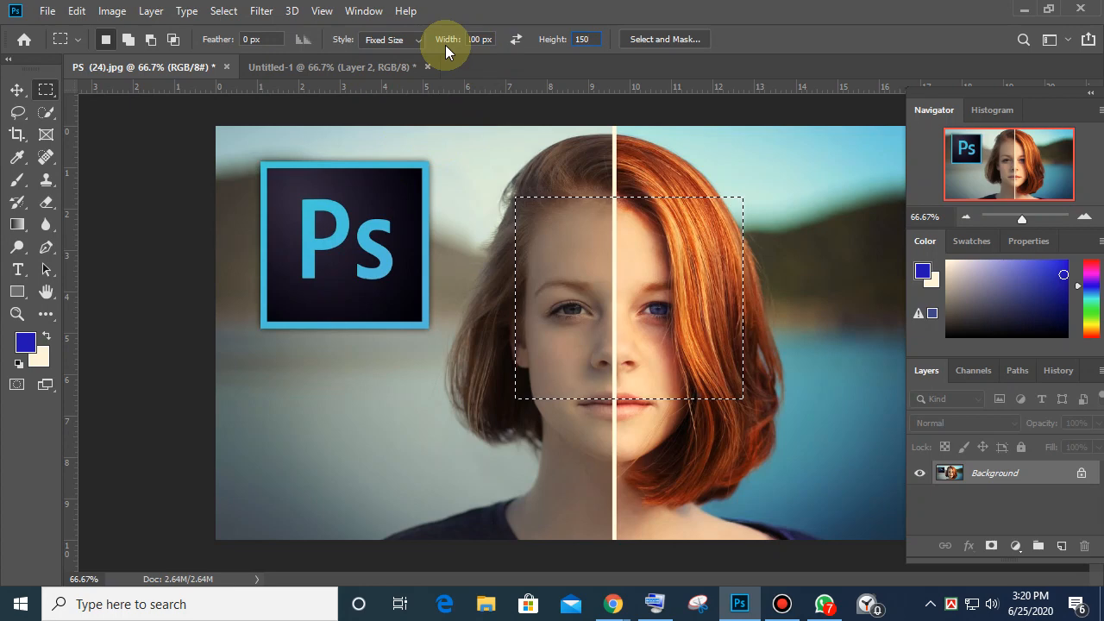
{"action": "key", "text": "Tab"}
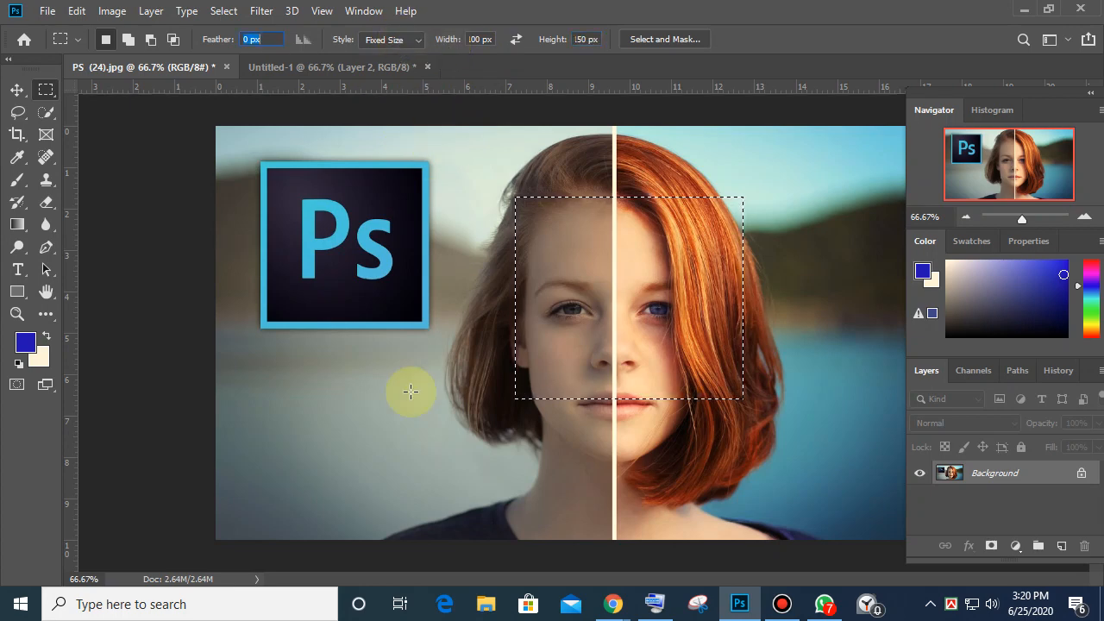
{"action": "left_click", "coordinate": [325, 402]}
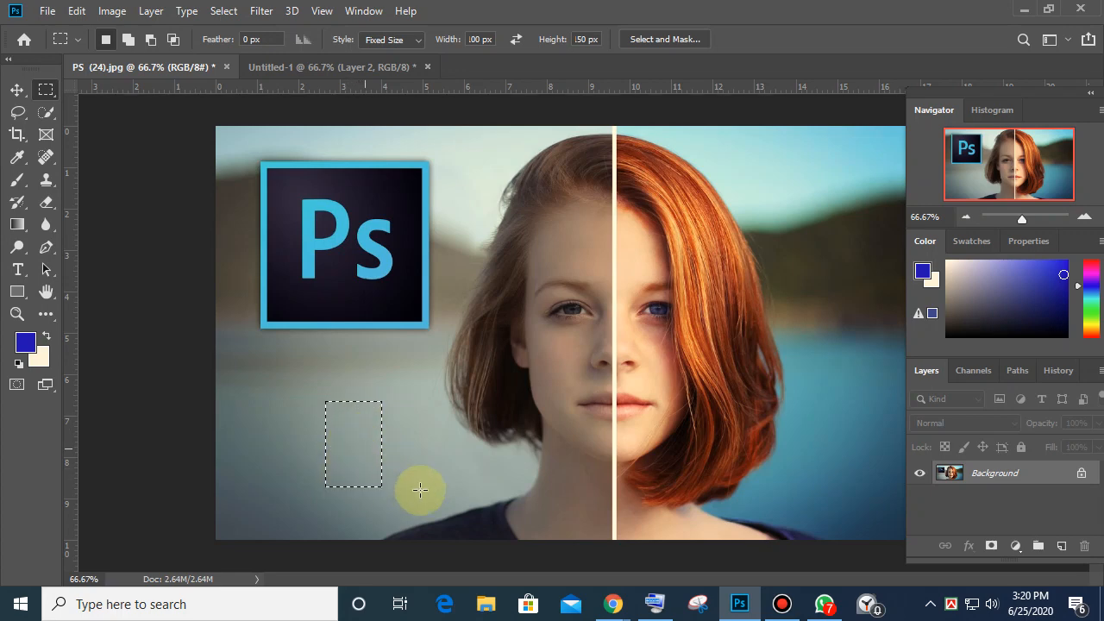
Step: Switch to the Google Meet call in Chrome, check the participant list and return to Photoshop
{"action": "left_click", "coordinate": [735, 606]}
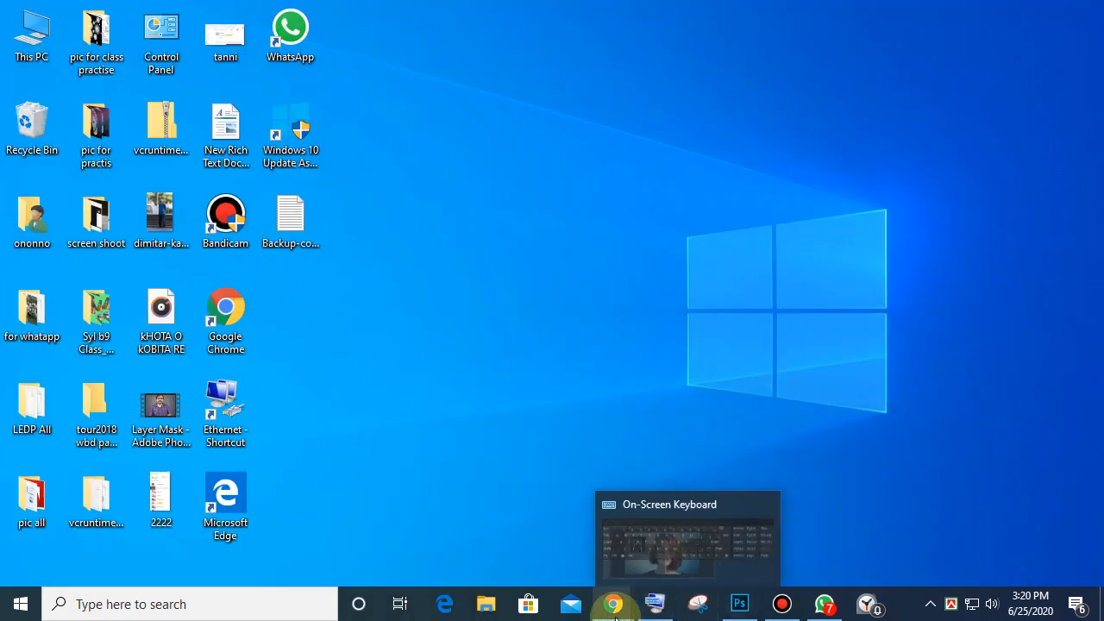
{"action": "mouse_move", "coordinate": [616, 607]}
{"action": "left_click", "coordinate": [603, 550]}
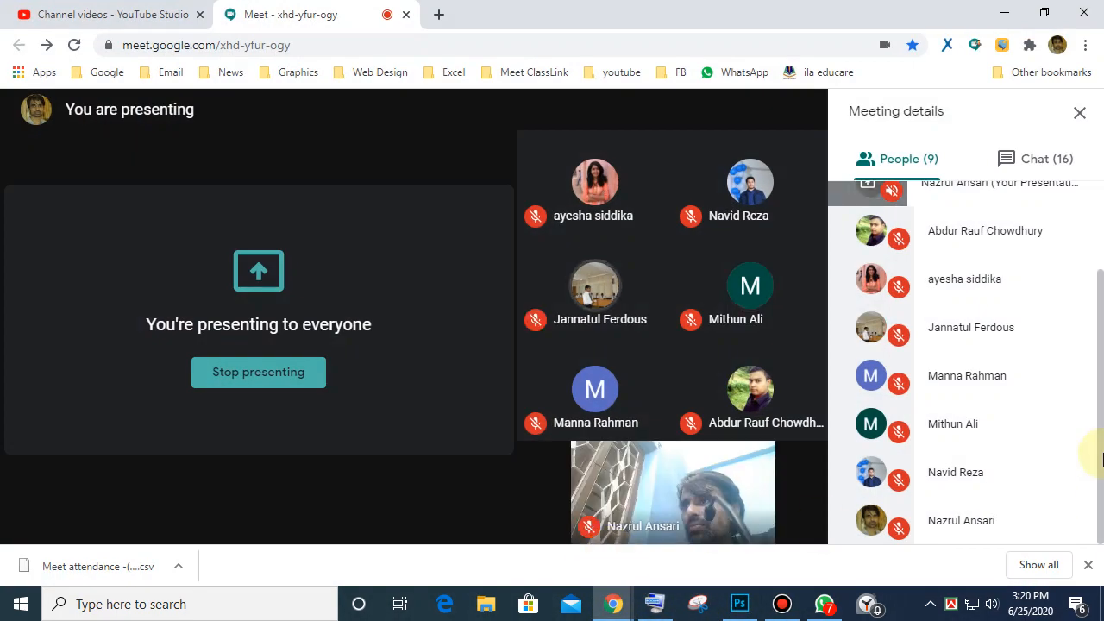
{"action": "scroll", "coordinate": [927, 363], "scroll_direction": "up", "scroll_amount": 2}
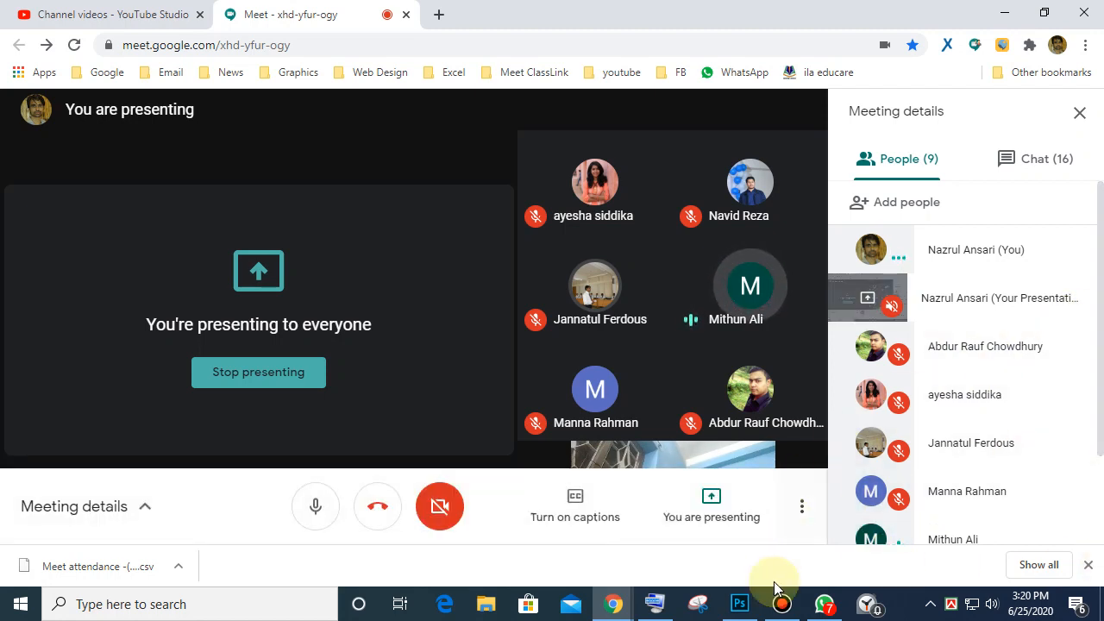
{"action": "left_click", "coordinate": [739, 606]}
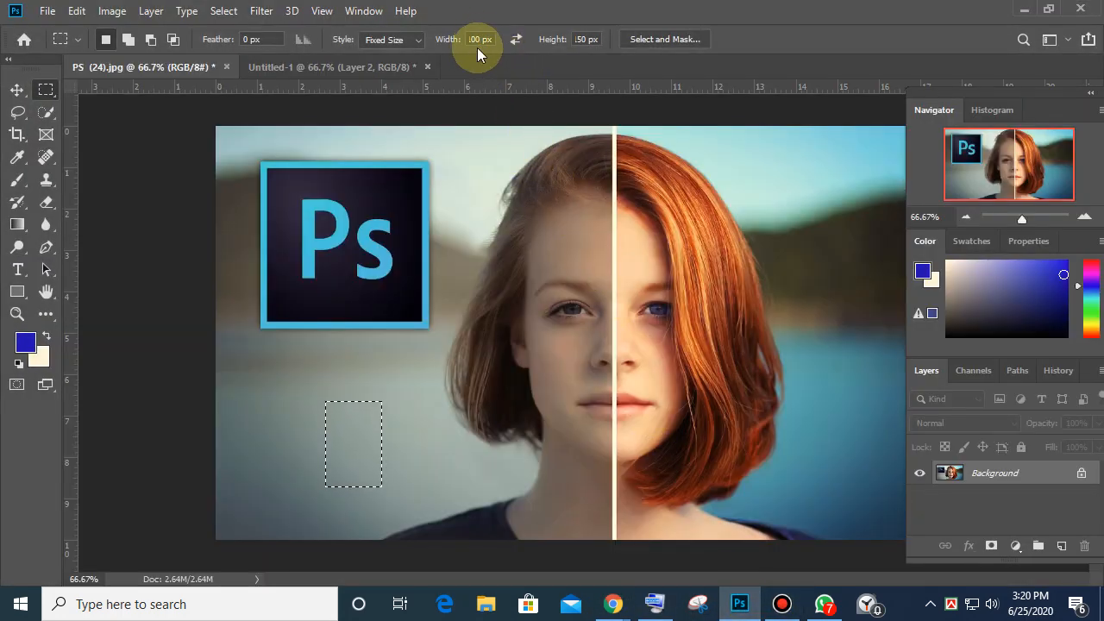
Step: Clear the fixed-size selection below the Ps logo and return to the Rectangular Marquee tool
{"action": "left_click", "coordinate": [582, 39]}
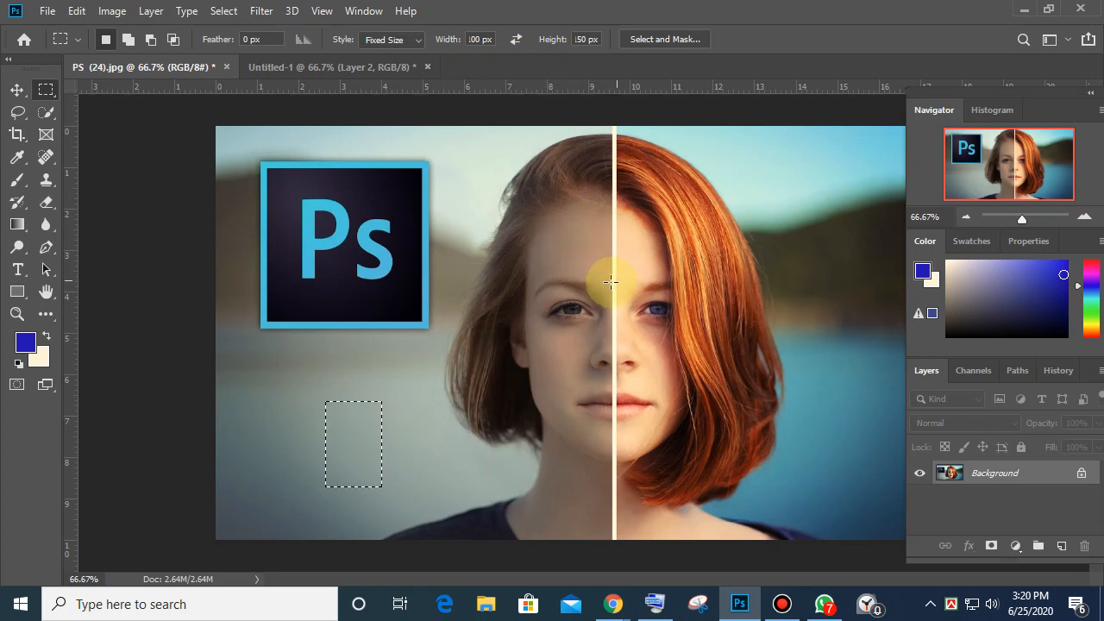
{"action": "left_click", "coordinate": [17, 90]}
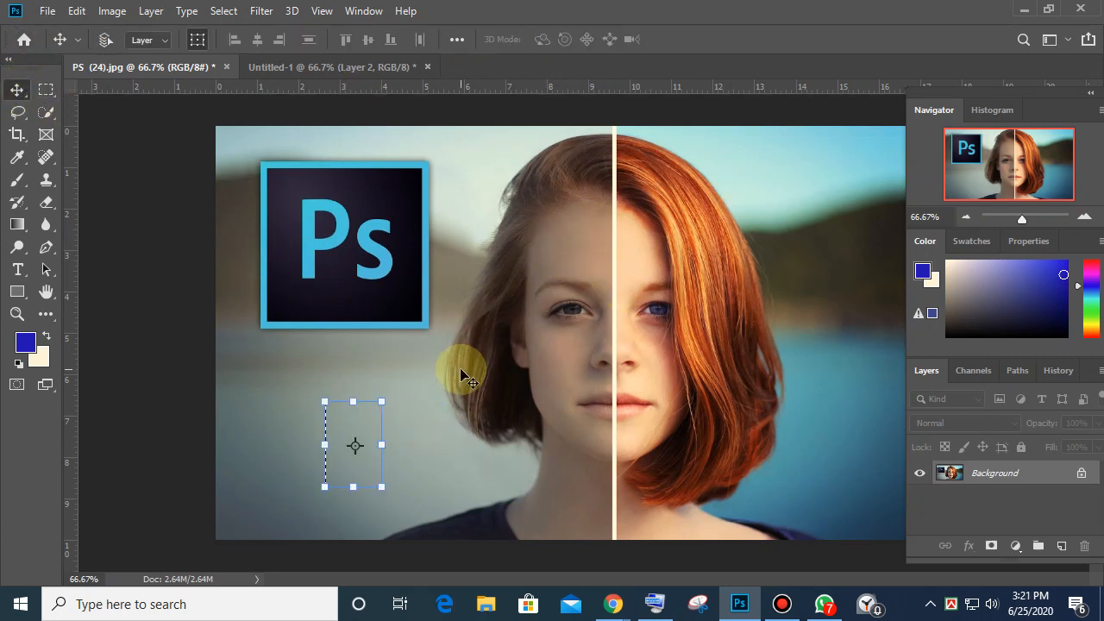
{"action": "key", "text": "ctrl+d"}
{"action": "left_click", "coordinate": [46, 89]}
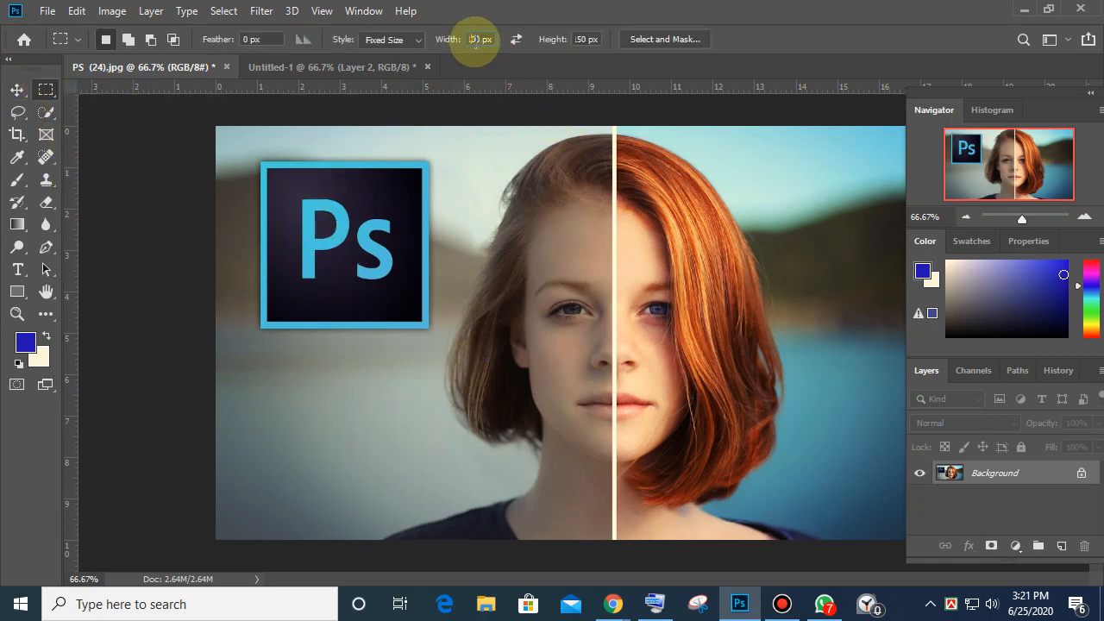
Step: Set the fixed marquee height to 200 px, and swap the width and height values
{"action": "left_click", "coordinate": [474, 40]}
{"action": "key", "text": "Left"}
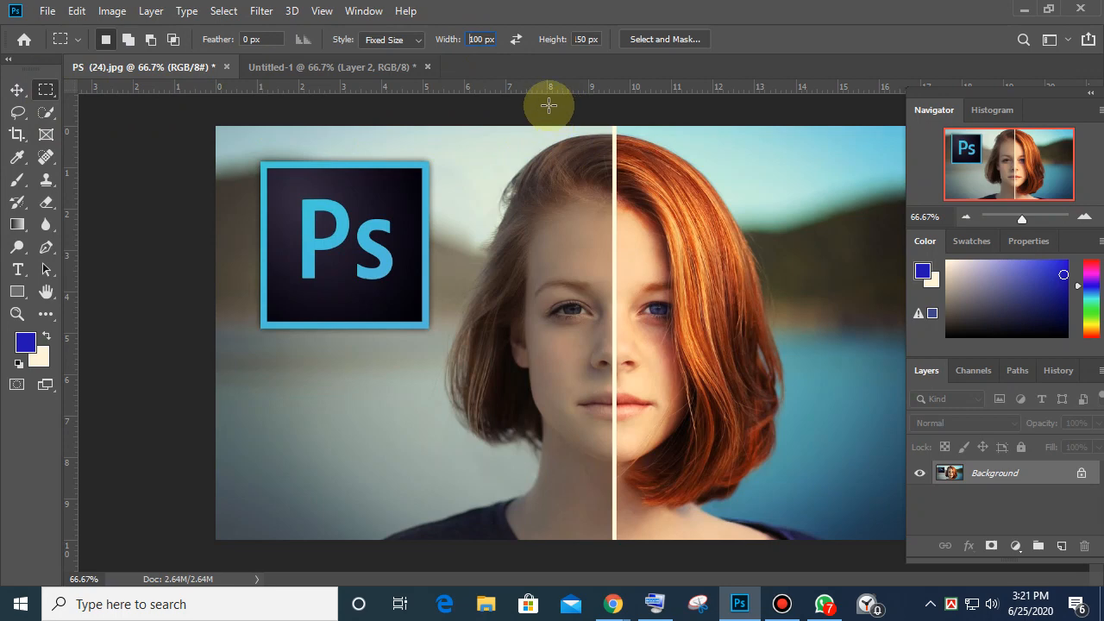
{"action": "key", "text": "Tab"}
{"action": "key", "text": "Left"}
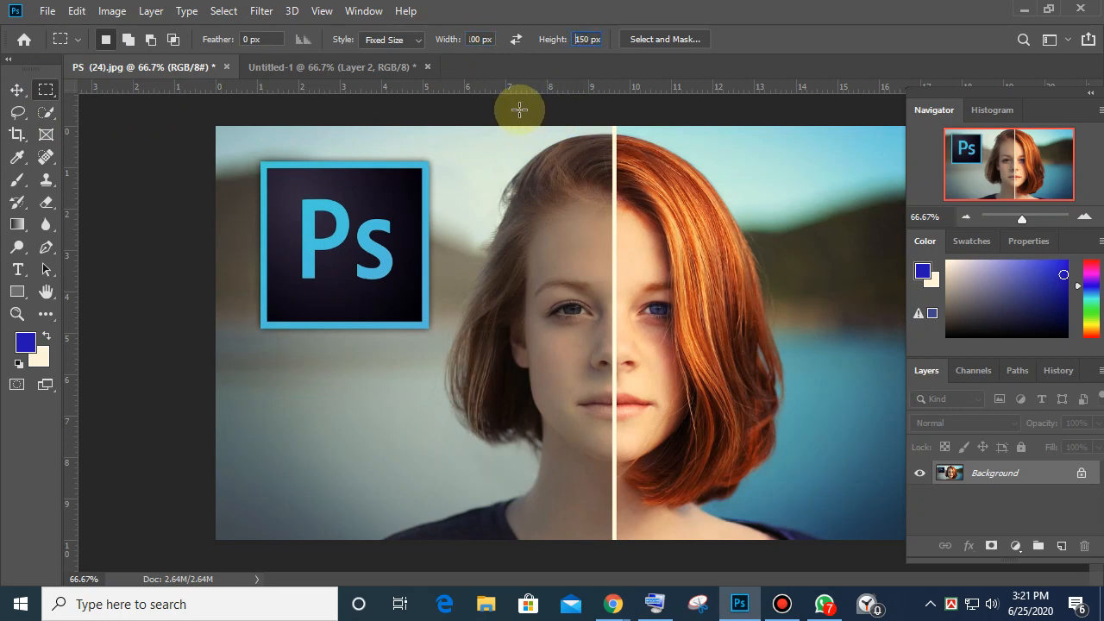
{"action": "left_click", "coordinate": [479, 38]}
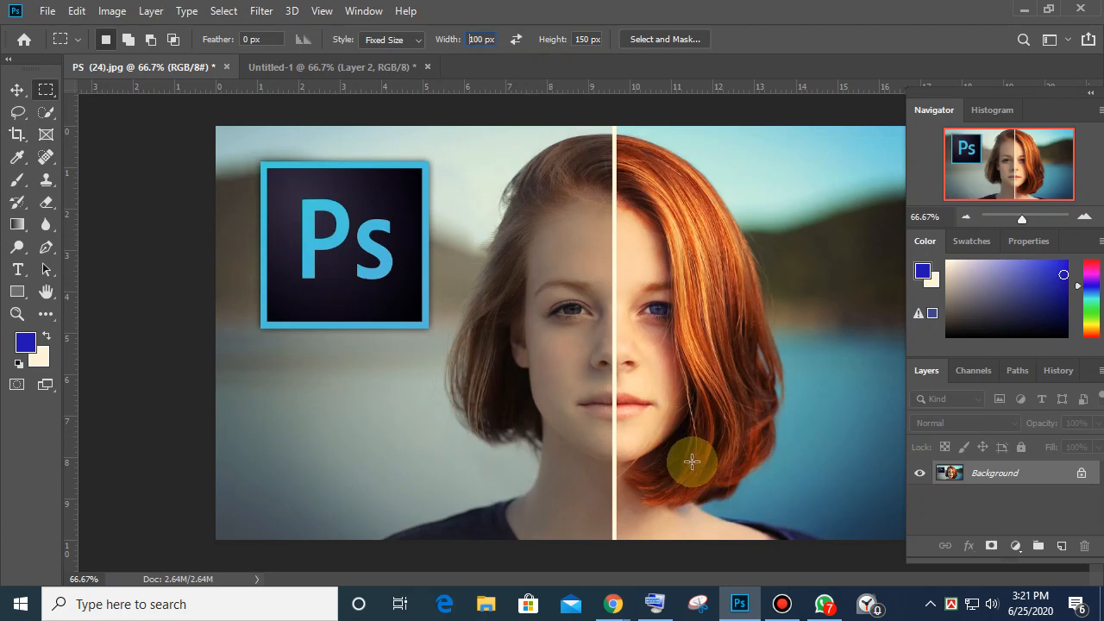
{"action": "left_click", "coordinate": [583, 39]}
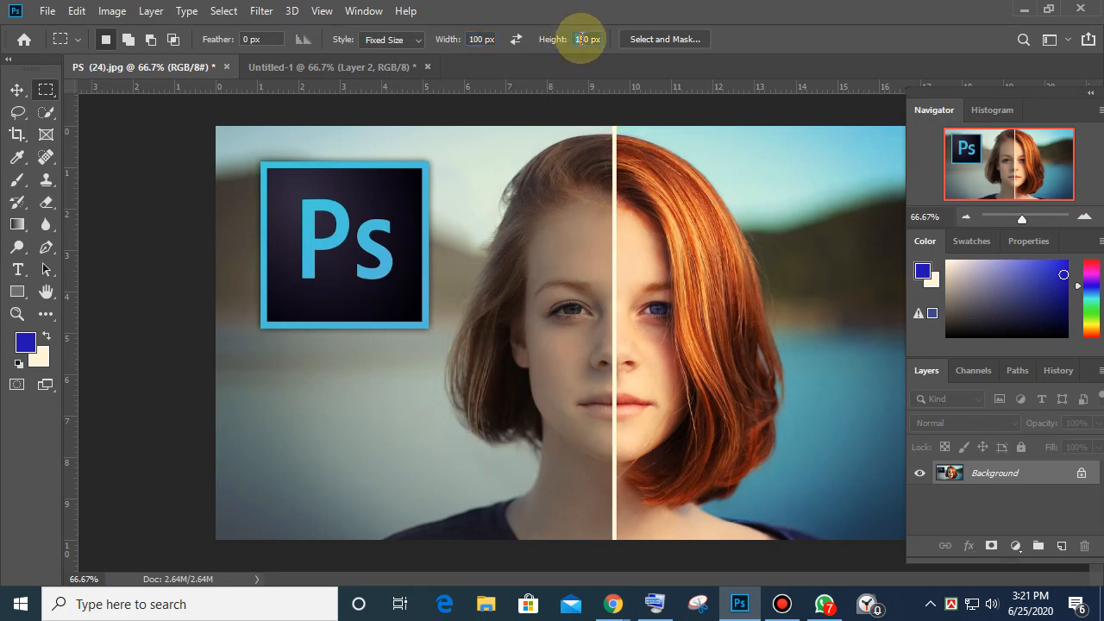
{"action": "double_click", "coordinate": [583, 39]}
{"action": "type", "text": "200"}
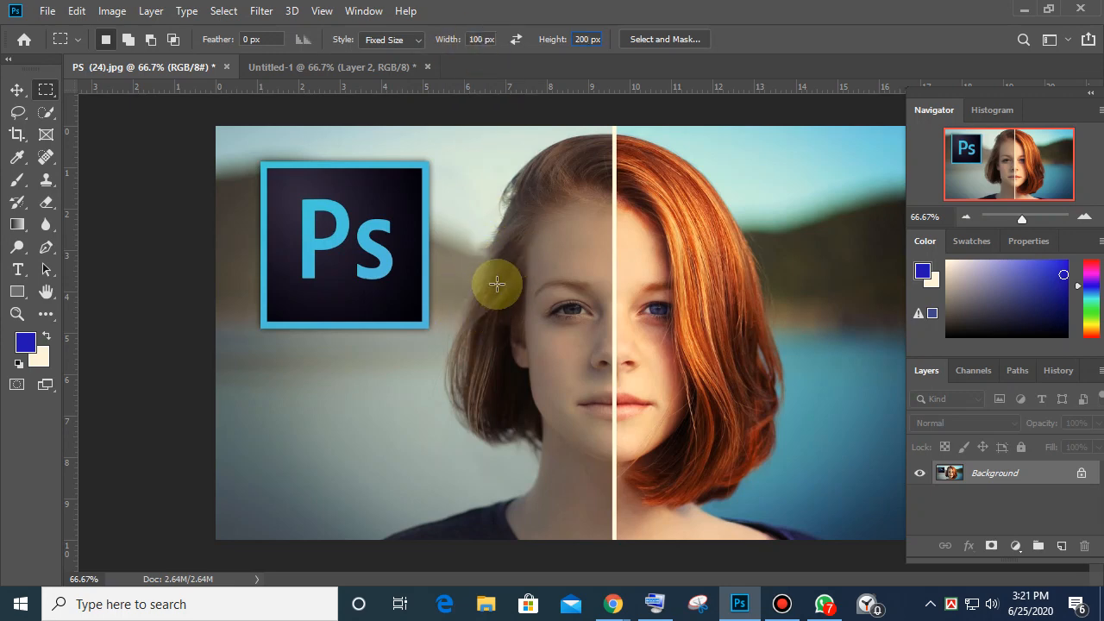
{"action": "key", "text": "Return"}
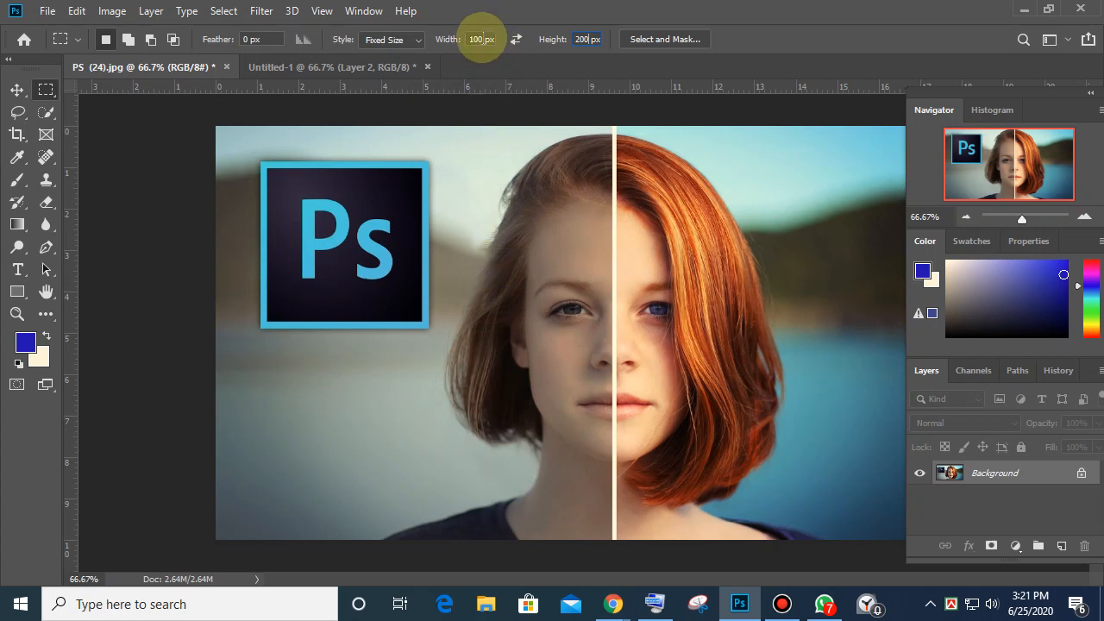
{"action": "left_click", "coordinate": [515, 39]}
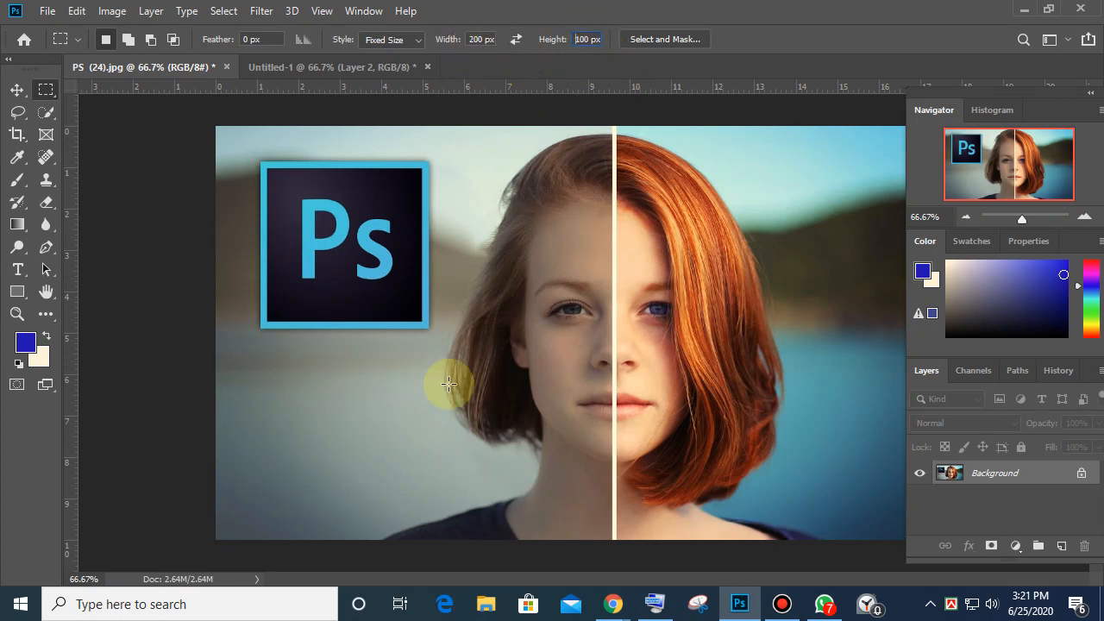
Step: Copy a 200 px by 100 px area at the hair's lower left edge to a new layer and move it onto the forehead
{"action": "left_click", "coordinate": [394, 358]}
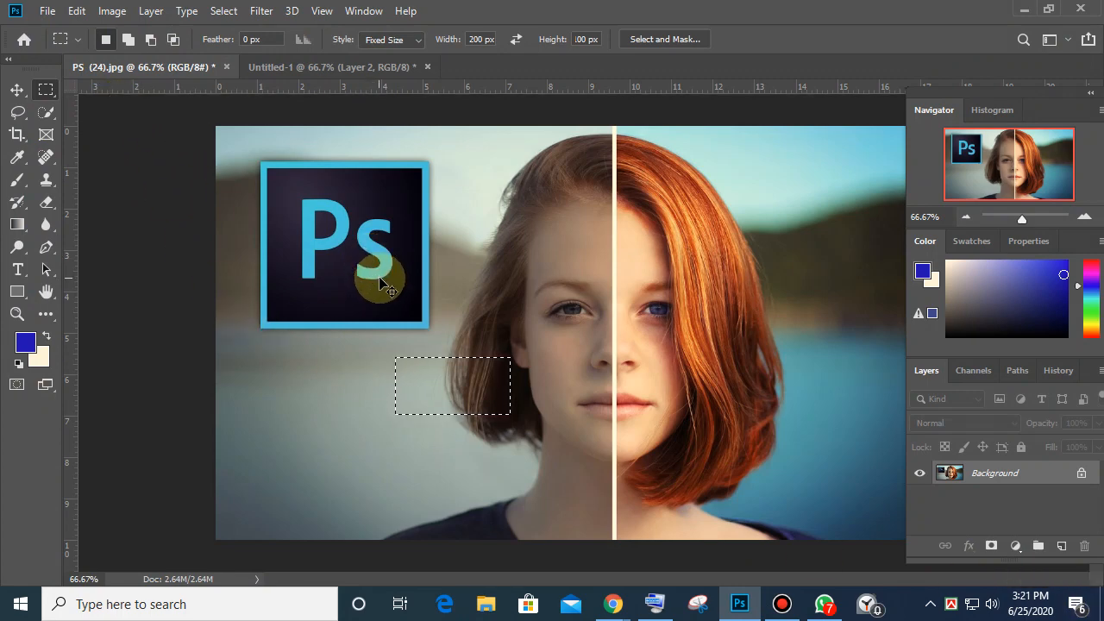
{"action": "key", "text": "ctrl+j"}
{"action": "left_click", "coordinate": [16, 89]}
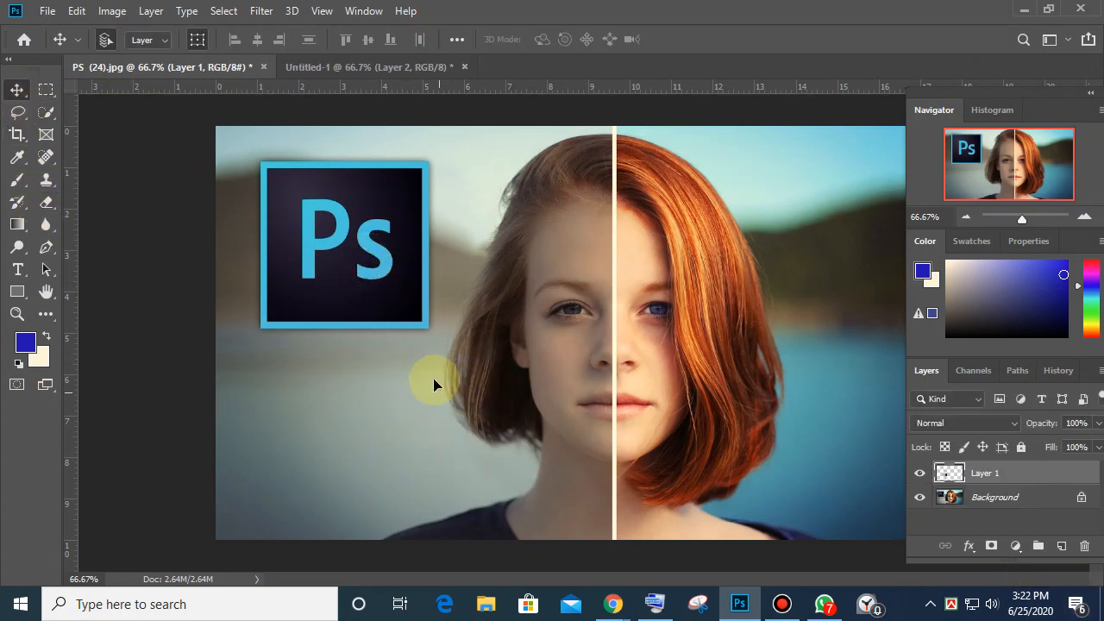
{"action": "left_click_drag", "start_coordinate": [478, 396], "coordinate": [612, 239]}
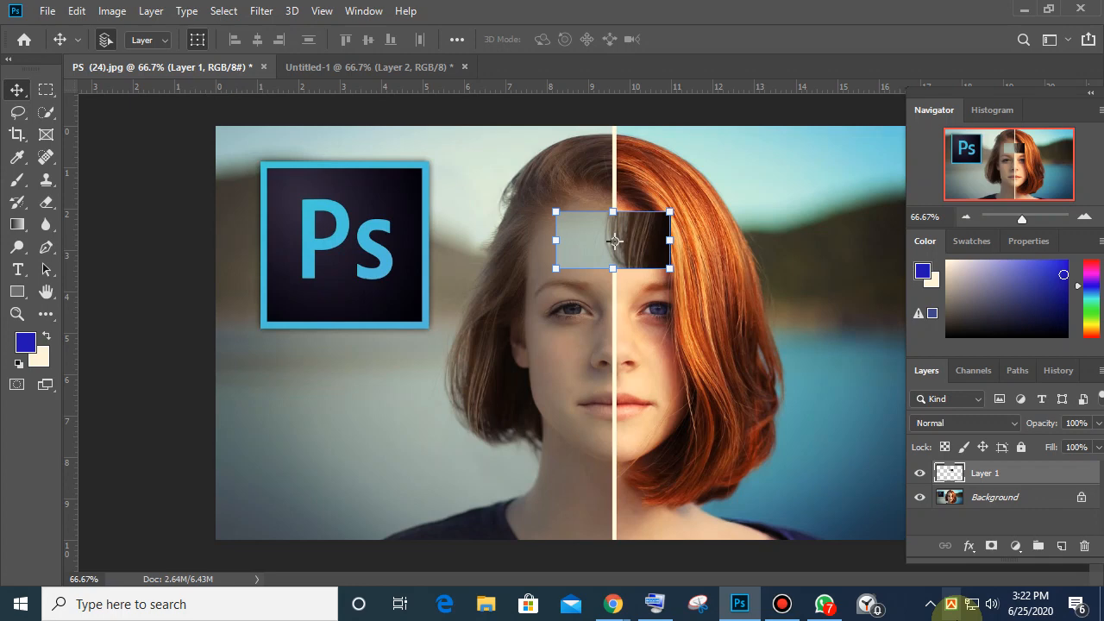
{"action": "key", "text": "ctrl+plus"}
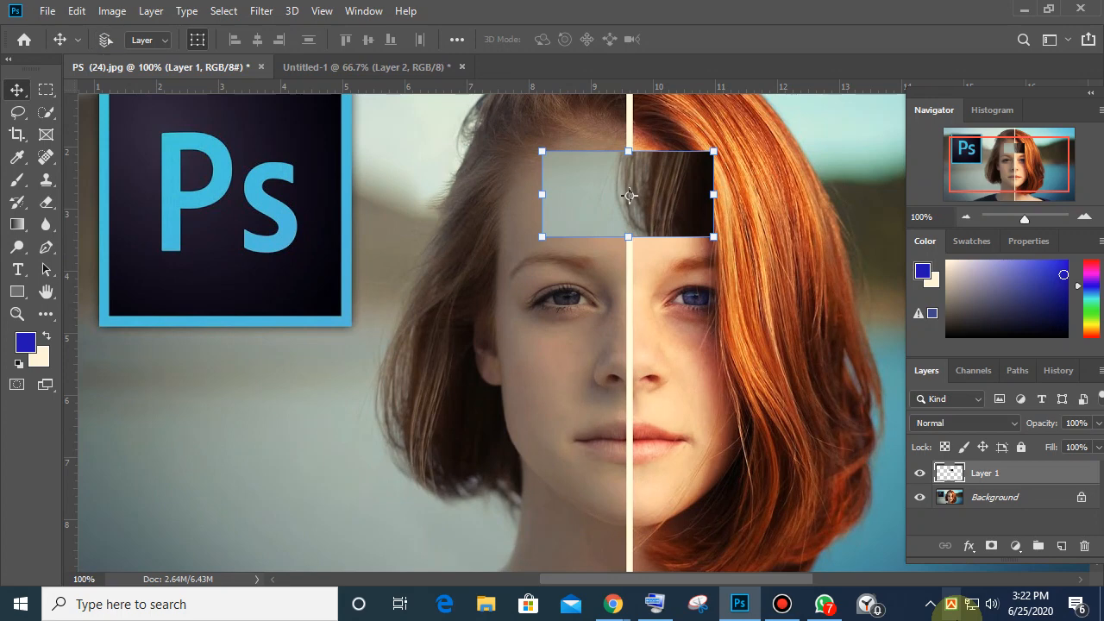
{"action": "key", "text": "ctrl+minus"}
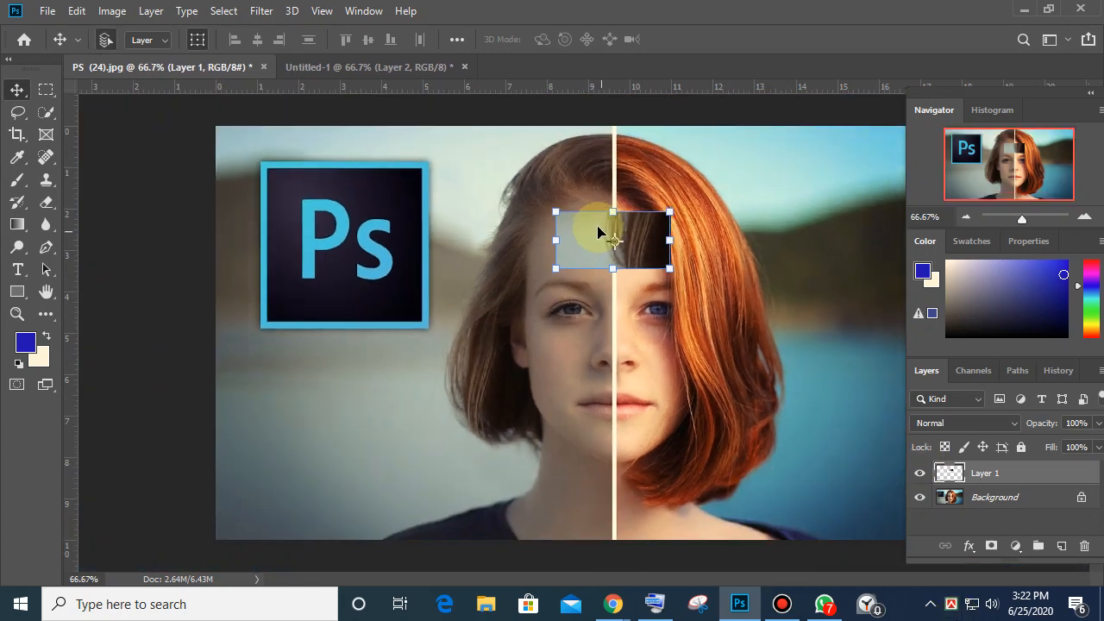
Step: Rotate the copied hair patch by -90° and move it to the background just below the Ps logo
{"action": "left_click_drag", "start_coordinate": [595, 234], "coordinate": [503, 163]}
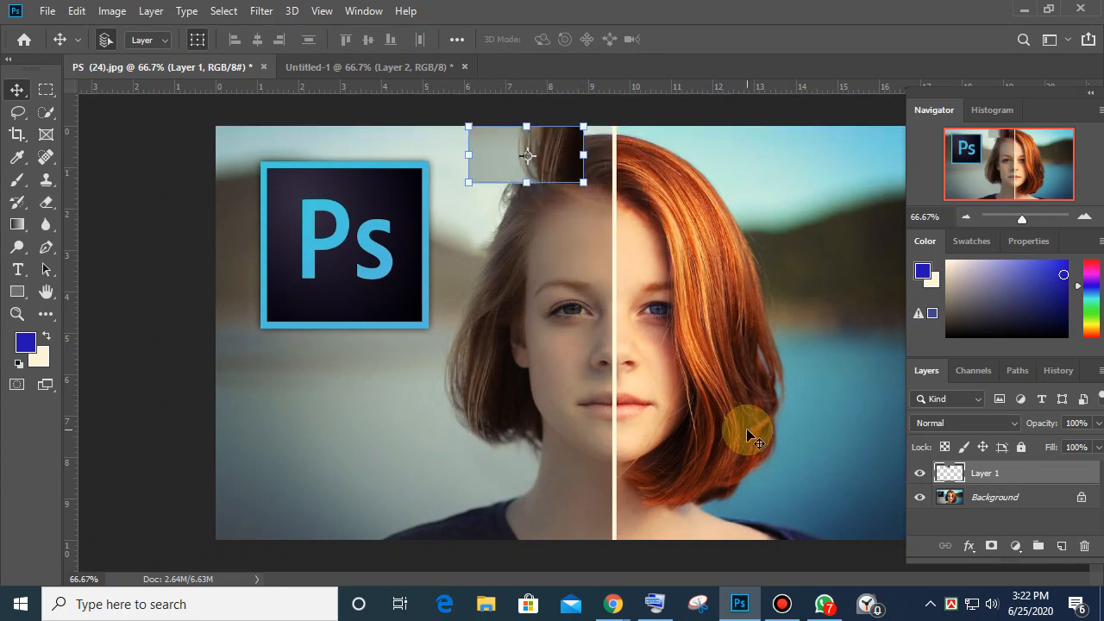
{"action": "left_click_drag", "start_coordinate": [493, 155], "coordinate": [492, 193]}
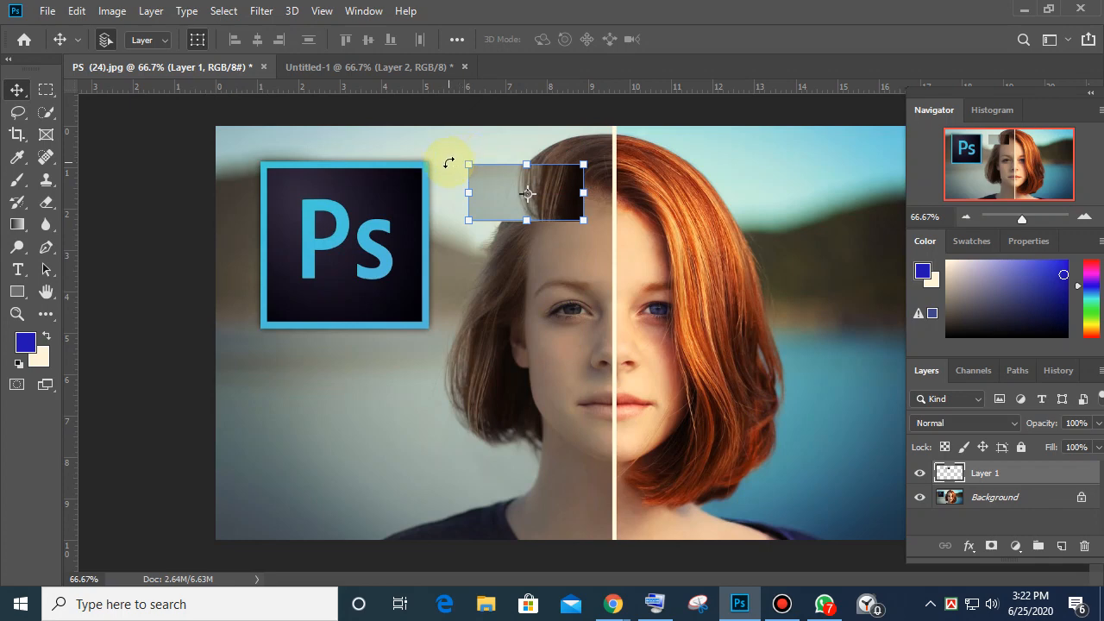
{"action": "left_click_drag", "start_coordinate": [448, 162], "coordinate": [513, 276]}
{"action": "left_click_drag", "start_coordinate": [520, 207], "coordinate": [523, 197]}
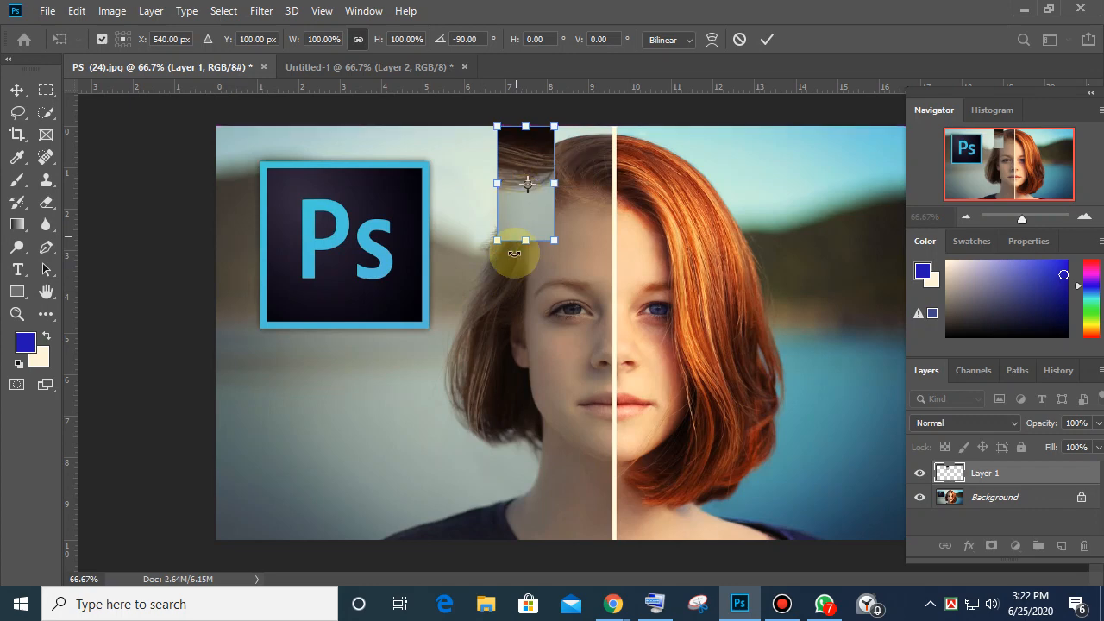
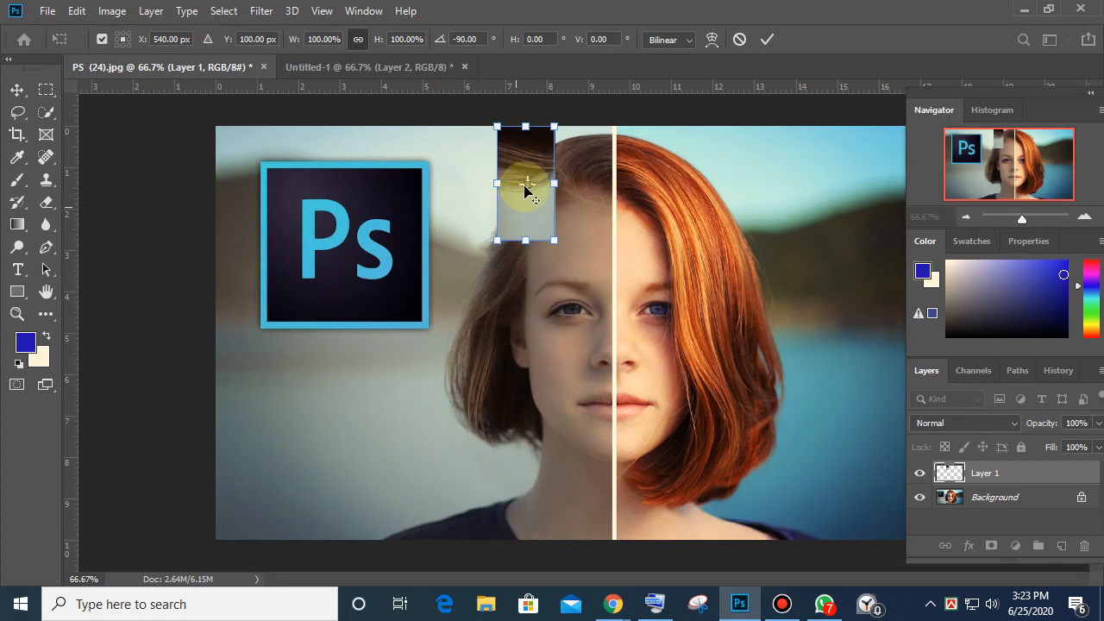
{"action": "left_click_drag", "start_coordinate": [527, 157], "coordinate": [339, 389]}
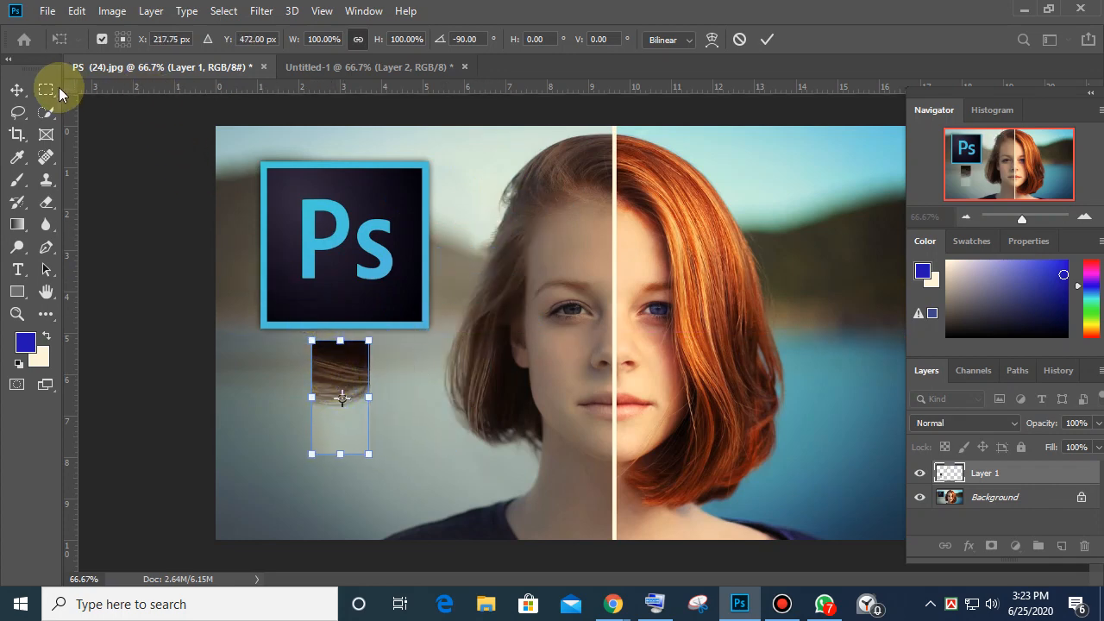
Step: Set the marquee style back to Normal and draw several free rectangles, ending with one across the face and hair
{"action": "left_click", "coordinate": [47, 89]}
{"action": "left_click", "coordinate": [418, 39]}
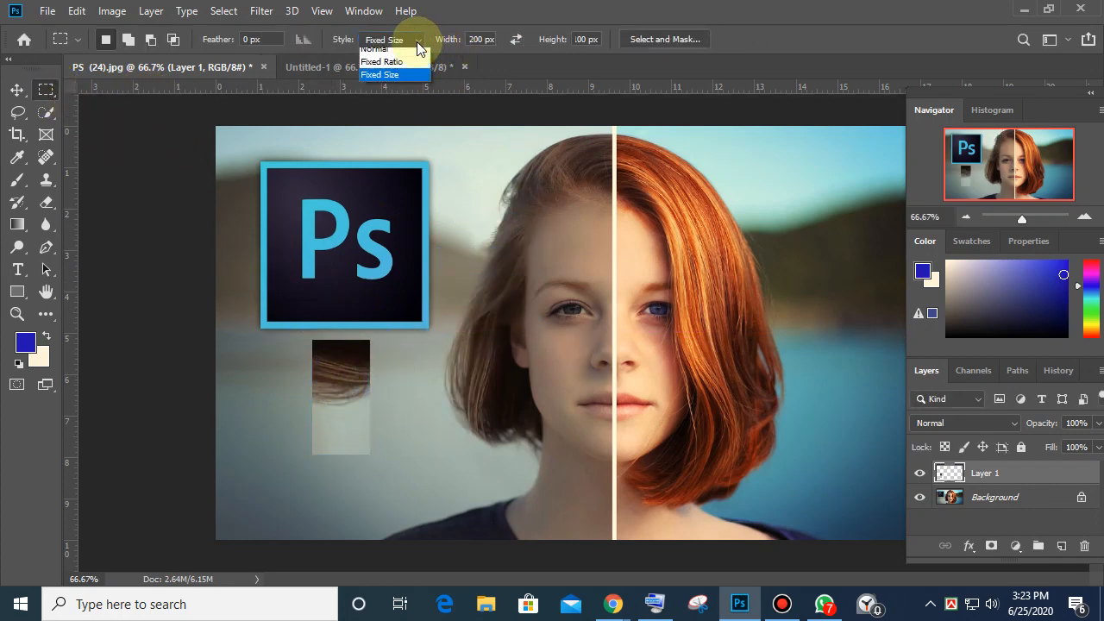
{"action": "left_click", "coordinate": [373, 55]}
{"action": "left_click_drag", "start_coordinate": [450, 175], "coordinate": [708, 420]}
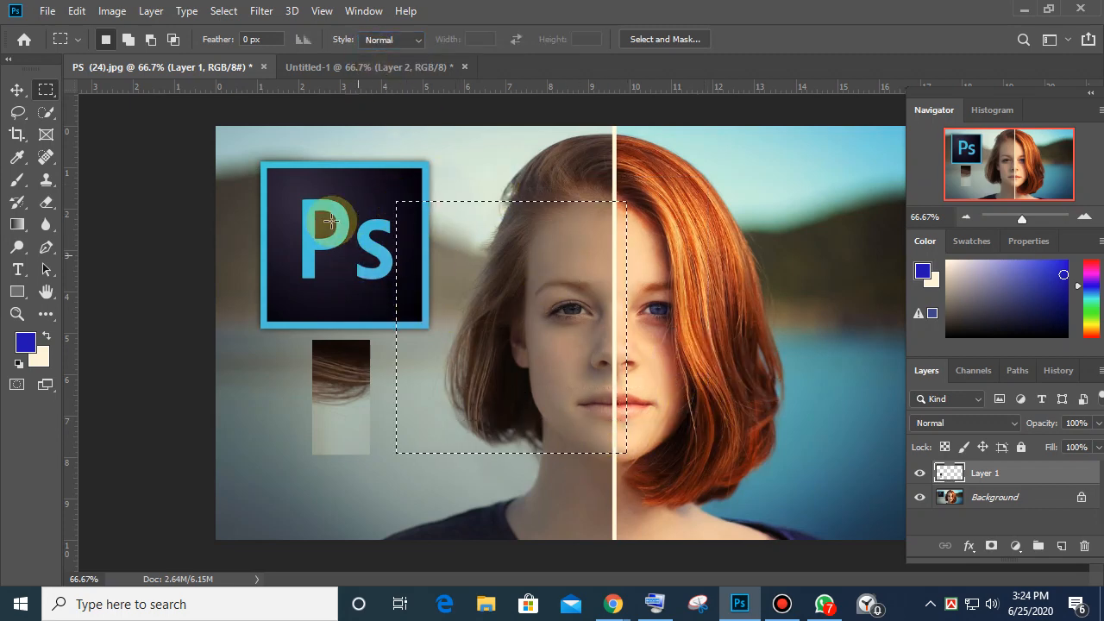
{"action": "left_click_drag", "start_coordinate": [329, 217], "coordinate": [520, 459]}
{"action": "mouse_move", "coordinate": [417, 148]}
{"action": "left_mouse_down"}
{"action": "mouse_move", "coordinate": [695, 446]}
{"action": "mouse_move", "coordinate": [691, 437]}
{"action": "left_mouse_up"}
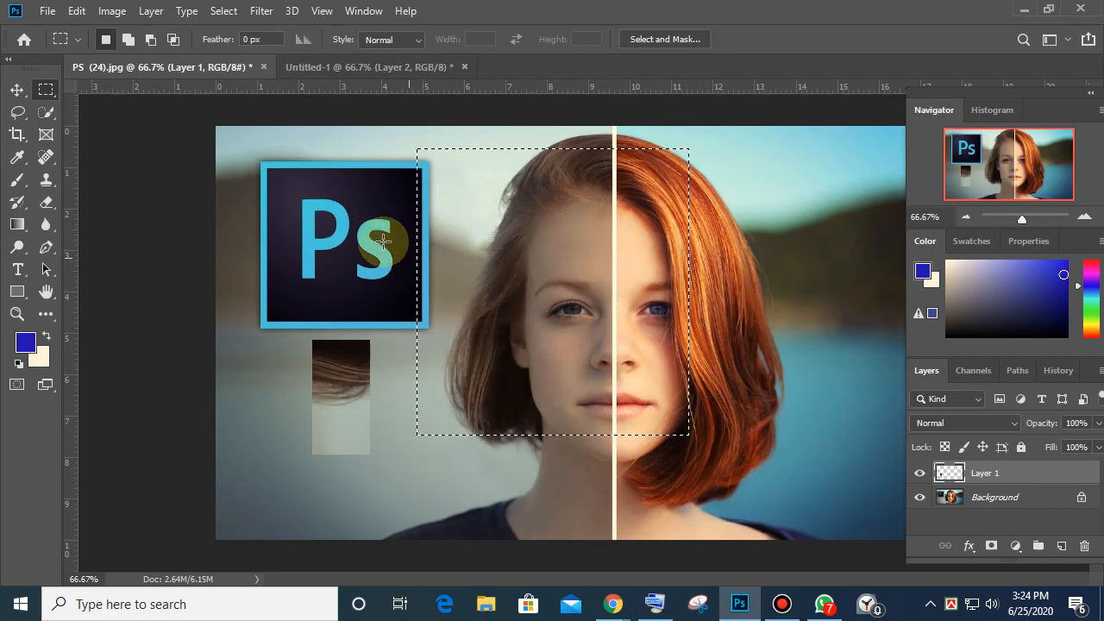
Step: Draw a free rectangle from inside the Ps logo to the dividing line, look through the style options, and deselect it
{"action": "left_click_drag", "start_coordinate": [340, 204], "coordinate": [616, 414]}
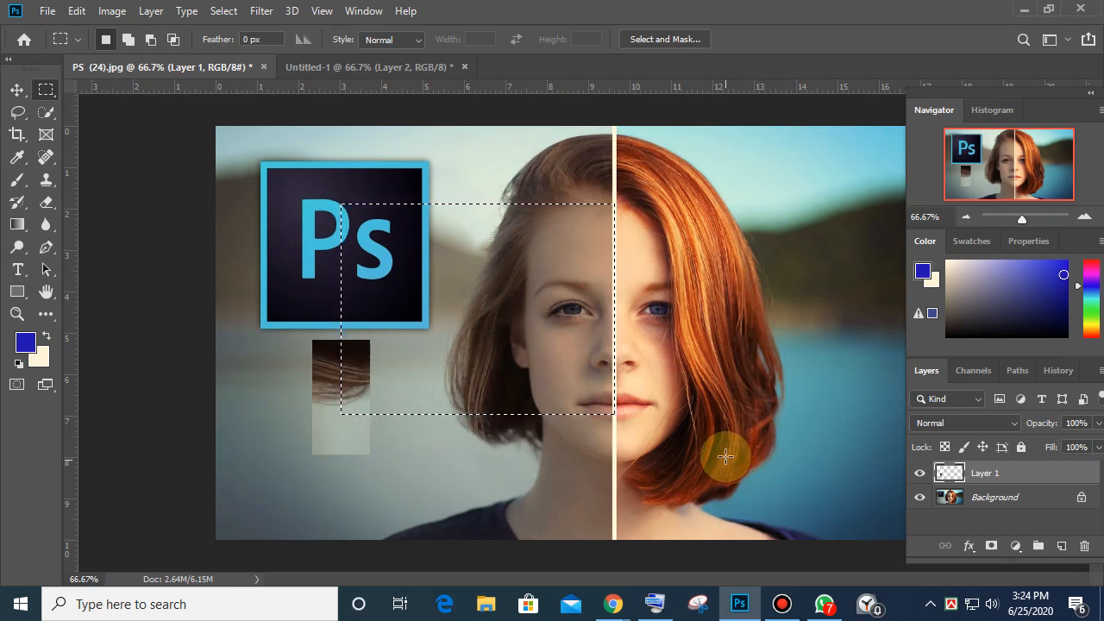
{"action": "left_click", "coordinate": [418, 39]}
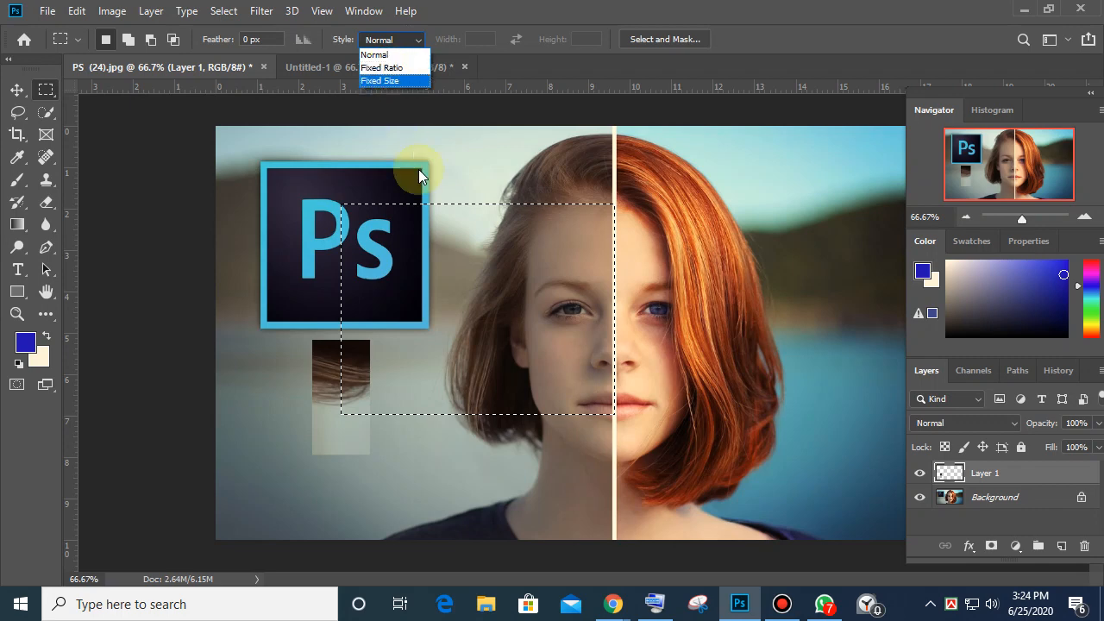
{"action": "left_click", "coordinate": [725, 233]}
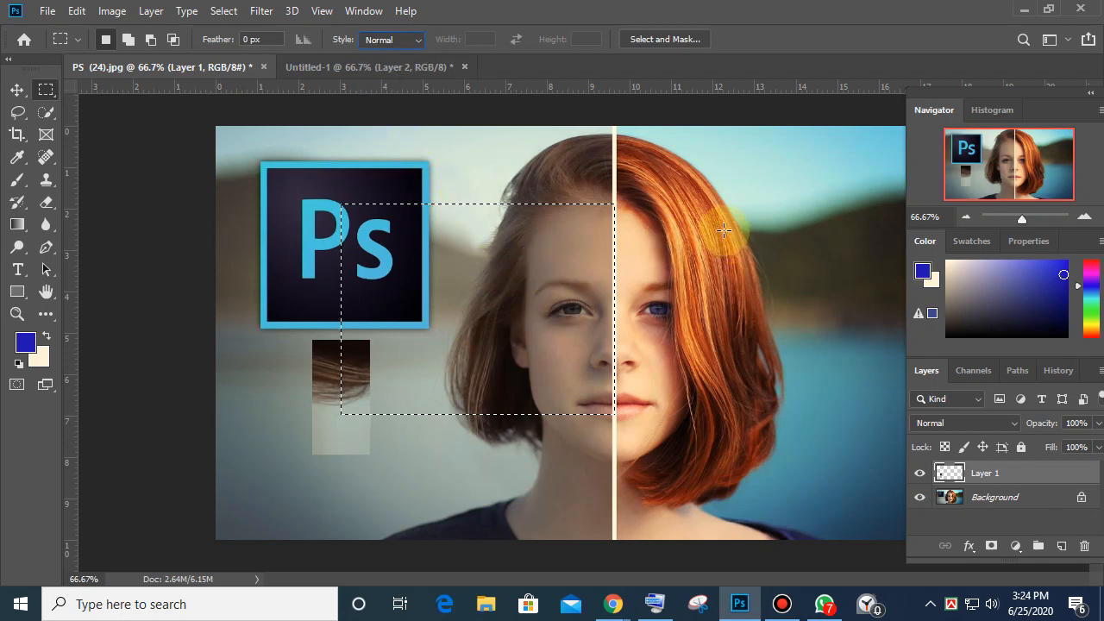
{"action": "left_click", "coordinate": [704, 231]}
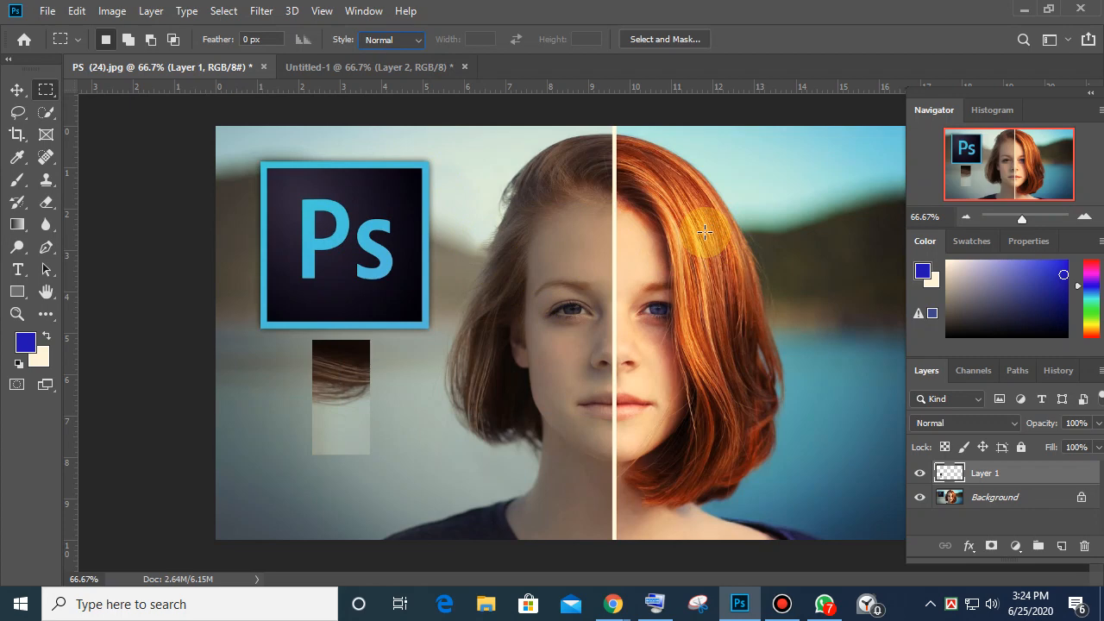
Step: Check the recording status in Bandicam, and look through the participant list of the Google Meet call in Chrome
{"action": "left_click", "coordinate": [785, 606]}
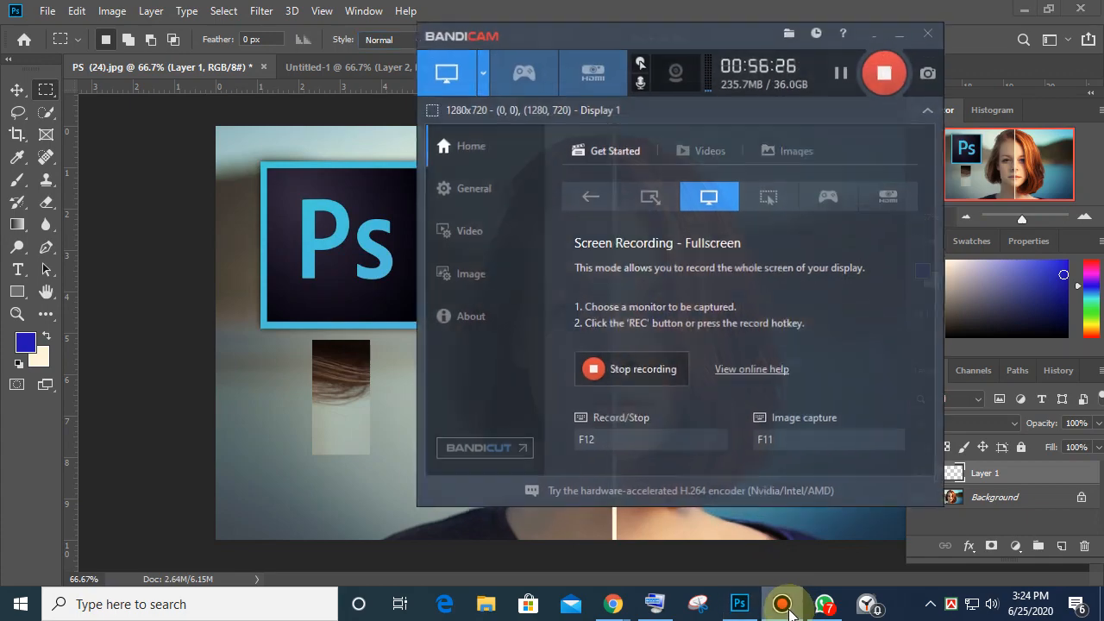
{"action": "left_click", "coordinate": [785, 607]}
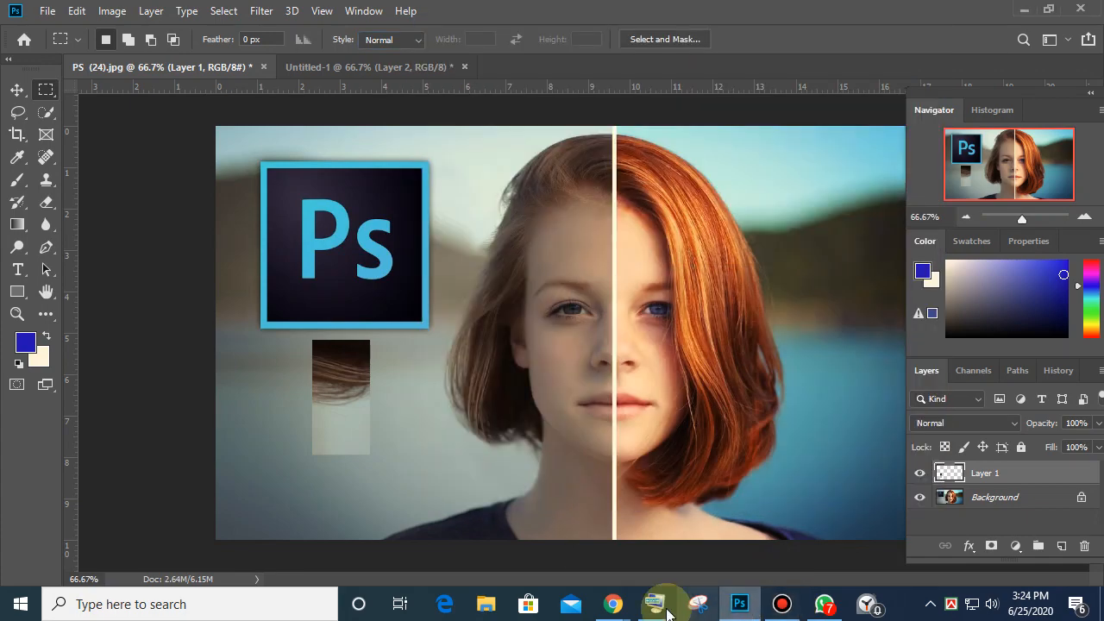
{"action": "left_click", "coordinate": [660, 603]}
{"action": "left_click", "coordinate": [660, 604]}
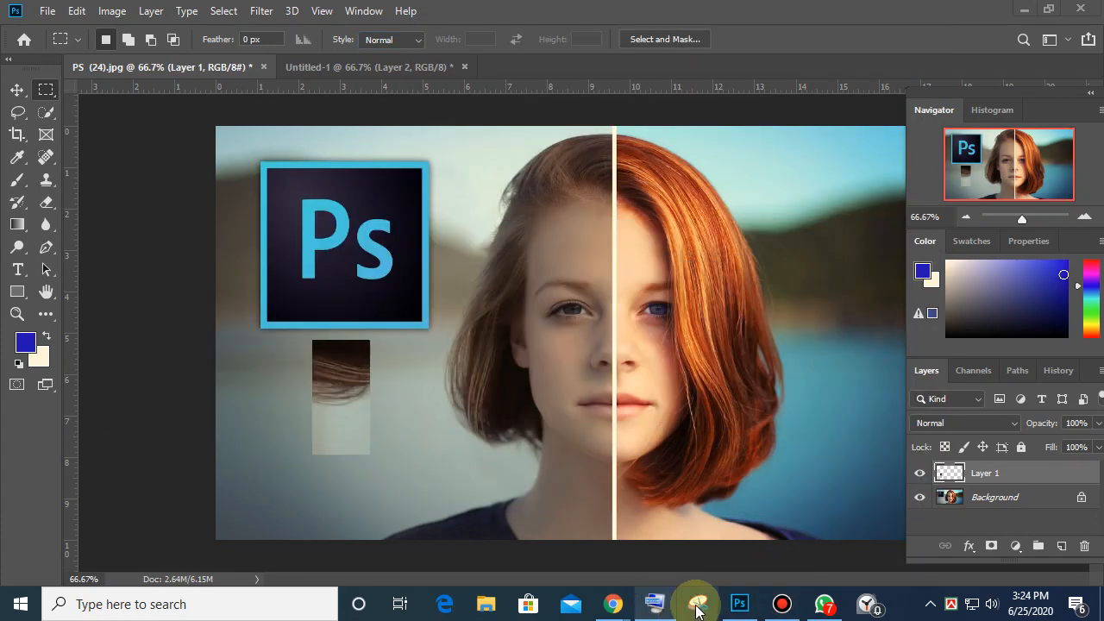
{"action": "mouse_move", "coordinate": [616, 603]}
{"action": "left_click", "coordinate": [524, 509]}
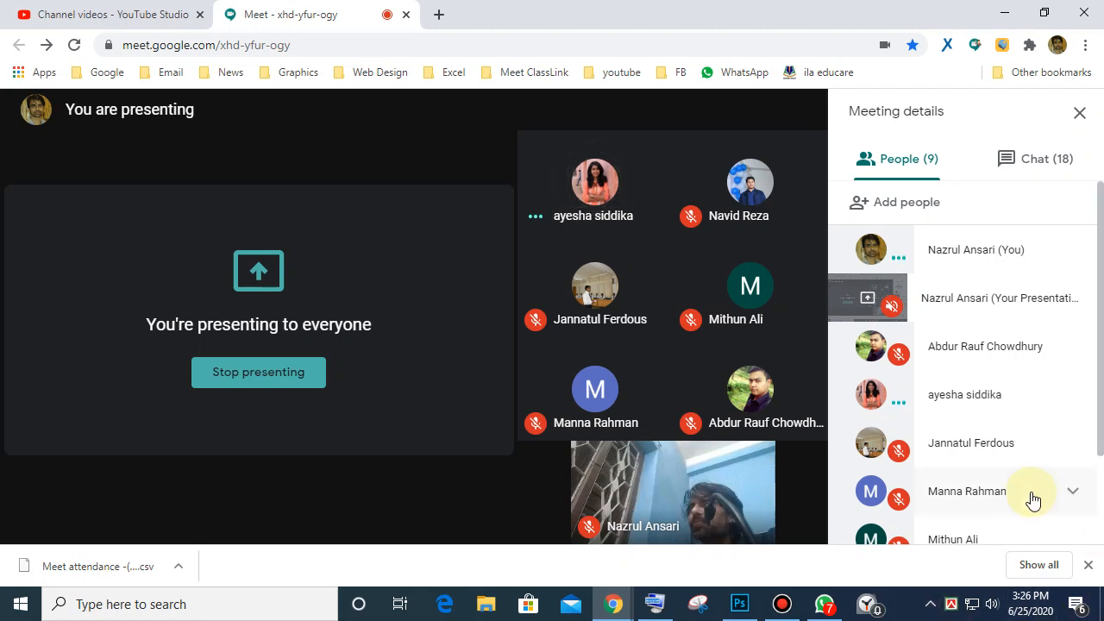
{"action": "scroll", "coordinate": [1011, 461], "scroll_direction": "down", "scroll_amount": 3}
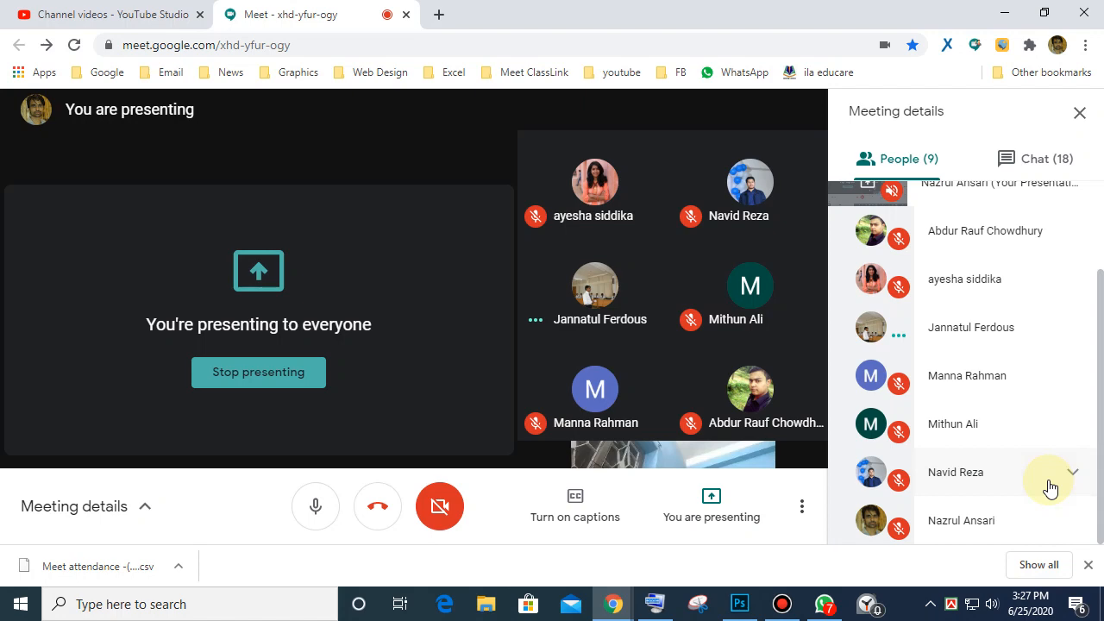
Step: Switch back to Photoshop, add a layer mask to Layer 1, and try several foreground colours from the red colour field, ending with light beige
{"action": "left_click", "coordinate": [739, 604]}
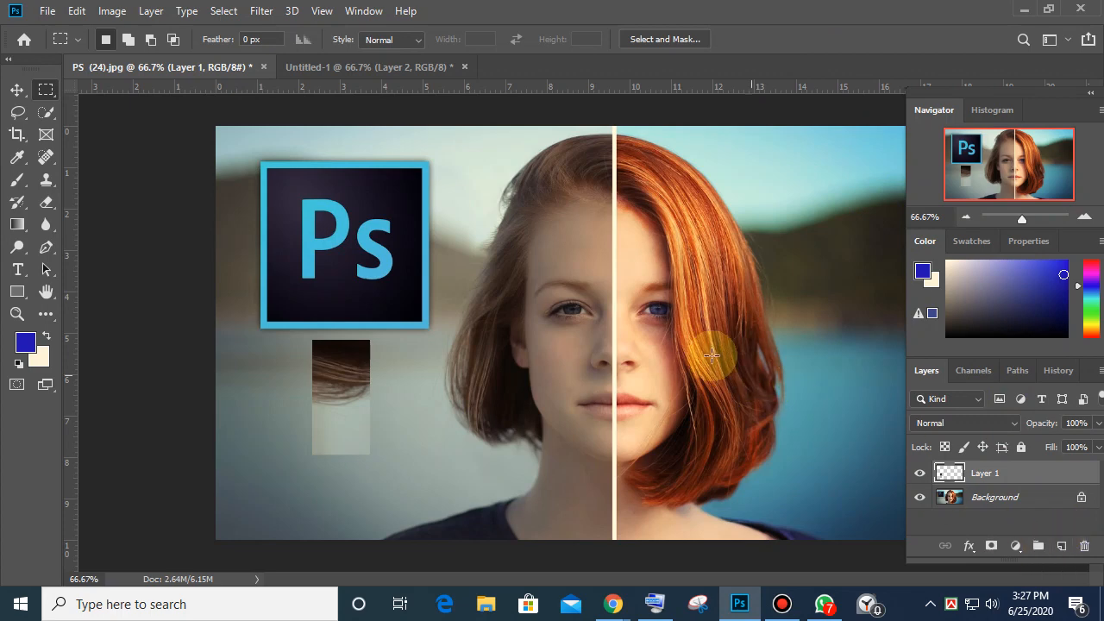
{"action": "left_click", "coordinate": [991, 545]}
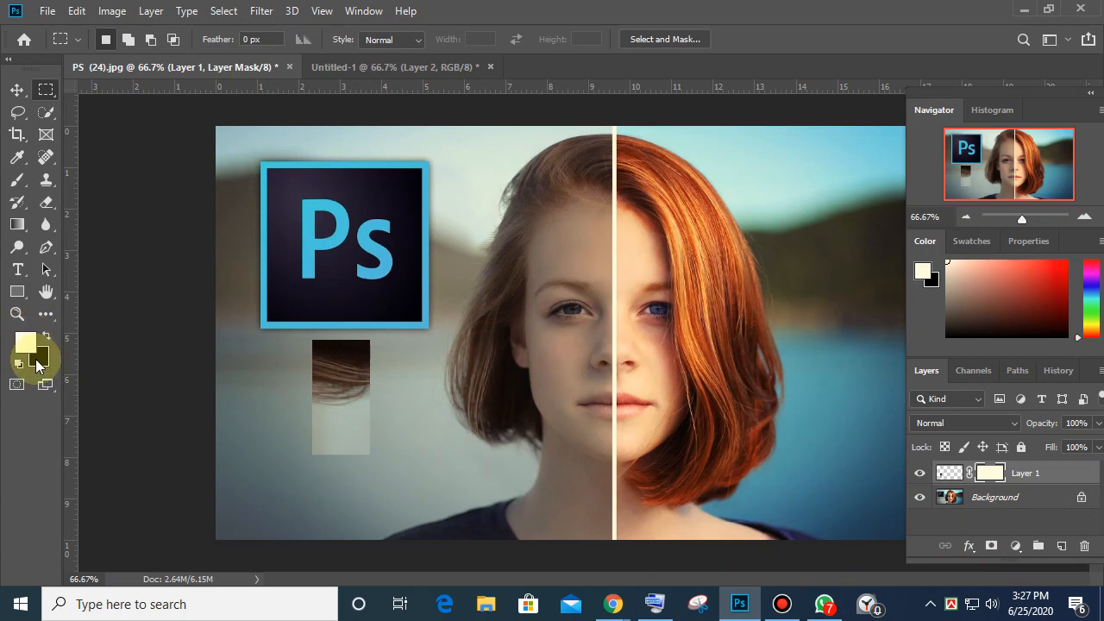
{"action": "left_click", "coordinate": [1026, 294]}
{"action": "left_click", "coordinate": [1024, 317]}
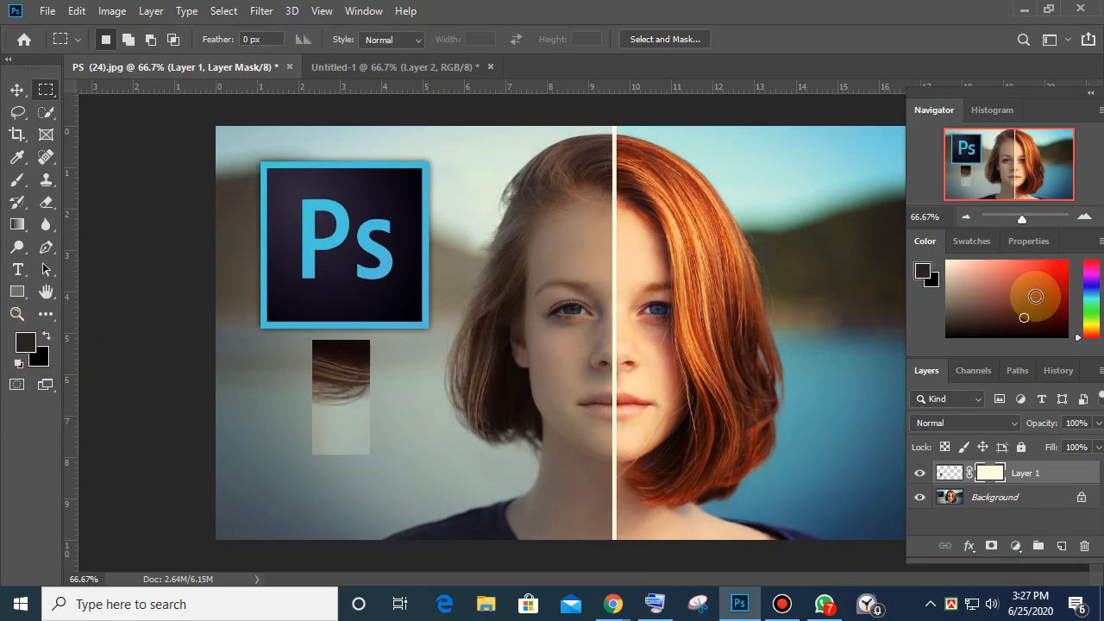
{"action": "left_click", "coordinate": [1021, 288]}
{"action": "left_click", "coordinate": [1026, 316]}
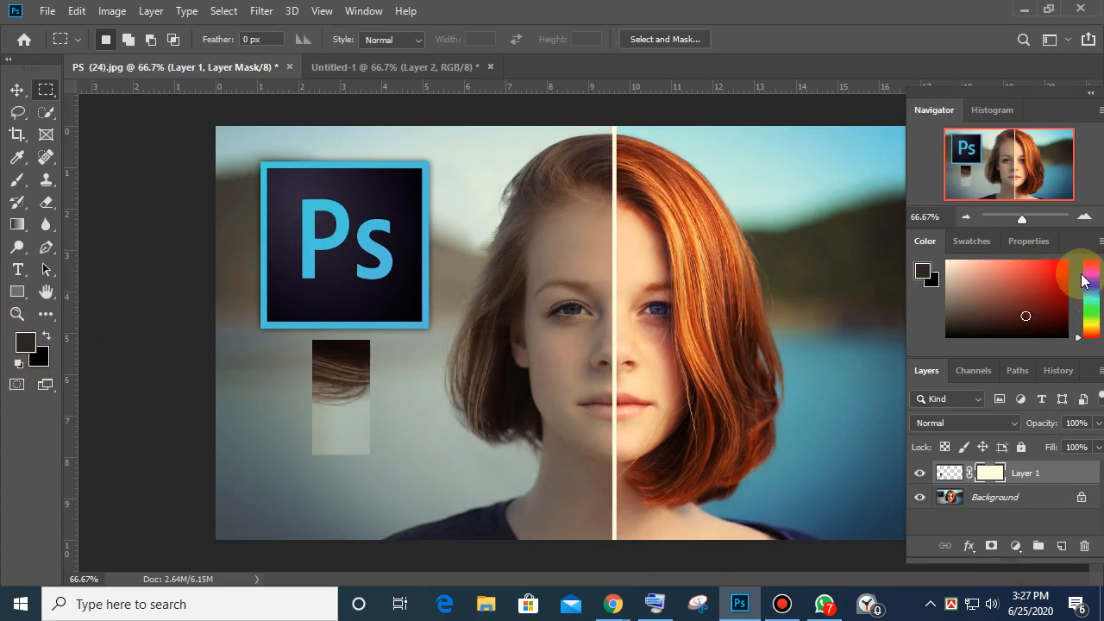
{"action": "left_click", "coordinate": [1065, 260]}
{"action": "left_click", "coordinate": [1064, 290]}
{"action": "left_click", "coordinate": [1009, 314]}
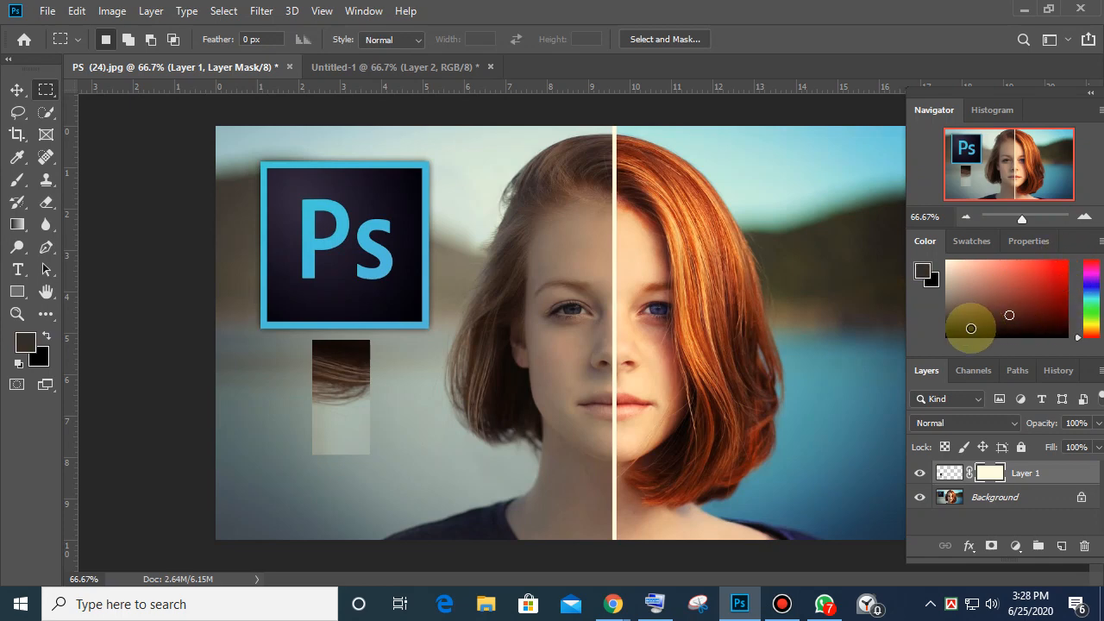
{"action": "left_click", "coordinate": [970, 329]}
{"action": "left_click", "coordinate": [956, 265]}
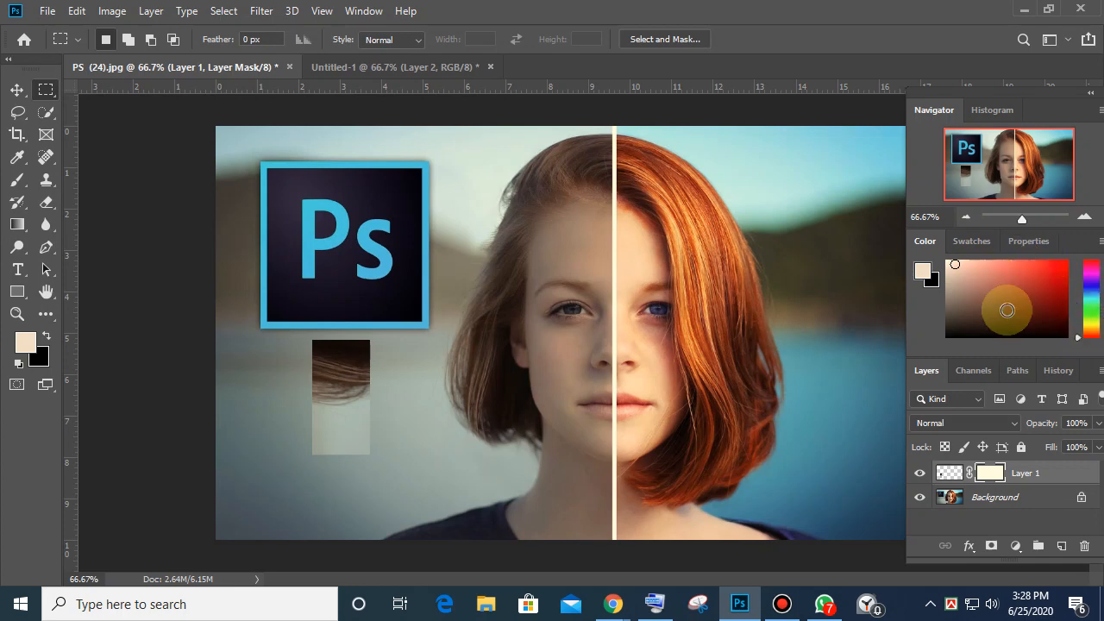
Step: Try a range of preset colour swatches as the foreground colour, including red, beige, yellow, turquoise, pink and light yellow
{"action": "left_click", "coordinate": [986, 243]}
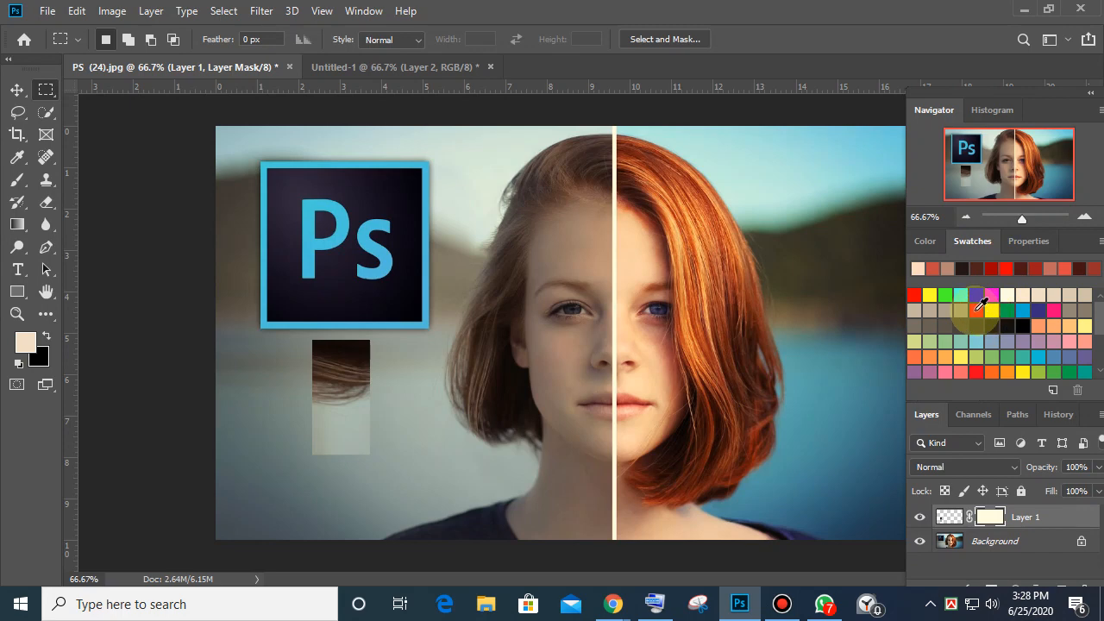
{"action": "left_click", "coordinate": [973, 310]}
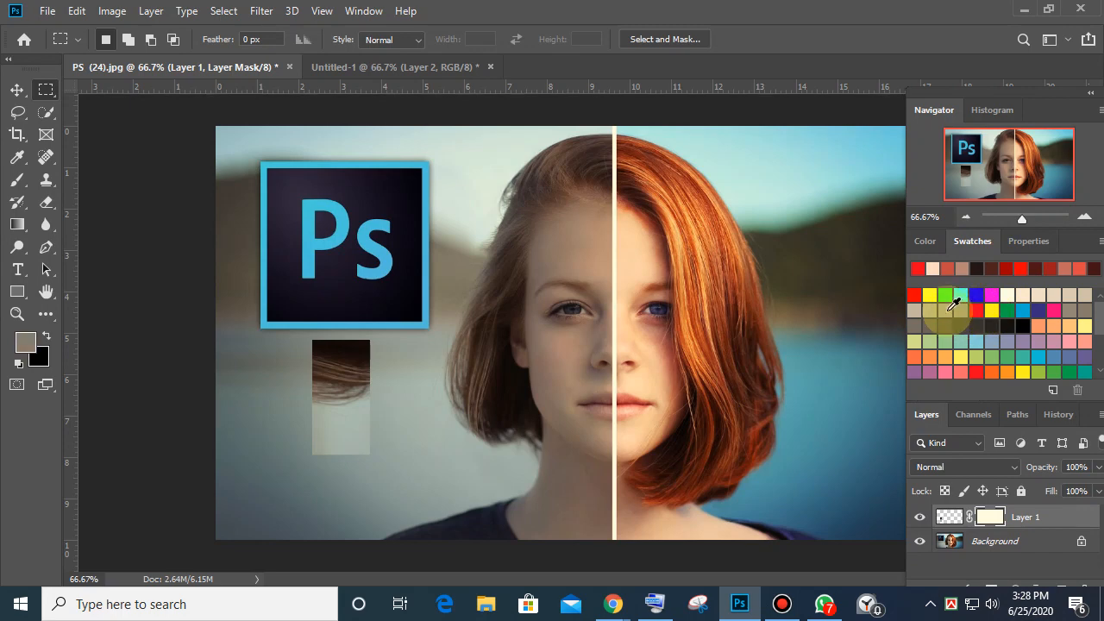
{"action": "left_click", "coordinate": [934, 308]}
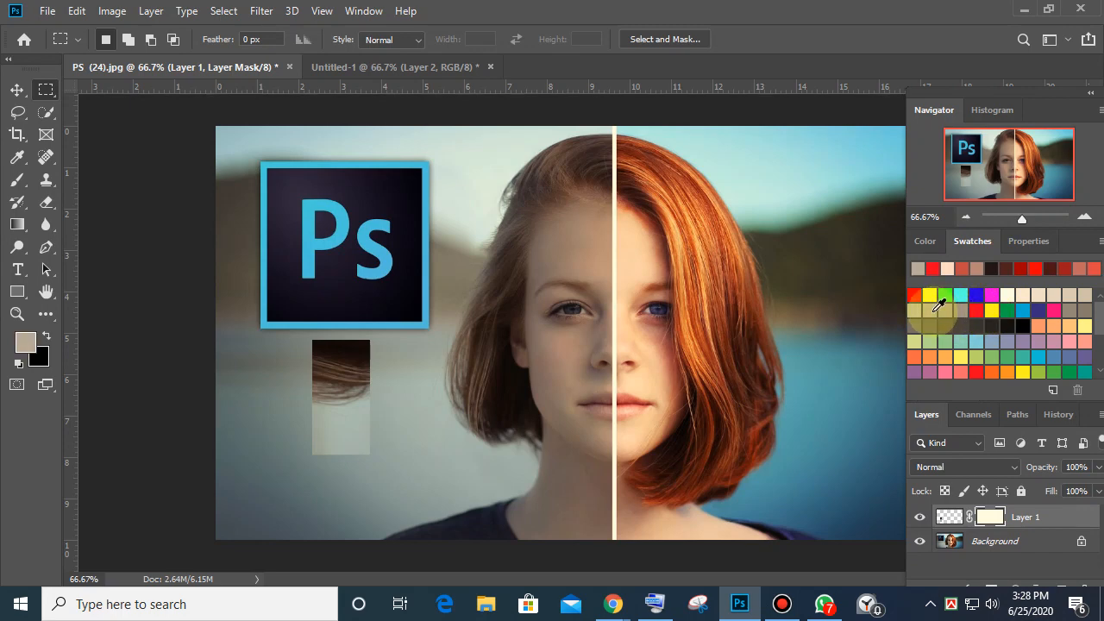
{"action": "left_click", "coordinate": [962, 311]}
{"action": "left_click", "coordinate": [944, 312]}
{"action": "left_click", "coordinate": [931, 296]}
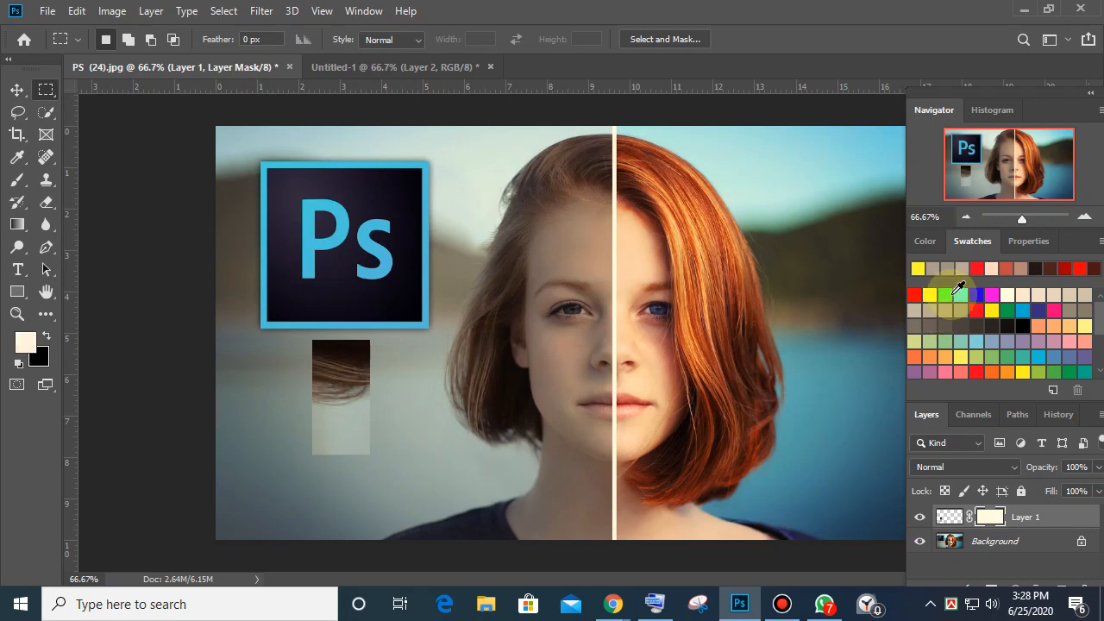
{"action": "left_click", "coordinate": [960, 295]}
{"action": "left_click", "coordinate": [1021, 296]}
{"action": "left_click", "coordinate": [1053, 296]}
{"action": "left_click", "coordinate": [1054, 312]}
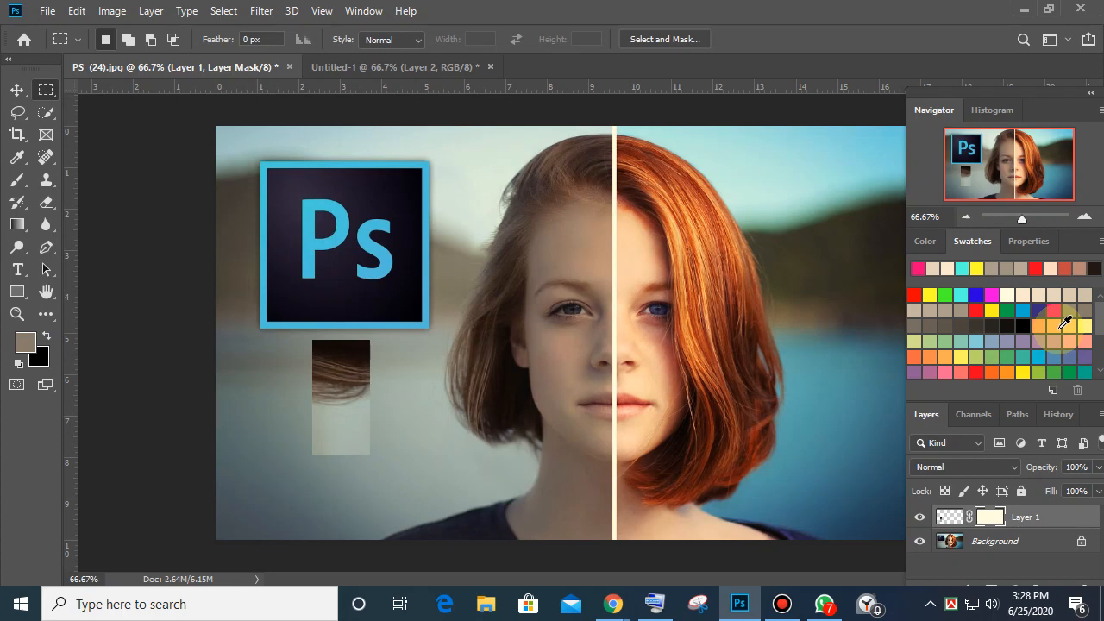
{"action": "left_click", "coordinate": [961, 357]}
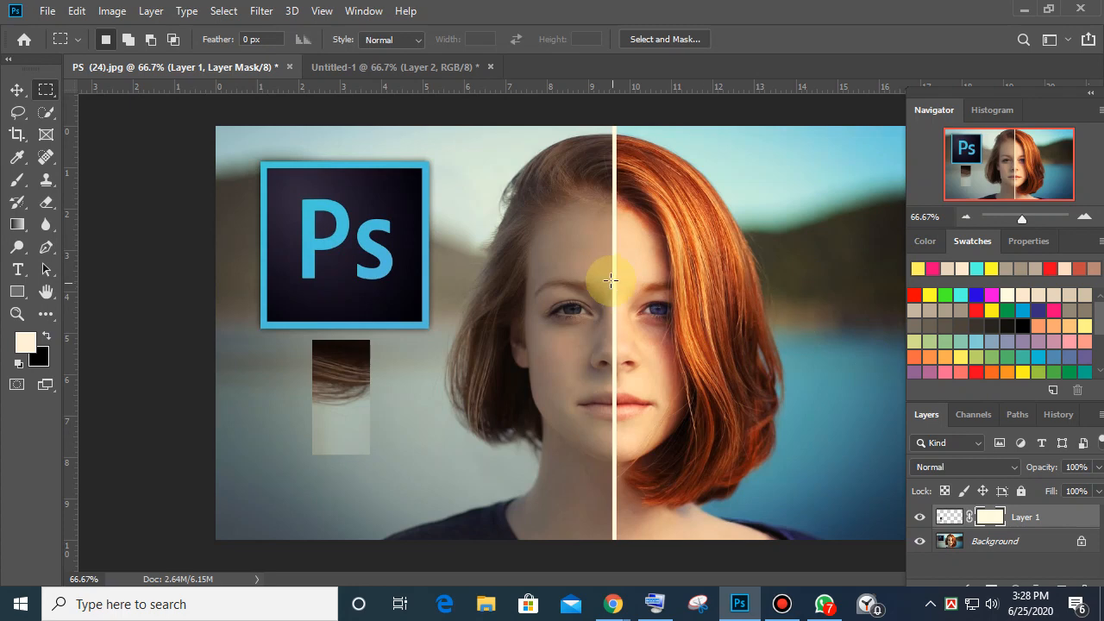
Step: Open the image 5ad5c006985db_thumb900.jpg from the pic for practis folder on the Desktop
{"action": "left_click", "coordinate": [372, 67]}
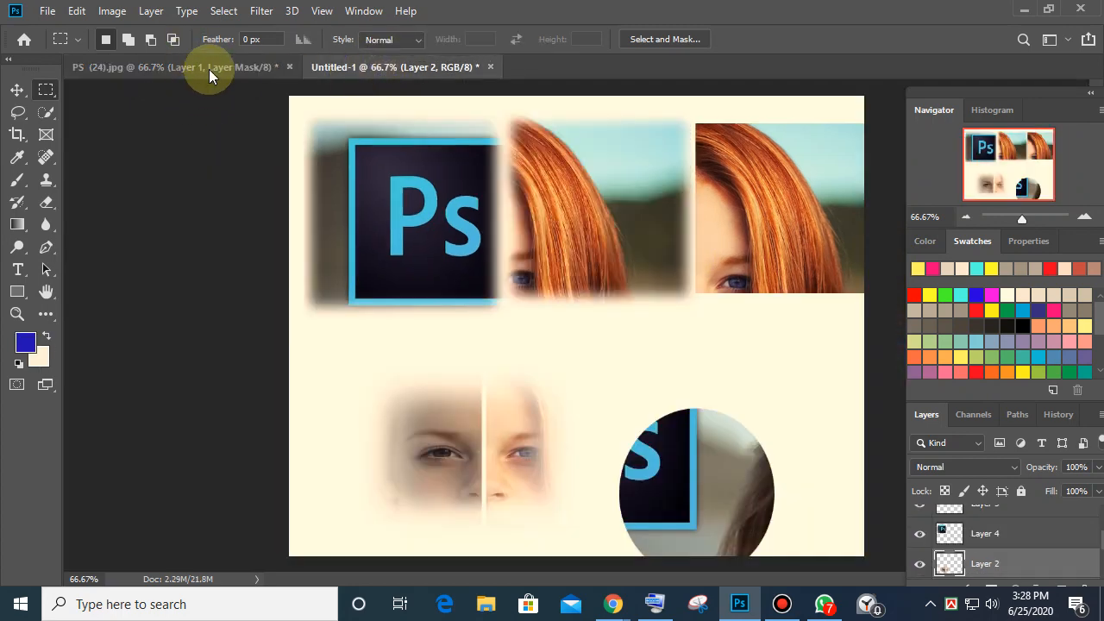
{"action": "left_click", "coordinate": [47, 10]}
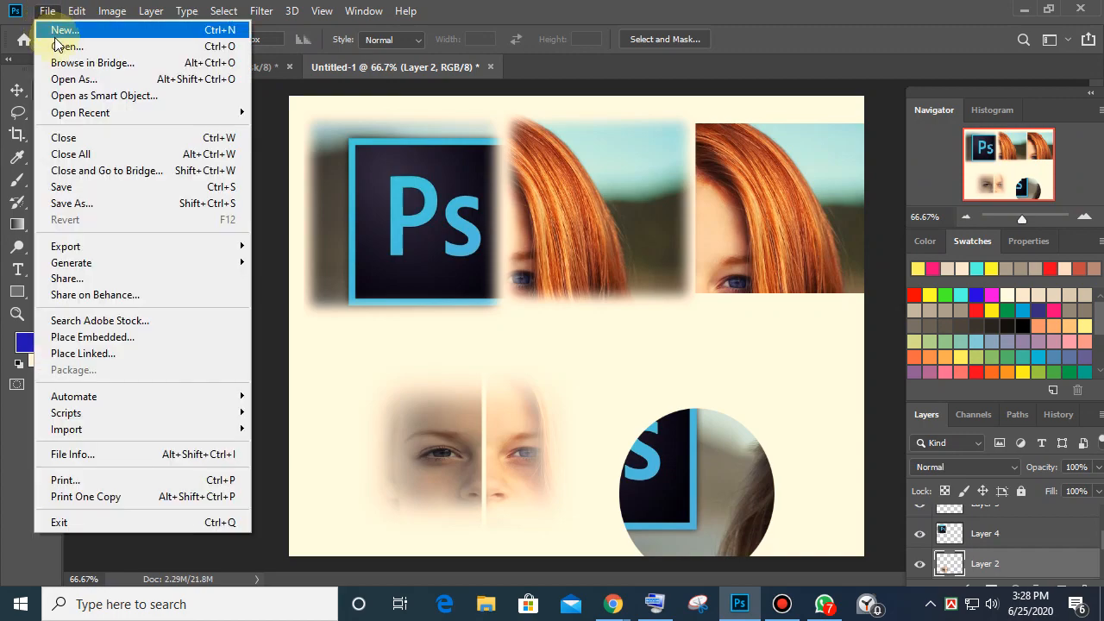
{"action": "left_click", "coordinate": [59, 46]}
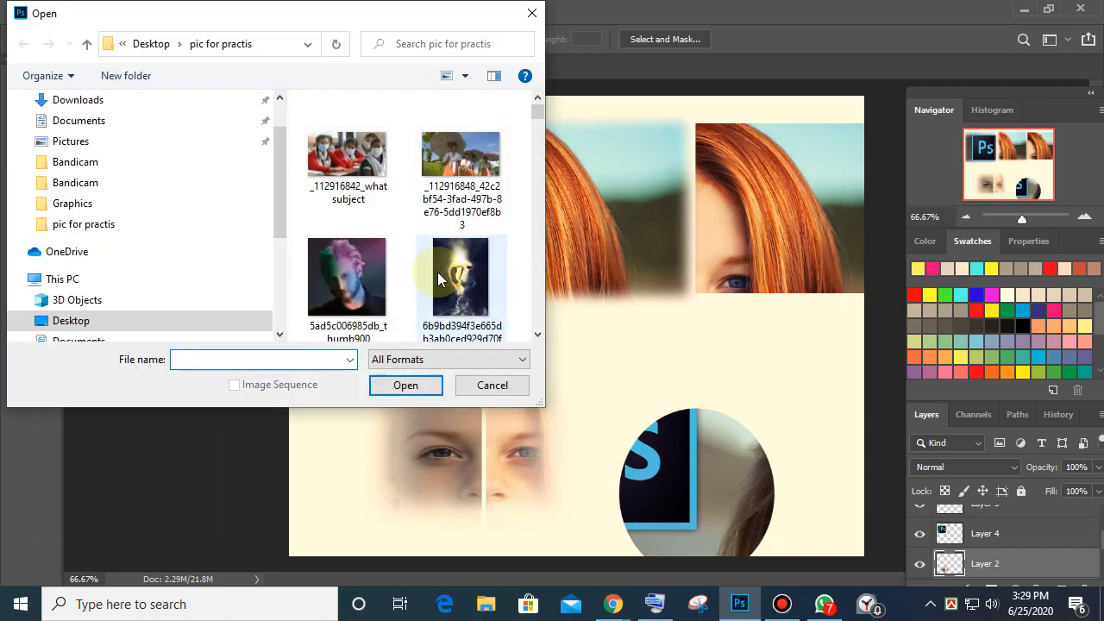
{"action": "left_click", "coordinate": [360, 265]}
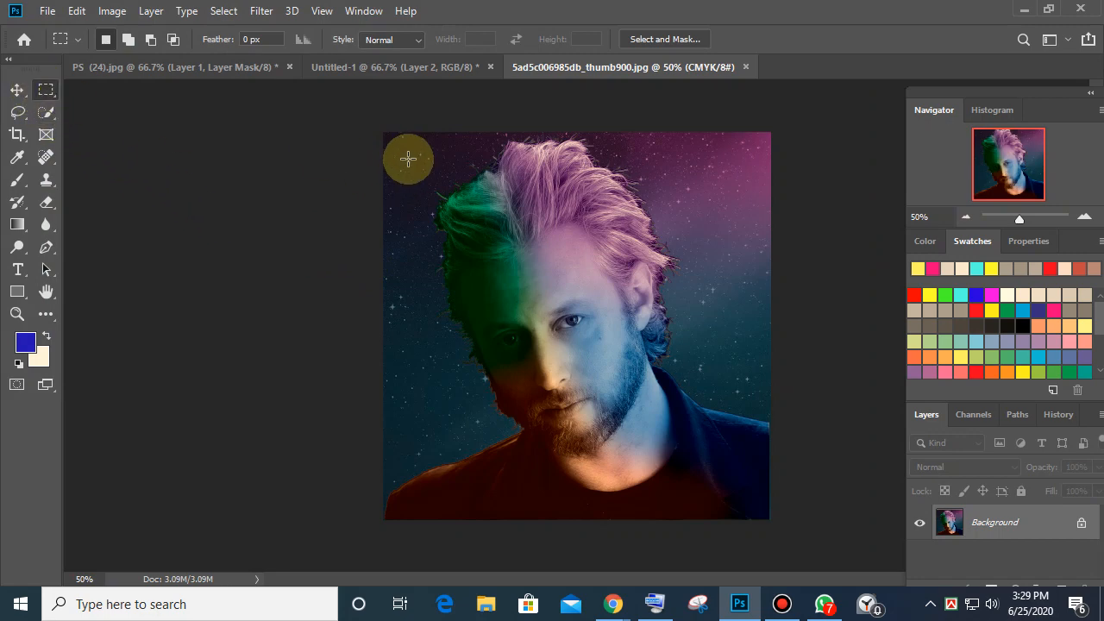
Step: Copy a rectangular area around the man's hair and eyes, close that image, and paste the area into PS (24).jpg
{"action": "left_click_drag", "start_coordinate": [408, 157], "coordinate": [657, 353]}
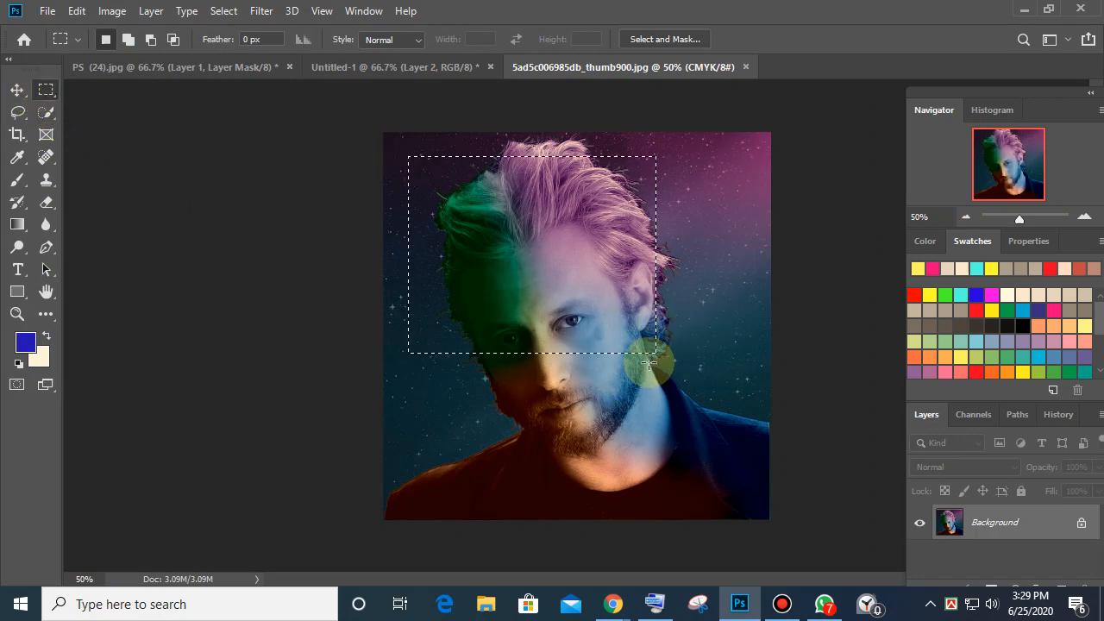
{"action": "left_click", "coordinate": [745, 66]}
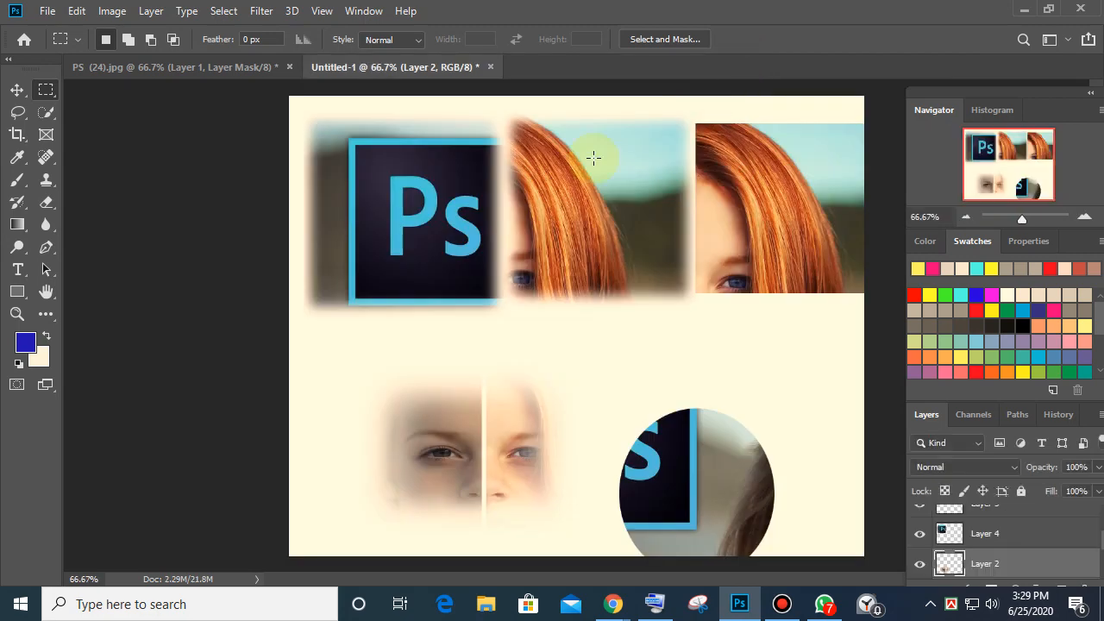
{"action": "left_click", "coordinate": [225, 73]}
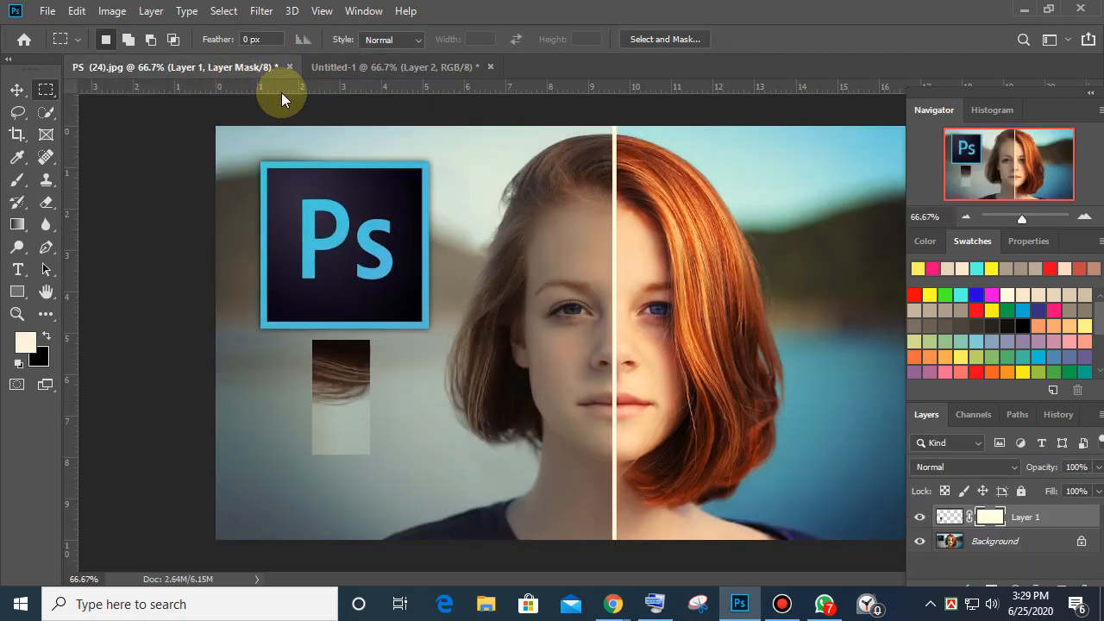
{"action": "key", "text": "ctrl+v"}
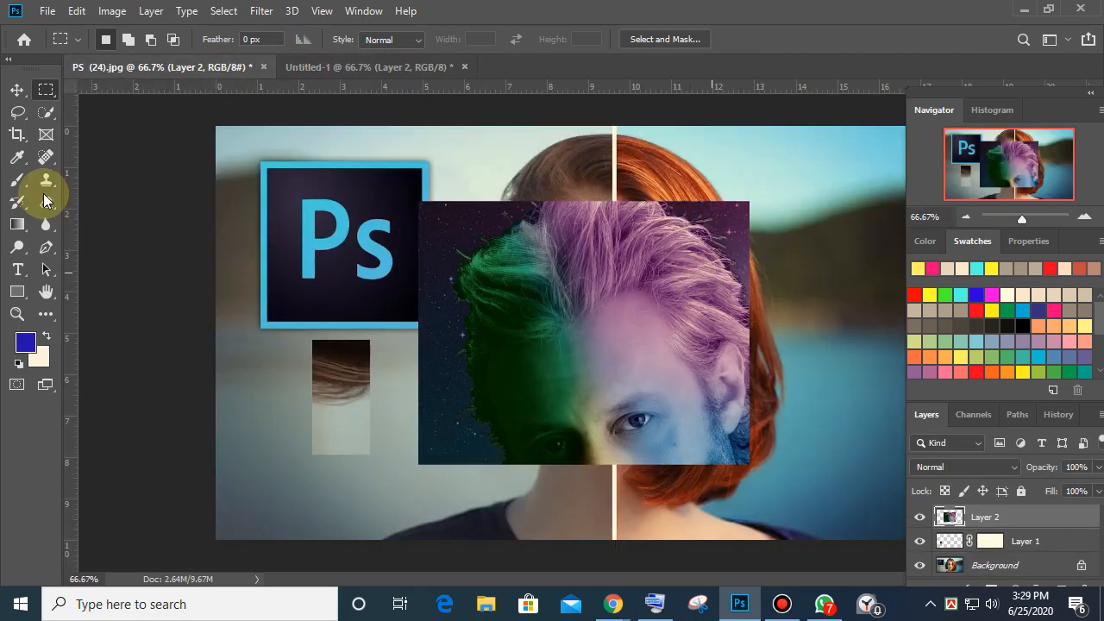
Step: Position the pasted portrait over the woman's face and hair, and delete Layer 1 with its mask
{"action": "left_click", "coordinate": [17, 90]}
{"action": "left_click_drag", "start_coordinate": [515, 288], "coordinate": [555, 247]}
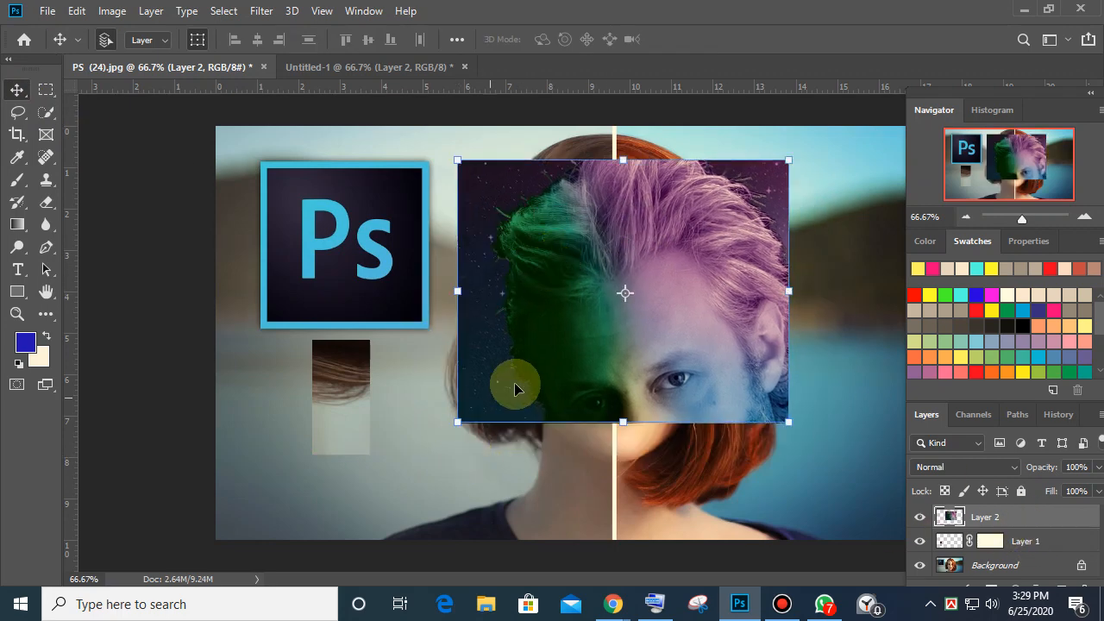
{"action": "left_click", "coordinate": [991, 545]}
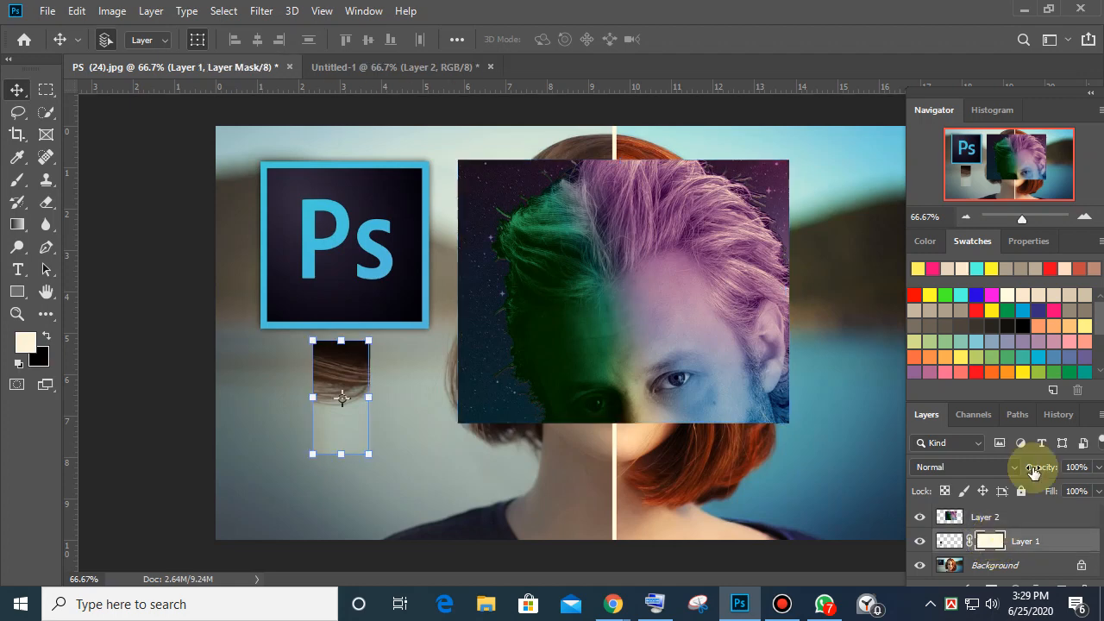
{"action": "key", "text": "Delete"}
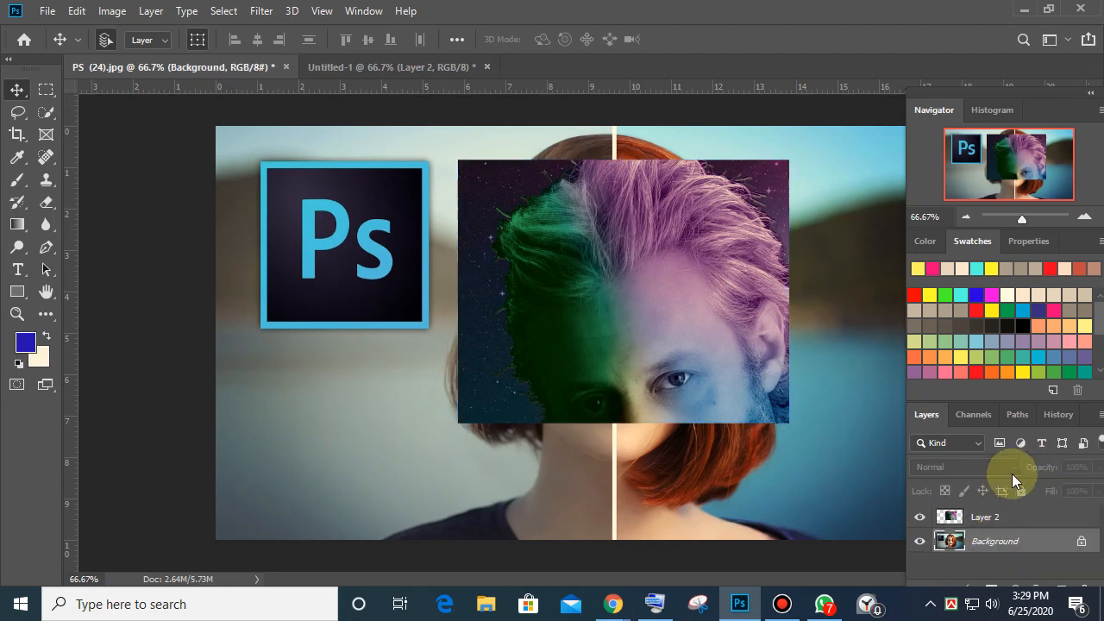
{"action": "left_click_drag", "start_coordinate": [644, 312], "coordinate": [669, 311]}
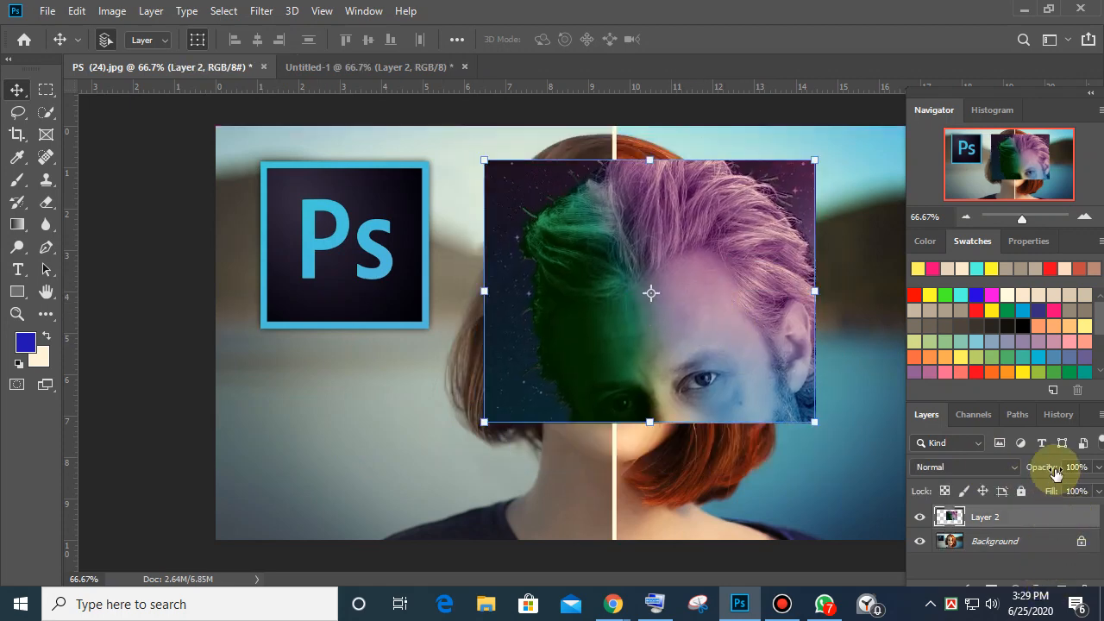
Step: Detach the Layers panel, place it over the canvas beside the tools, and make it taller
{"action": "left_click_drag", "start_coordinate": [1070, 413], "coordinate": [290, 90]}
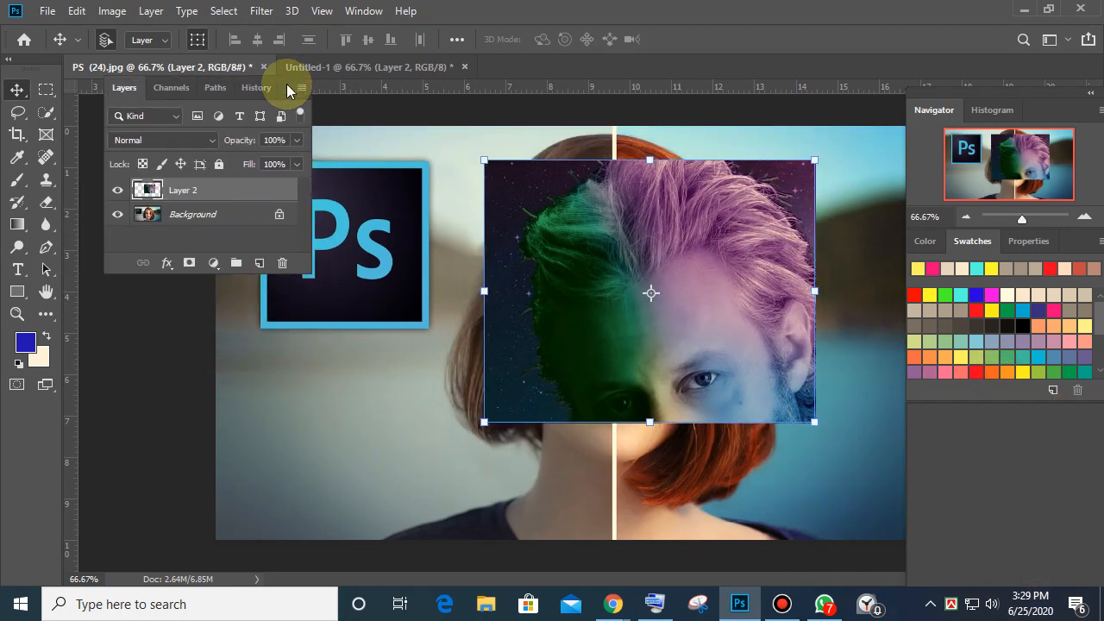
{"action": "left_click_drag", "start_coordinate": [239, 272], "coordinate": [191, 406]}
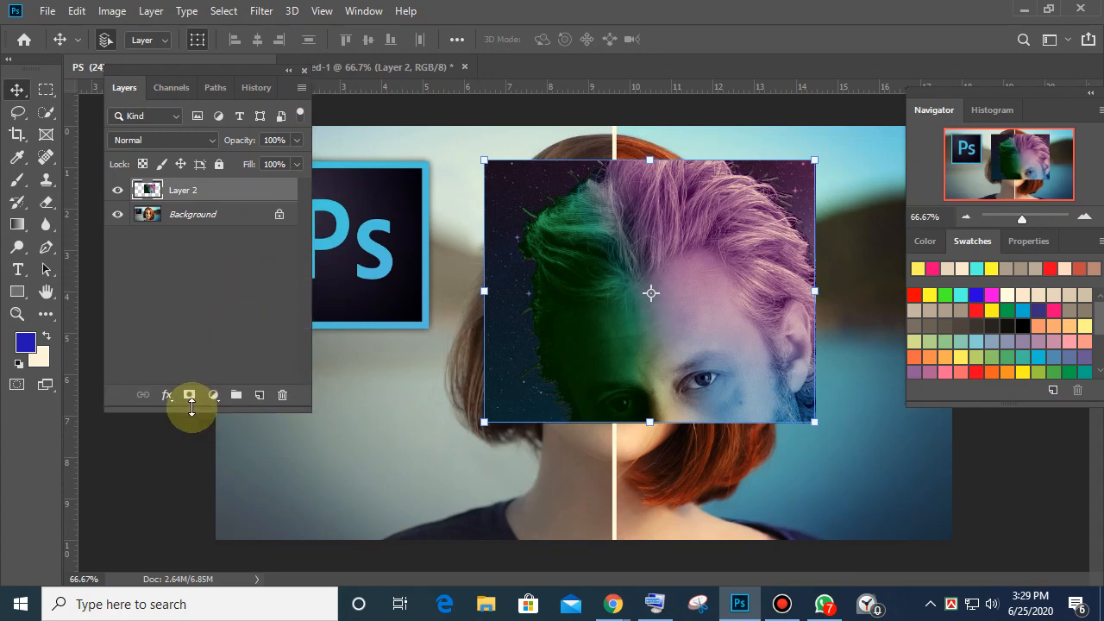
Step: Add a layer mask to Layer 2 and paint it black with the Brush to hide the pasted portrait's outer edges
{"action": "left_click", "coordinate": [192, 395]}
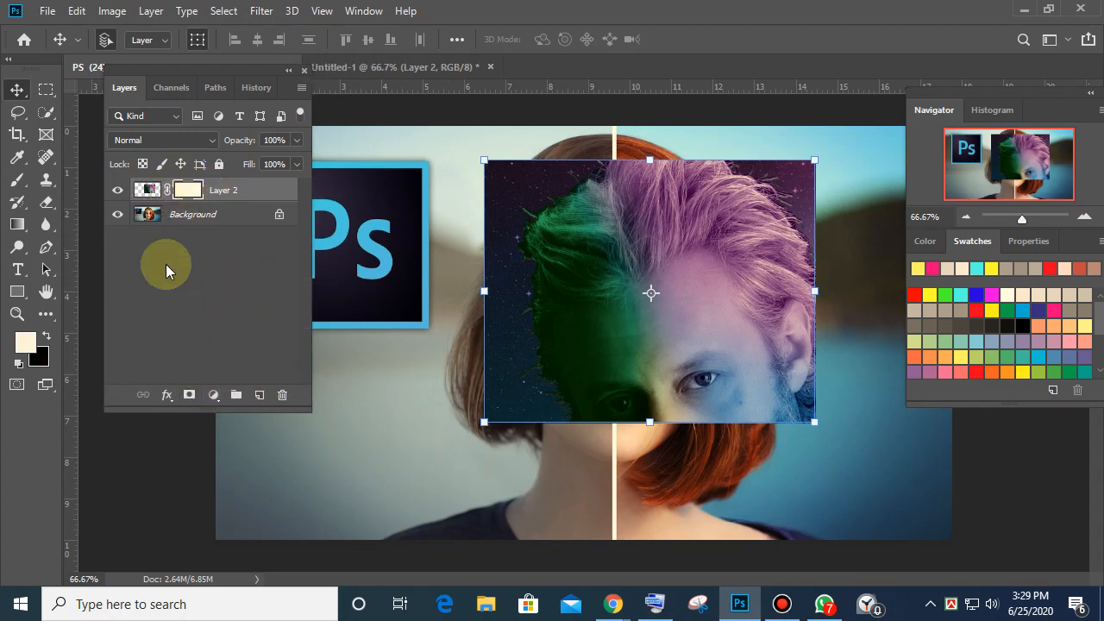
{"action": "left_click", "coordinate": [47, 336]}
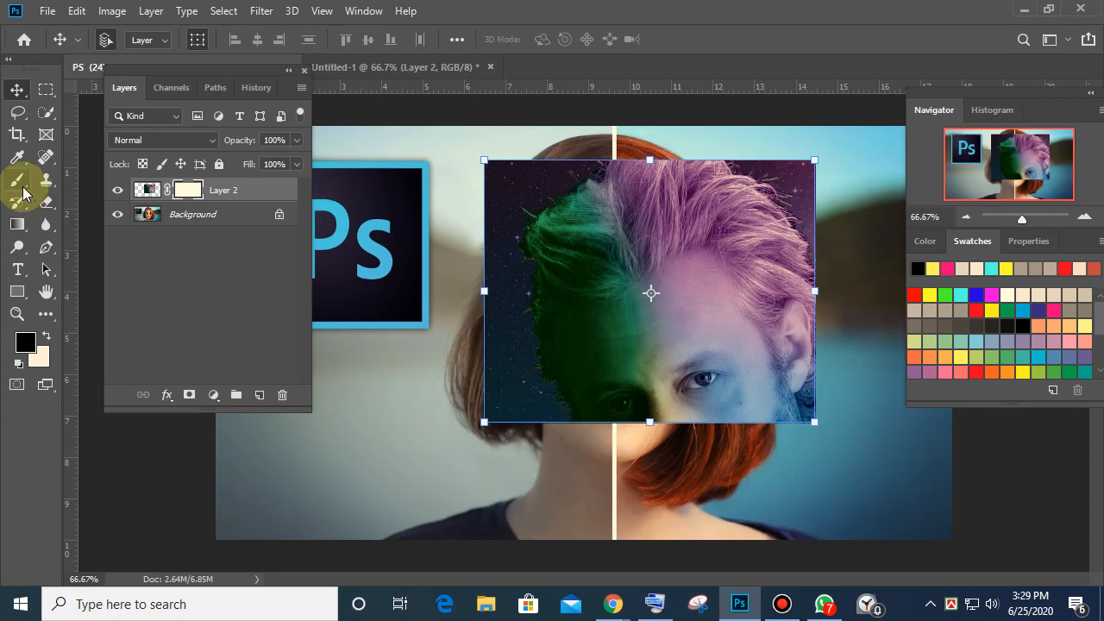
{"action": "left_click", "coordinate": [18, 181]}
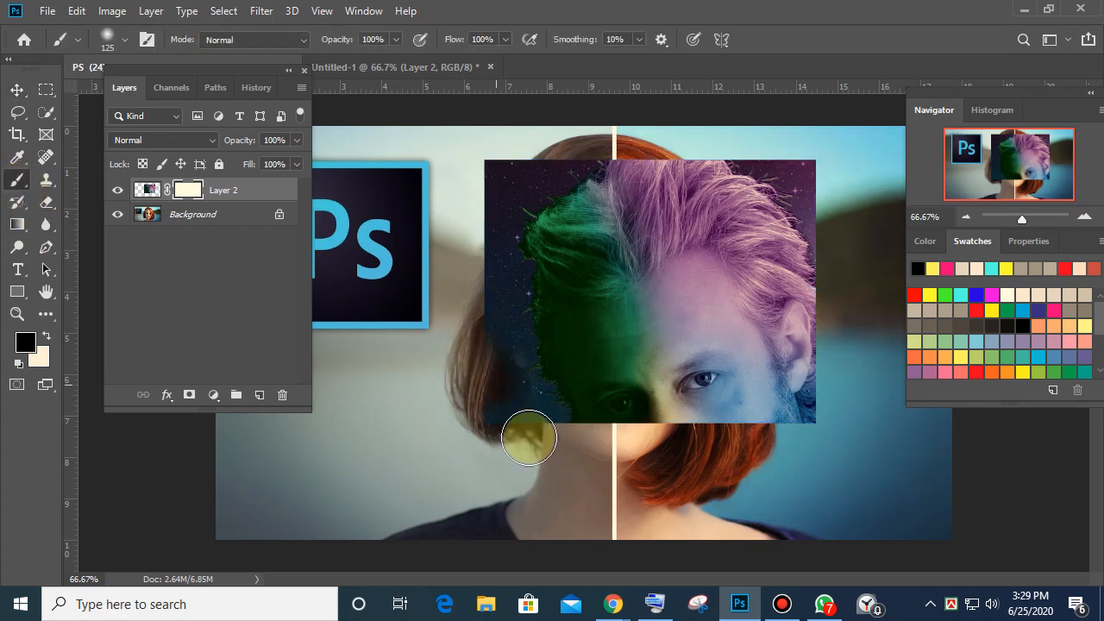
{"action": "mouse_move", "coordinate": [529, 438]}
{"action": "left_mouse_down"}
{"action": "mouse_move", "coordinate": [468, 277]}
{"action": "mouse_move", "coordinate": [552, 451]}
{"action": "mouse_move", "coordinate": [465, 221]}
{"action": "mouse_move", "coordinate": [513, 356]}
{"action": "mouse_move", "coordinate": [490, 130]}
{"action": "mouse_move", "coordinate": [482, 301]}
{"action": "mouse_move", "coordinate": [477, 164]}
{"action": "mouse_move", "coordinate": [494, 155]}
{"action": "mouse_move", "coordinate": [594, 135]}
{"action": "mouse_move", "coordinate": [717, 140]}
{"action": "mouse_move", "coordinate": [771, 173]}
{"action": "mouse_move", "coordinate": [806, 241]}
{"action": "mouse_move", "coordinate": [797, 148]}
{"action": "mouse_move", "coordinate": [811, 421]}
{"action": "mouse_move", "coordinate": [817, 394]}
{"action": "left_mouse_up"}
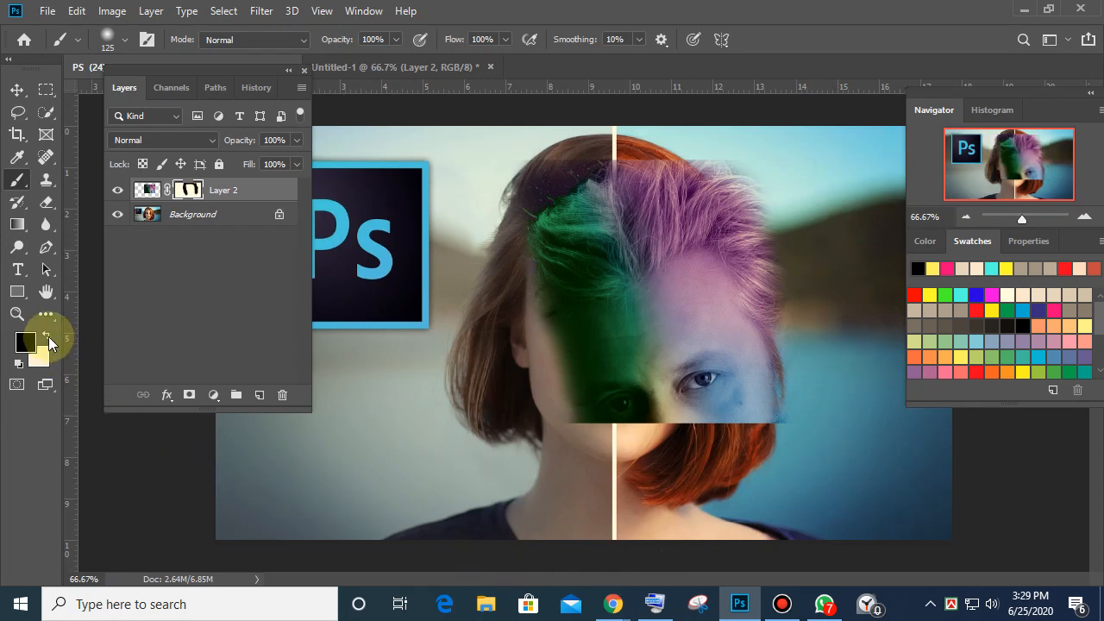
Step: Restore the hidden portrait edges by painting the mask with the light colour, and dismiss the class alarm
{"action": "mouse_move", "coordinate": [752, 198]}
{"action": "left_mouse_down"}
{"action": "mouse_move", "coordinate": [777, 306]}
{"action": "mouse_move", "coordinate": [782, 395]}
{"action": "mouse_move", "coordinate": [804, 346]}
{"action": "mouse_move", "coordinate": [798, 254]}
{"action": "mouse_move", "coordinate": [739, 205]}
{"action": "mouse_move", "coordinate": [641, 155]}
{"action": "mouse_move", "coordinate": [551, 176]}
{"action": "mouse_move", "coordinate": [501, 324]}
{"action": "mouse_move", "coordinate": [561, 481]}
{"action": "mouse_move", "coordinate": [546, 260]}
{"action": "mouse_move", "coordinate": [542, 372]}
{"action": "mouse_move", "coordinate": [515, 383]}
{"action": "mouse_move", "coordinate": [614, 426]}
{"action": "mouse_move", "coordinate": [592, 449]}
{"action": "mouse_move", "coordinate": [684, 284]}
{"action": "mouse_move", "coordinate": [529, 364]}
{"action": "mouse_move", "coordinate": [543, 197]}
{"action": "mouse_move", "coordinate": [523, 228]}
{"action": "mouse_move", "coordinate": [714, 188]}
{"action": "mouse_move", "coordinate": [769, 276]}
{"action": "mouse_move", "coordinate": [813, 260]}
{"action": "mouse_move", "coordinate": [758, 222]}
{"action": "mouse_move", "coordinate": [545, 246]}
{"action": "mouse_move", "coordinate": [664, 236]}
{"action": "mouse_move", "coordinate": [673, 257]}
{"action": "mouse_move", "coordinate": [592, 272]}
{"action": "left_mouse_up"}
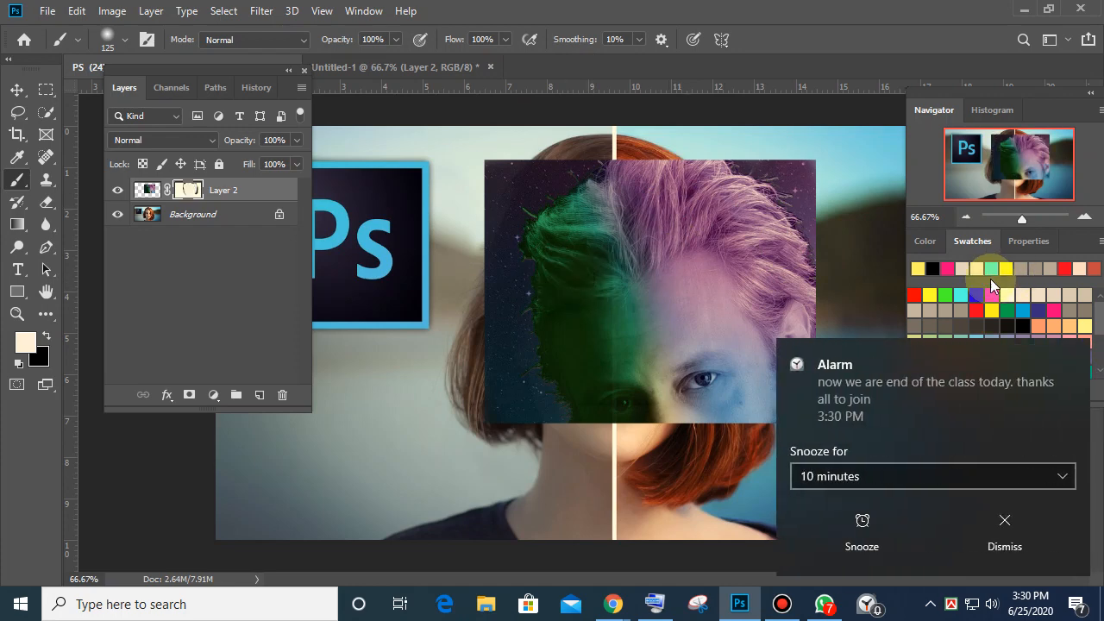
{"action": "left_click", "coordinate": [1003, 526]}
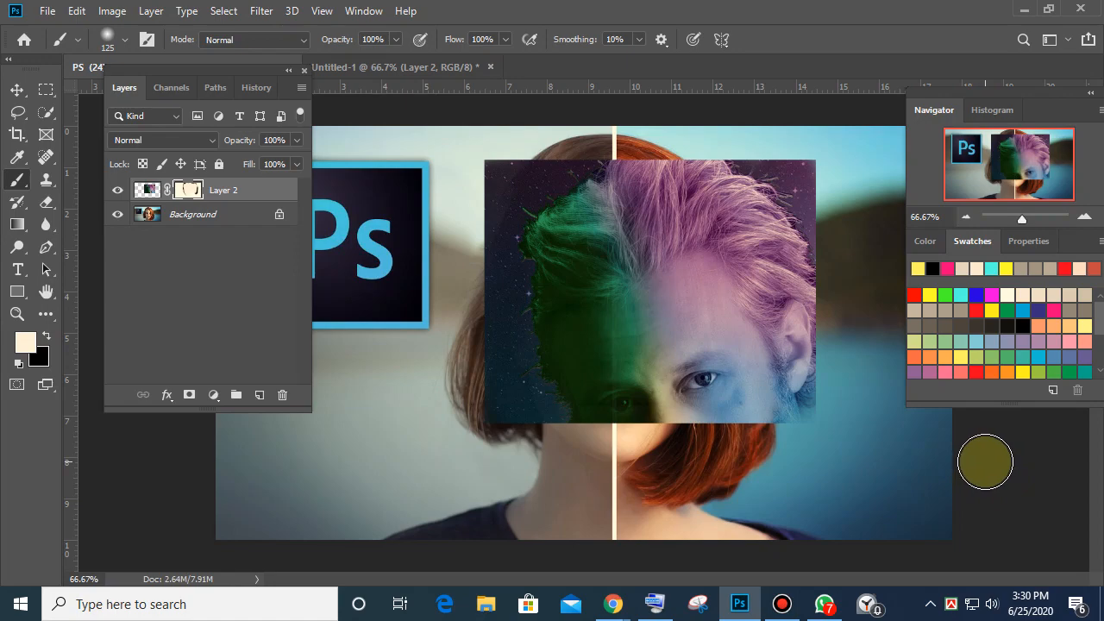
Step: Switch to the Google Meet call in Chrome to check the participant list, and return to Photoshop
{"action": "mouse_move", "coordinate": [618, 600]}
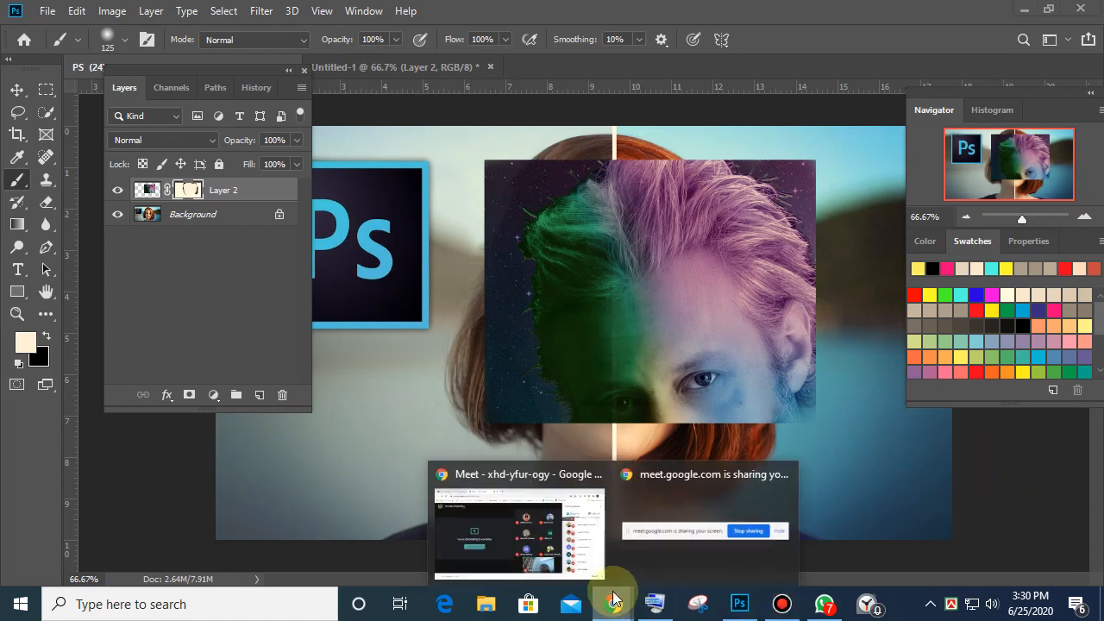
{"action": "left_click", "coordinate": [488, 516]}
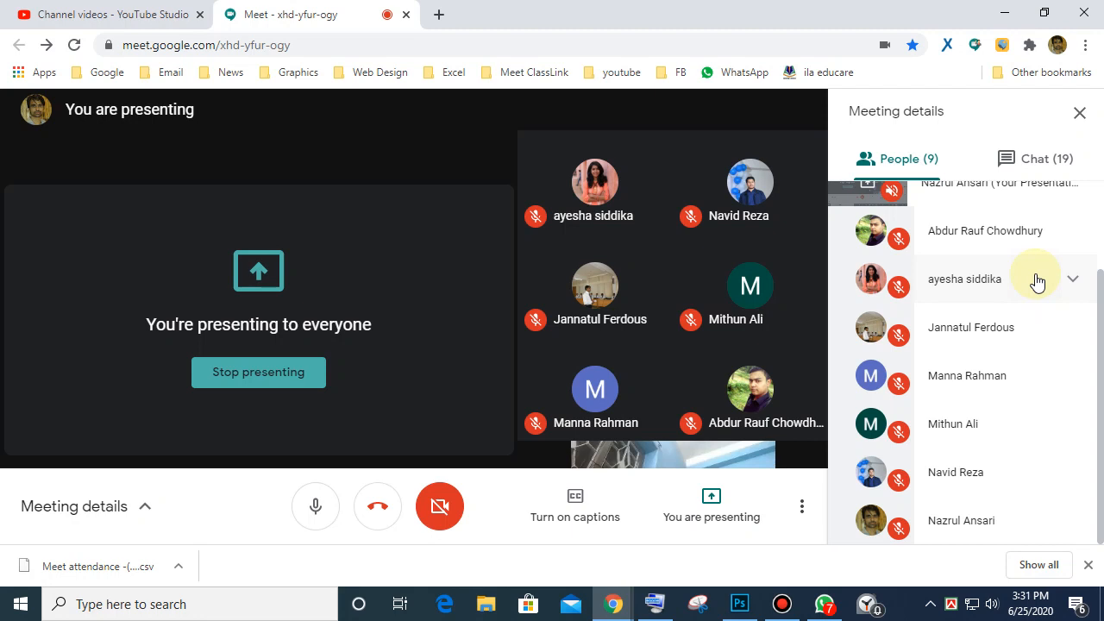
{"action": "left_click", "coordinate": [612, 593]}
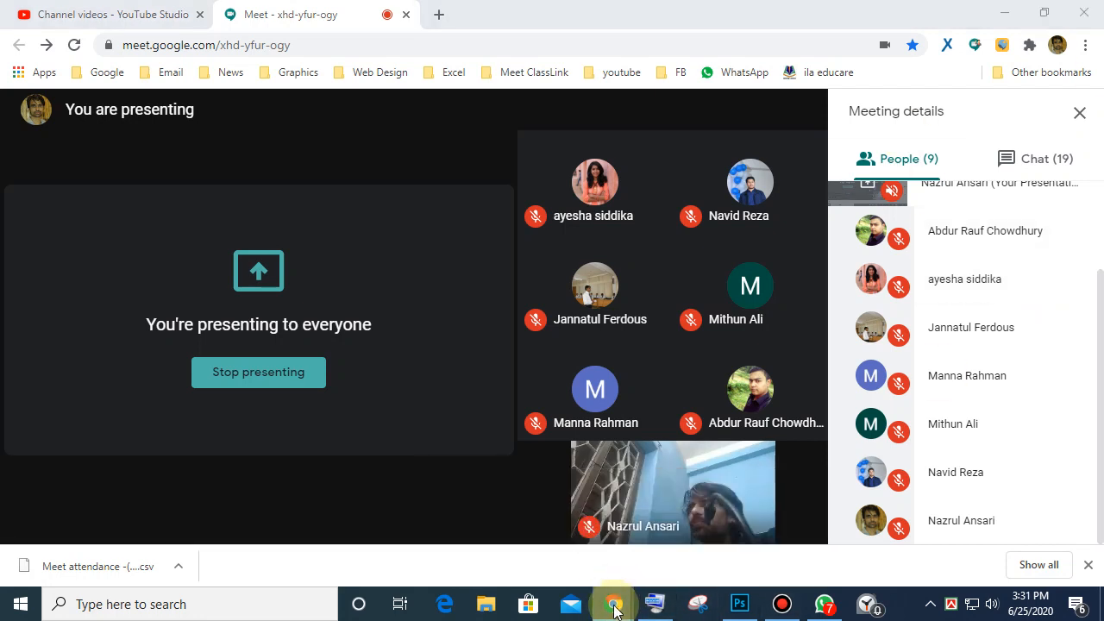
{"action": "left_click", "coordinate": [543, 548]}
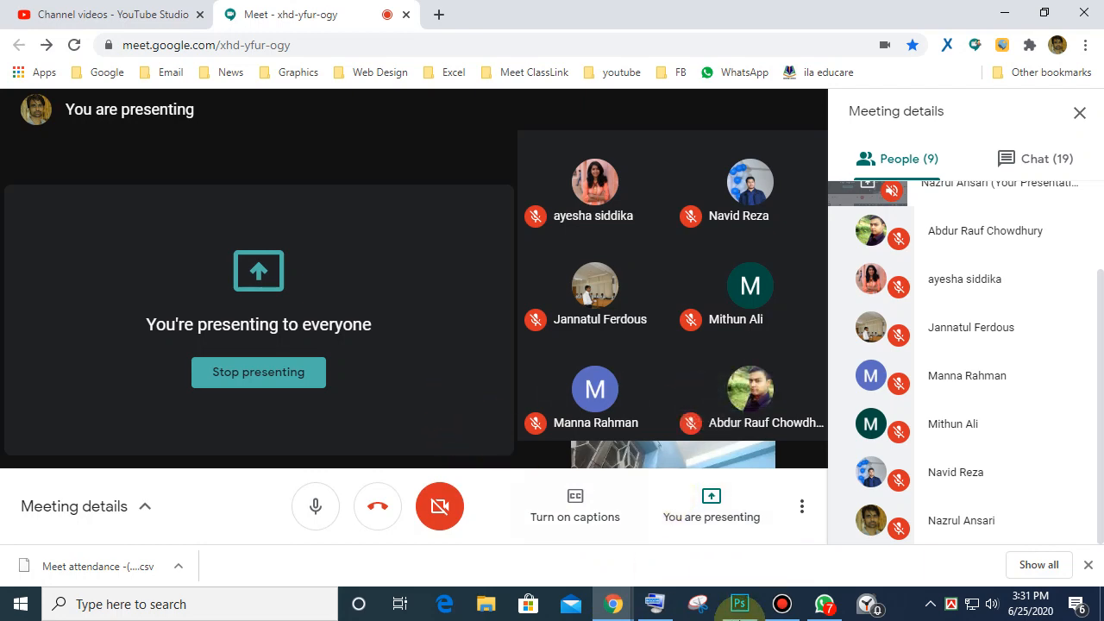
{"action": "left_click", "coordinate": [739, 604]}
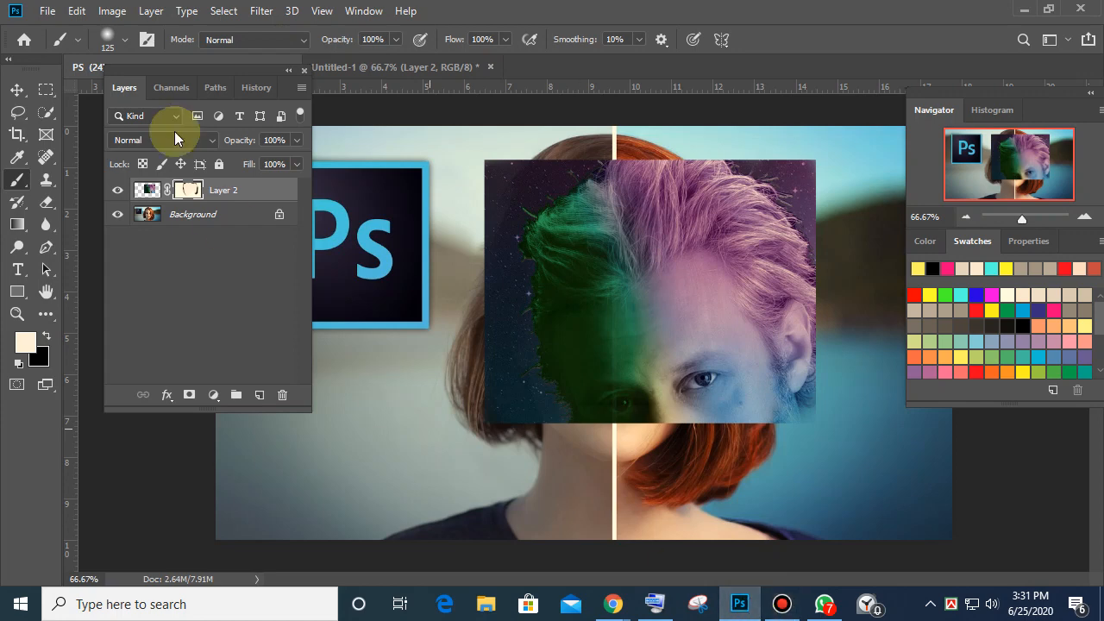
Step: Move the floating Layers panel lower over the canvas, and delete Layer 2 together with its mask
{"action": "left_click_drag", "start_coordinate": [215, 78], "coordinate": [188, 138]}
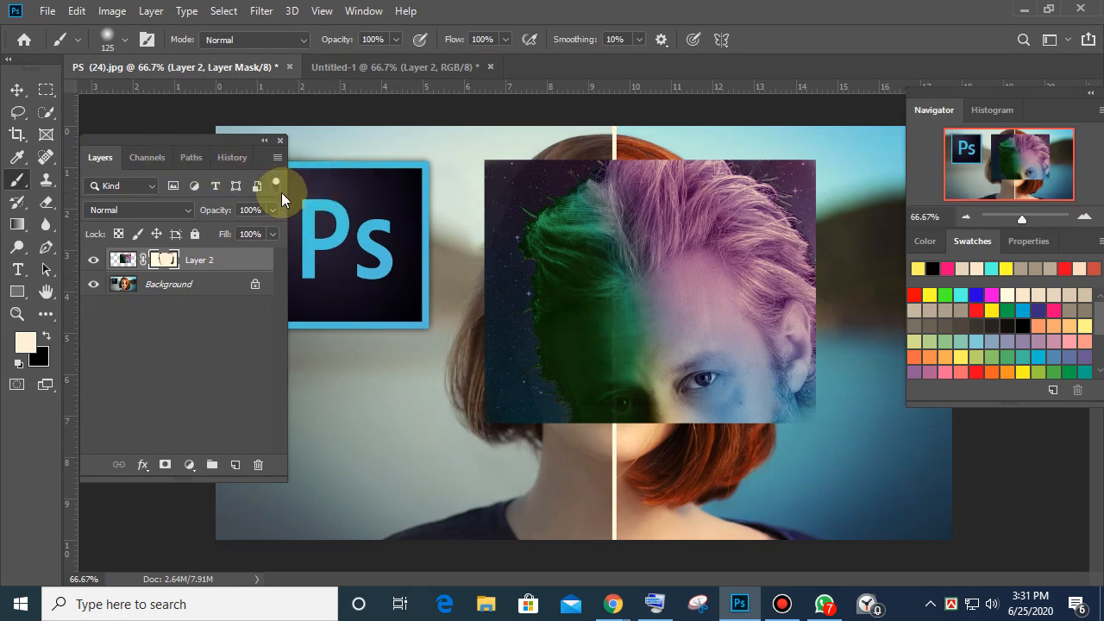
{"action": "left_click", "coordinate": [46, 90]}
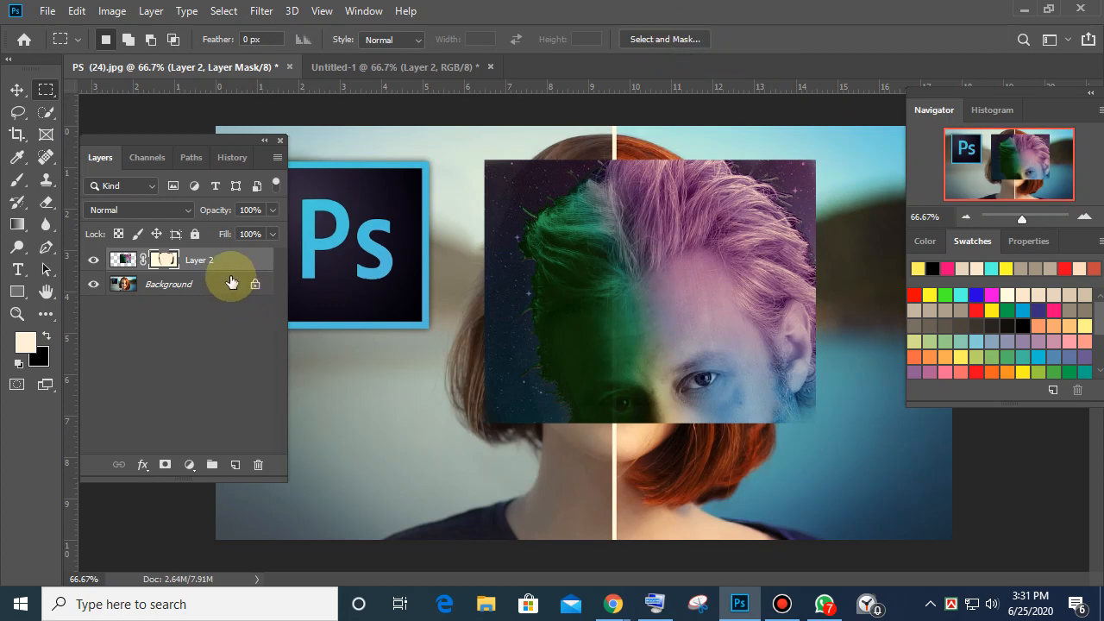
{"action": "left_click", "coordinate": [190, 263]}
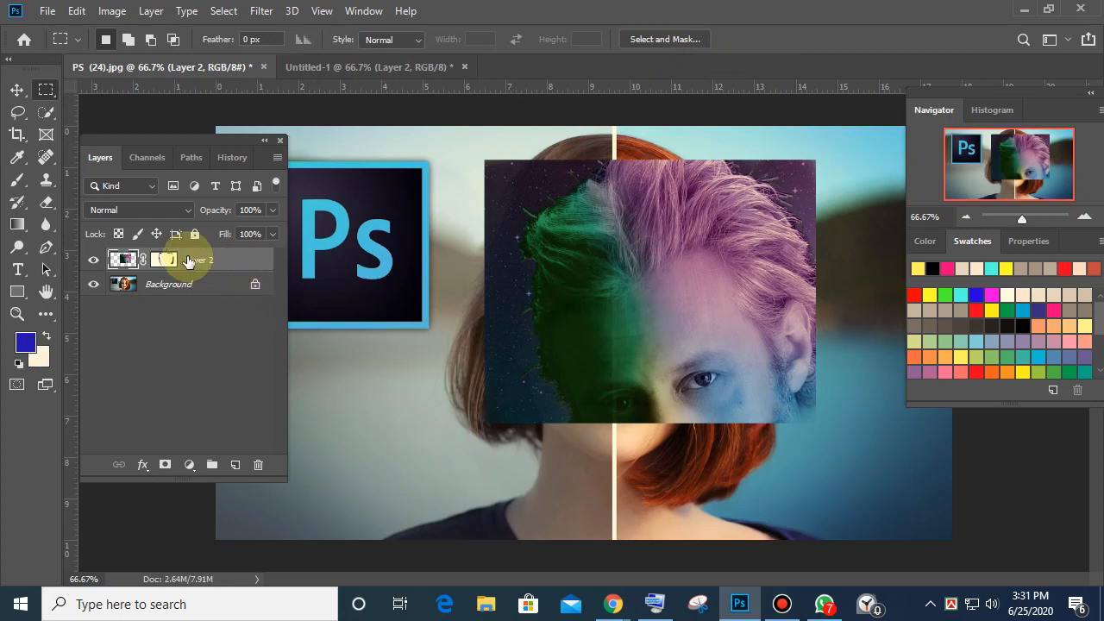
{"action": "left_click", "coordinate": [162, 284]}
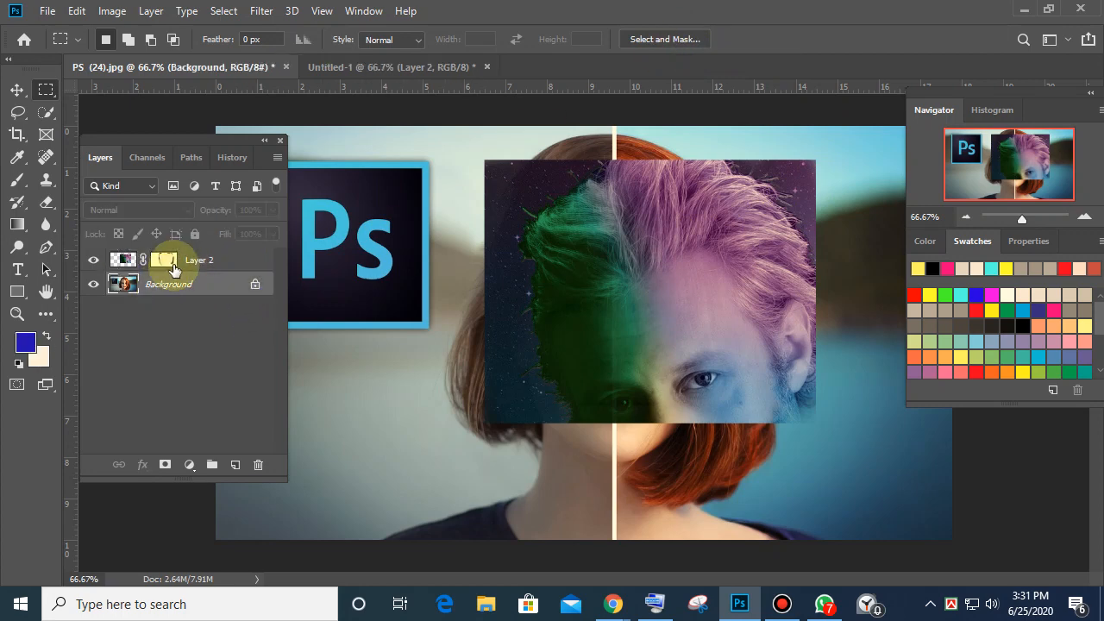
{"action": "left_click", "coordinate": [172, 263]}
{"action": "key", "text": "Delete"}
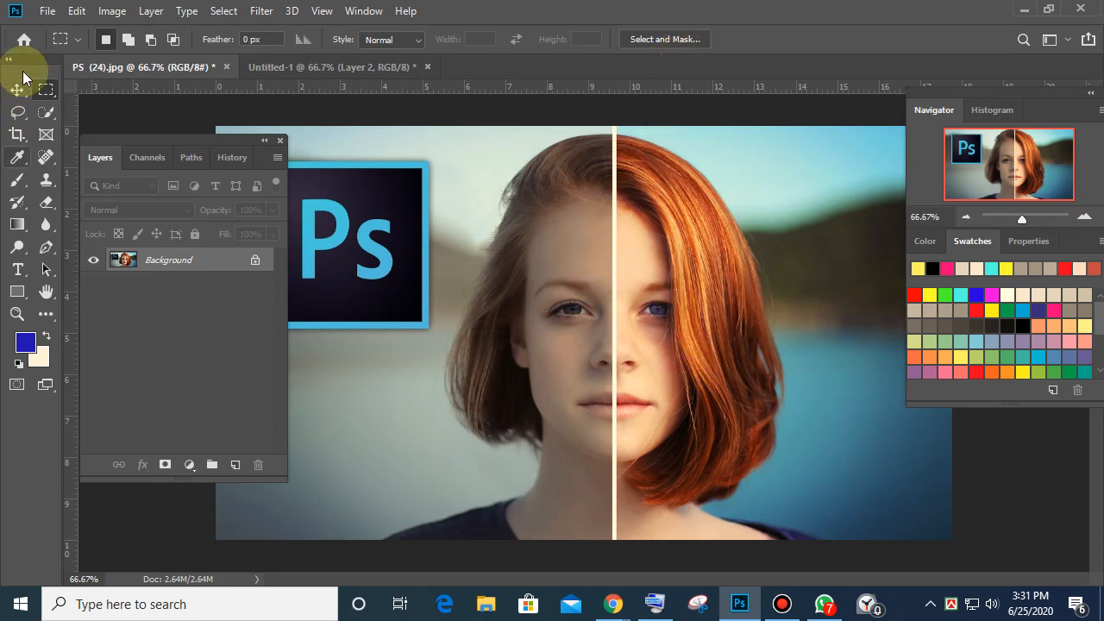
Step: Paste the copied portrait area into PS (24).jpg and move it over the woman's face and hair
{"action": "left_click_drag", "start_coordinate": [517, 188], "coordinate": [773, 414]}
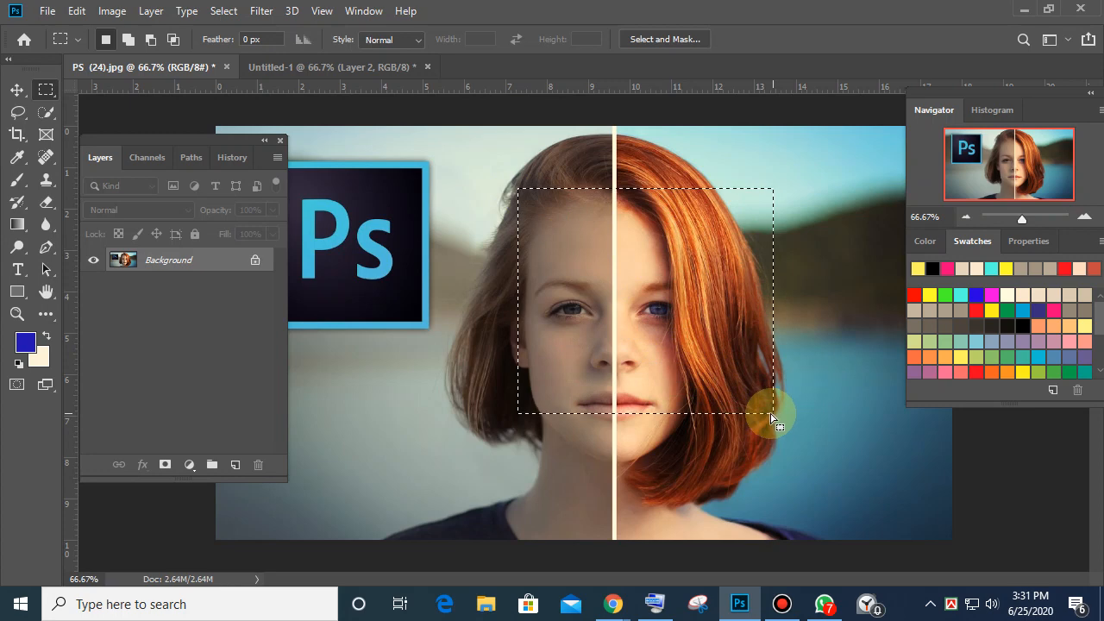
{"action": "left_click", "coordinate": [730, 376]}
{"action": "key", "text": "ctrl+v"}
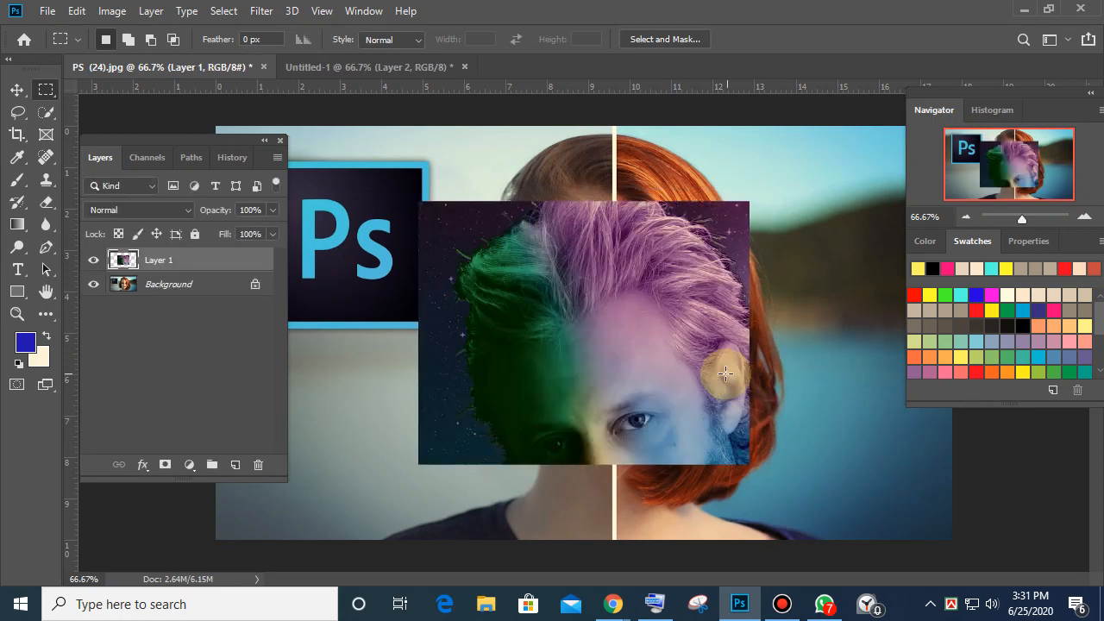
{"action": "left_click", "coordinate": [16, 90]}
{"action": "left_click_drag", "start_coordinate": [482, 324], "coordinate": [605, 326]}
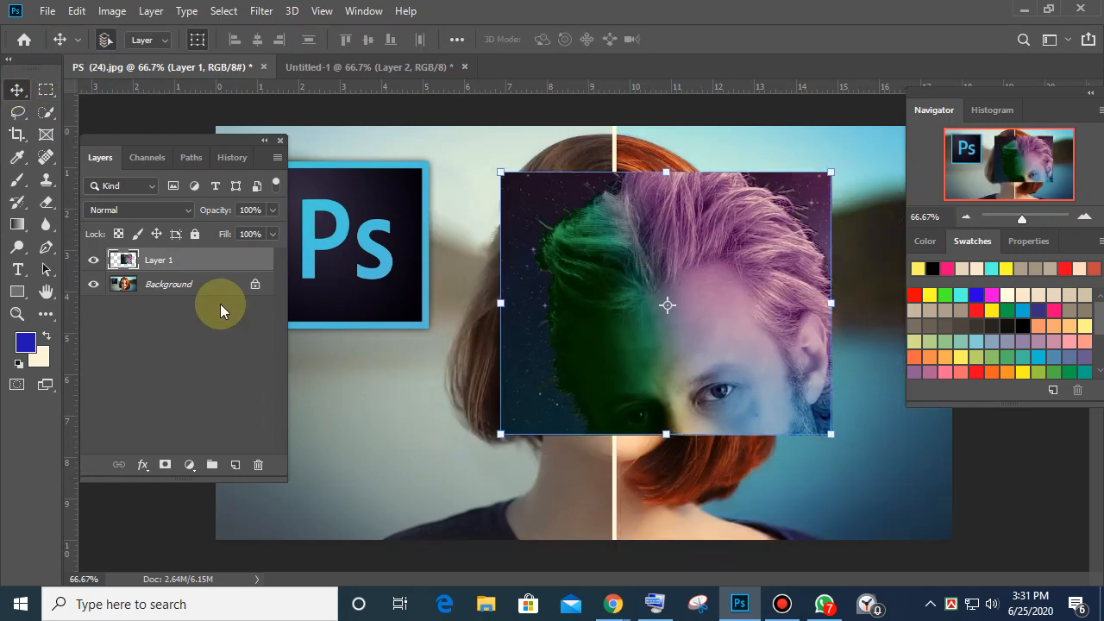
Step: Select a rectangular area inside the pasted portrait, preview it in Select and Mask, and cancel and deselect
{"action": "left_click", "coordinate": [46, 89]}
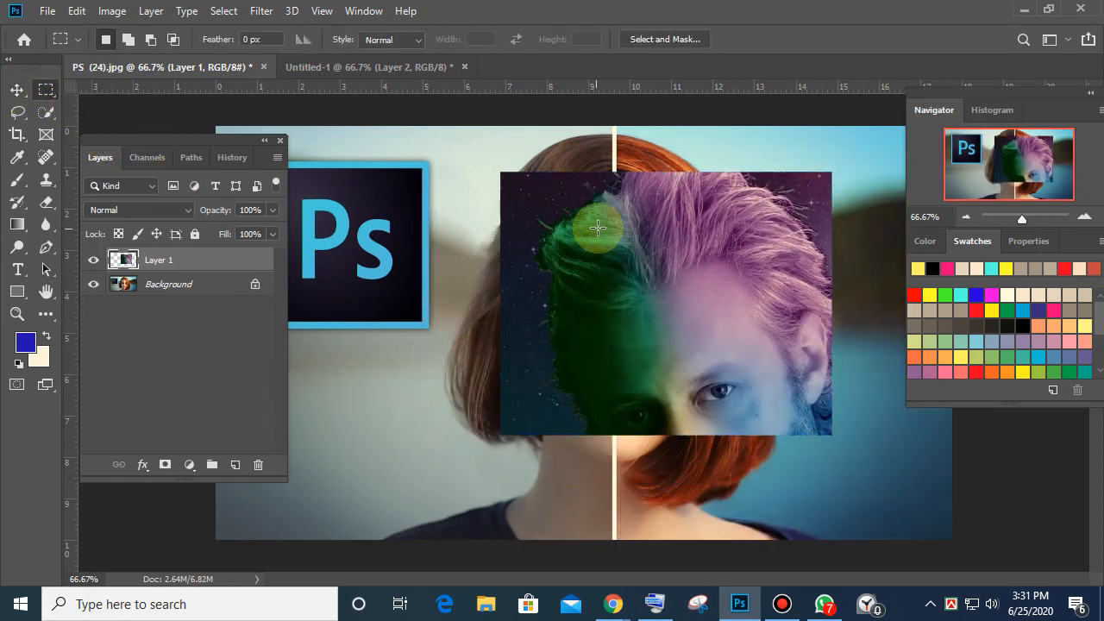
{"action": "left_click_drag", "start_coordinate": [595, 228], "coordinate": [761, 415]}
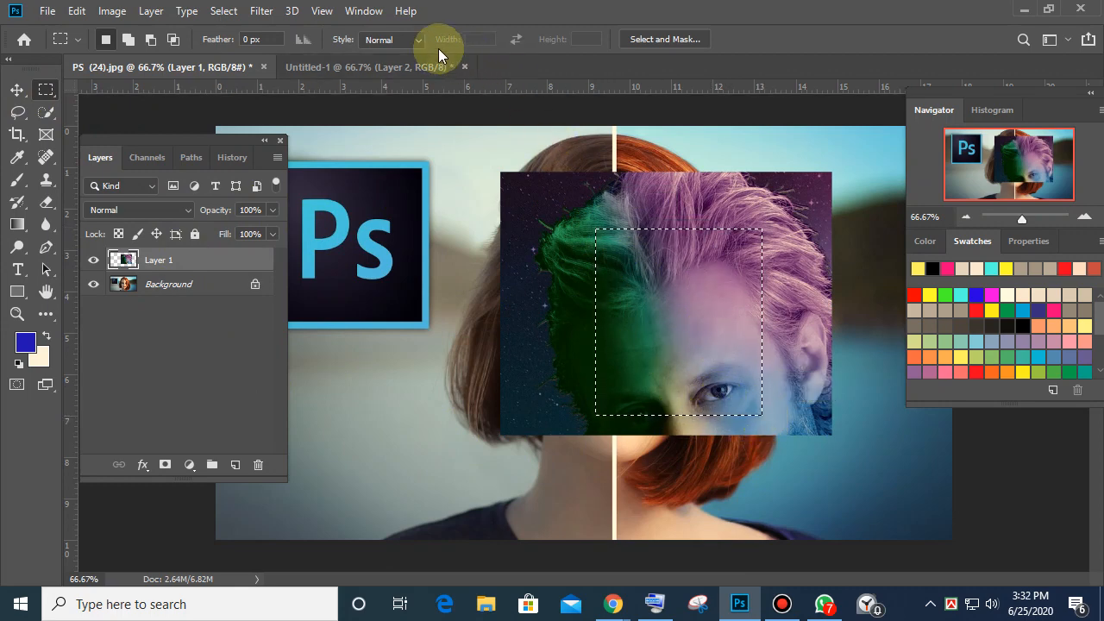
{"action": "left_click", "coordinate": [664, 39]}
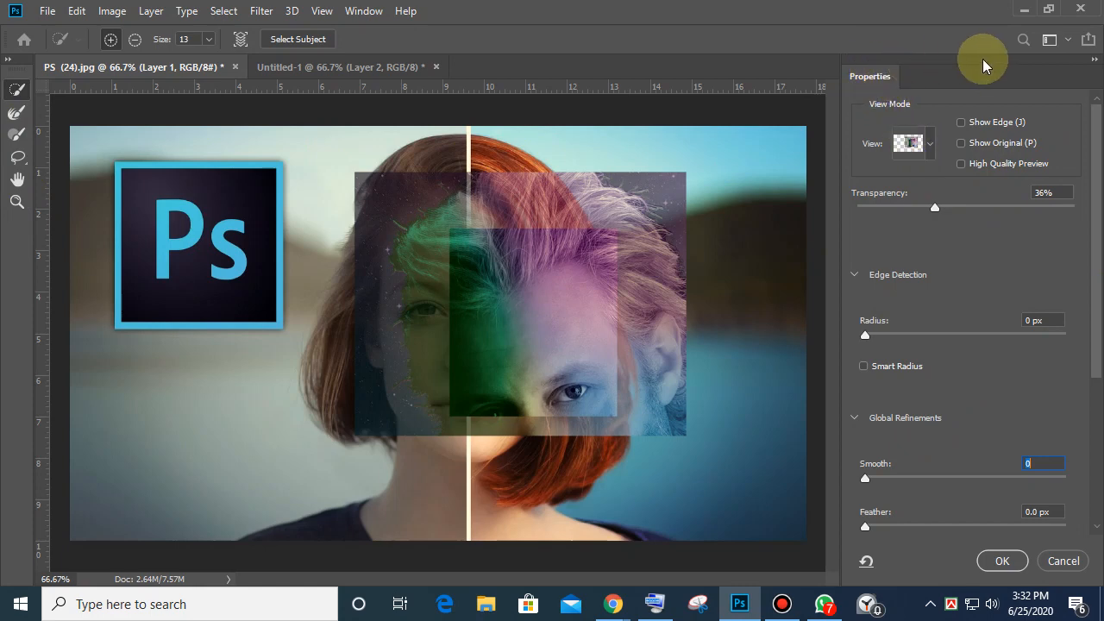
{"action": "left_click_drag", "start_coordinate": [983, 76], "coordinate": [1098, 67]}
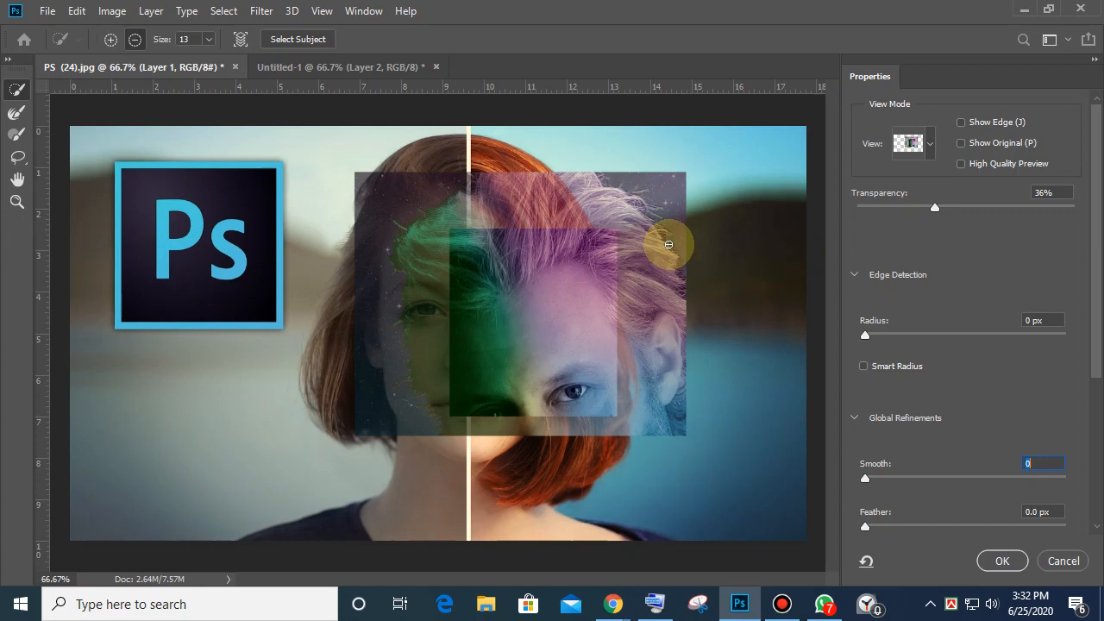
{"action": "left_click", "coordinate": [960, 163]}
{"action": "left_click", "coordinate": [1078, 571]}
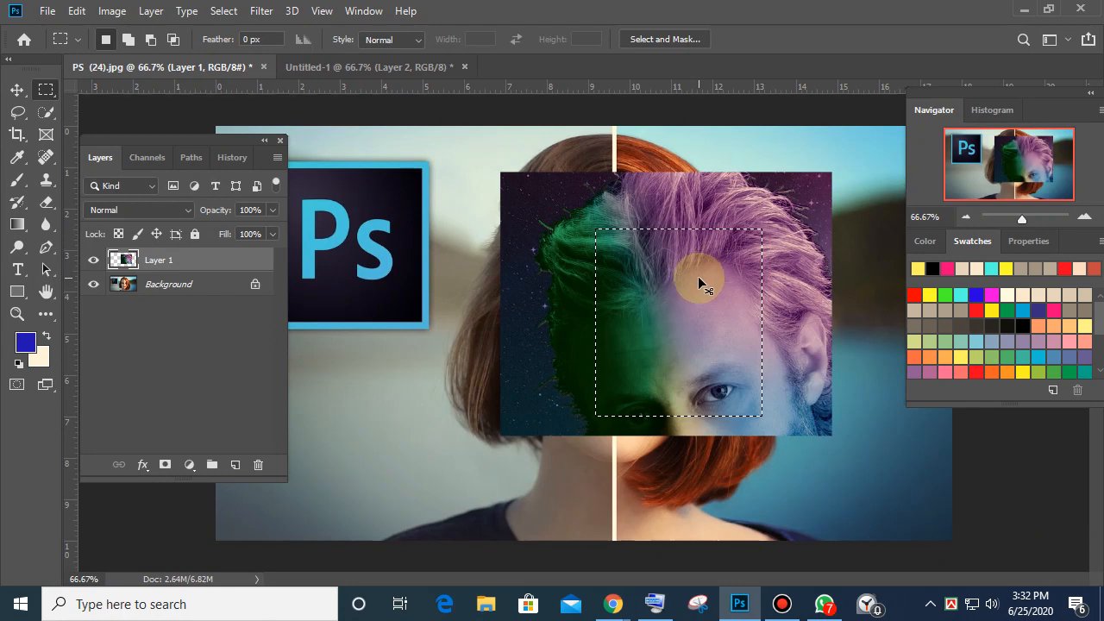
{"action": "left_click", "coordinate": [640, 279]}
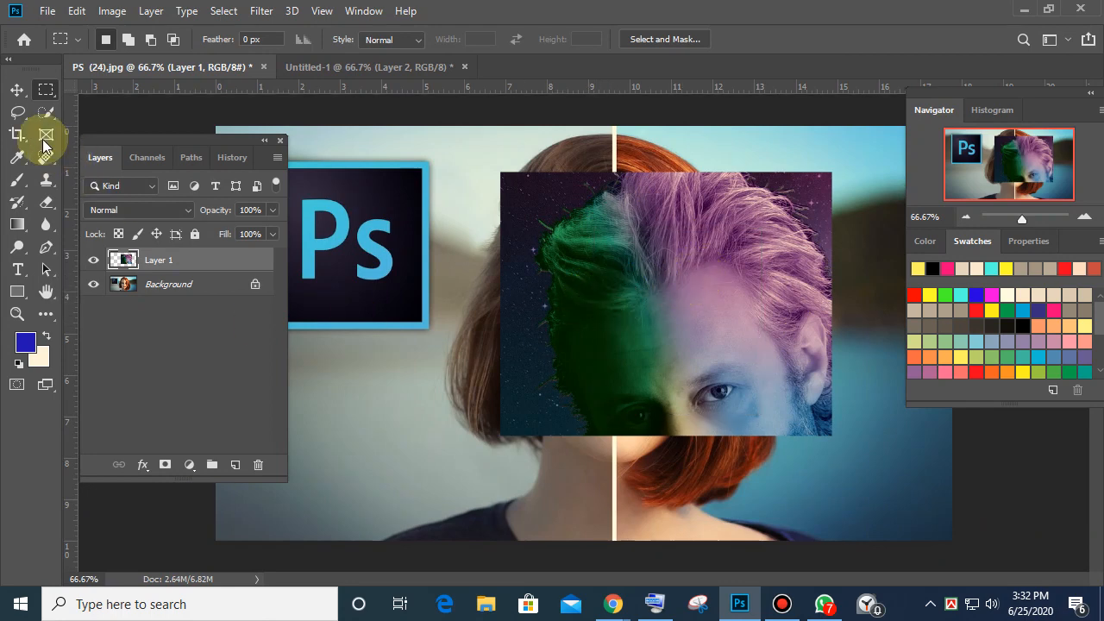
Step: Draw an elliptical marquee around the man's hair and forehead on Layer 1, and nudge the selection slightly upward
{"action": "right_click", "coordinate": [46, 102]}
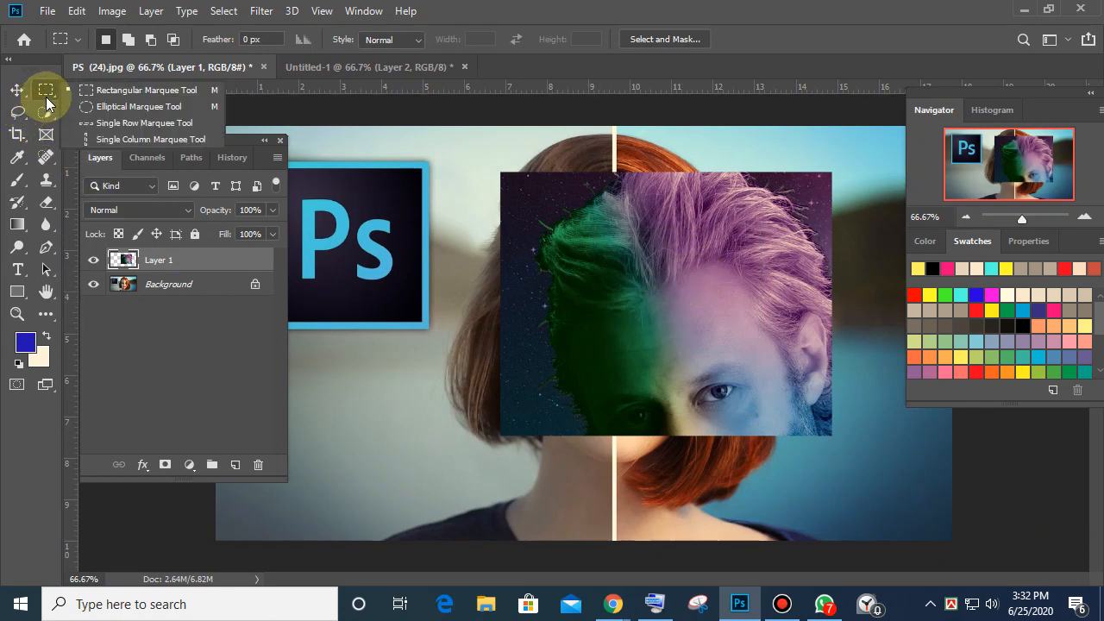
{"action": "left_click", "coordinate": [90, 106]}
{"action": "left_click_drag", "start_coordinate": [537, 187], "coordinate": [833, 373]}
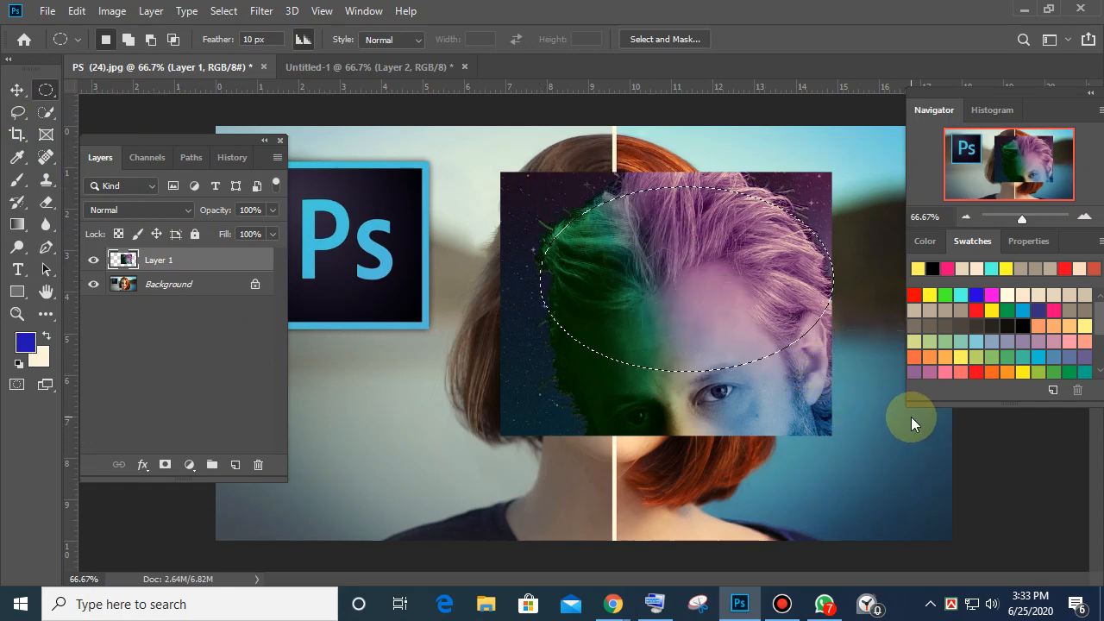
{"action": "key", "text": "Up"}
{"action": "key", "text": "Up"}
{"action": "key", "text": "Up"}
{"action": "key", "text": "Up"}
{"action": "key", "text": "Up"}
{"action": "key", "text": "Up"}
{"action": "key", "text": "Up"}
{"action": "key", "text": "Up"}
{"action": "key", "text": "Up"}
{"action": "key", "text": "Up"}
{"action": "key", "text": "Up"}
{"action": "key", "text": "Up"}
{"action": "key", "text": "Up"}
{"action": "key", "text": "Up"}
{"action": "key", "text": "Up"}
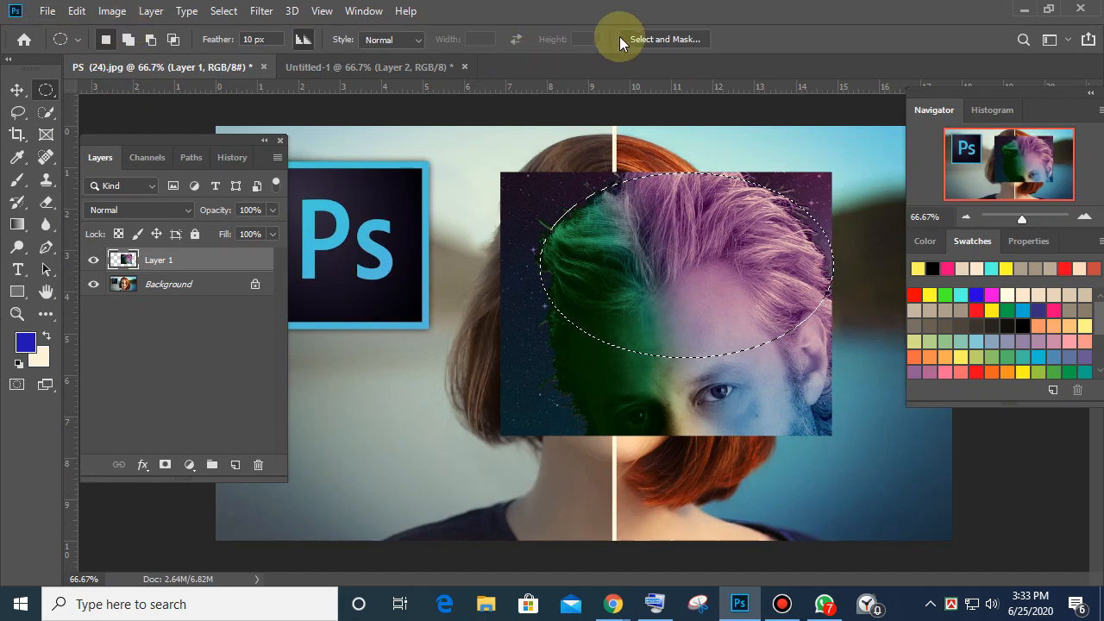
Step: Open the elliptical selection in Select and Mask with transparency at 100% and an edge detection radius of 32 px
{"action": "left_click", "coordinate": [653, 39]}
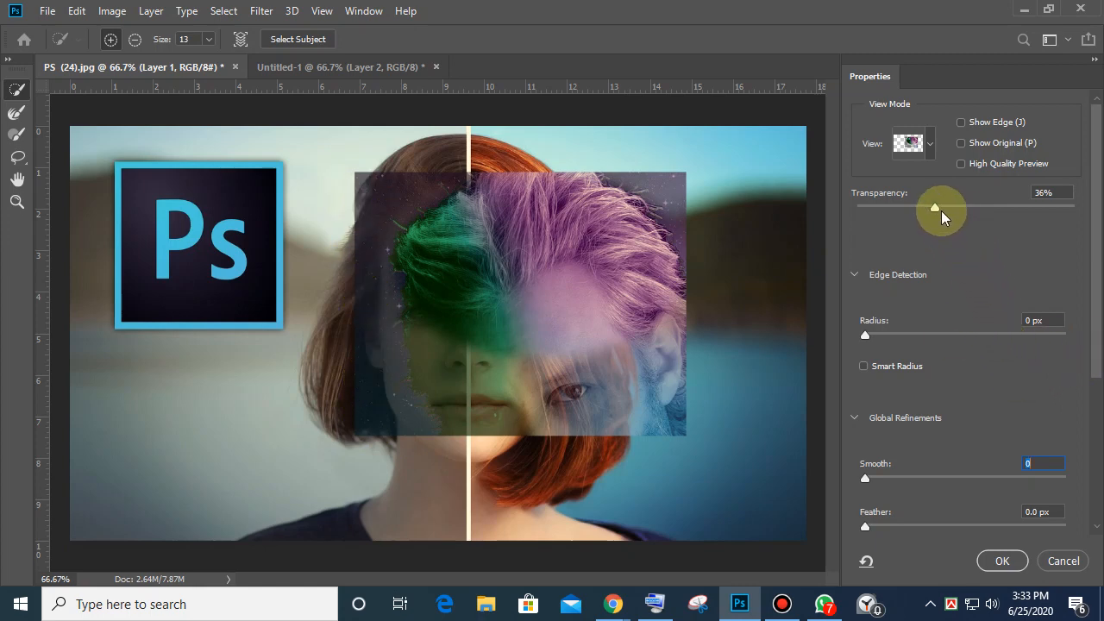
{"action": "left_click_drag", "start_coordinate": [937, 204], "coordinate": [1097, 220]}
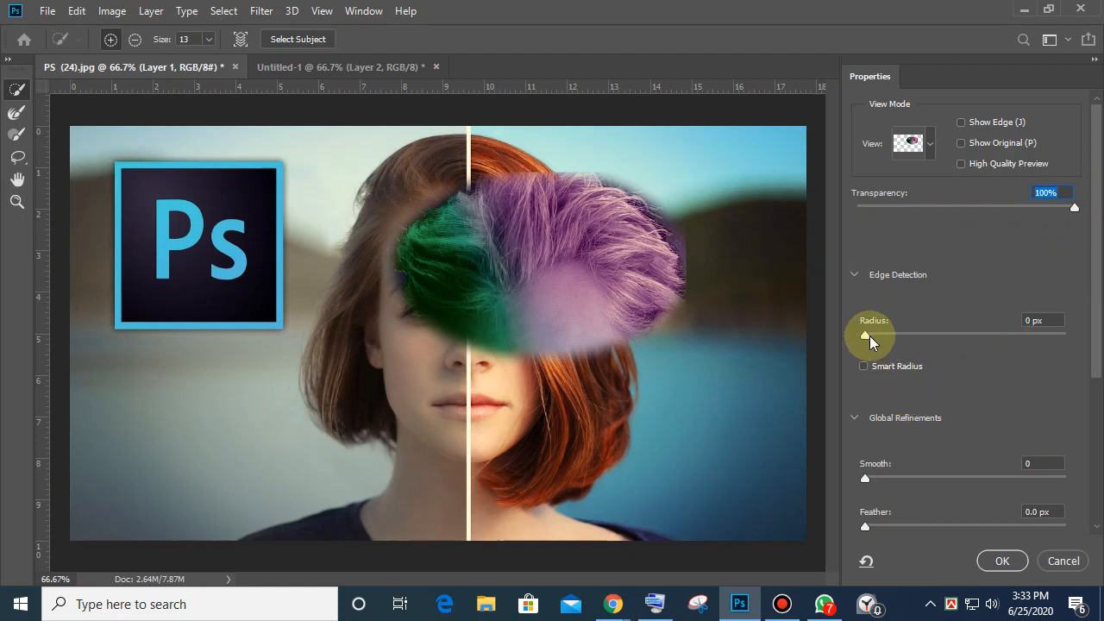
{"action": "left_click_drag", "start_coordinate": [866, 337], "coordinate": [984, 334]}
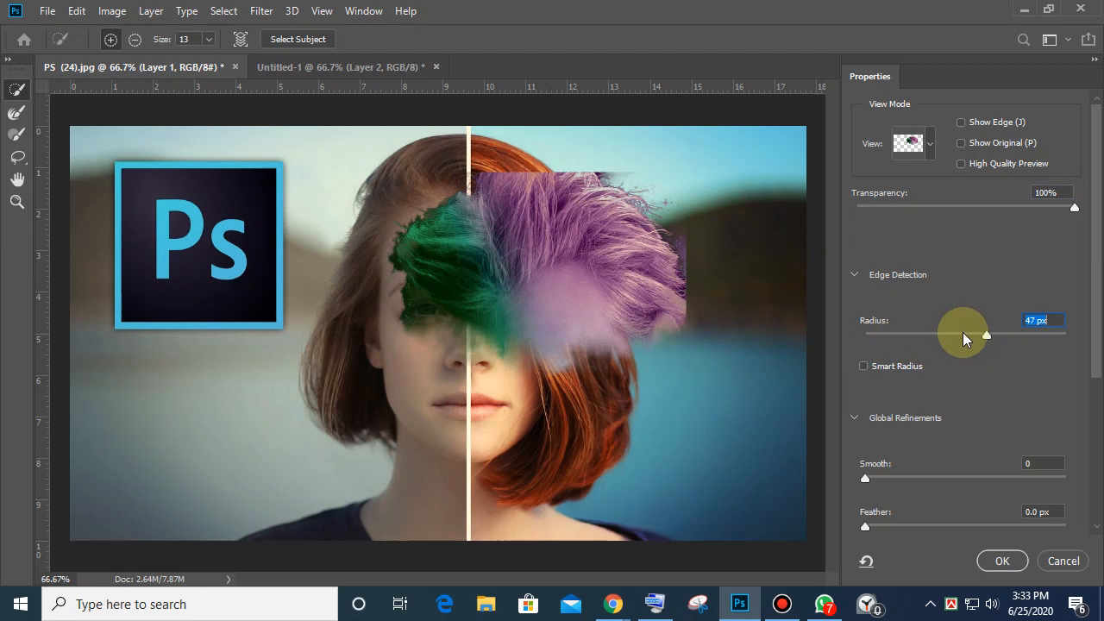
{"action": "left_click", "coordinate": [962, 332]}
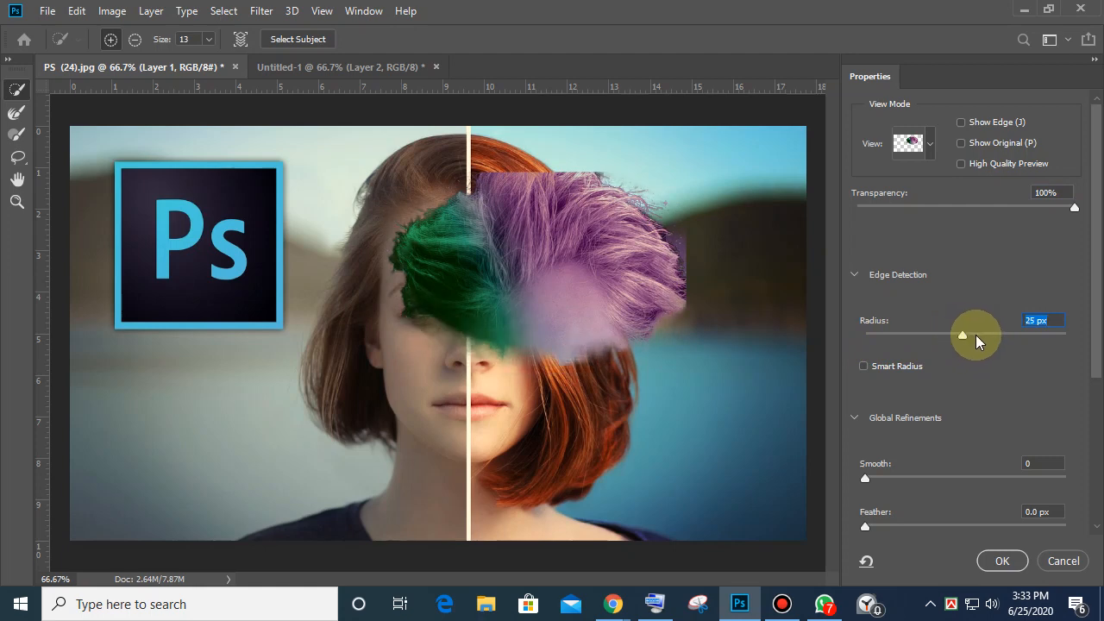
{"action": "mouse_move", "coordinate": [975, 335]}
{"action": "left_mouse_down"}
{"action": "mouse_move", "coordinate": [932, 337]}
{"action": "mouse_move", "coordinate": [969, 335]}
{"action": "left_mouse_up"}
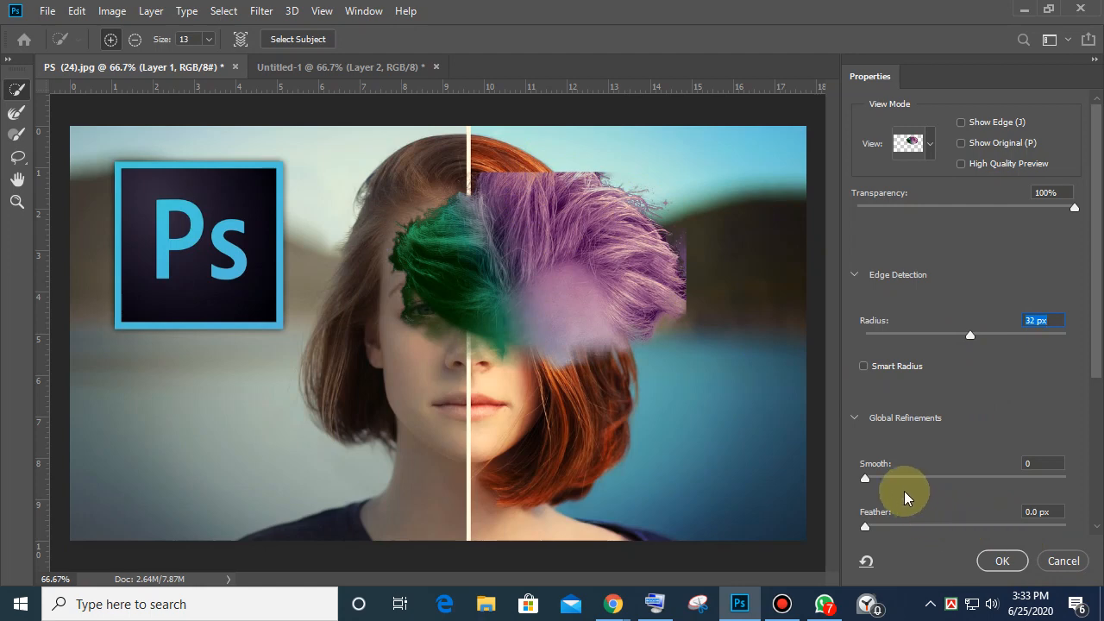
Step: Turn on Smart Radius and raise the edge detection radius to 59 px
{"action": "left_click", "coordinate": [878, 370]}
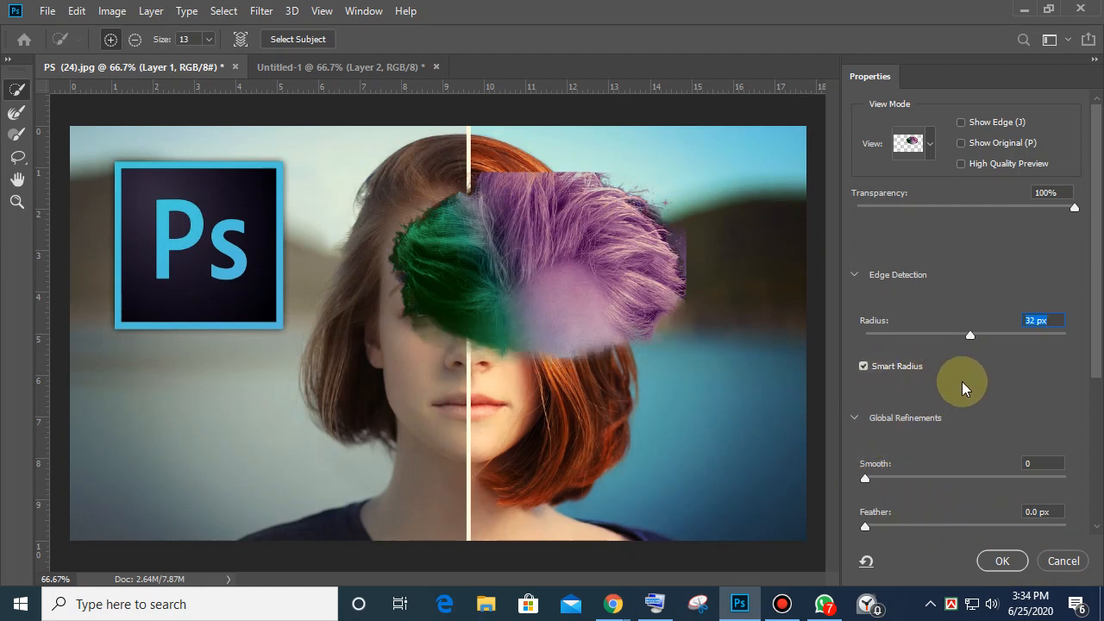
{"action": "left_click_drag", "start_coordinate": [971, 331], "coordinate": [992, 335]}
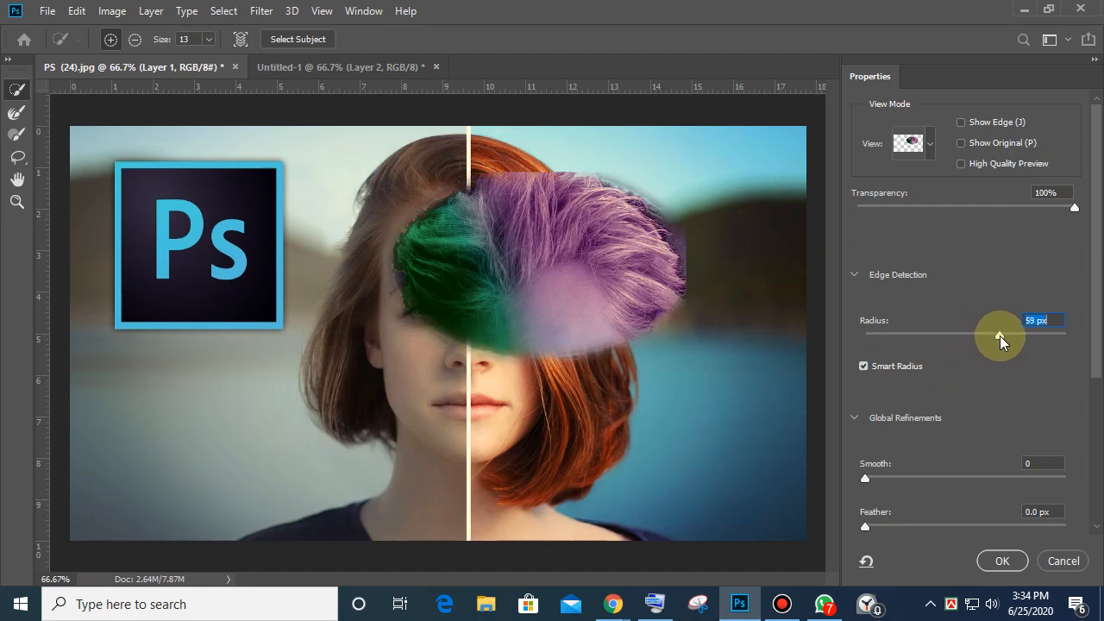
Step: Lower the edge detection radius to 29 px and turn off Smart Radius for the hair selection
{"action": "left_click_drag", "start_coordinate": [1000, 336], "coordinate": [967, 334]}
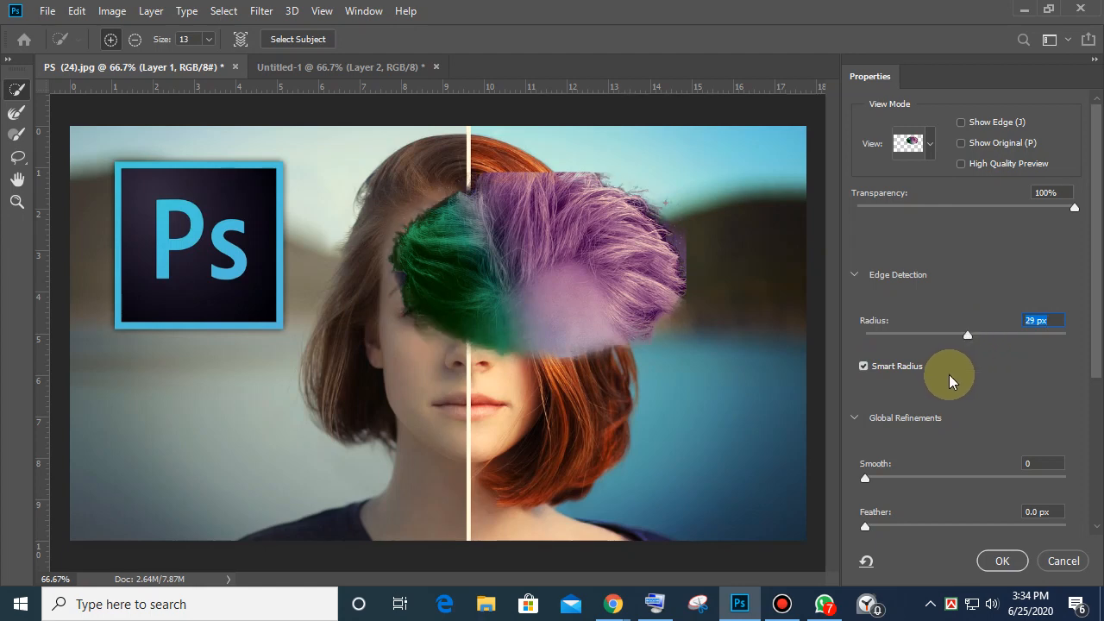
{"action": "left_click", "coordinate": [865, 366]}
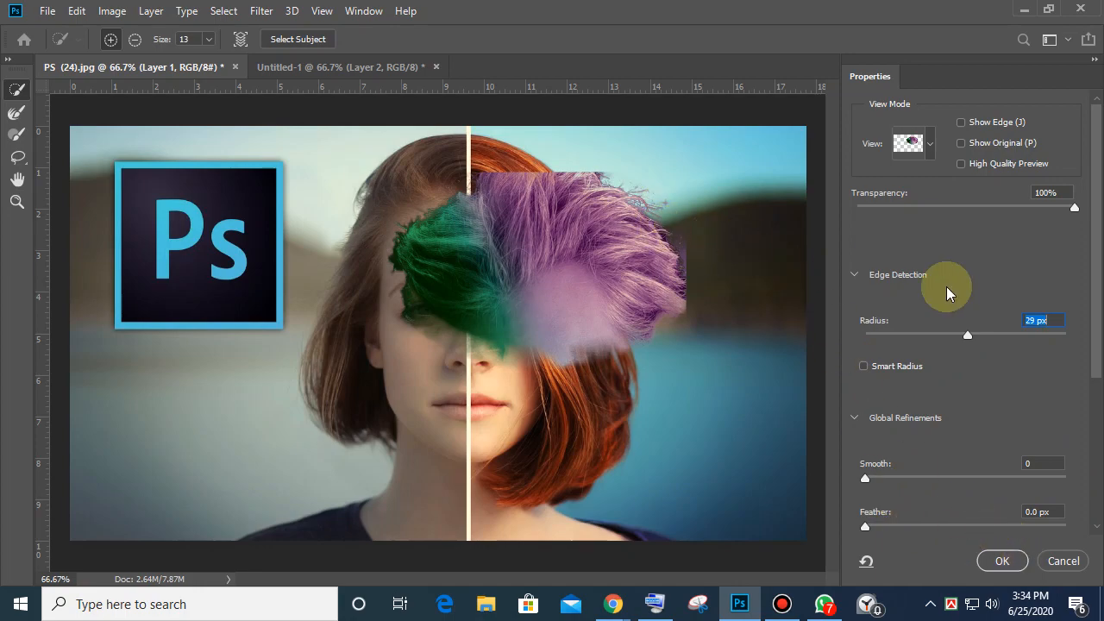
{"action": "key", "text": "ctrl+plus"}
{"action": "key", "text": "ctrl+plus"}
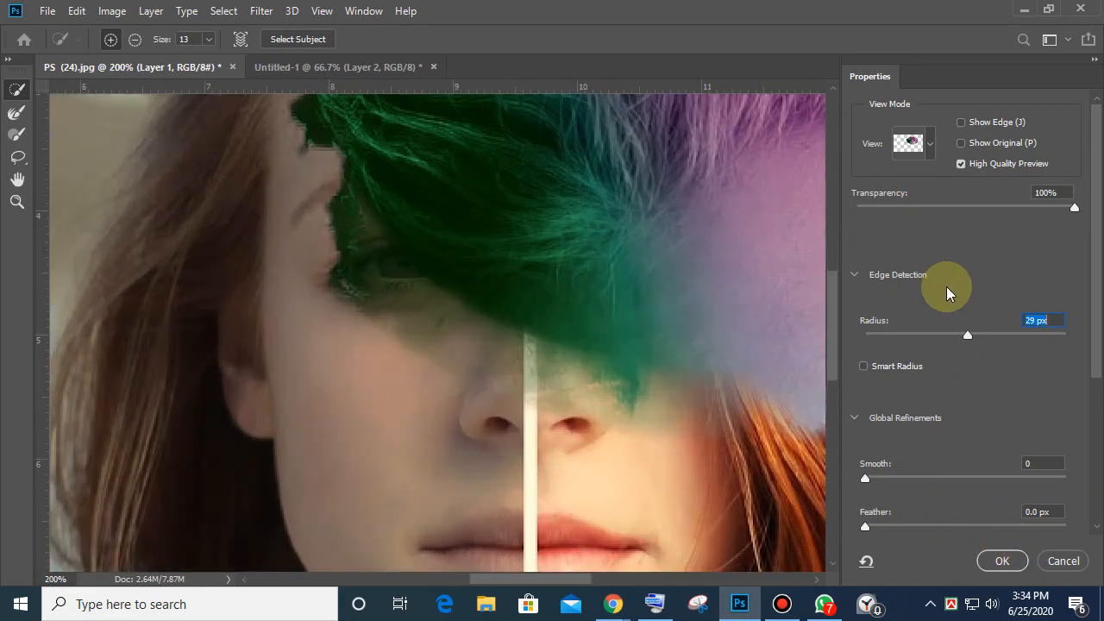
{"action": "mouse_move", "coordinate": [767, 190]}
{"action": "left_mouse_down"}
{"action": "mouse_move", "coordinate": [423, 458]}
{"action": "mouse_move", "coordinate": [319, 506]}
{"action": "mouse_move", "coordinate": [333, 451]}
{"action": "left_mouse_up"}
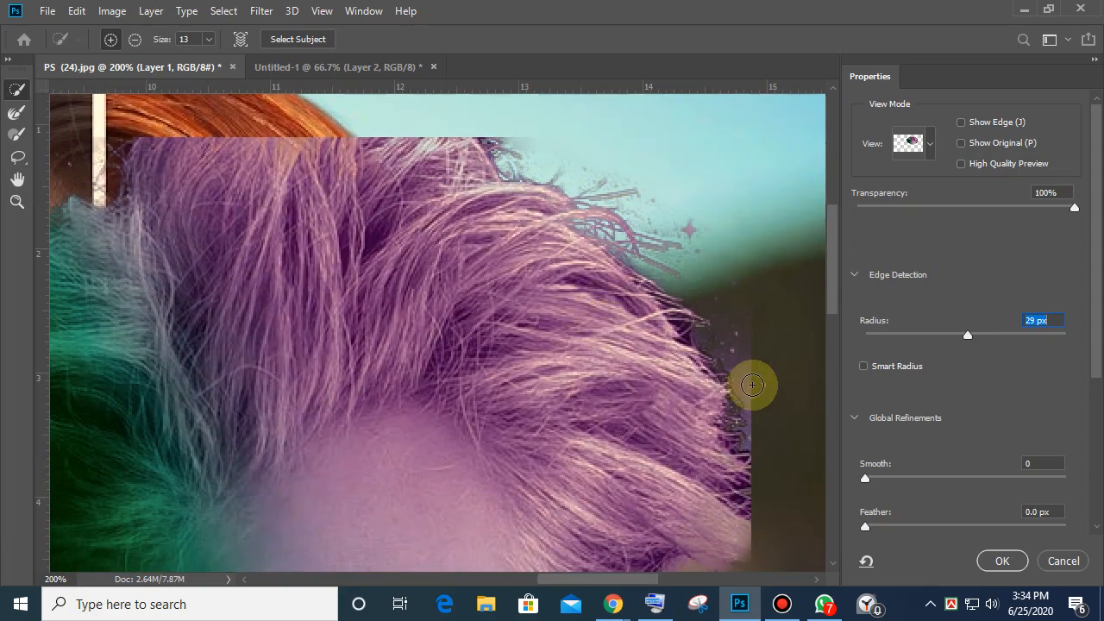
Step: Set the selection's global refinements to Smooth 3 and Feather 3.9 px
{"action": "mouse_move", "coordinate": [865, 480]}
{"action": "left_mouse_down"}
{"action": "mouse_move", "coordinate": [1093, 498]}
{"action": "mouse_move", "coordinate": [845, 505]}
{"action": "mouse_move", "coordinate": [871, 483]}
{"action": "mouse_move", "coordinate": [858, 477]}
{"action": "mouse_move", "coordinate": [1042, 488]}
{"action": "mouse_move", "coordinate": [872, 490]}
{"action": "left_mouse_up"}
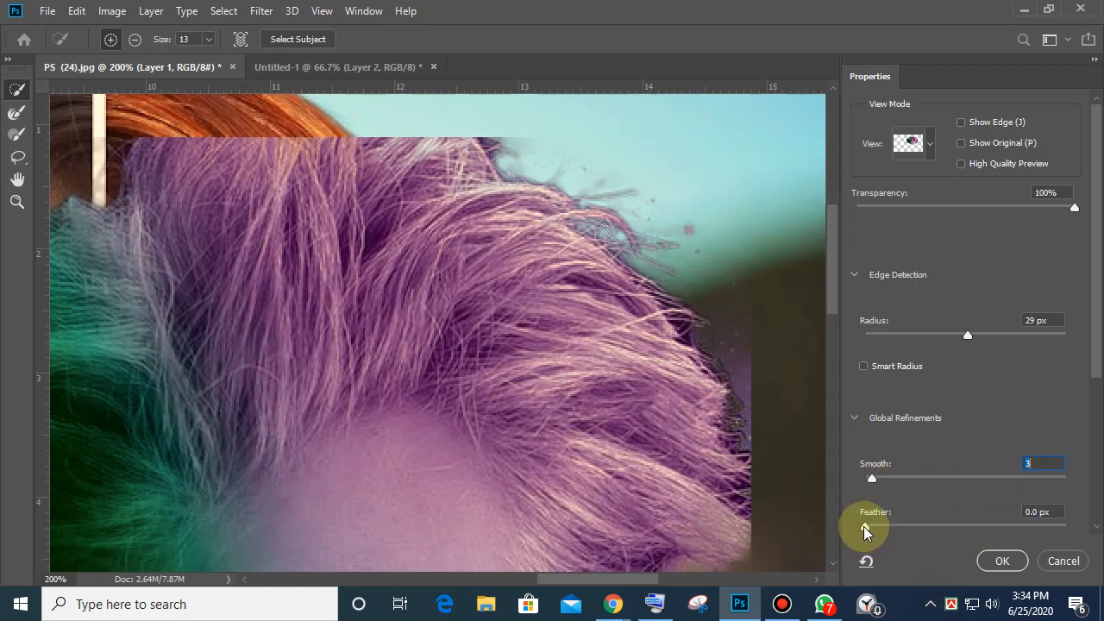
{"action": "left_click_drag", "start_coordinate": [866, 530], "coordinate": [901, 536]}
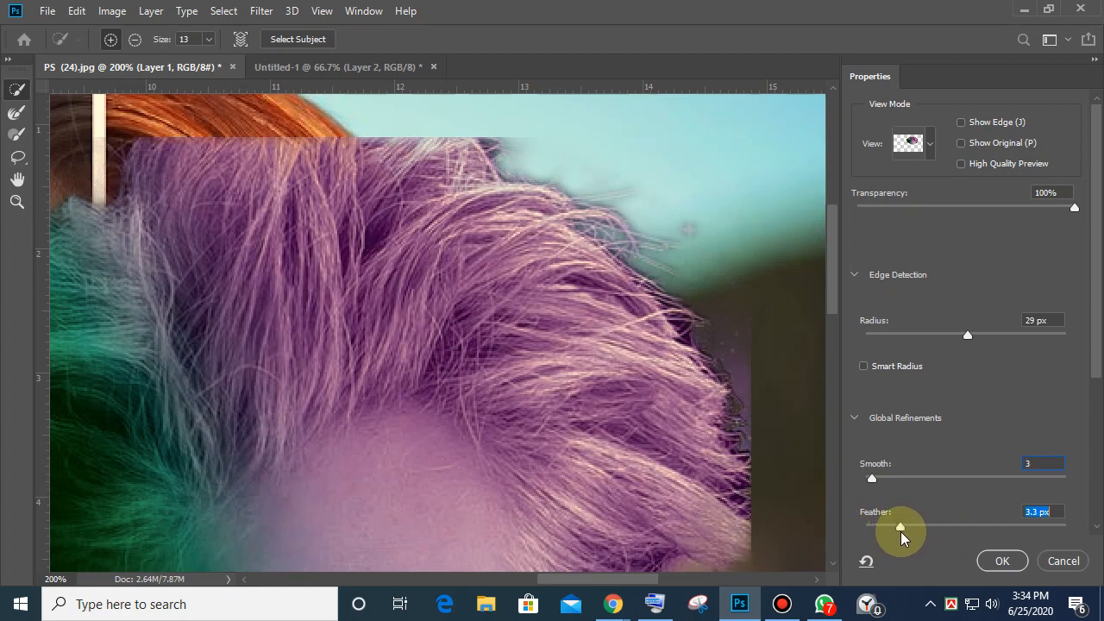
{"action": "left_click_drag", "start_coordinate": [908, 537], "coordinate": [909, 537]}
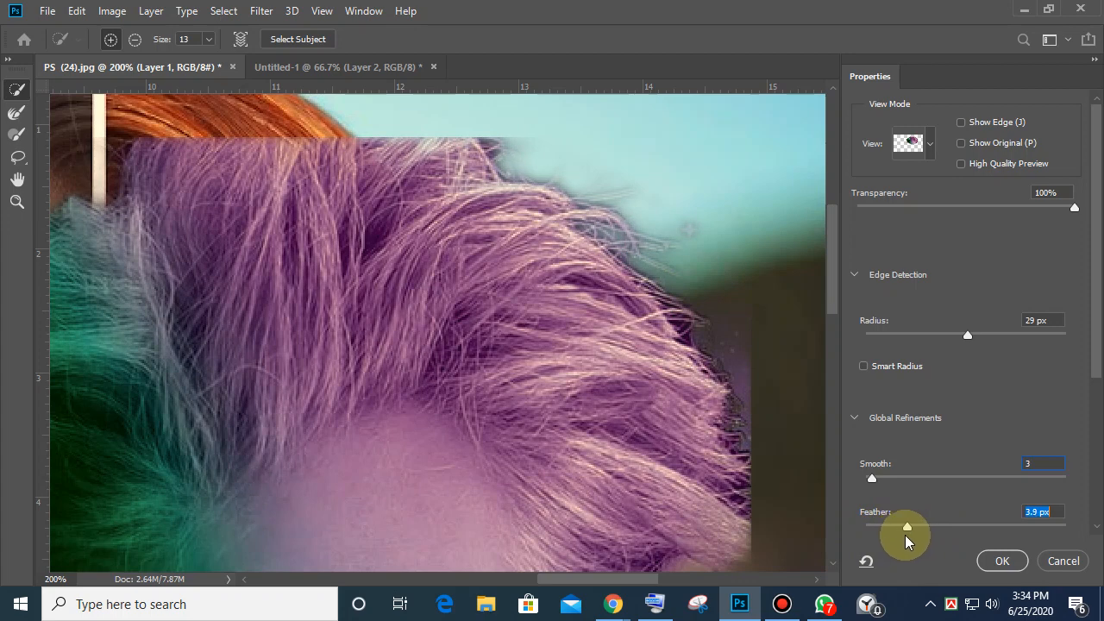
Step: Raise the edge detection radius to 38 px and the Smooth value to 47
{"action": "left_click_drag", "start_coordinate": [868, 481], "coordinate": [934, 482]}
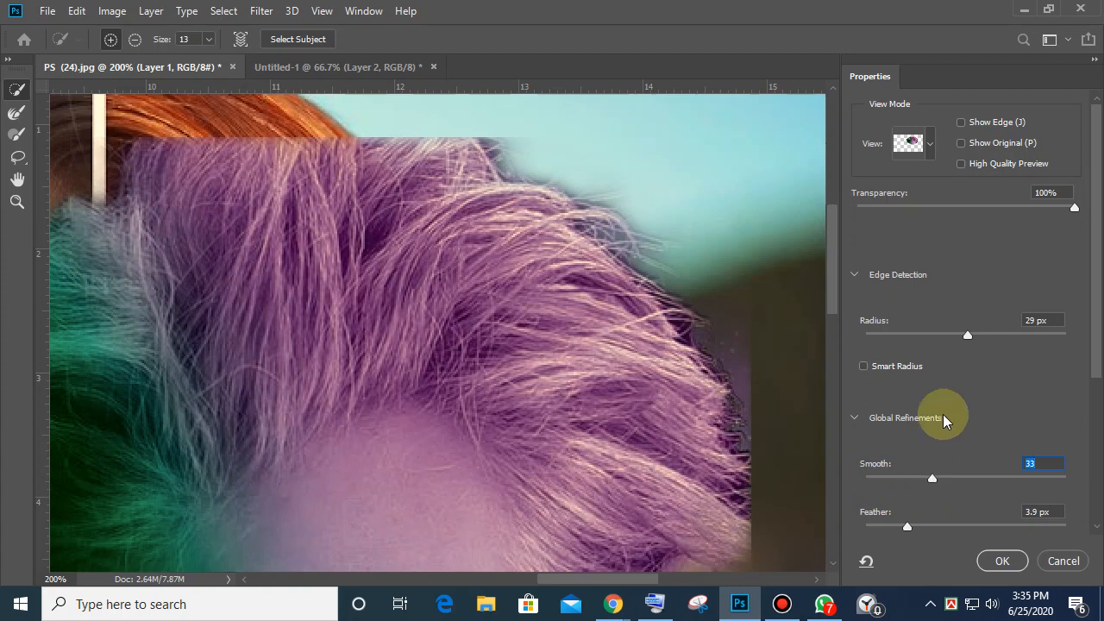
{"action": "left_click", "coordinate": [938, 335]}
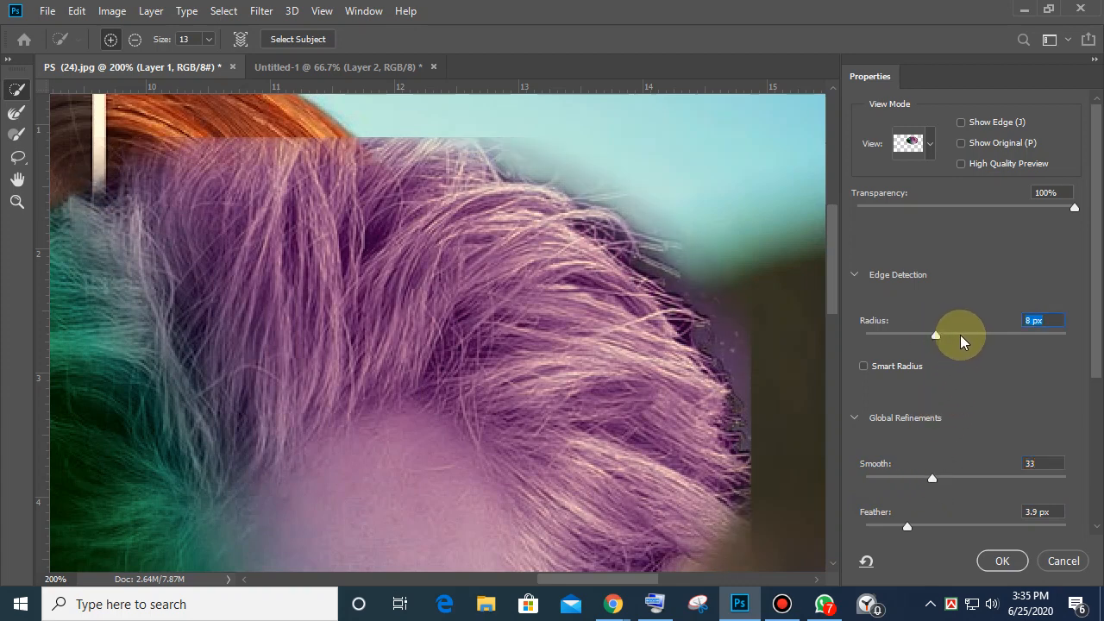
{"action": "left_click_drag", "start_coordinate": [935, 334], "coordinate": [977, 354]}
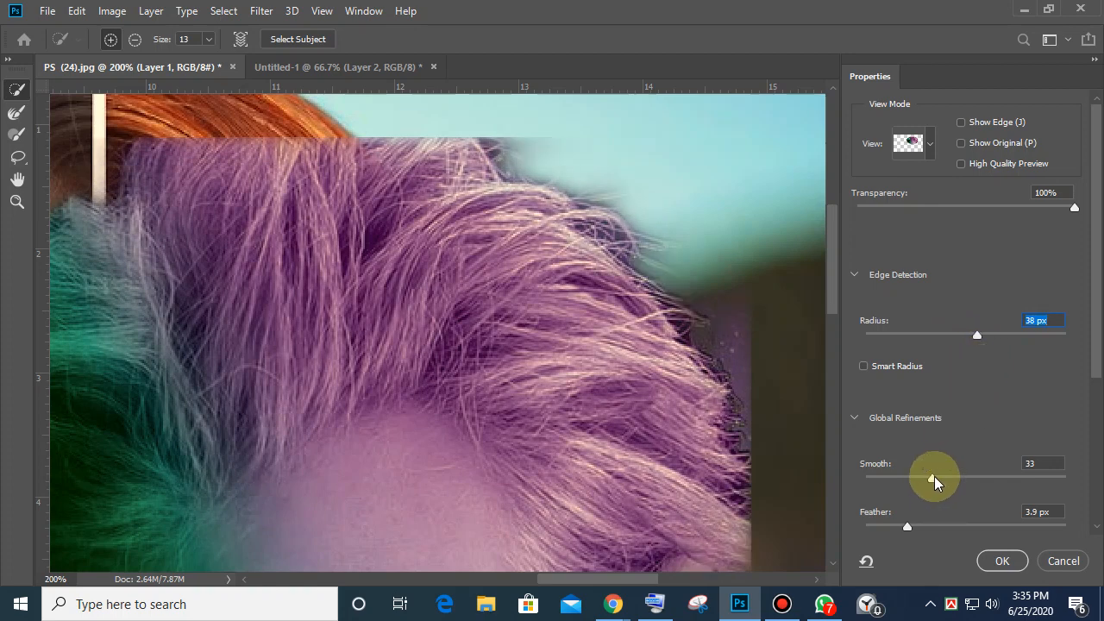
{"action": "left_click_drag", "start_coordinate": [935, 481], "coordinate": [960, 482]}
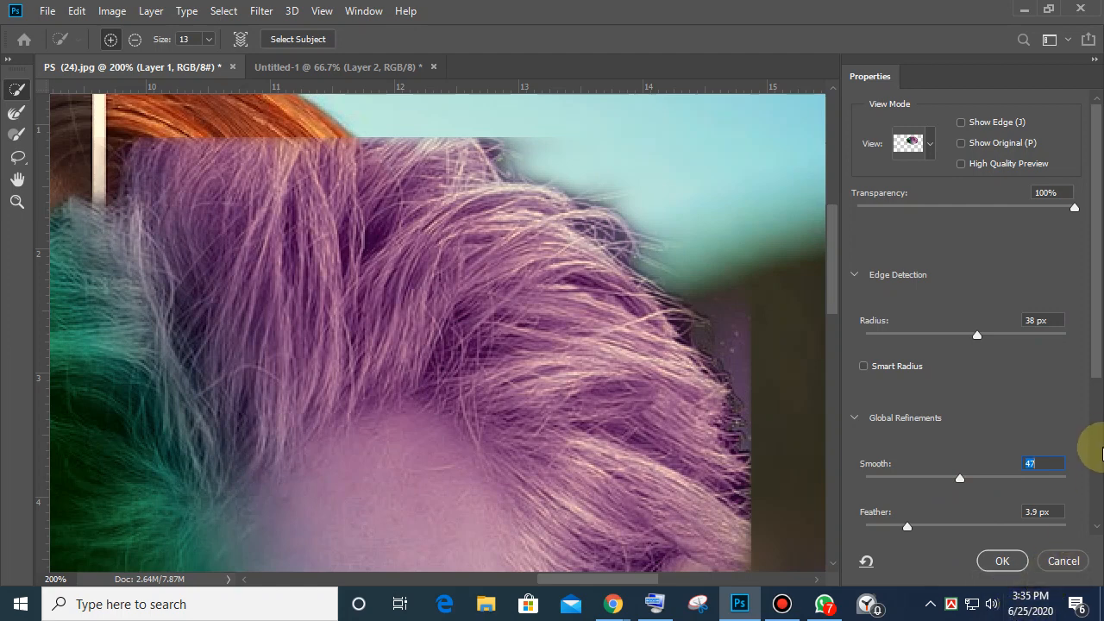
Step: Toggle the Show Edge and Show Original previews to compare the refined hair selection with its edge and original
{"action": "left_click", "coordinate": [985, 127]}
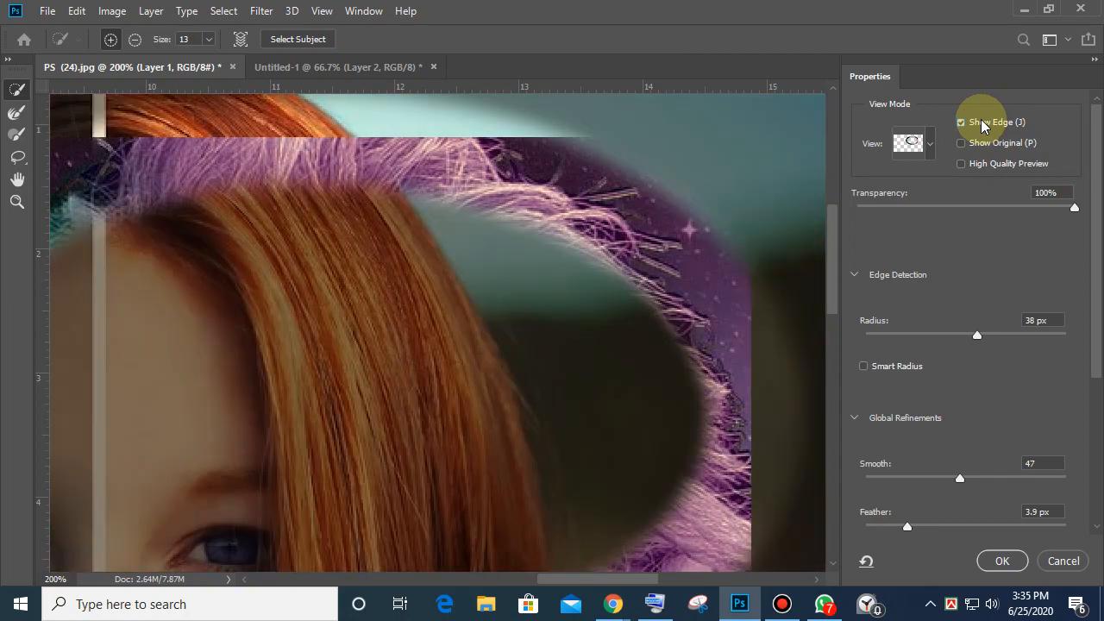
{"action": "left_click", "coordinate": [983, 127]}
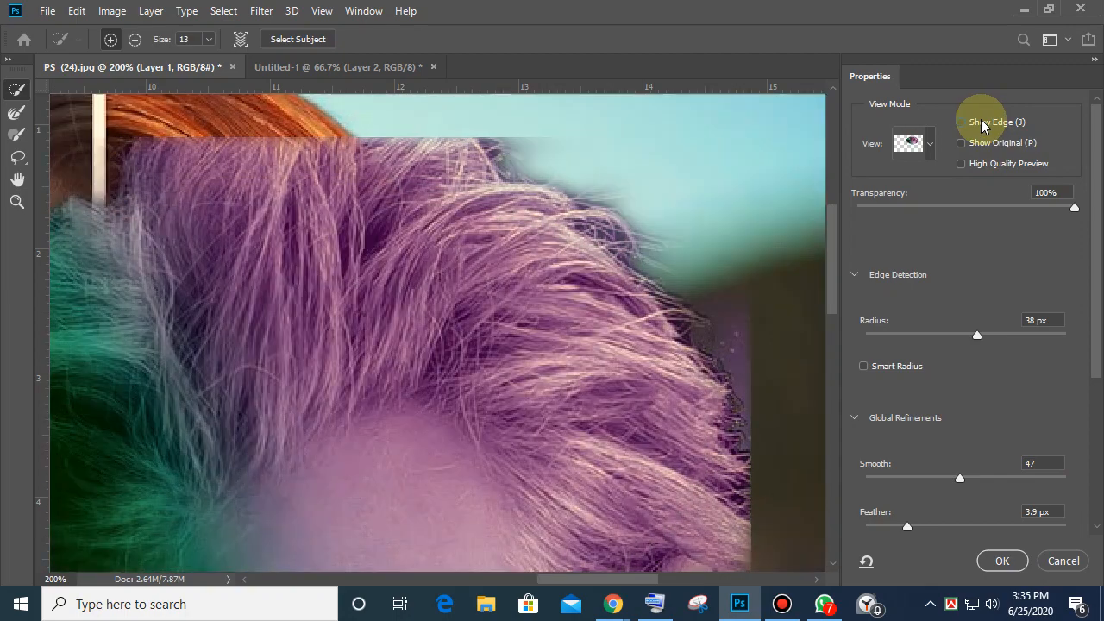
{"action": "left_click", "coordinate": [978, 148]}
{"action": "left_click", "coordinate": [978, 148]}
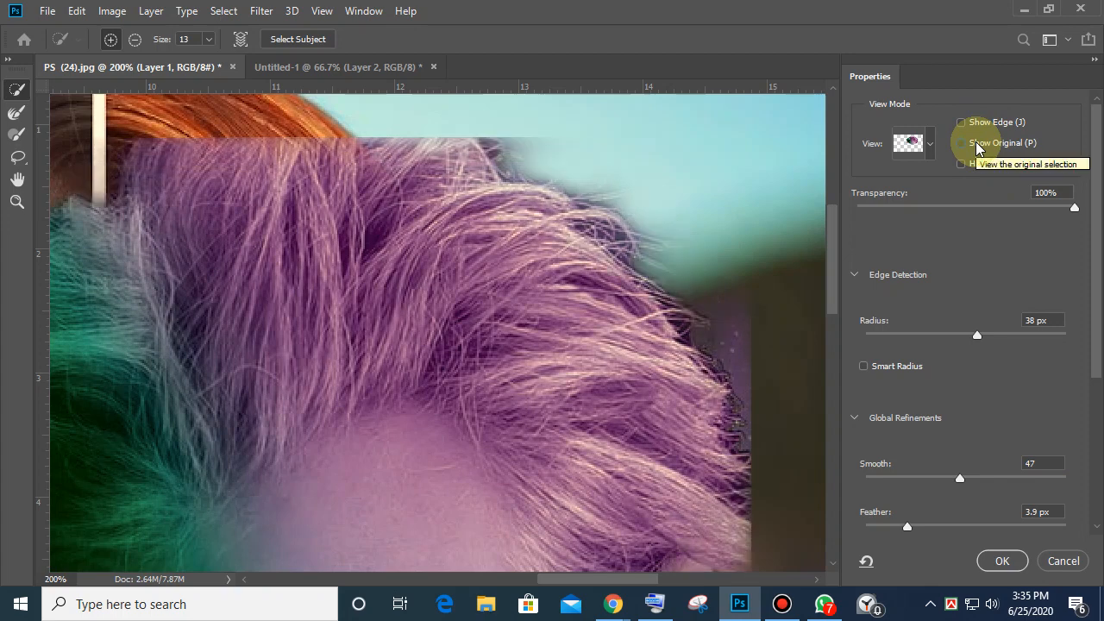
{"action": "left_click", "coordinate": [977, 149]}
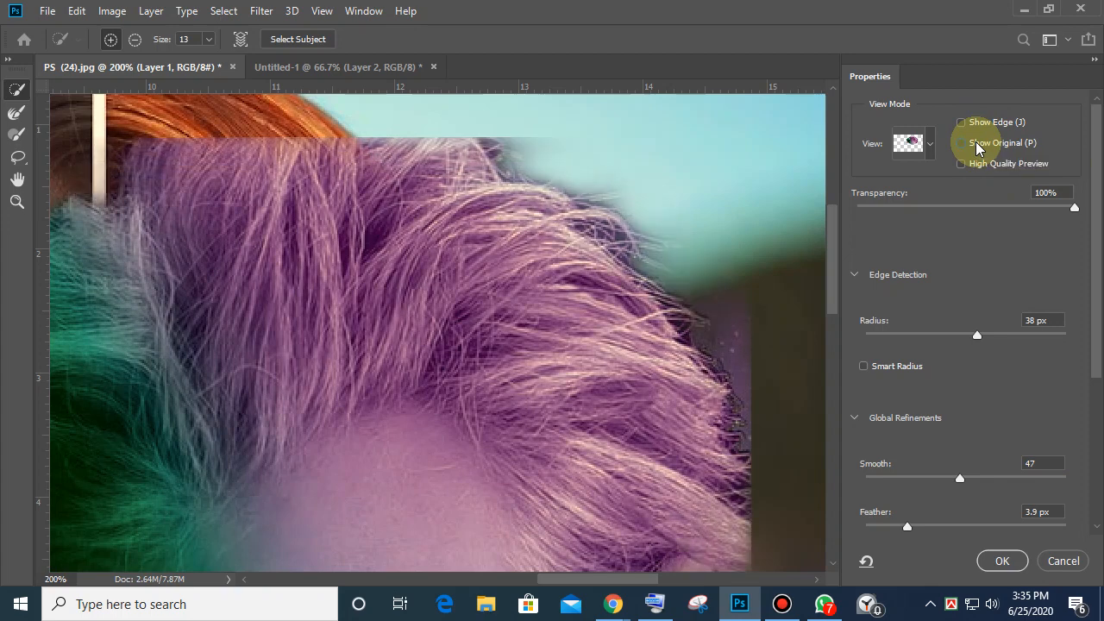
Step: Turn on High Quality Preview and apply the refined selection
{"action": "left_click", "coordinate": [964, 164]}
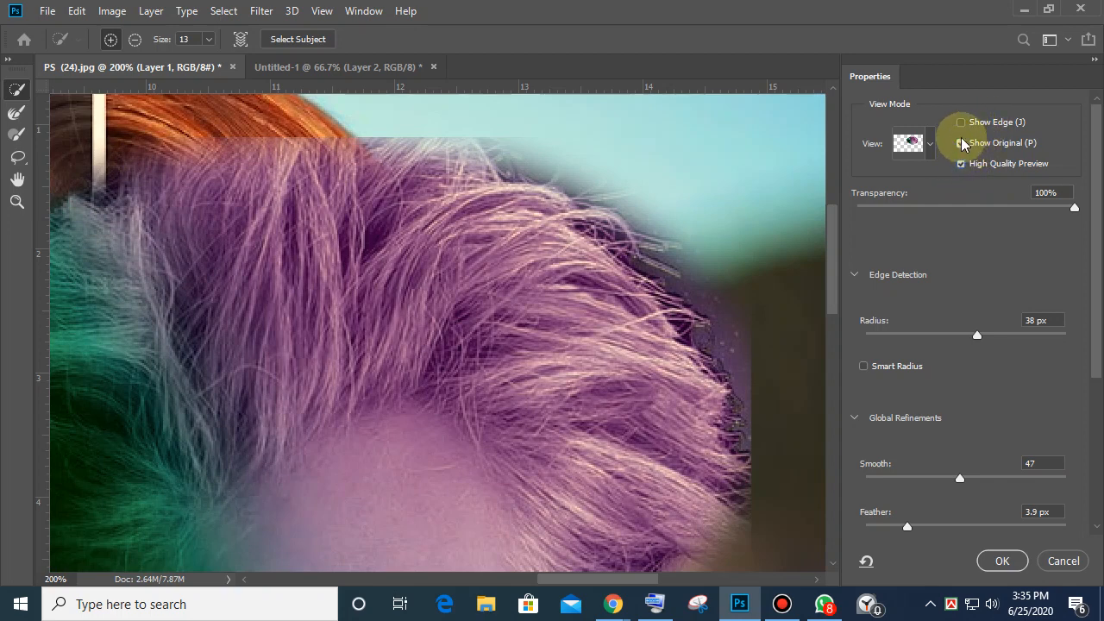
{"action": "left_click", "coordinate": [961, 144]}
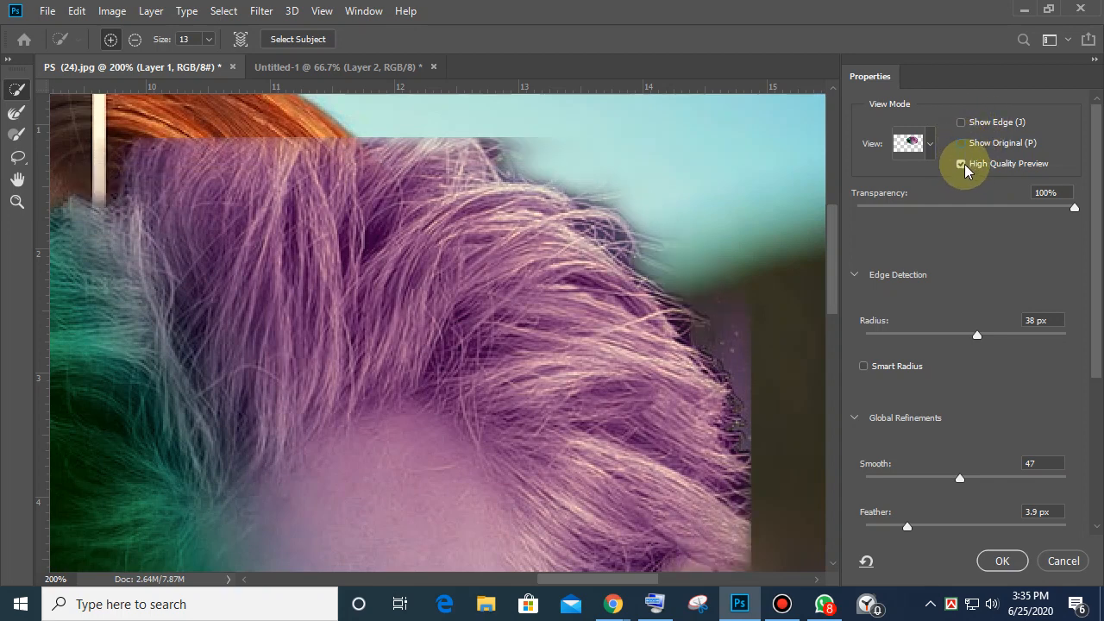
{"action": "left_click", "coordinate": [1002, 562]}
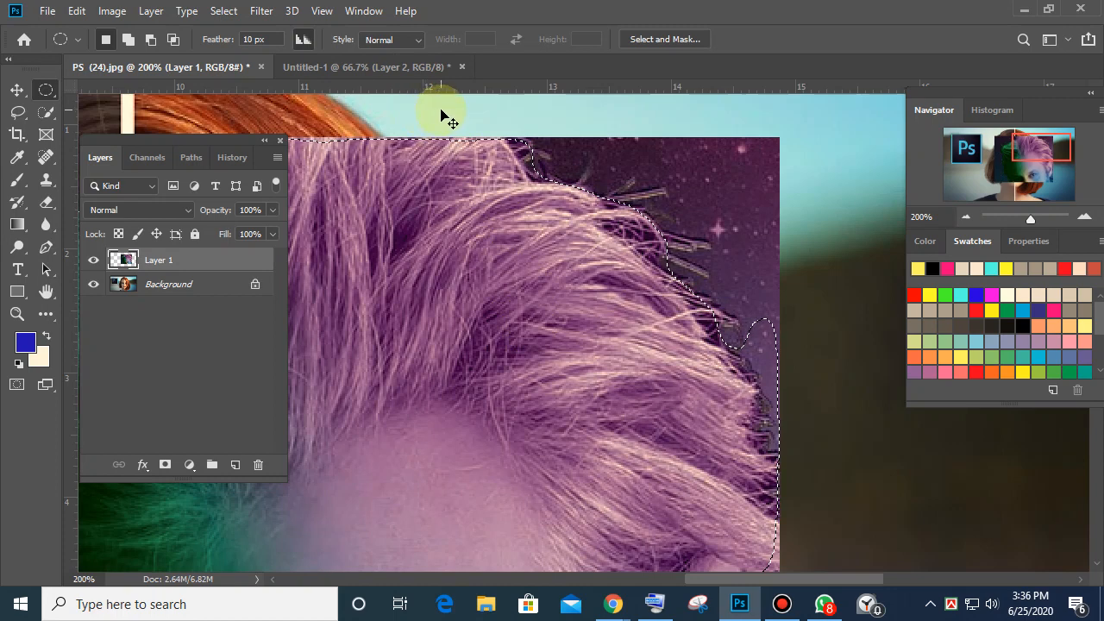
Step: Reopen the selection in Select and Mask, turn off High Quality Preview, and accept it
{"action": "left_click", "coordinate": [665, 39]}
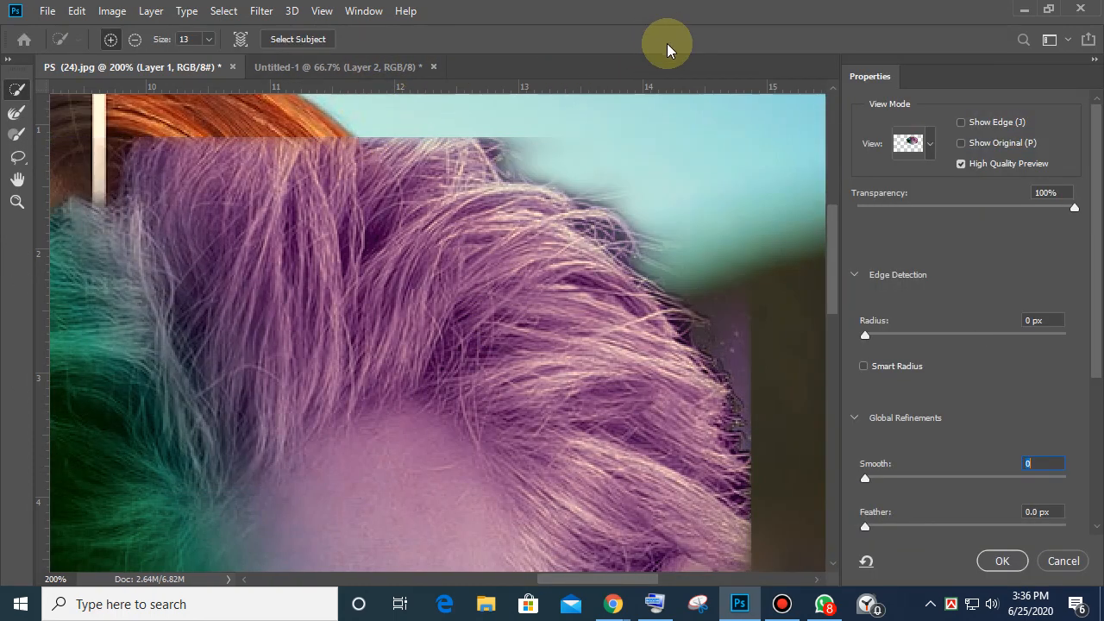
{"action": "left_click", "coordinate": [961, 163]}
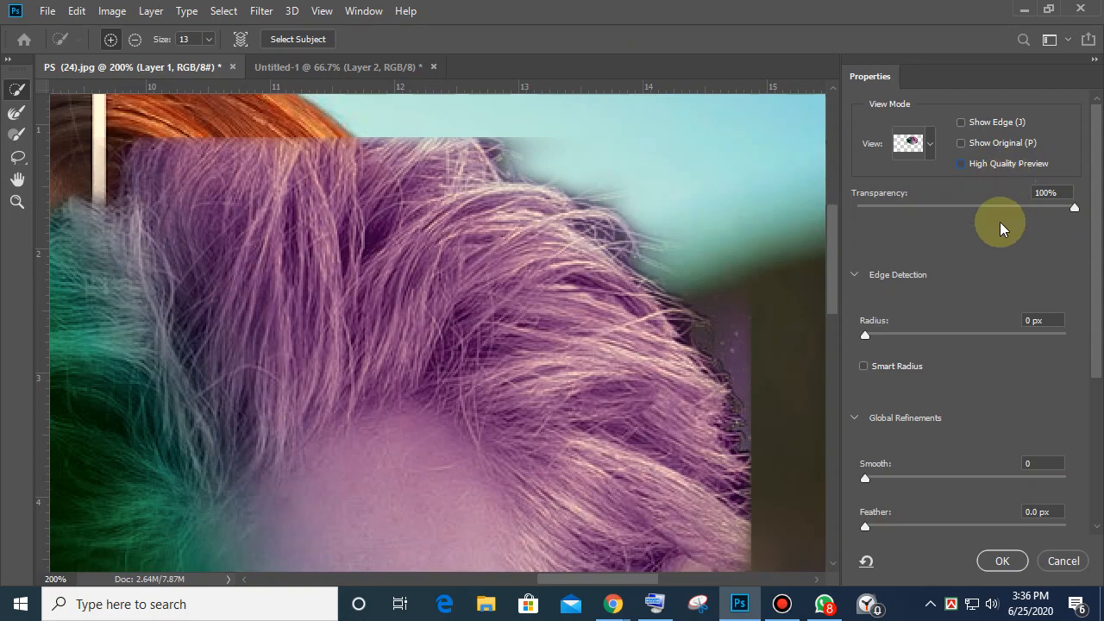
{"action": "left_click", "coordinate": [1000, 560]}
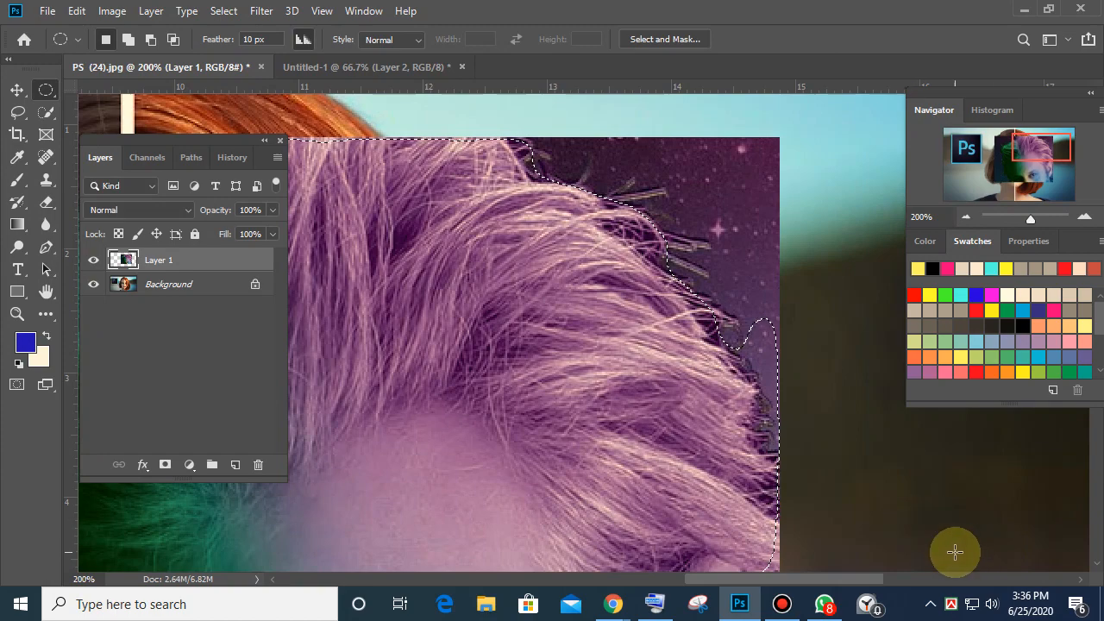
Step: Invert the selection, delete the portrait area around the hair on Layer 1, and deselect
{"action": "left_click", "coordinate": [116, 11]}
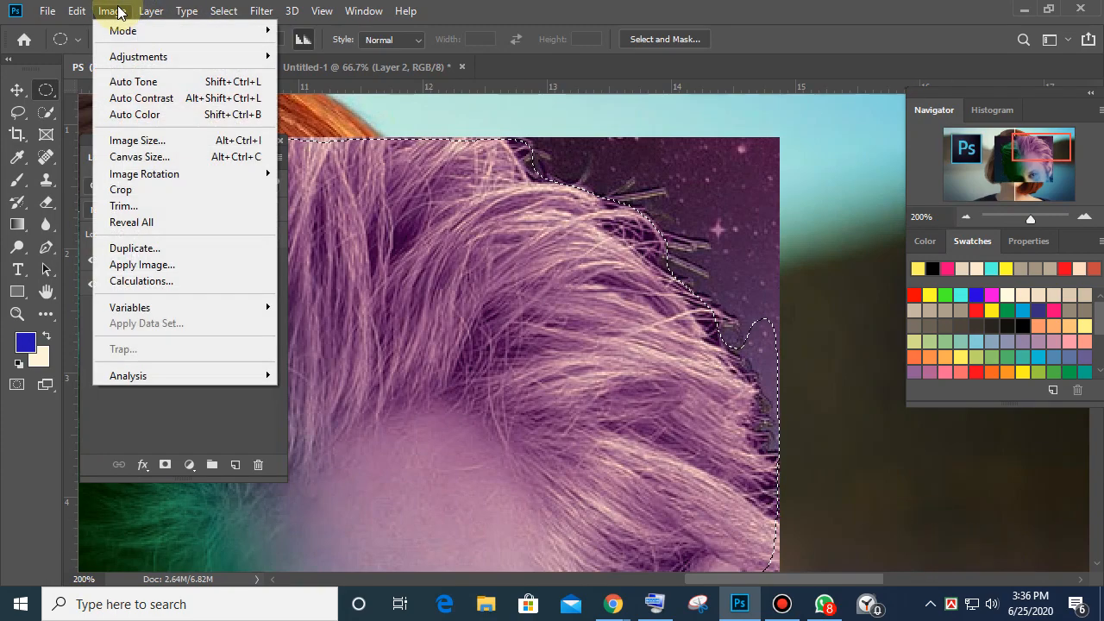
{"action": "left_click", "coordinate": [118, 12]}
{"action": "left_click", "coordinate": [223, 10]}
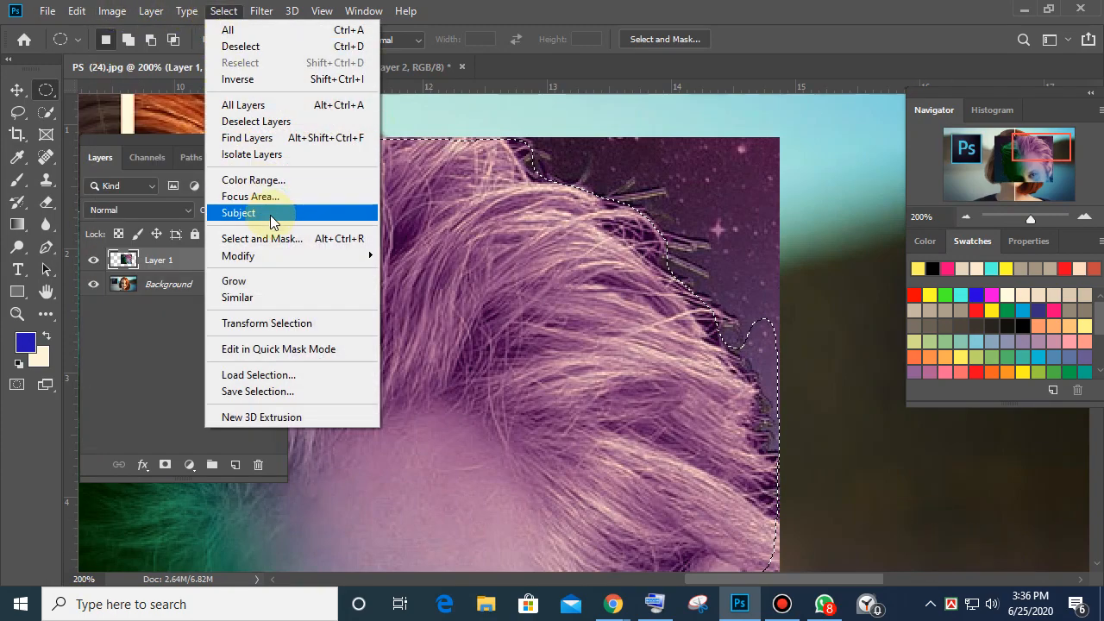
{"action": "left_click", "coordinate": [262, 79]}
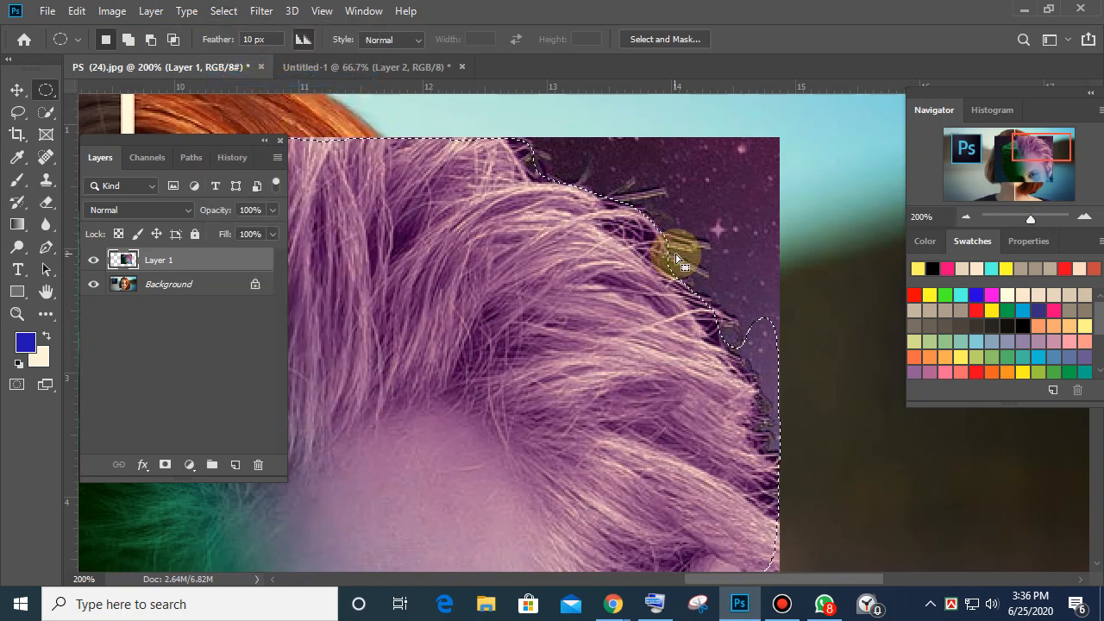
{"action": "key", "text": "Delete"}
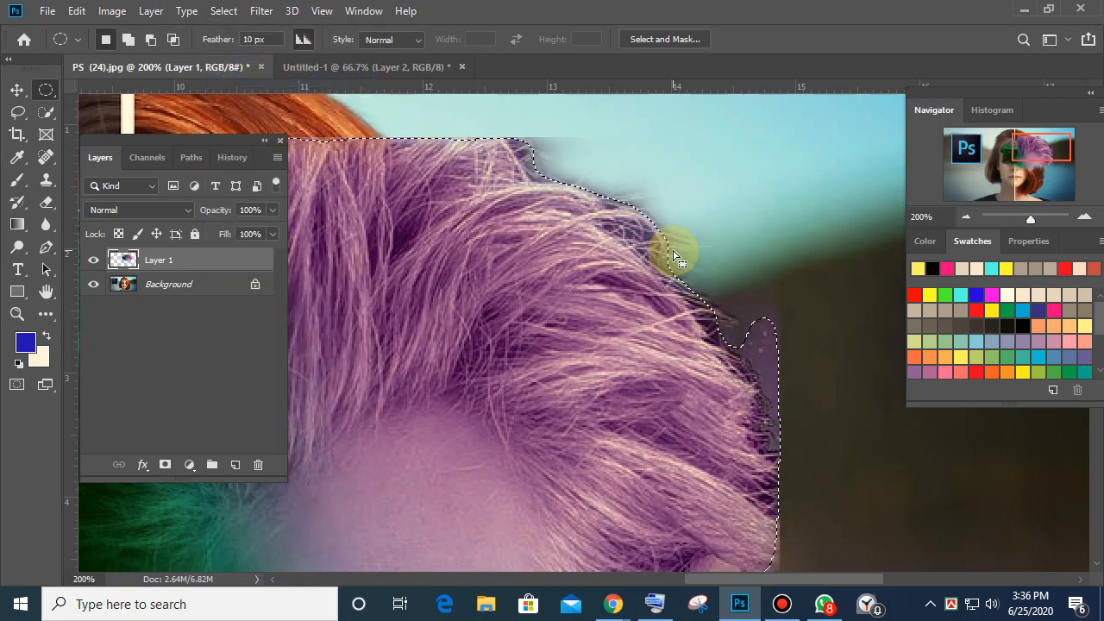
{"action": "left_click", "coordinate": [671, 248]}
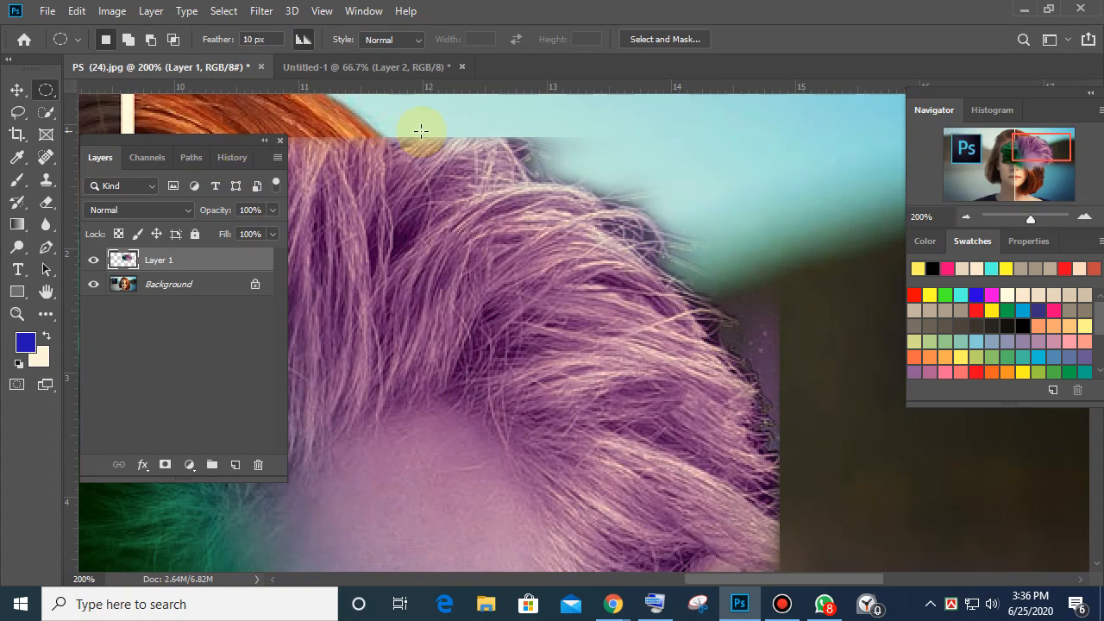
Step: Erase the leftover purple background along the right edge of the hair on Layer 1 with a size 20 Eraser
{"action": "key", "text": "ctrl+minus"}
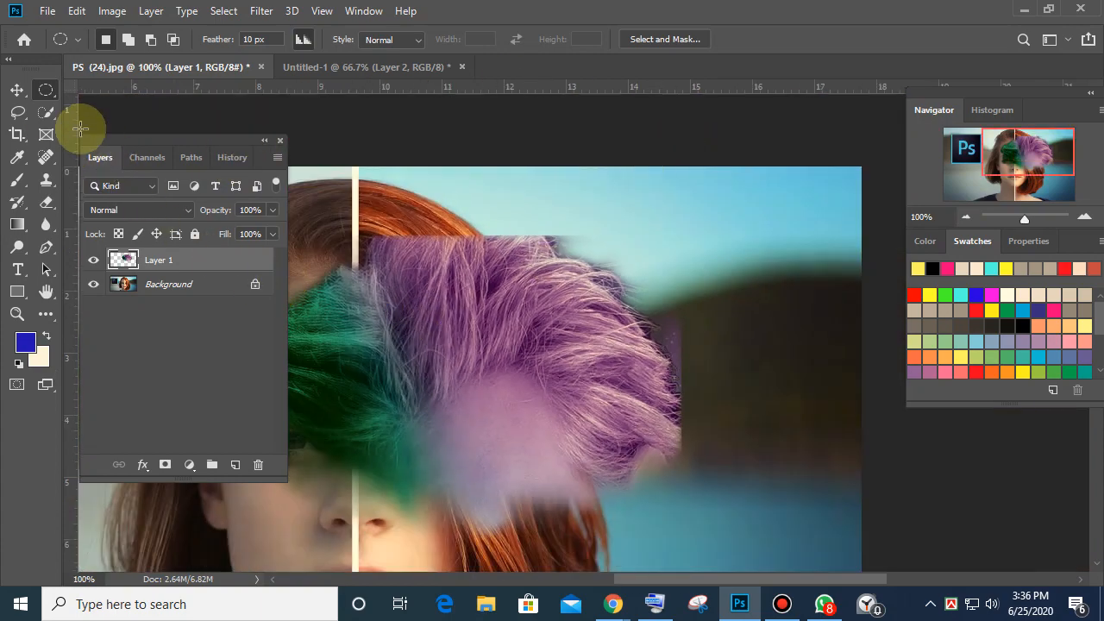
{"action": "left_click", "coordinate": [19, 181]}
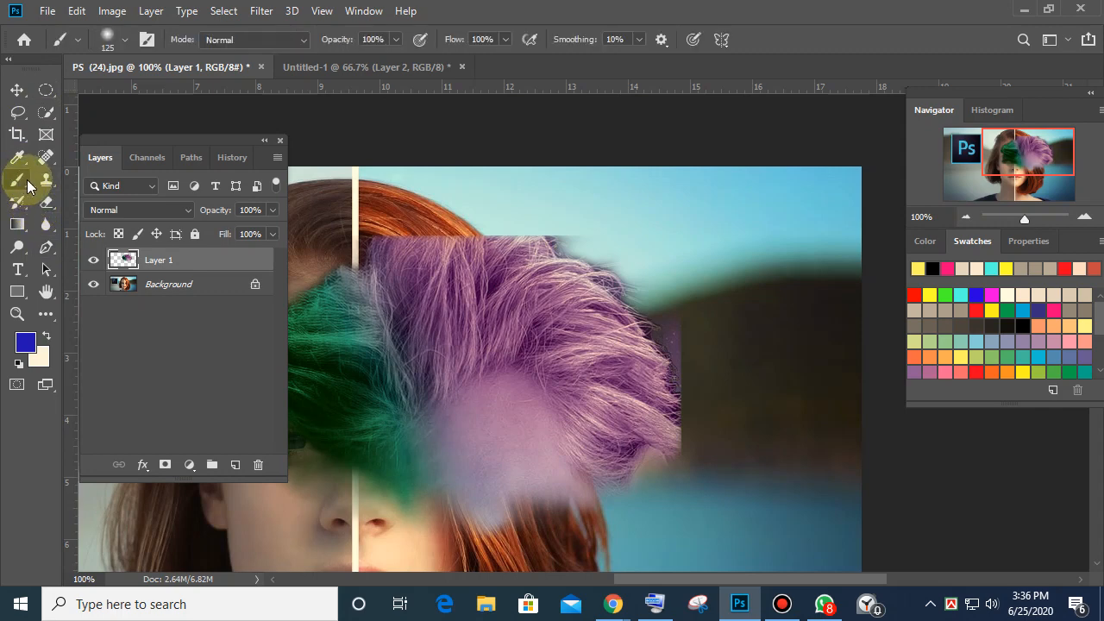
{"action": "left_click", "coordinate": [45, 202]}
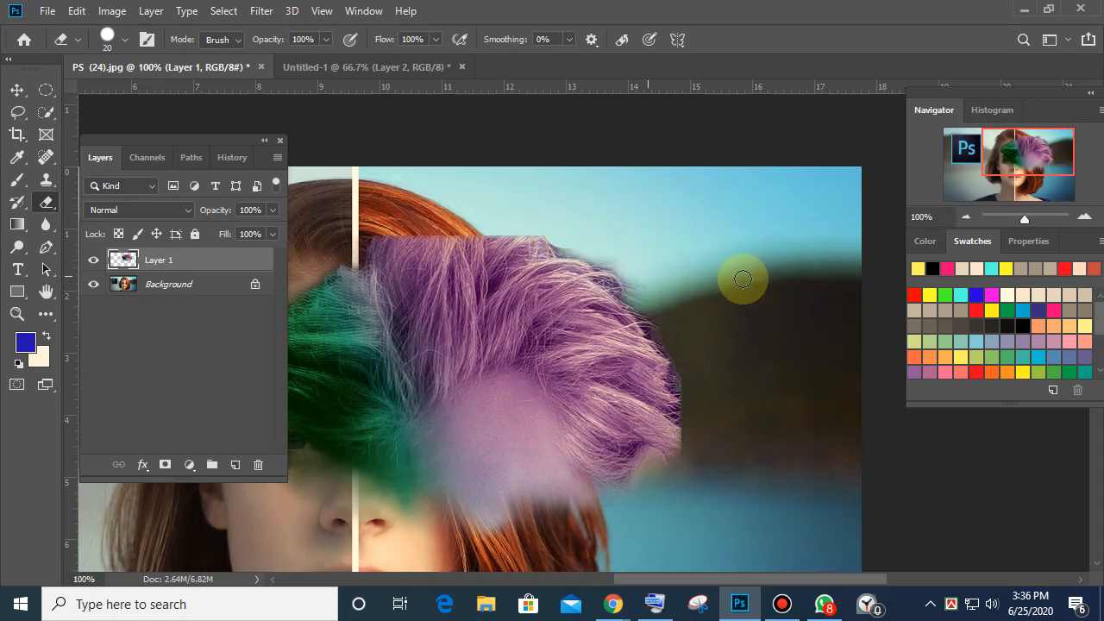
{"action": "key", "text": "ctrl+plus"}
{"action": "key", "text": "ctrl+plus"}
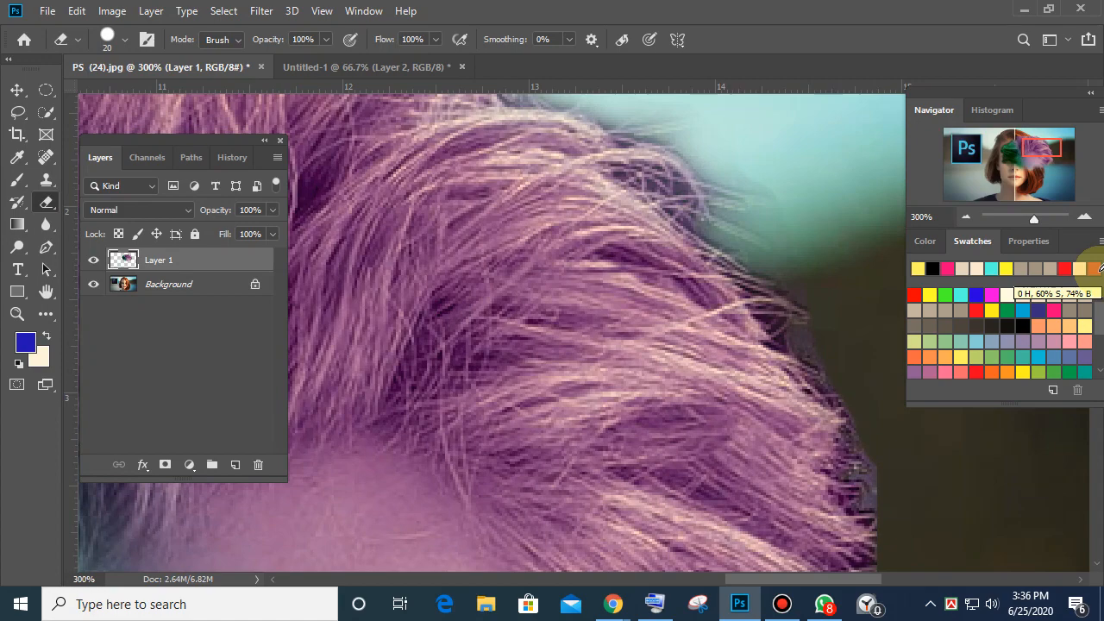
{"action": "key", "text": "ctrl+minus"}
{"action": "key", "text": "ctrl+minus"}
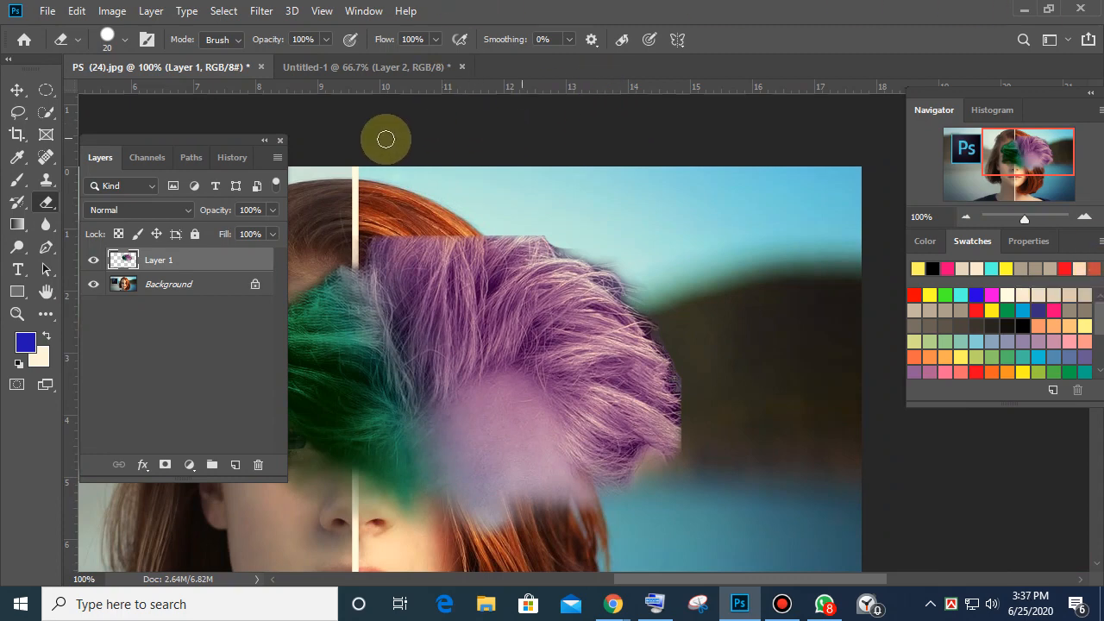
Step: Open Select and Mask on Layer 1 without an active selection, and cancel it
{"action": "left_click", "coordinate": [45, 89]}
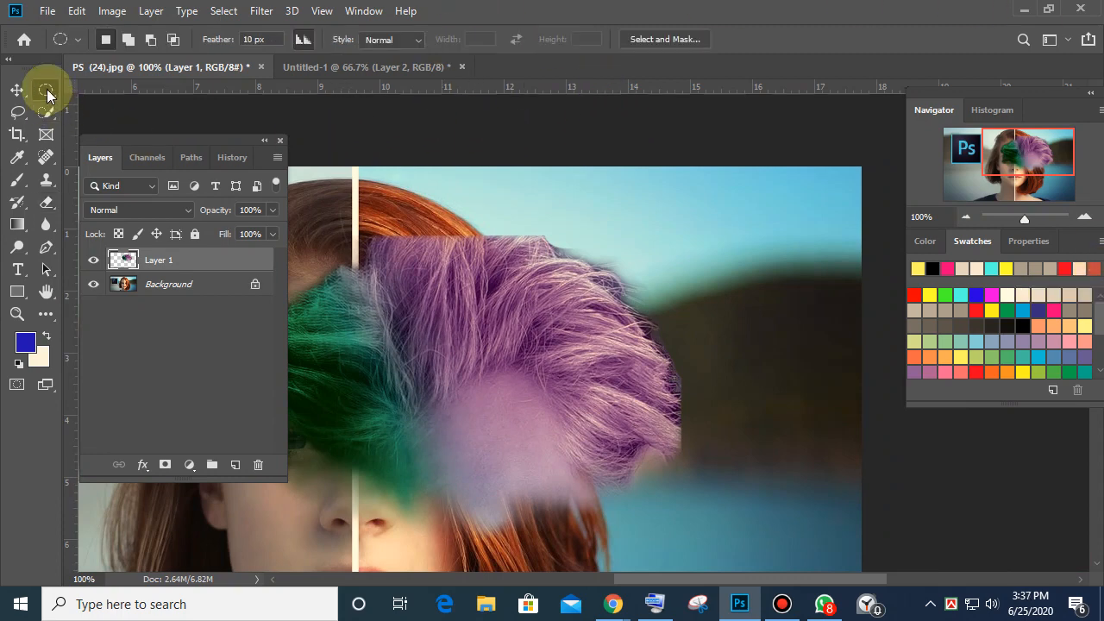
{"action": "left_click", "coordinate": [681, 38]}
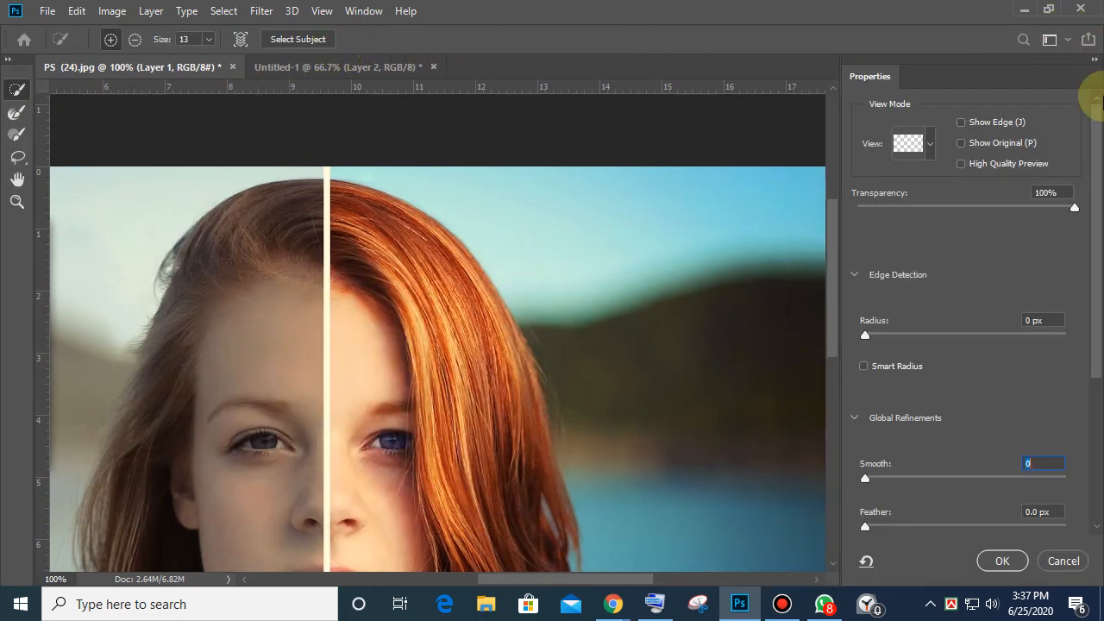
{"action": "left_click", "coordinate": [1067, 561]}
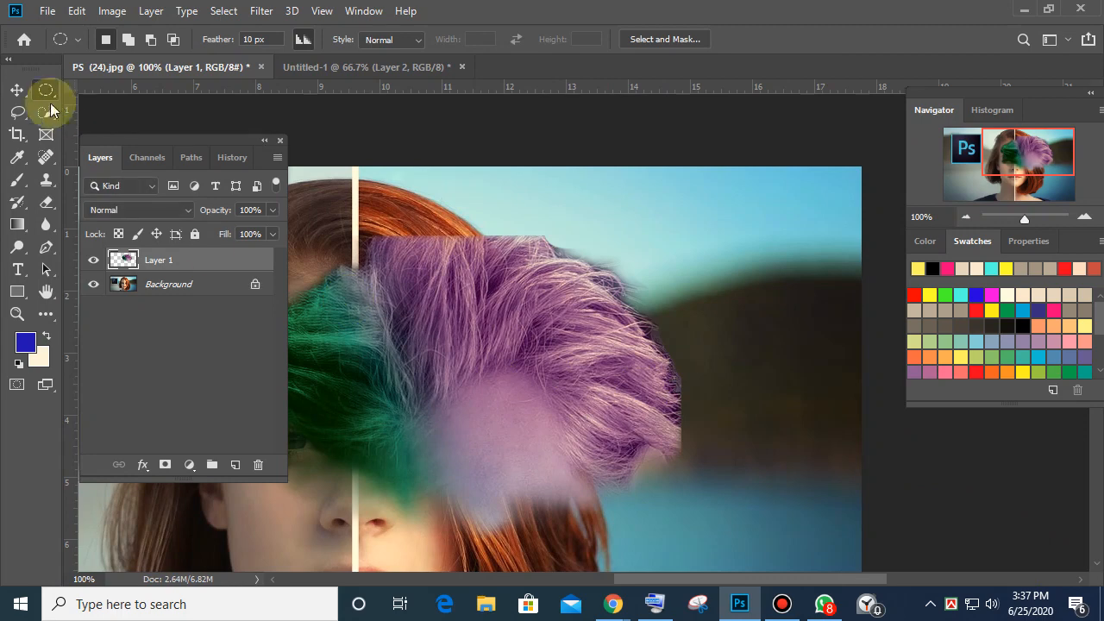
Step: Move the cut-out hair on Layer 1 up and to the right, partly off the woman's face
{"action": "key", "text": "v"}
{"action": "left_click_drag", "start_coordinate": [438, 333], "coordinate": [572, 293]}
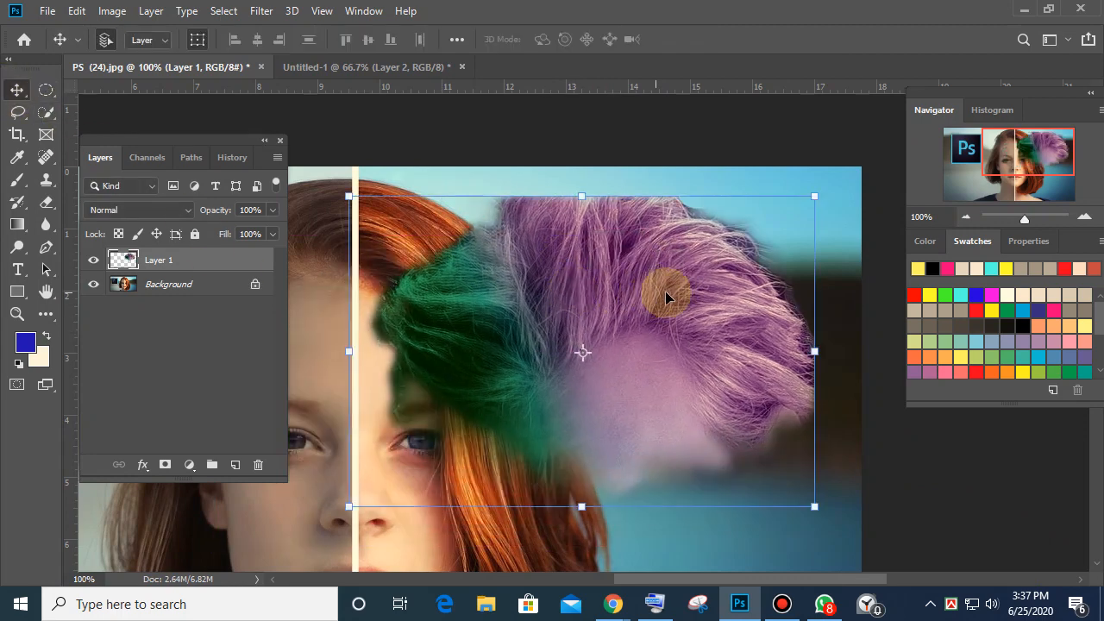
{"action": "left_click_drag", "start_coordinate": [665, 297], "coordinate": [586, 304]}
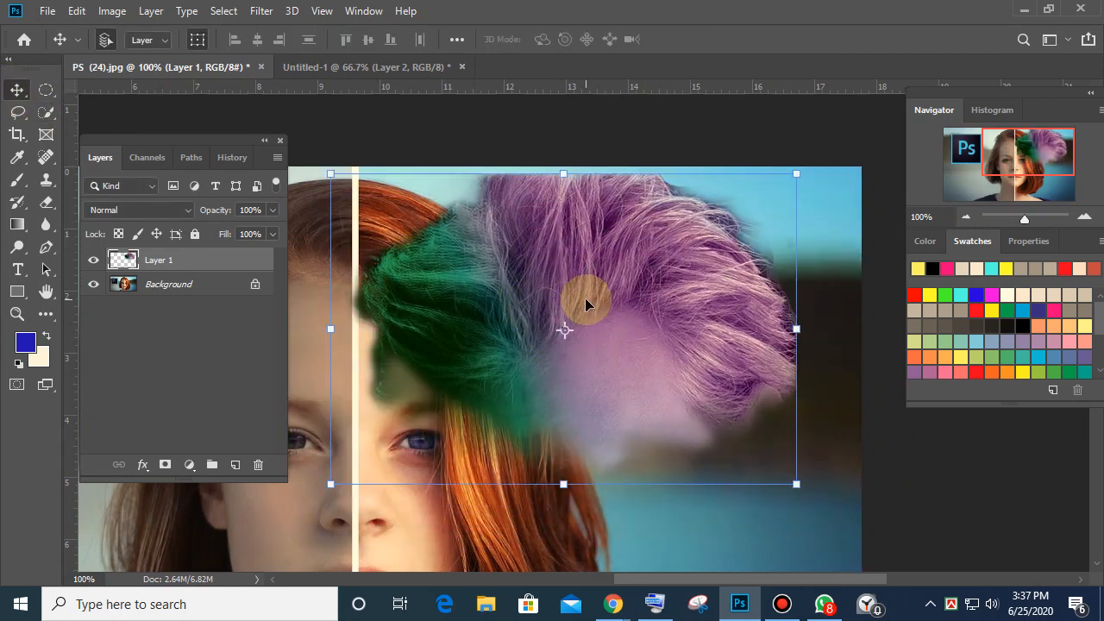
{"action": "key", "text": "ctrl+z"}
{"action": "key", "text": "ctrl+z"}
{"action": "key", "text": "ctrl+z"}
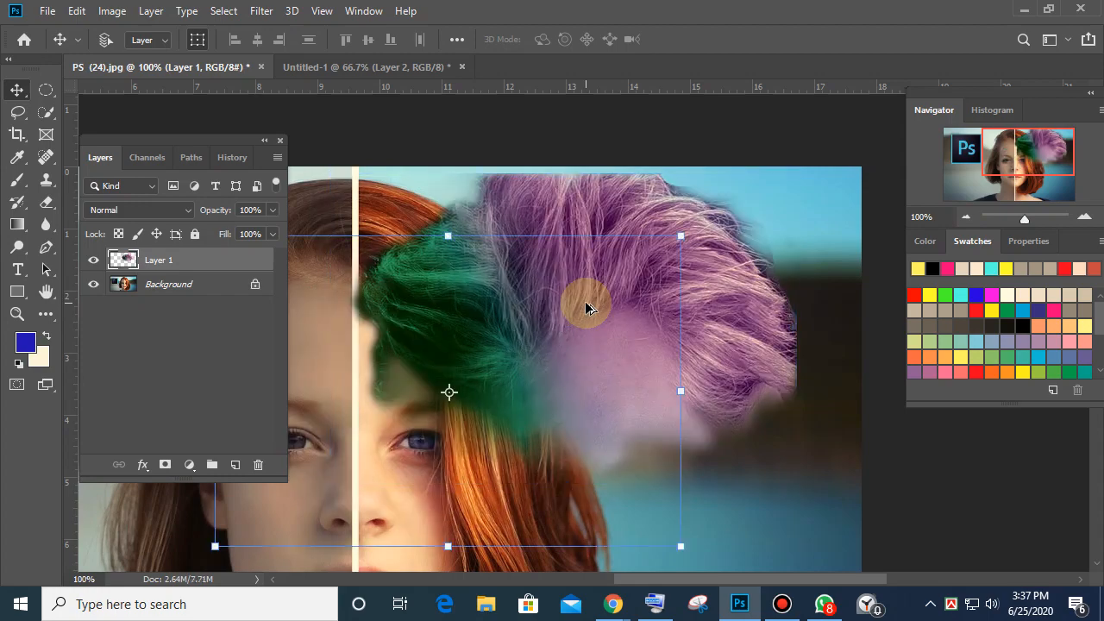
{"action": "key", "text": "ctrl+alt+z"}
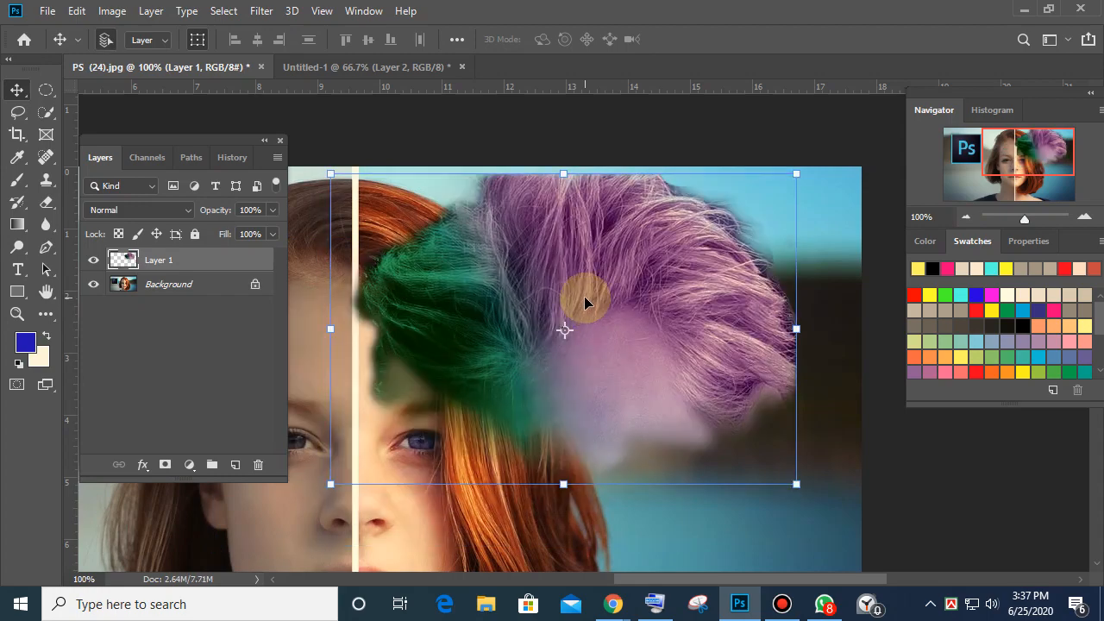
{"action": "key", "text": "shift+alt+z"}
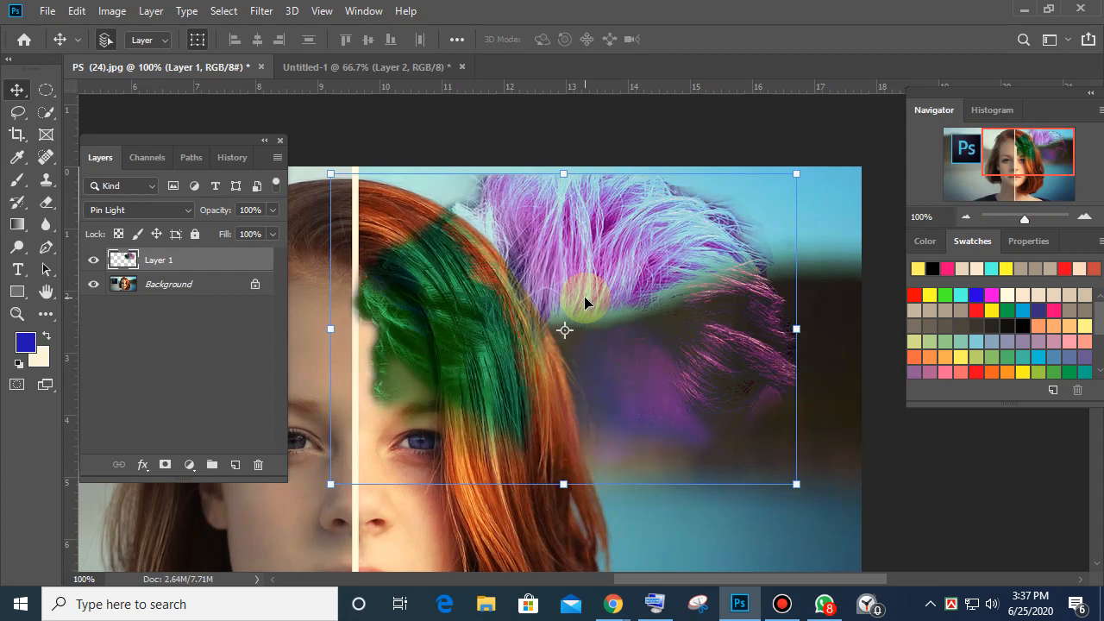
{"action": "key", "text": "shift+alt+n"}
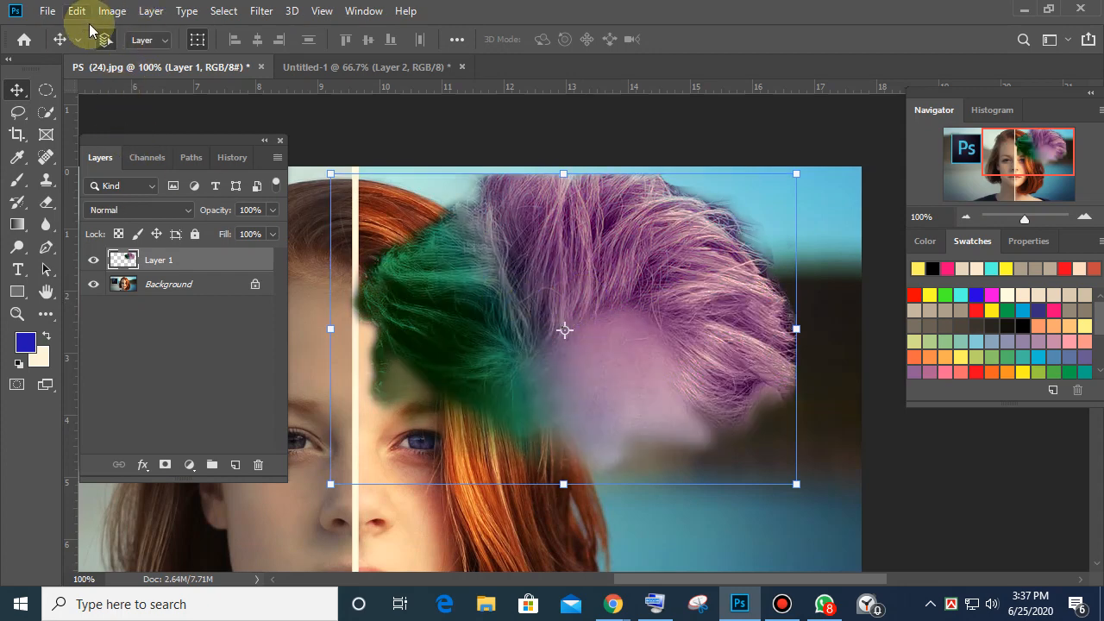
Step: Revert the document to the earlier Delete Layer history state, before the hair was cut out of the pasted portrait
{"action": "left_click", "coordinate": [231, 157]}
{"action": "left_click", "coordinate": [151, 223]}
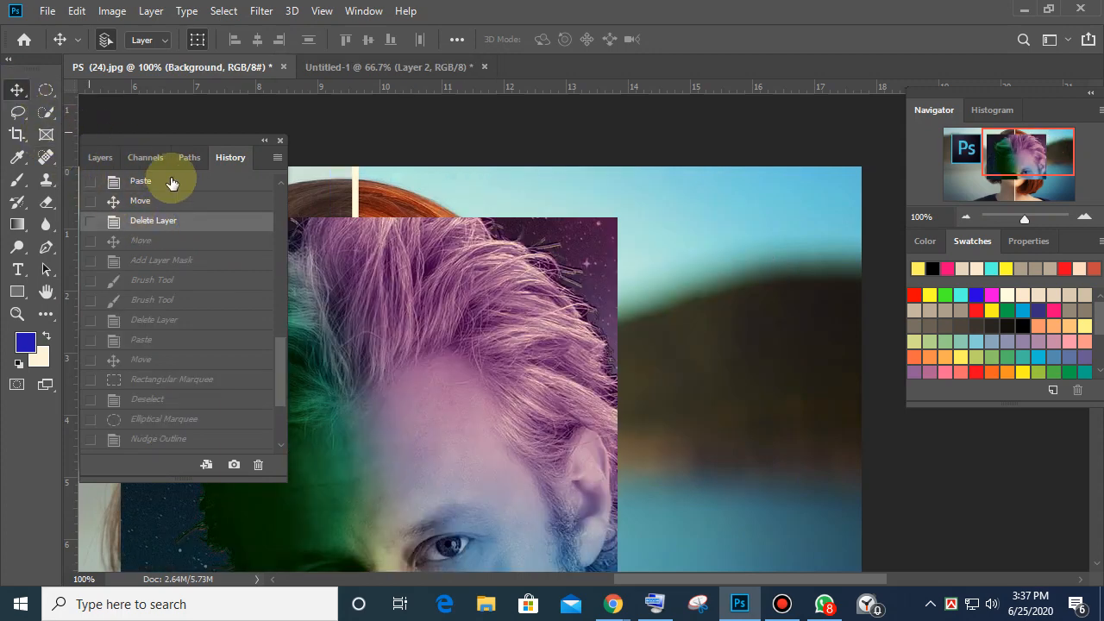
{"action": "left_click", "coordinate": [100, 157]}
Step: Scale down the pasted portrait on Layer 2 with Free Transform and place it over the woman's hair at the photo's upper right
{"action": "left_click_drag", "start_coordinate": [461, 363], "coordinate": [653, 316]}
{"action": "key", "text": "ctrl+t"}
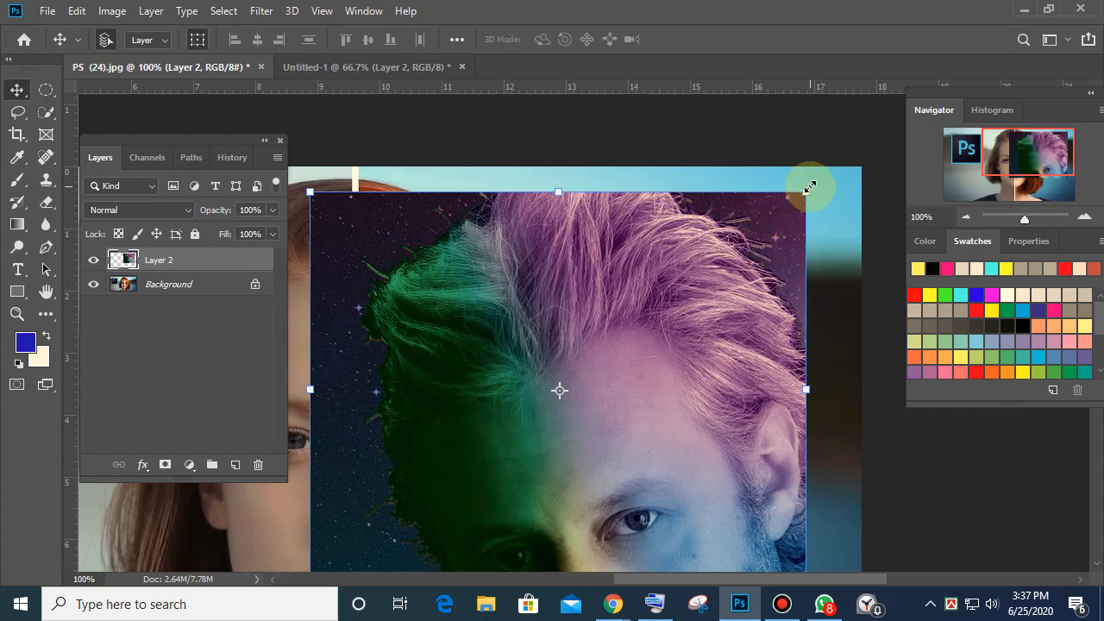
{"action": "left_click_drag", "start_coordinate": [809, 188], "coordinate": [673, 345]}
{"action": "left_click_drag", "start_coordinate": [567, 451], "coordinate": [654, 327]}
{"action": "left_click", "coordinate": [767, 39]}
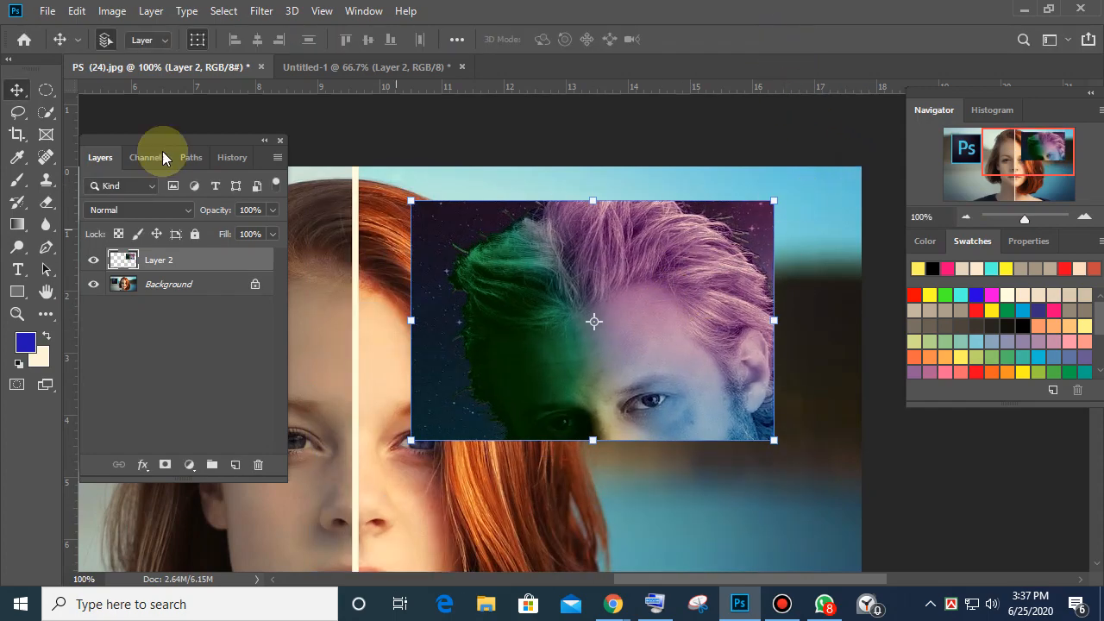
Step: Select a rectangular area in the middle of the Layer 2 portrait with the Rectangular Marquee tool
{"action": "left_click", "coordinate": [44, 90]}
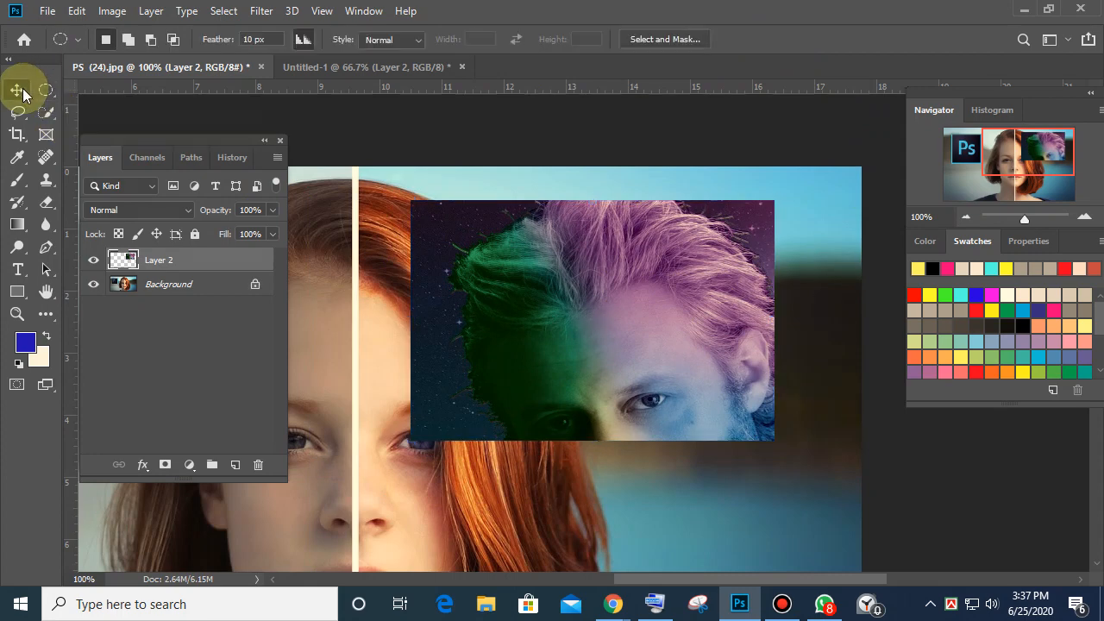
{"action": "left_click", "coordinate": [17, 89]}
{"action": "left_click", "coordinate": [45, 90]}
{"action": "left_click", "coordinate": [95, 86]}
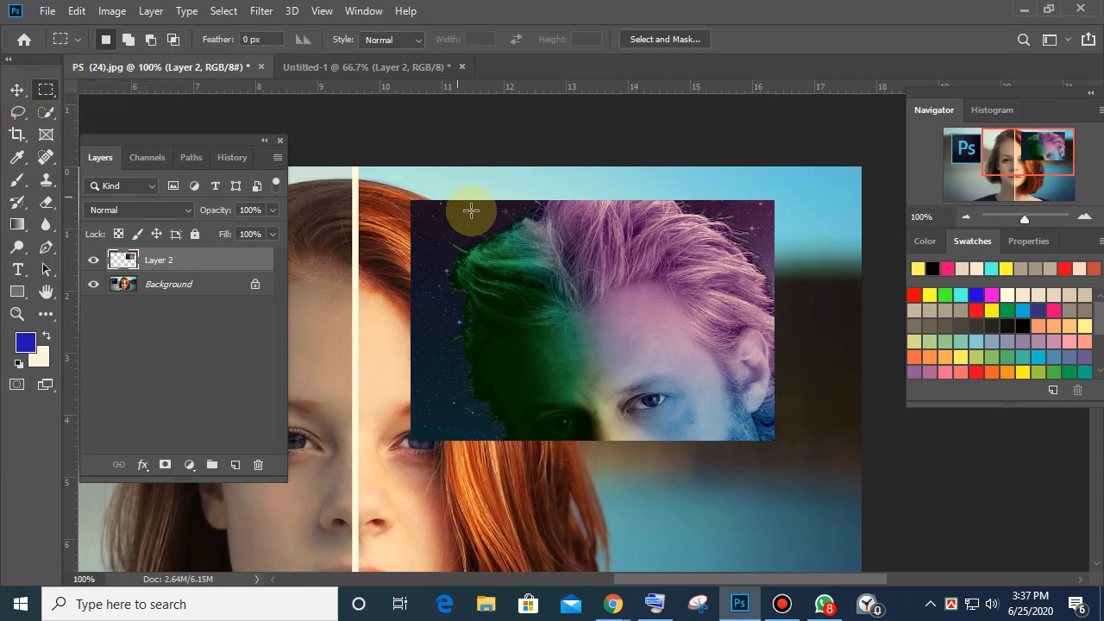
{"action": "left_click_drag", "start_coordinate": [681, 406], "coordinate": [488, 229]}
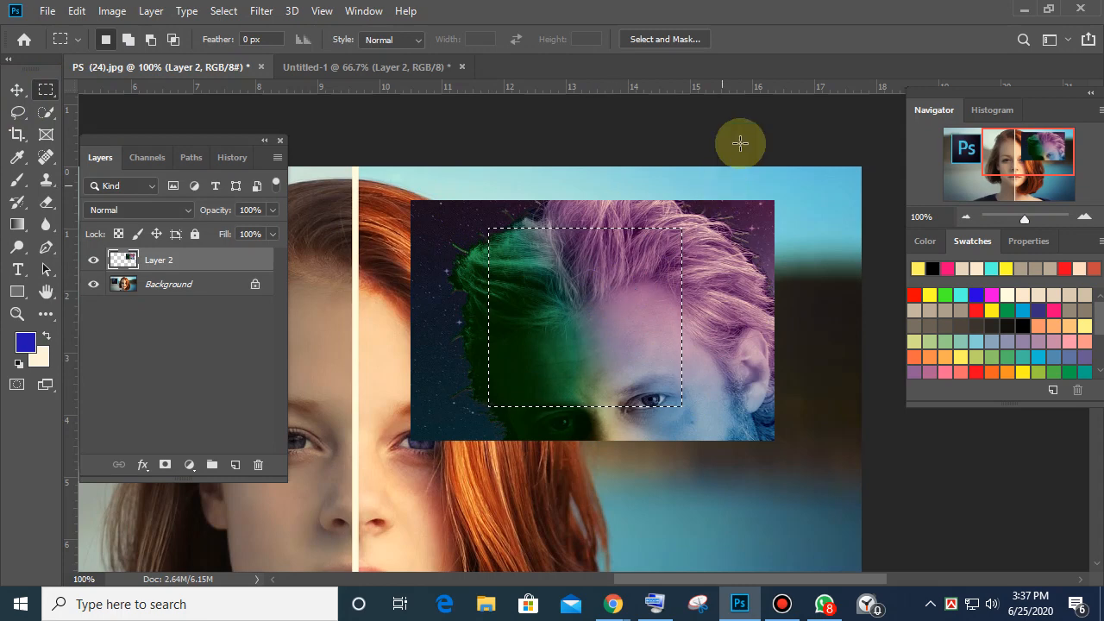
Step: Try Select and Mask on the rectangular selection with 28% transparency, brush over the portrait, and cancel
{"action": "left_click", "coordinate": [664, 40]}
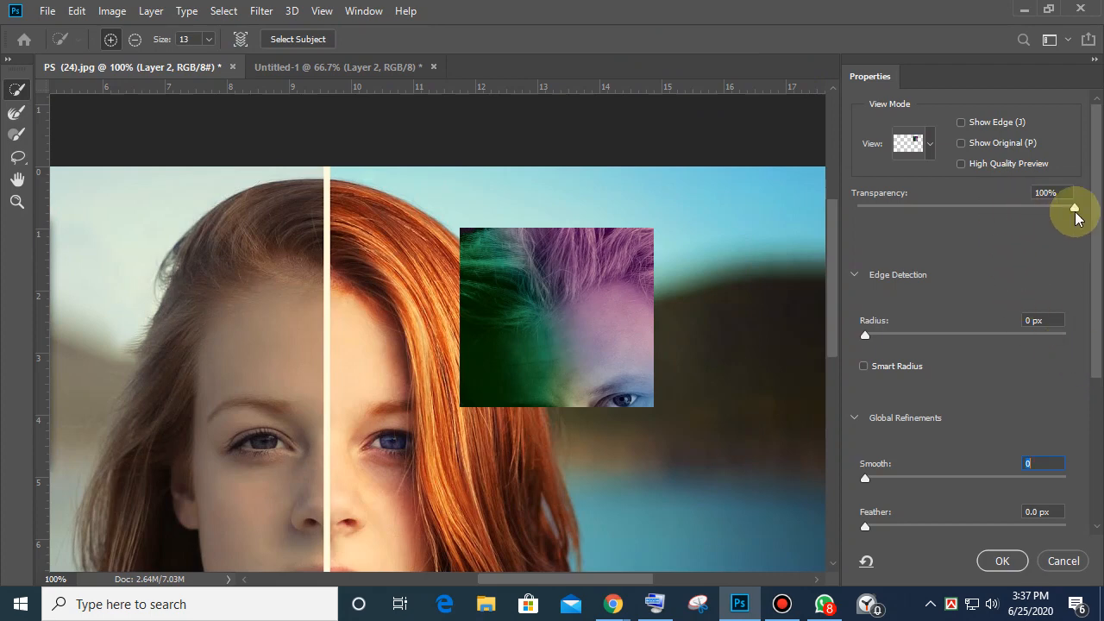
{"action": "left_click_drag", "start_coordinate": [1072, 208], "coordinate": [918, 209]}
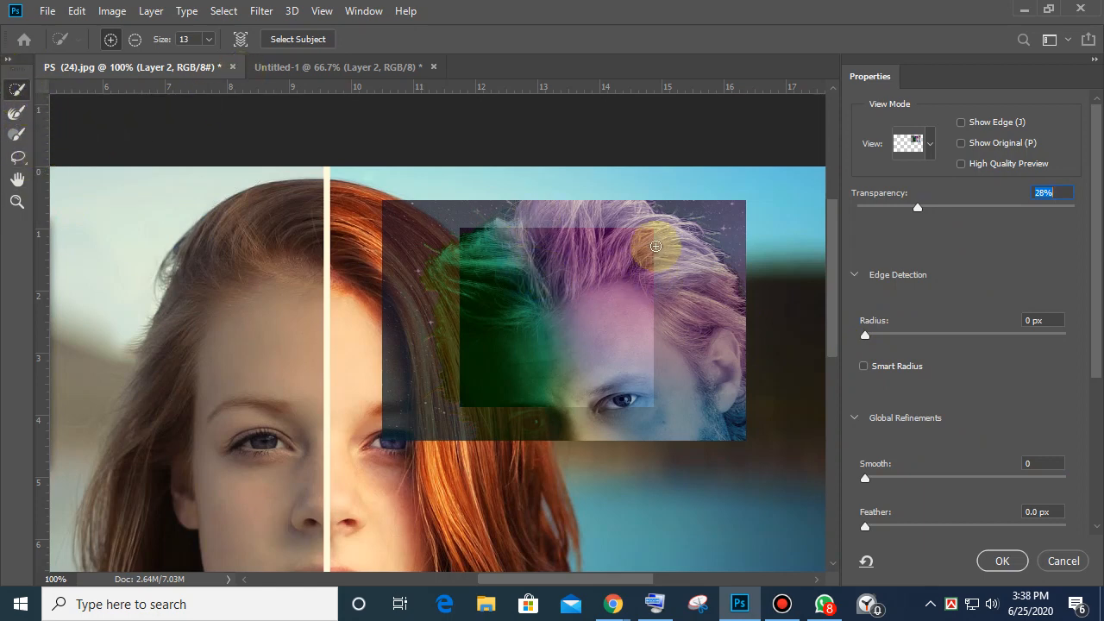
{"action": "mouse_move", "coordinate": [658, 244]}
{"action": "left_mouse_down"}
{"action": "mouse_move", "coordinate": [682, 314]}
{"action": "mouse_move", "coordinate": [665, 369]}
{"action": "left_mouse_up"}
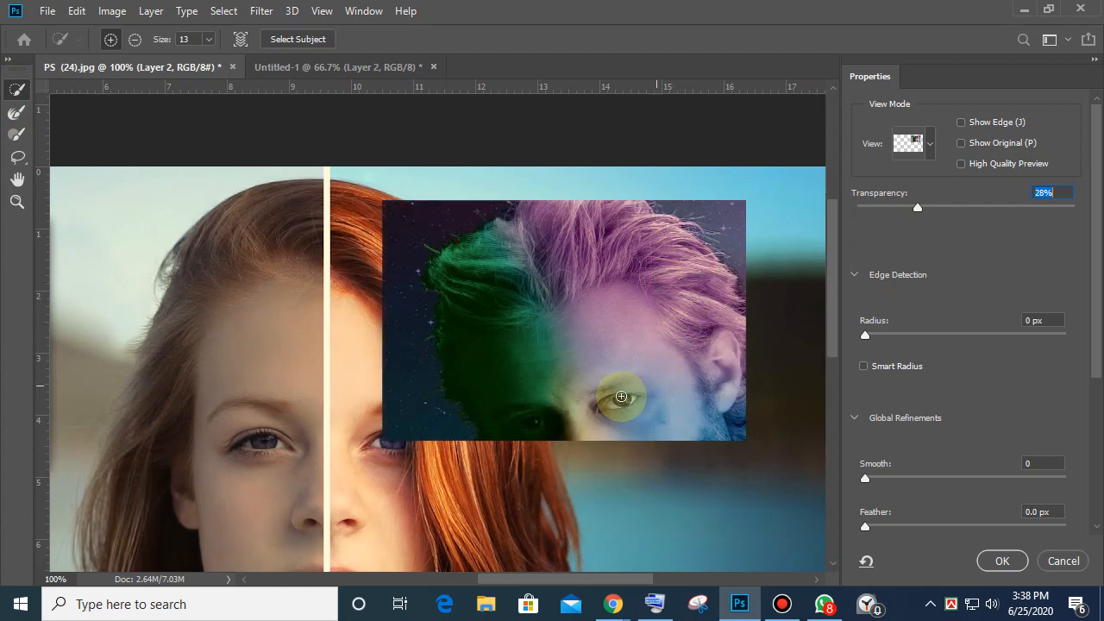
{"action": "mouse_move", "coordinate": [500, 354]}
{"action": "left_mouse_down"}
{"action": "mouse_move", "coordinate": [468, 311]}
{"action": "mouse_move", "coordinate": [502, 313]}
{"action": "mouse_move", "coordinate": [533, 294]}
{"action": "left_mouse_up"}
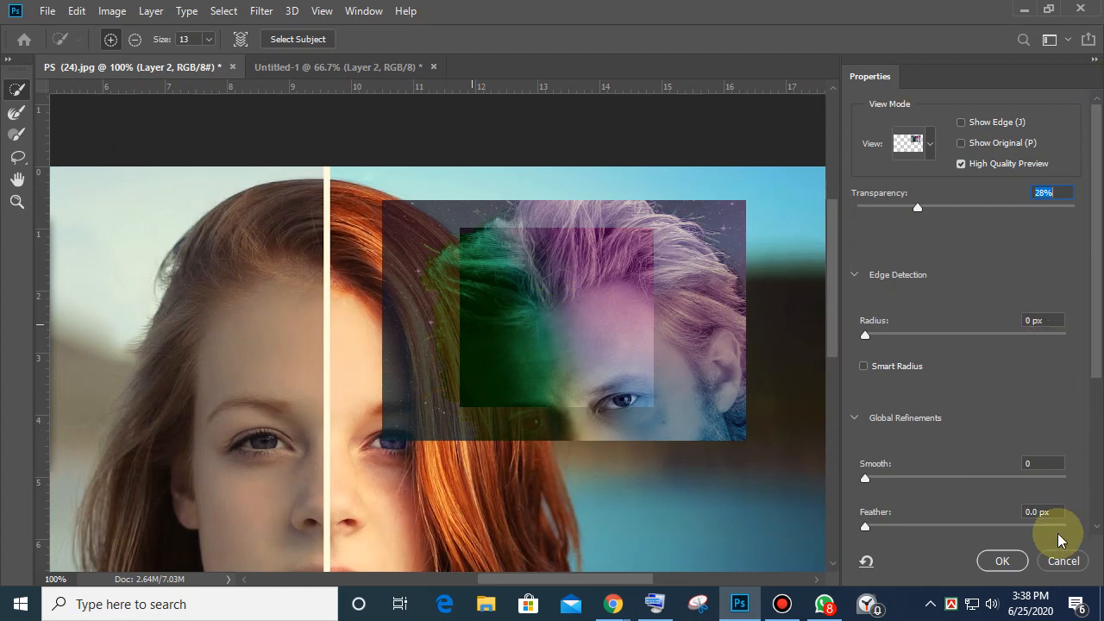
{"action": "left_click", "coordinate": [1063, 562]}
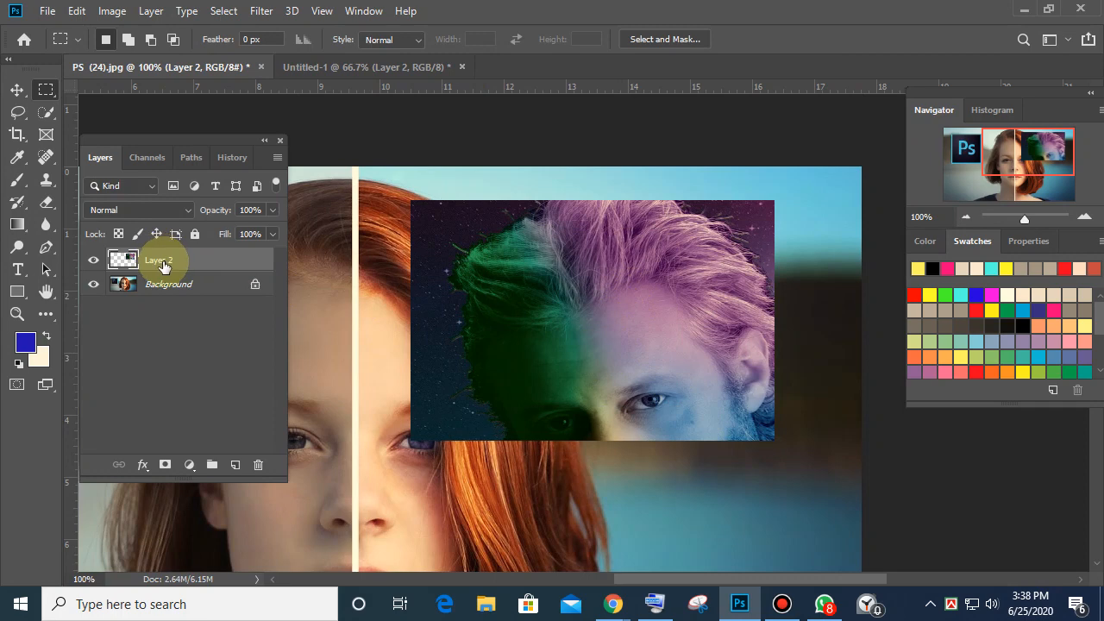
Step: Try Select and Mask on Layer 2 without an active selection, with 0% transparency and different brush tools, and cancel
{"action": "left_click", "coordinate": [665, 39]}
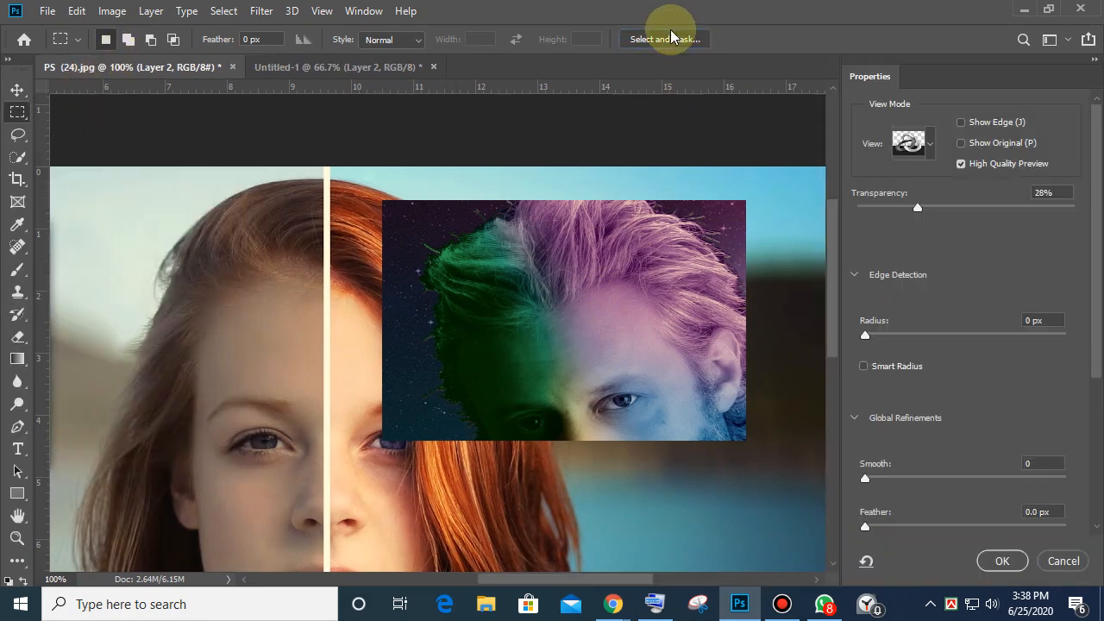
{"action": "left_click_drag", "start_coordinate": [1075, 208], "coordinate": [856, 208]}
{"action": "mouse_move", "coordinate": [736, 279]}
{"action": "left_mouse_down"}
{"action": "mouse_move", "coordinate": [545, 253]}
{"action": "mouse_move", "coordinate": [546, 224]}
{"action": "mouse_move", "coordinate": [574, 222]}
{"action": "mouse_move", "coordinate": [601, 254]}
{"action": "left_mouse_up"}
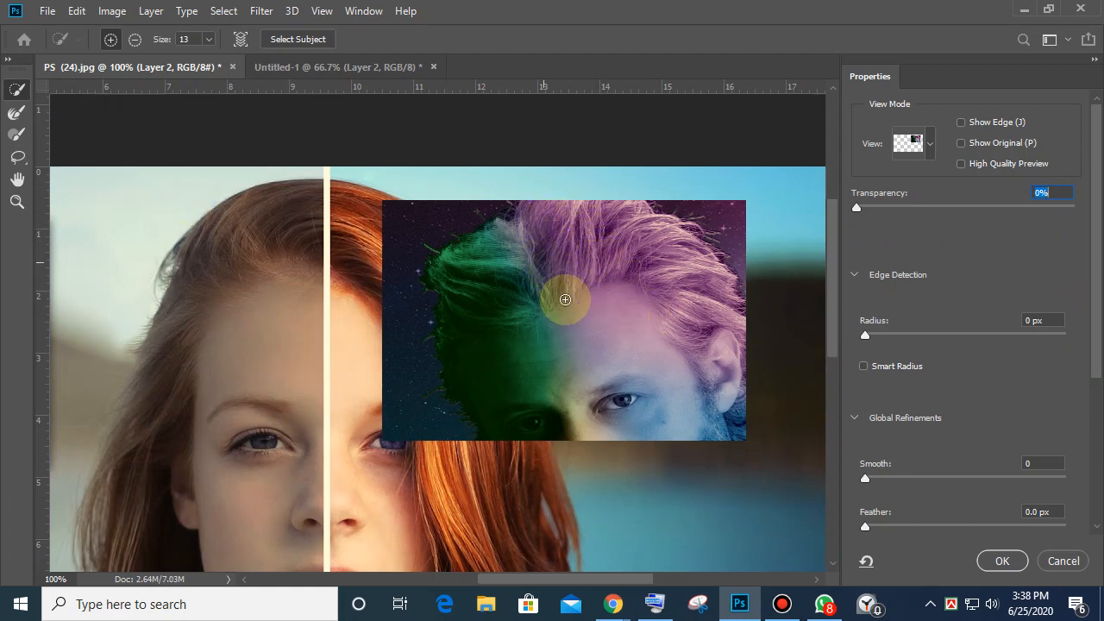
{"action": "mouse_move", "coordinate": [561, 295]}
{"action": "left_mouse_down"}
{"action": "mouse_move", "coordinate": [592, 359]}
{"action": "mouse_move", "coordinate": [646, 406]}
{"action": "mouse_move", "coordinate": [739, 394]}
{"action": "left_mouse_up"}
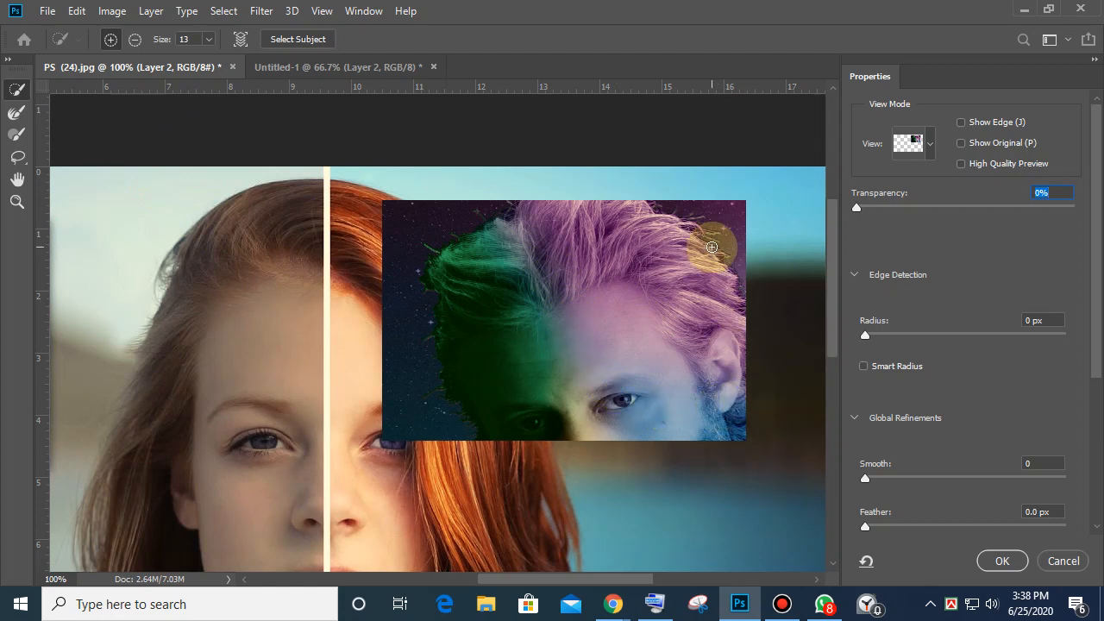
{"action": "left_click", "coordinate": [34, 114]}
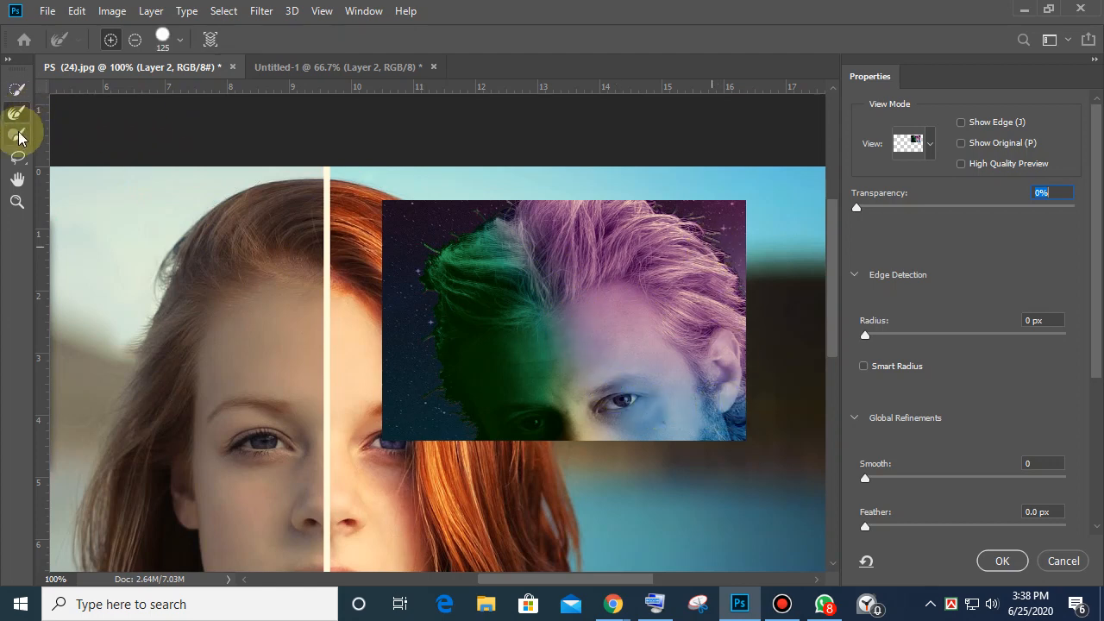
{"action": "left_click", "coordinate": [17, 135]}
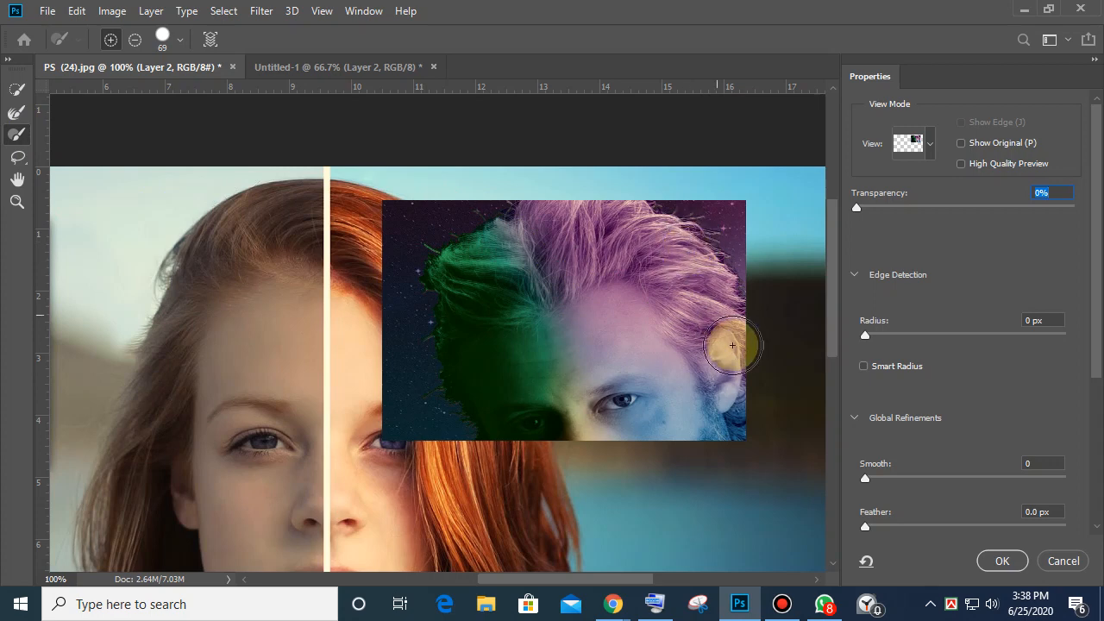
{"action": "left_click", "coordinate": [1069, 562]}
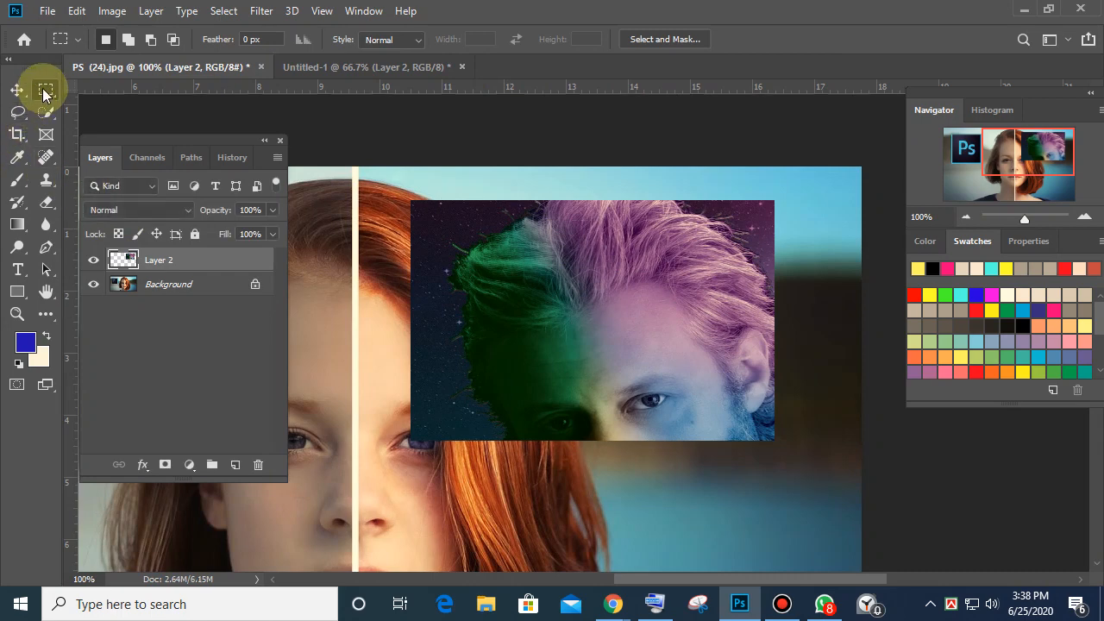
Step: Select nearly the whole Layer 2 portrait with a rectangular marquee and open it in Select and Mask at 35% transparency
{"action": "left_click_drag", "start_coordinate": [420, 209], "coordinate": [757, 425]}
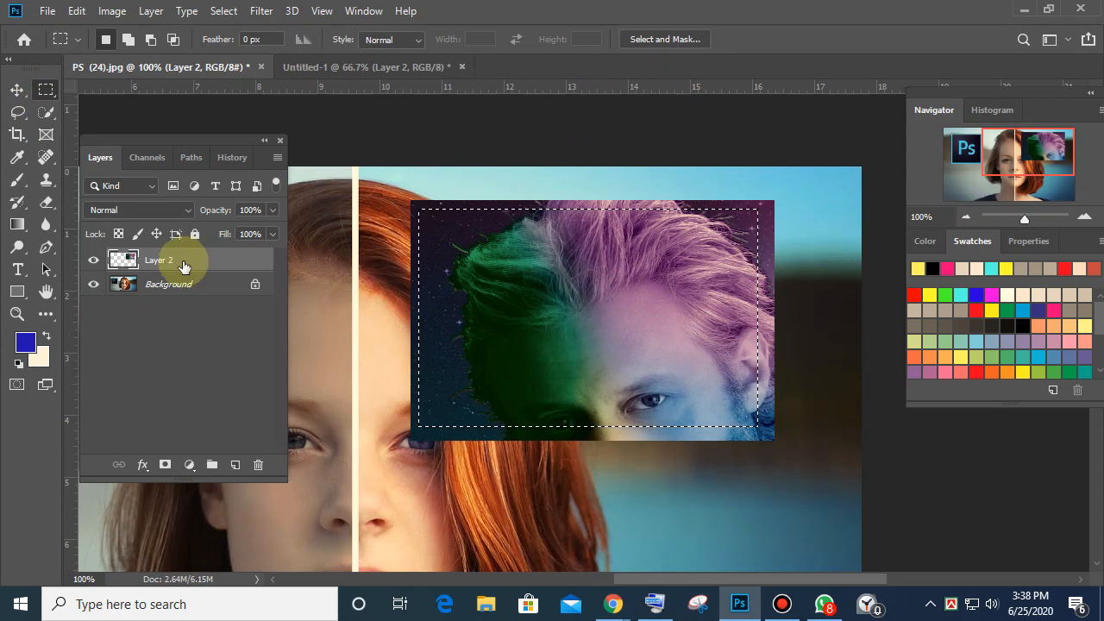
{"action": "left_click", "coordinate": [660, 38]}
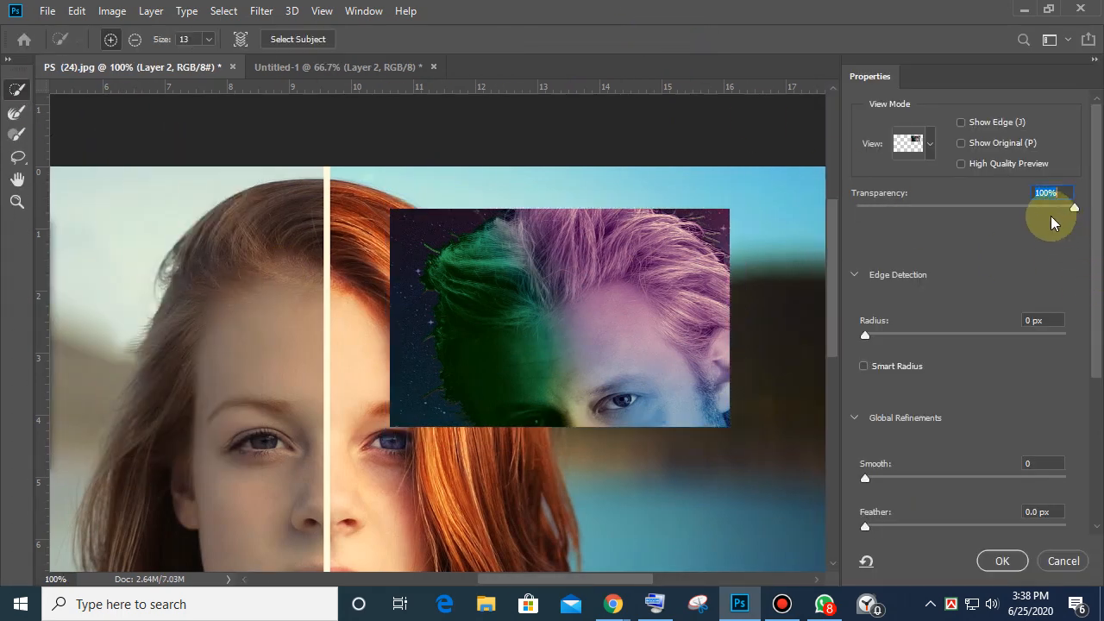
{"action": "left_click_drag", "start_coordinate": [1073, 208], "coordinate": [933, 226]}
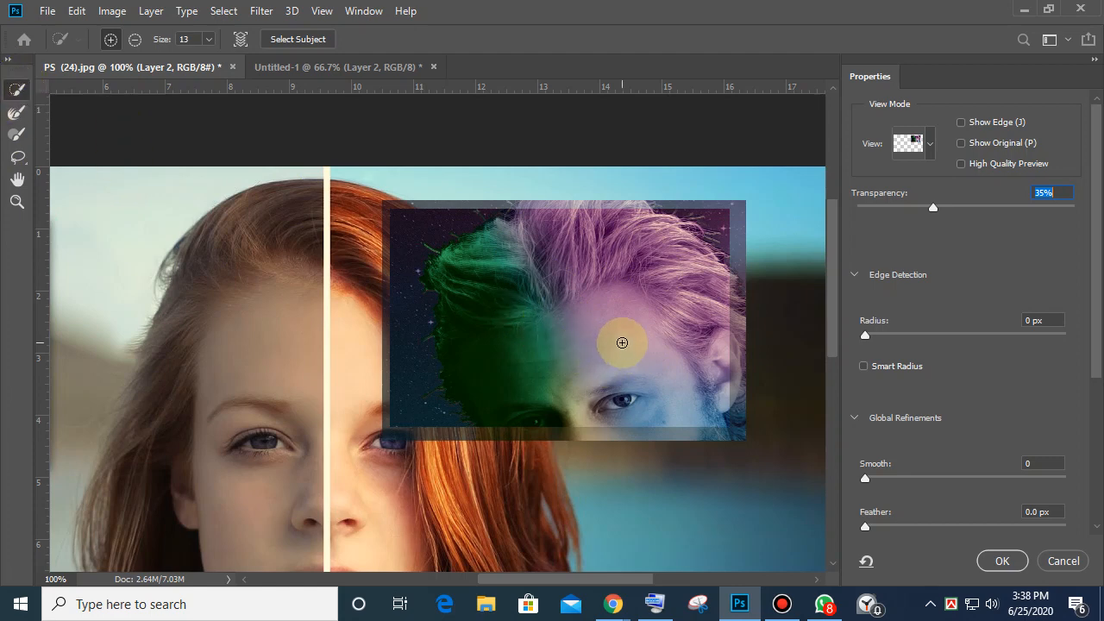
Step: Extend the selection toward the portrait's outer edges with the size 13 Quick Selection tool
{"action": "mouse_move", "coordinate": [622, 342]}
{"action": "left_mouse_down"}
{"action": "mouse_move", "coordinate": [610, 373]}
{"action": "mouse_move", "coordinate": [442, 383]}
{"action": "mouse_move", "coordinate": [415, 311]}
{"action": "left_mouse_up"}
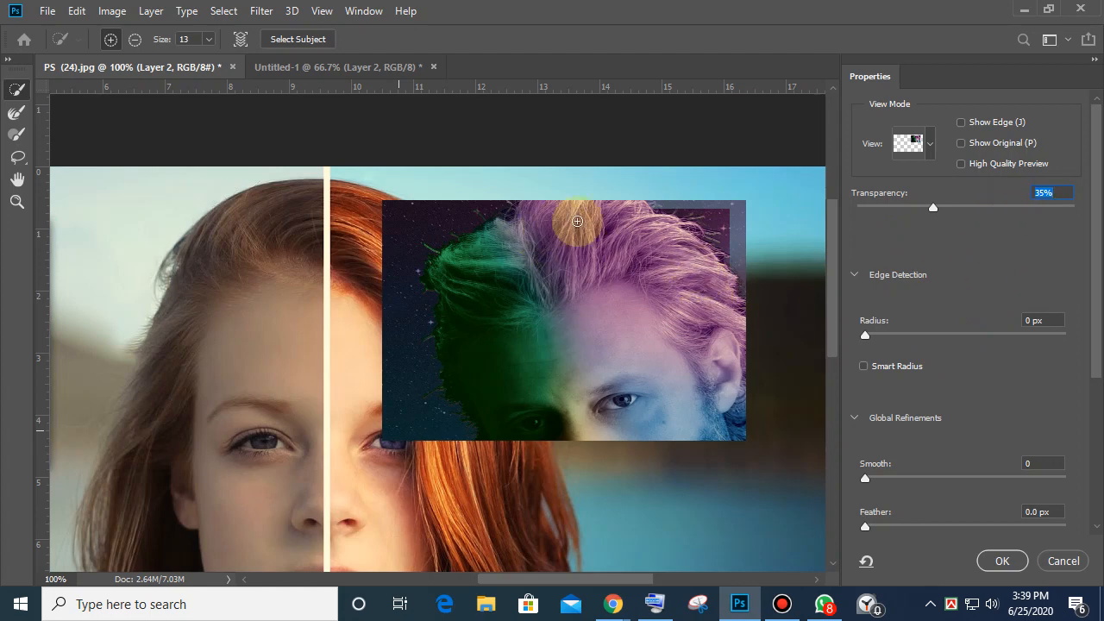
{"action": "left_click", "coordinate": [741, 219]}
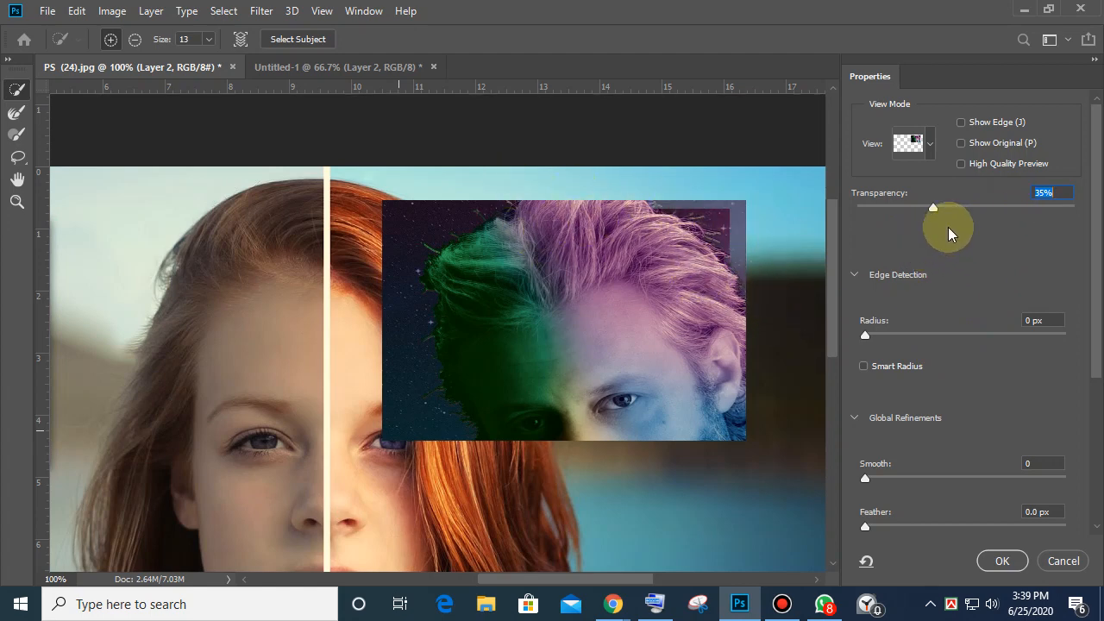
Step: Subtract the starry background around both sides of the hair from the selection with the size 13 Quick Selection tool
{"action": "key", "text": "ctrl+plus"}
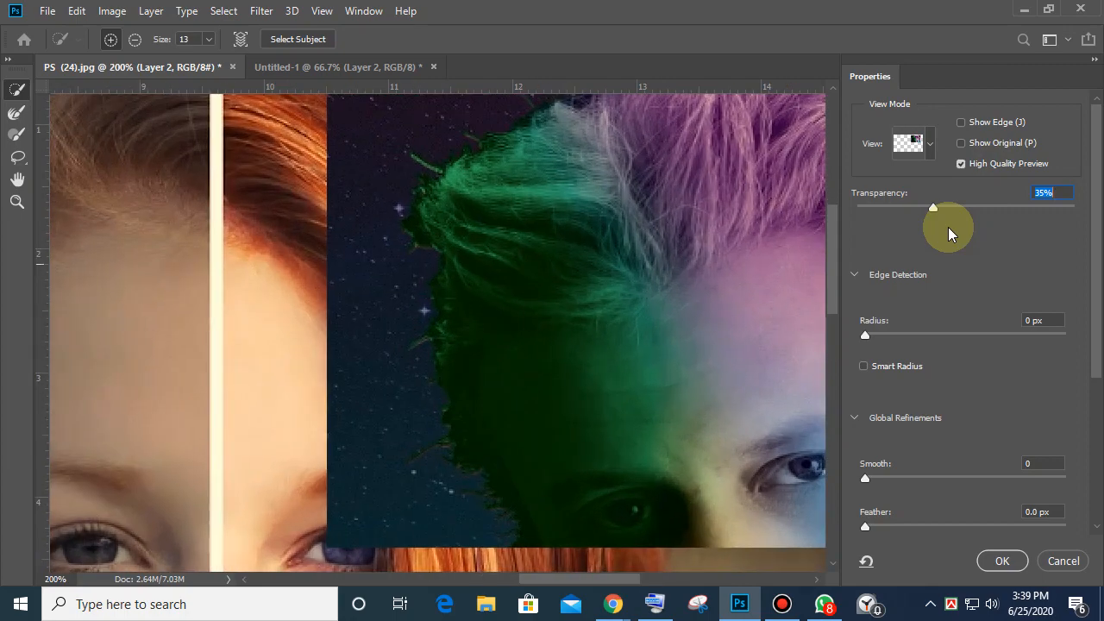
{"action": "key", "text": "space"}
{"action": "mouse_move", "coordinate": [721, 177]}
{"action": "left_mouse_down"}
{"action": "mouse_move", "coordinate": [375, 460]}
{"action": "mouse_move", "coordinate": [200, 445]}
{"action": "left_mouse_up"}
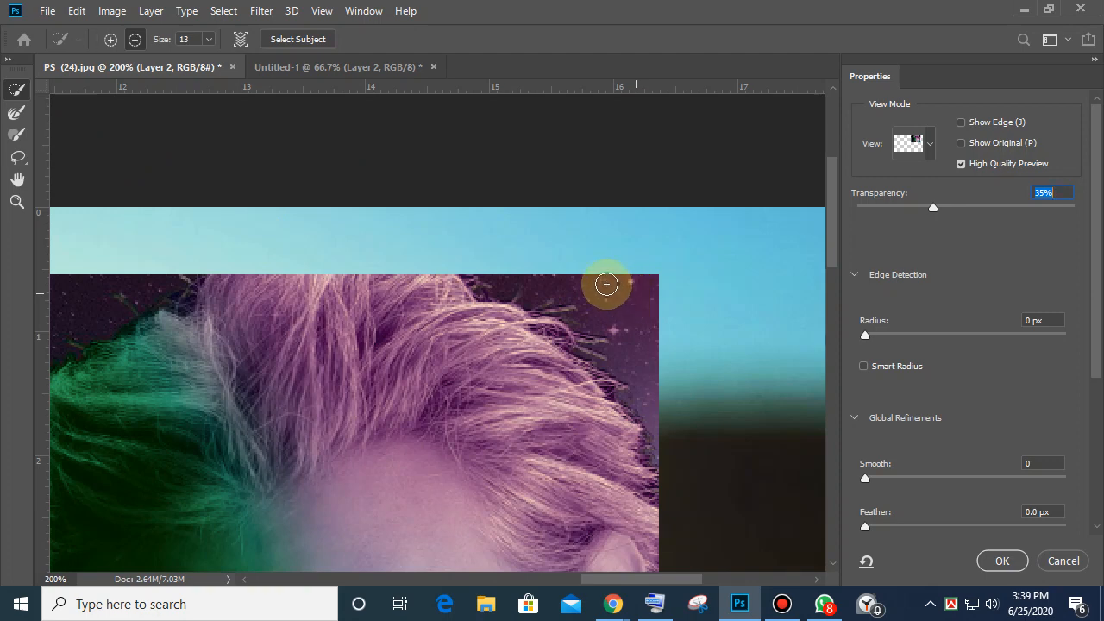
{"action": "left_click_drag", "start_coordinate": [608, 285], "coordinate": [653, 334]}
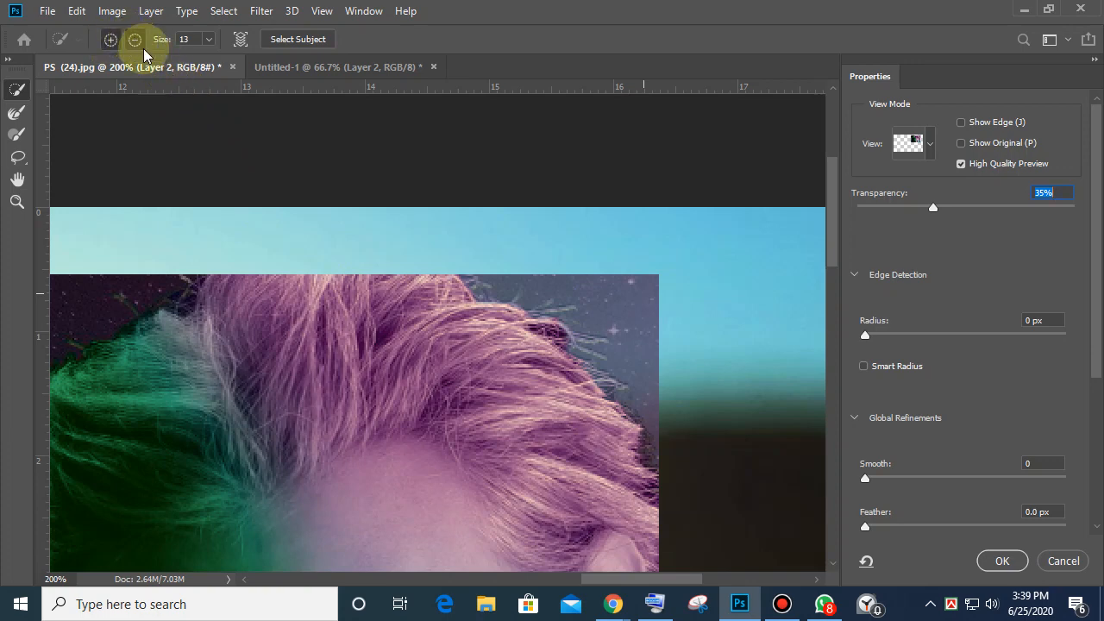
{"action": "mouse_move", "coordinate": [440, 269]}
{"action": "left_mouse_down"}
{"action": "mouse_move", "coordinate": [500, 320]}
{"action": "mouse_move", "coordinate": [633, 480]}
{"action": "mouse_move", "coordinate": [387, 301]}
{"action": "mouse_move", "coordinate": [307, 261]}
{"action": "mouse_move", "coordinate": [414, 305]}
{"action": "mouse_move", "coordinate": [232, 296]}
{"action": "mouse_move", "coordinate": [74, 311]}
{"action": "mouse_move", "coordinate": [36, 356]}
{"action": "mouse_move", "coordinate": [132, 361]}
{"action": "left_mouse_up"}
{"action": "key", "text": "ctrl+minus"}
{"action": "key", "text": "ctrl+minus"}
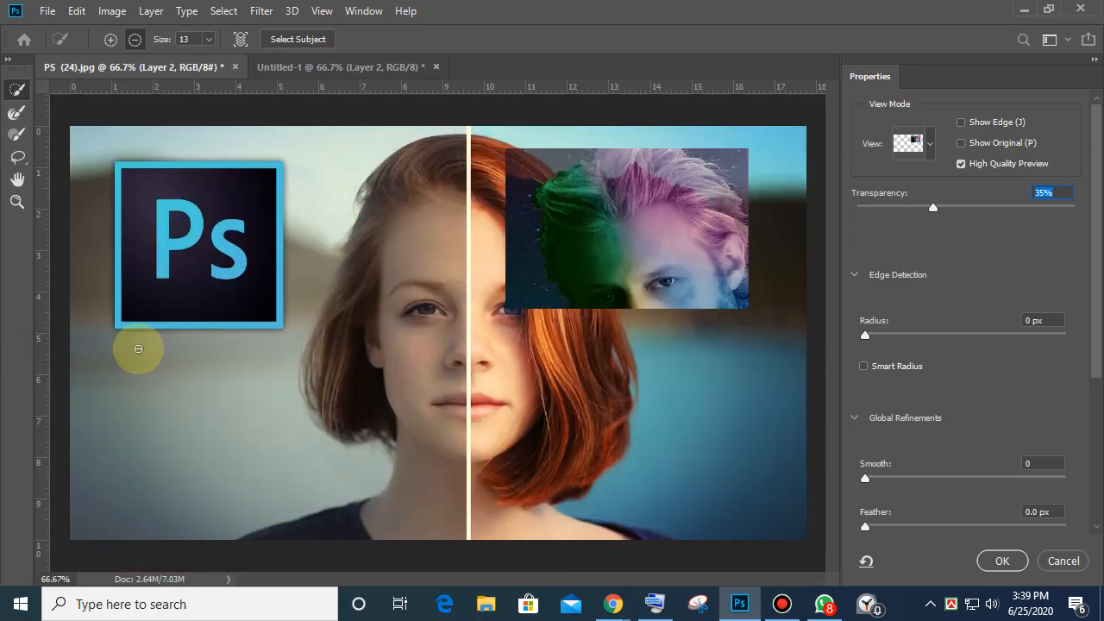
{"action": "mouse_move", "coordinate": [503, 227]}
{"action": "left_mouse_down"}
{"action": "mouse_move", "coordinate": [518, 164]}
{"action": "mouse_move", "coordinate": [529, 308]}
{"action": "mouse_move", "coordinate": [658, 319]}
{"action": "mouse_move", "coordinate": [705, 309]}
{"action": "mouse_move", "coordinate": [748, 290]}
{"action": "mouse_move", "coordinate": [761, 249]}
{"action": "mouse_move", "coordinate": [759, 268]}
{"action": "mouse_move", "coordinate": [725, 303]}
{"action": "mouse_move", "coordinate": [750, 221]}
{"action": "mouse_move", "coordinate": [747, 172]}
{"action": "left_mouse_up"}
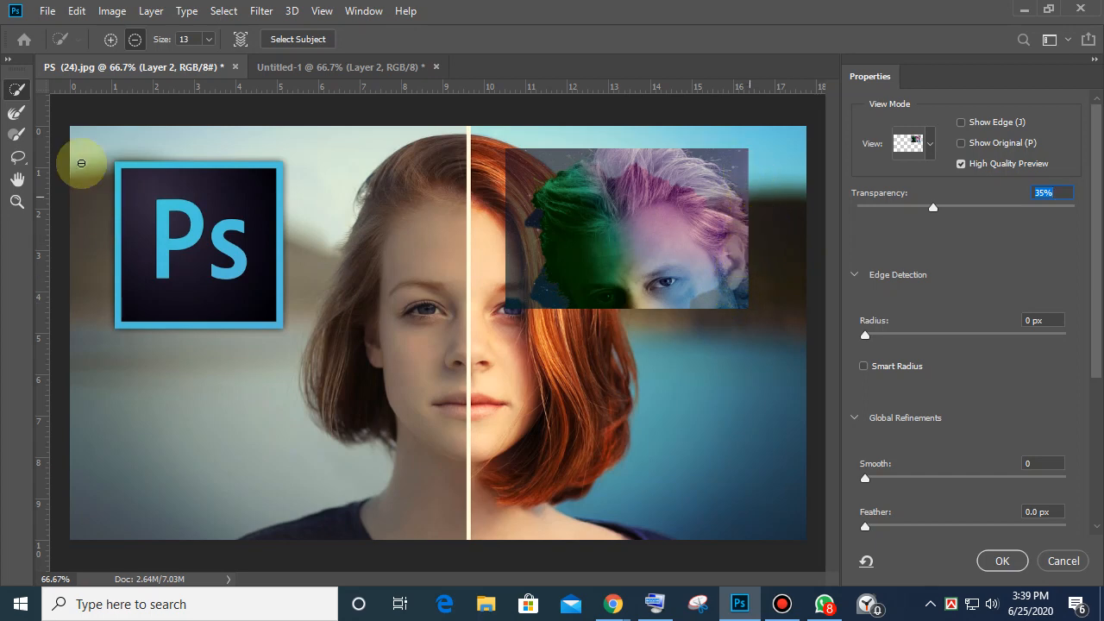
Step: Add the purple hair along the upper right of the head back to the selection with the Quick Selection tool
{"action": "left_click", "coordinate": [110, 39]}
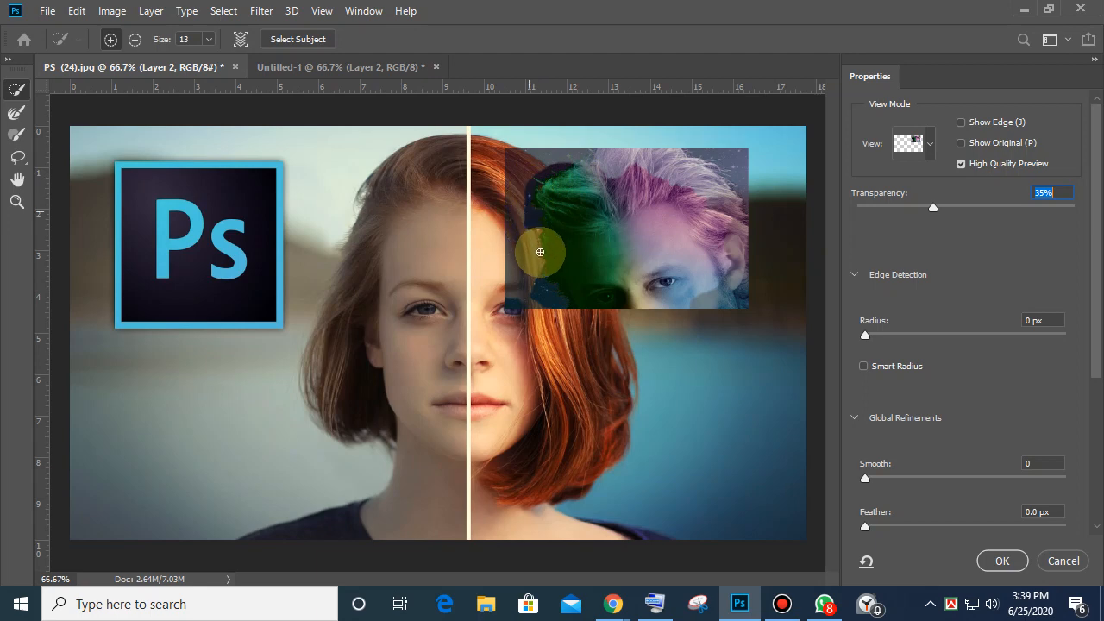
{"action": "mouse_move", "coordinate": [739, 172]}
{"action": "left_mouse_down"}
{"action": "mouse_move", "coordinate": [753, 199]}
{"action": "mouse_move", "coordinate": [706, 152]}
{"action": "mouse_move", "coordinate": [751, 184]}
{"action": "left_mouse_up"}
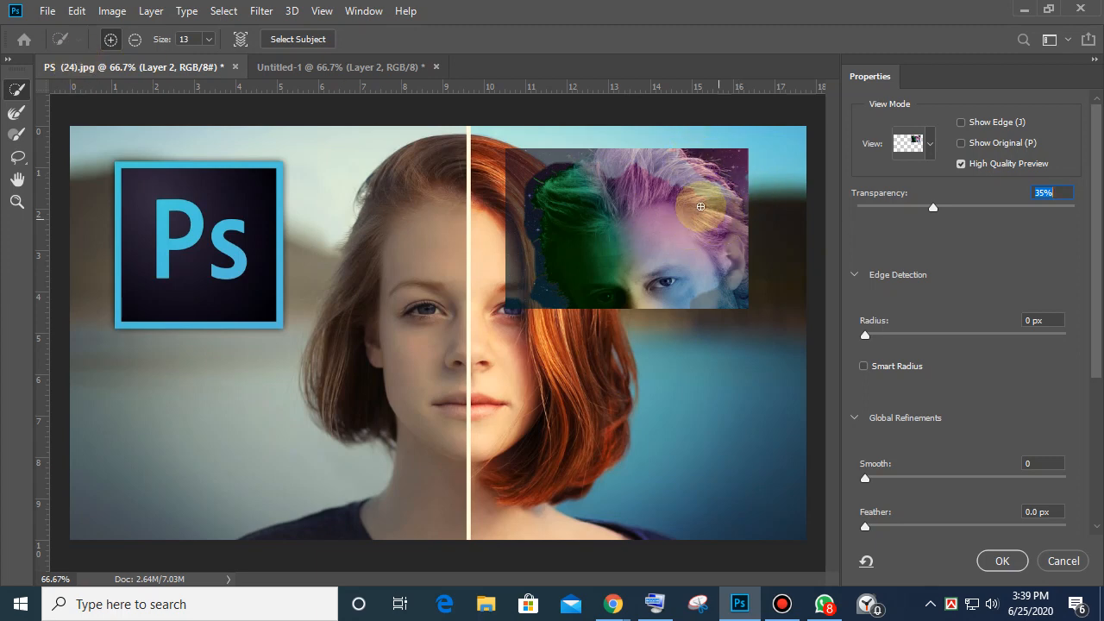
{"action": "mouse_move", "coordinate": [677, 167]}
{"action": "left_mouse_down"}
{"action": "mouse_move", "coordinate": [631, 185]}
{"action": "mouse_move", "coordinate": [640, 173]}
{"action": "mouse_move", "coordinate": [654, 191]}
{"action": "mouse_move", "coordinate": [671, 172]}
{"action": "mouse_move", "coordinate": [672, 184]}
{"action": "mouse_move", "coordinate": [686, 154]}
{"action": "mouse_move", "coordinate": [617, 185]}
{"action": "left_mouse_up"}
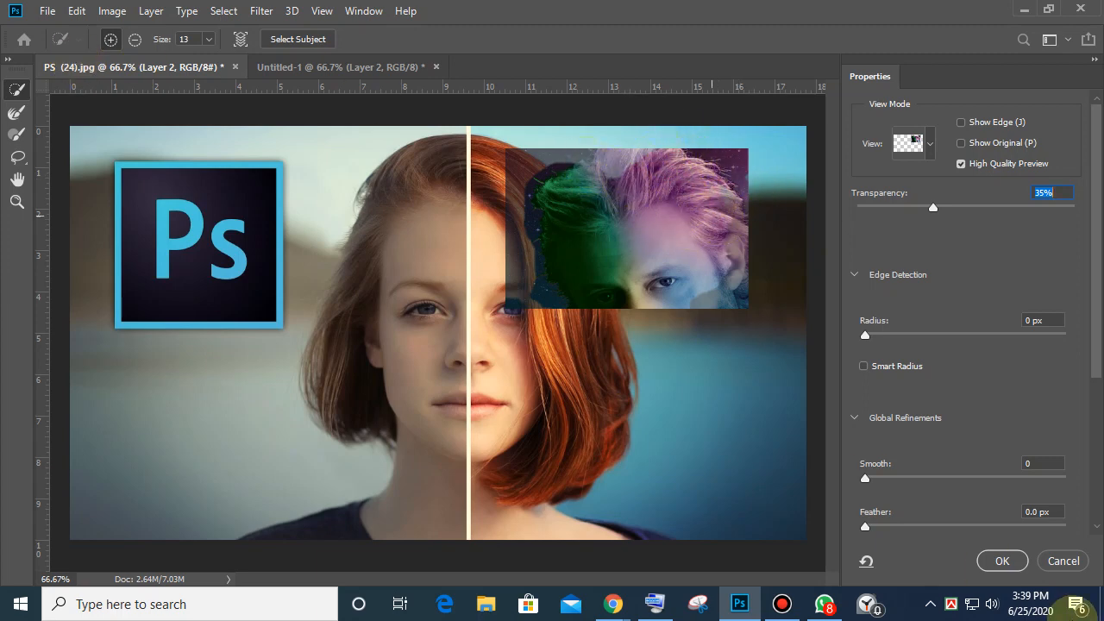
Step: Apply the refined selection, try deleting the selected hair and face area from Layer 2, and undo the deletion
{"action": "left_click", "coordinate": [1027, 570]}
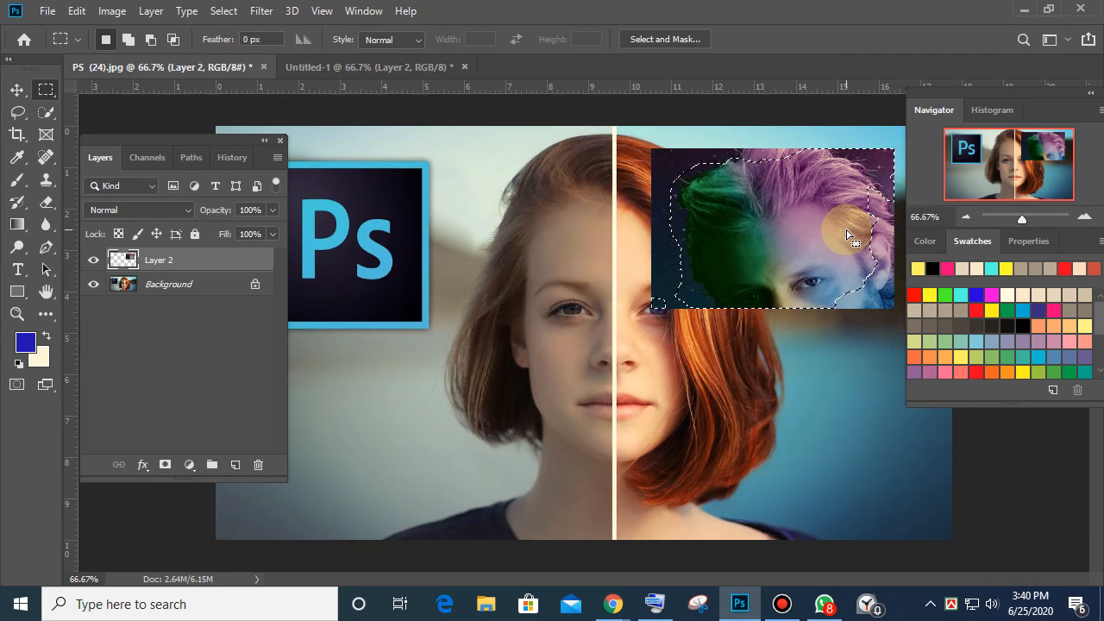
{"action": "key", "text": "Delete"}
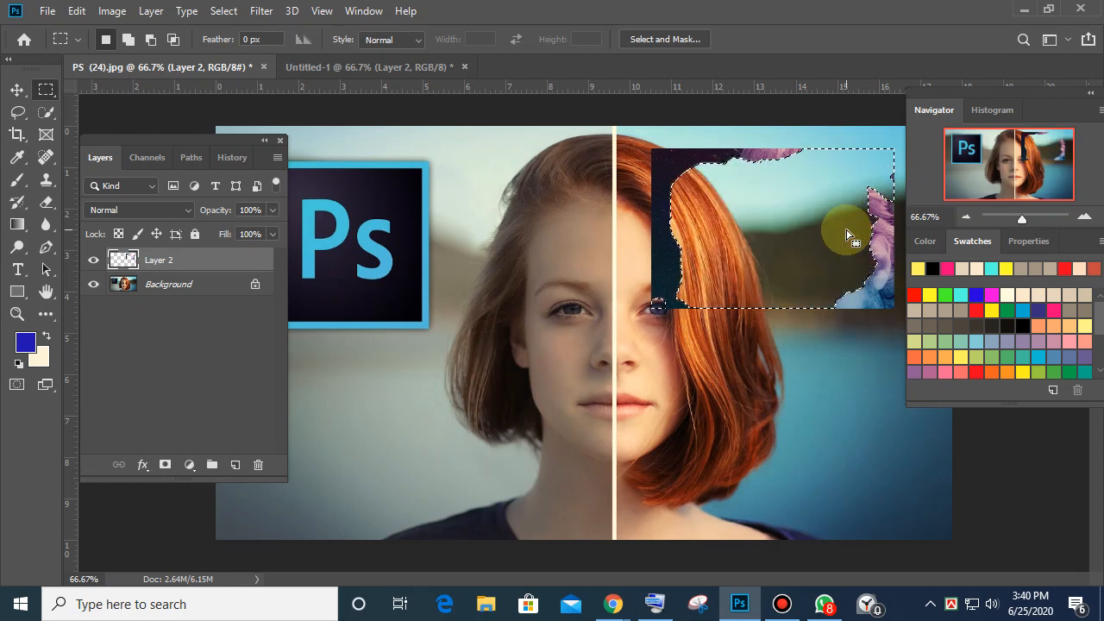
{"action": "key", "text": "ctrl+z"}
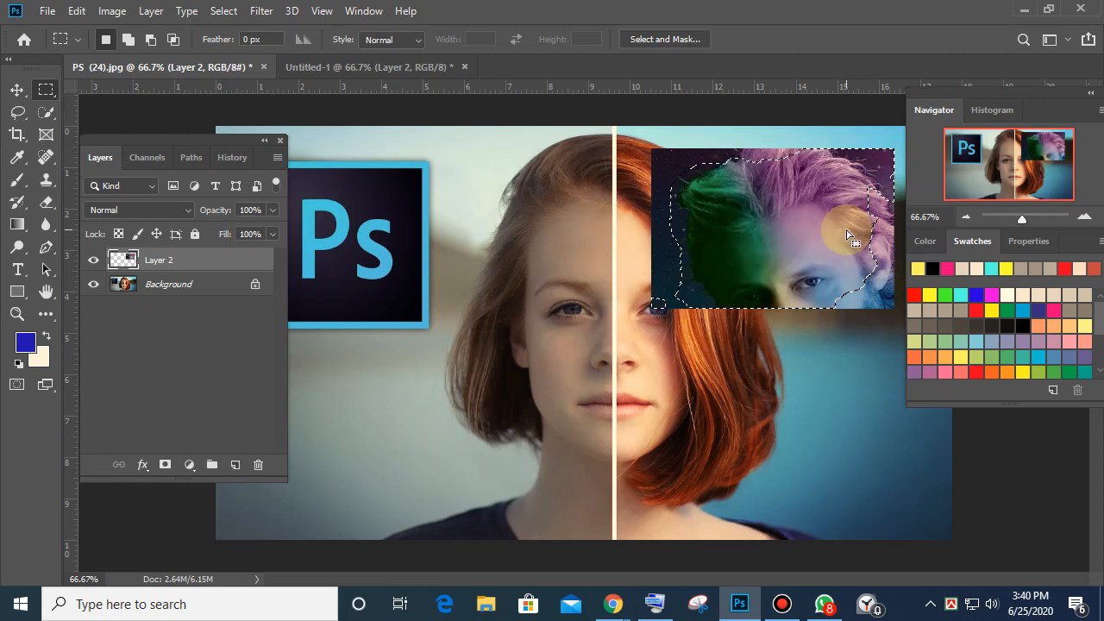
Step: Invert the selection, delete the background around the portrait from Layer 2, and deselect
{"action": "left_click", "coordinate": [223, 10]}
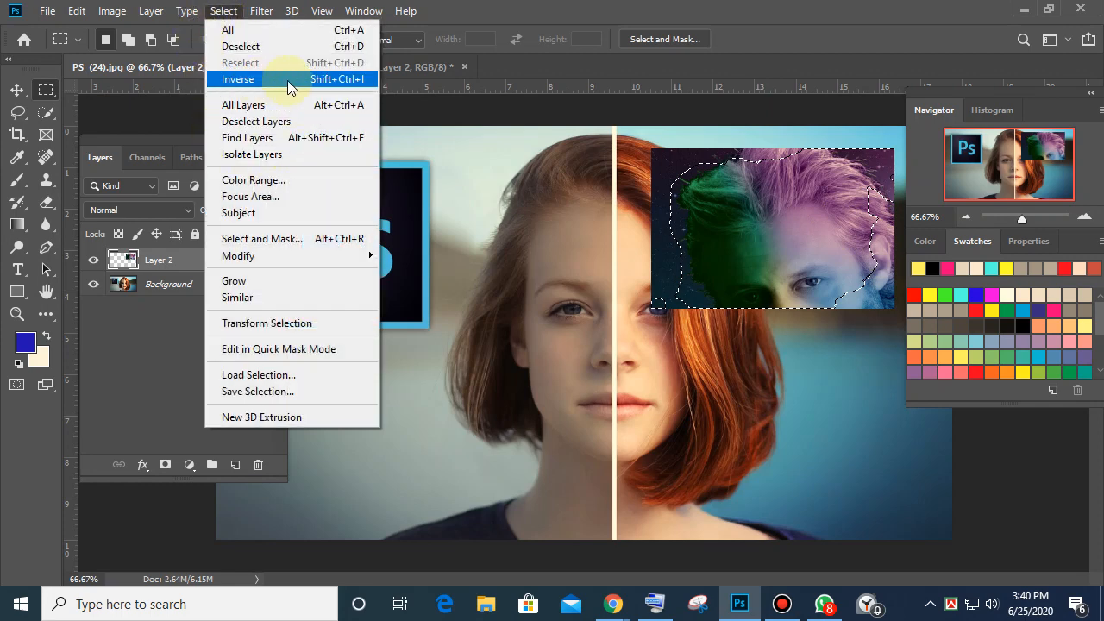
{"action": "left_click", "coordinate": [345, 82]}
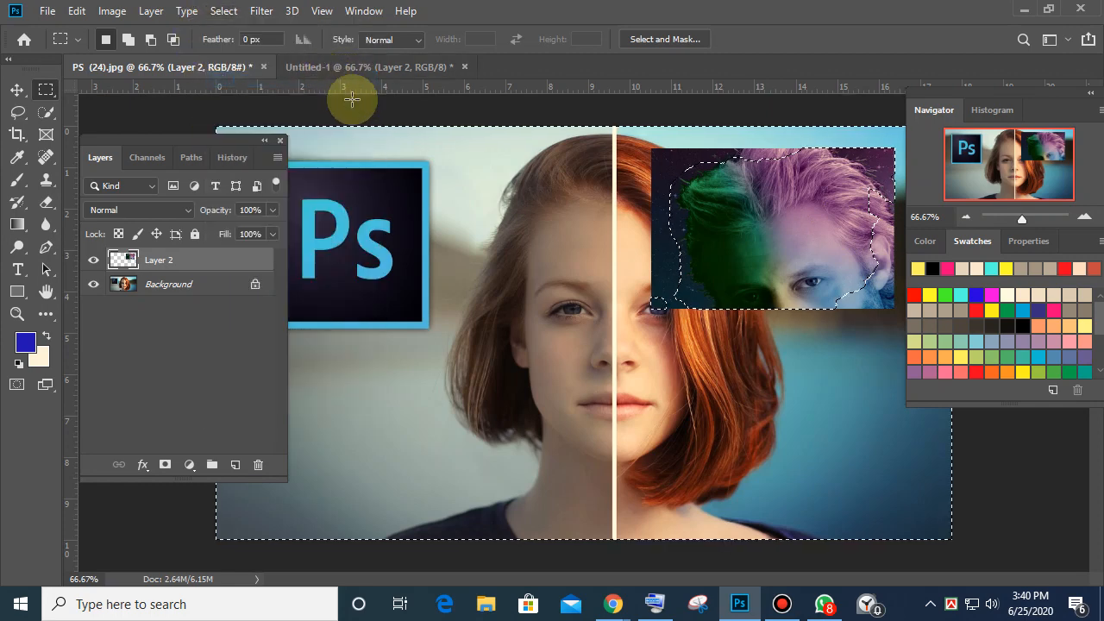
{"action": "left_click_drag", "start_coordinate": [770, 225], "coordinate": [737, 227]}
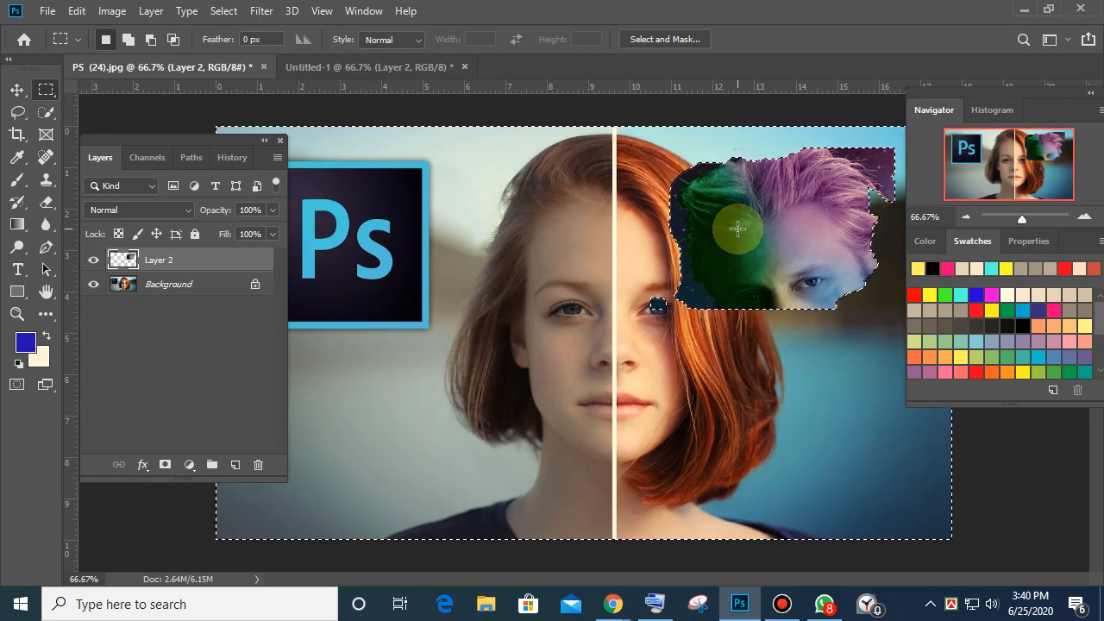
{"action": "key", "text": "ctrl+d"}
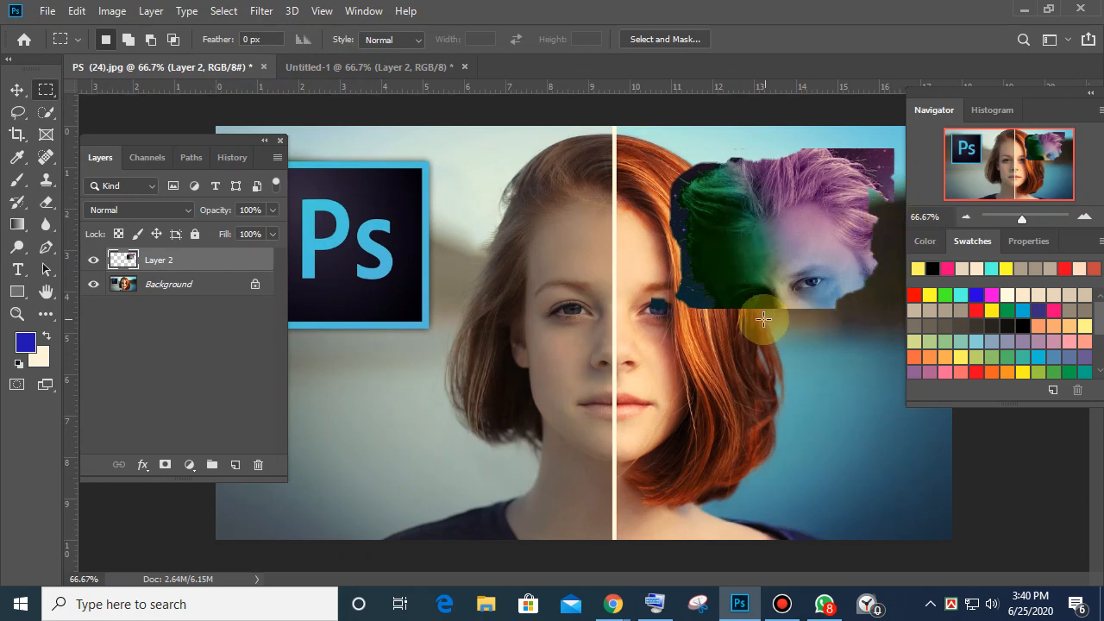
{"action": "key", "text": "ctrl+shift+d"}
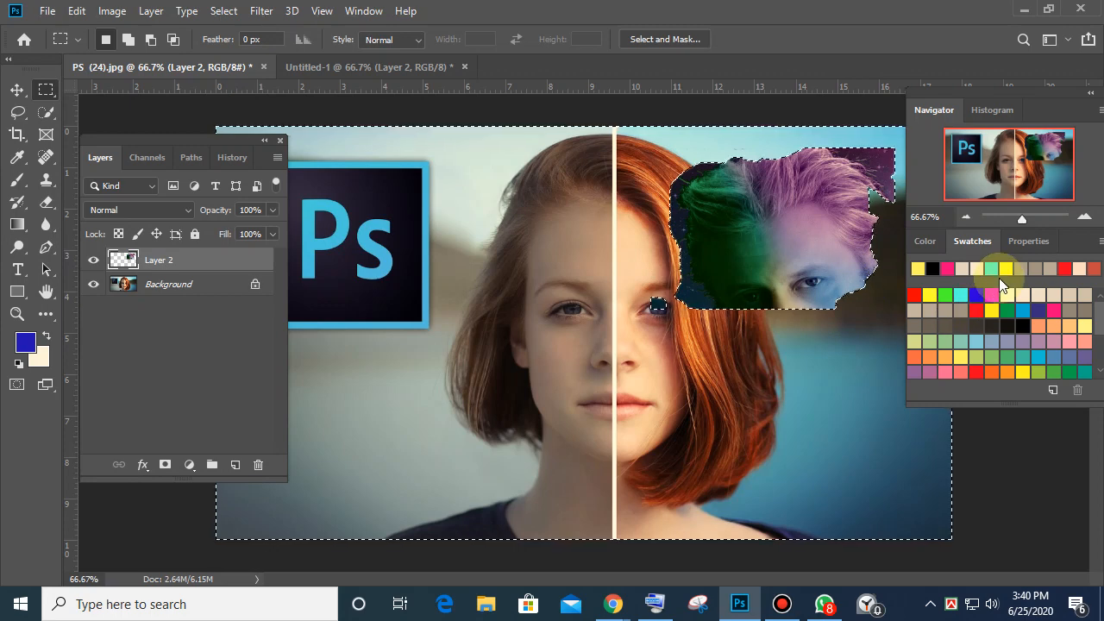
{"action": "key", "text": "ctrl+d"}
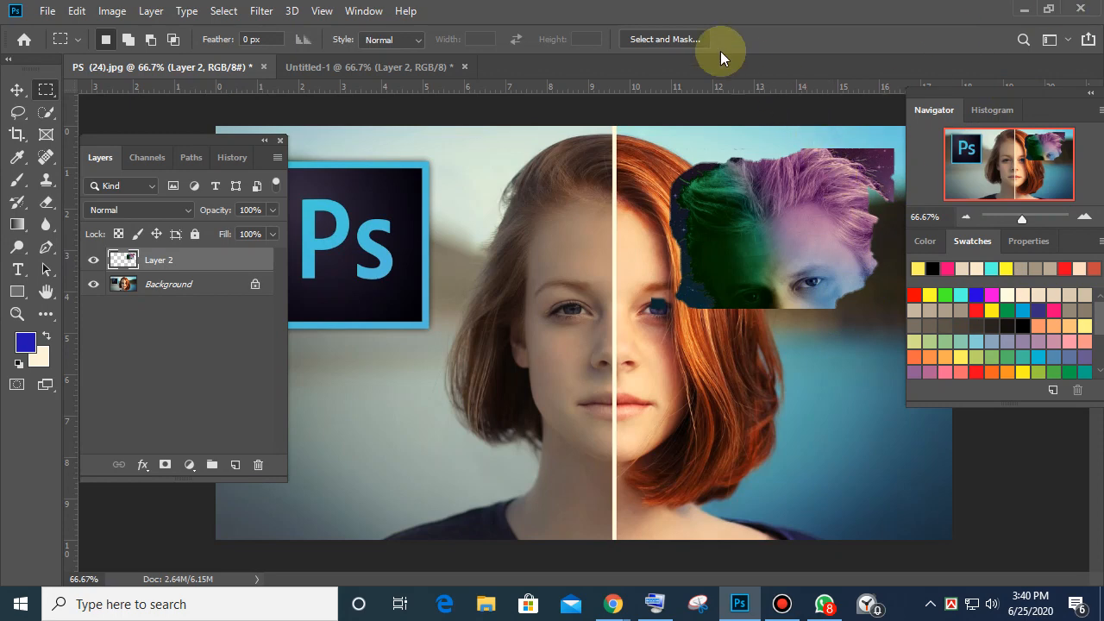
Step: Open Layer 2 in Select and Mask and add part of the green face and the purple hair with the Lasso tool
{"action": "left_click", "coordinate": [664, 39]}
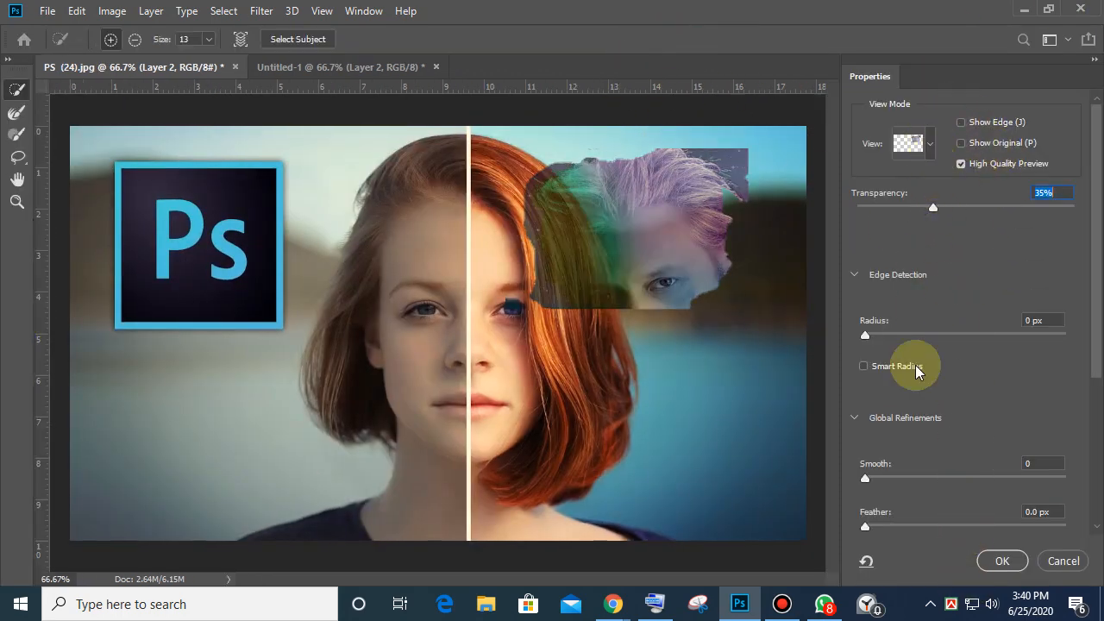
{"action": "left_click", "coordinate": [23, 161]}
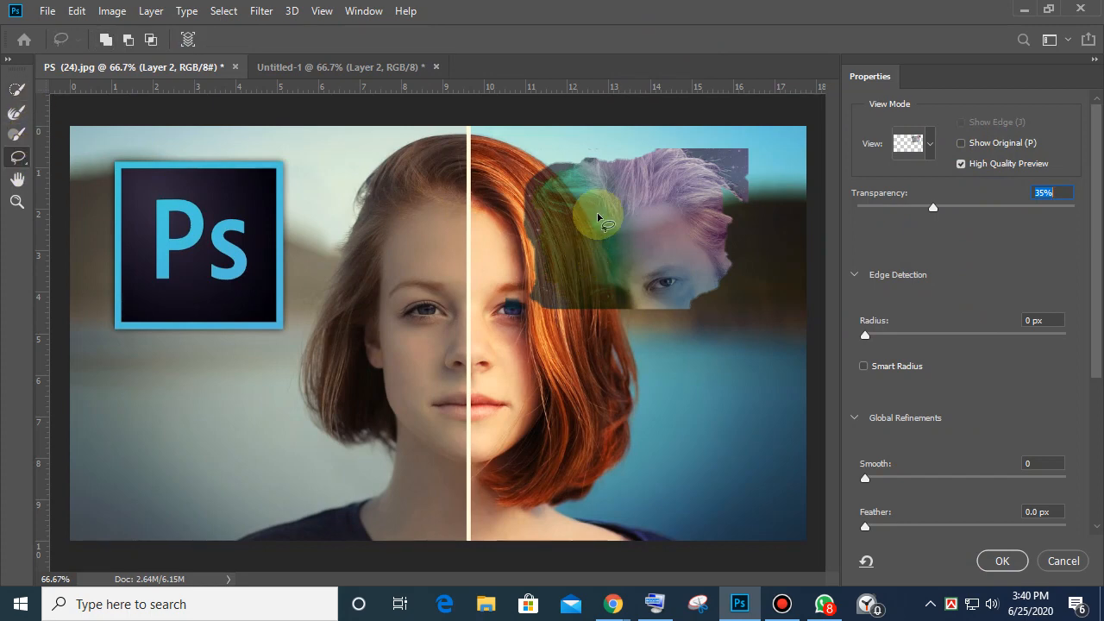
{"action": "mouse_move", "coordinate": [642, 173]}
{"action": "left_mouse_down"}
{"action": "mouse_move", "coordinate": [705, 200]}
{"action": "mouse_move", "coordinate": [679, 276]}
{"action": "mouse_move", "coordinate": [688, 137]}
{"action": "left_mouse_up"}
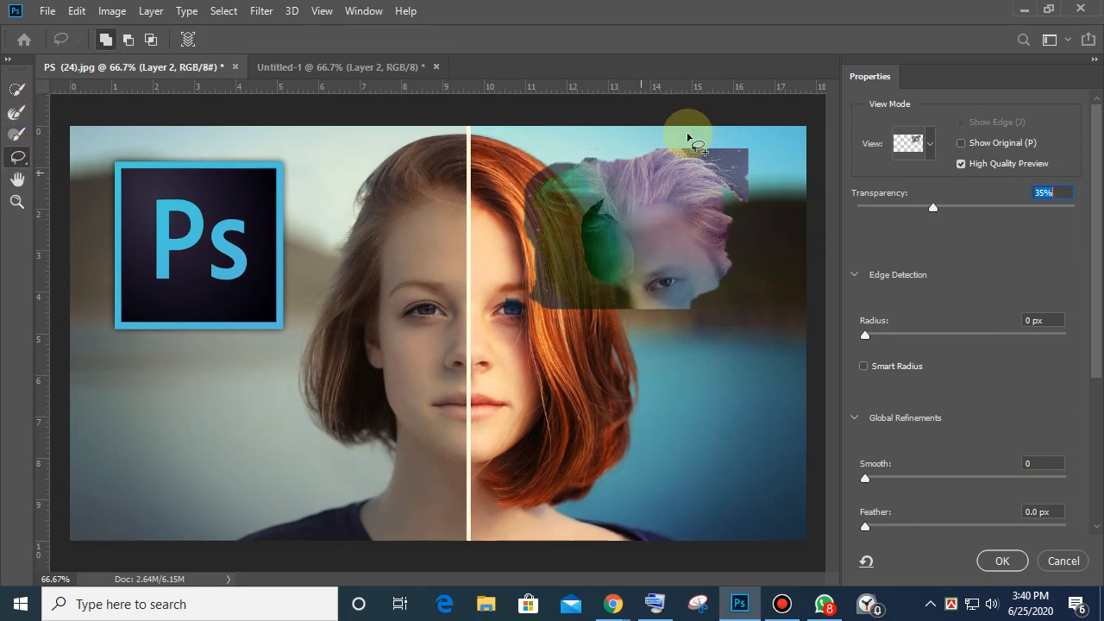
Step: Examine the lassoed areas of the portrait at magnifications between 50% and 300% with the Hand and Zoom tools
{"action": "left_click", "coordinate": [17, 179]}
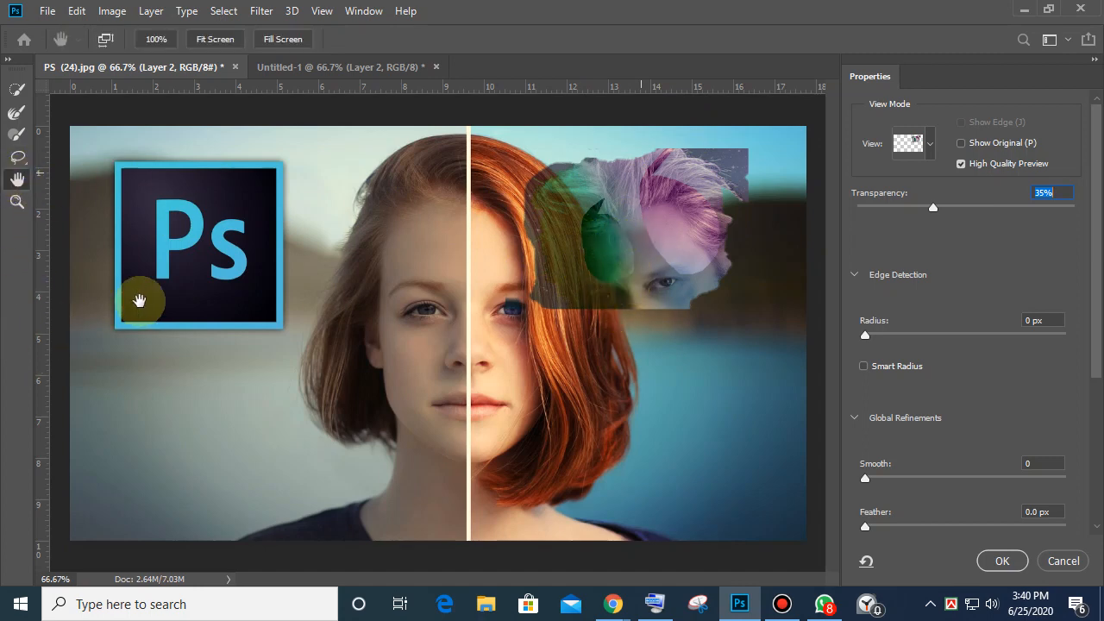
{"action": "key", "text": "ctrl+plus"}
{"action": "key", "text": "ctrl+plus"}
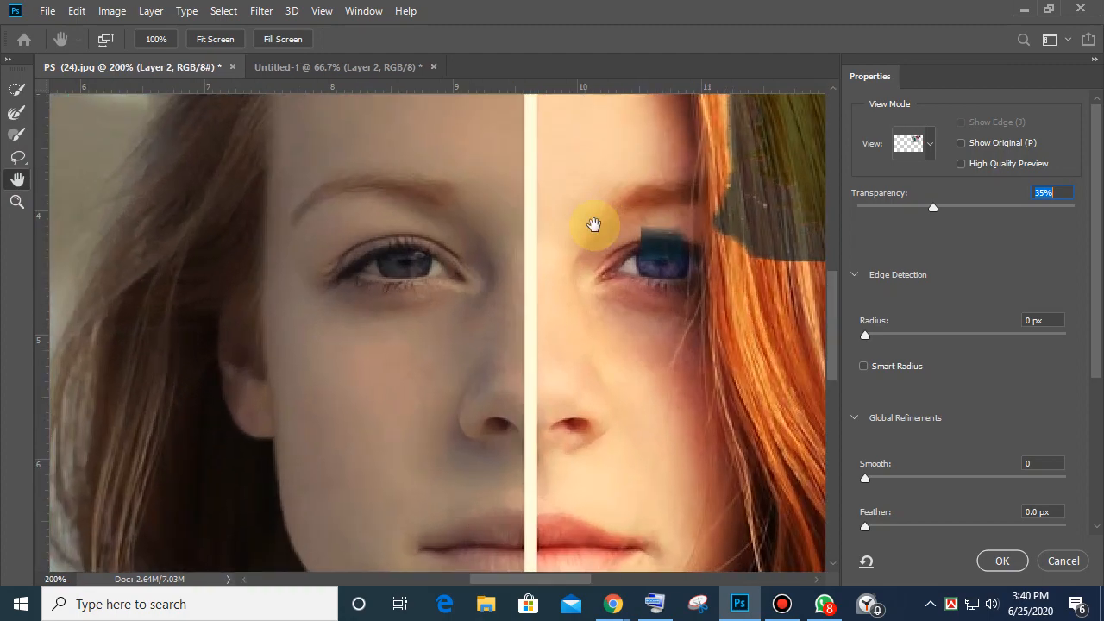
{"action": "left_click_drag", "start_coordinate": [827, 216], "coordinate": [273, 450]}
{"action": "left_click_drag", "start_coordinate": [776, 104], "coordinate": [515, 281]}
{"action": "left_click_drag", "start_coordinate": [168, 562], "coordinate": [422, 342]}
{"action": "left_click", "coordinate": [17, 199]}
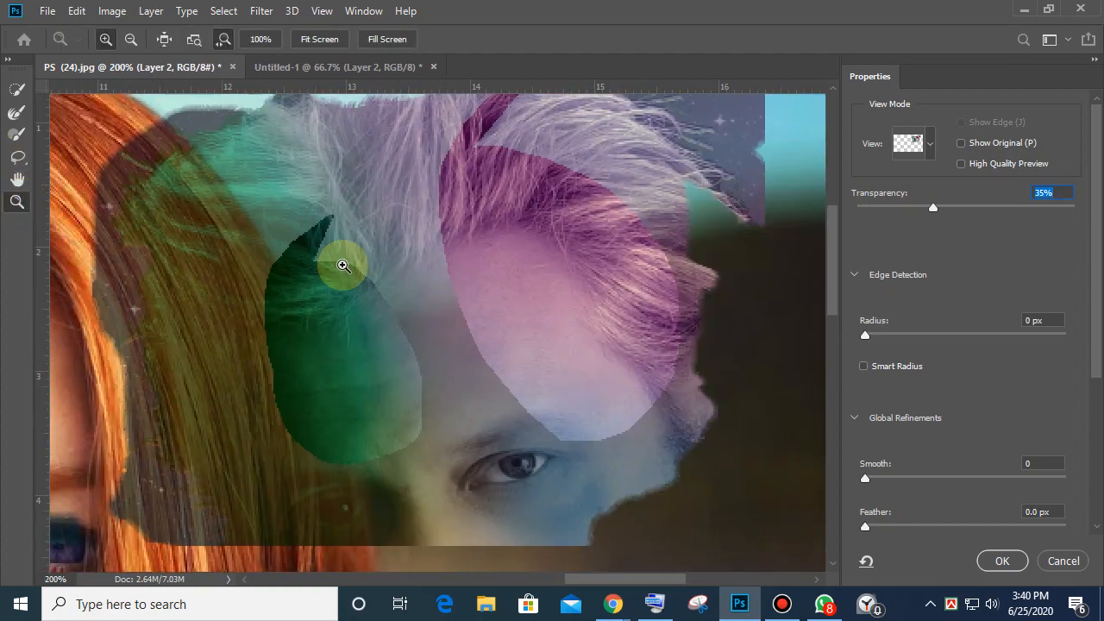
{"action": "left_click", "coordinate": [345, 264]}
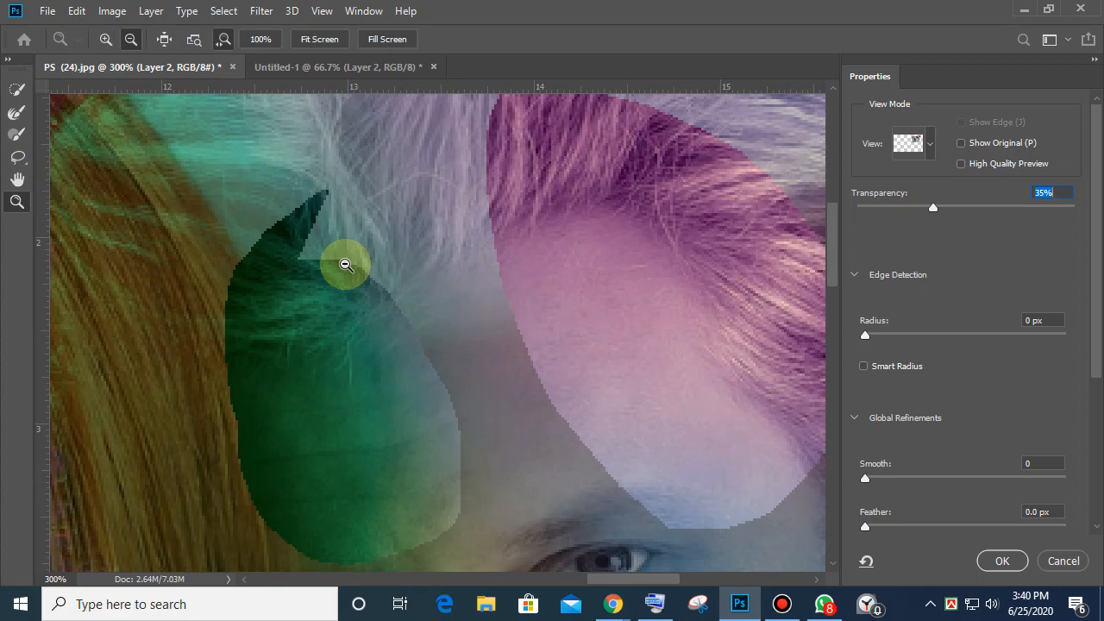
{"action": "left_click", "coordinate": [345, 263], "text": "alt"}
{"action": "left_click", "coordinate": [345, 261], "text": "alt"}
{"action": "left_click", "coordinate": [336, 254], "text": "alt"}
{"action": "left_click", "coordinate": [323, 248], "text": "alt"}
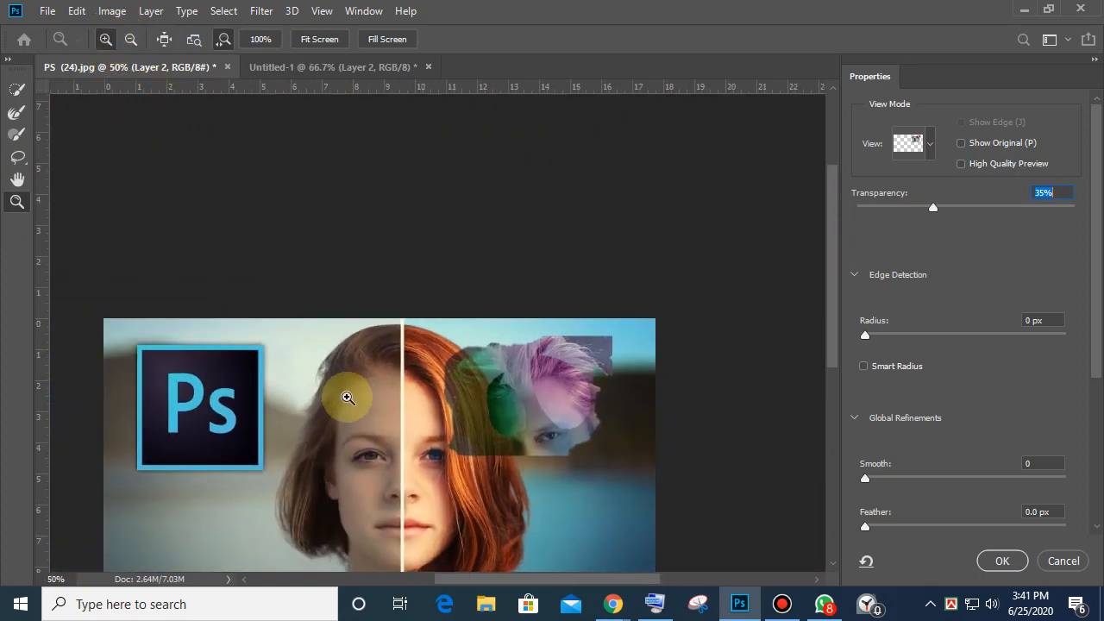
{"action": "left_click", "coordinate": [350, 398]}
{"action": "left_click", "coordinate": [349, 397]}
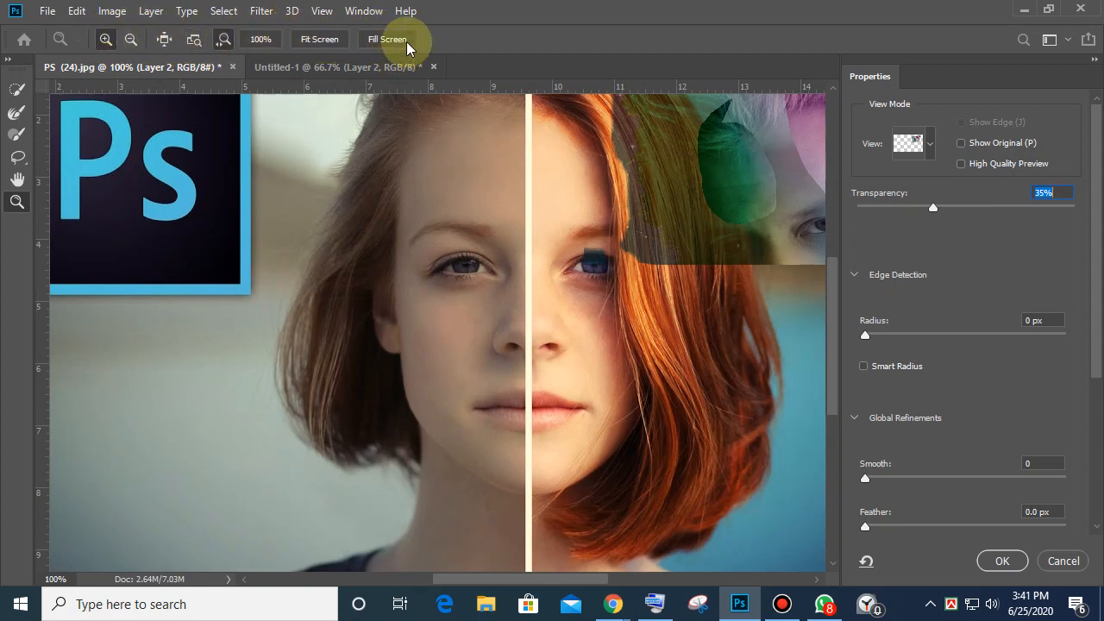
Step: Add the rest of the portrait to the selection with the size 13 Quick Selection tool and raise the transparency to 48%
{"action": "left_click", "coordinate": [16, 89]}
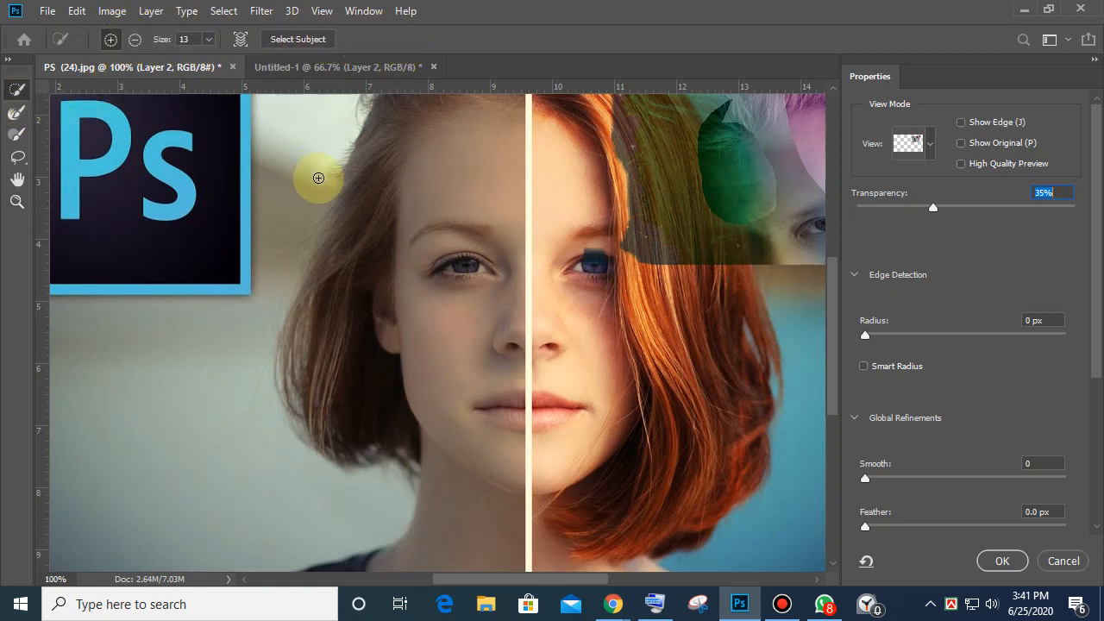
{"action": "left_click", "coordinate": [705, 266]}
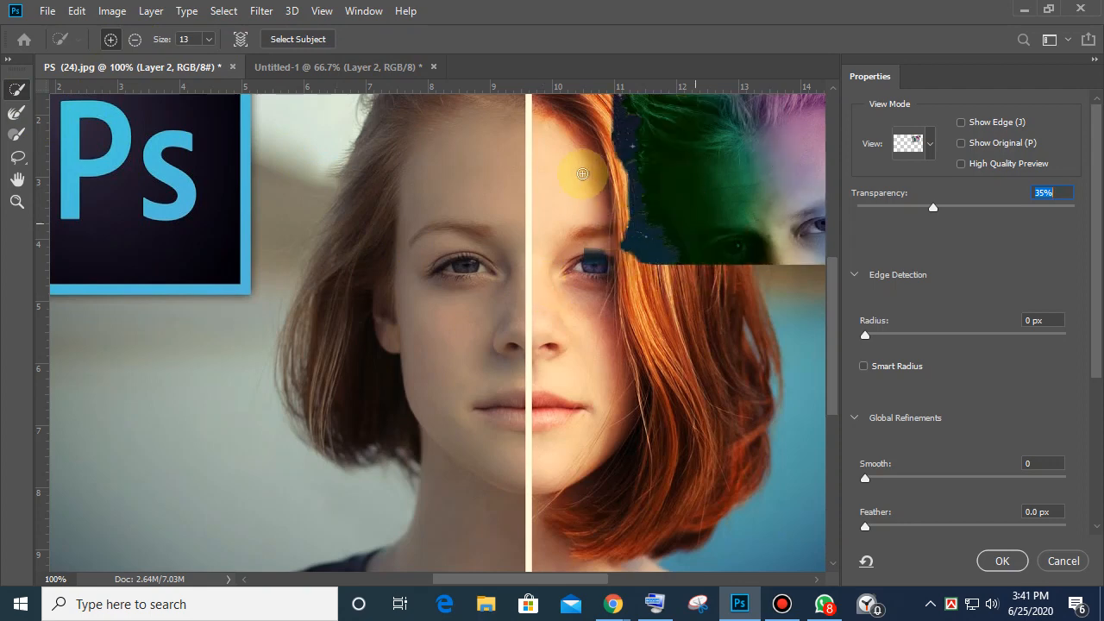
{"action": "left_click", "coordinate": [17, 134]}
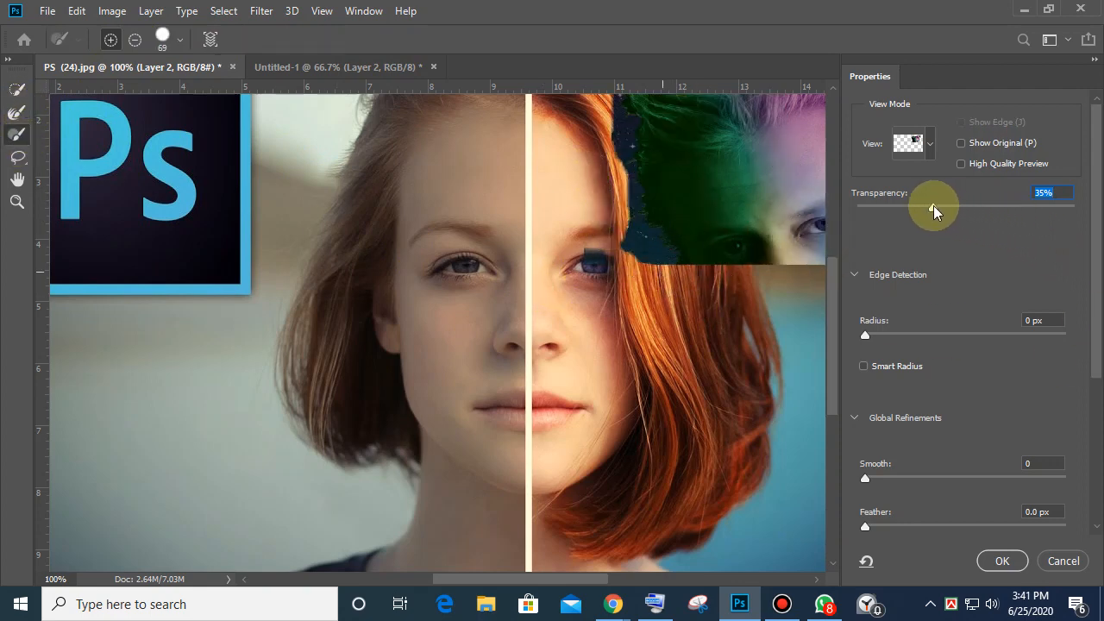
{"action": "left_click_drag", "start_coordinate": [933, 205], "coordinate": [960, 216]}
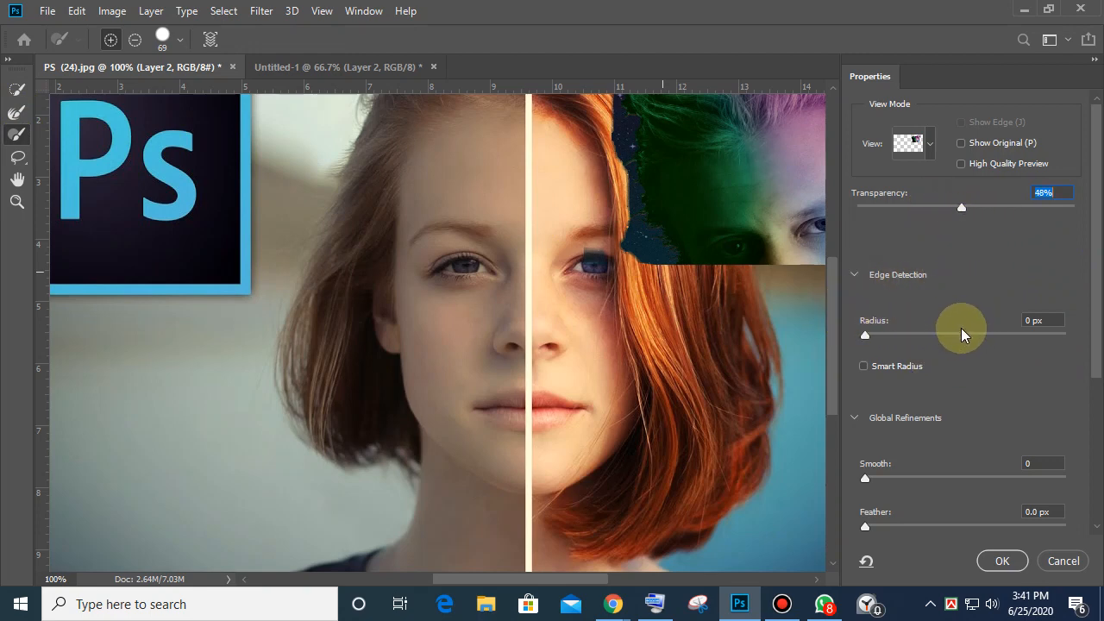
Step: Review the Global Refinements settings with Edge Detection collapsed, and discard the Select and Mask session
{"action": "left_click", "coordinate": [854, 275]}
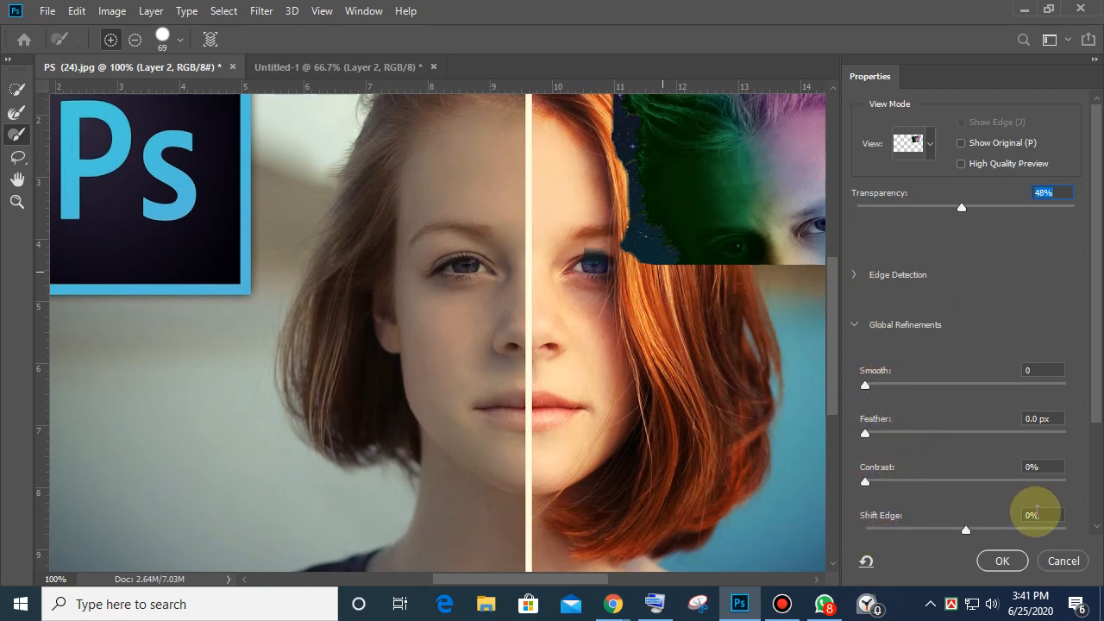
{"action": "scroll", "coordinate": [1040, 457], "scroll_direction": "down", "scroll_amount": 3}
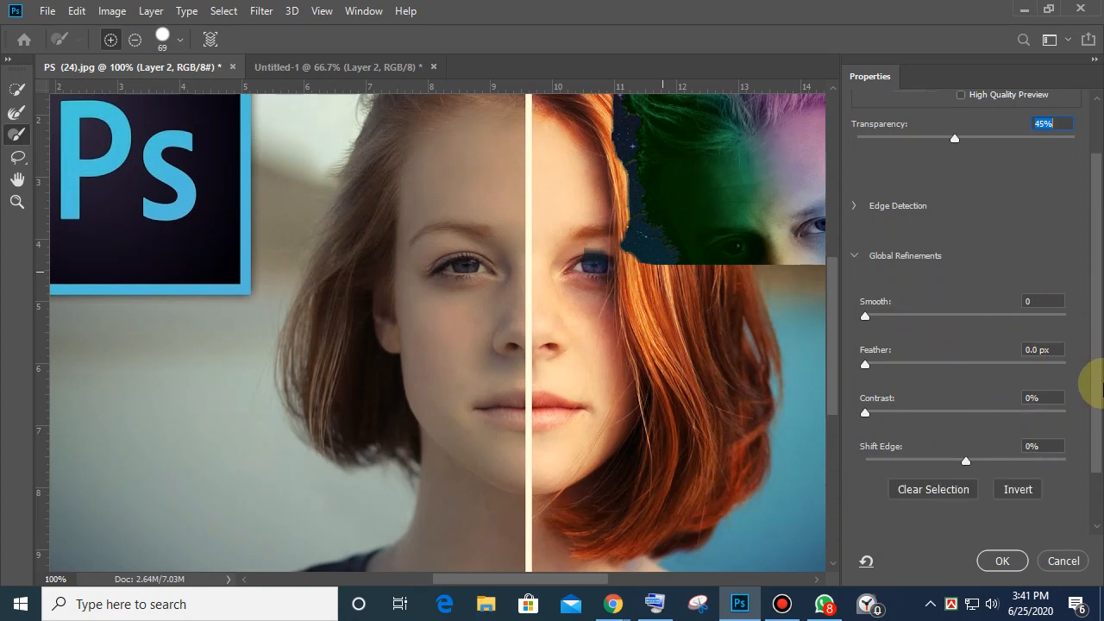
{"action": "scroll", "coordinate": [949, 233], "scroll_direction": "up", "scroll_amount": 3}
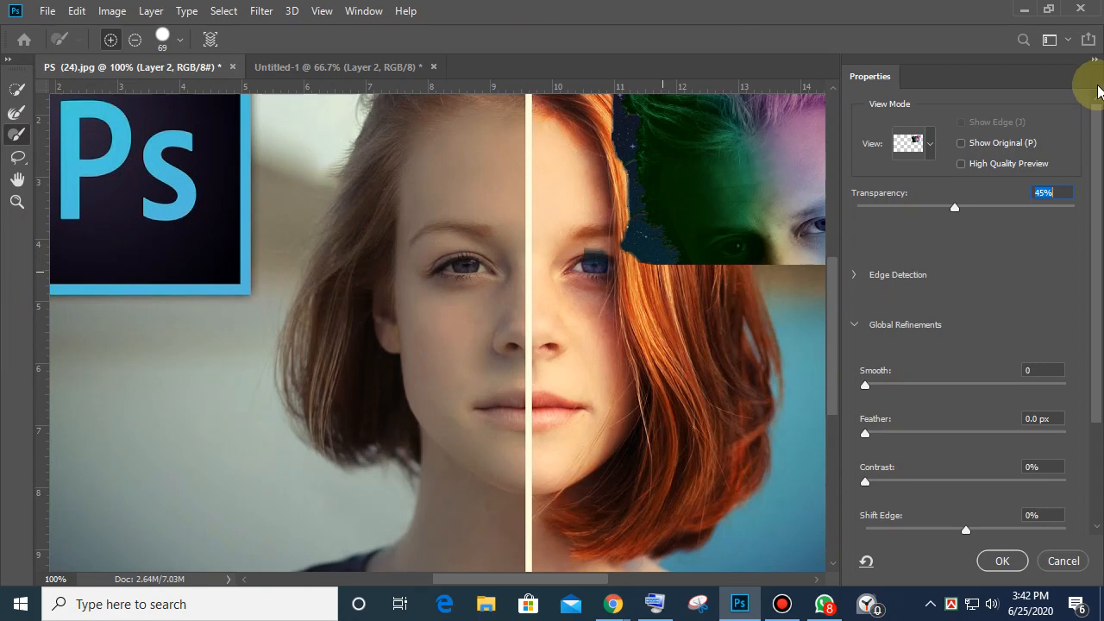
{"action": "left_click", "coordinate": [1063, 560]}
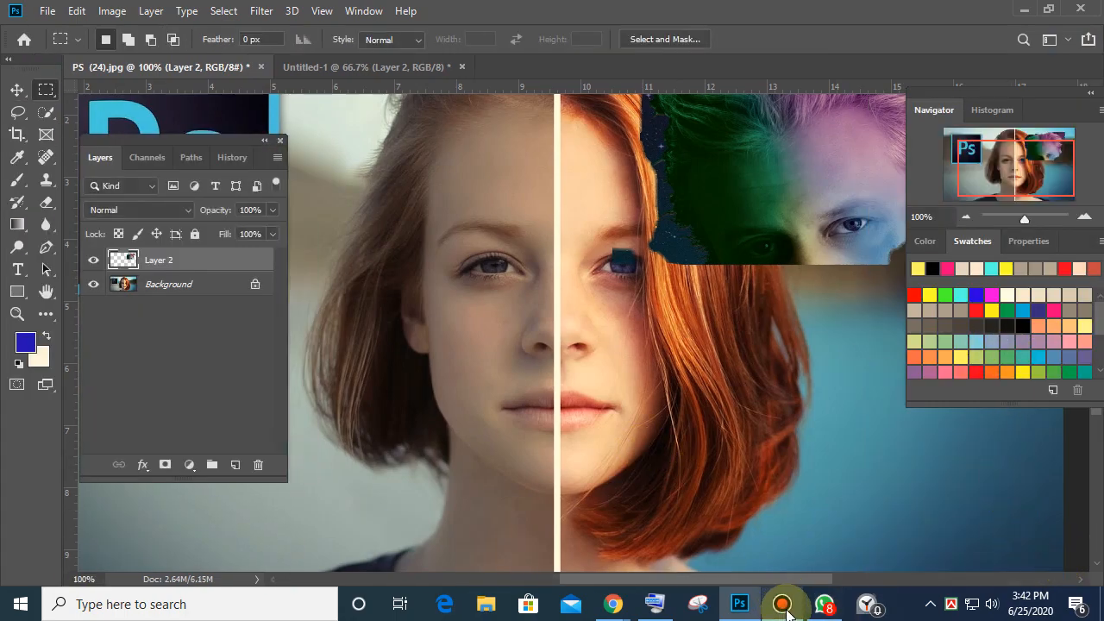
{"action": "left_click", "coordinate": [782, 604]}
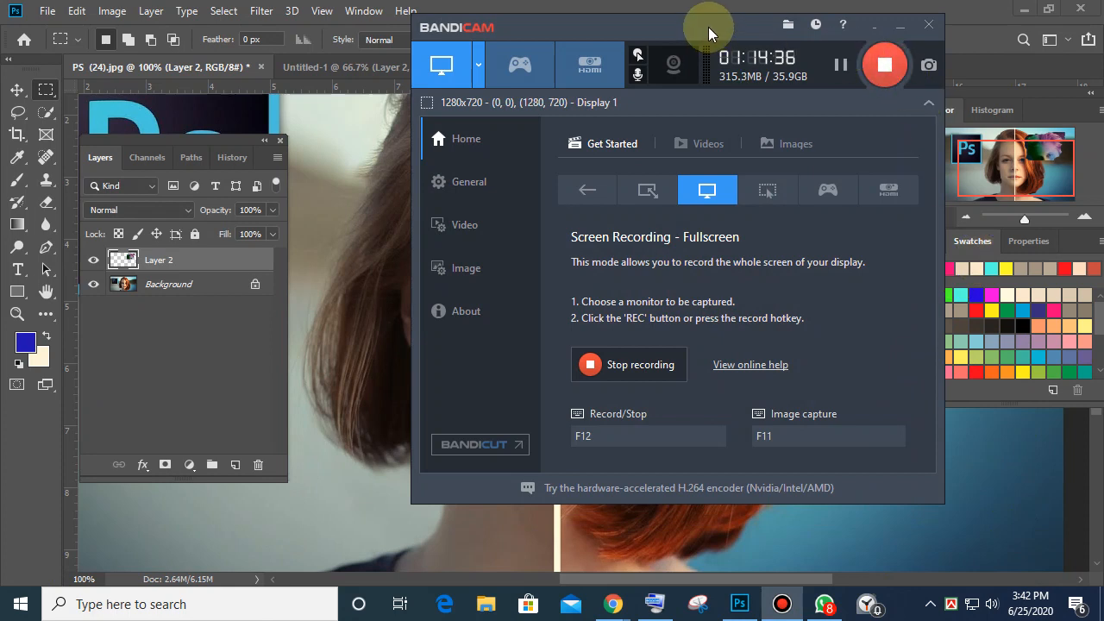
{"action": "left_click_drag", "start_coordinate": [708, 27], "coordinate": [699, 65]}
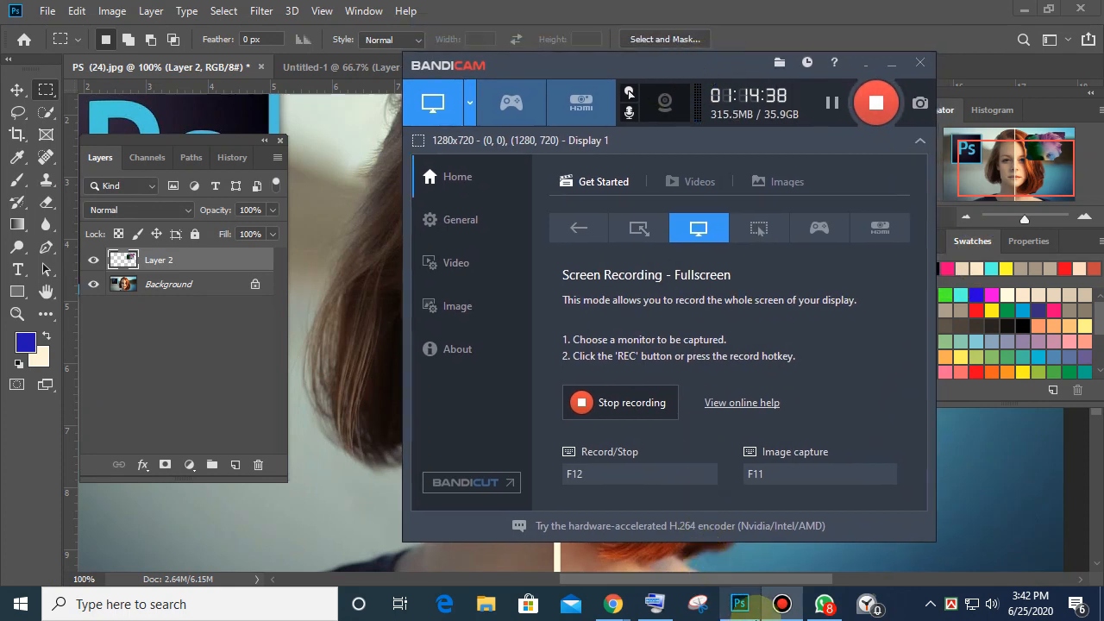
{"action": "mouse_move", "coordinate": [771, 610]}
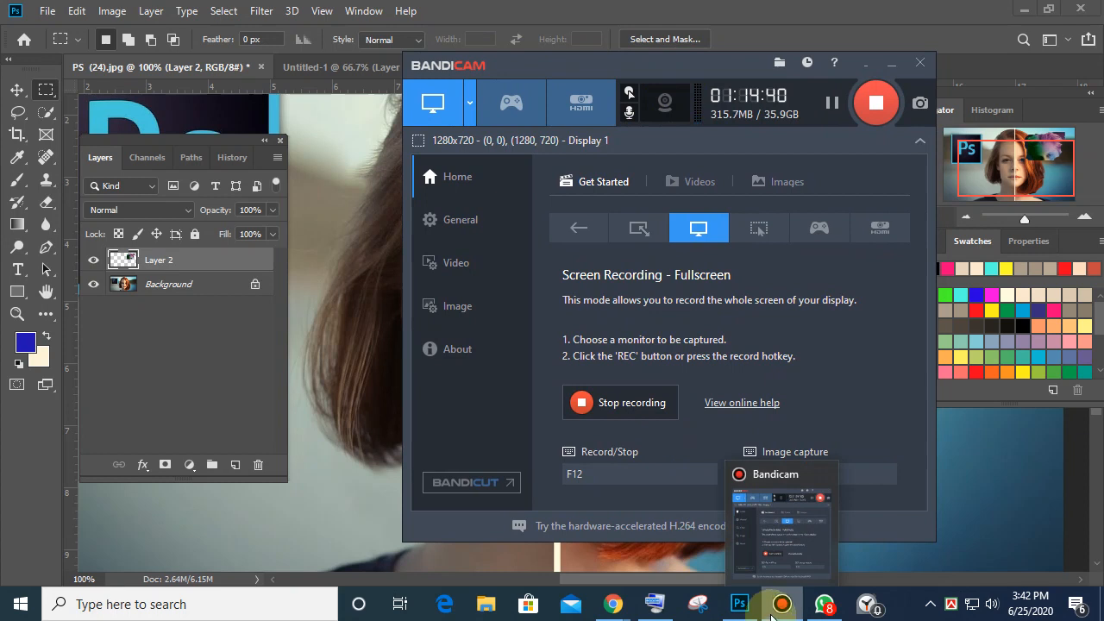